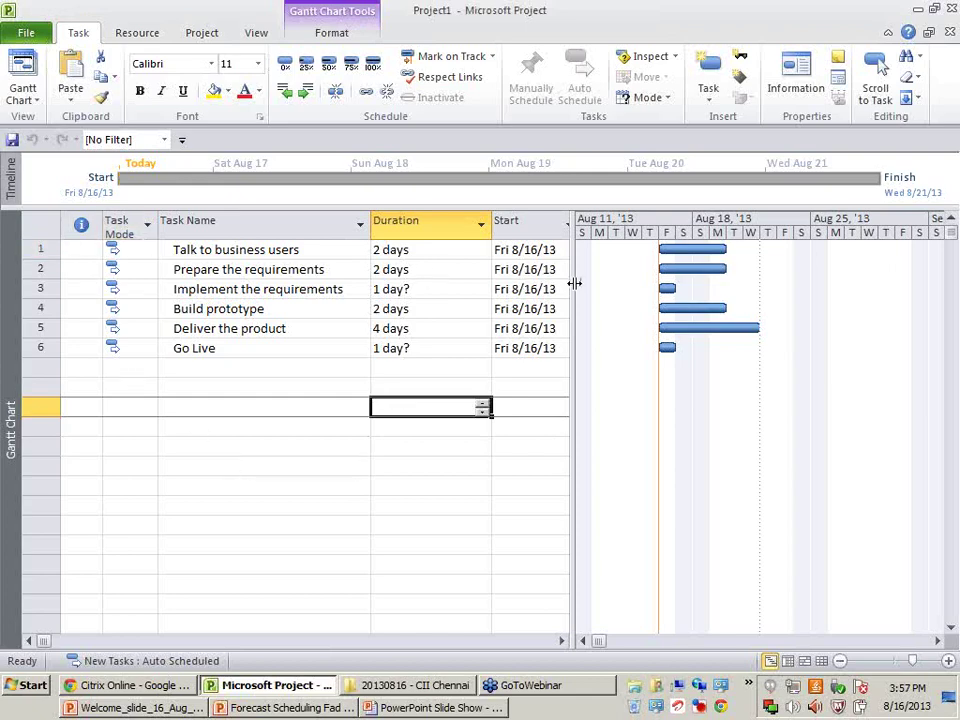
Step: Widen the task table to show the Finish column and review the Task Name, Duration, Start and Finish columns
drag(575, 283, 681, 317)
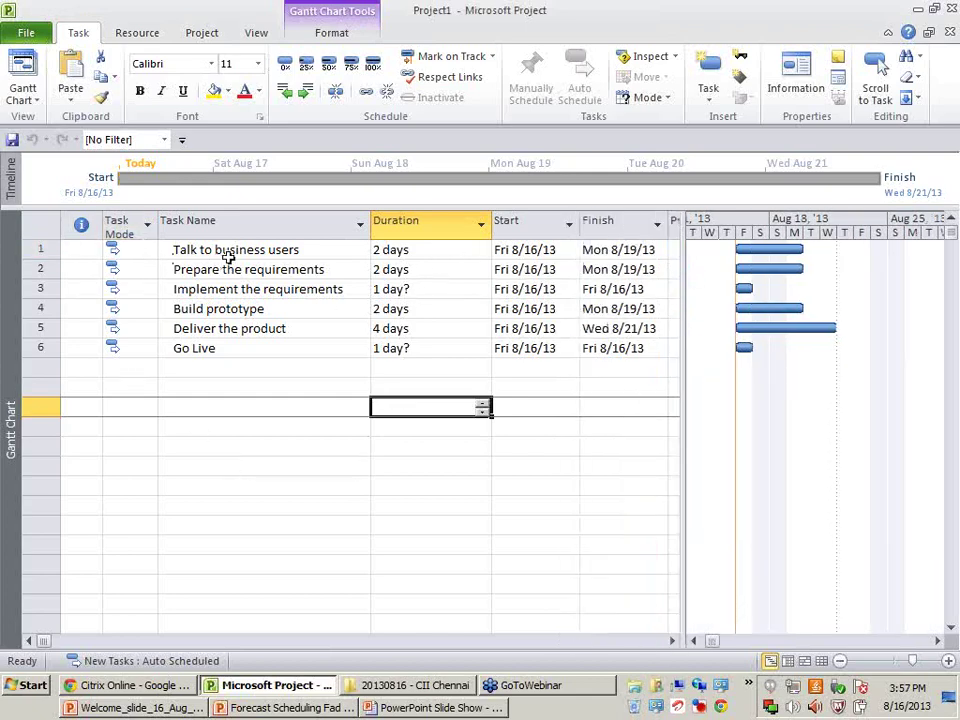
click(214, 220)
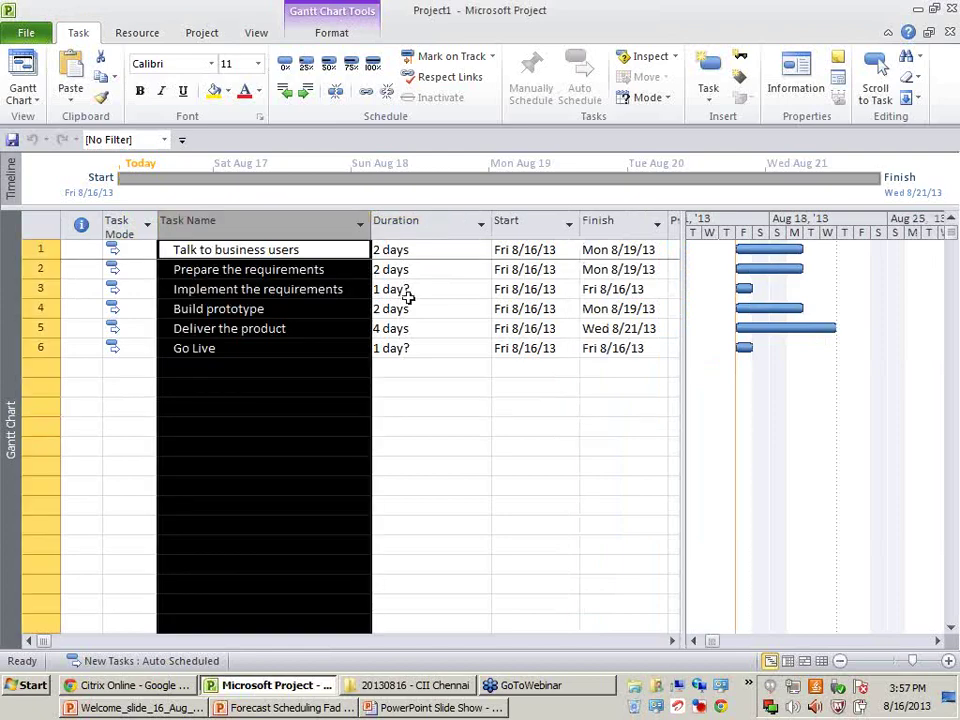
click(428, 221)
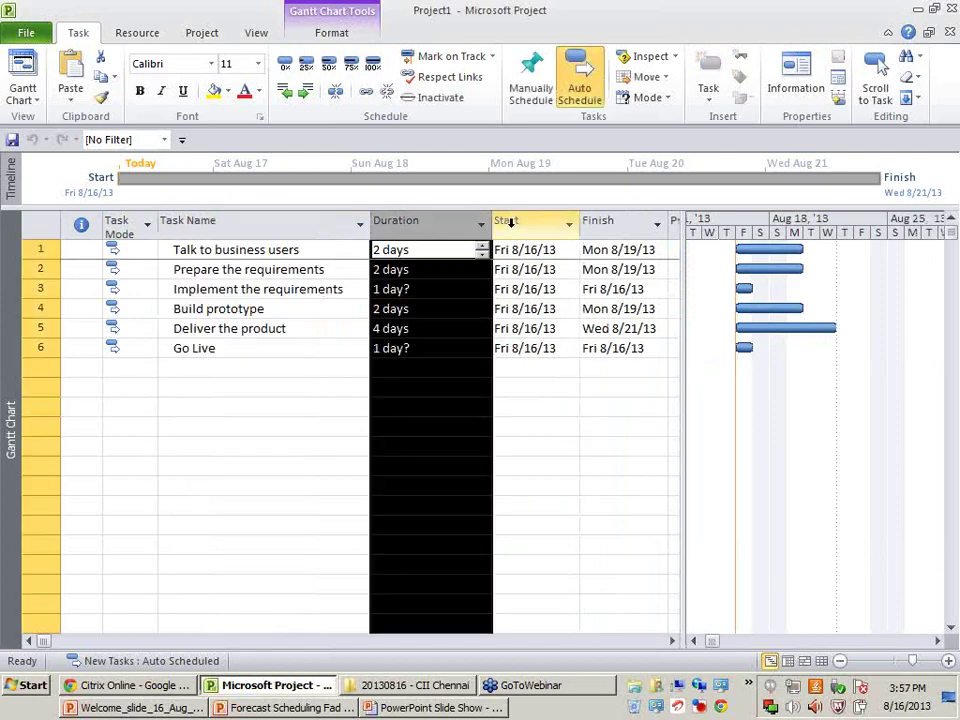
click(510, 222)
click(600, 221)
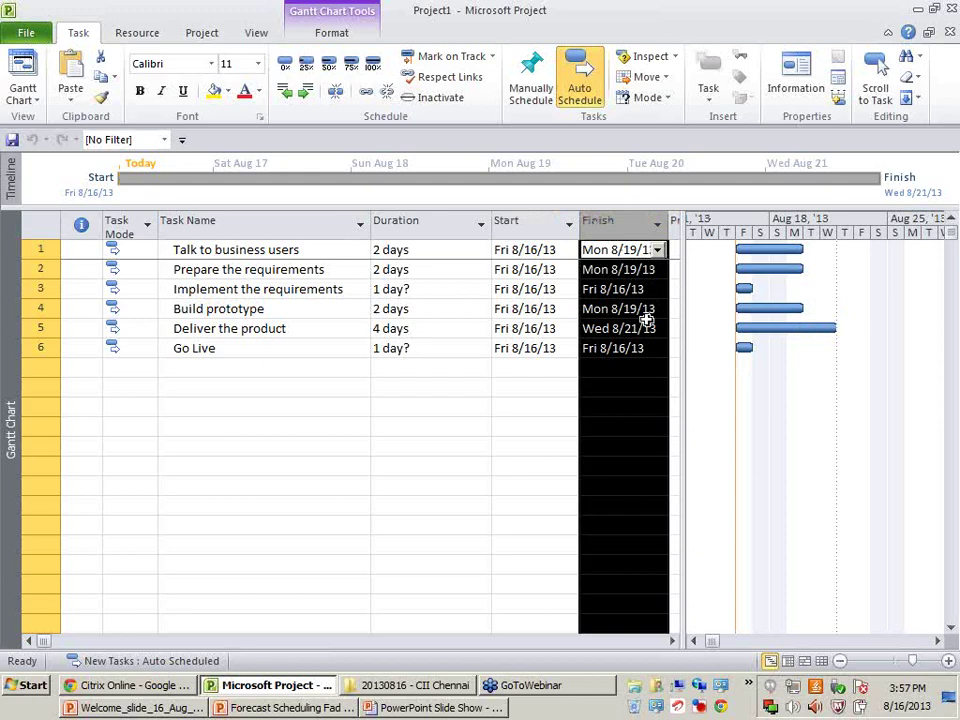
click(381, 251)
click(390, 269)
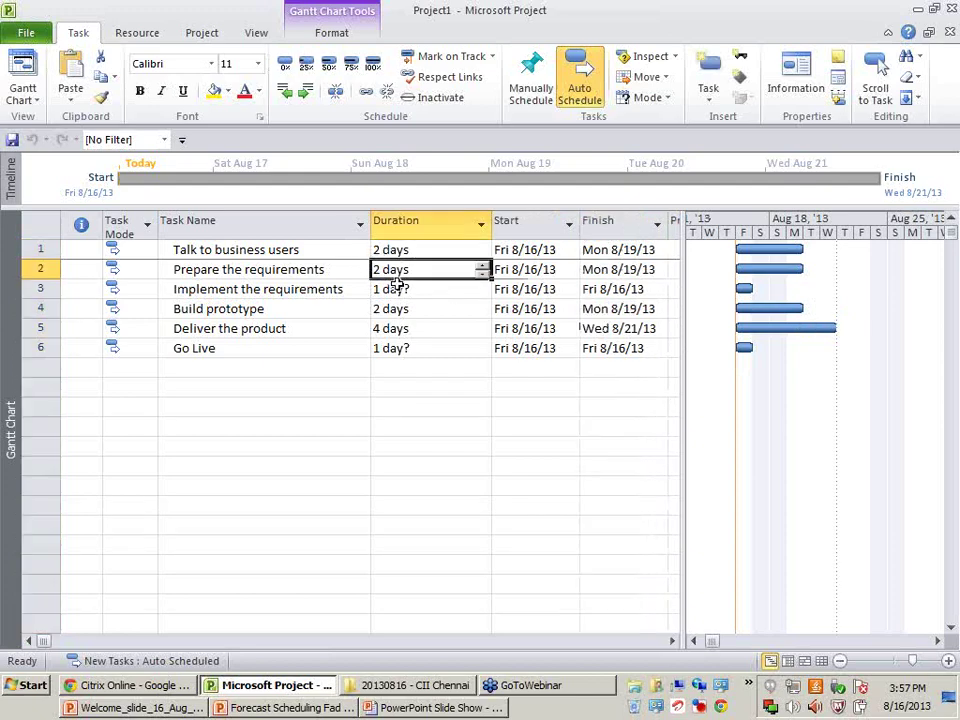
click(414, 309)
click(414, 368)
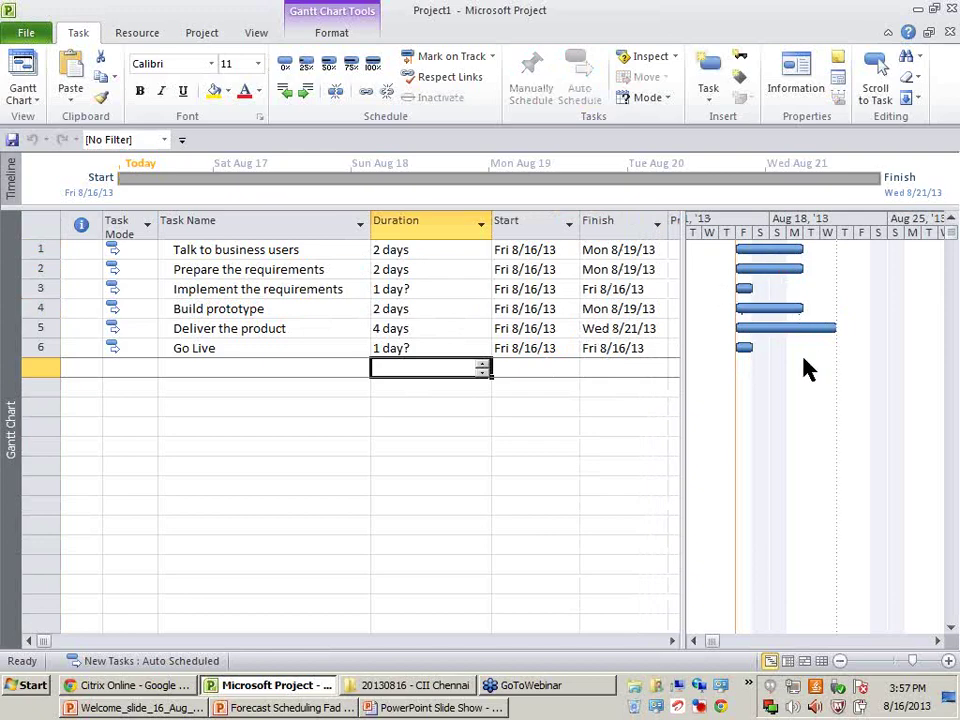
click(510, 221)
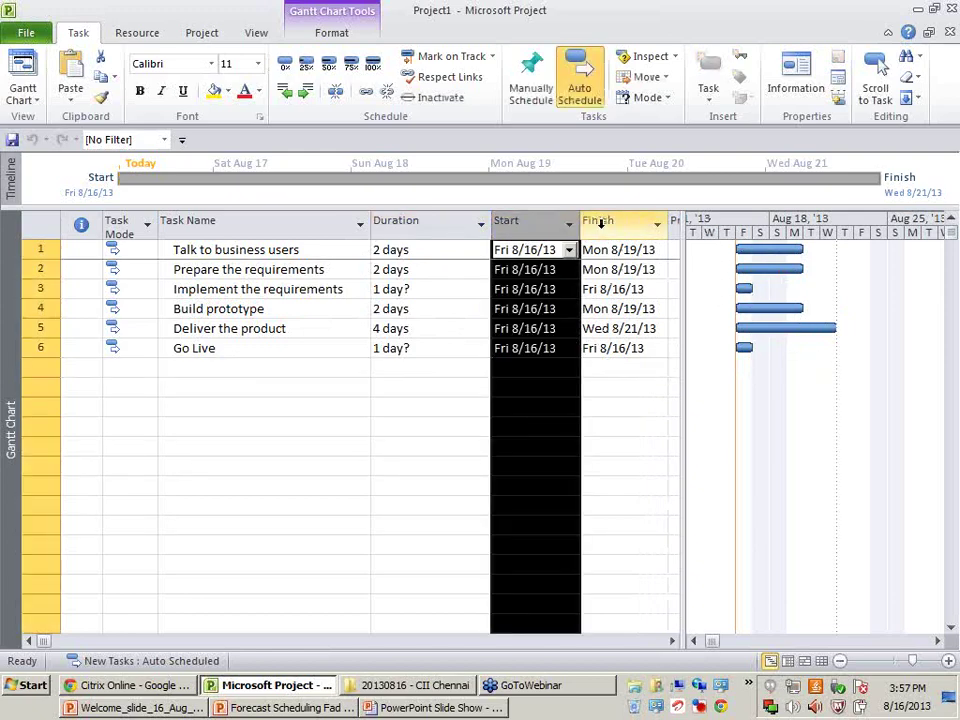
click(600, 223)
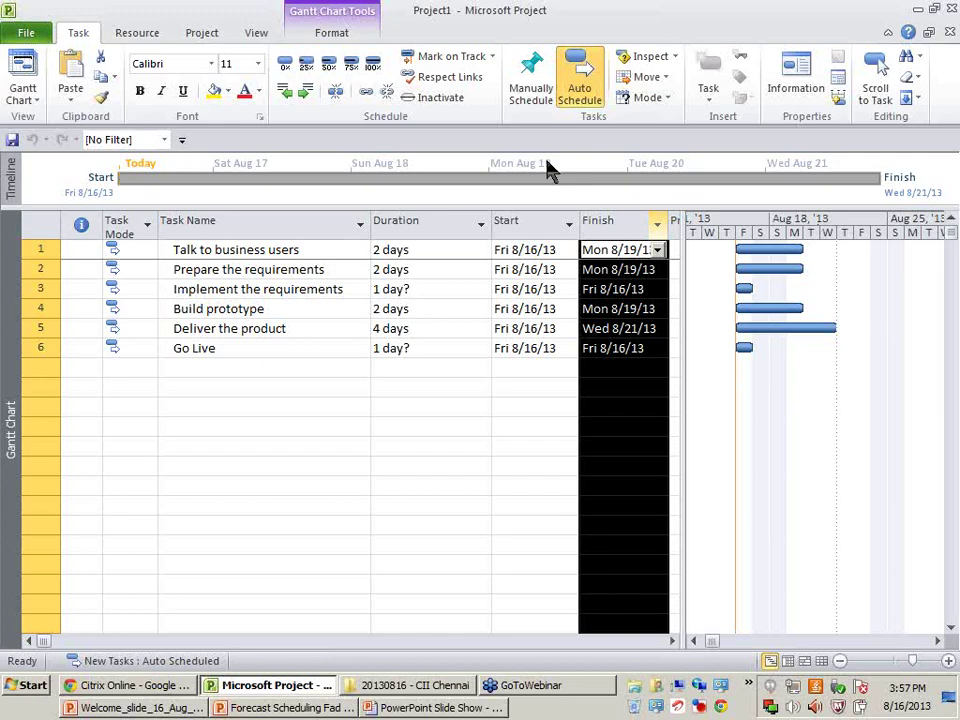
click(246, 425)
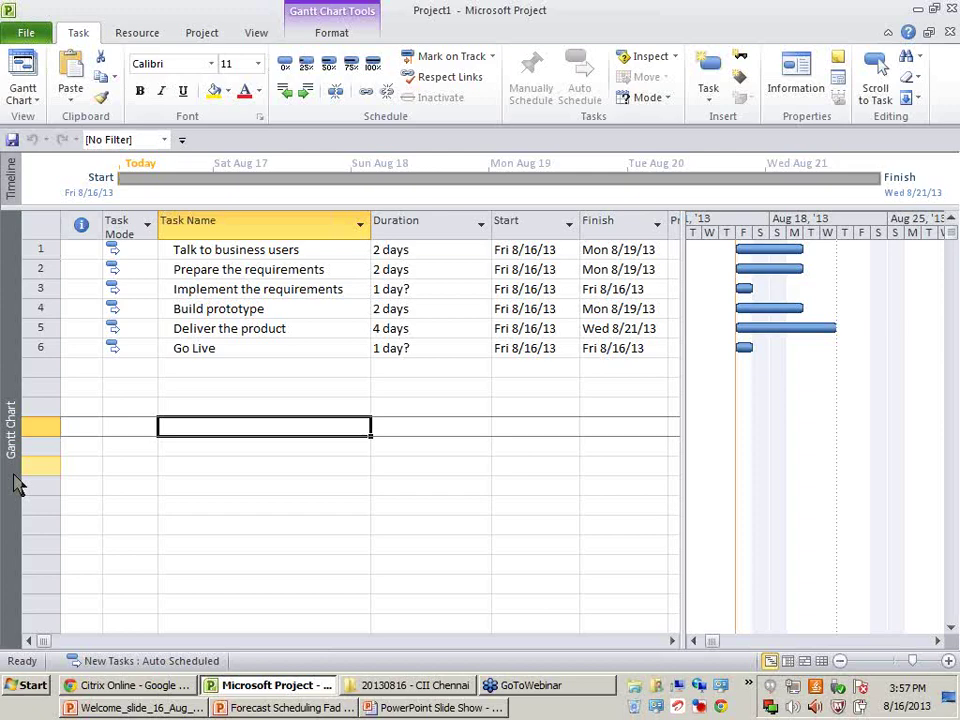
Step: Enter task 1 as the predecessor of Prepare the requirements in the Predecessors column
click(673, 641)
click(611, 220)
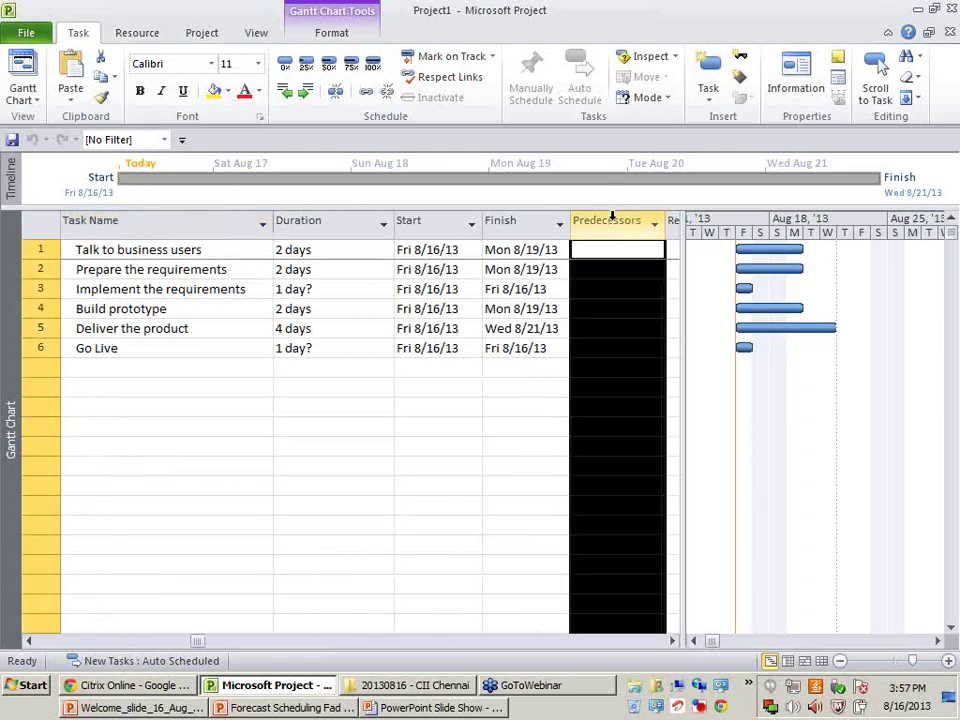
click(592, 444)
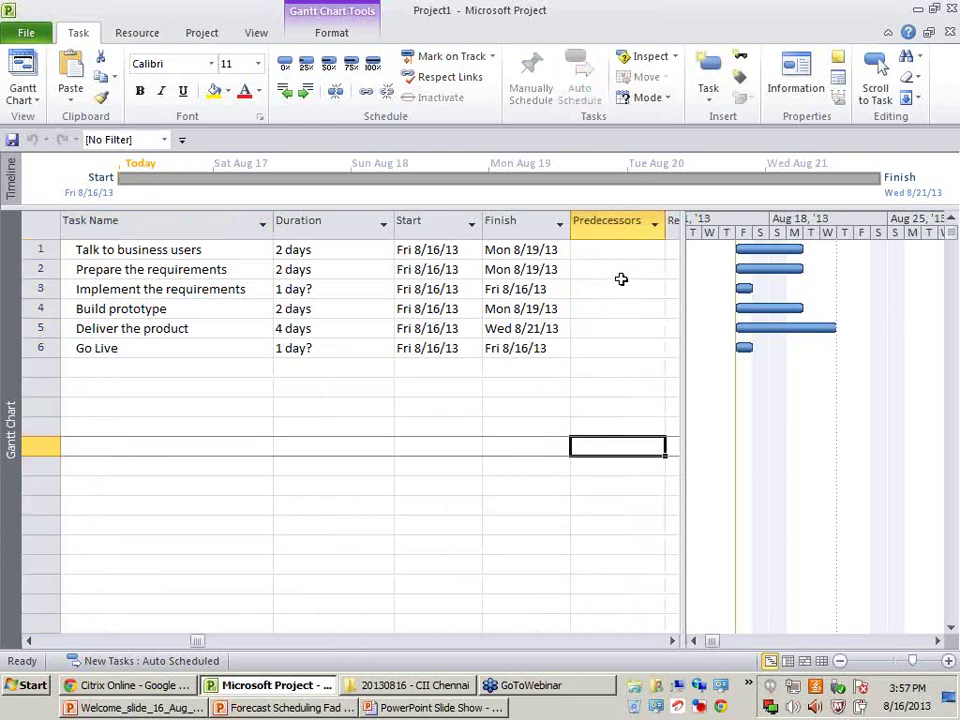
click(620, 274)
mouse_move(755, 350)
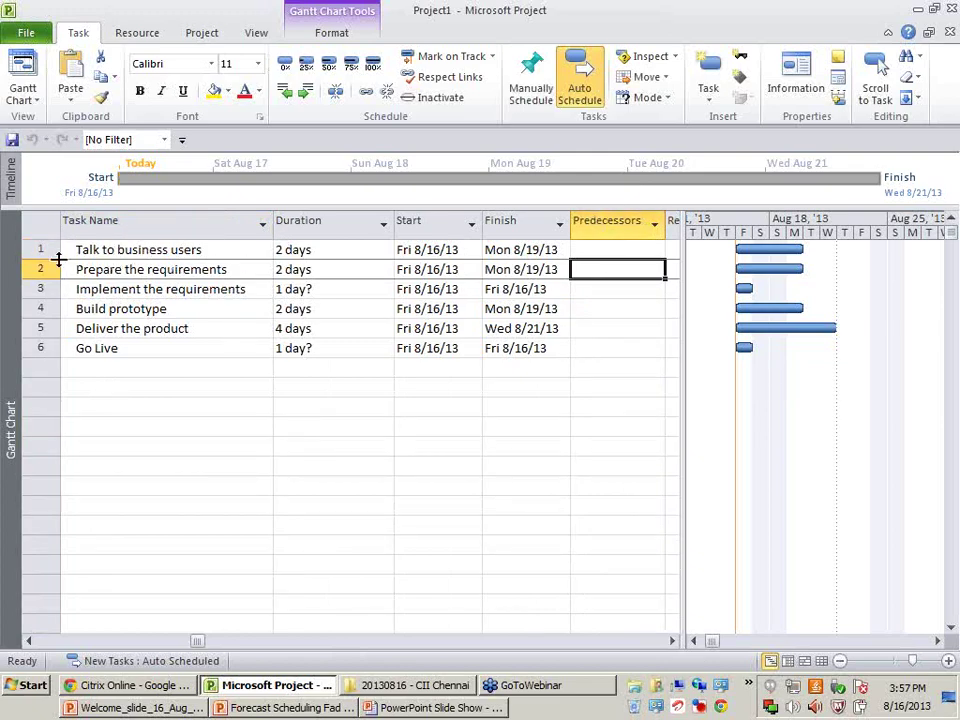
click(181, 250)
key(Down)
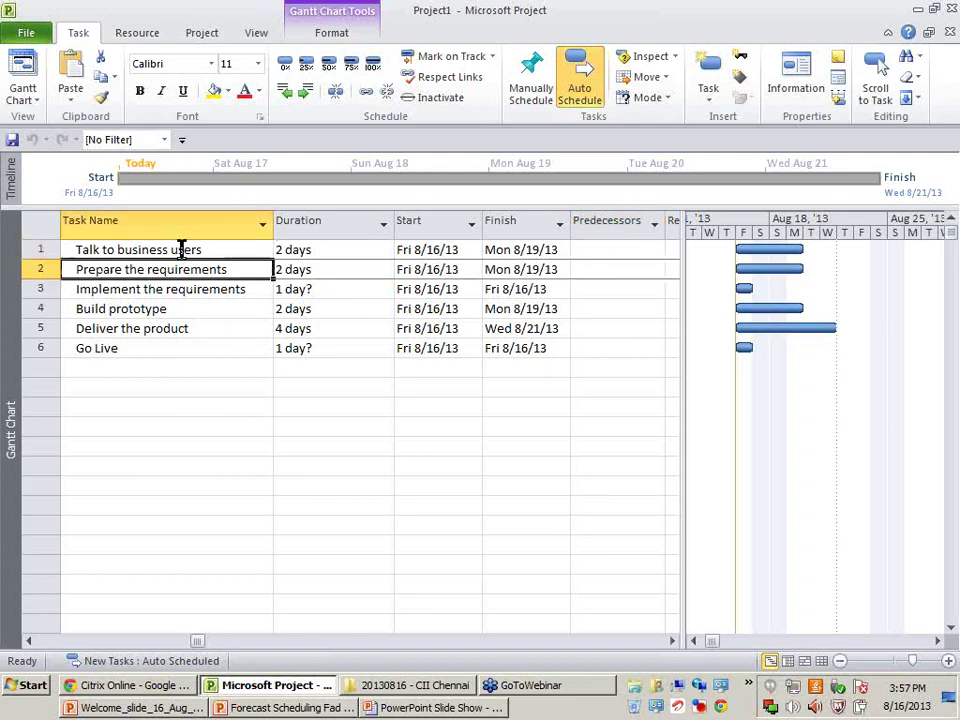
key(Right)
key(Right)
key(Right)
key(Right)
text(1)
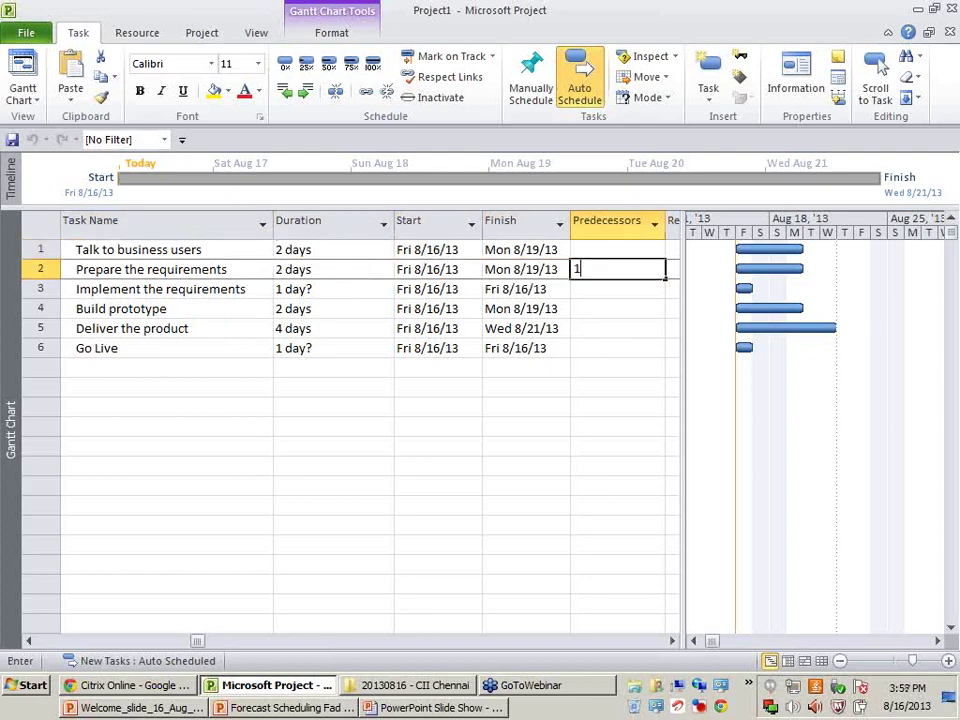
key(Return)
Step: Set the predecessors of Implement the requirements, Build prototype and Deliver the product to 2, 1 and 4 respectively
text(2)
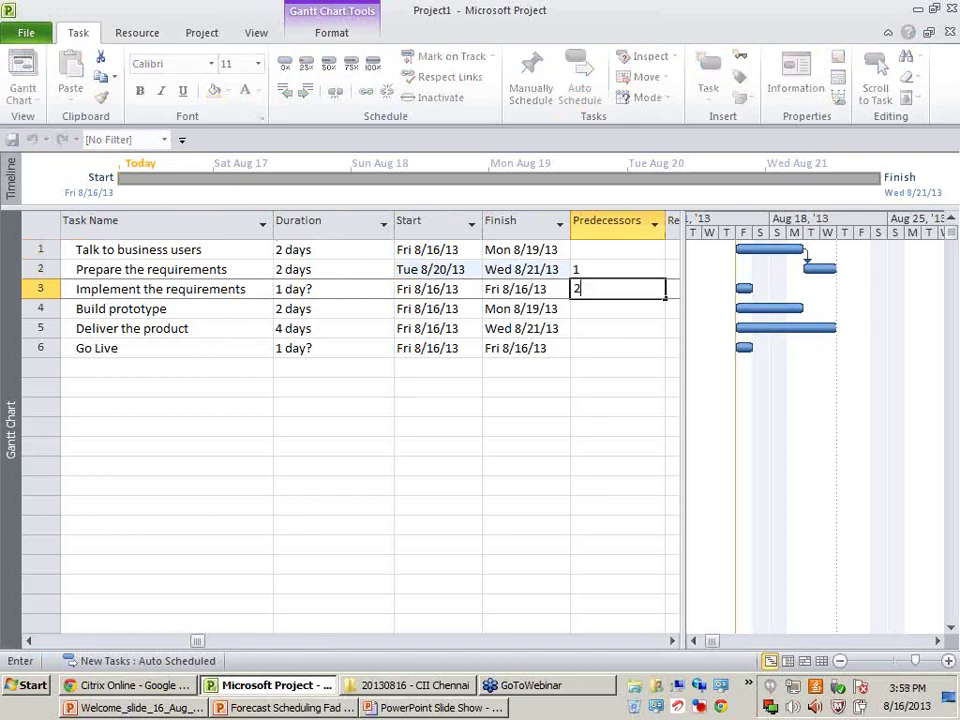
key(Return)
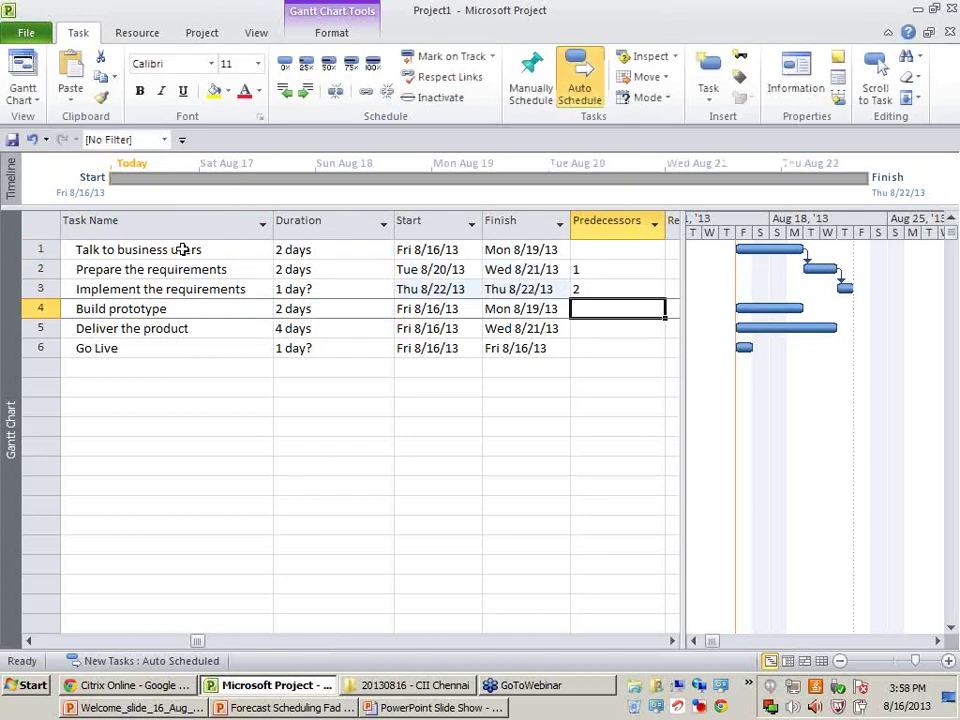
text(1)
key(Return)
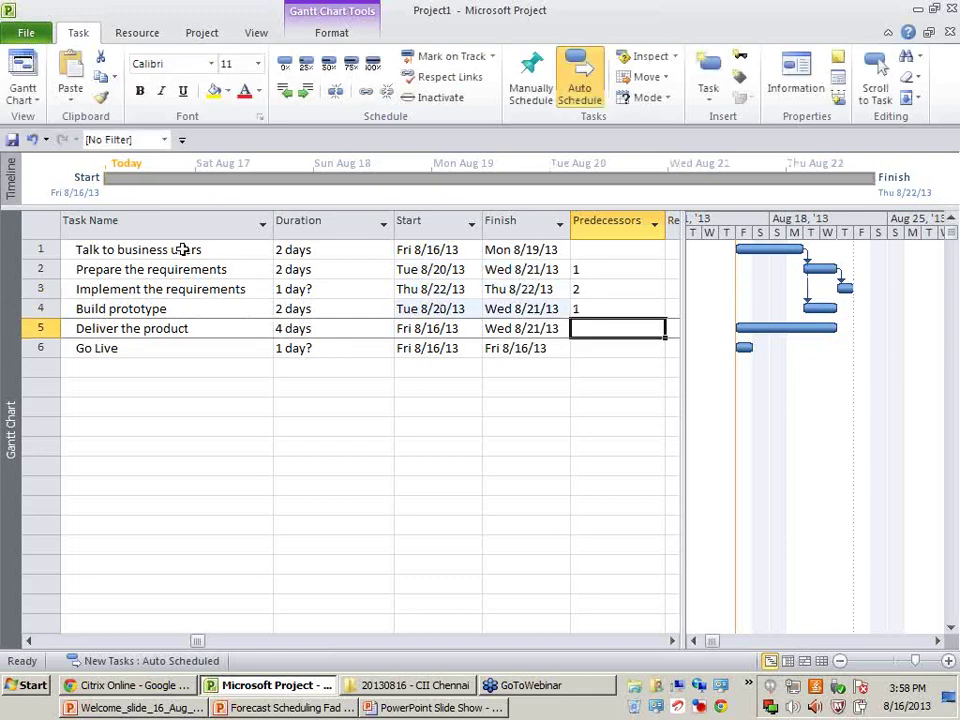
text(4)
key(Return)
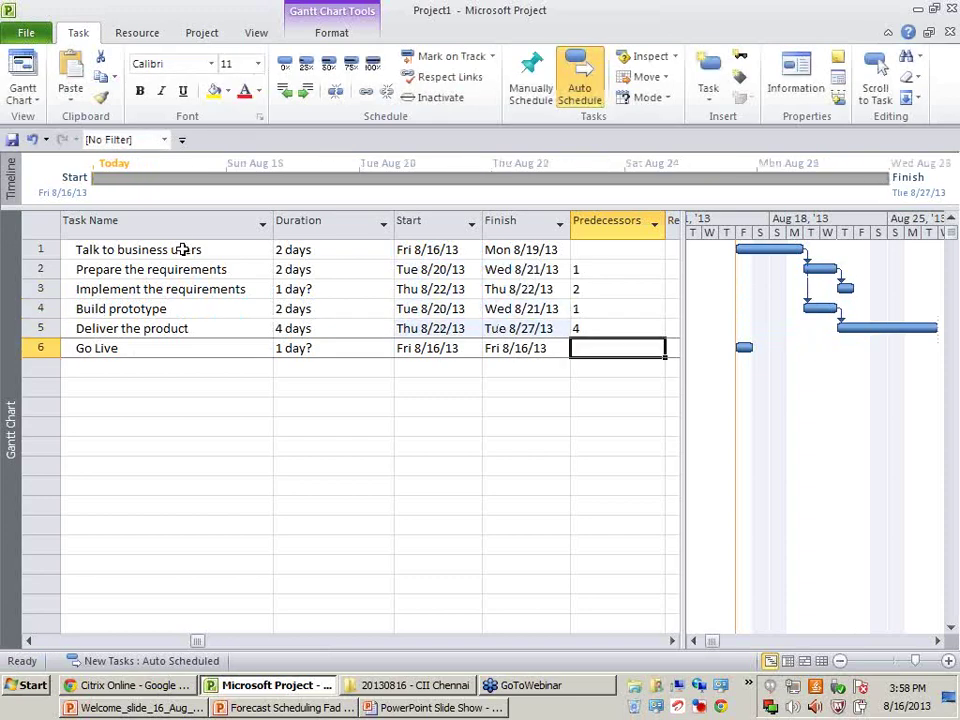
Step: Enter tasks 3 and 4 as the predecessors of Go Live
click(137, 288)
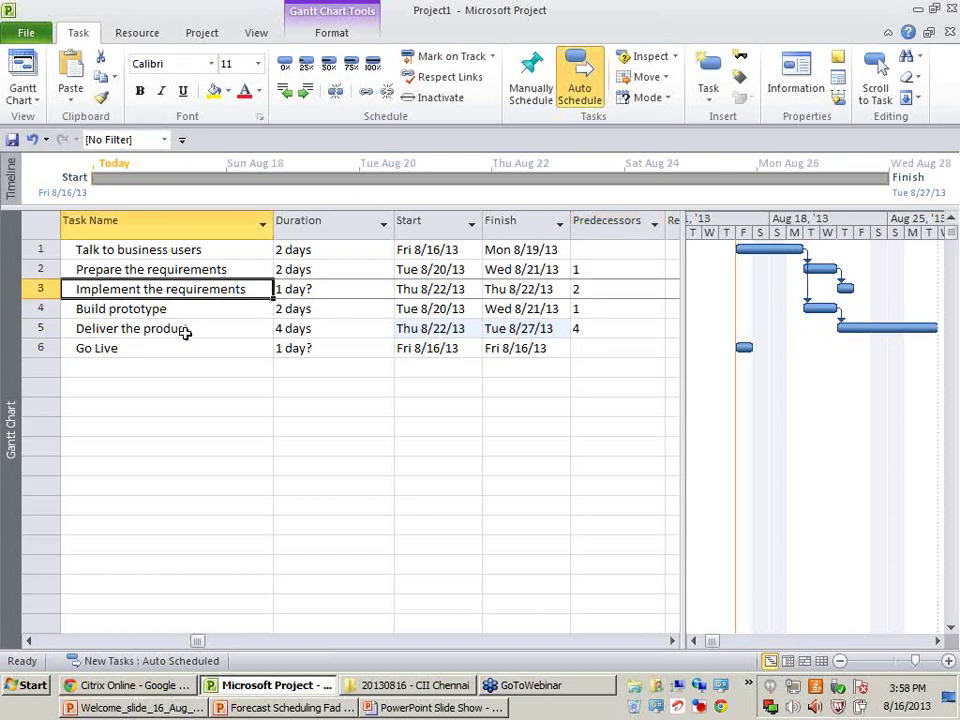
click(186, 330)
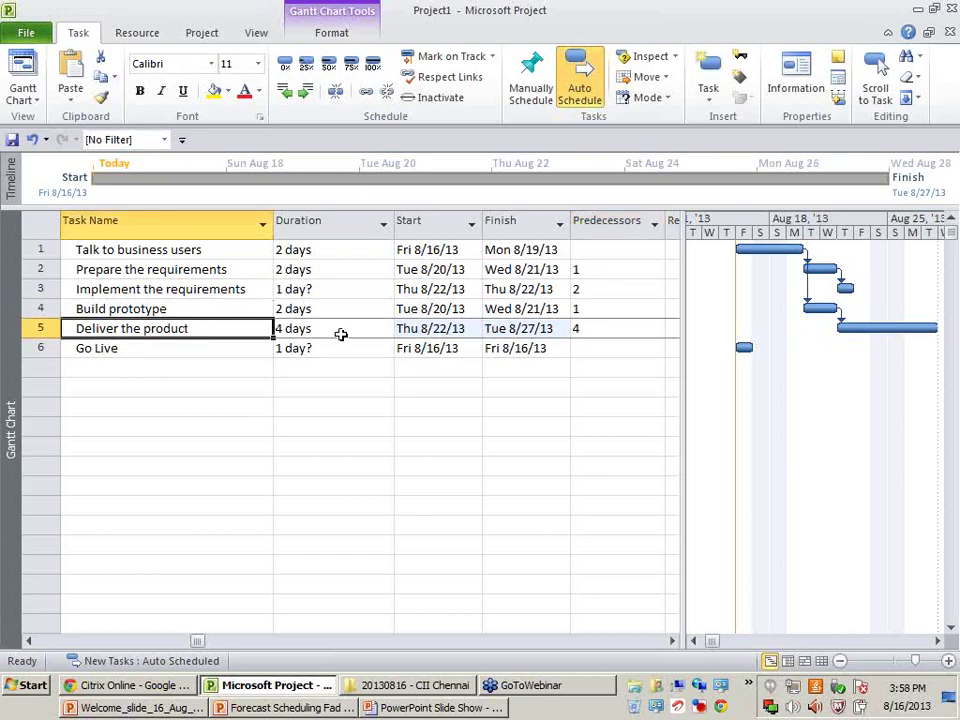
click(589, 343)
text(3,4)
key(Return)
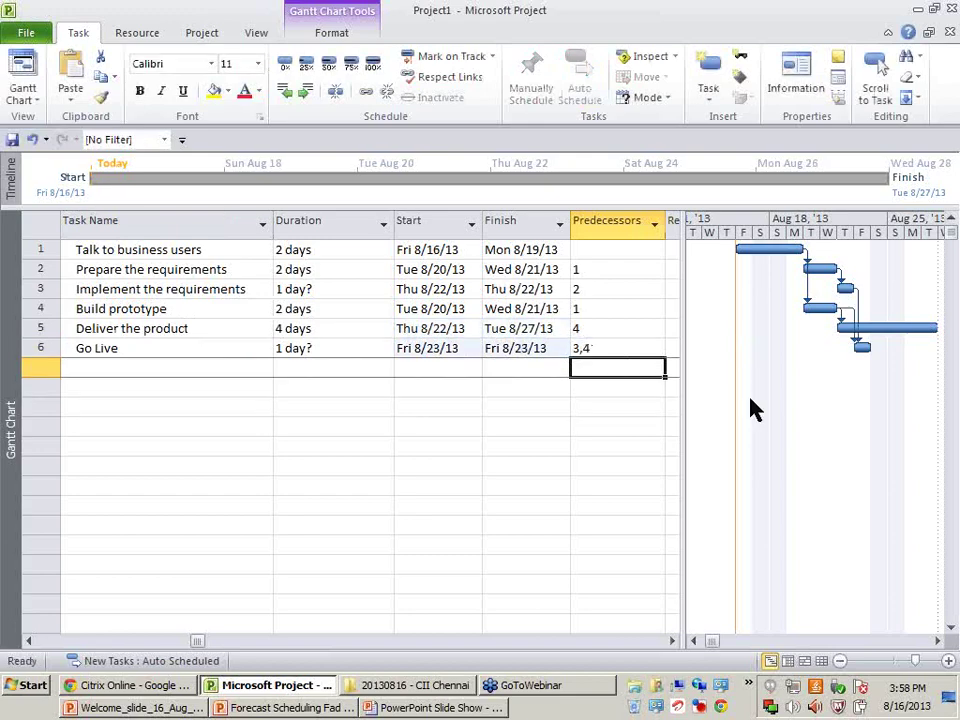
Step: Replace the predecessors of Go Live with tasks 3 and 5
click(590, 346)
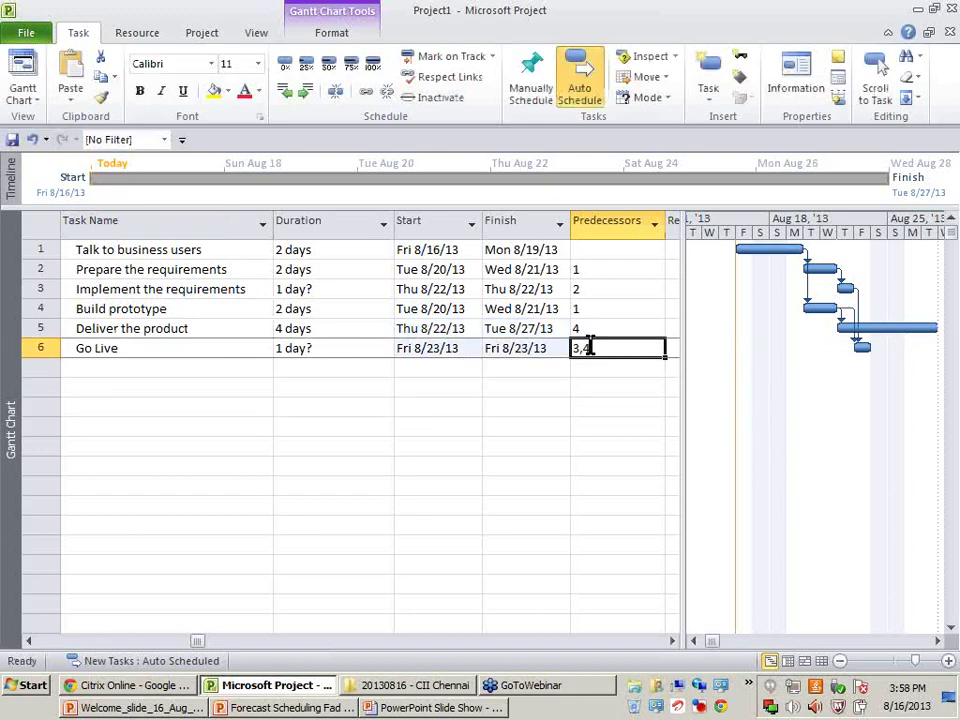
text(5,)
key(BackSpace)
key(BackSpace)
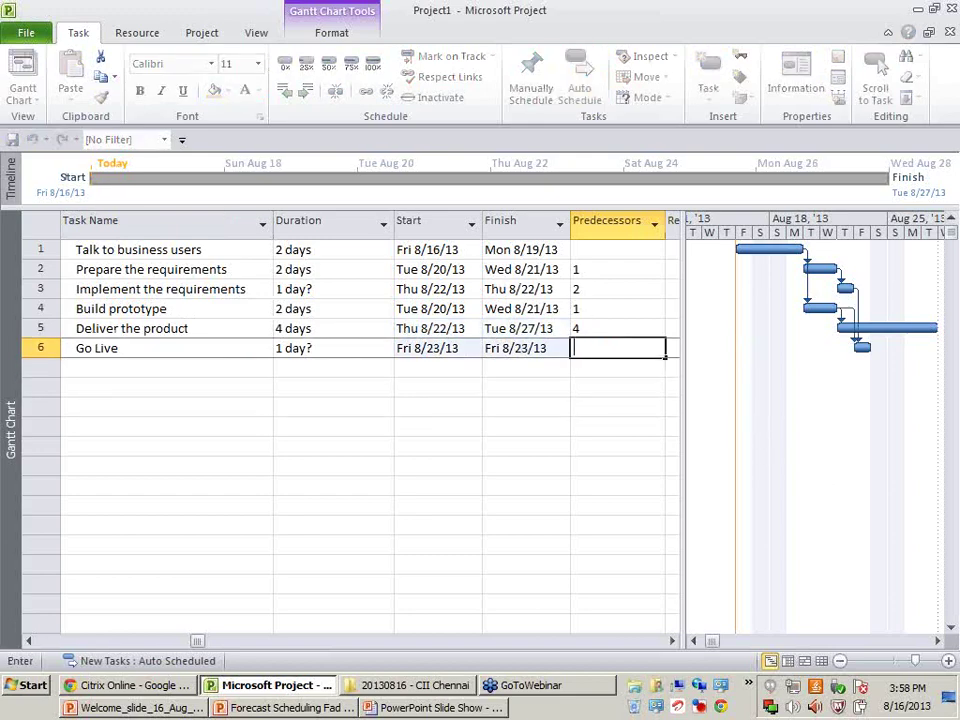
text(3,5)
key(Return)
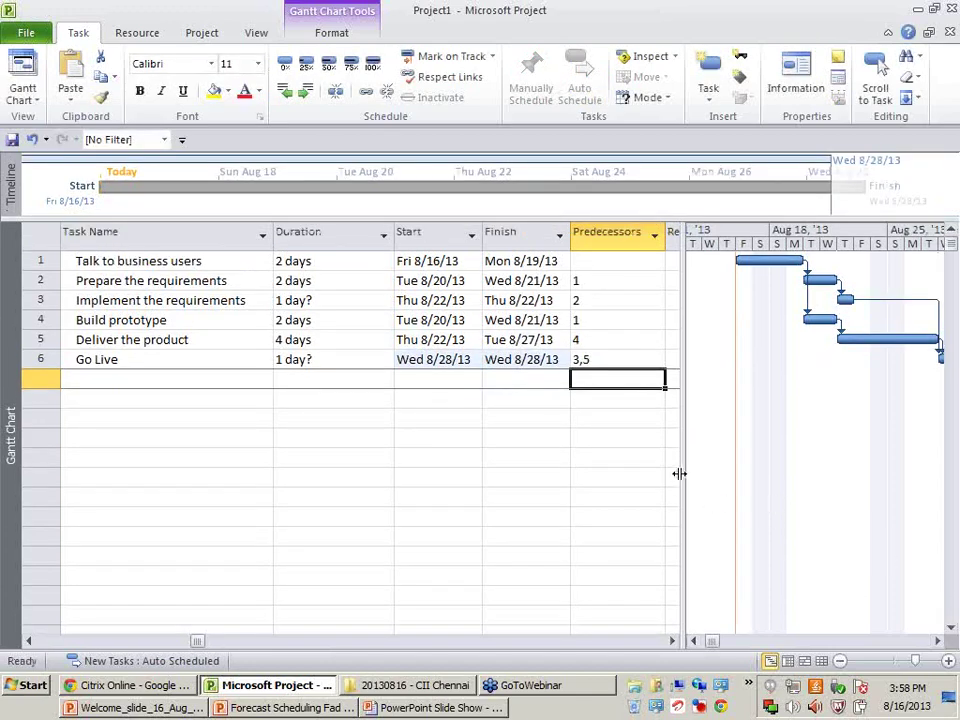
Step: Resize the table and chart panes to review the task dates and the dependency links between the Gantt bars
drag(677, 474, 626, 463)
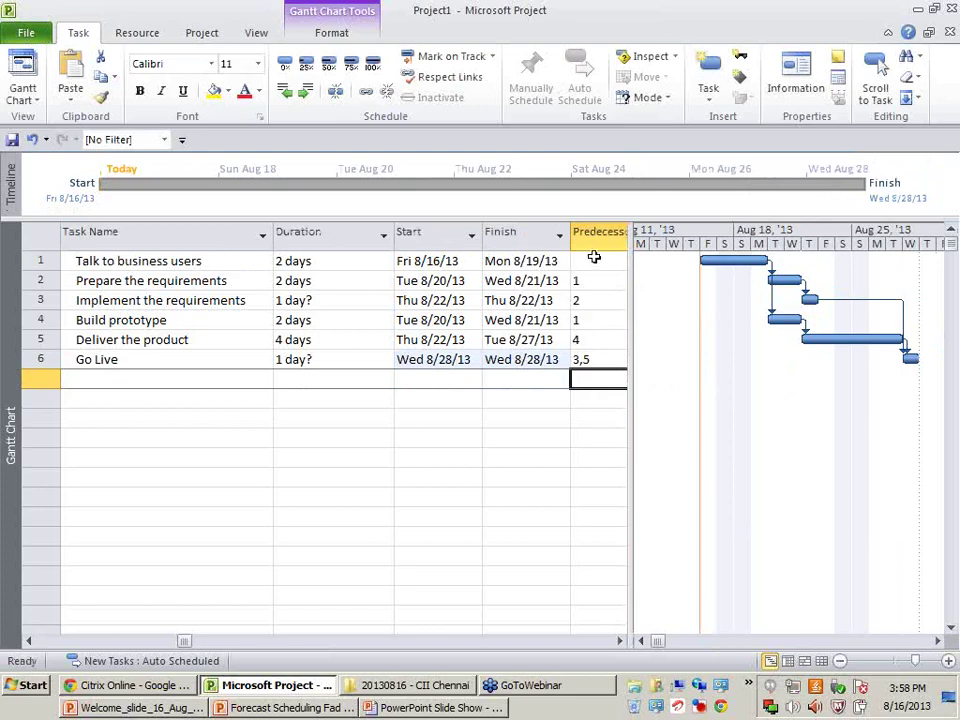
click(440, 282)
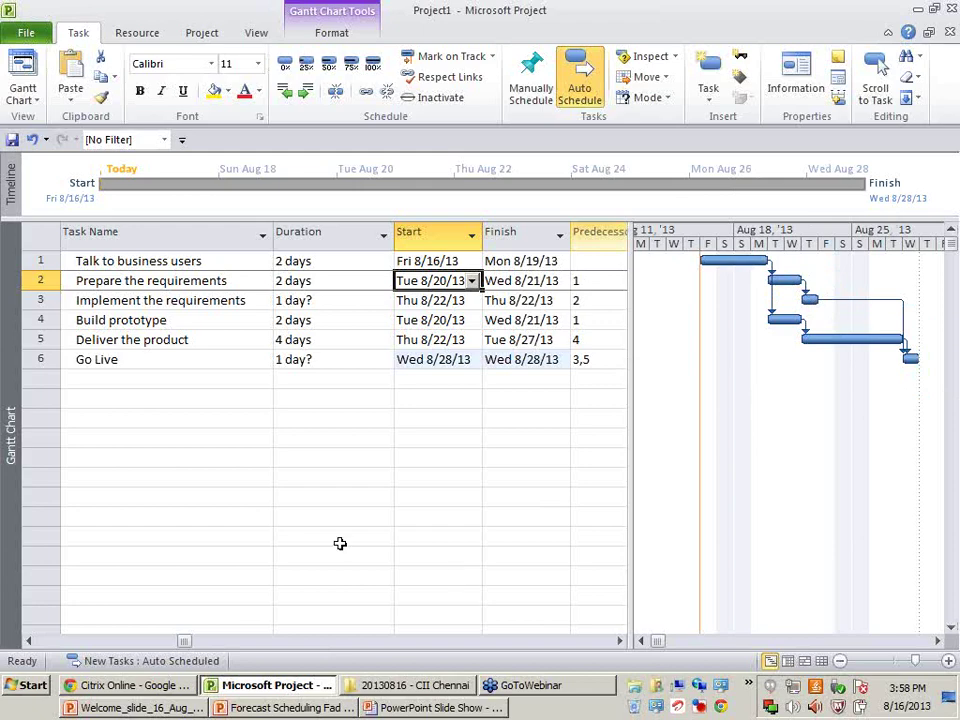
click(279, 530)
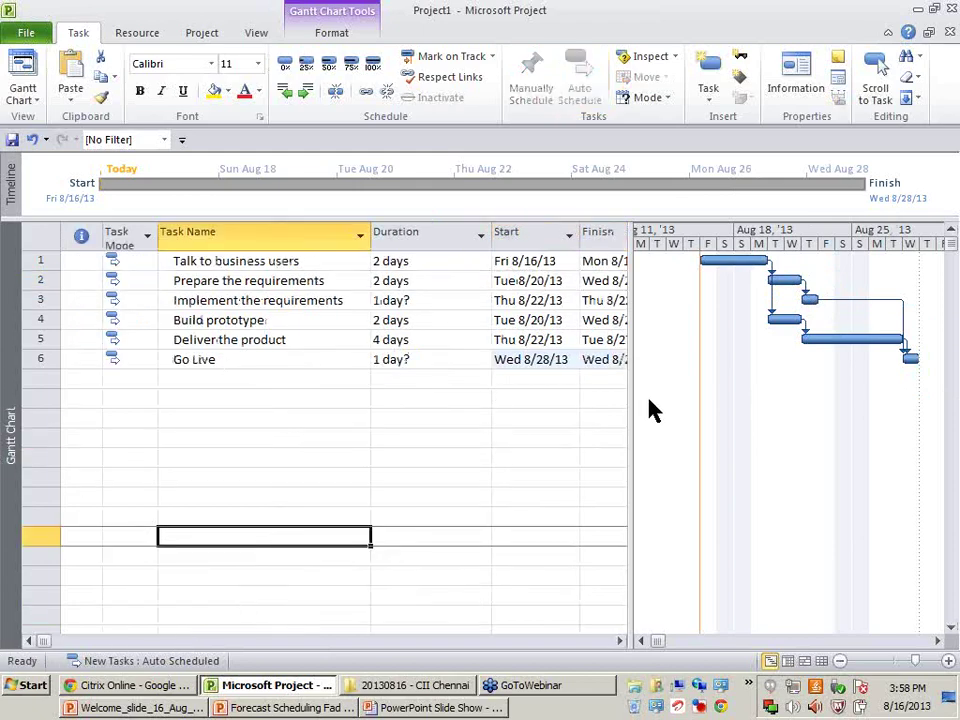
drag(633, 406, 675, 395)
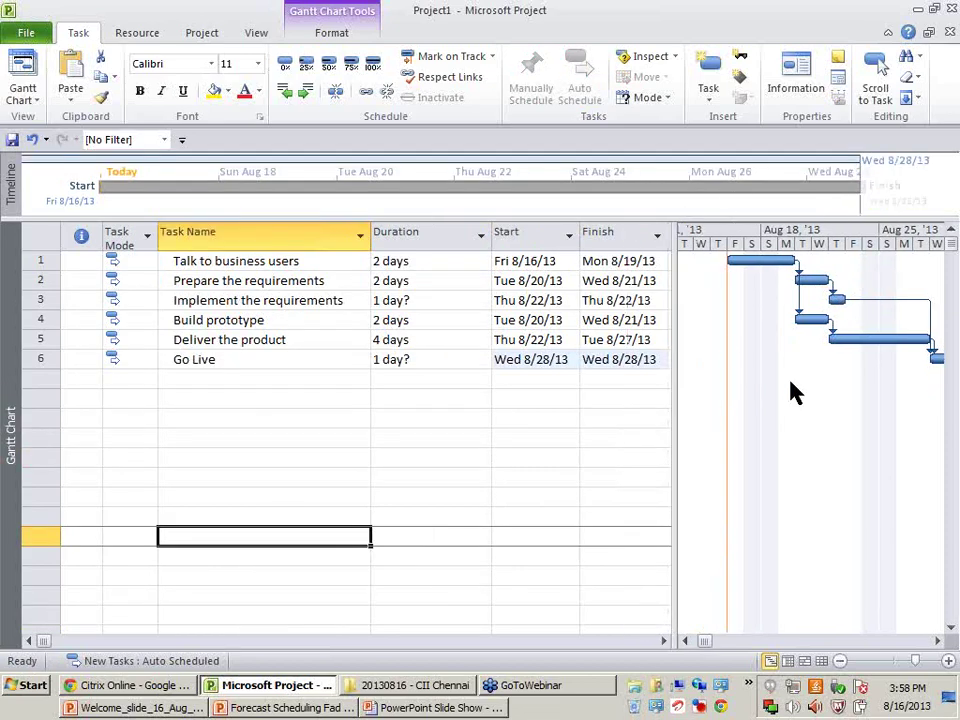
click(292, 399)
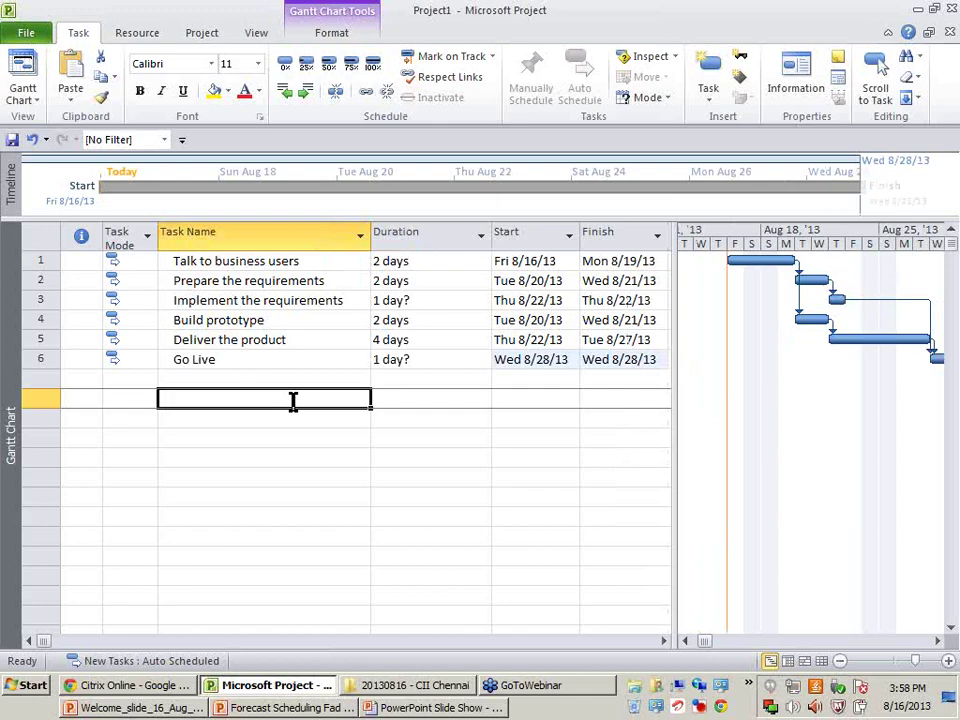
Step: Switch to the Network Diagram view and examine the task boxes and the dependency paths up to Go Live
click(256, 36)
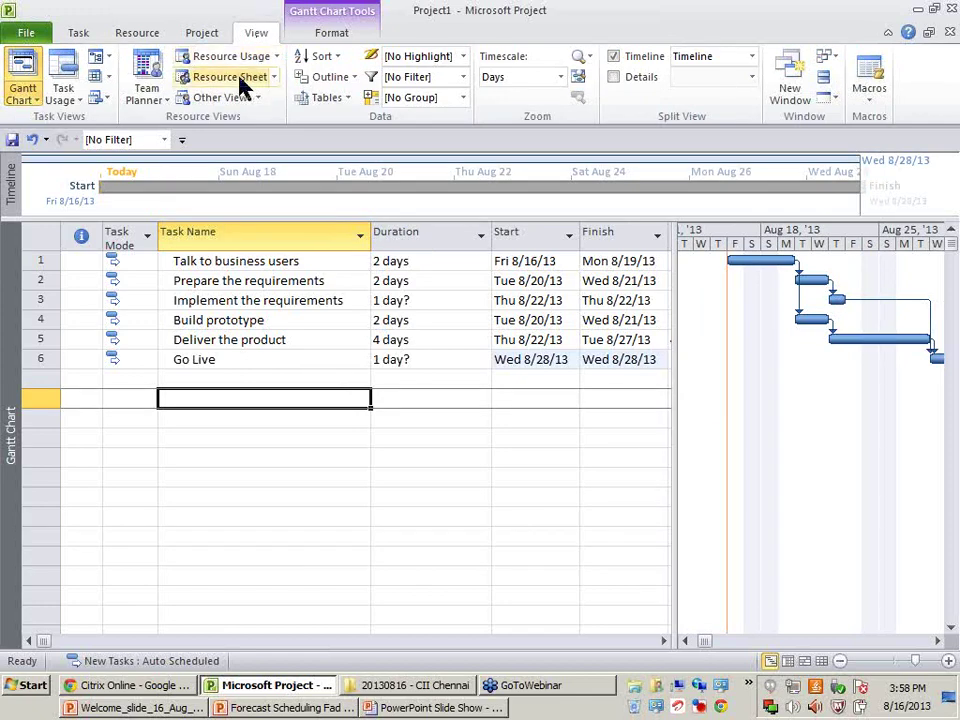
click(107, 52)
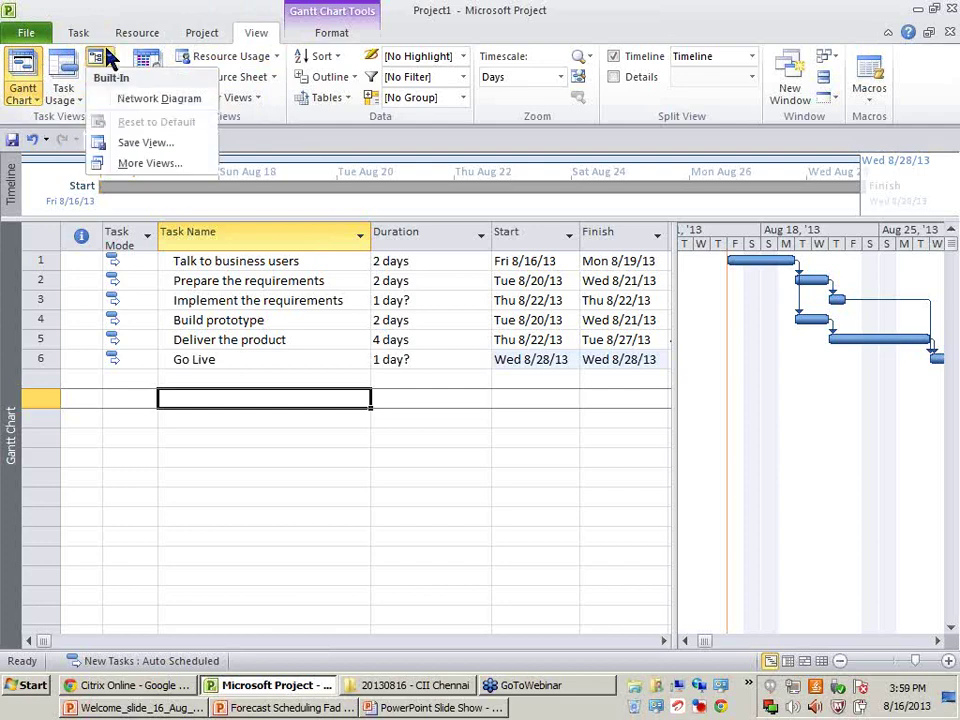
click(145, 100)
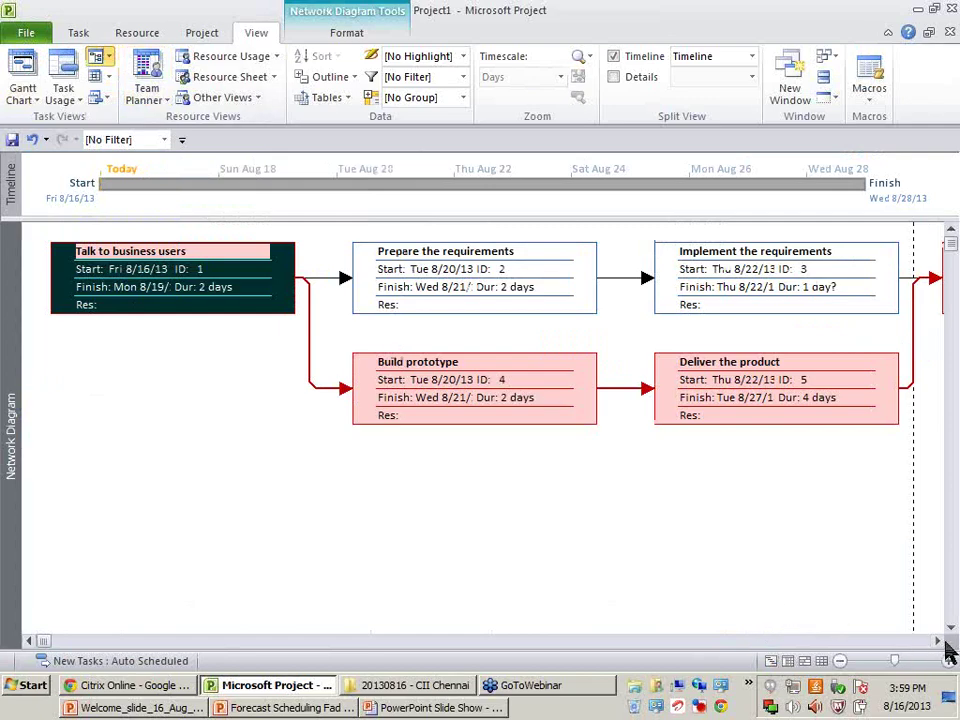
scroll(945, 642, right, 4)
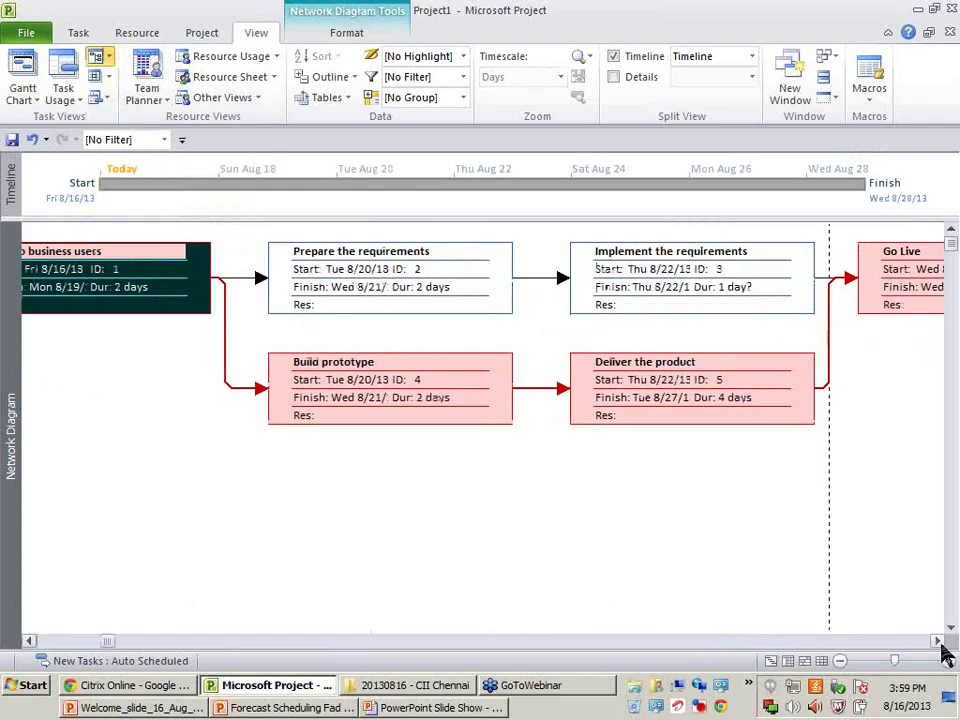
click(37, 641)
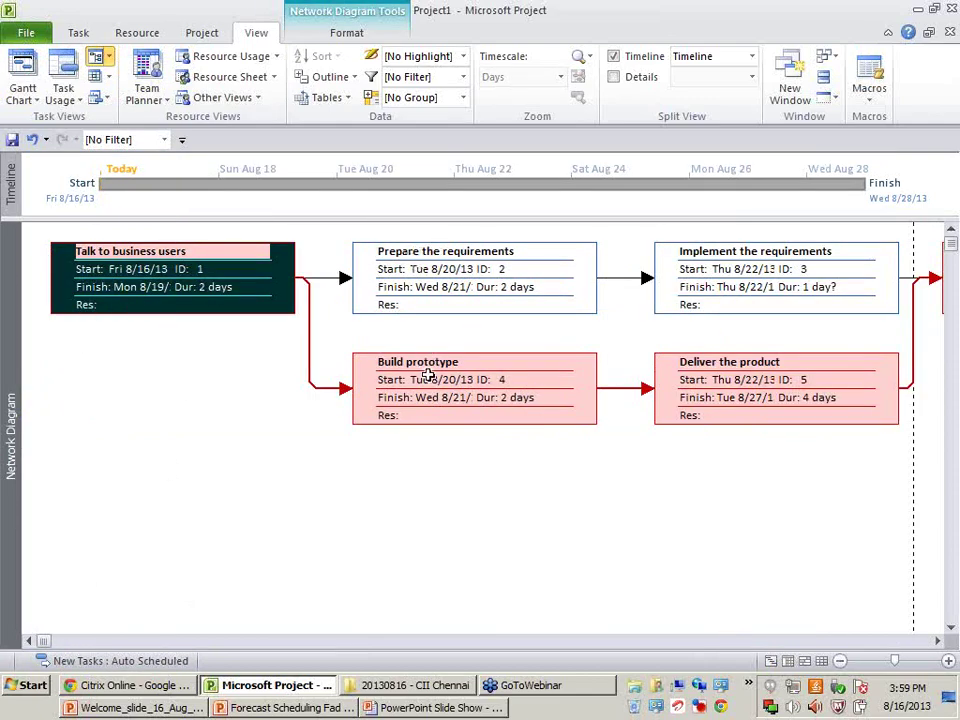
click(490, 378)
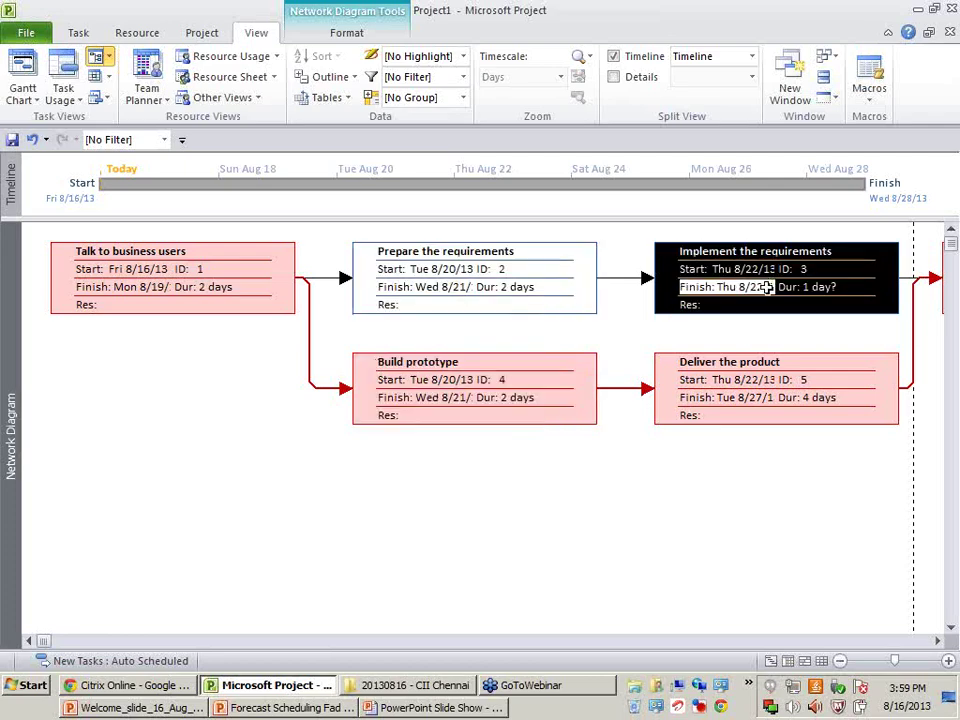
Step: Examine the Deliver the product and Go Live boxes in the Network Diagram, and return to the Gantt Chart view
click(724, 395)
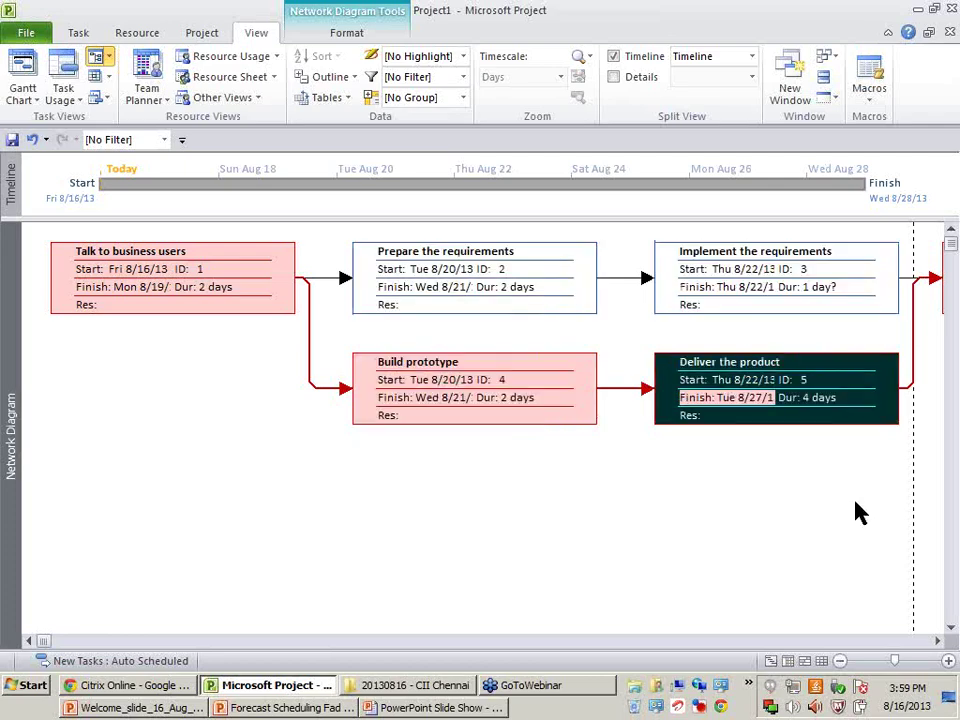
click(938, 640)
click(938, 640)
click(825, 253)
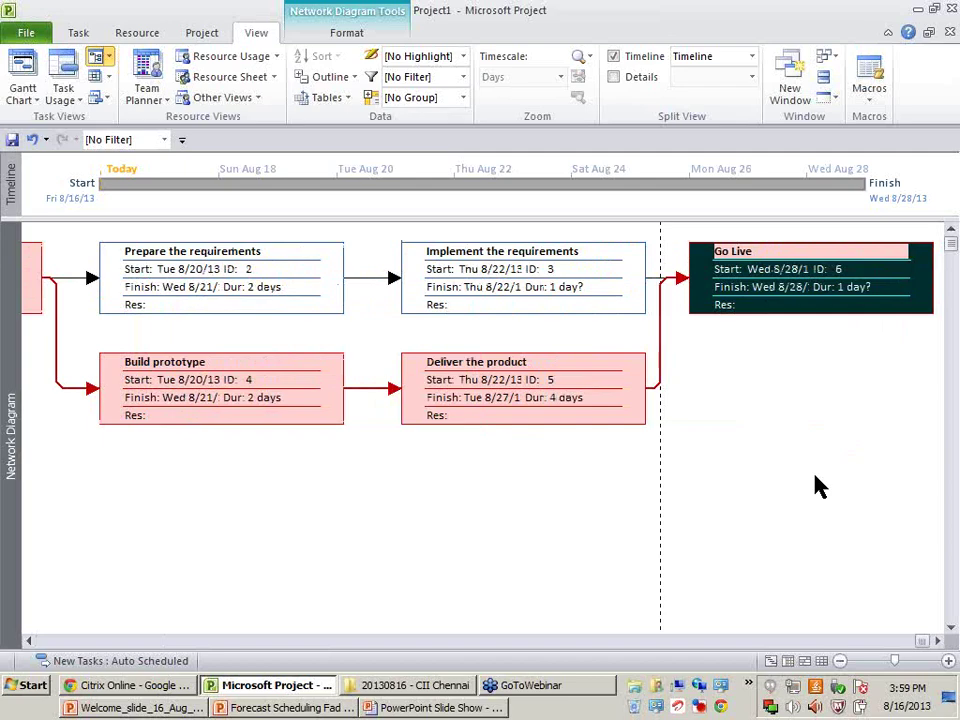
click(56, 641)
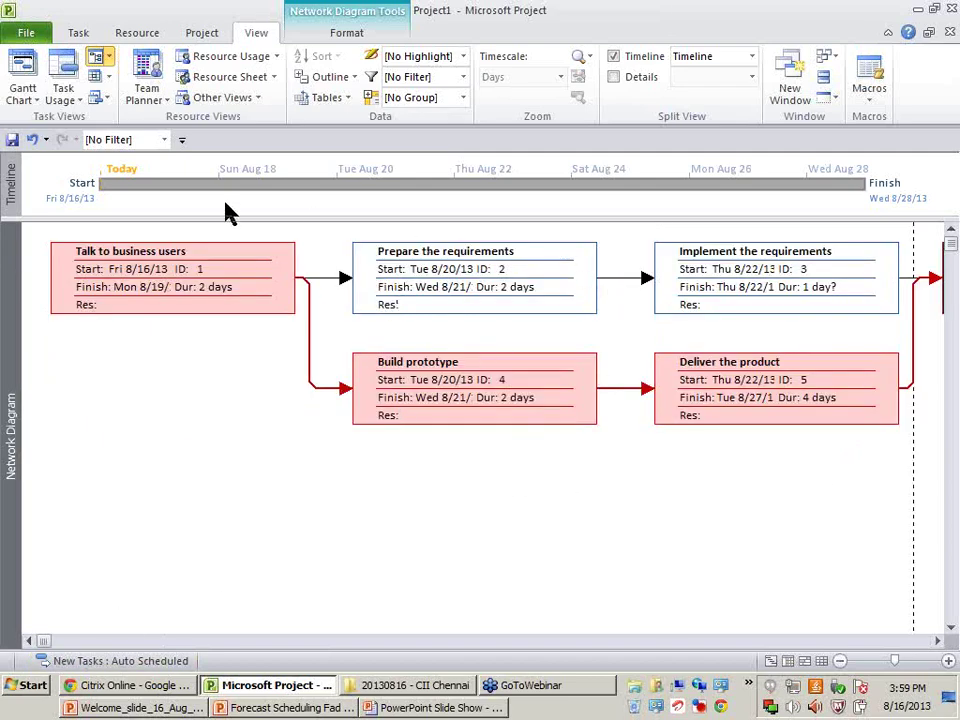
click(30, 92)
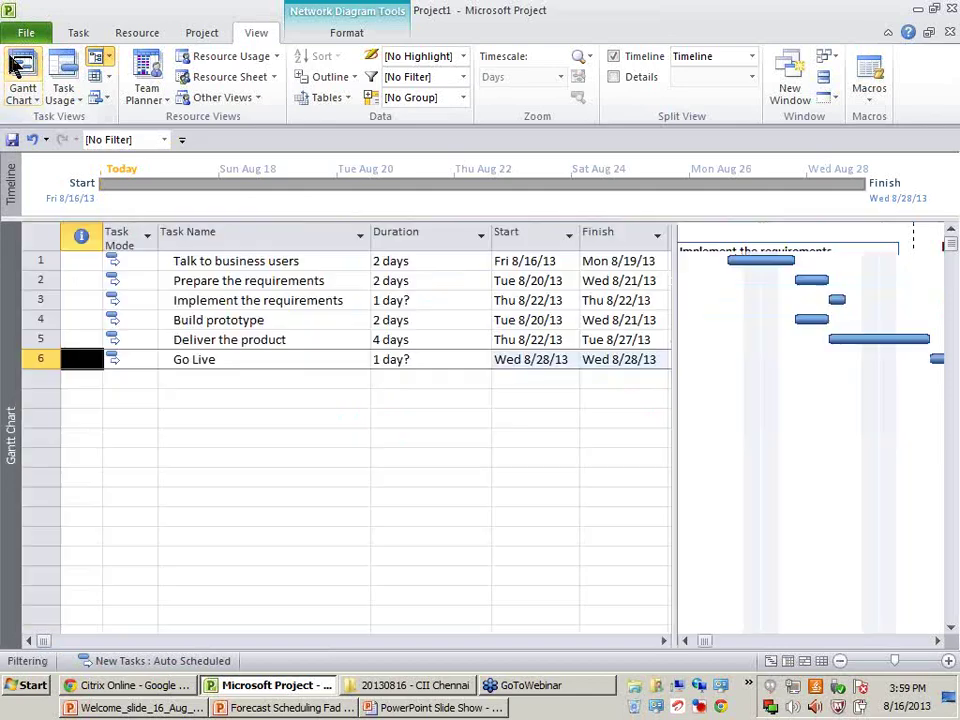
click(344, 478)
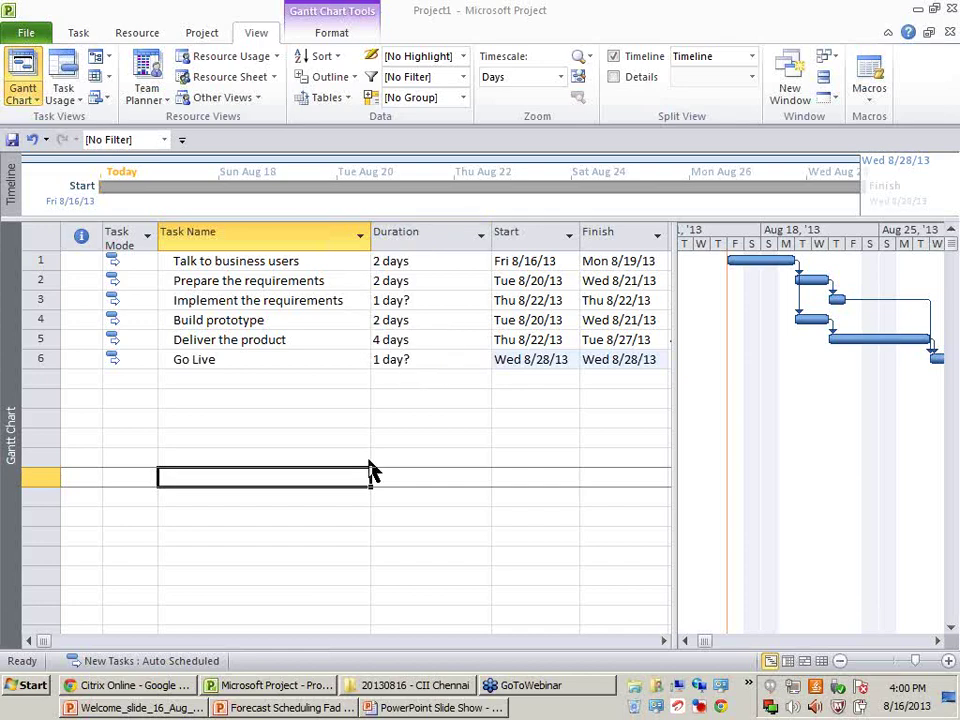
Step: Open Notepad and write the note "1% to 10%"
click(42, 690)
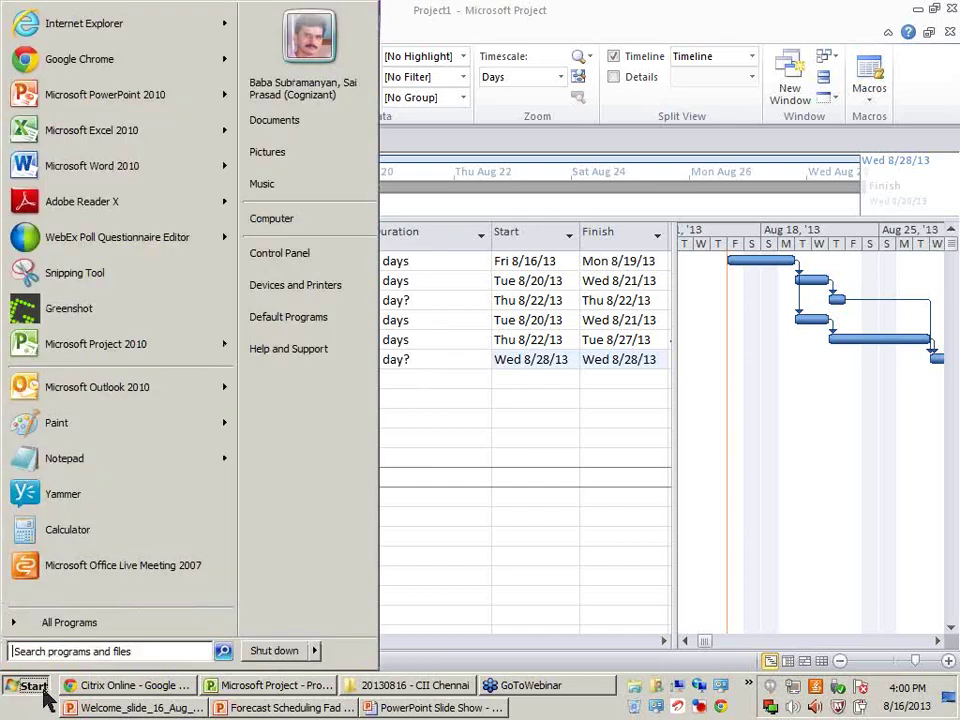
text(notepad)
key(Return)
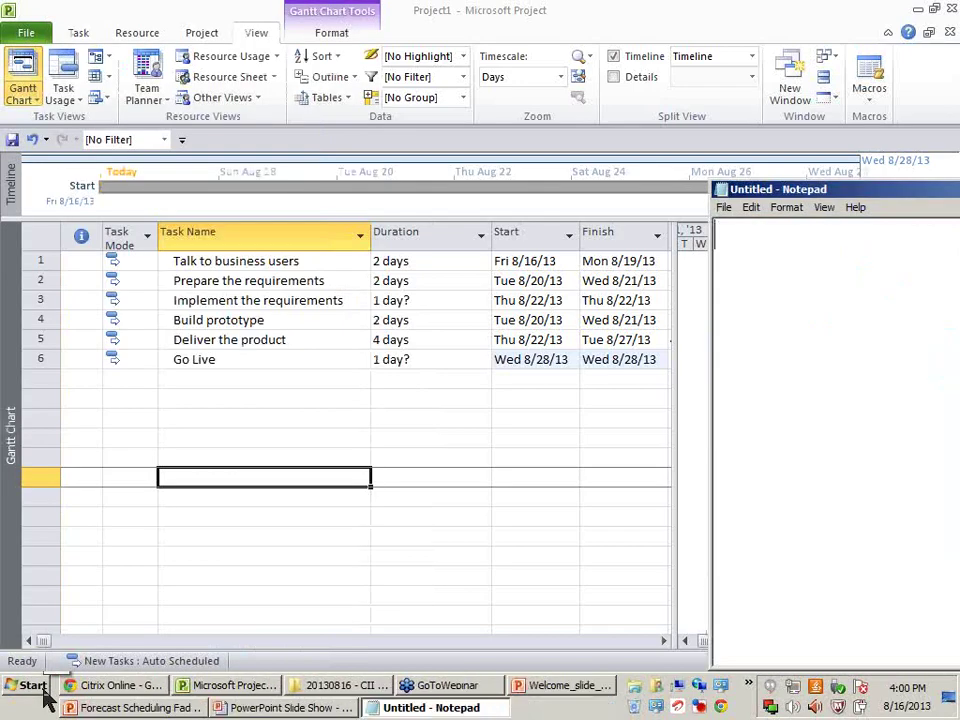
text(1%$)
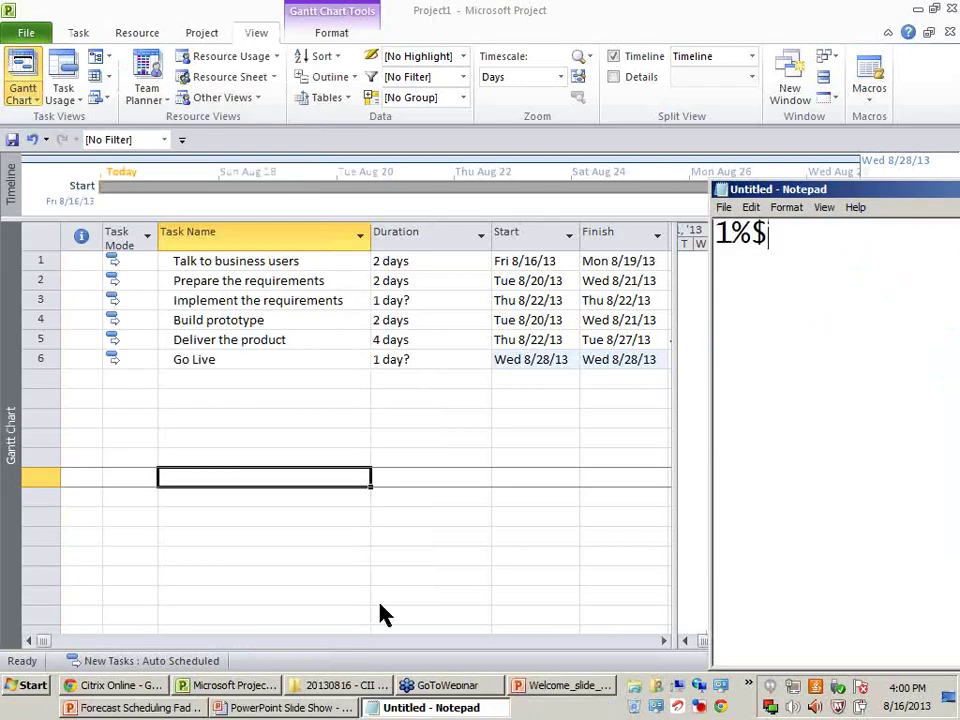
key(BackSpace)
text(to 10%)
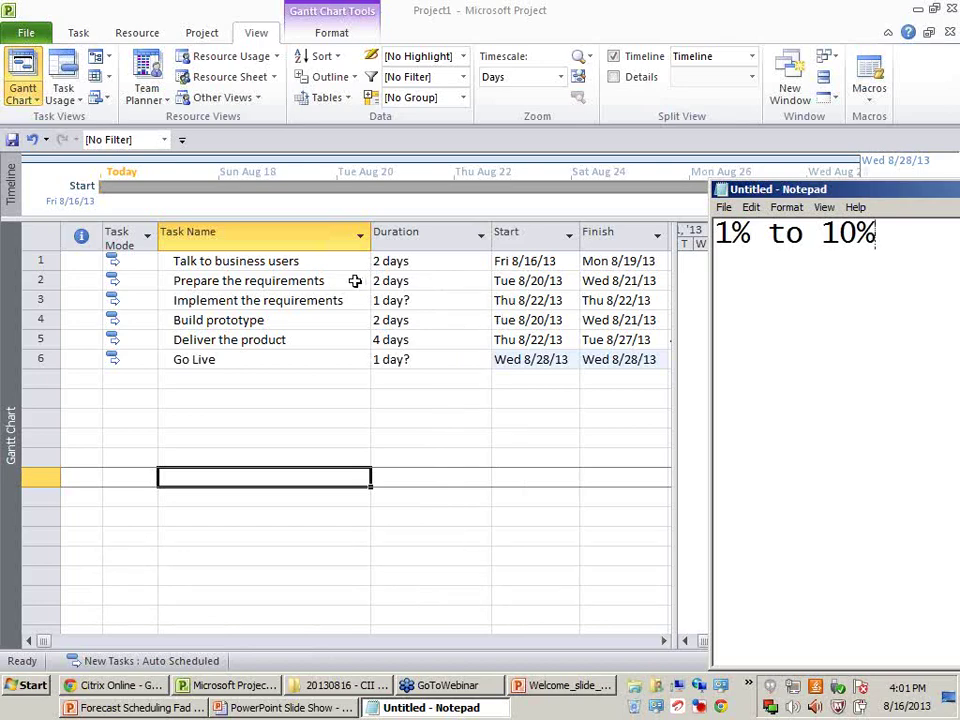
Step: Return to Microsoft Project and look through the table columns for the Prepare the requirements task
click(303, 261)
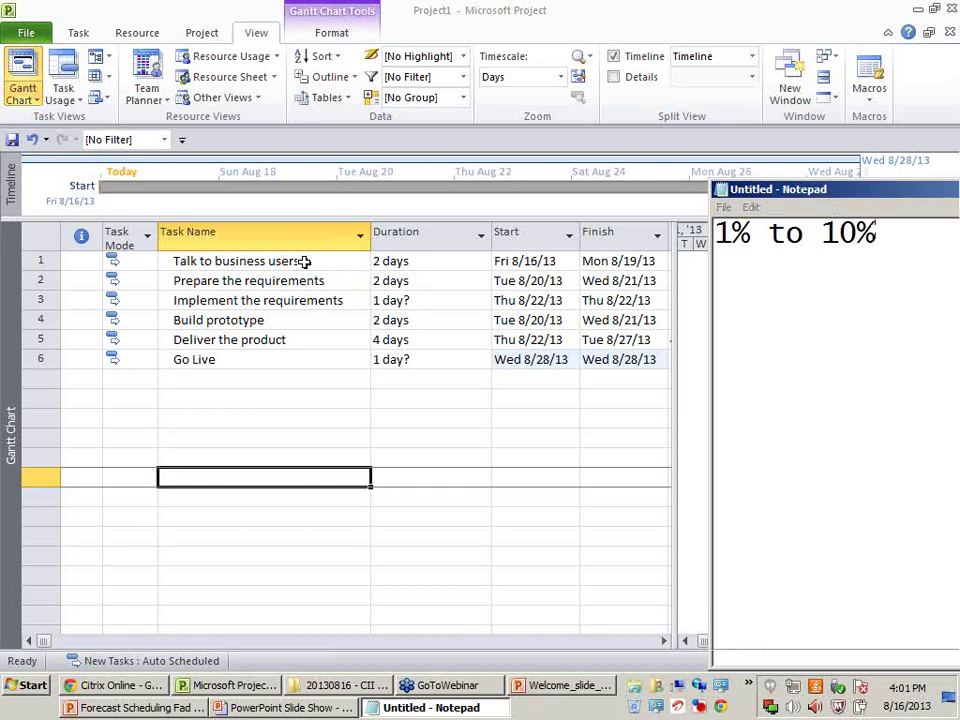
key(Down)
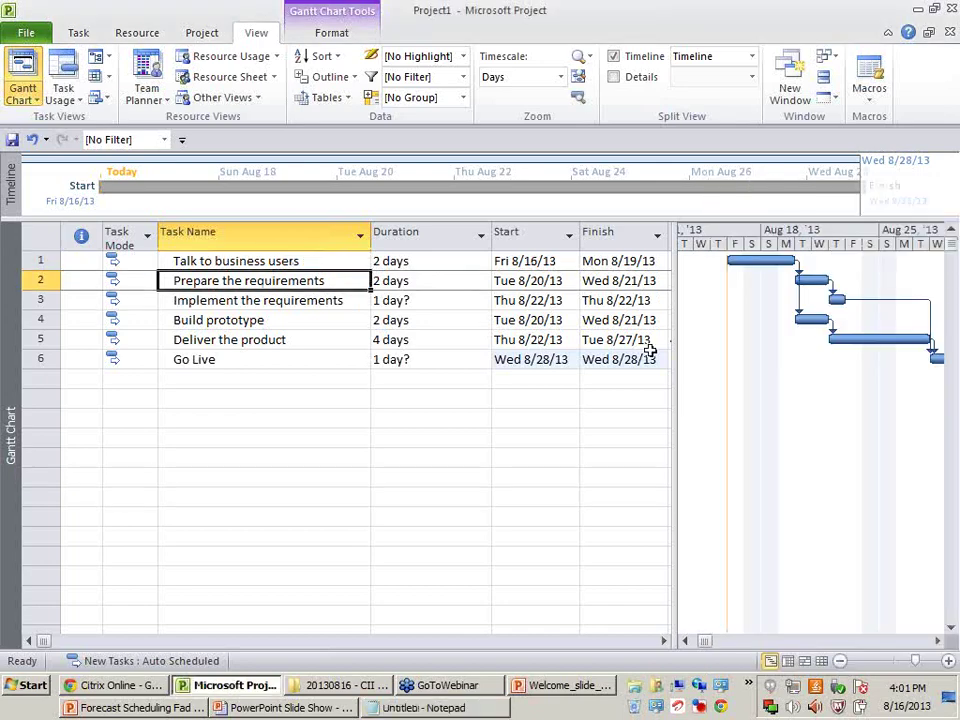
key(Up)
key(Down)
key(Right)
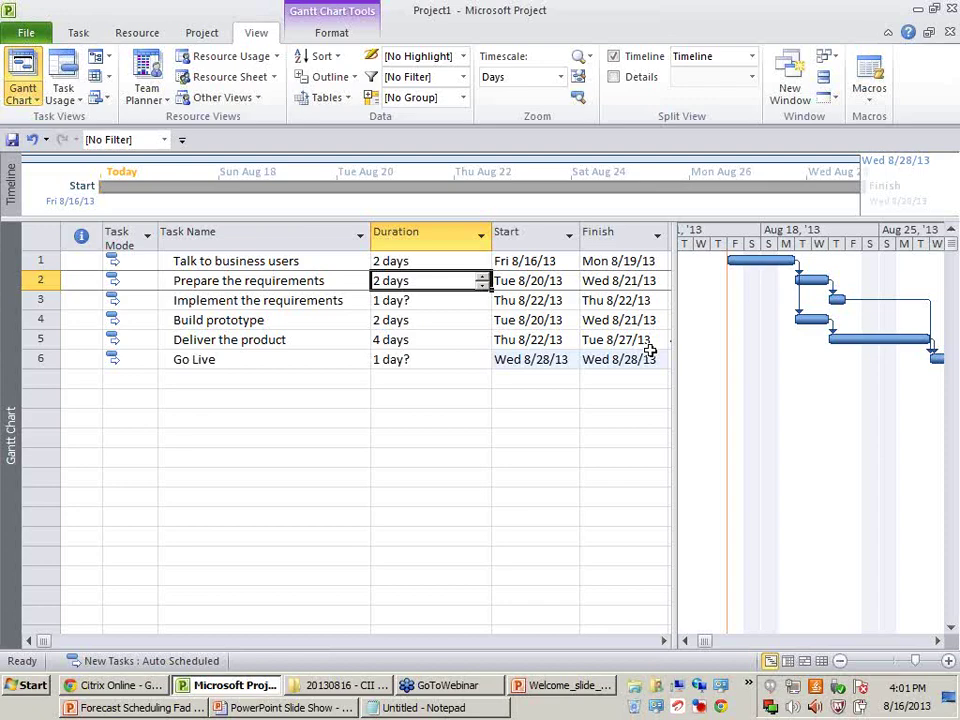
key(Right)
key(Right)
key(Right)
key(Right)
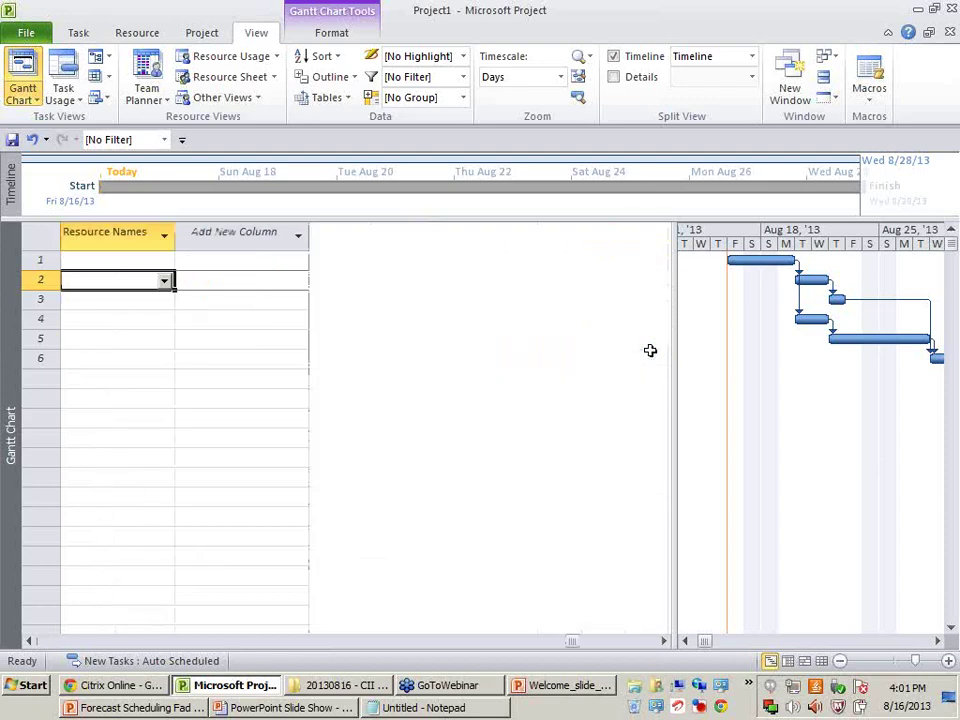
key(Left)
key(Left)
key(Left)
key(Left)
key(Left)
key(Left)
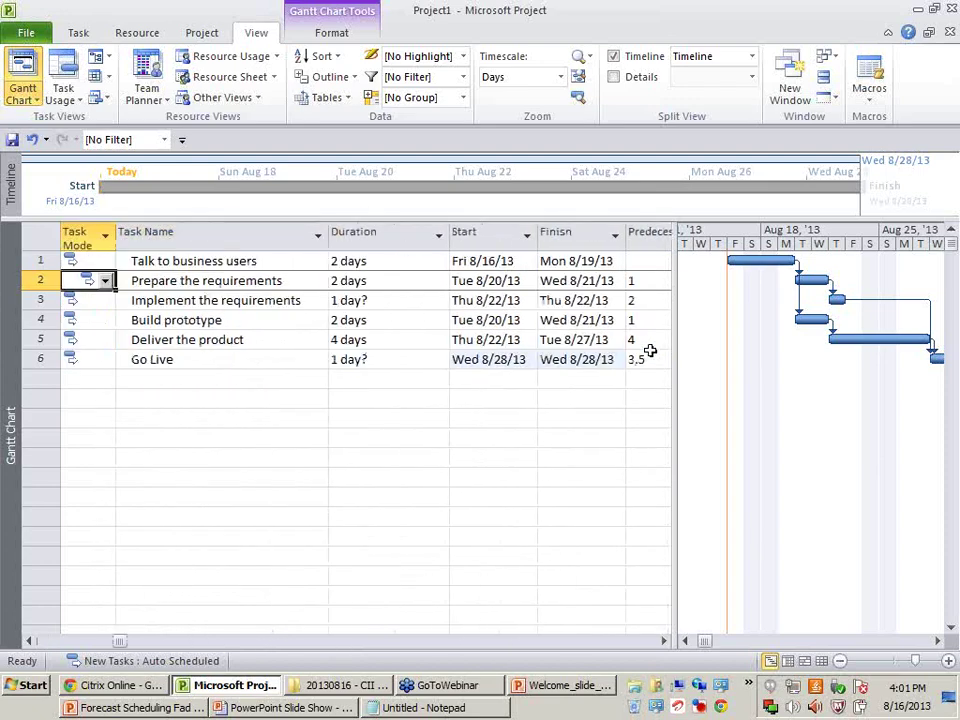
key(Right)
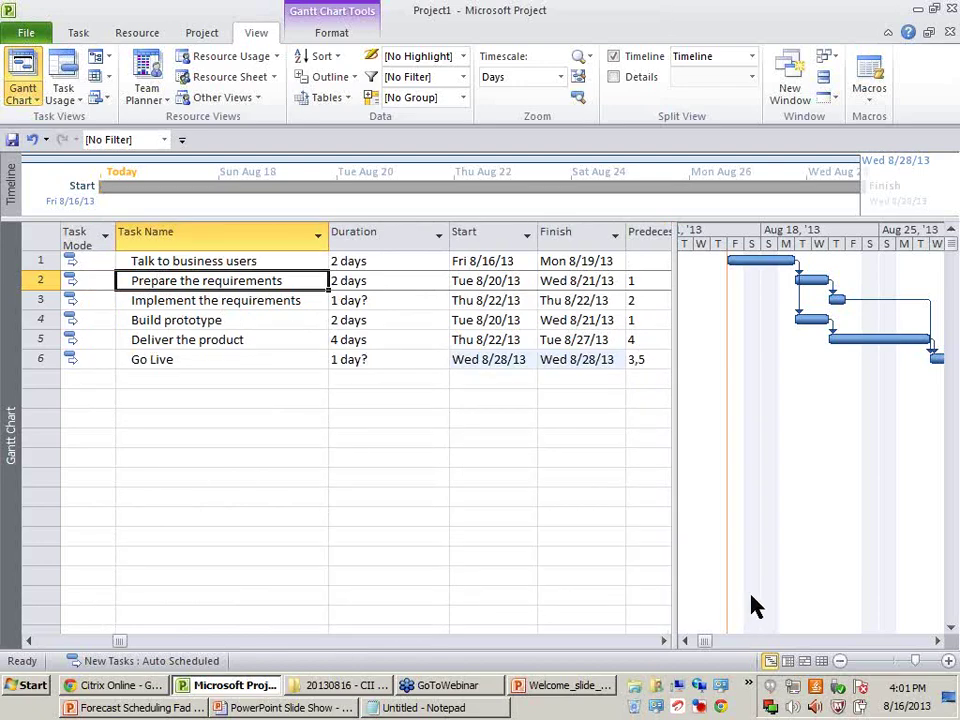
click(795, 622)
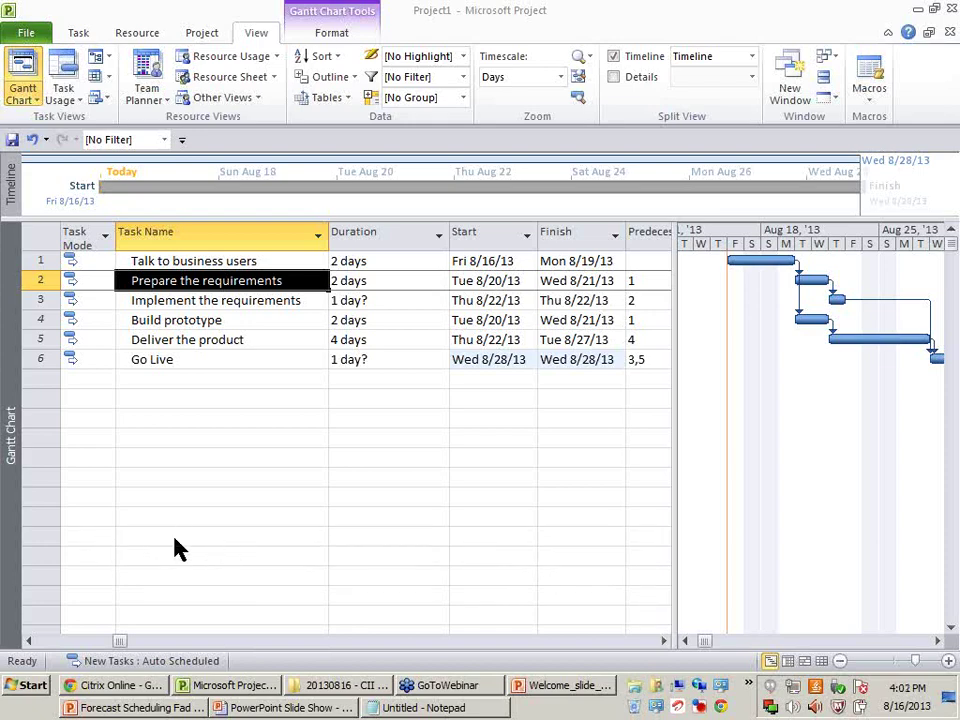
click(318, 301)
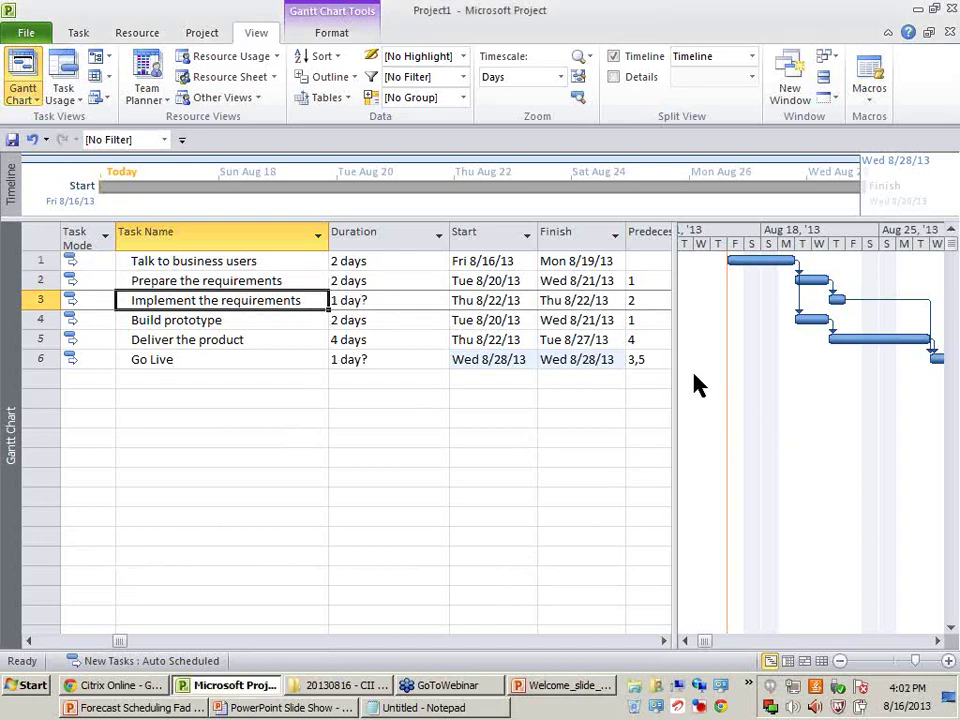
key(Up)
key(Home)
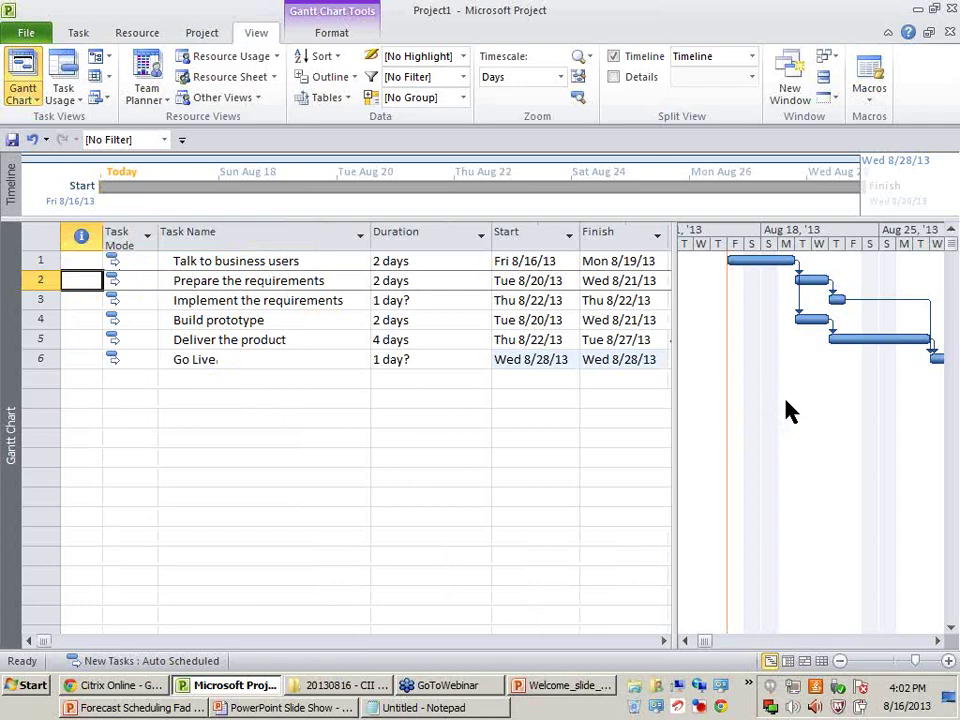
Step: Inspect the available task mode options for the Talk to business users task
click(145, 262)
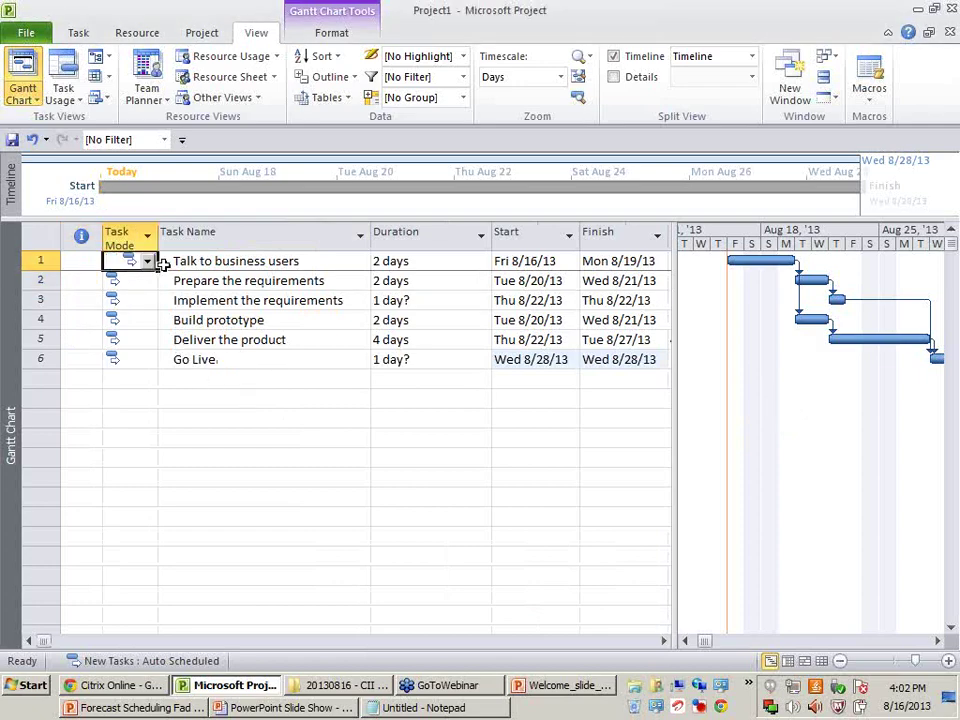
click(148, 261)
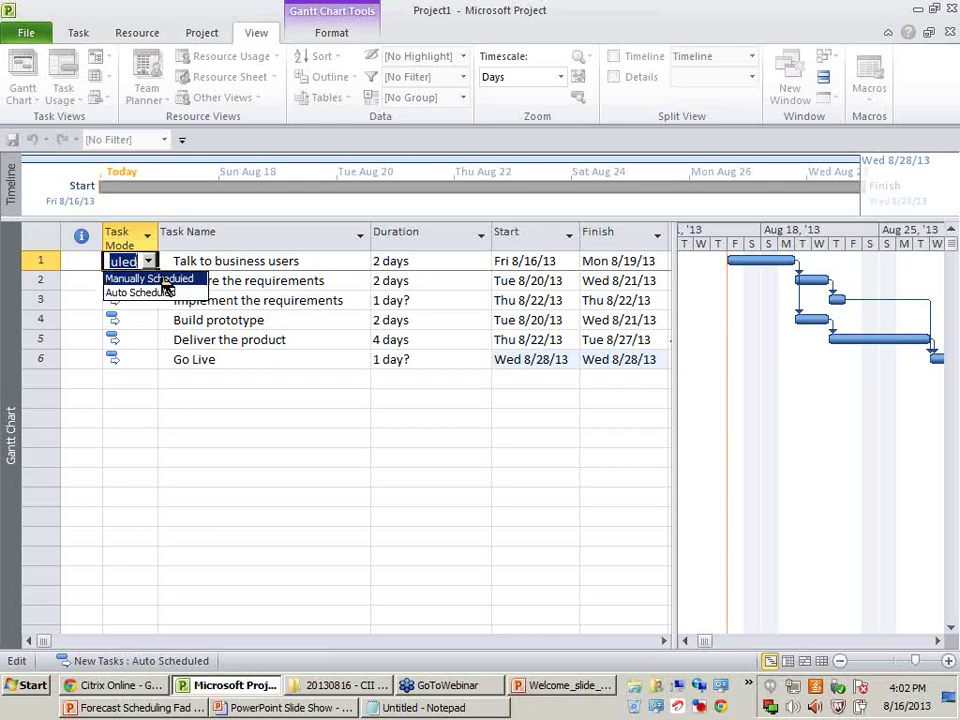
key(Return)
click(255, 379)
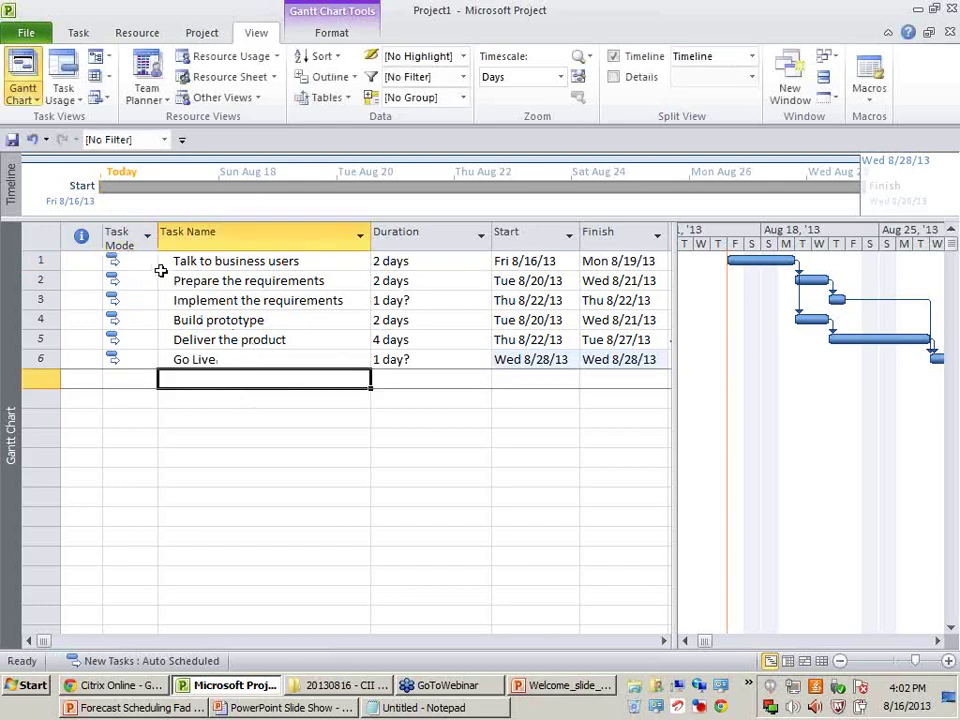
click(128, 261)
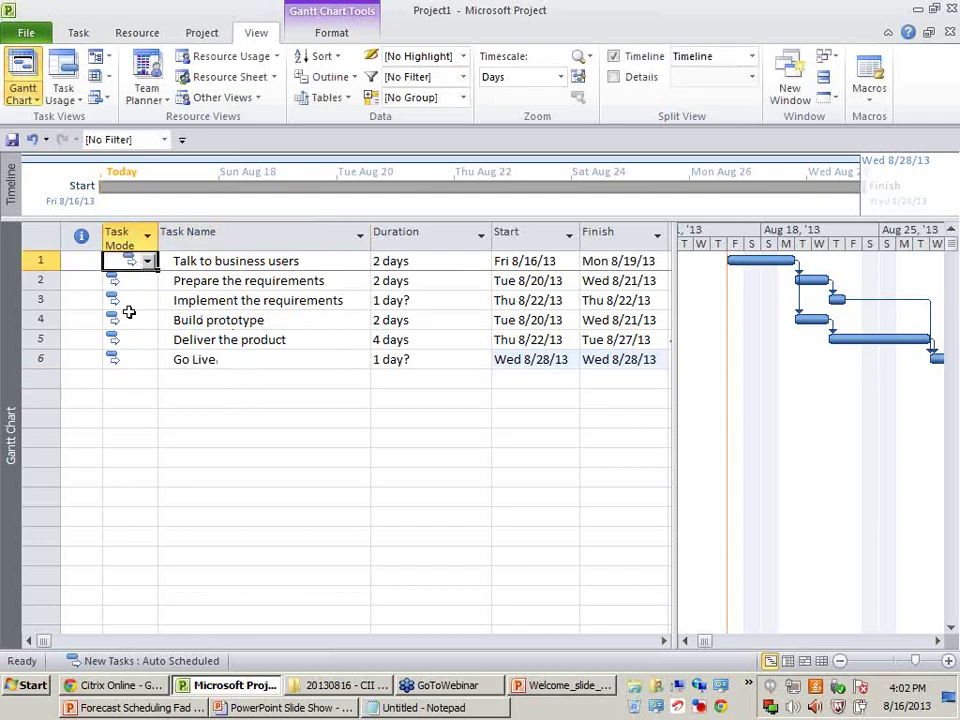
click(148, 262)
key(Return)
click(330, 400)
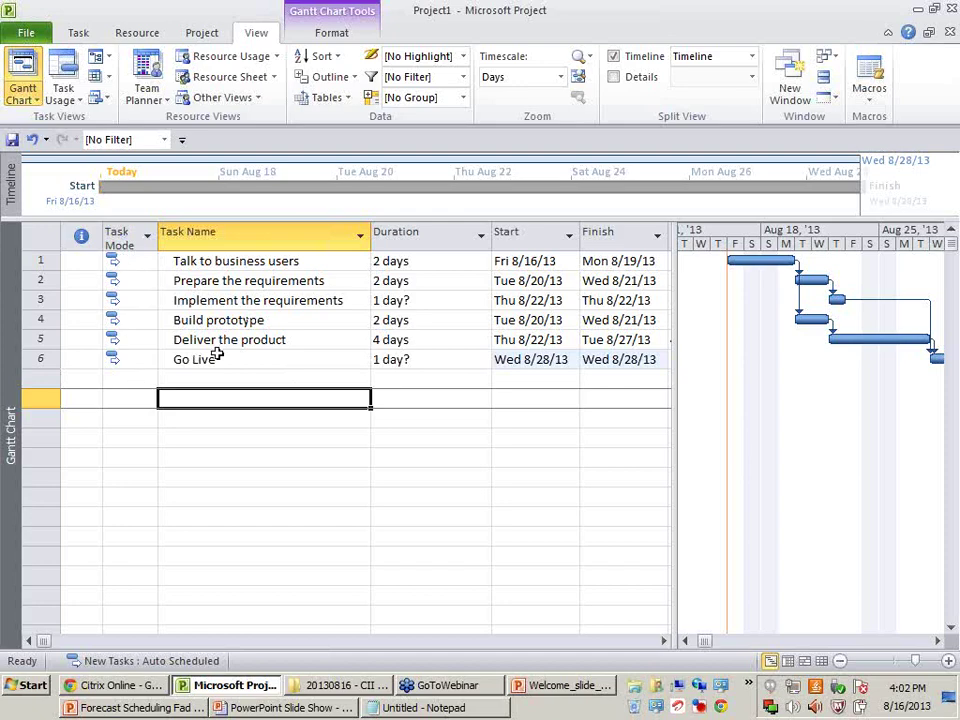
Step: Set the duration of Prepare the requirements to 3 days and check the dates of that task and Implement the requirements
click(390, 261)
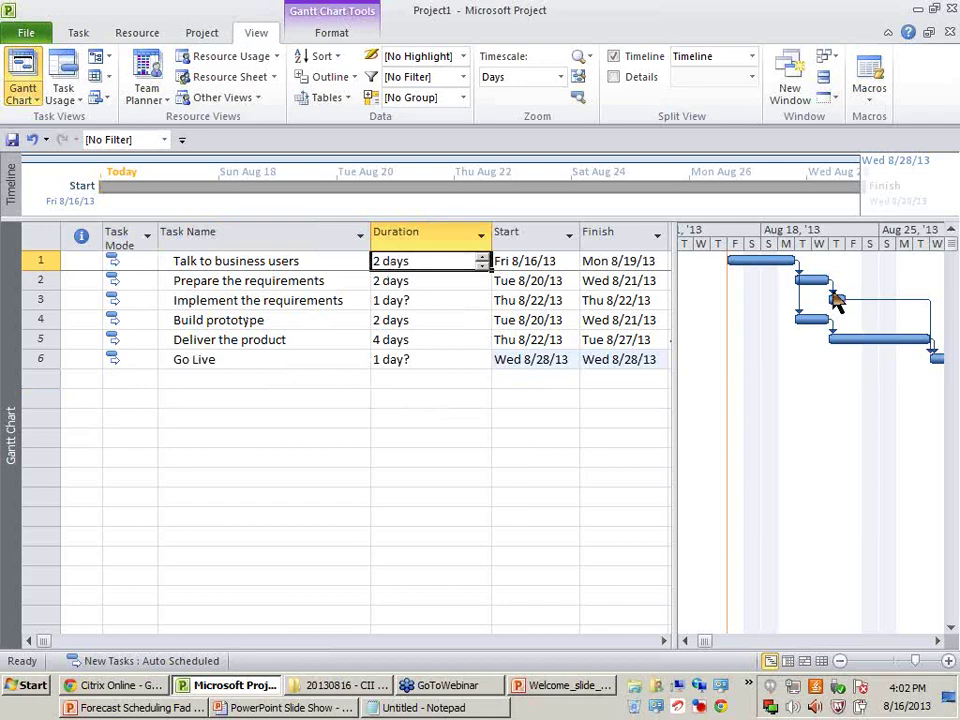
click(939, 641)
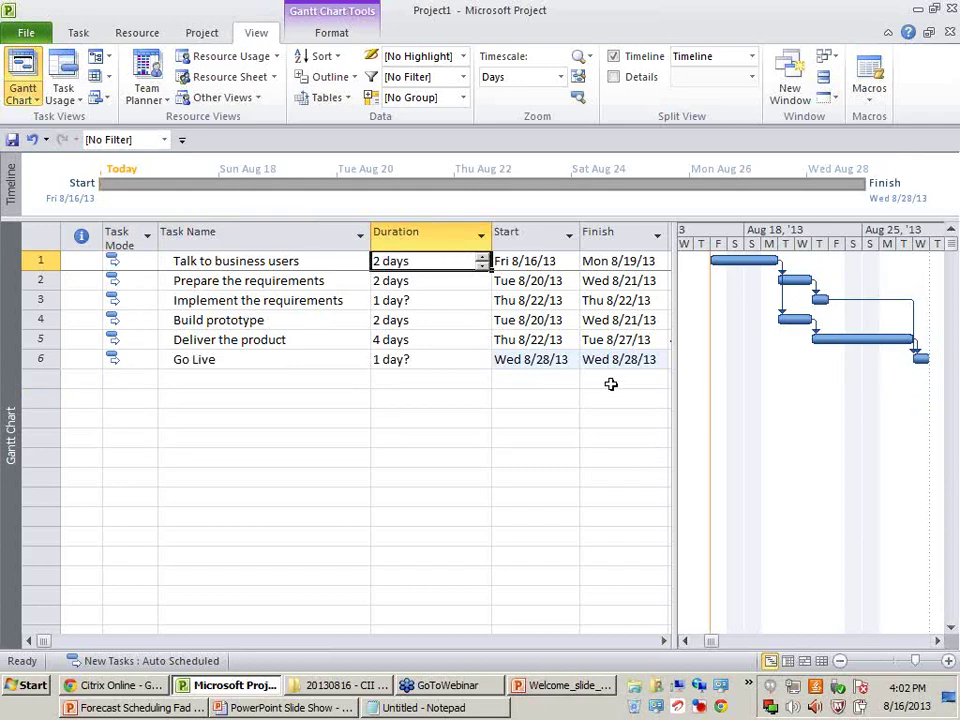
click(285, 281)
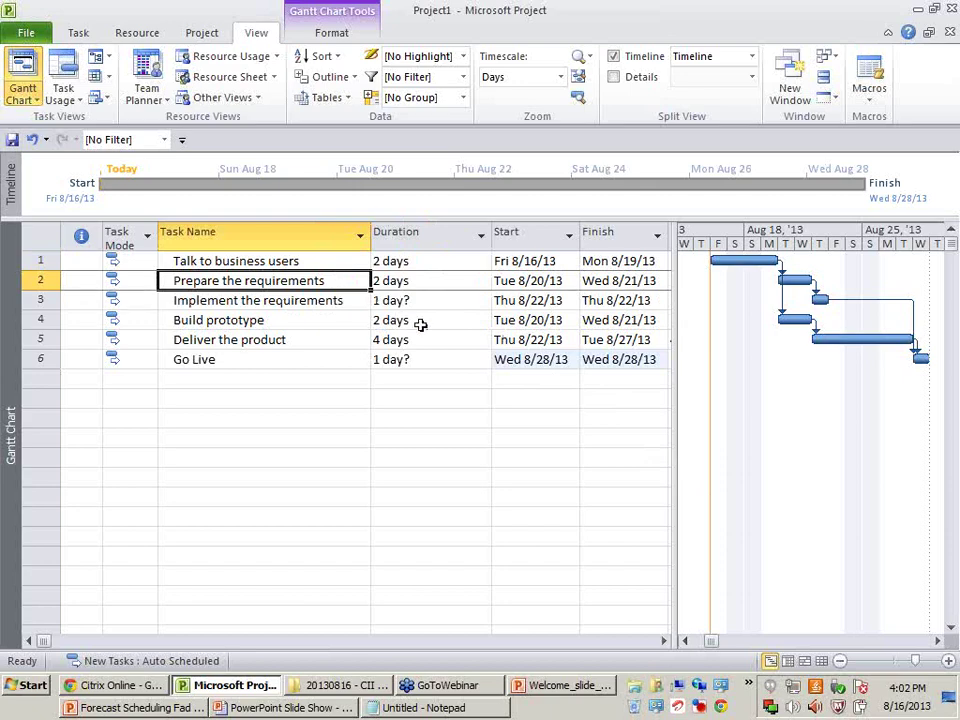
click(480, 284)
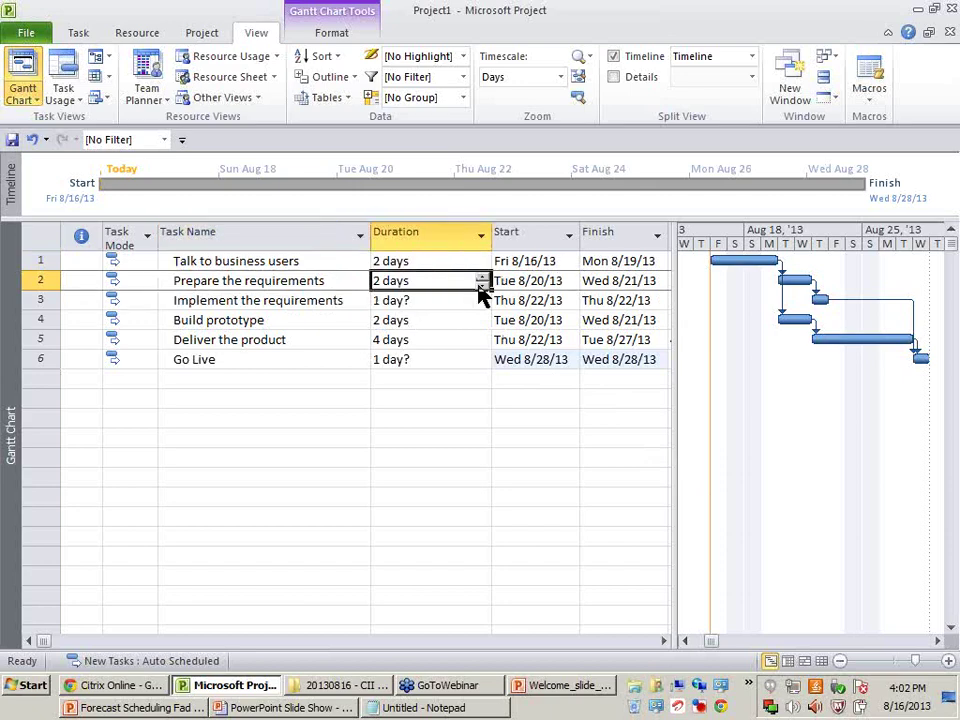
text(3)
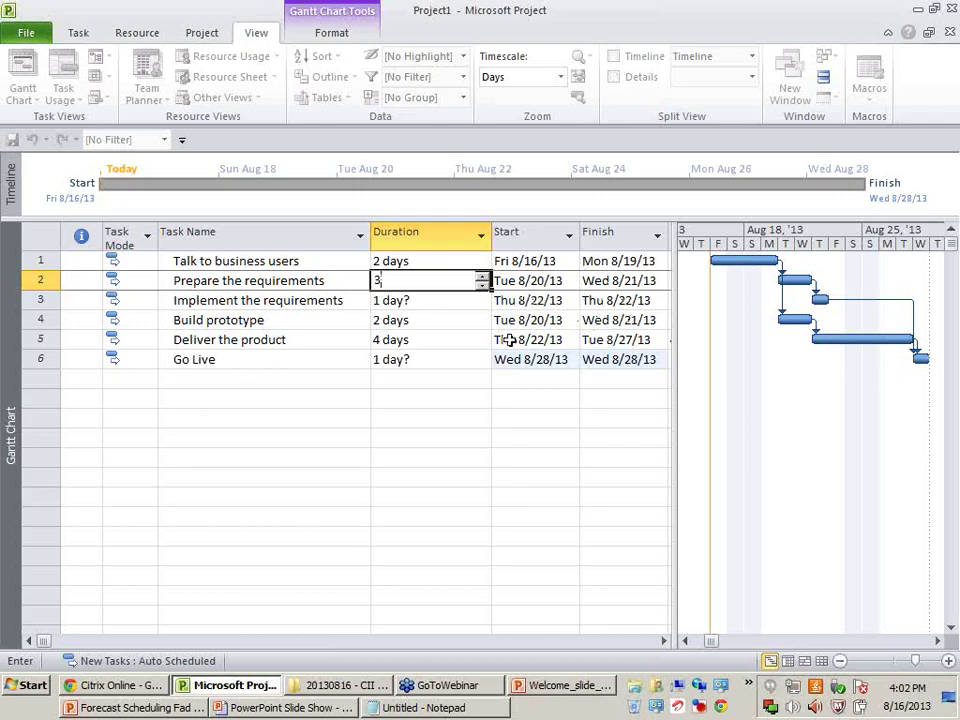
click(476, 395)
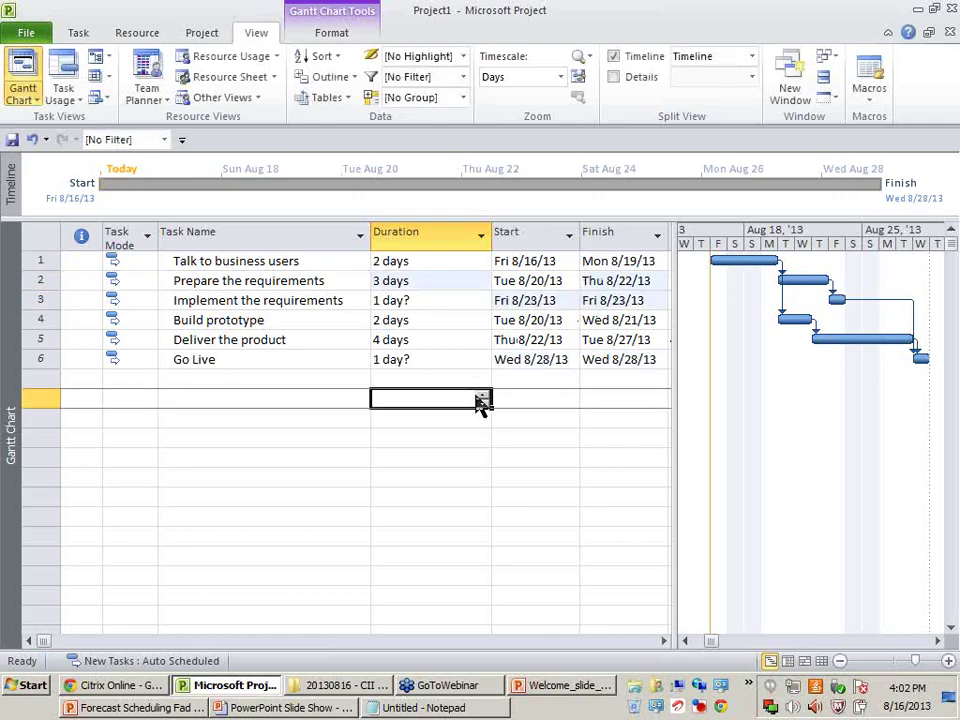
click(641, 280)
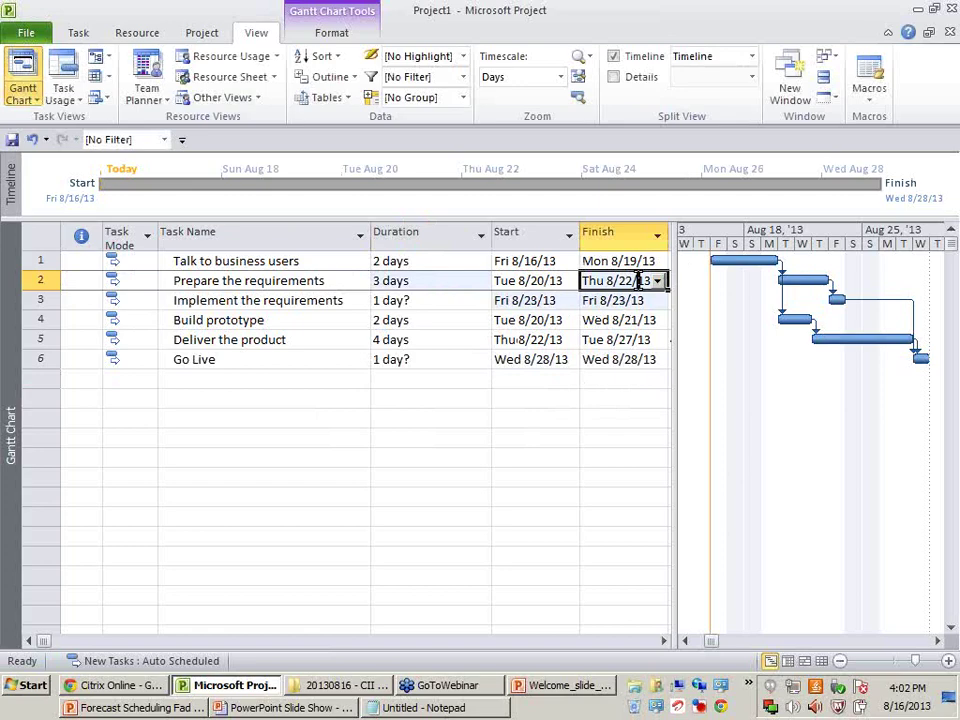
click(541, 298)
click(606, 300)
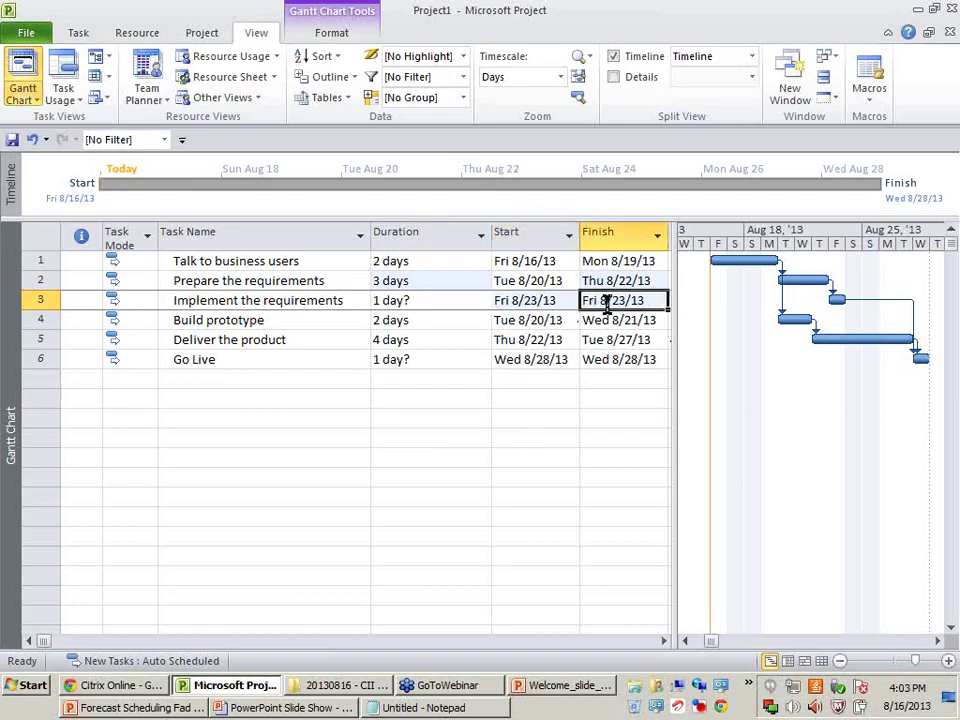
Step: Change the task mode of Implement the requirements to Manually Scheduled
click(125, 303)
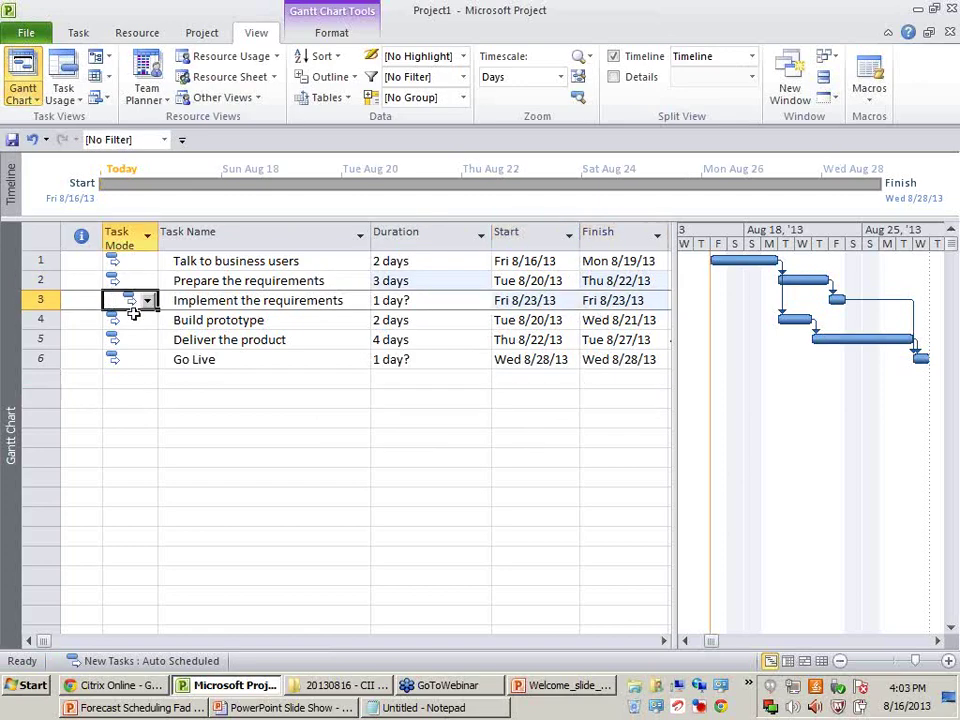
click(247, 400)
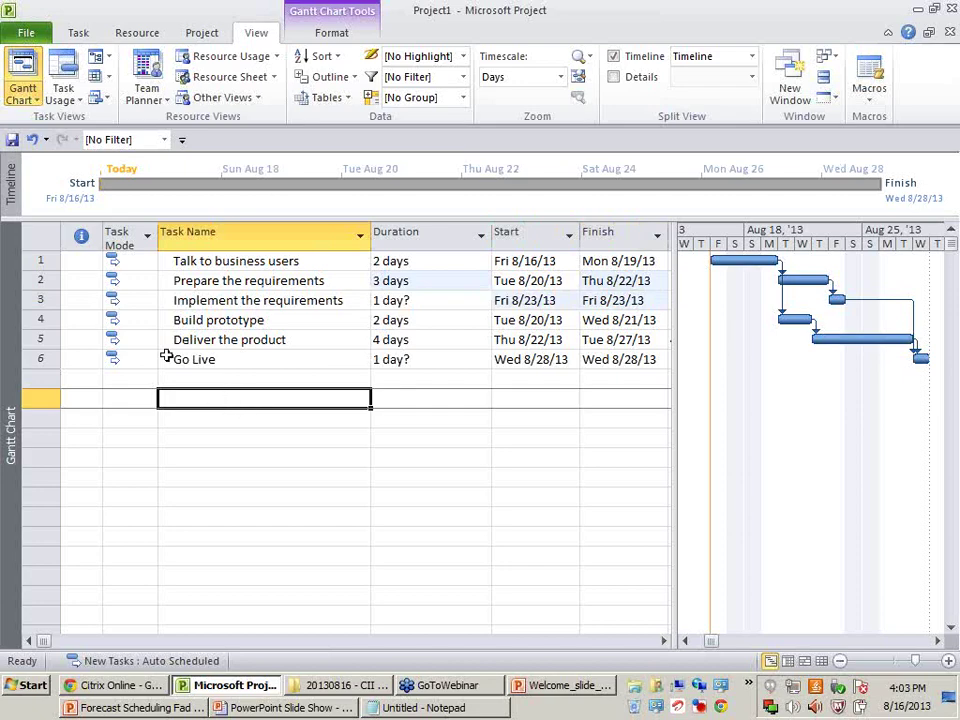
click(142, 303)
click(149, 301)
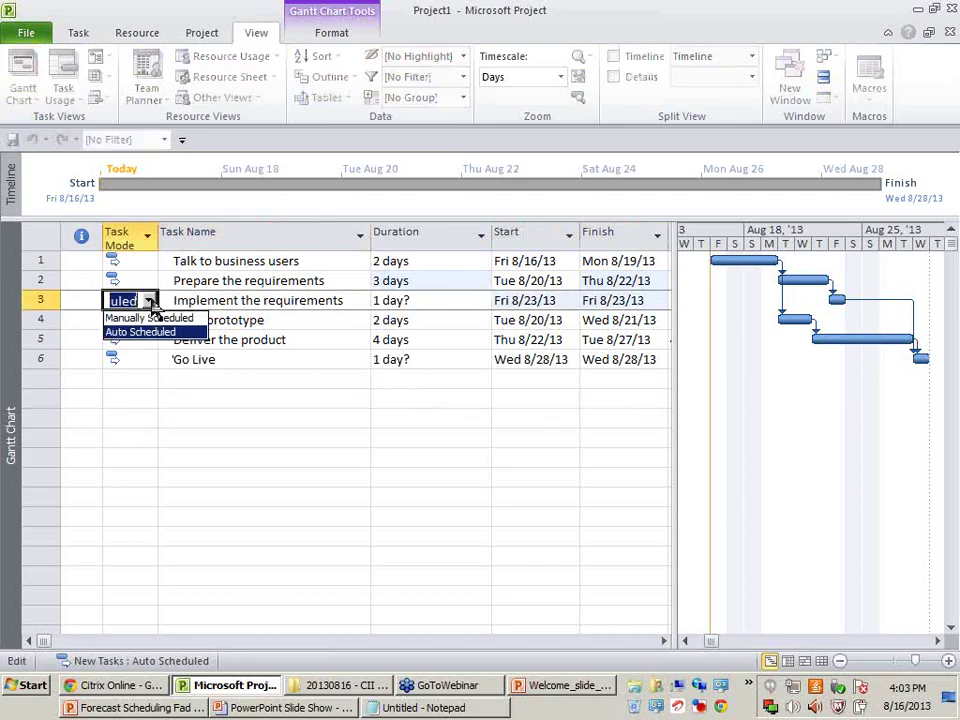
click(155, 318)
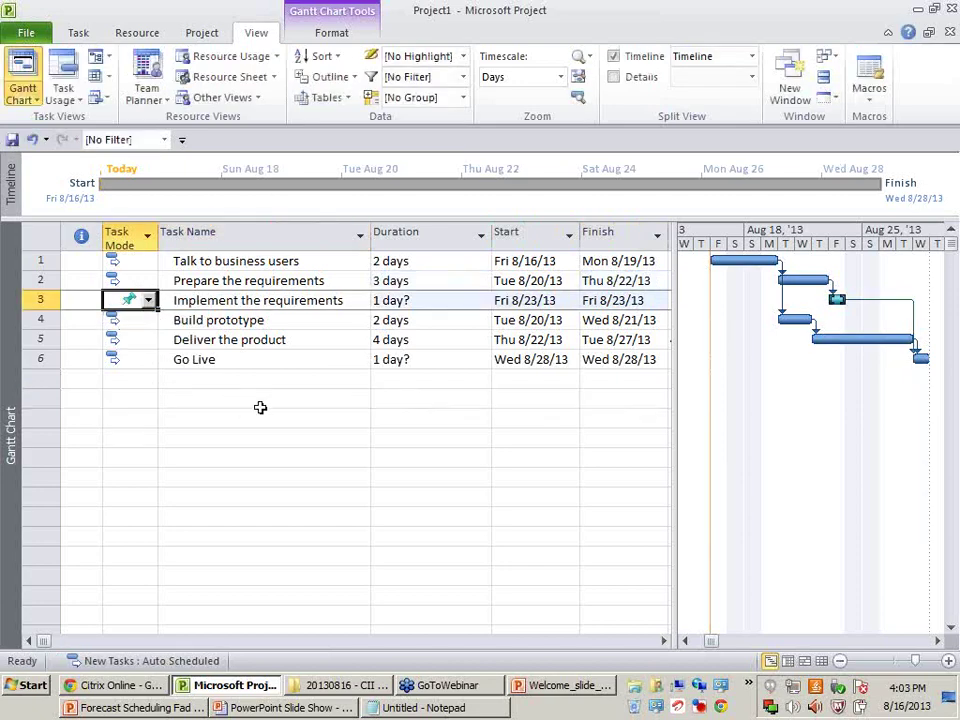
Step: Check the task mode, start date and finish date of the Implement the requirements task
click(259, 402)
click(225, 298)
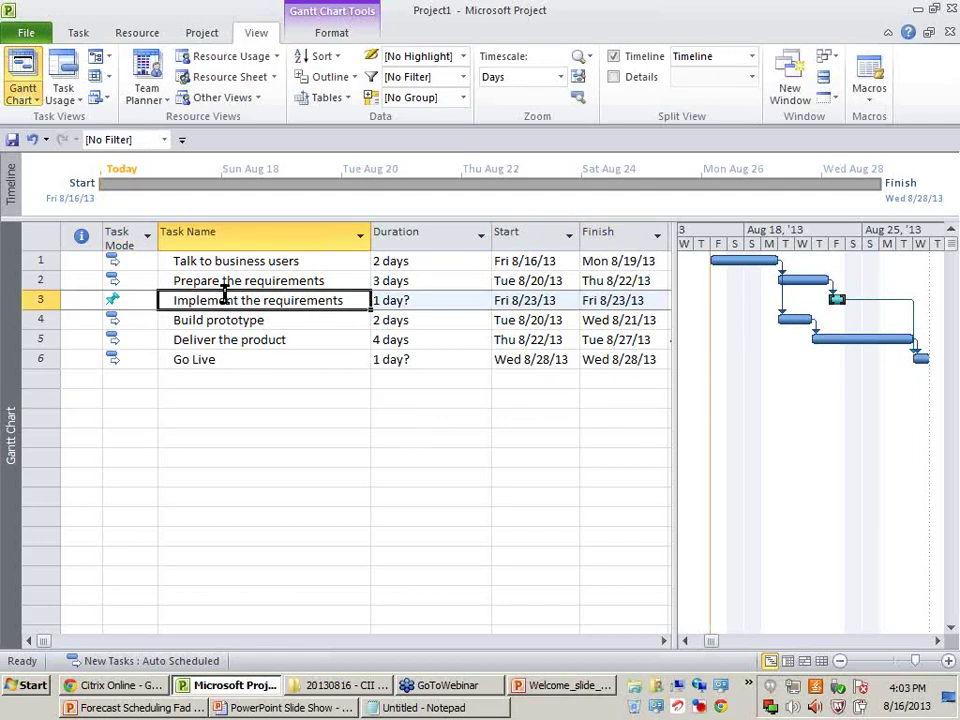
click(143, 306)
click(420, 360)
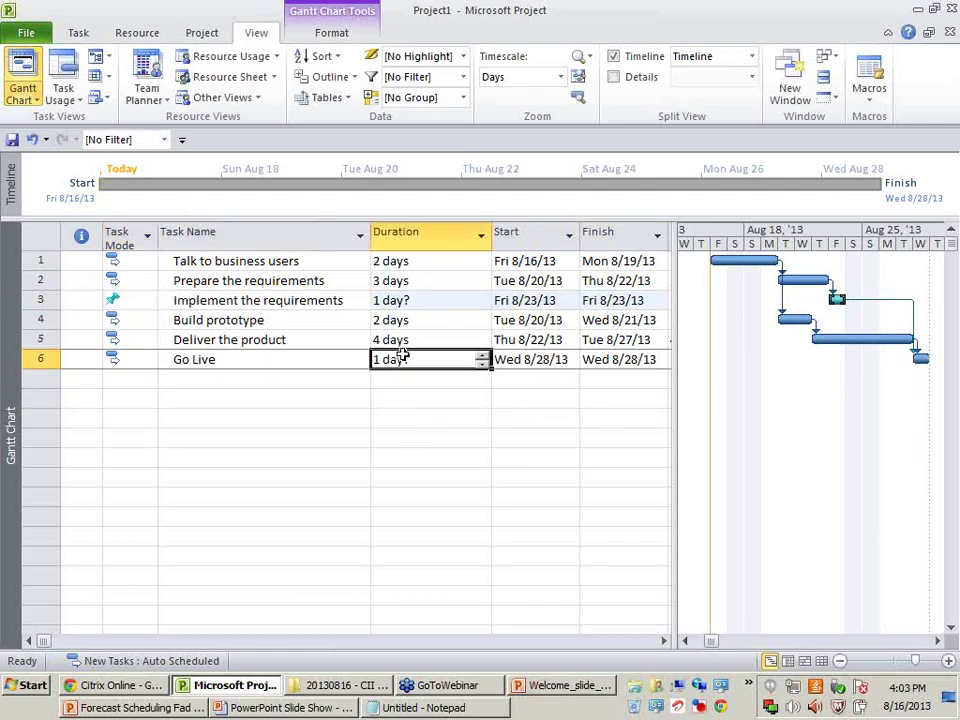
click(540, 301)
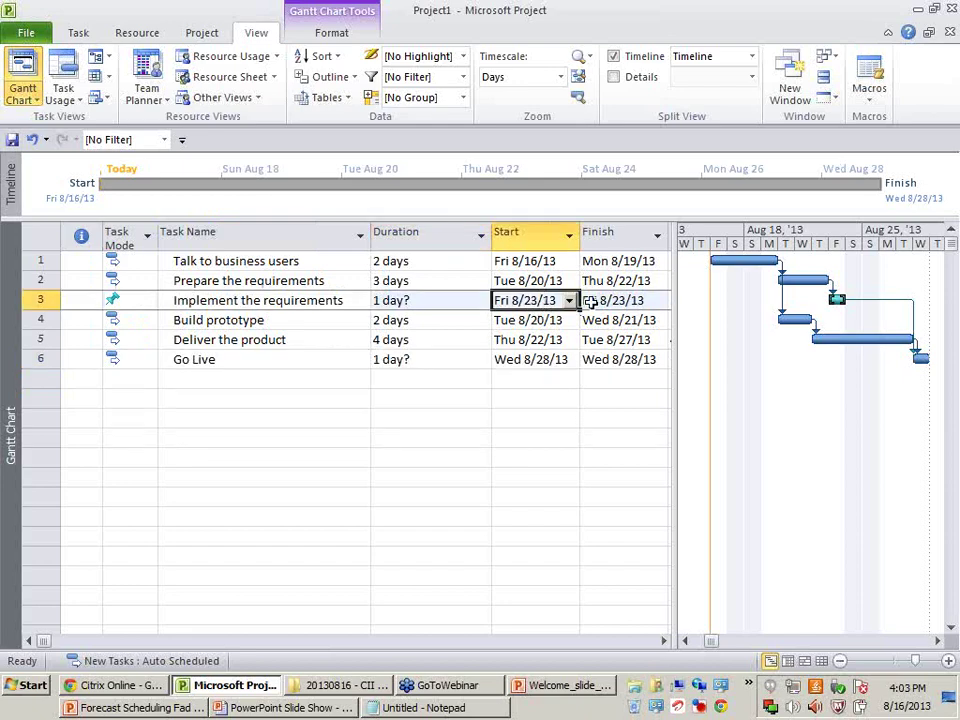
click(621, 301)
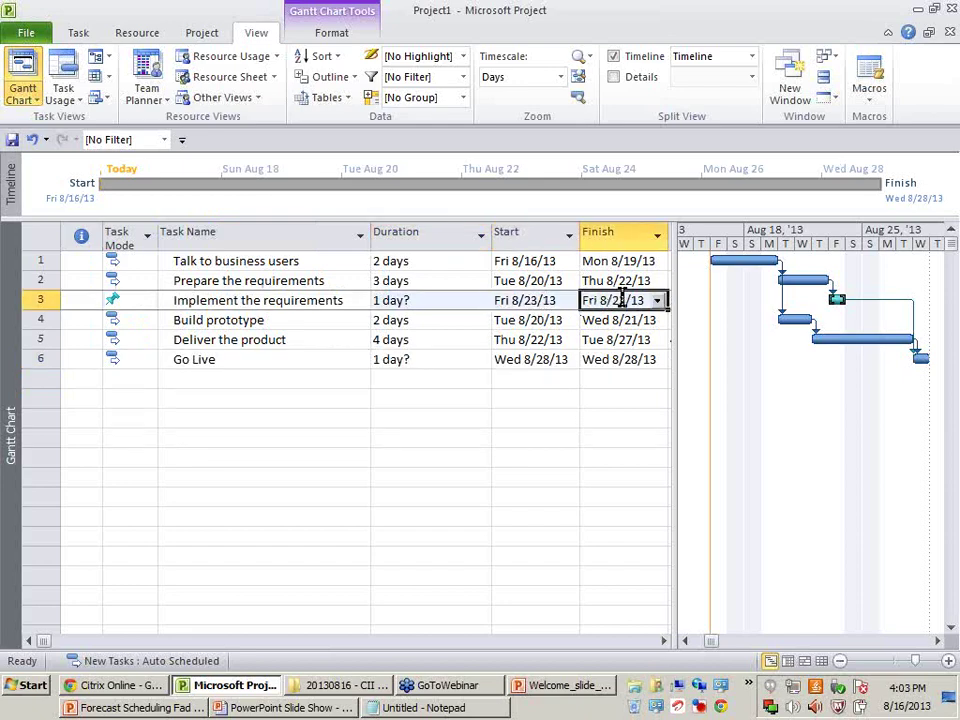
Step: Set the duration of Prepare the requirements to 2 days and compare its finish date with the dates of Implement the requirements
click(460, 280)
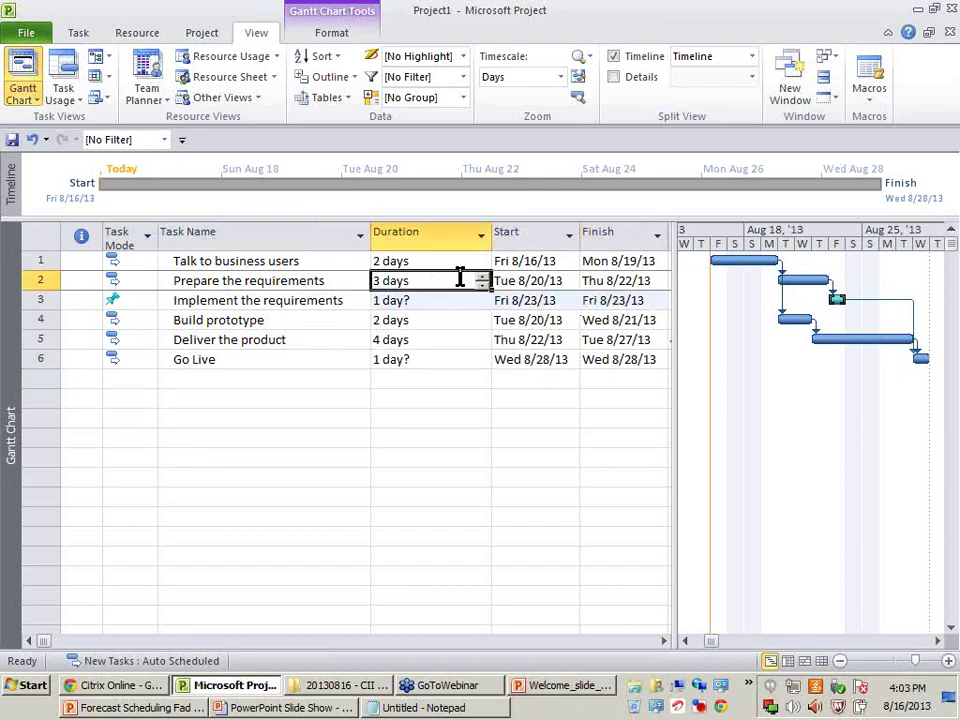
key(Return)
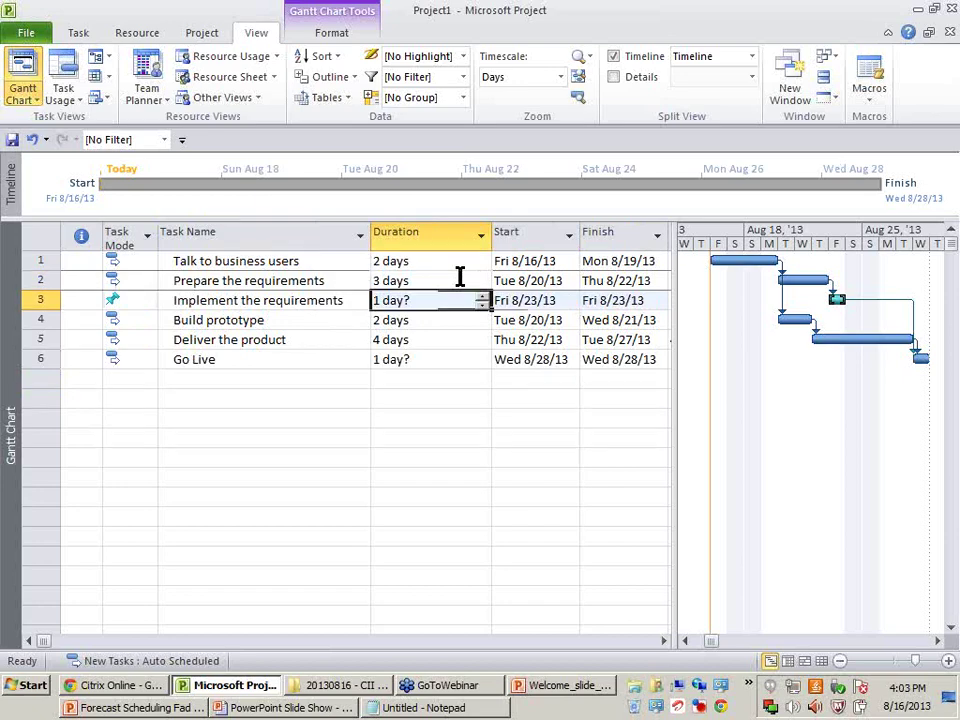
click(460, 280)
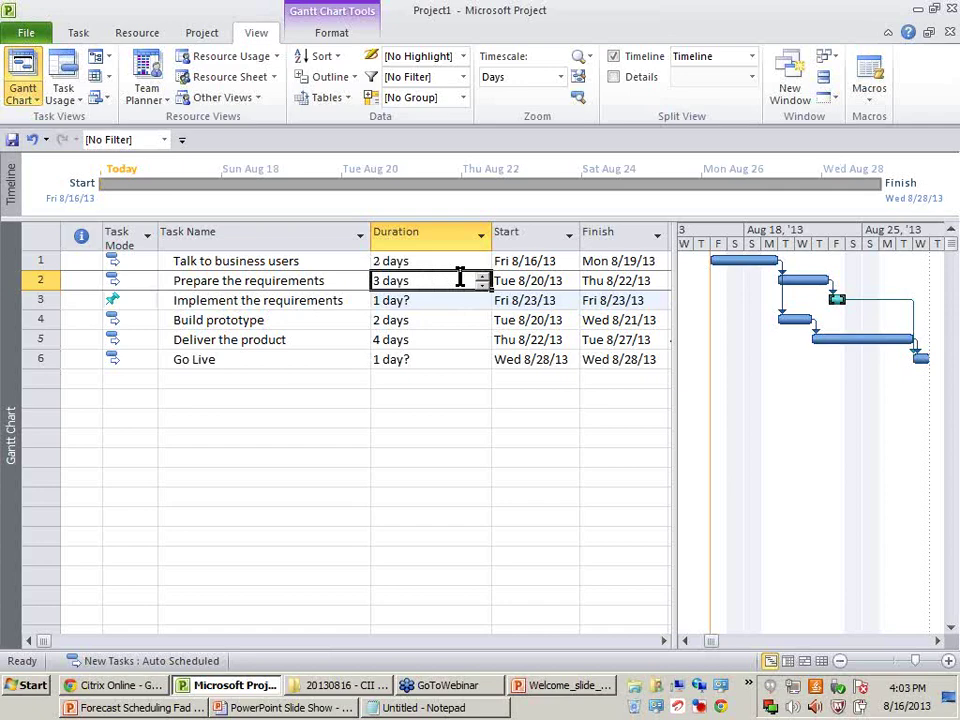
text(2)
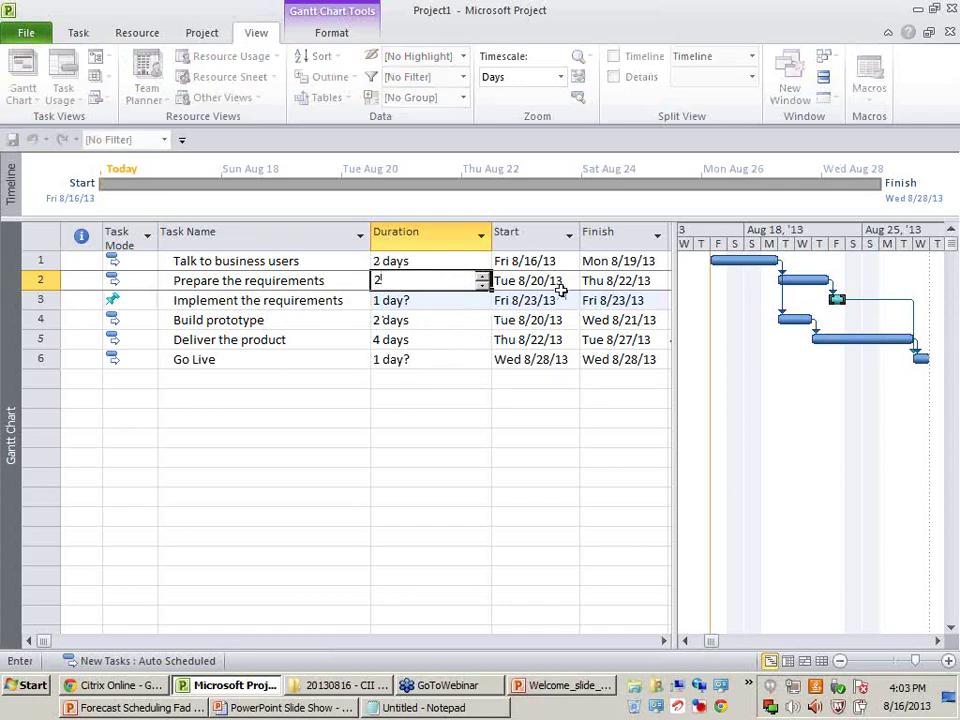
click(413, 410)
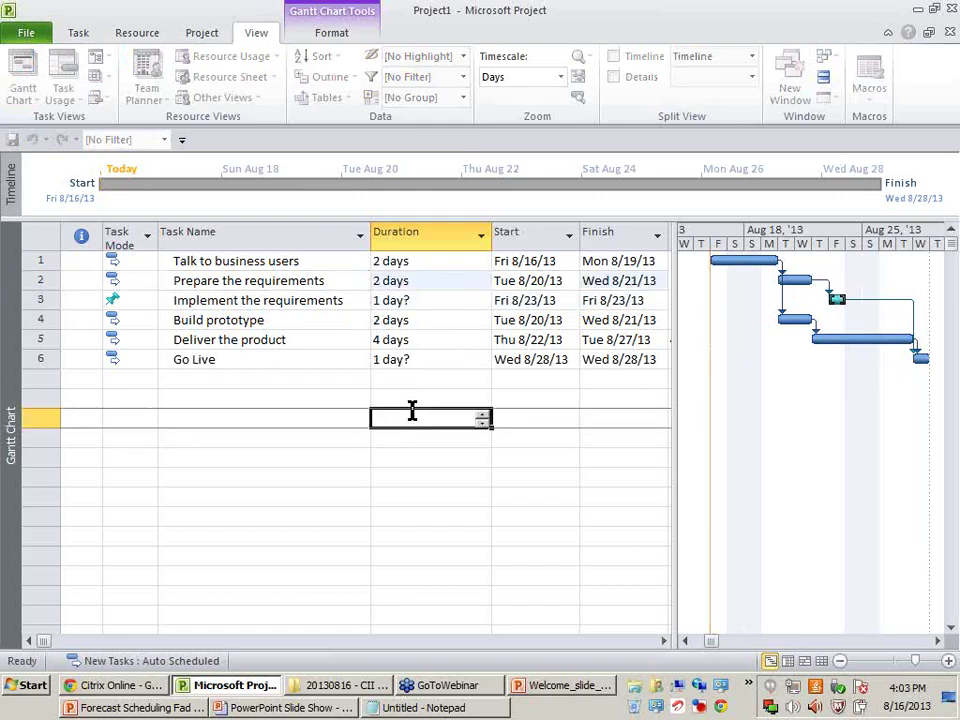
click(326, 281)
click(615, 281)
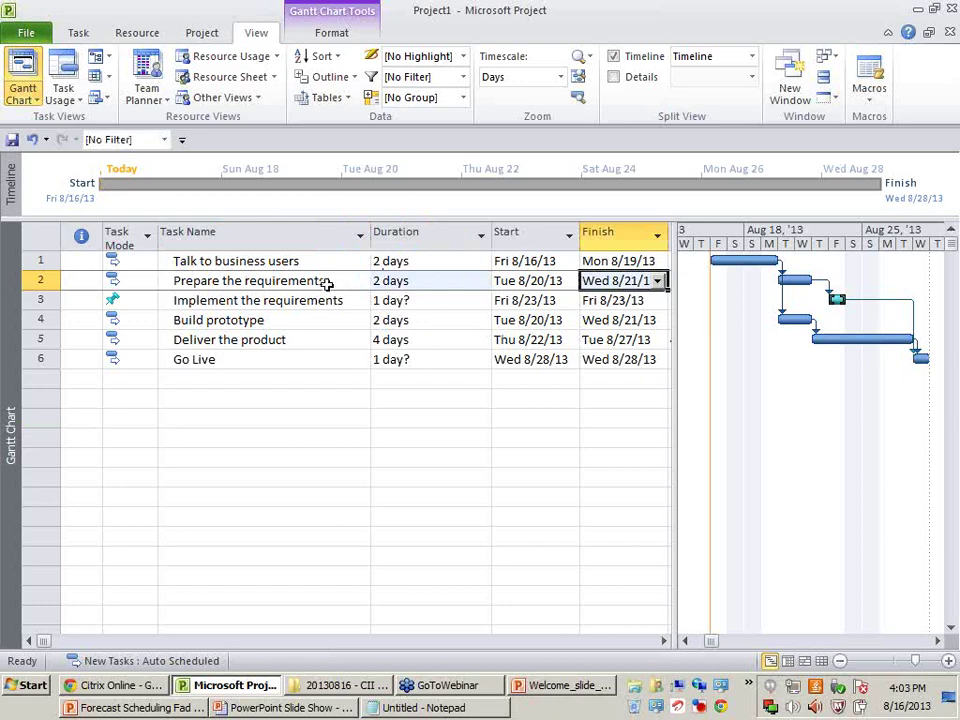
click(530, 300)
click(588, 300)
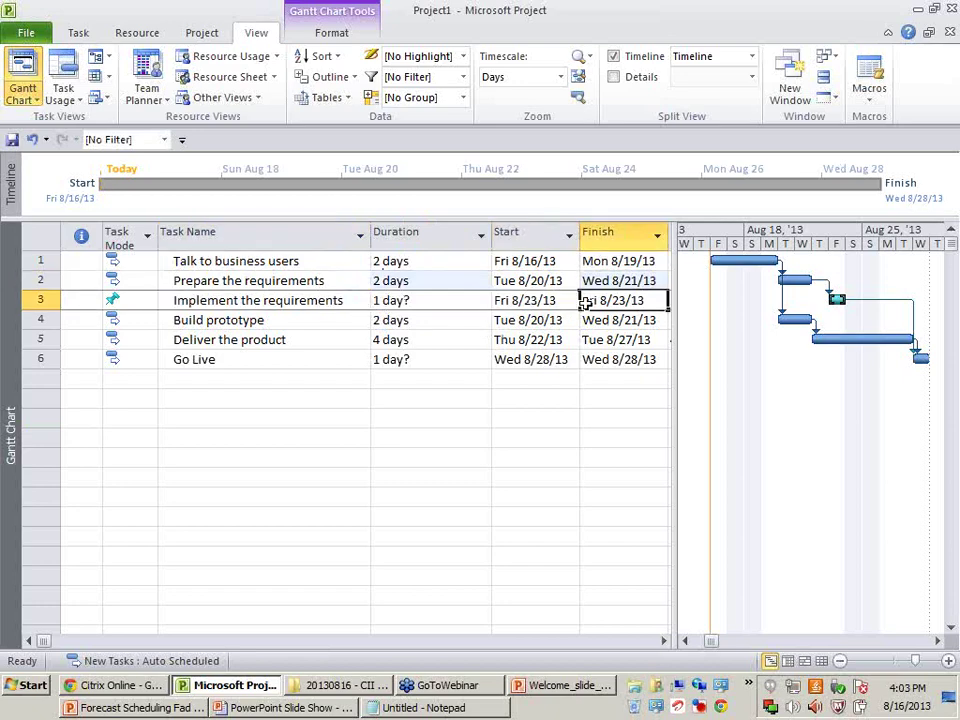
click(498, 456)
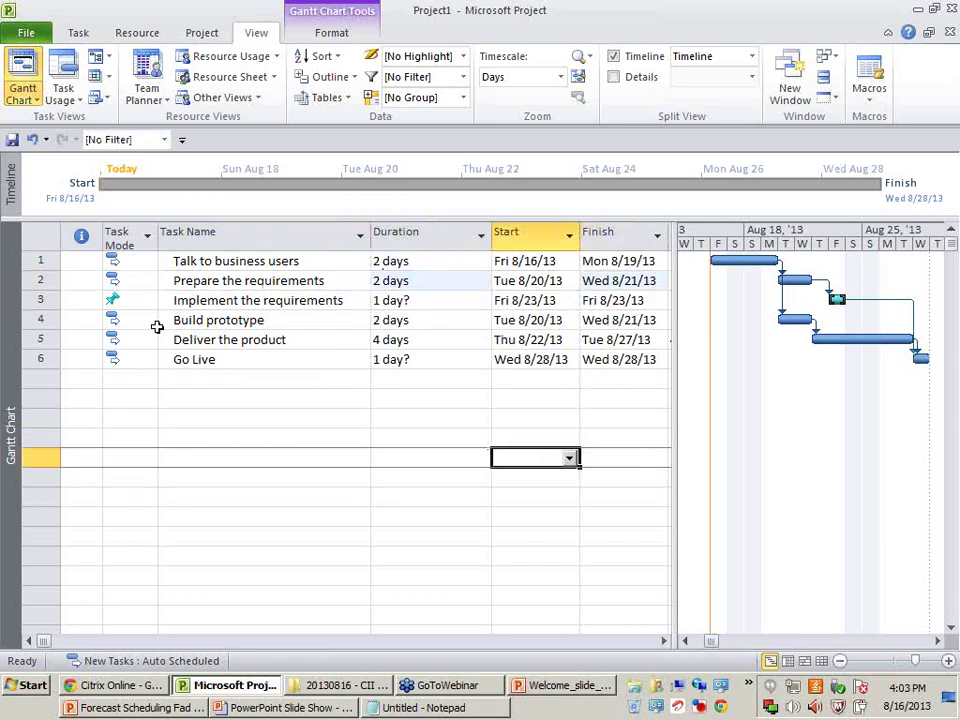
Step: Apply Respect Links to the manually scheduled Implement the requirements task and check its start against the finish of Prepare the requirements
click(203, 304)
click(144, 303)
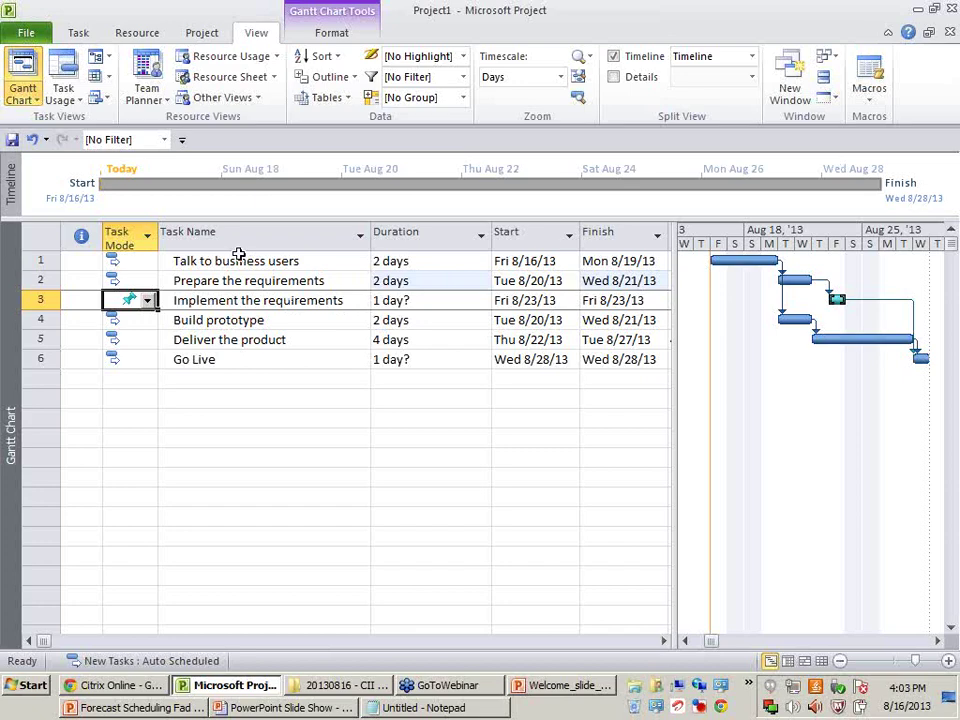
click(148, 302)
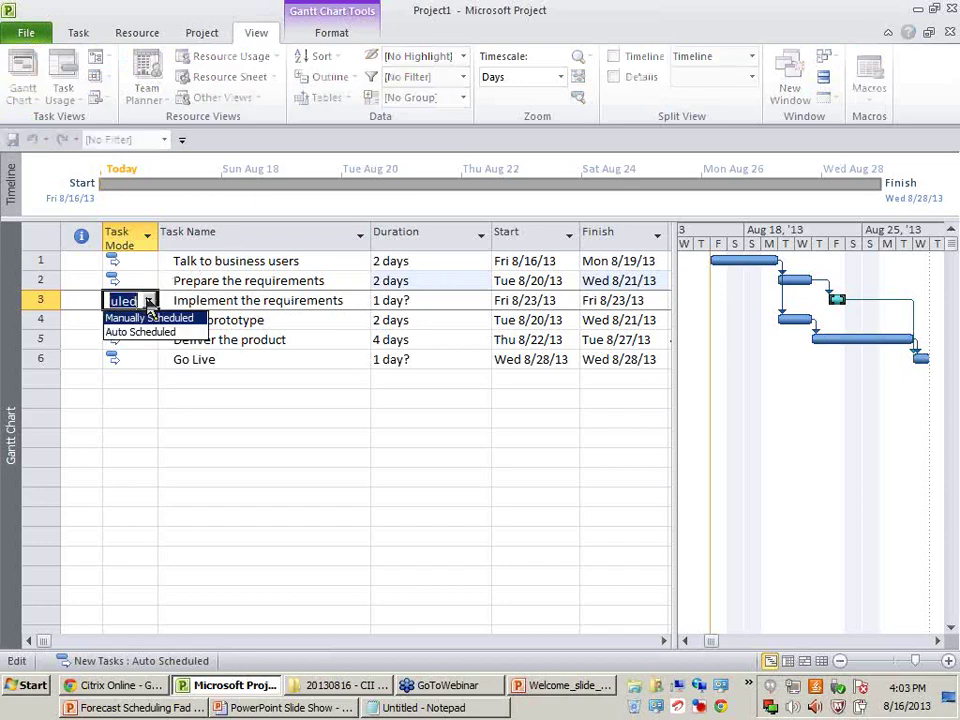
click(151, 304)
click(208, 300)
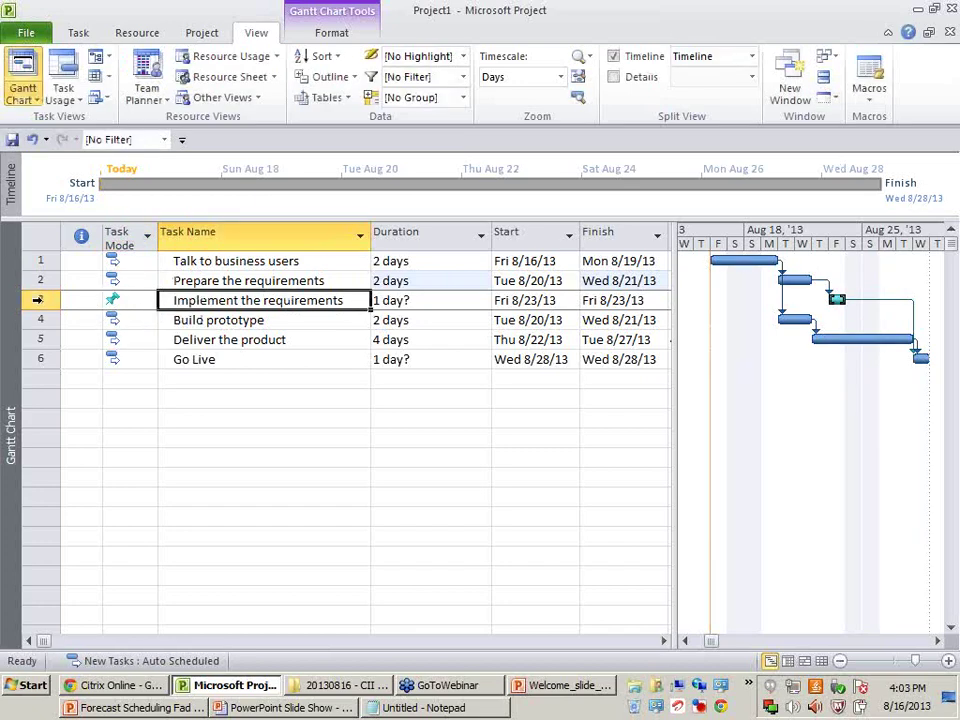
click(42, 303)
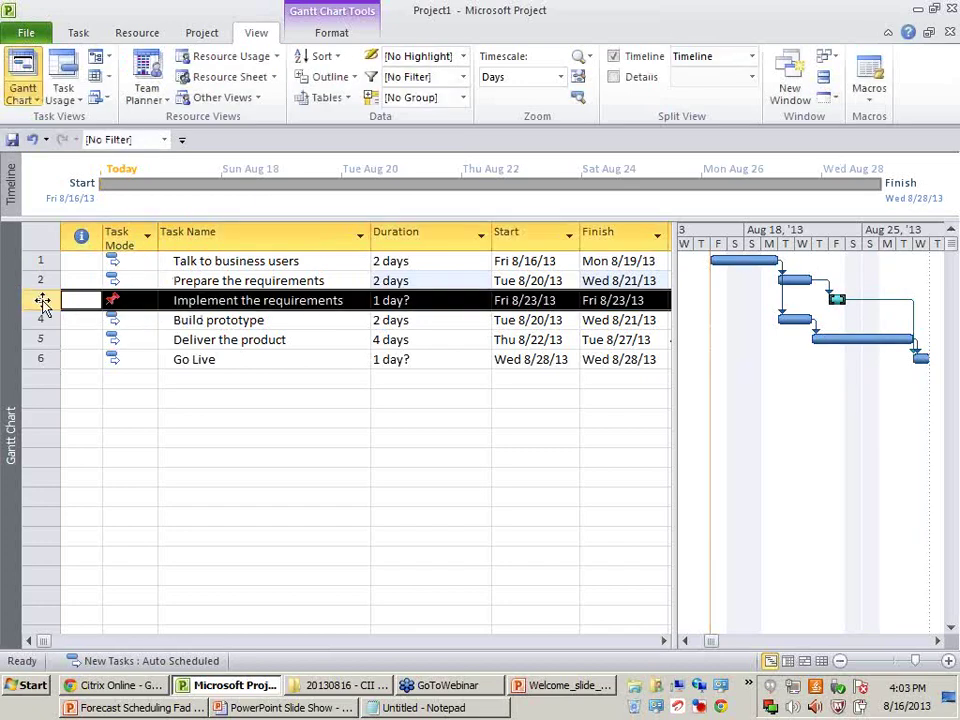
click(79, 38)
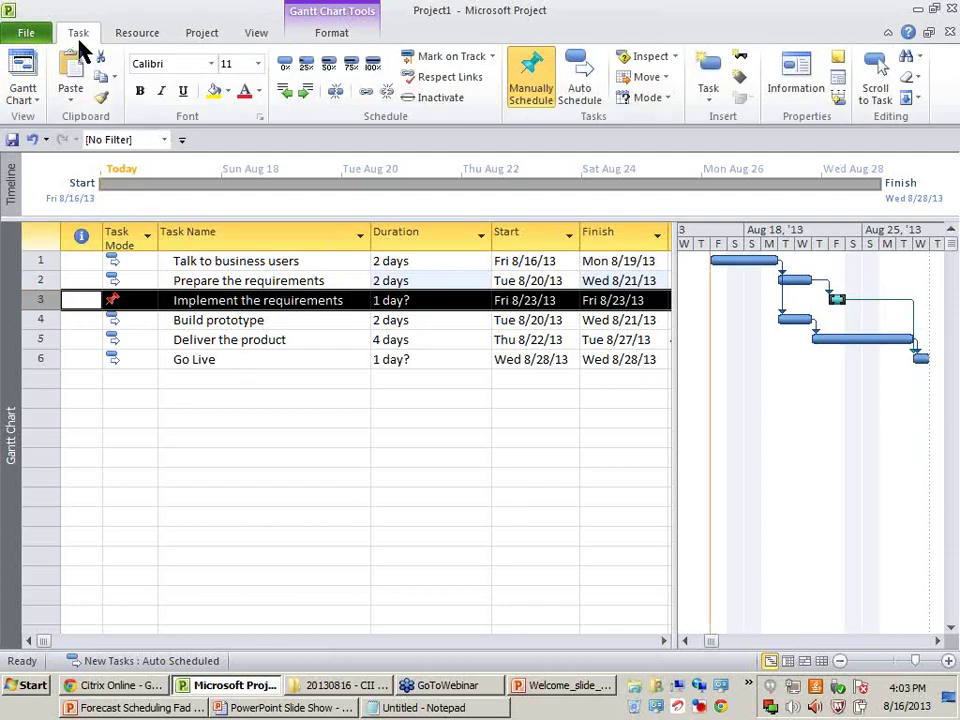
click(463, 88)
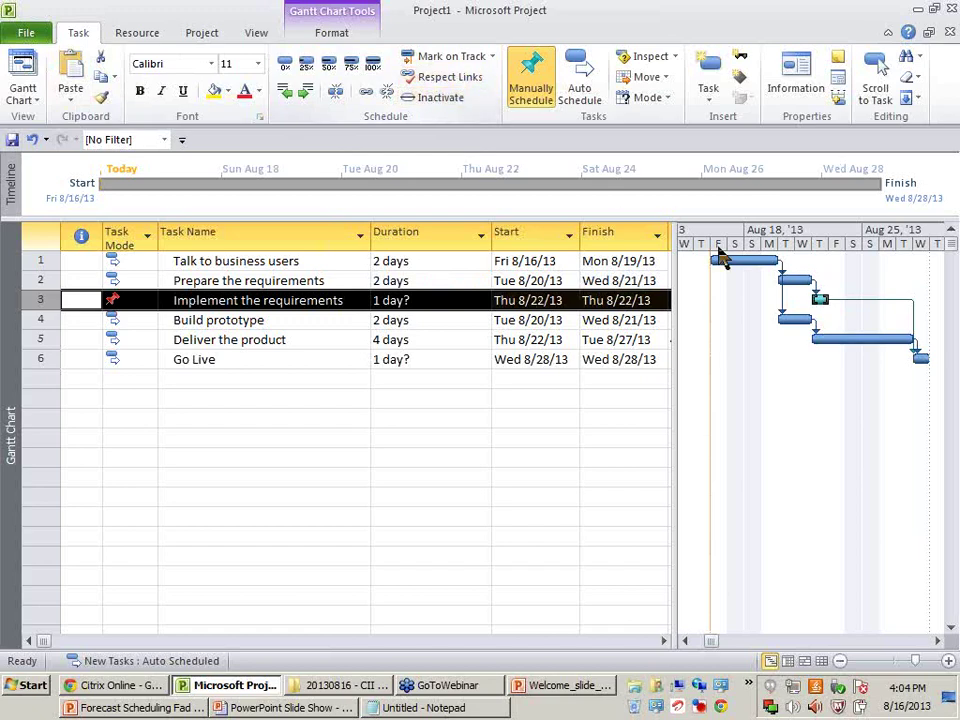
click(634, 339)
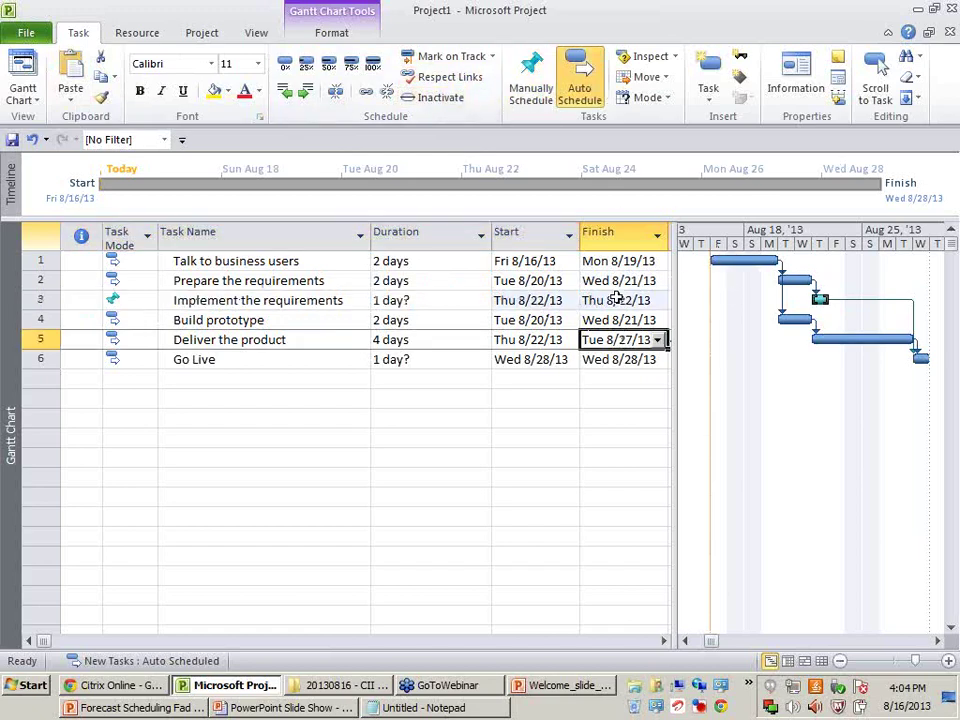
click(612, 280)
click(553, 302)
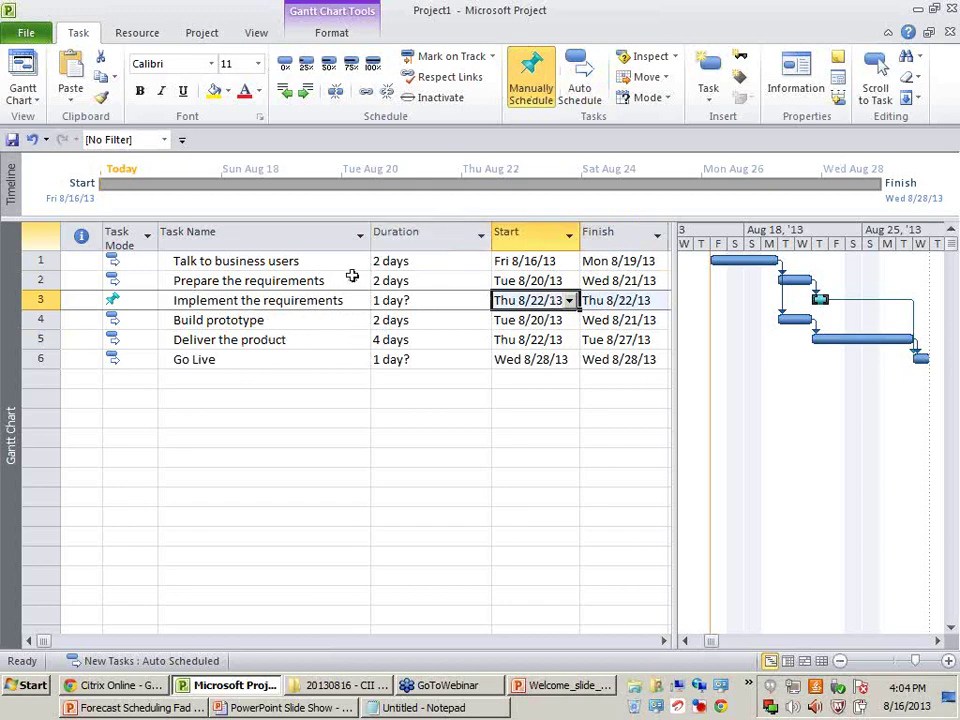
Step: Set the duration of Prepare the requirements to 3 days and check the start and finish dates of Implement the requirements
click(318, 281)
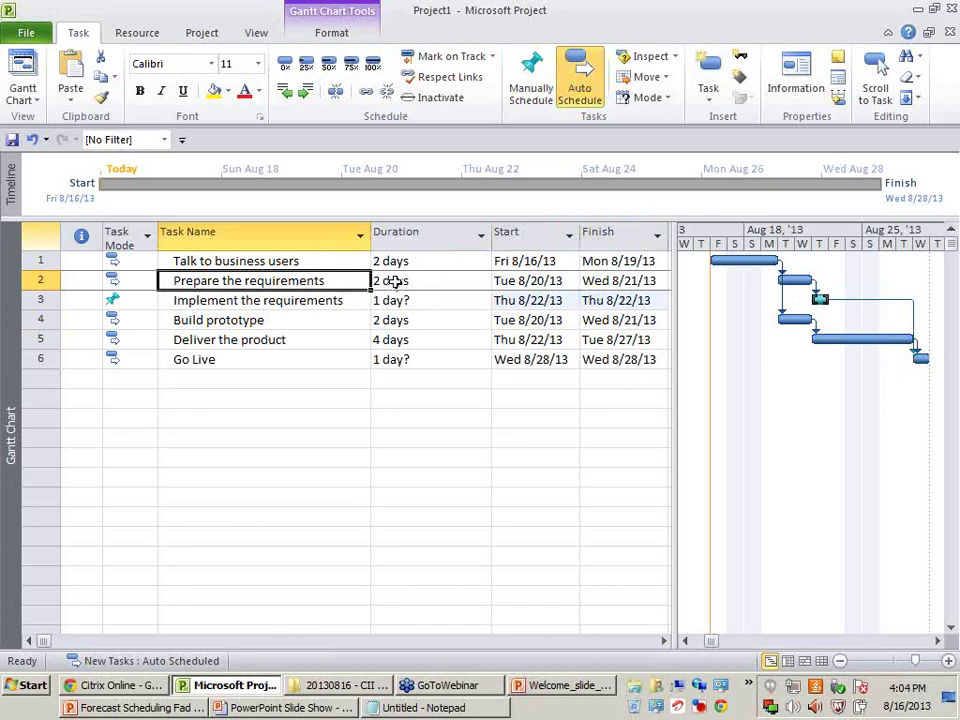
click(392, 281)
text(3)
click(453, 398)
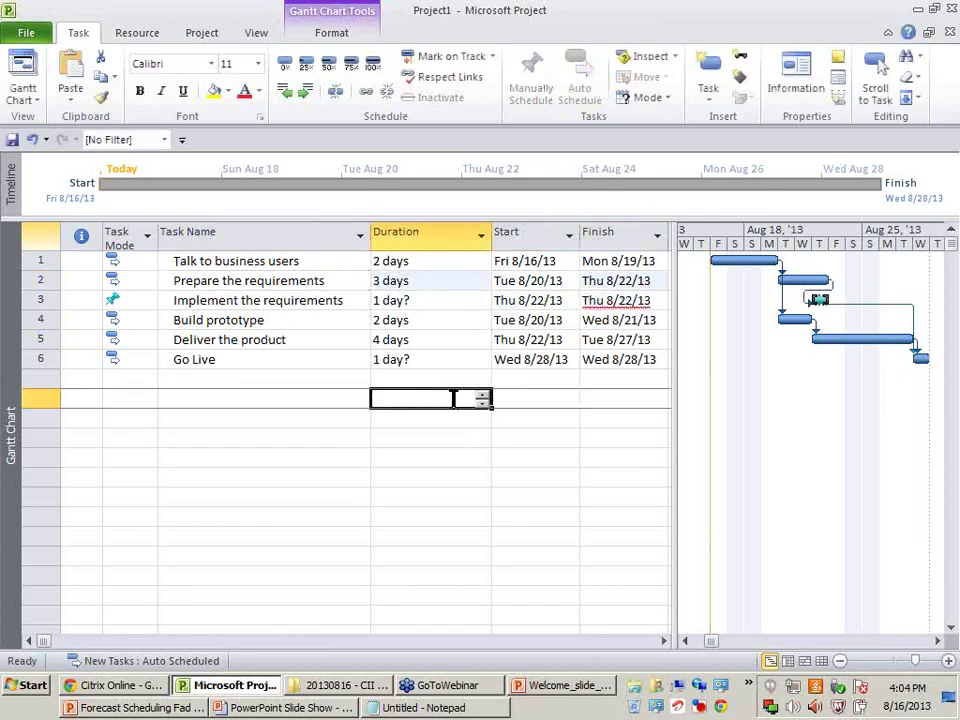
click(450, 303)
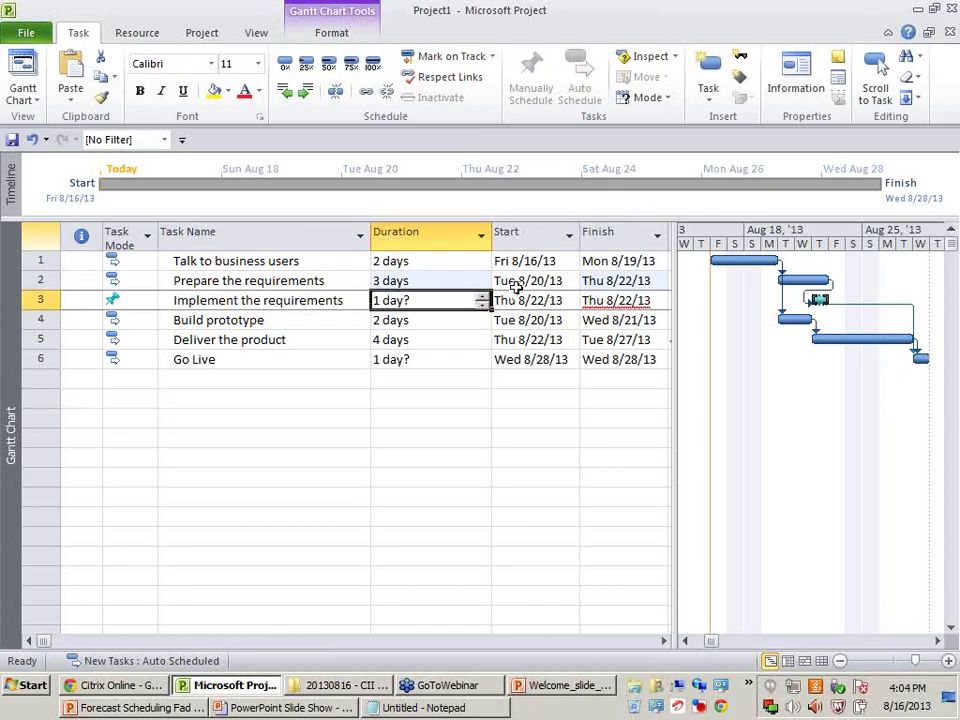
click(527, 299)
click(655, 302)
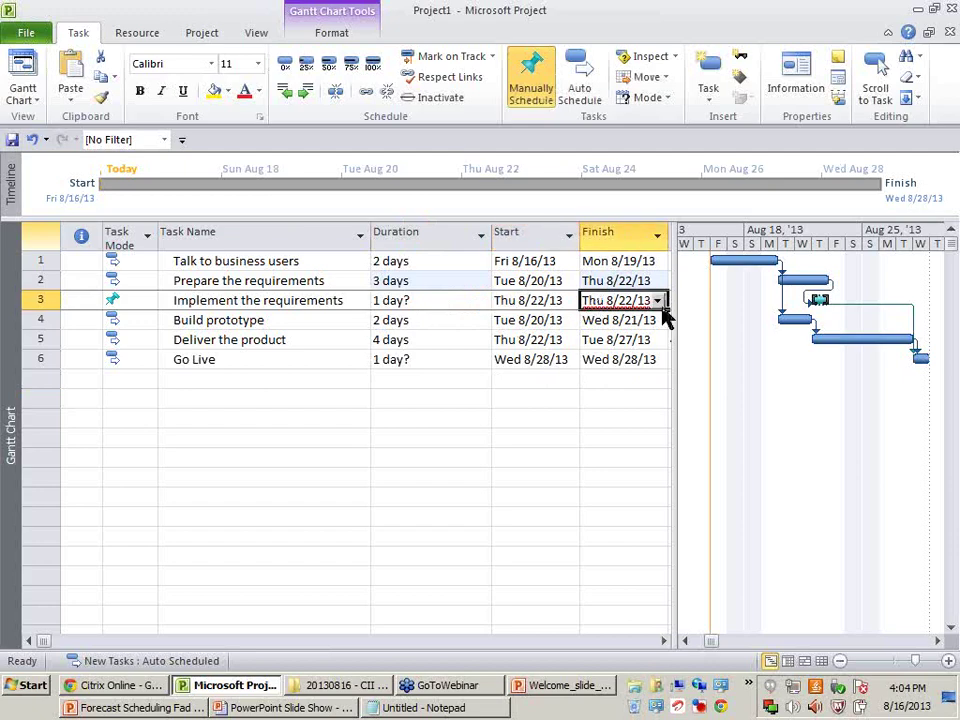
Step: Realign the manually scheduled Implement the requirements task with its predecessor using Respect Links
click(597, 290)
click(229, 298)
click(446, 78)
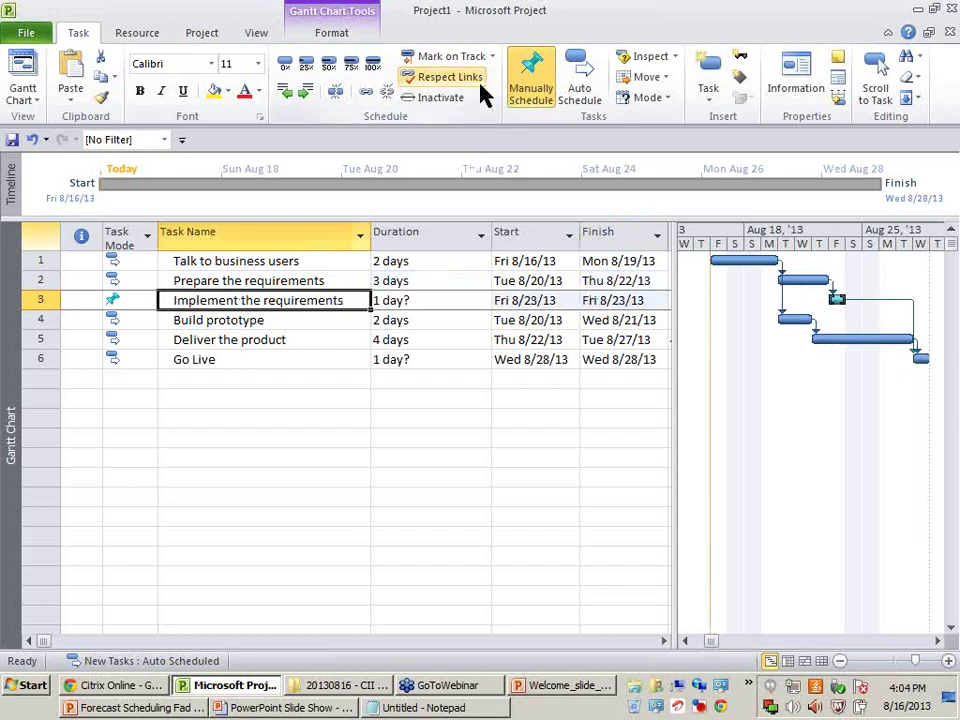
Step: Change the task mode of Implement the requirements to Auto Scheduled
click(134, 302)
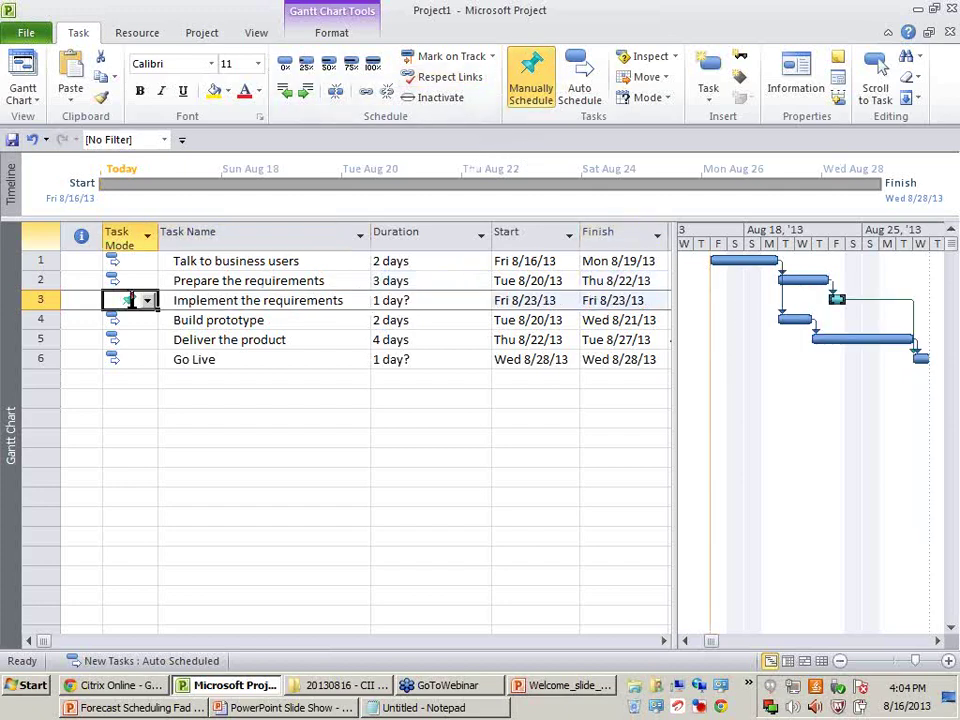
click(145, 302)
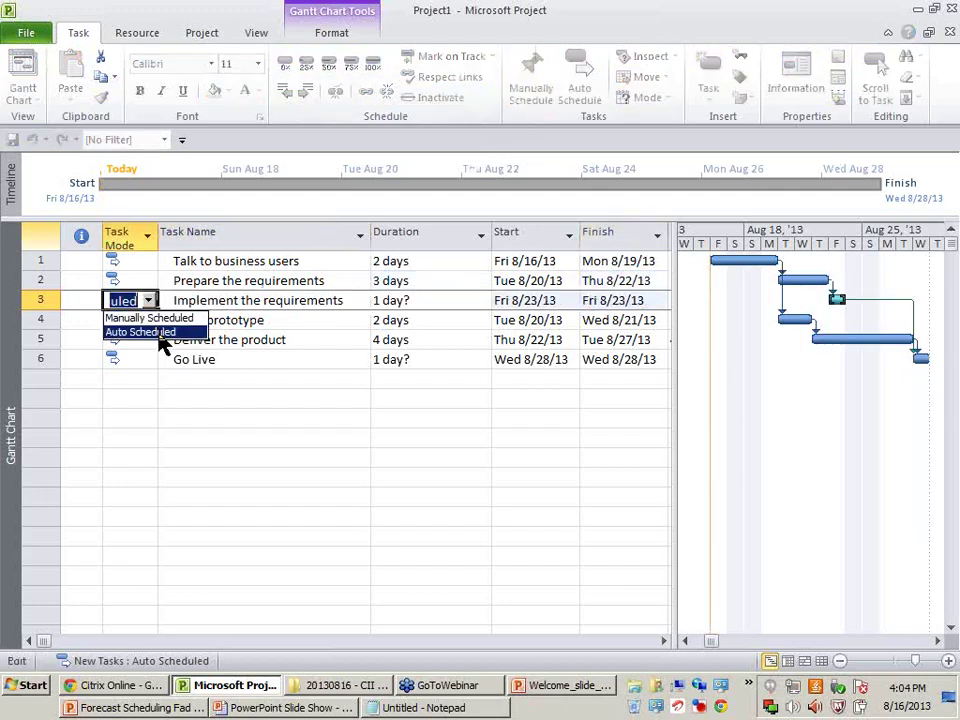
click(158, 333)
click(213, 399)
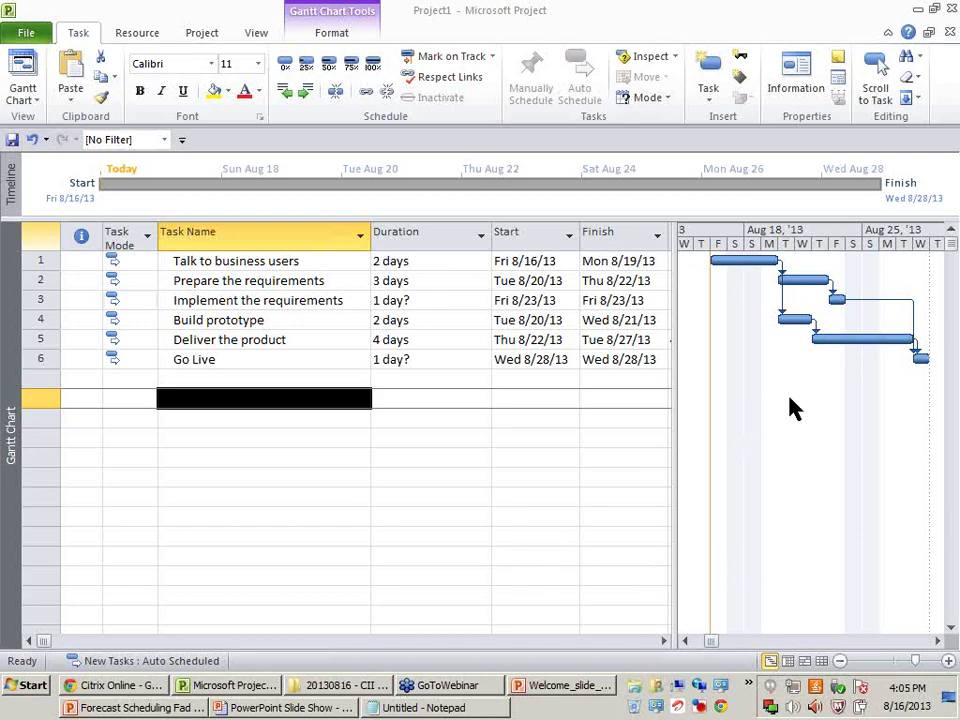
Step: Add a new task named Support below the Go Live task
click(521, 364)
click(376, 398)
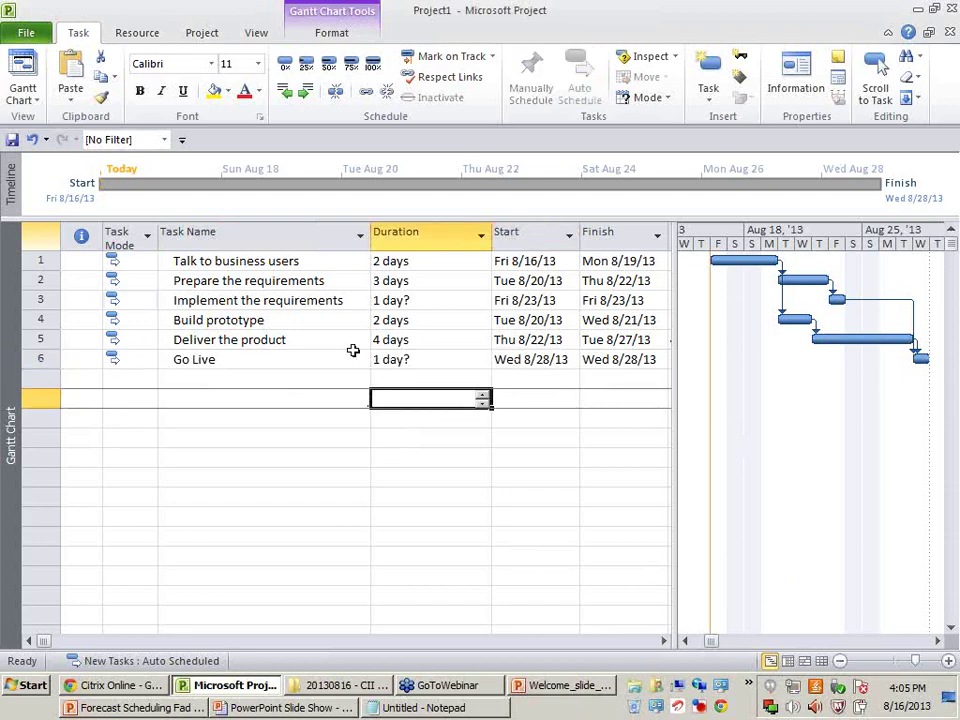
click(308, 376)
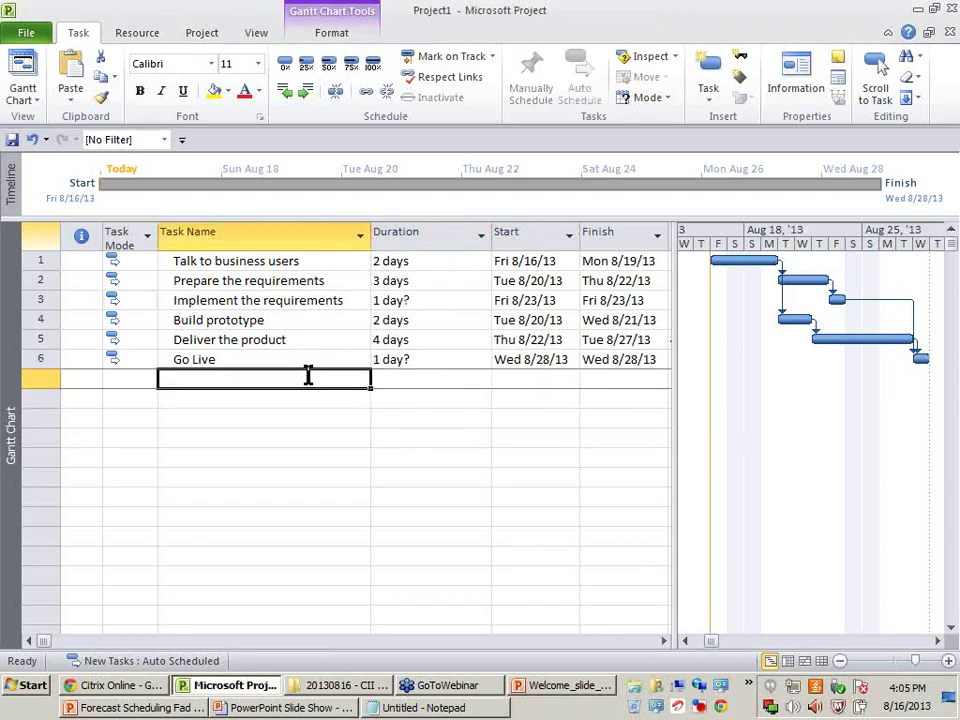
text(Support)
key(Return)
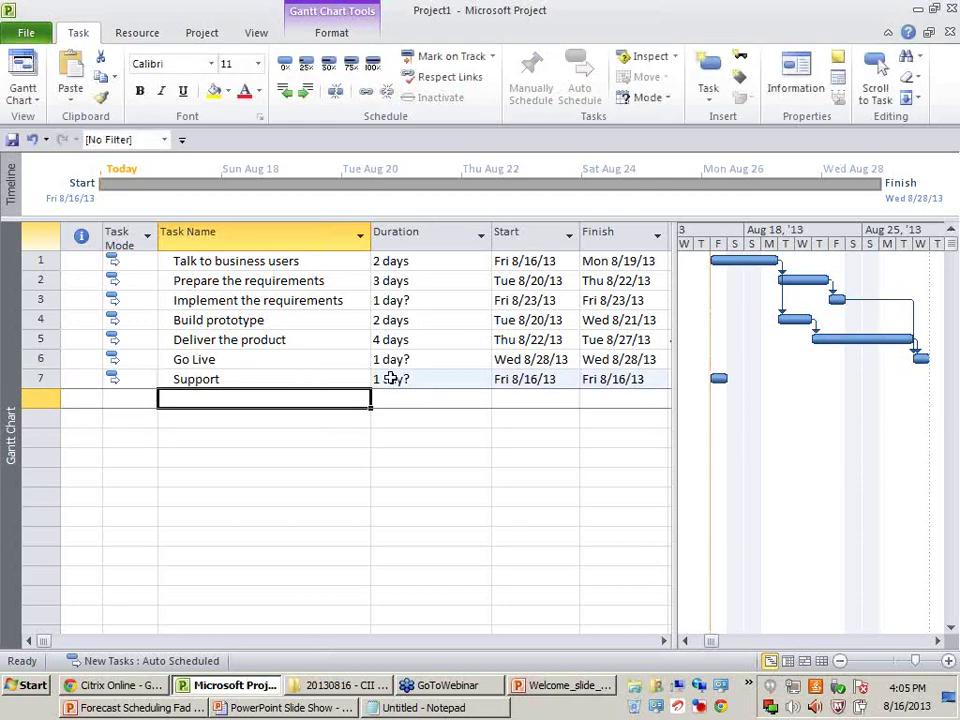
Step: Clear the Estimated option for the Support task's duration in its task information
click(430, 379)
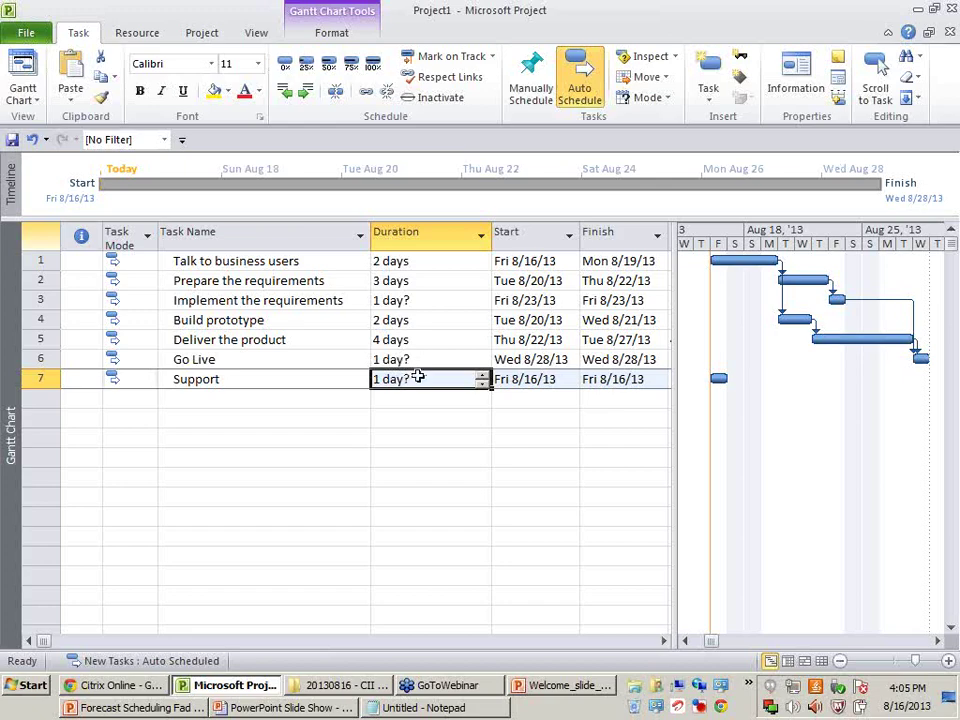
right_click(315, 378)
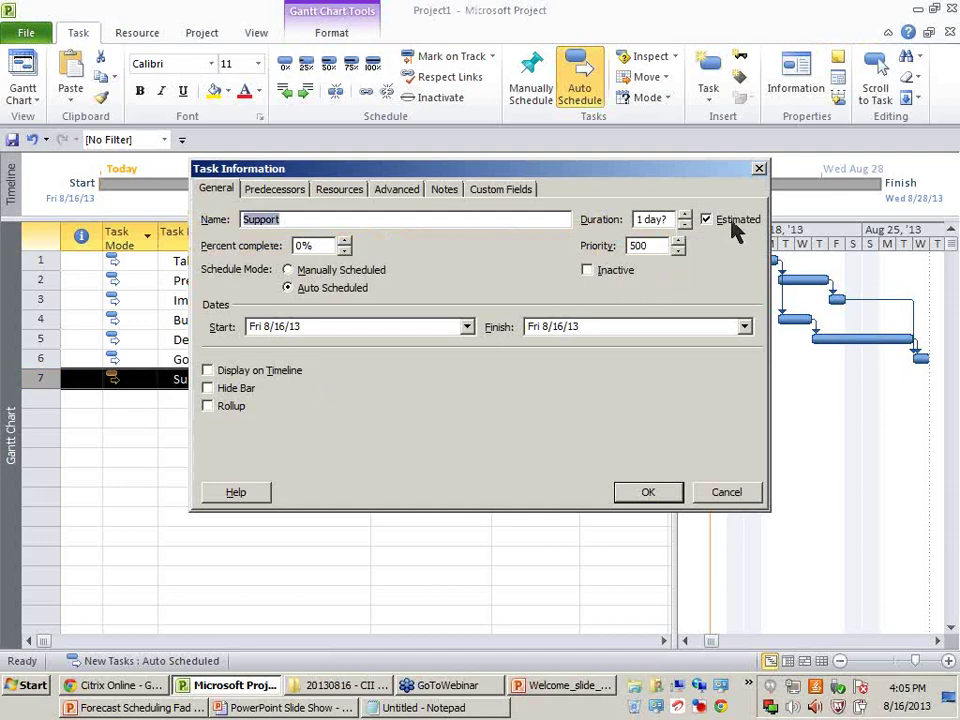
click(731, 222)
click(645, 492)
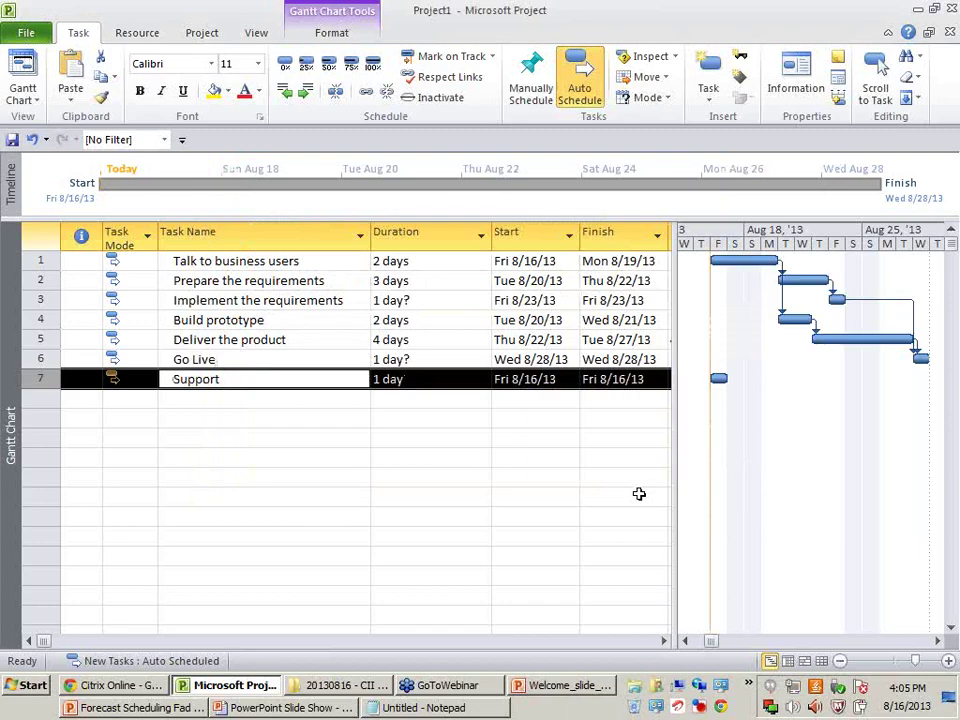
click(638, 495)
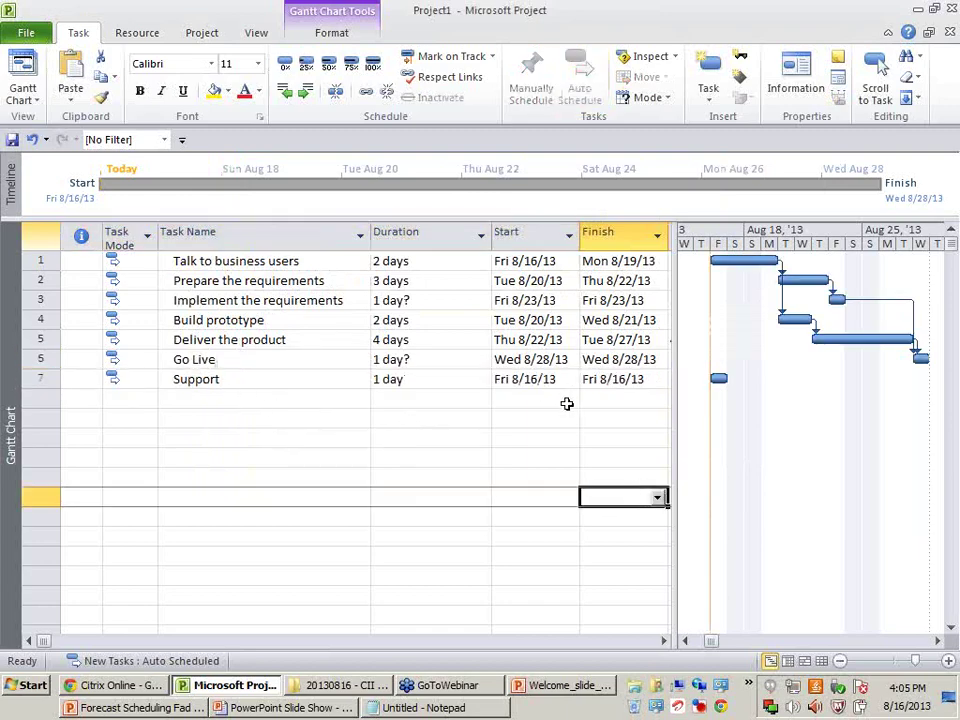
Step: Link the Support task to Go Live by entering 6 as its predecessor
click(626, 386)
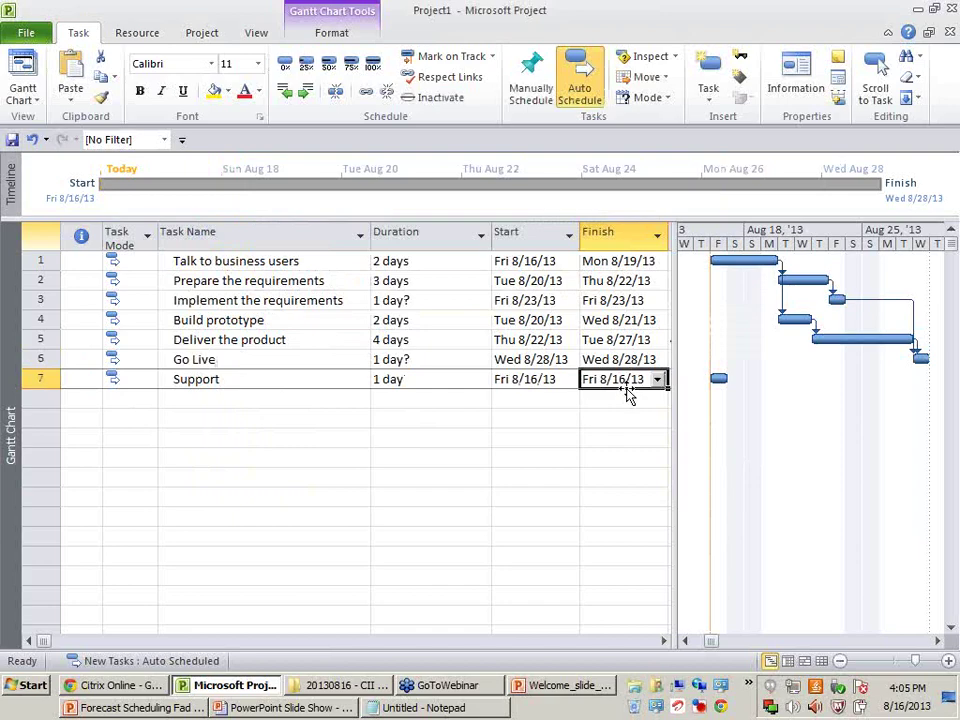
key(Tab)
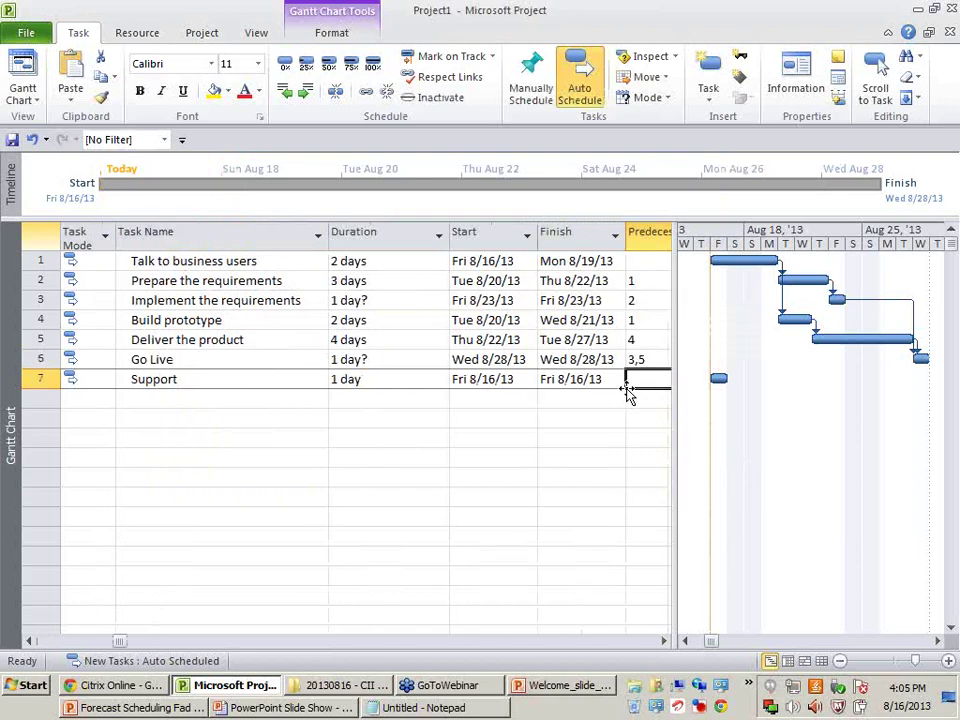
text(6)
key(Return)
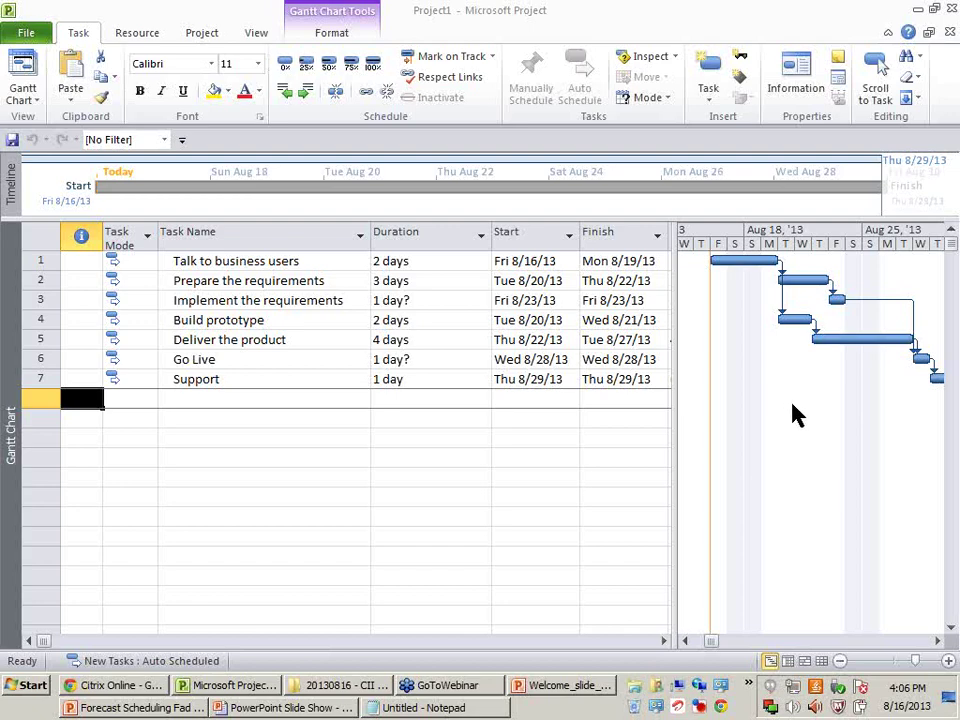
Step: Widen the task table area to reveal the Predecessors and Resource Names columns beside the Gantt chart
click(498, 417)
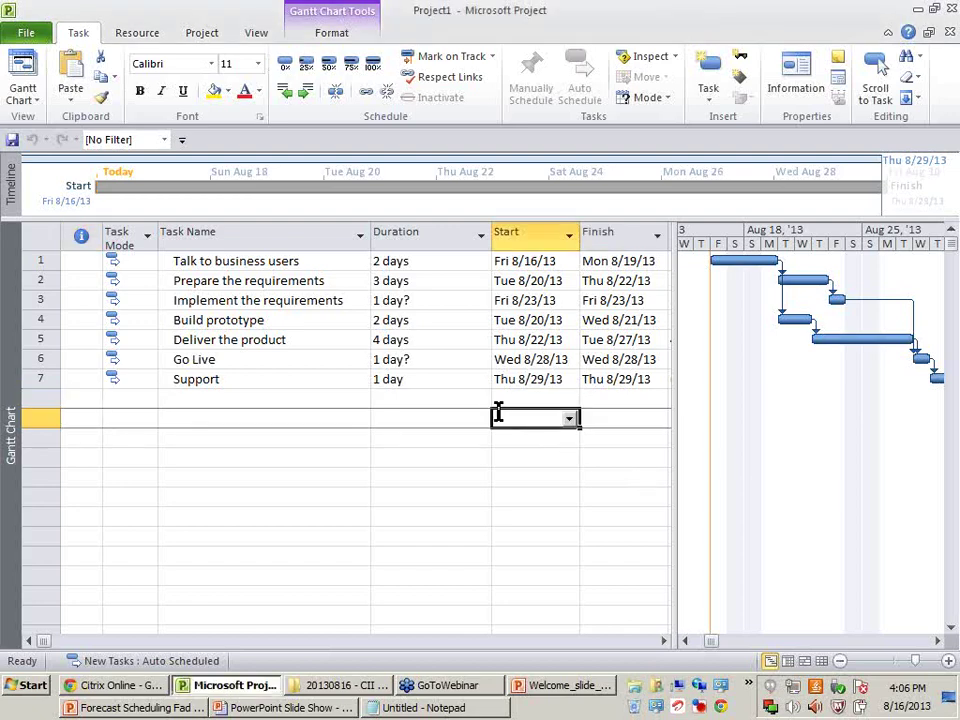
click(383, 303)
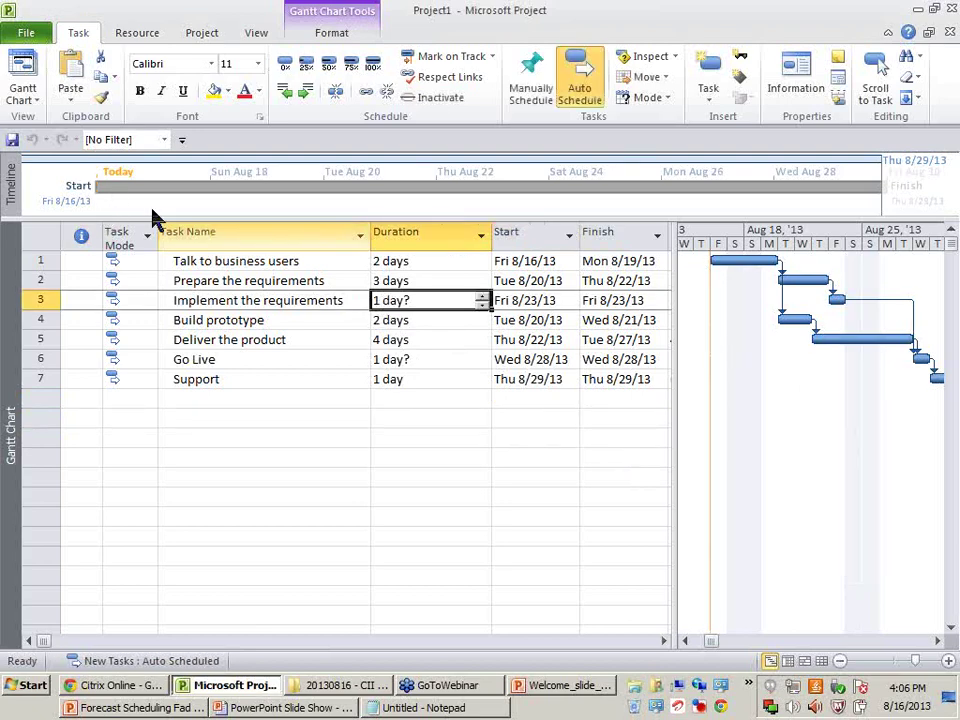
click(272, 30)
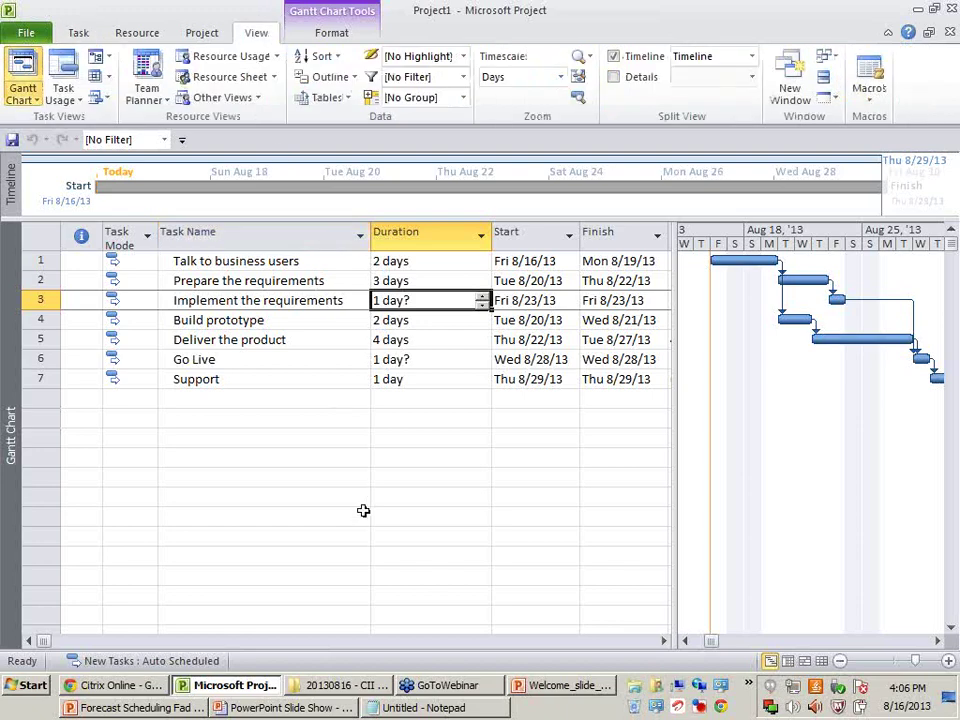
click(364, 512)
drag(675, 435, 846, 433)
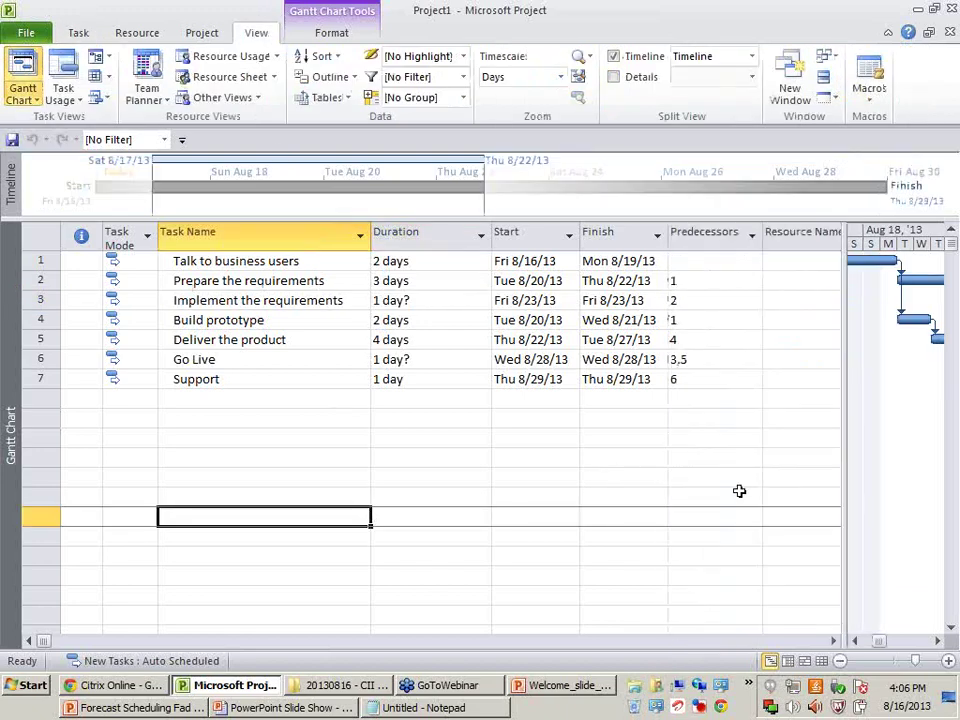
click(739, 491)
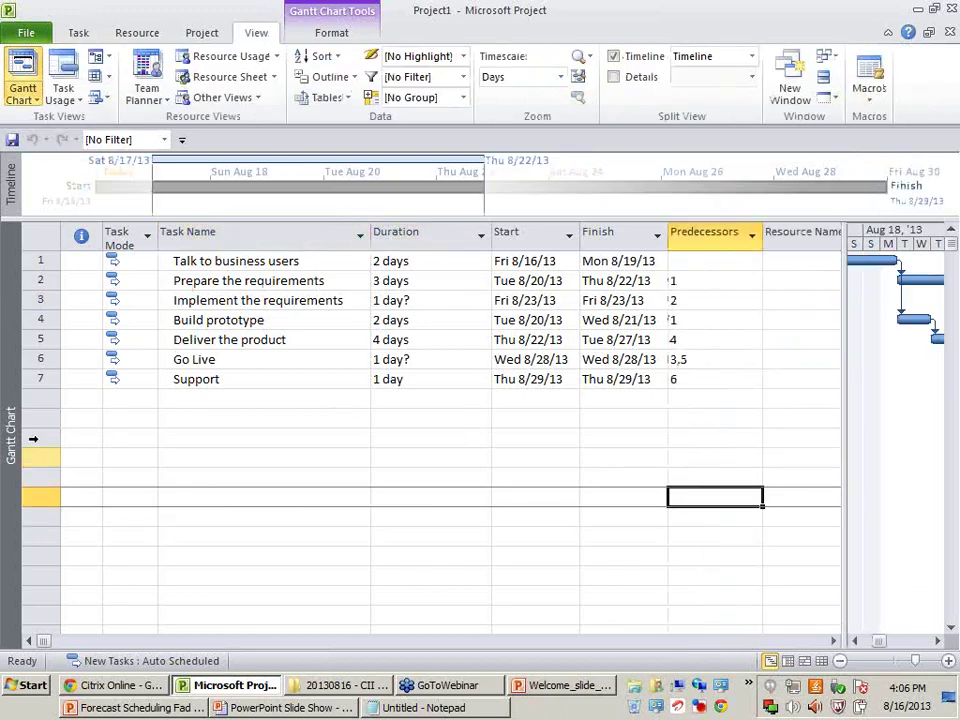
Step: Examine the task table's columns from Task Mode through Predecessors, including Duration
click(120, 238)
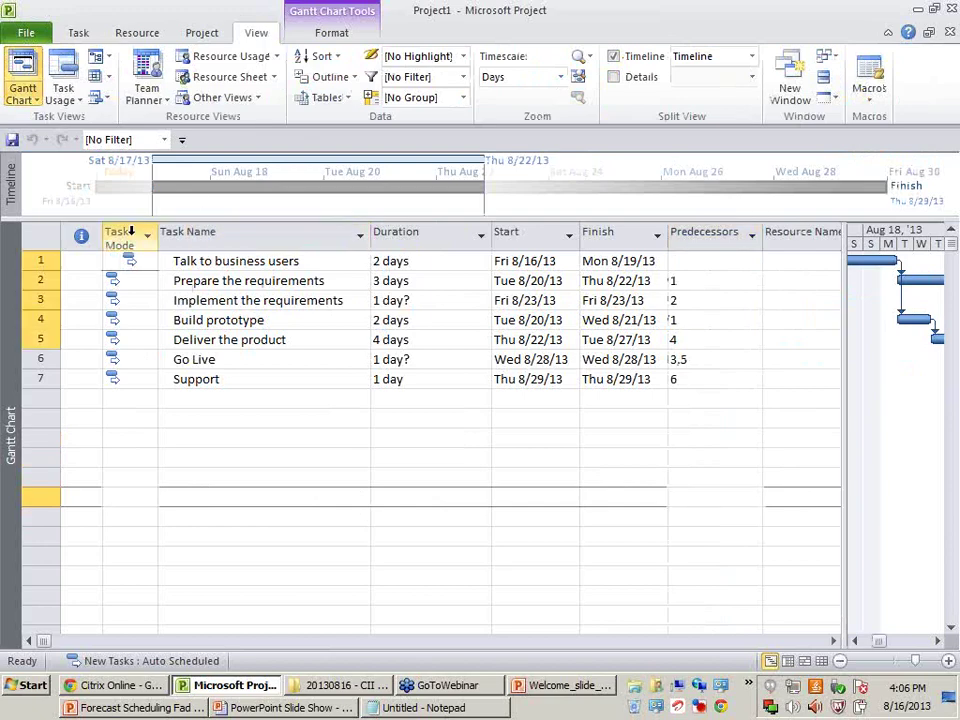
shift+click(718, 232)
click(622, 540)
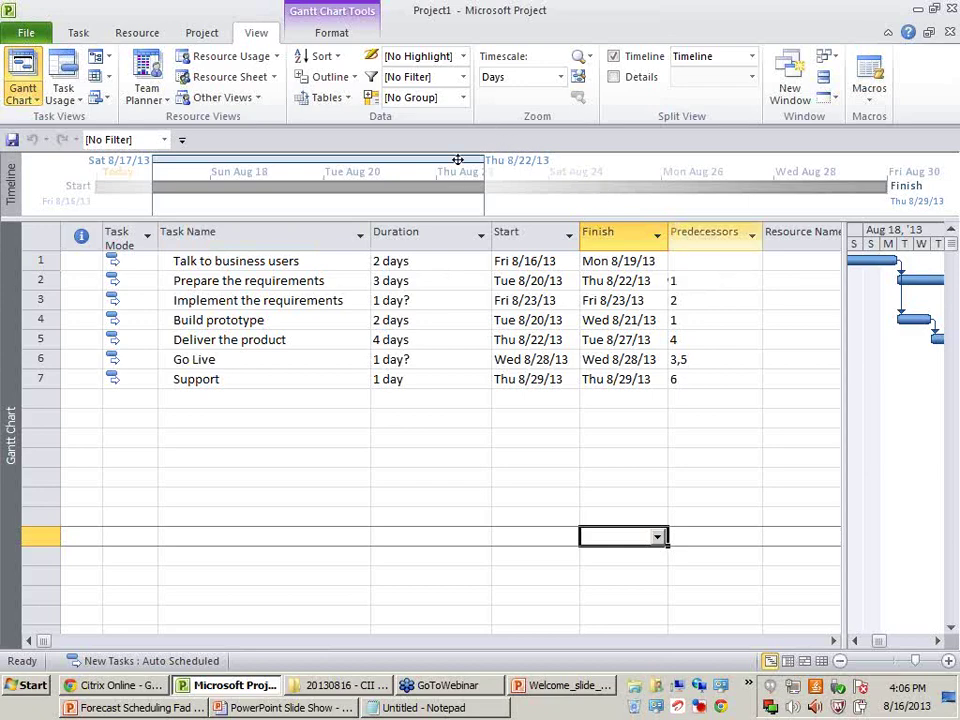
click(443, 232)
click(379, 420)
click(304, 512)
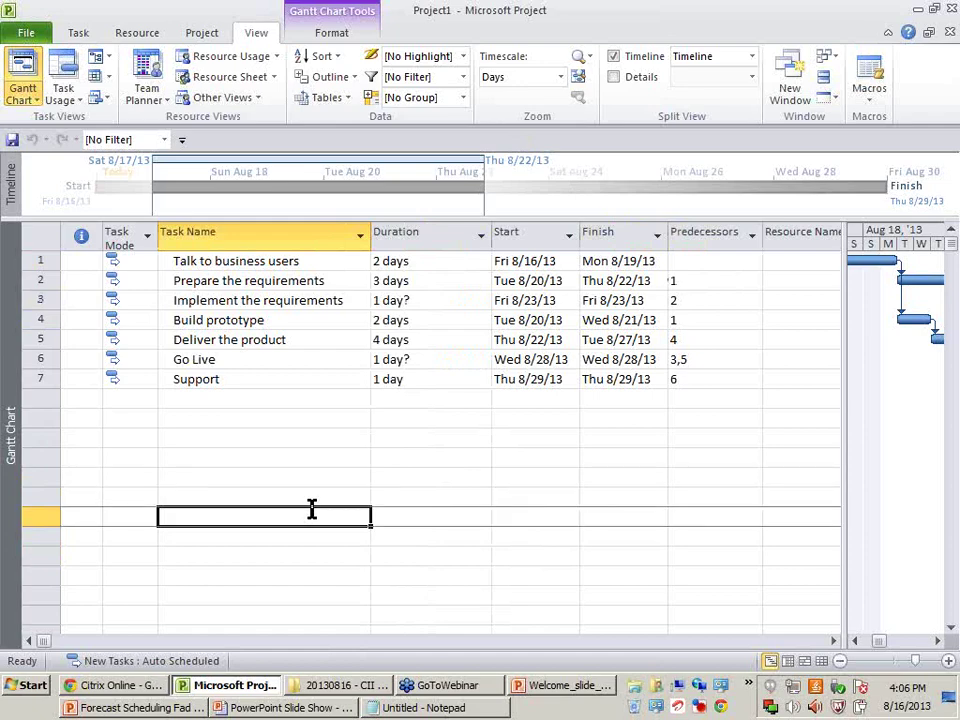
Step: Insert a Cost column before the Duration column in the task table
click(429, 234)
right_click(430, 238)
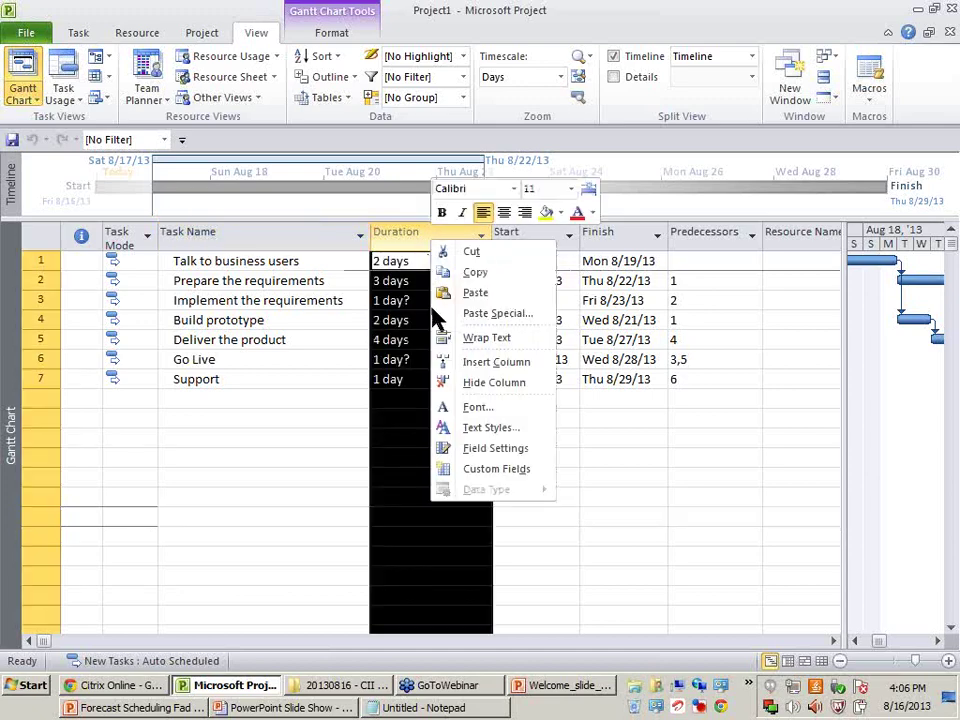
click(467, 375)
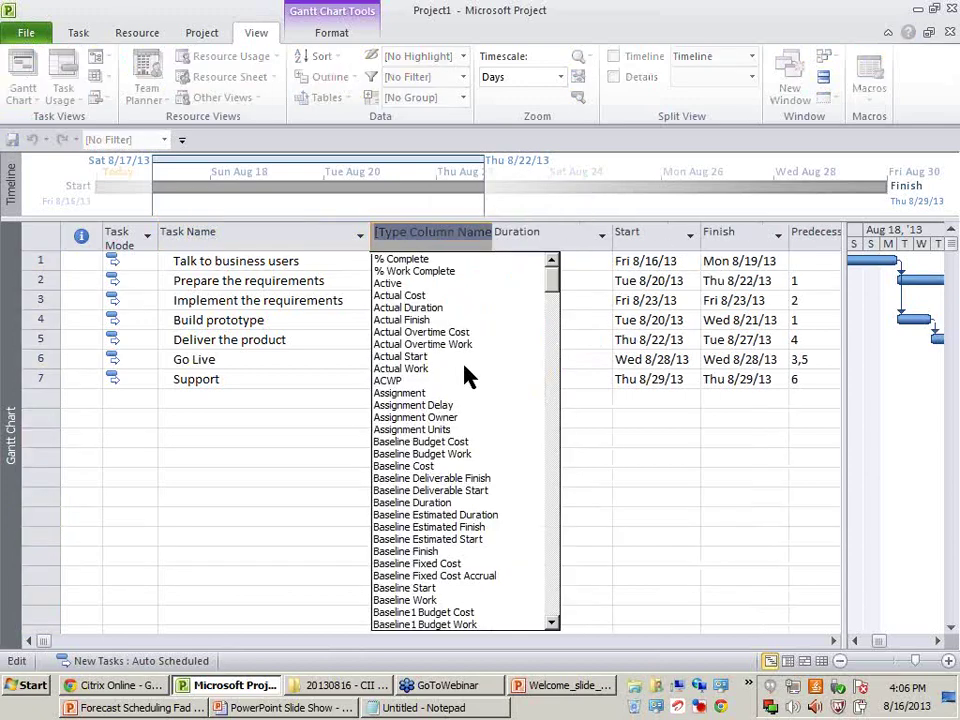
text(cost)
key(Return)
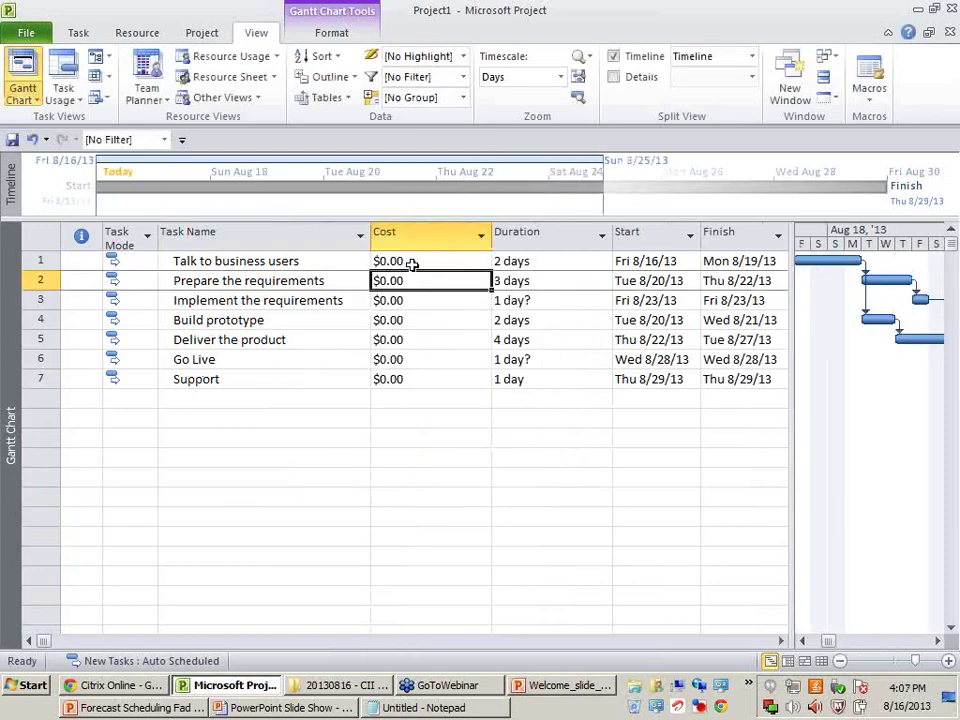
Step: Undo the insertion of the Cost column
key(Delete)
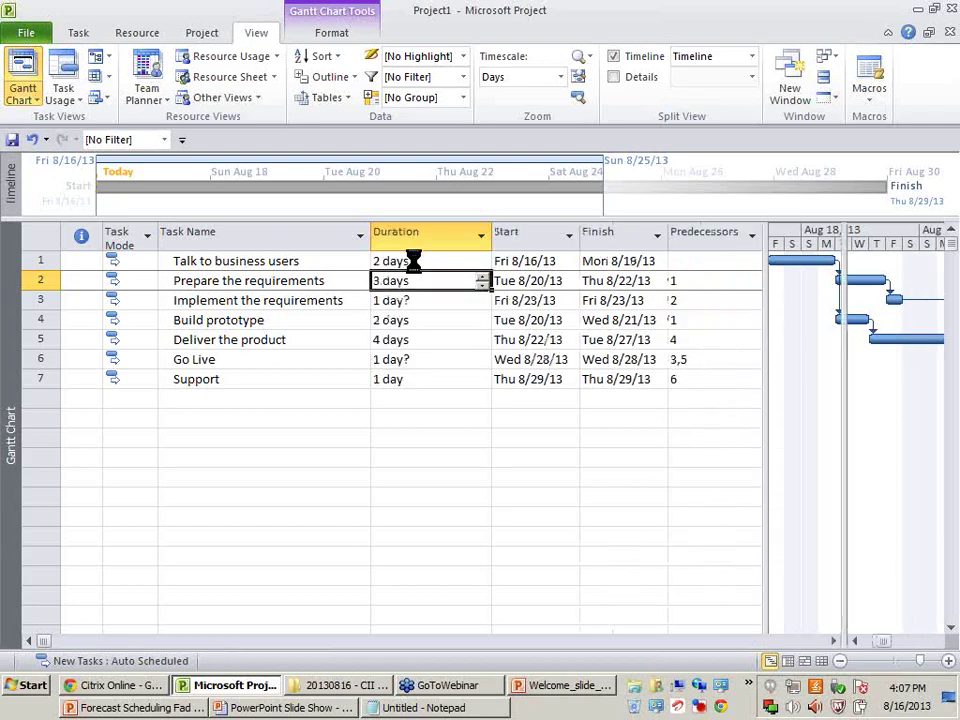
key(ctrl+space)
click(307, 480)
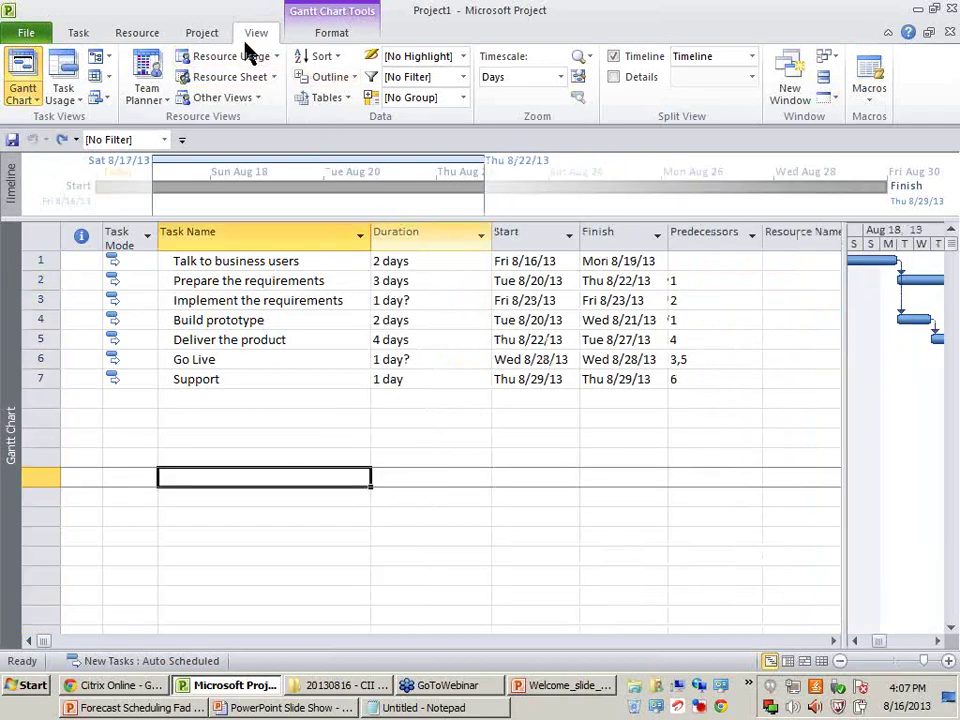
Step: Switch the task sheet to the Cost table and examine its cost fields
click(336, 100)
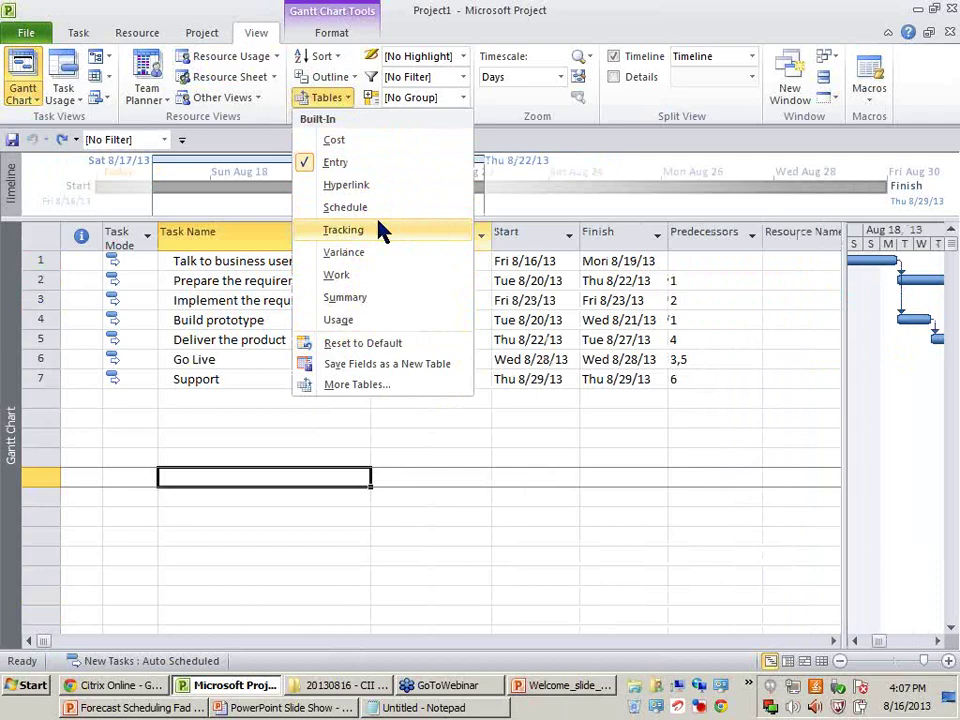
click(396, 148)
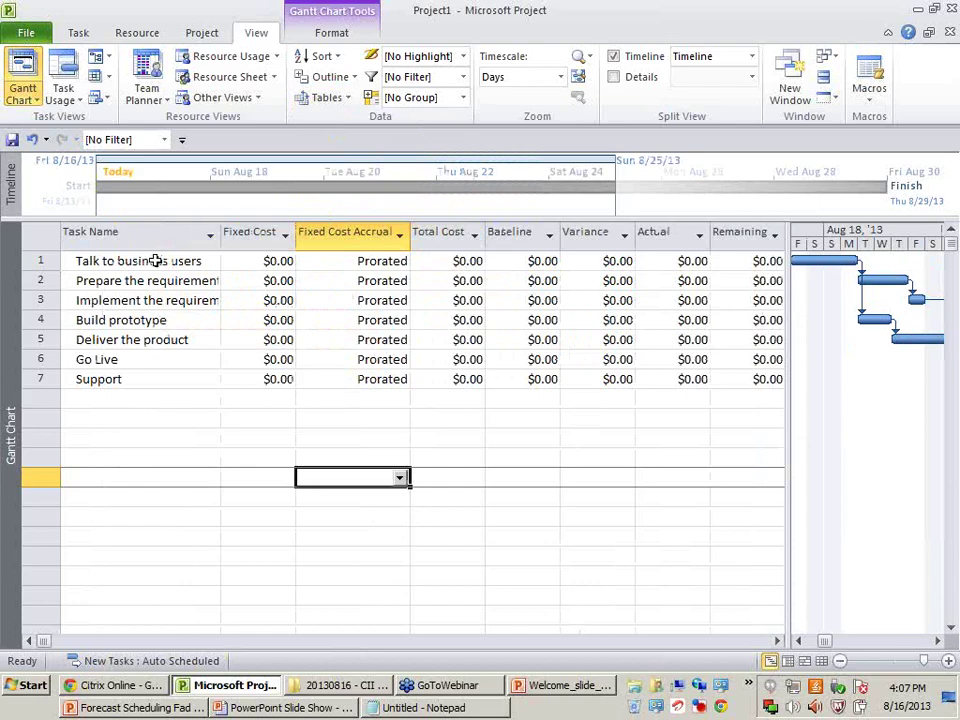
drag(155, 260, 184, 384)
click(332, 469)
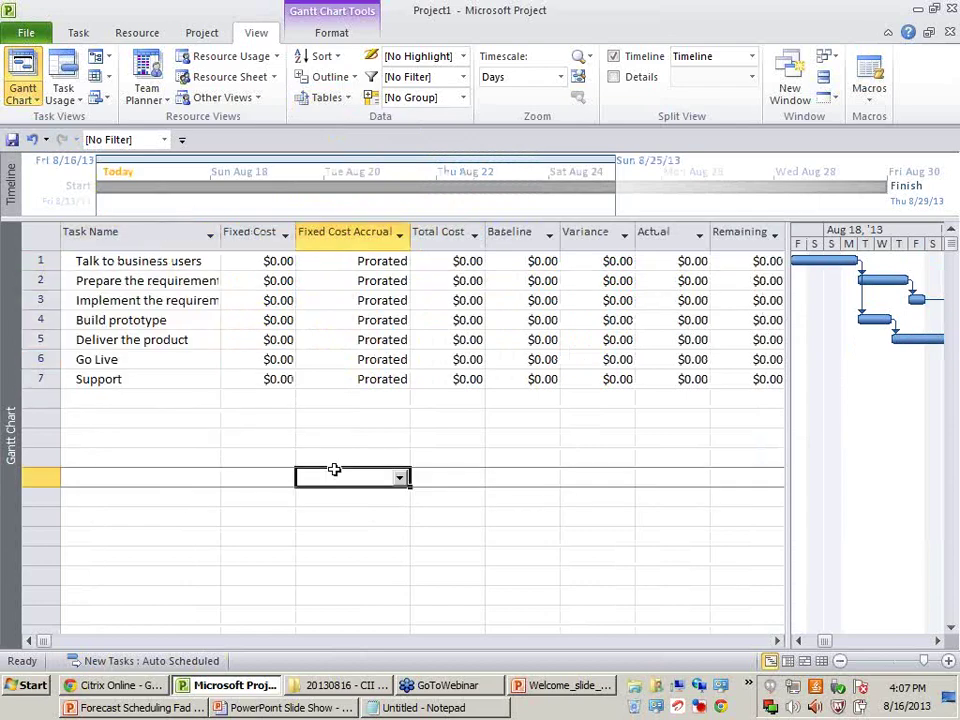
click(248, 229)
click(600, 260)
click(672, 477)
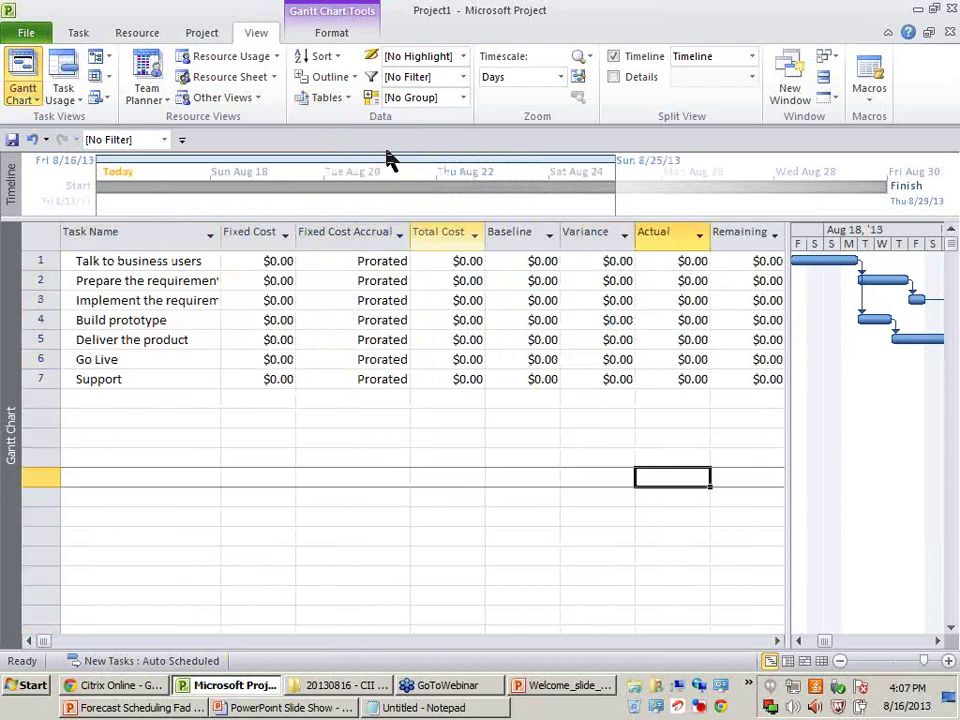
Step: Switch the task sheet to the Work table and examine its columns from Work through Remaining
click(341, 100)
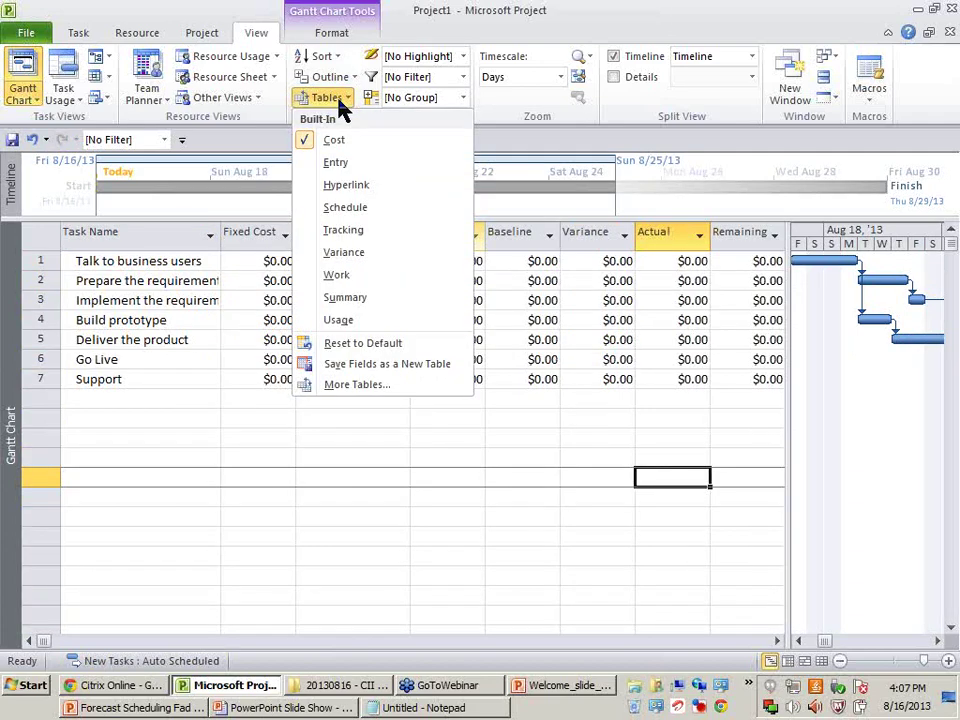
click(362, 274)
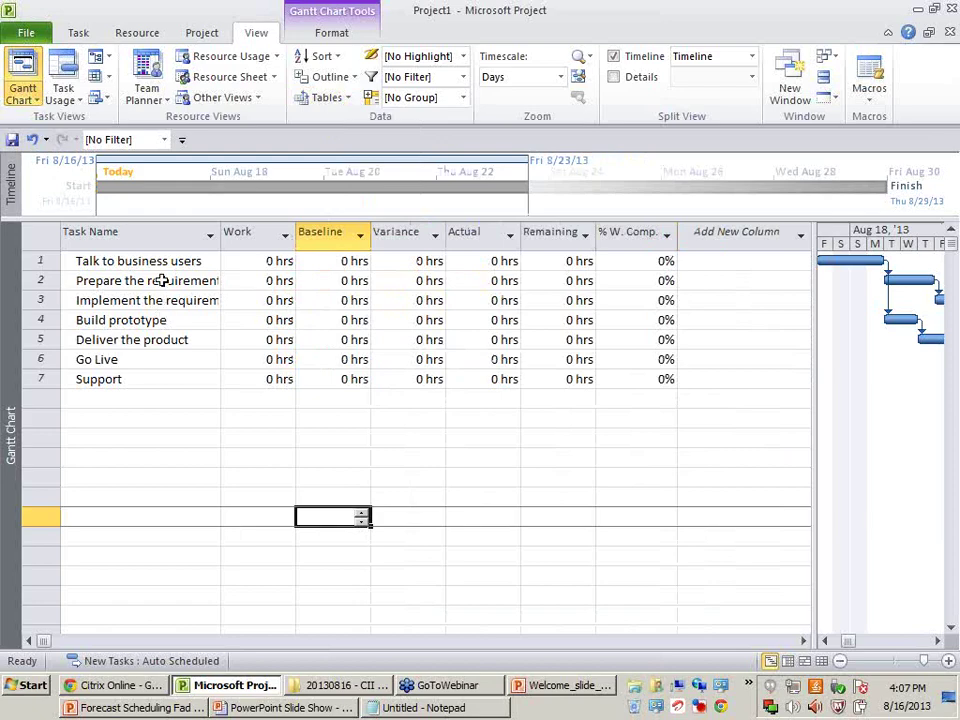
click(143, 231)
drag(261, 231, 598, 231)
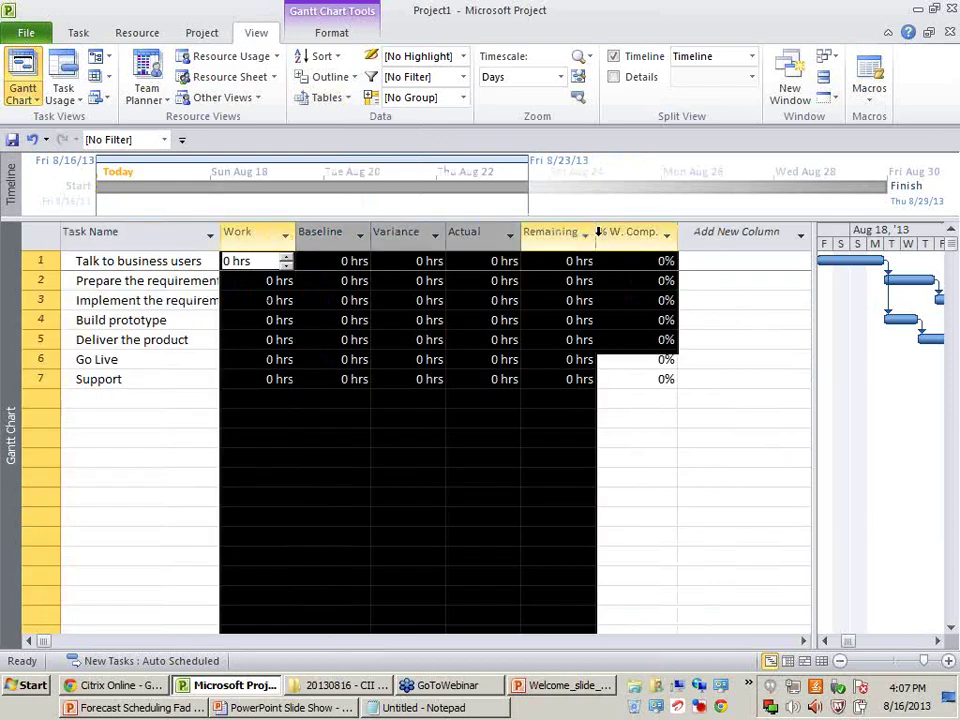
click(366, 497)
Step: Return the task sheet to the Entry table
click(330, 98)
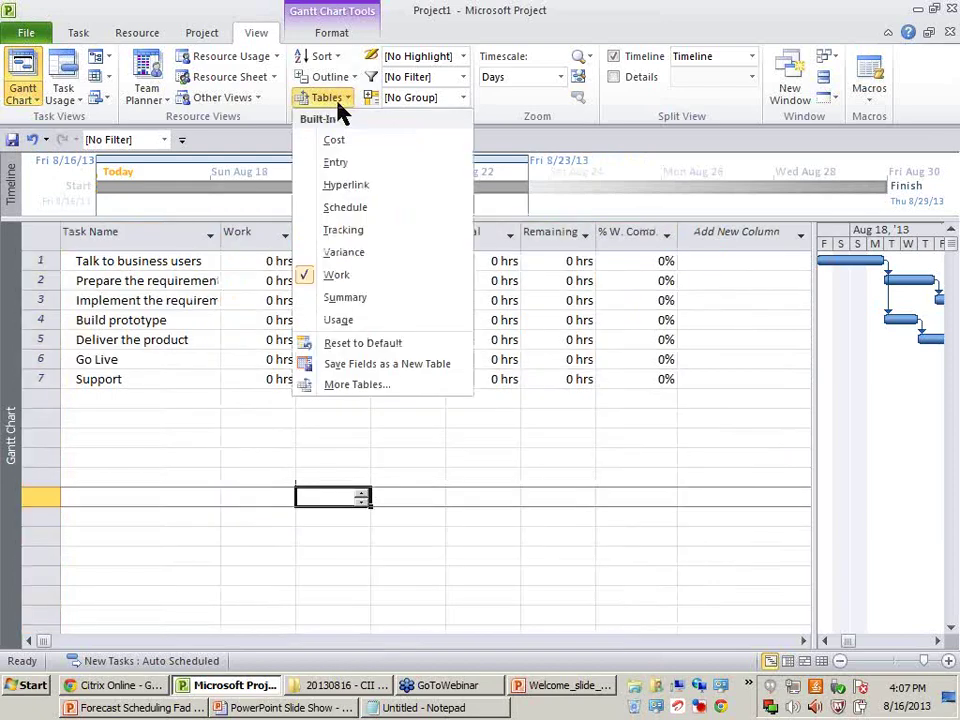
click(350, 163)
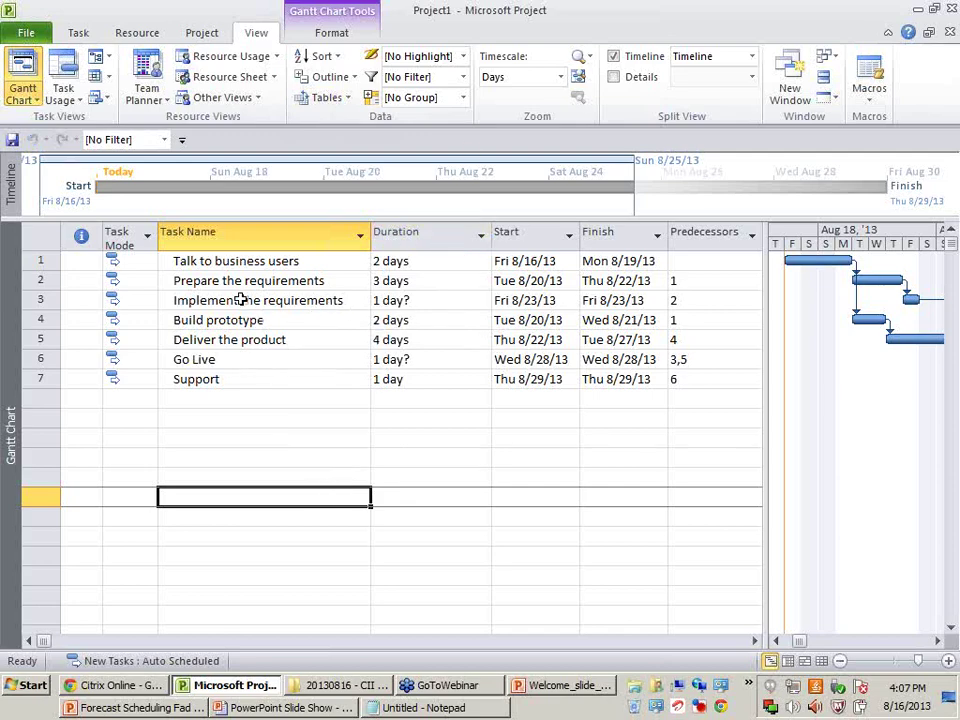
click(47, 260)
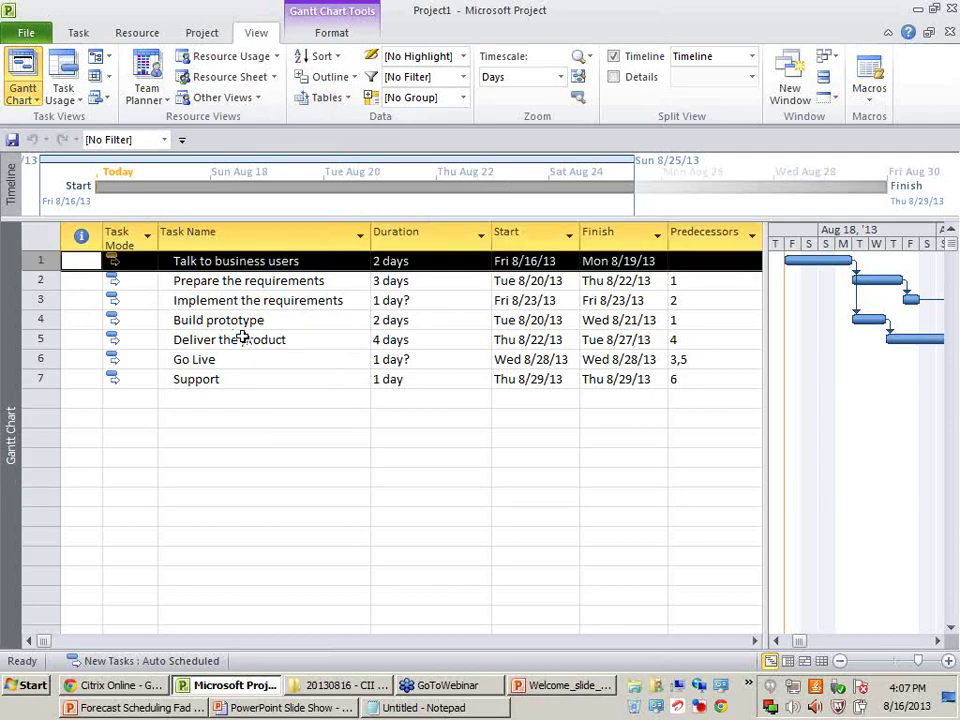
click(296, 358)
Step: Set the percent complete of the Talk to business users task to 100 in its task information
double_click(275, 263)
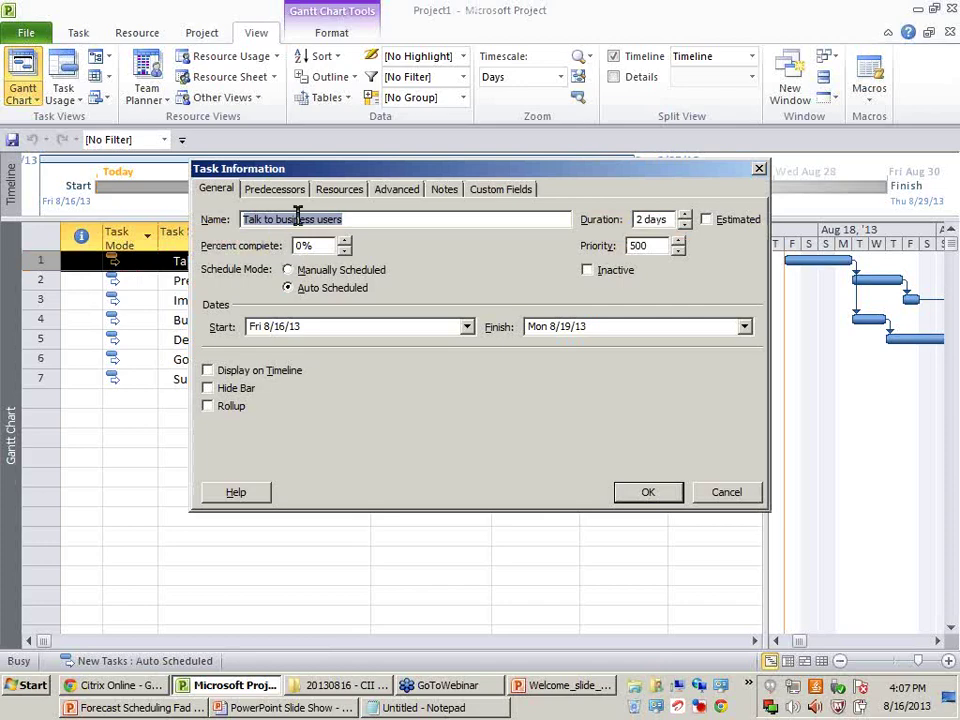
click(318, 246)
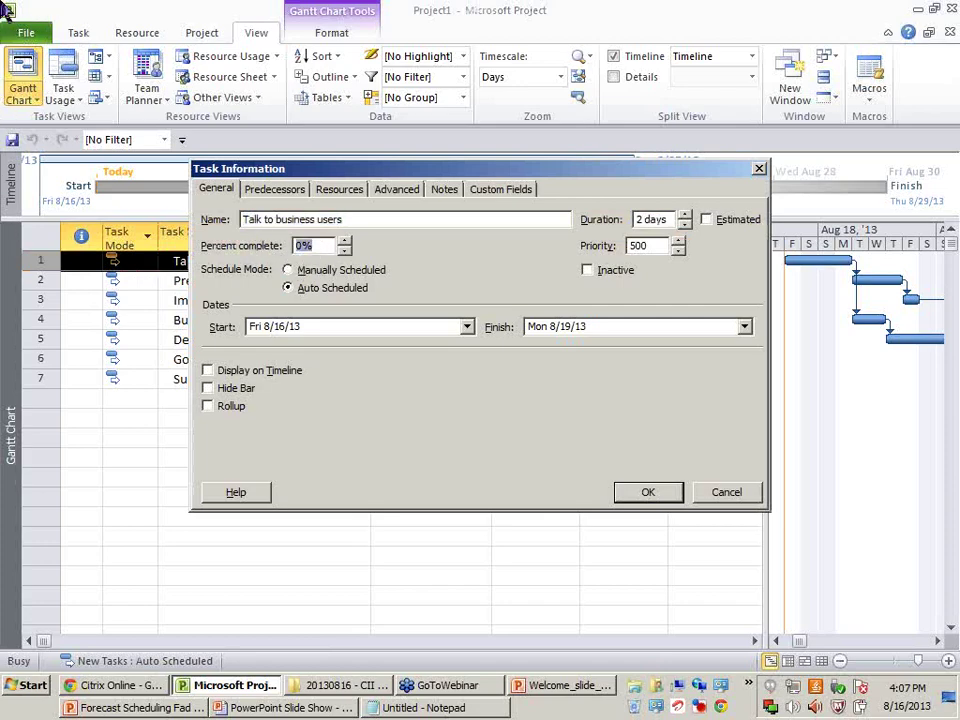
text(100)
key(Return)
click(264, 536)
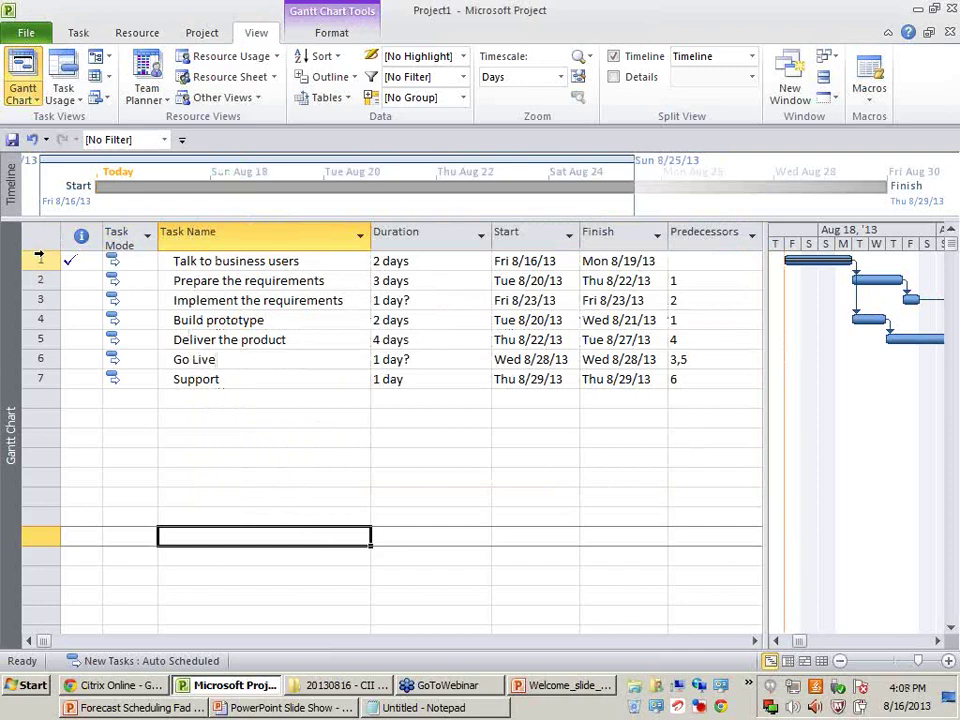
Step: Filter the task list to show only Incomplete Tasks
click(535, 477)
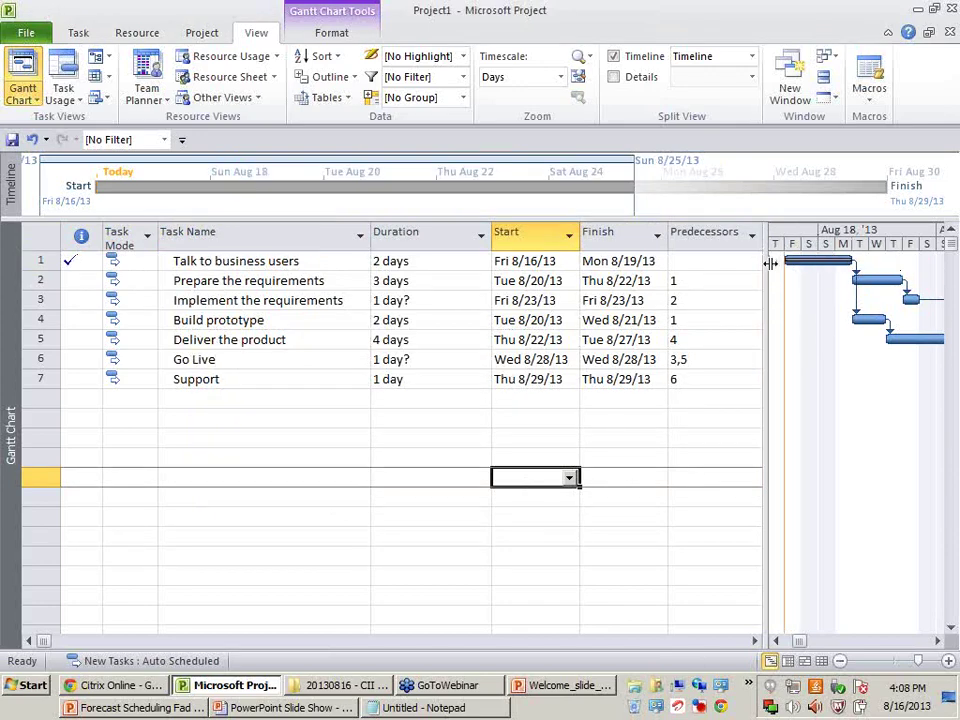
click(414, 480)
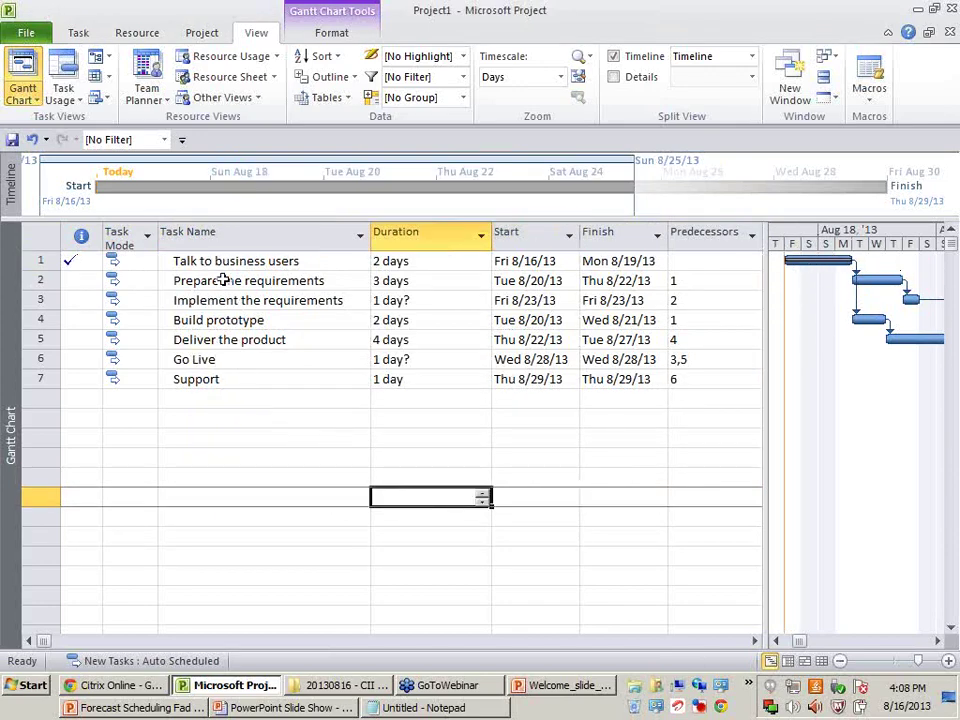
drag(221, 280, 241, 520)
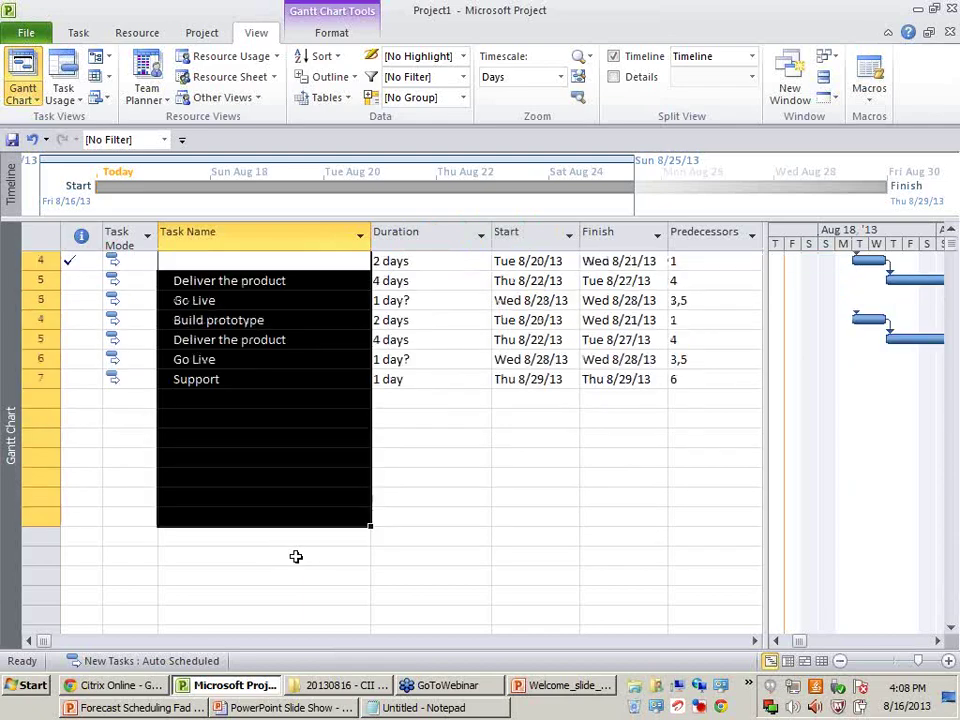
click(266, 511)
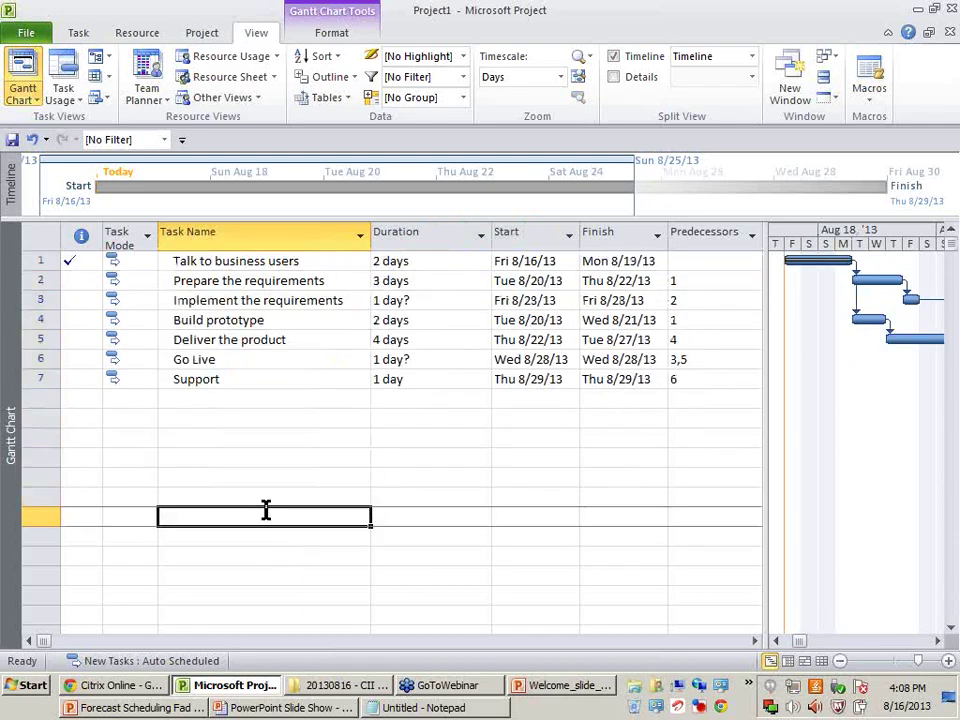
click(462, 78)
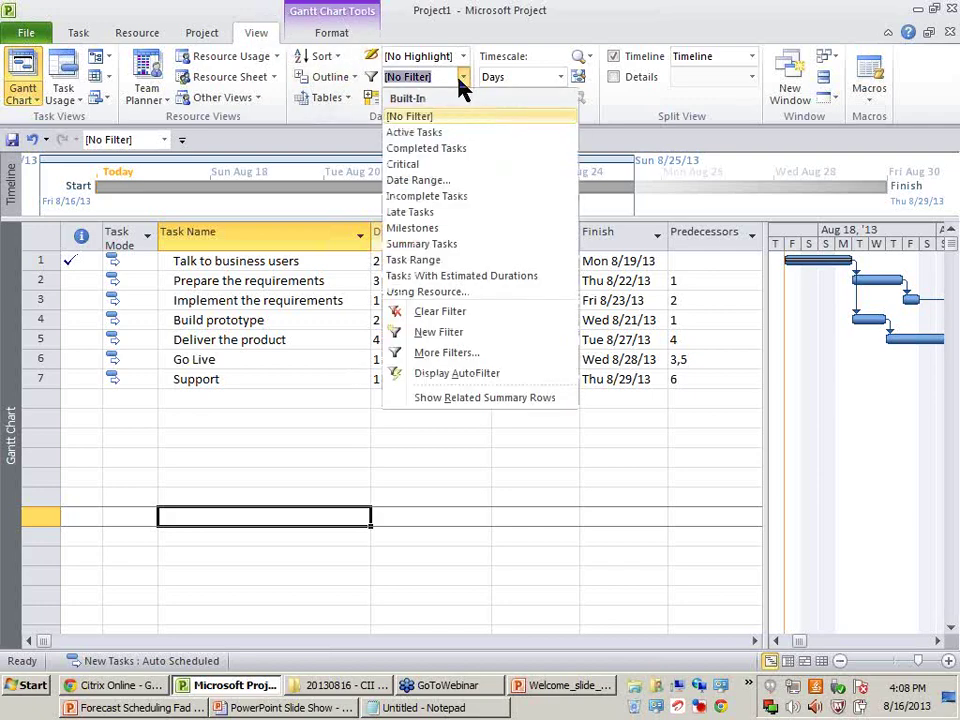
click(475, 197)
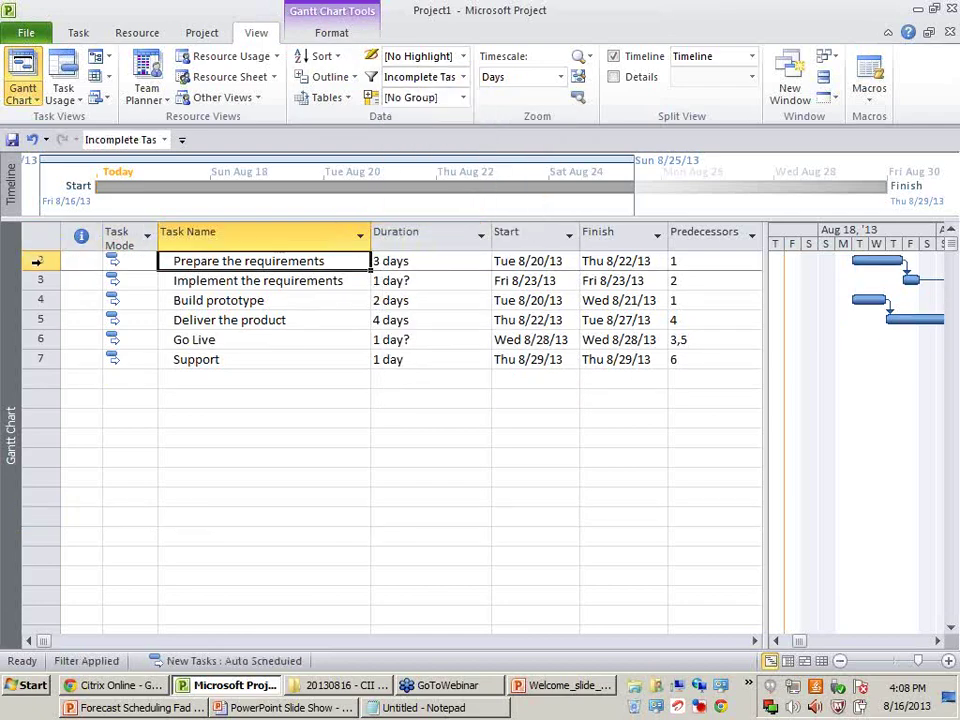
Step: Filter the task list to show only Completed Tasks, and clear the filter to list all tasks
click(38, 261)
click(268, 414)
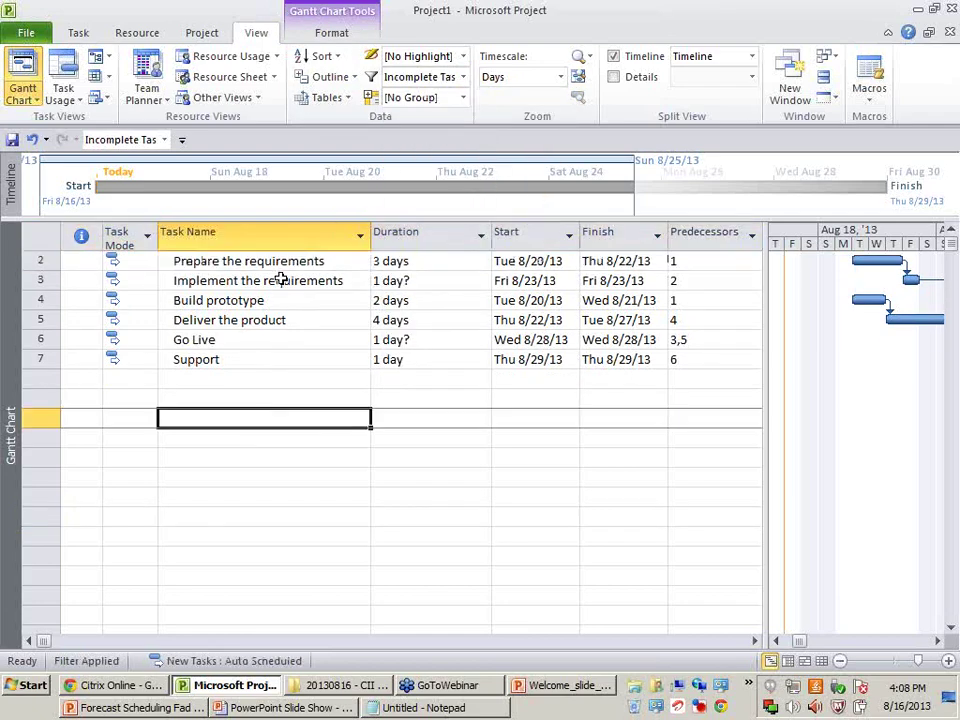
click(463, 78)
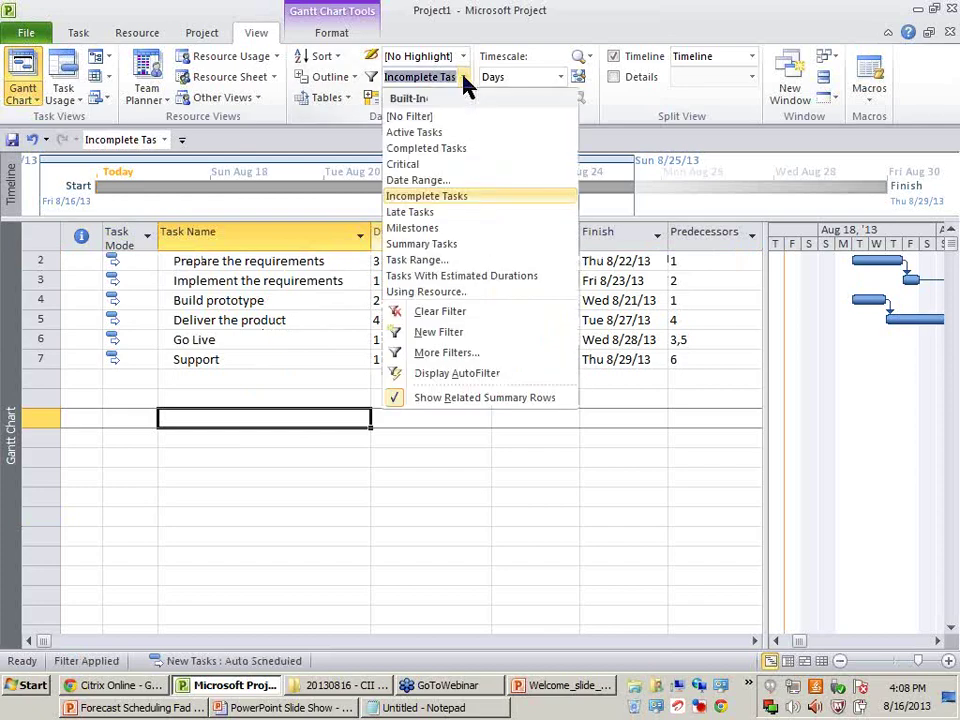
click(461, 150)
click(275, 339)
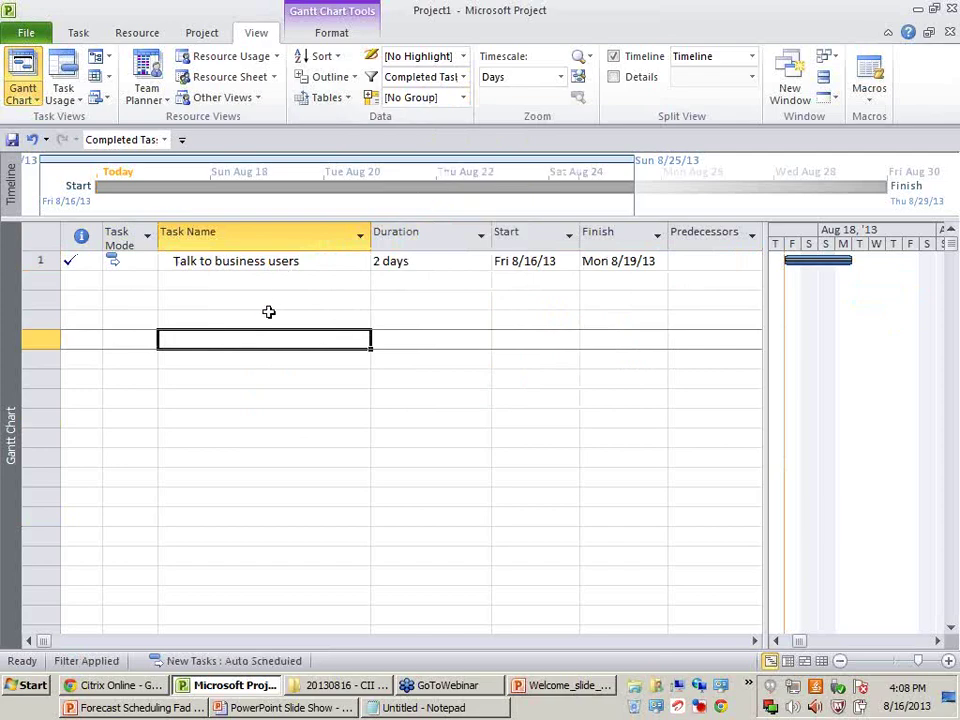
click(466, 79)
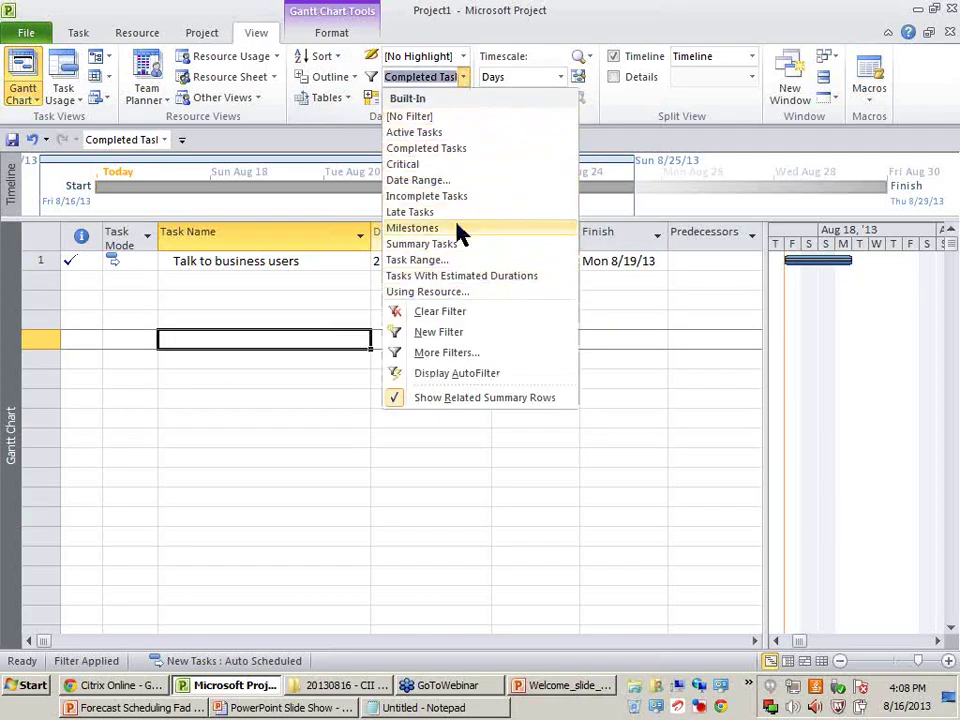
click(447, 118)
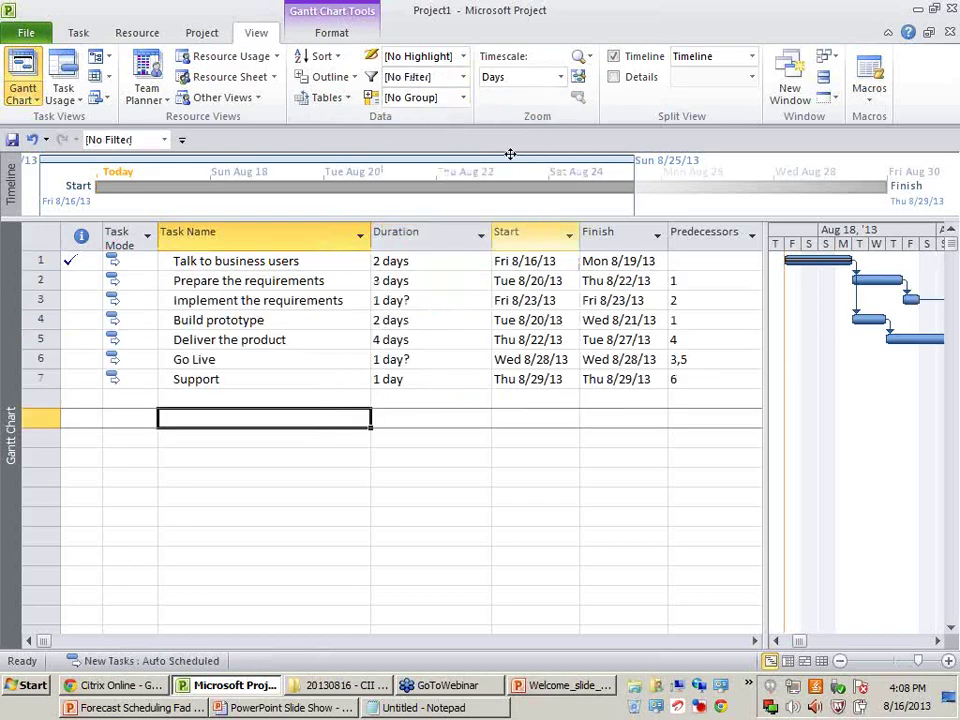
Step: Group the task list by Complete and Incomplete Tasks and highlight the incomplete group
click(464, 98)
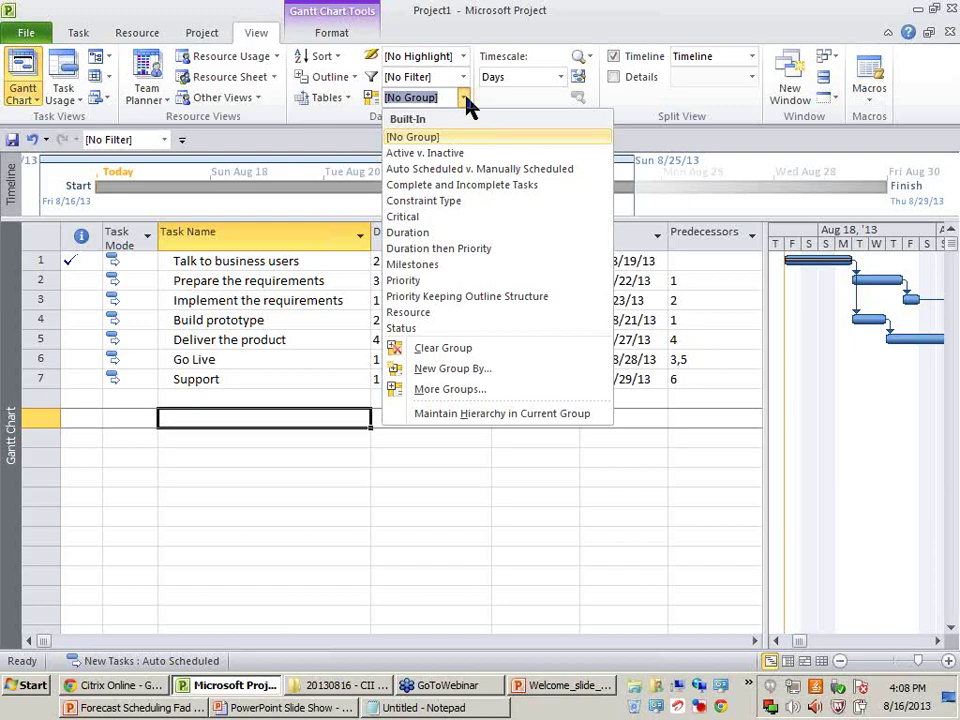
click(484, 186)
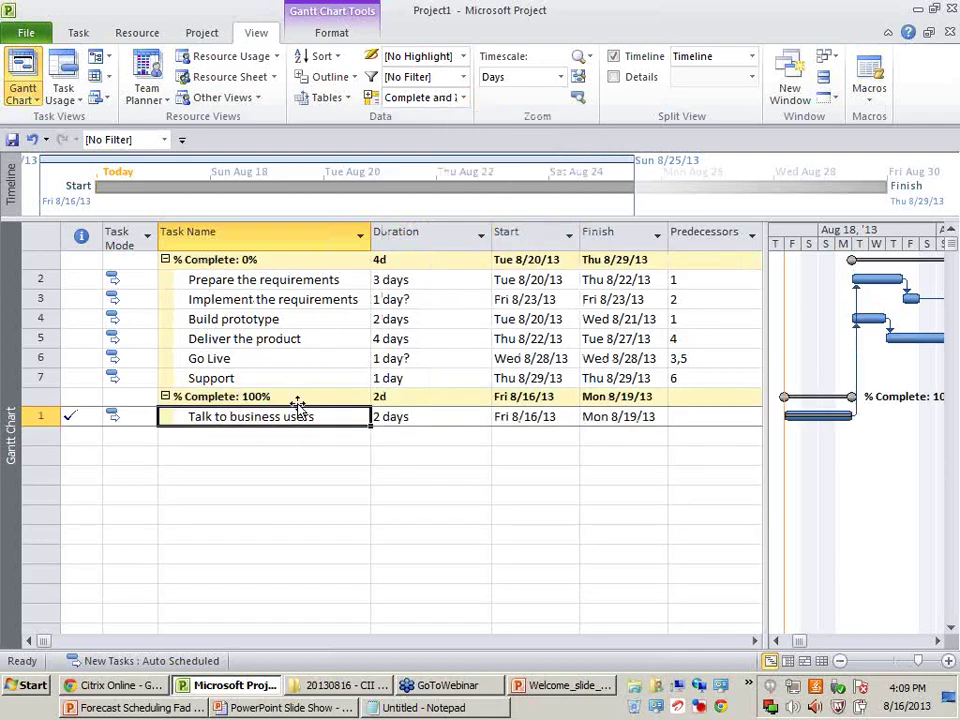
click(321, 264)
drag(321, 264, 321, 356)
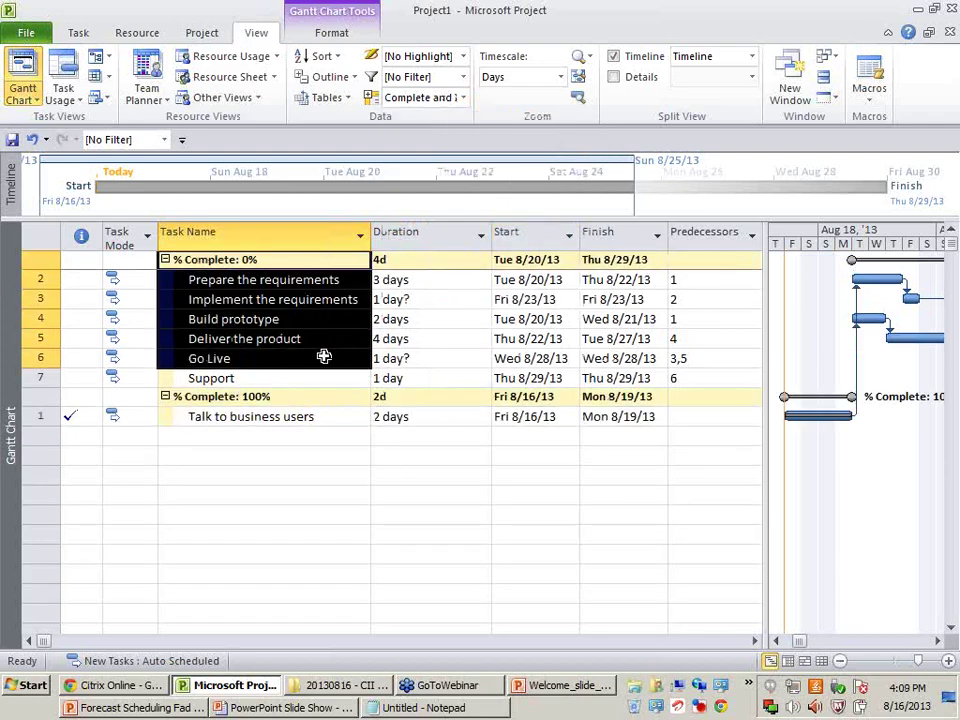
click(336, 459)
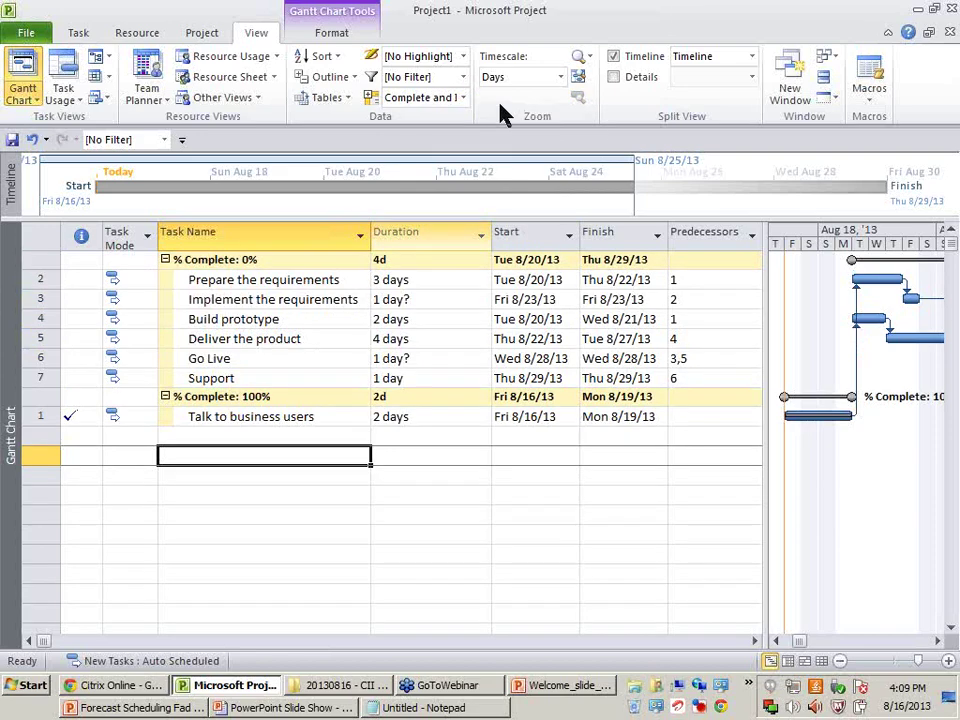
Step: Remove the grouping from the task list
click(461, 100)
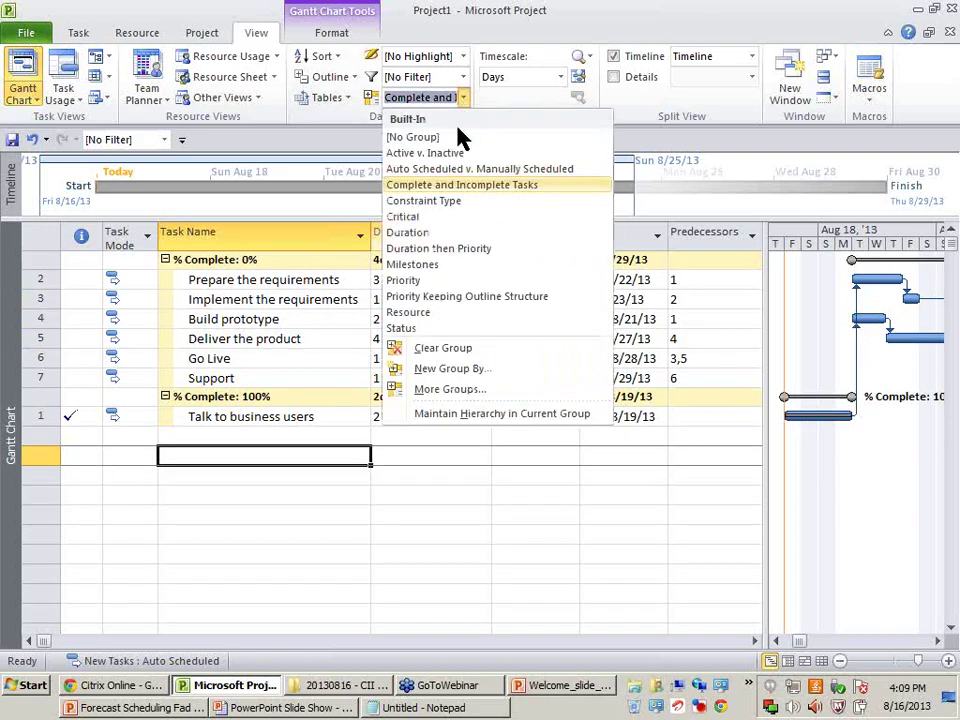
click(459, 137)
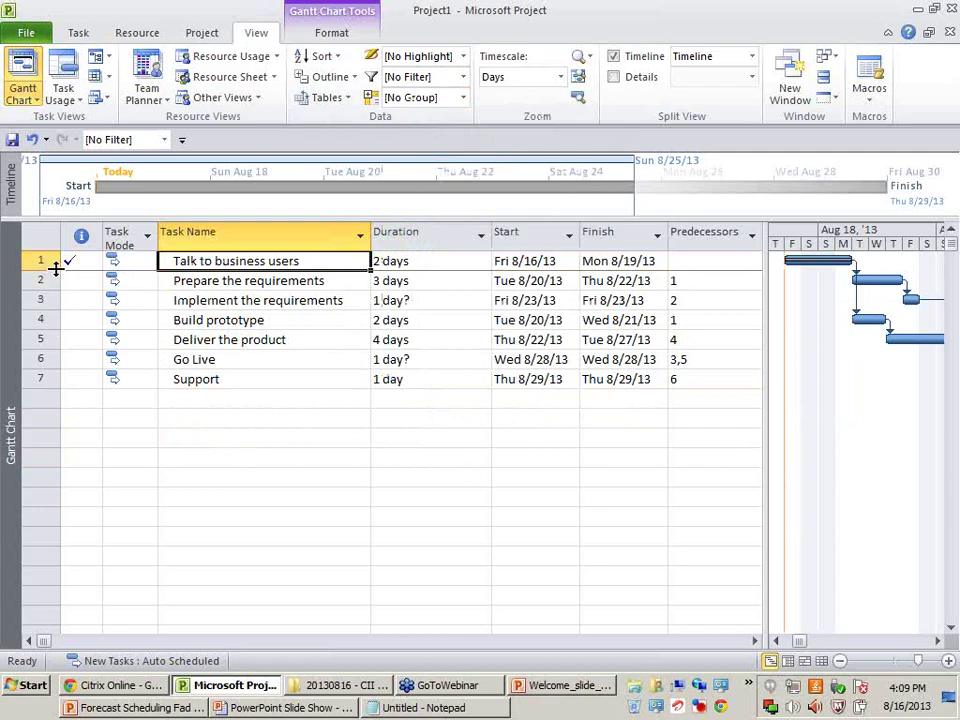
drag(56, 268, 62, 390)
click(325, 516)
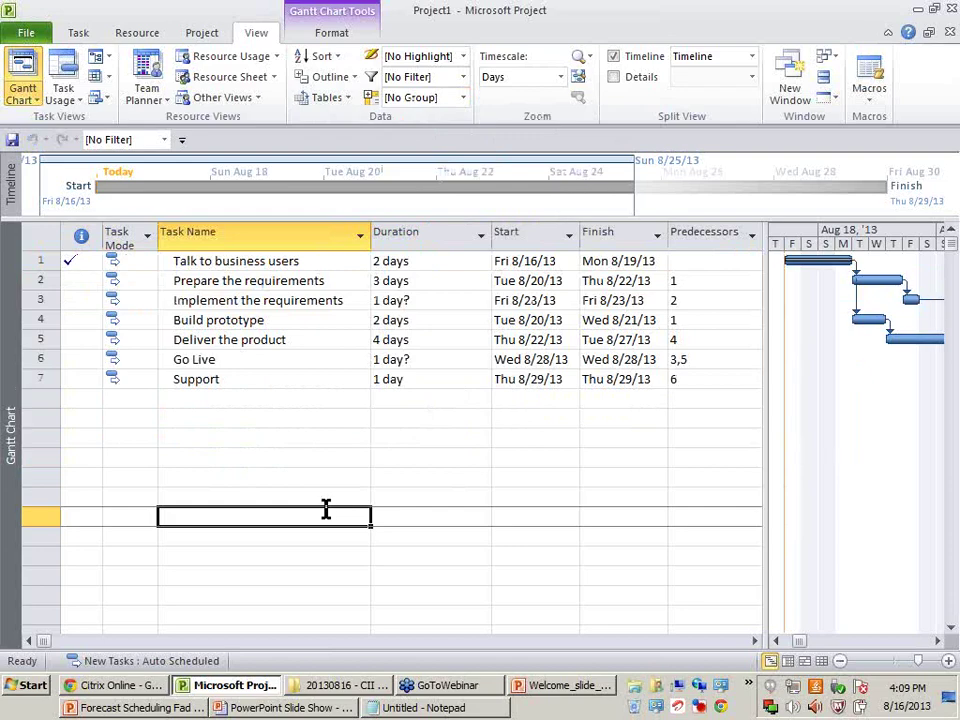
Step: Switch to the running PowerPoint slide show
key(alt+Tab)
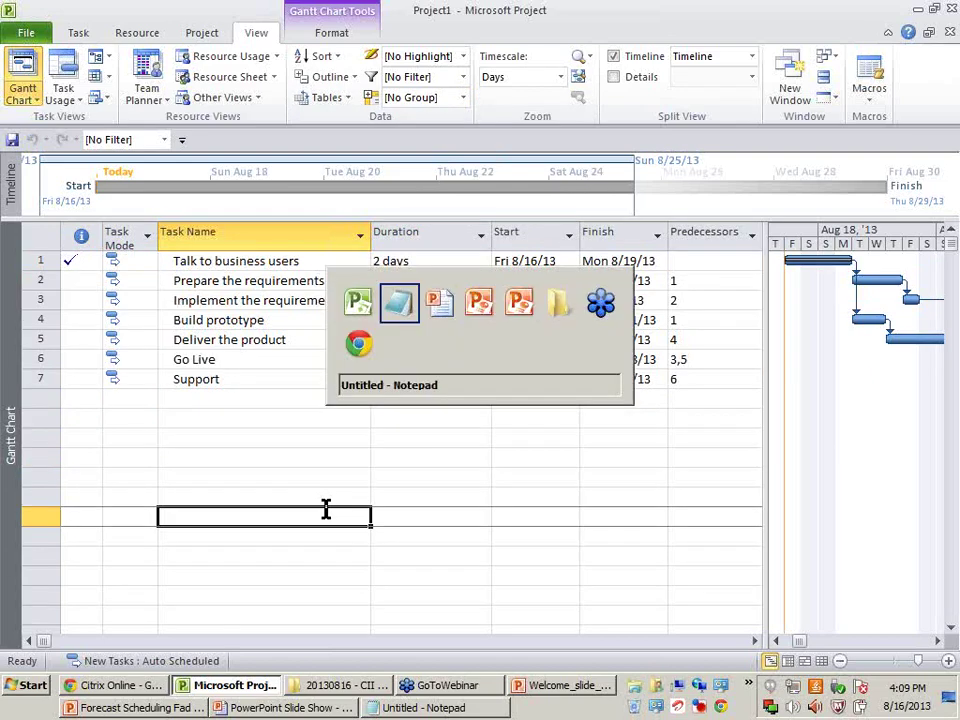
key(alt+Tab)
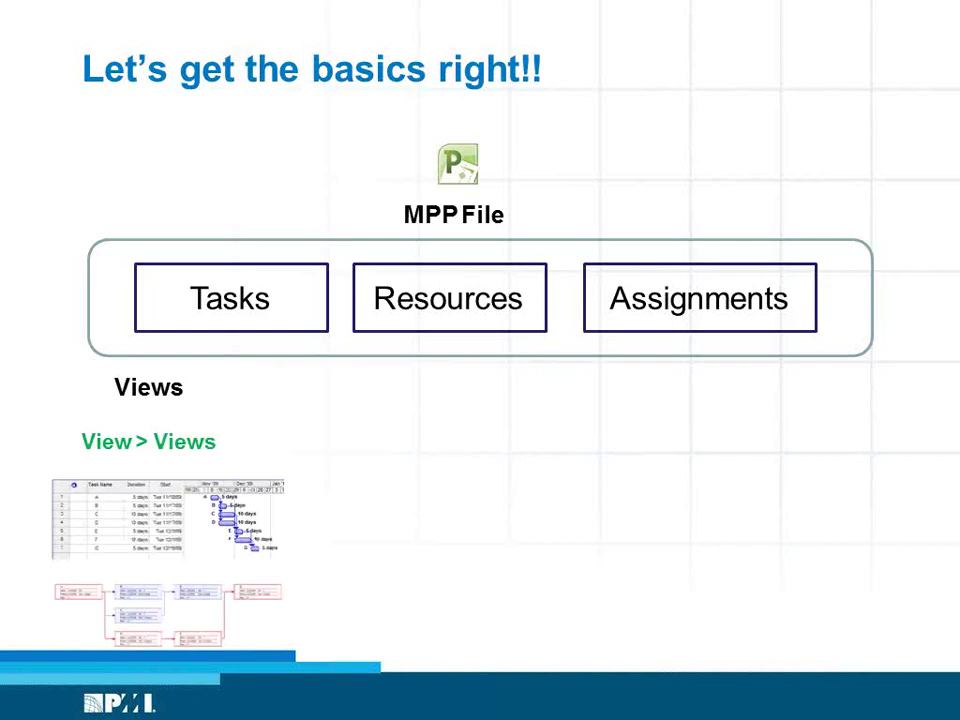
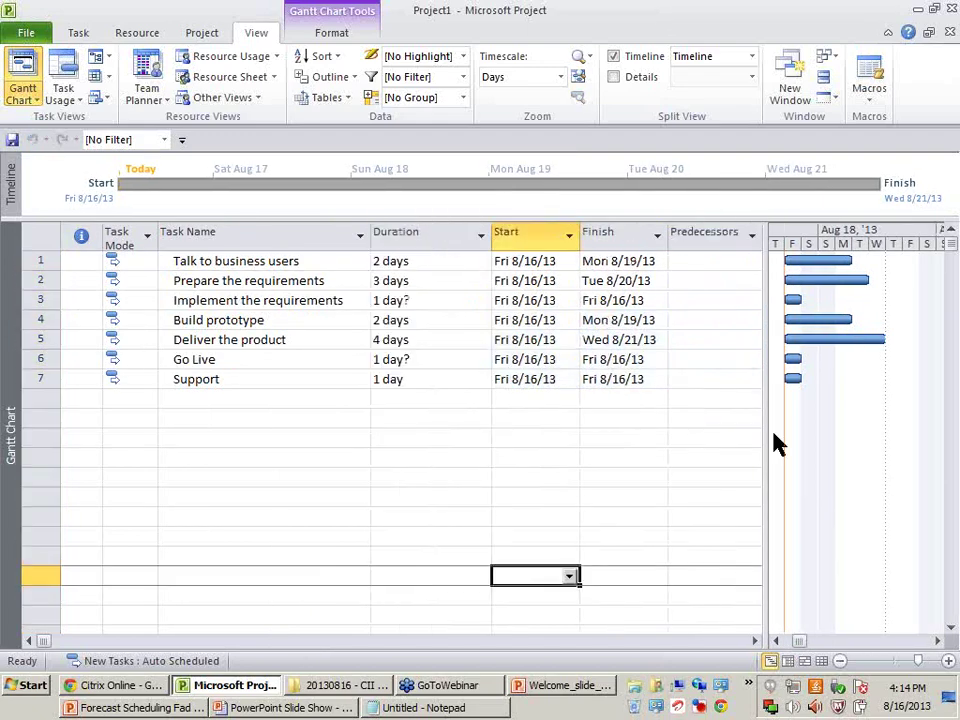
Step: Set the start date of the Prepare the requirements task to Wed 8/21/13 and check its start and finish dates
drag(702, 266, 681, 377)
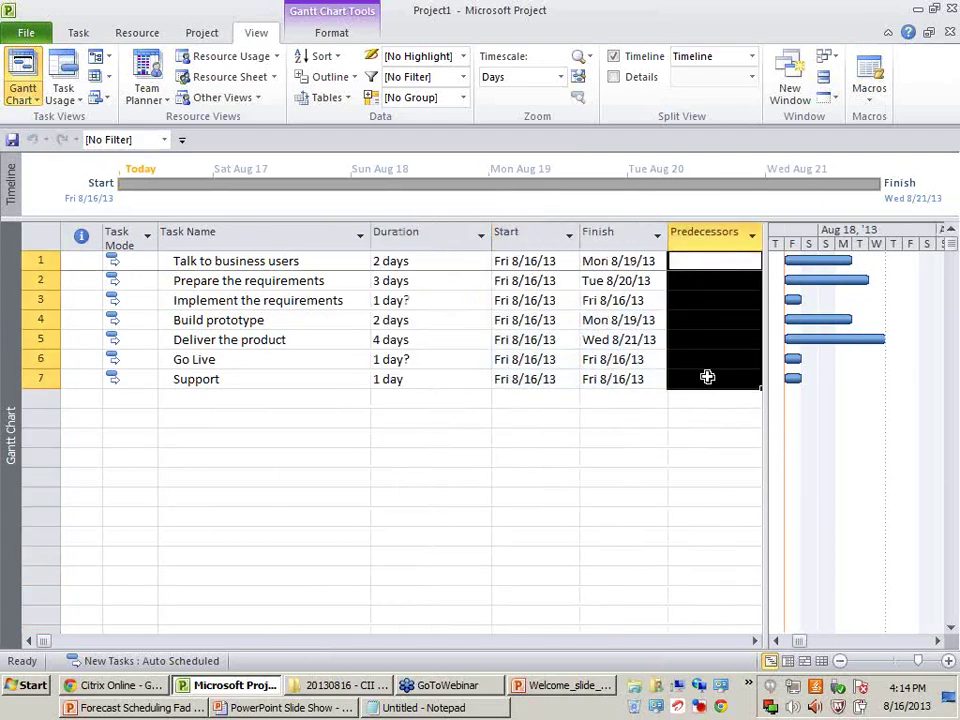
click(697, 514)
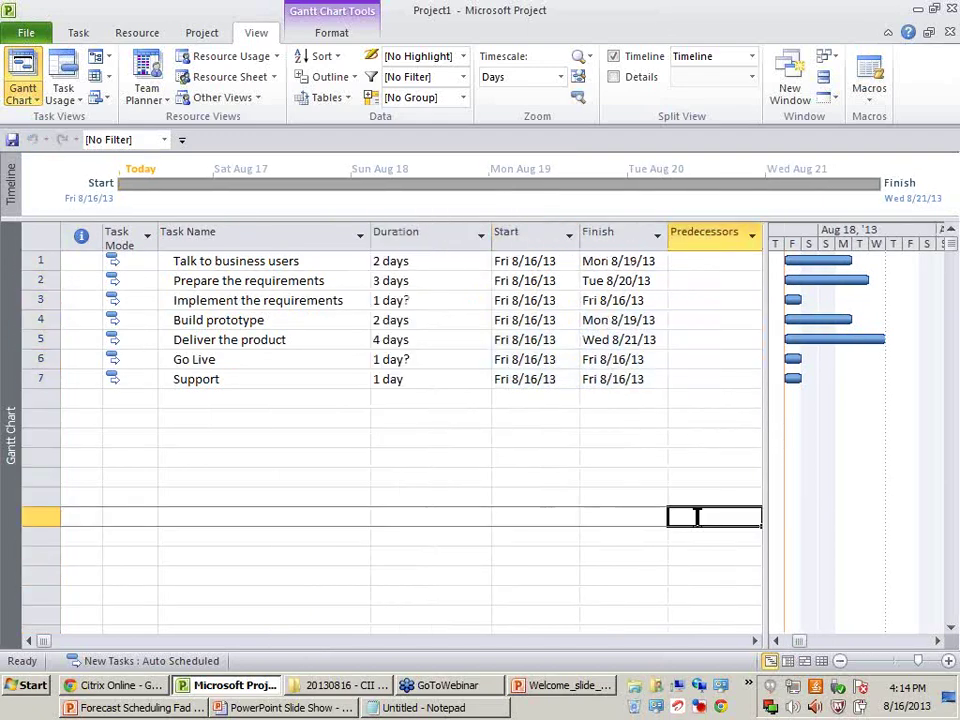
click(550, 281)
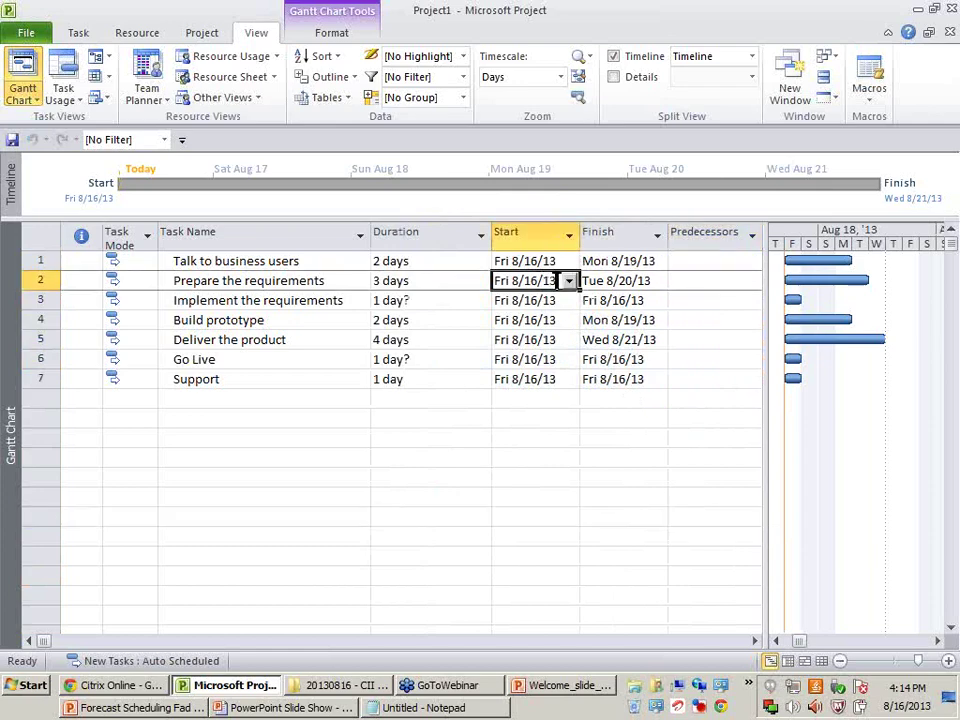
click(569, 281)
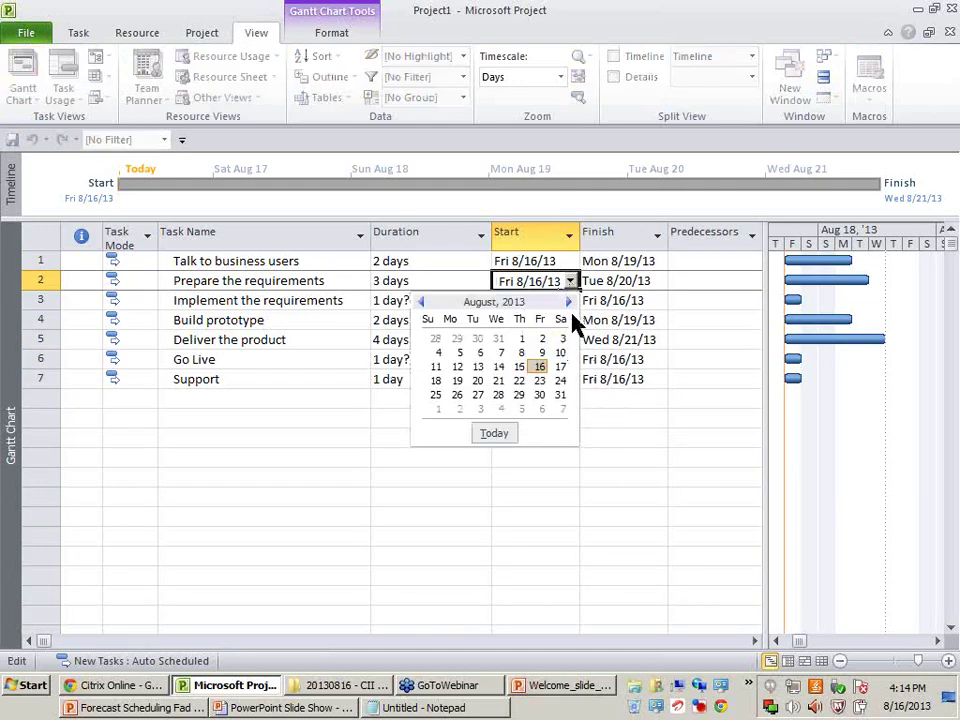
click(498, 381)
click(550, 431)
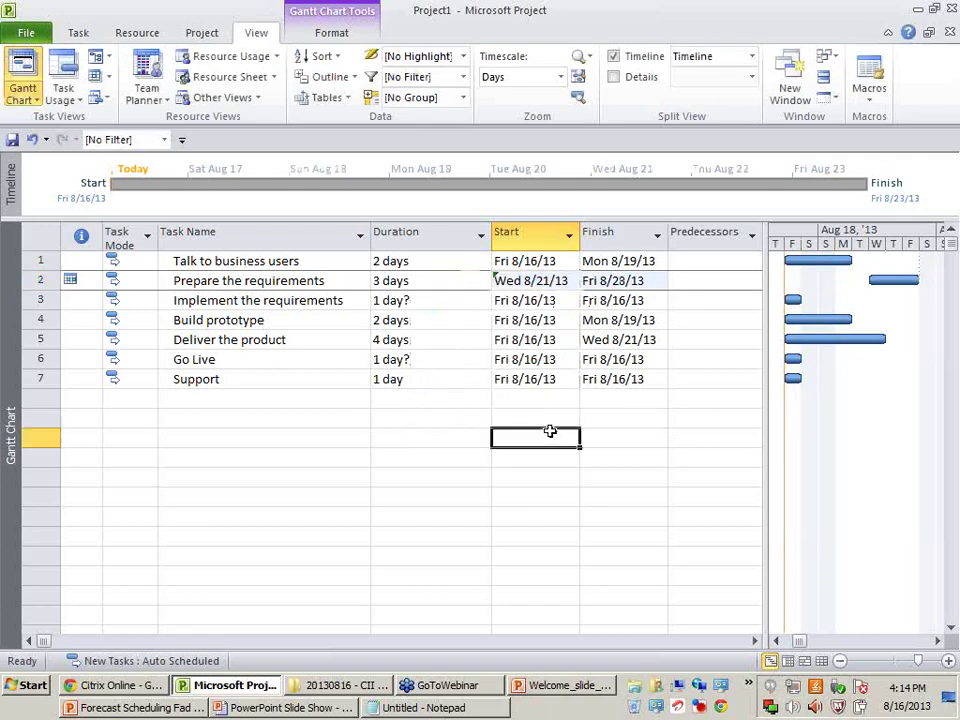
click(555, 280)
key(Tab)
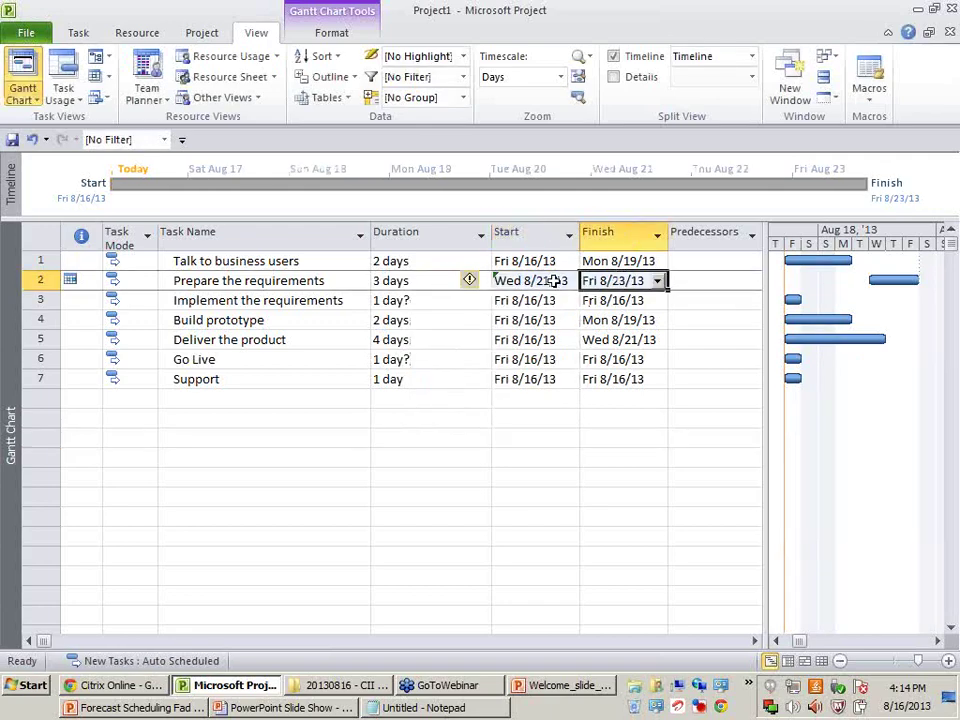
click(555, 280)
click(293, 281)
click(531, 280)
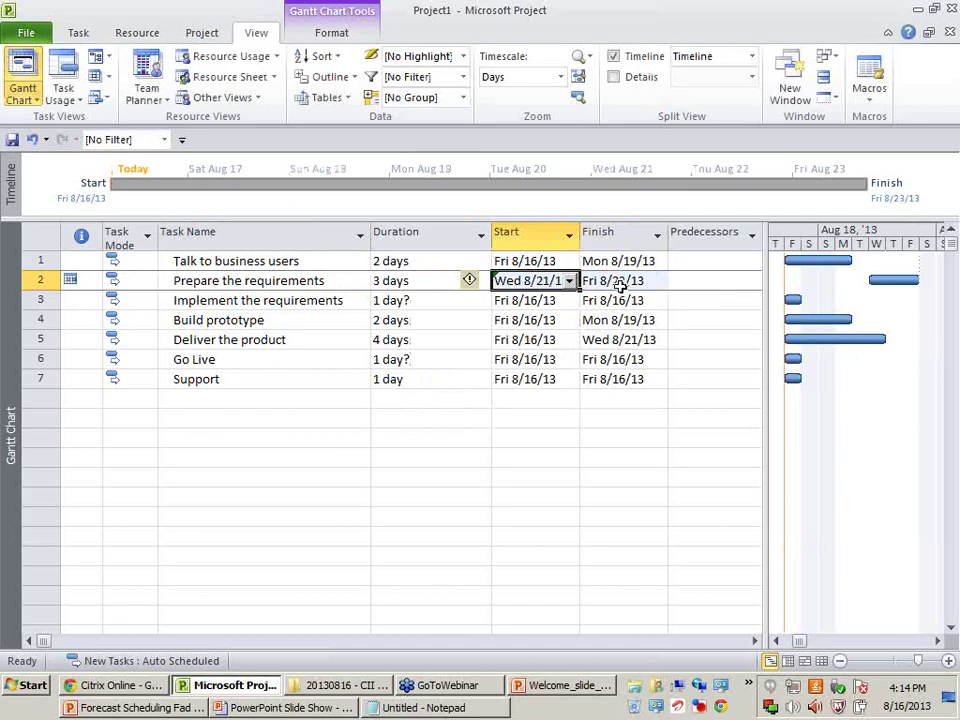
click(620, 282)
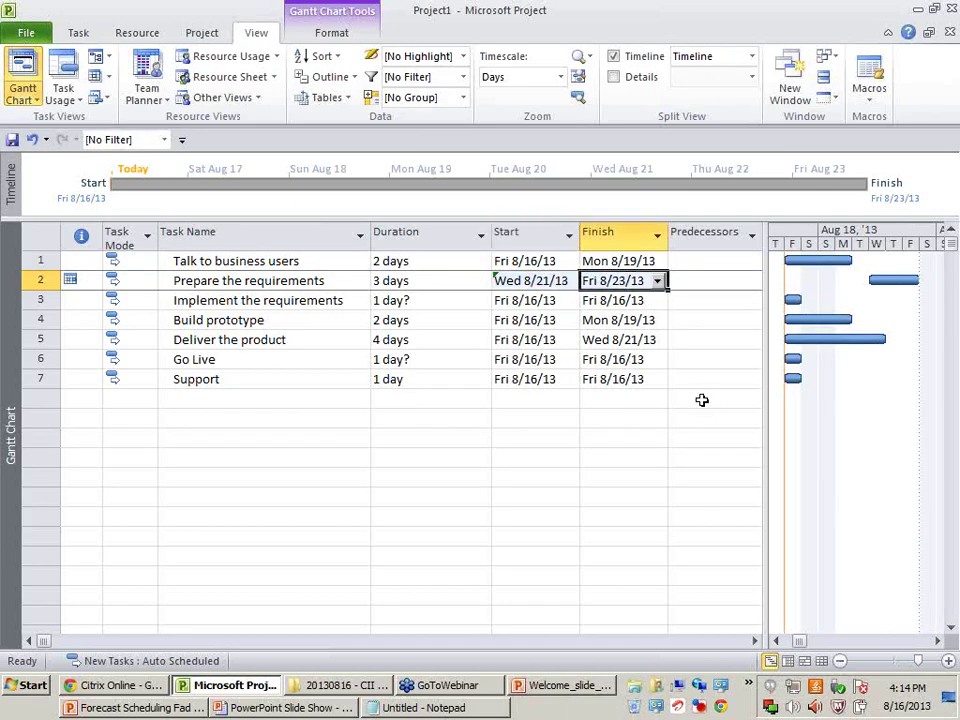
Step: Set the duration of the Talk to business users task to 4 days and check the dates of Prepare the requirements
click(285, 260)
click(433, 260)
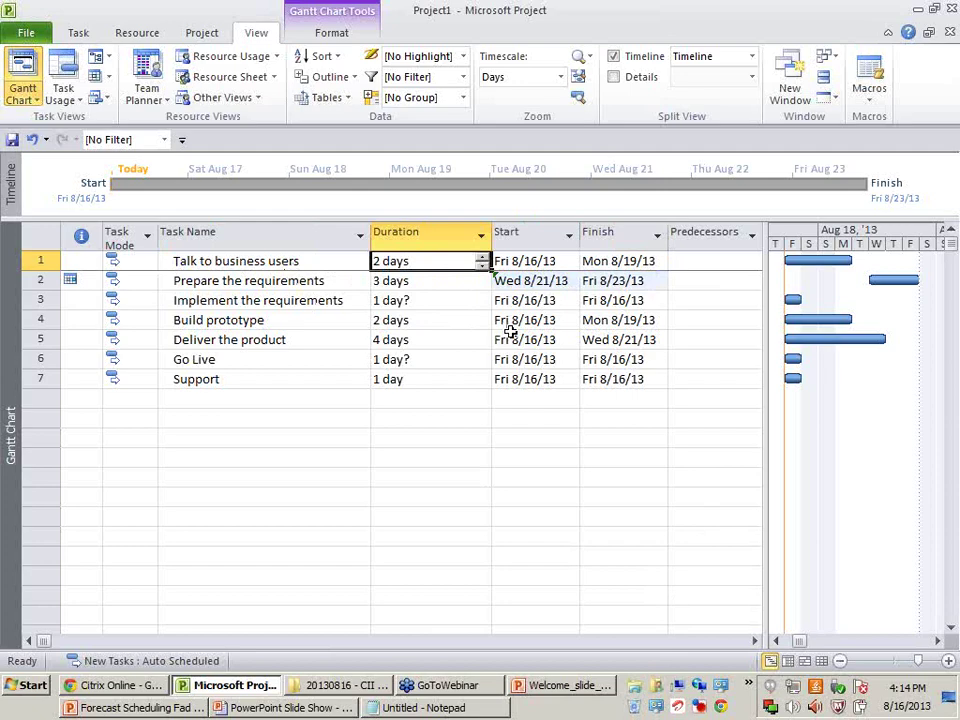
text(4)
click(480, 456)
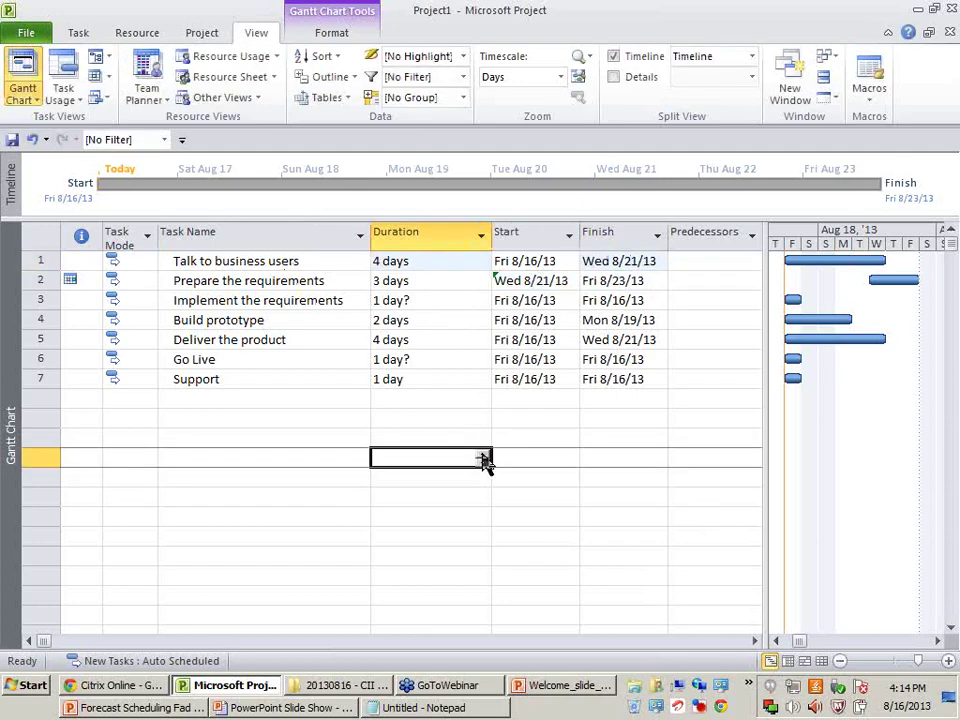
click(522, 283)
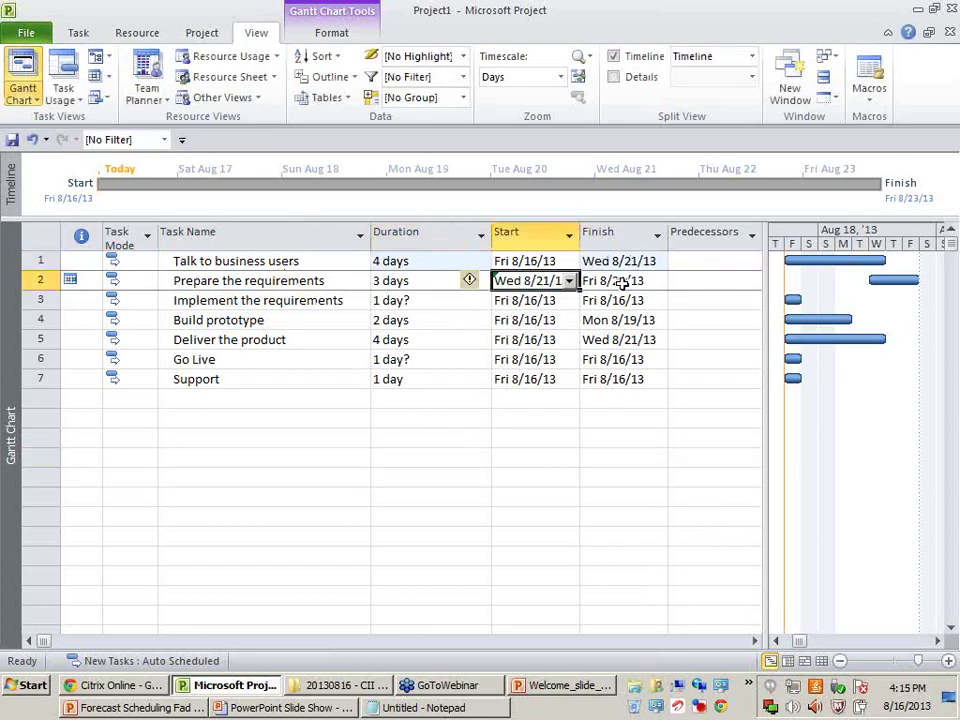
key(Right)
key(Left)
key(Right)
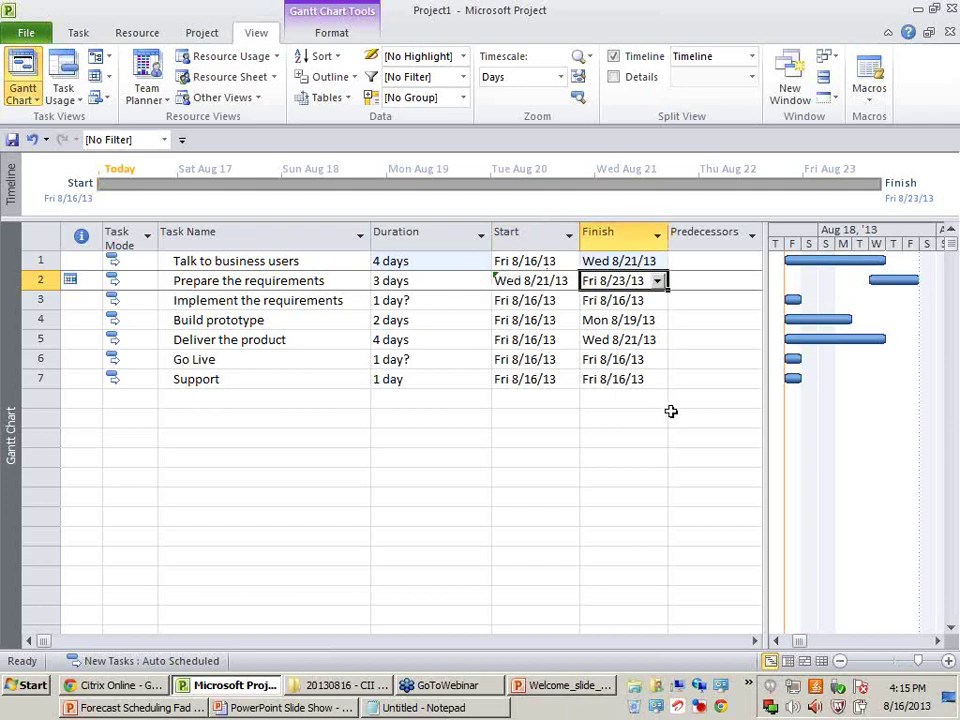
Step: Undo the last duration change on the Talk to business users task
key(ctrl+z)
click(561, 280)
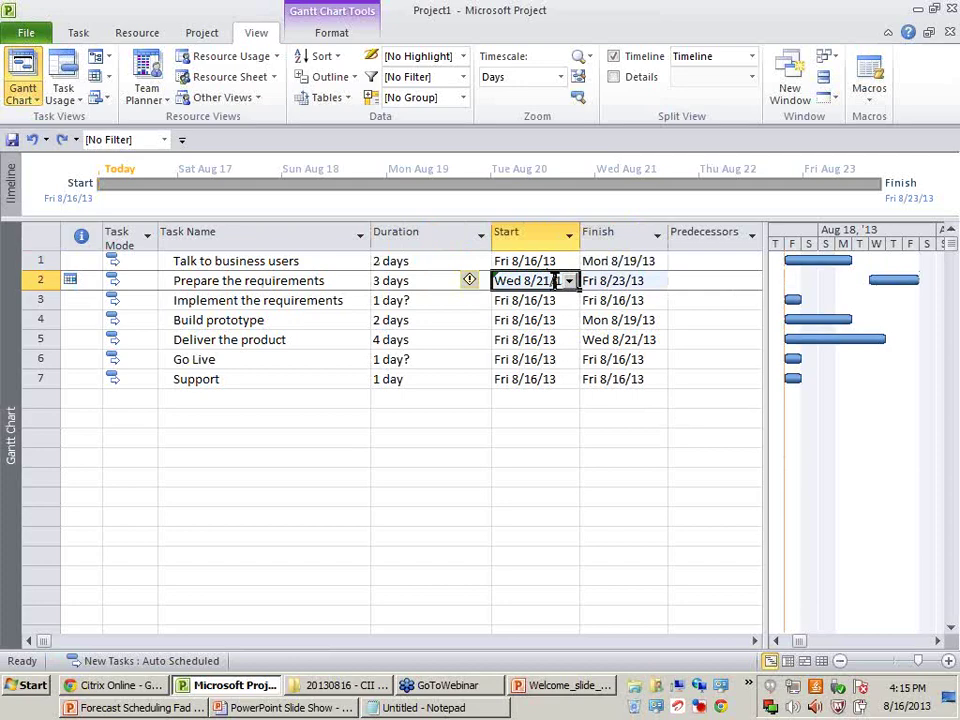
click(606, 278)
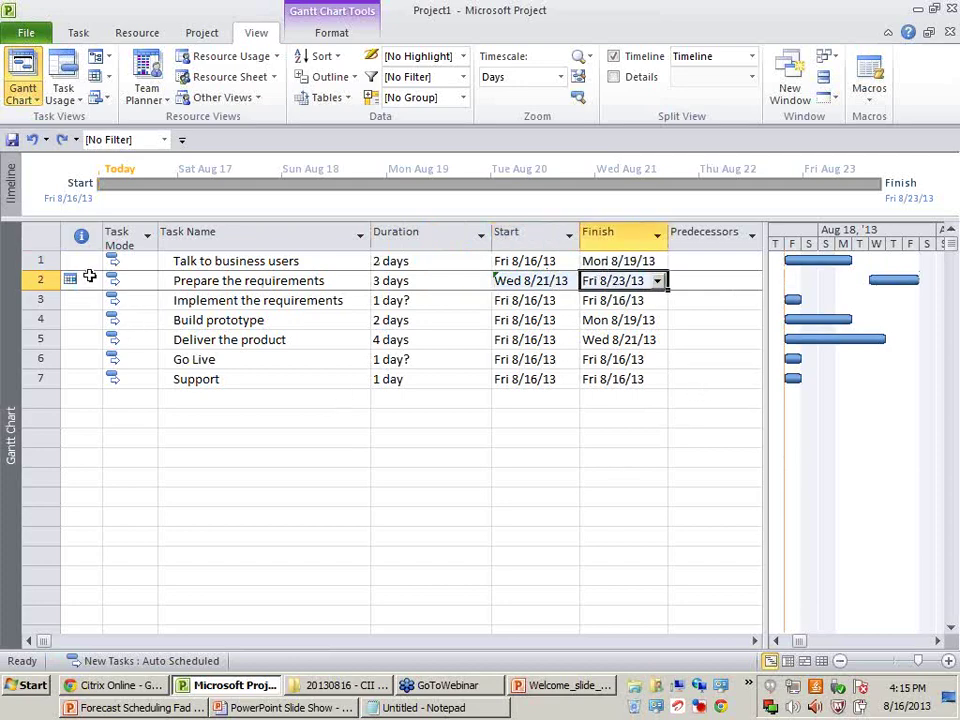
Step: Examine the constraint indicator of the Prepare the requirements task, its dates, and the description of the Start field
mouse_move(74, 284)
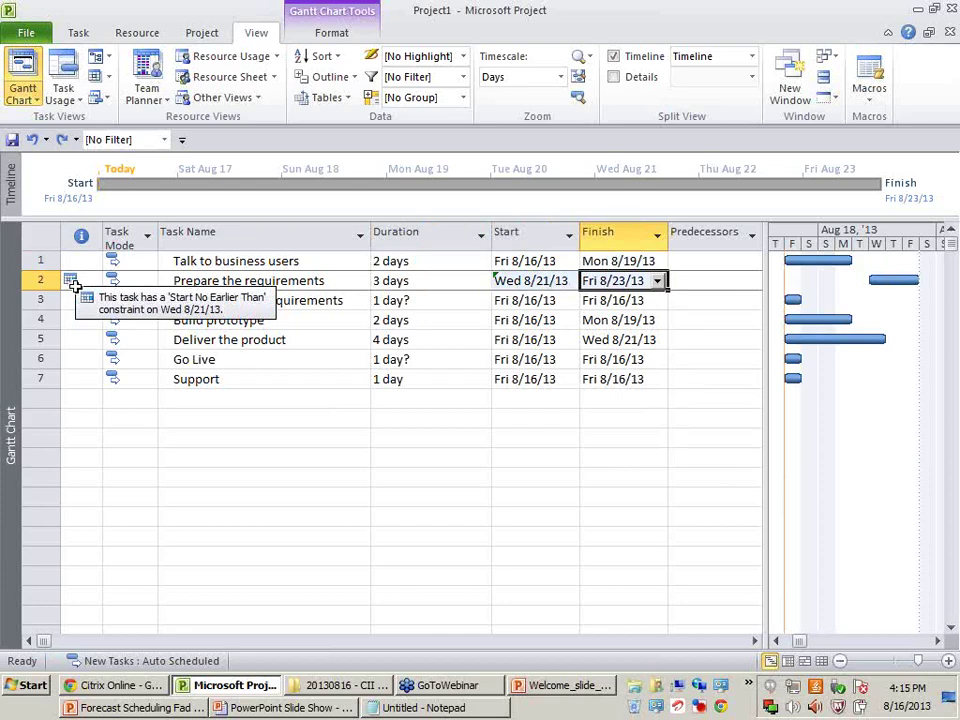
click(557, 452)
click(550, 280)
click(550, 280)
click(620, 281)
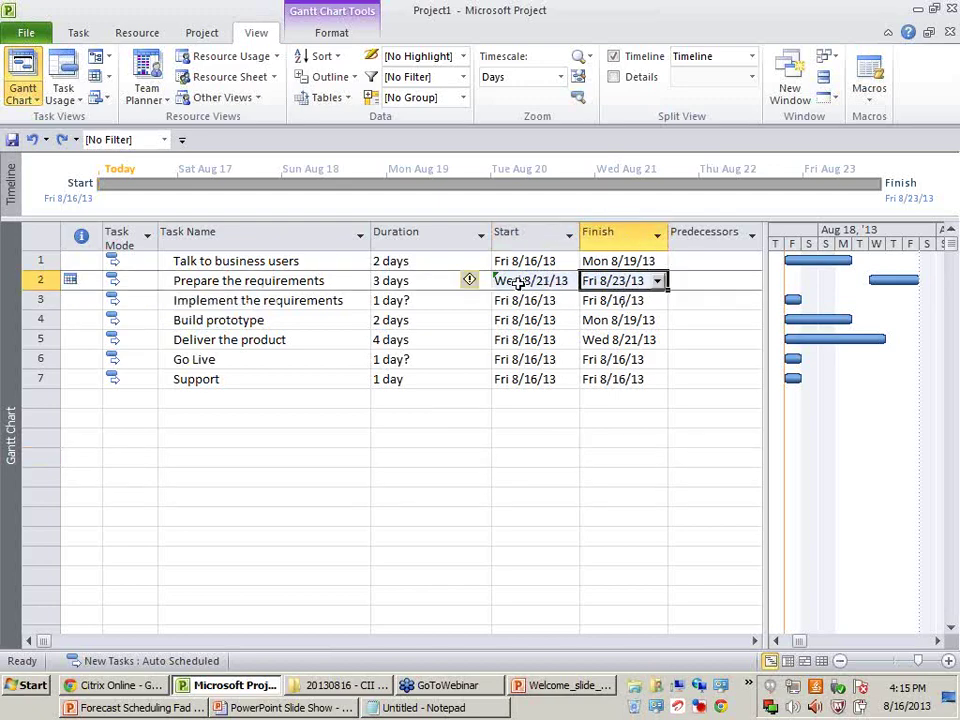
click(540, 281)
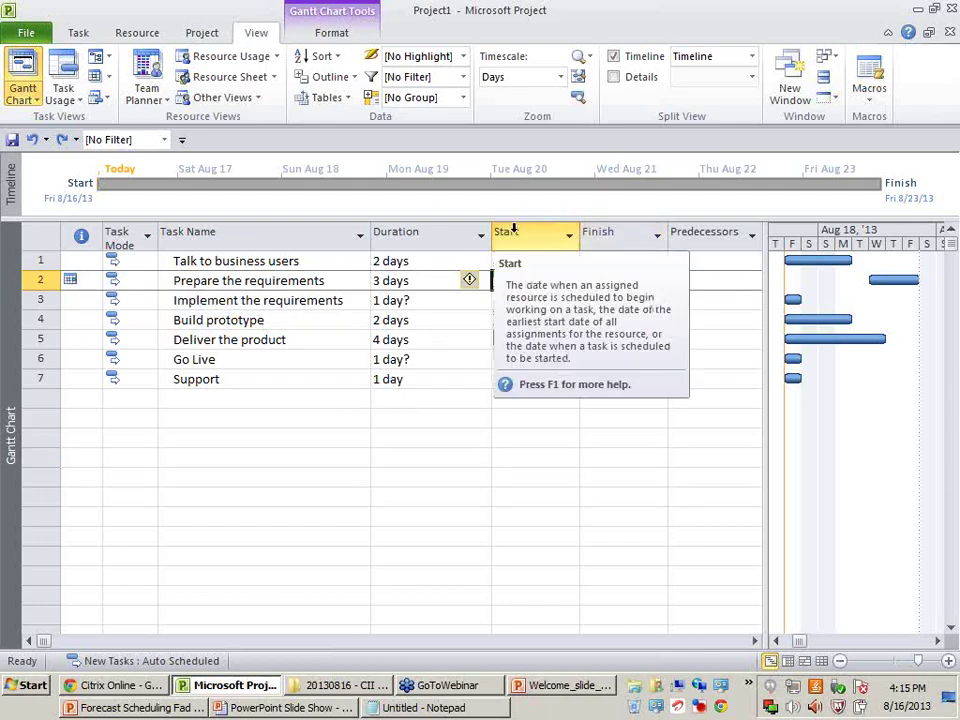
click(563, 418)
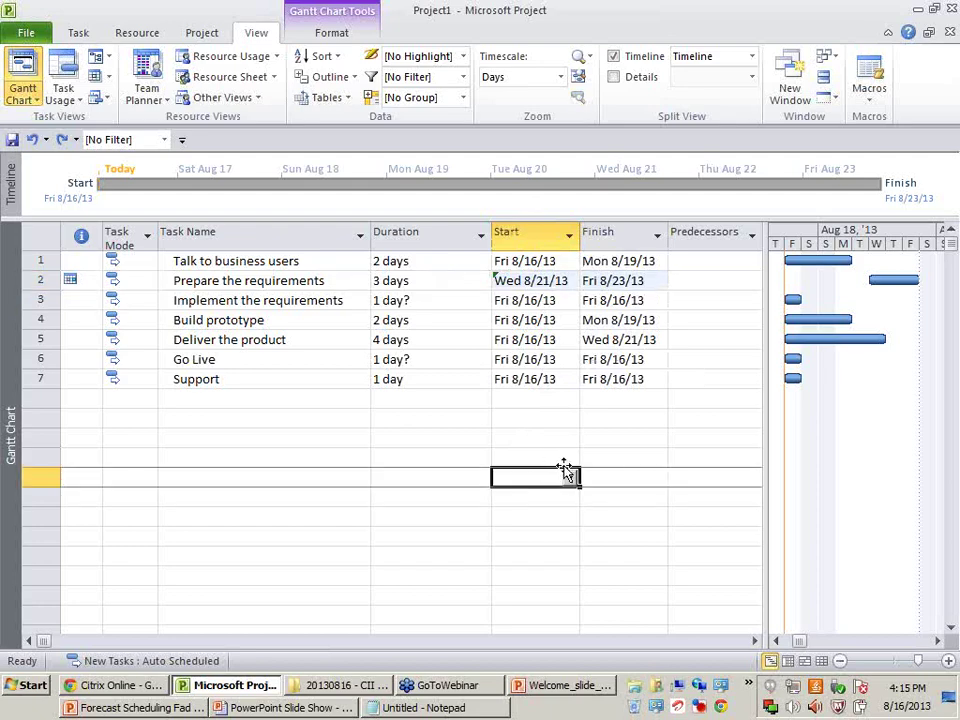
Step: Undo the start date change on the Prepare the requirements task
click(569, 469)
key(ctrl+z)
click(620, 477)
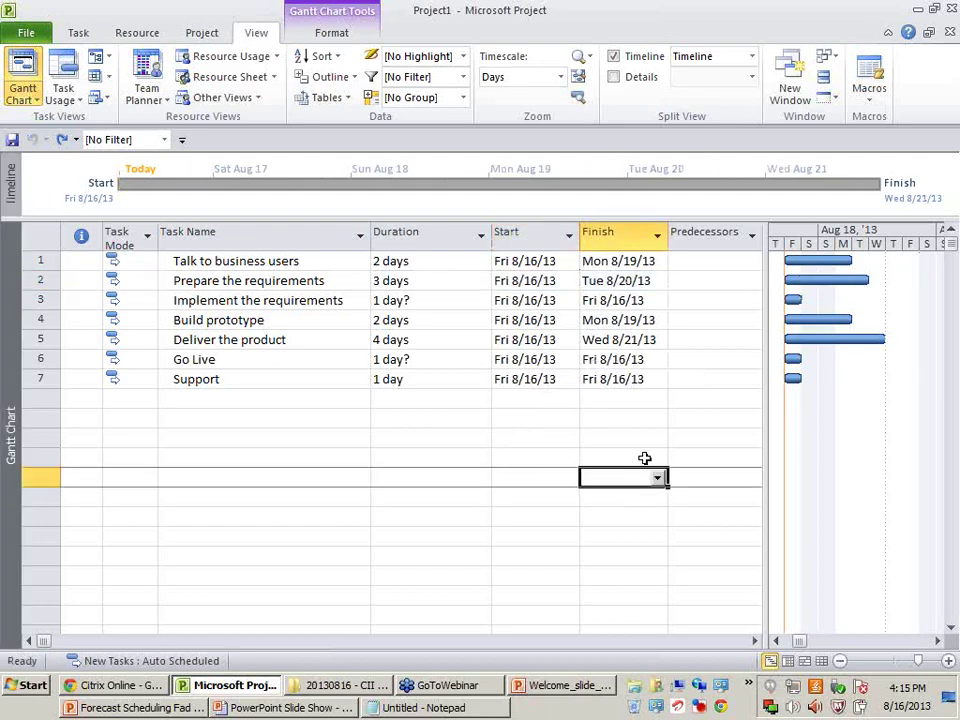
Step: Link the Prepare the requirements task to task 1 as its predecessor
click(713, 285)
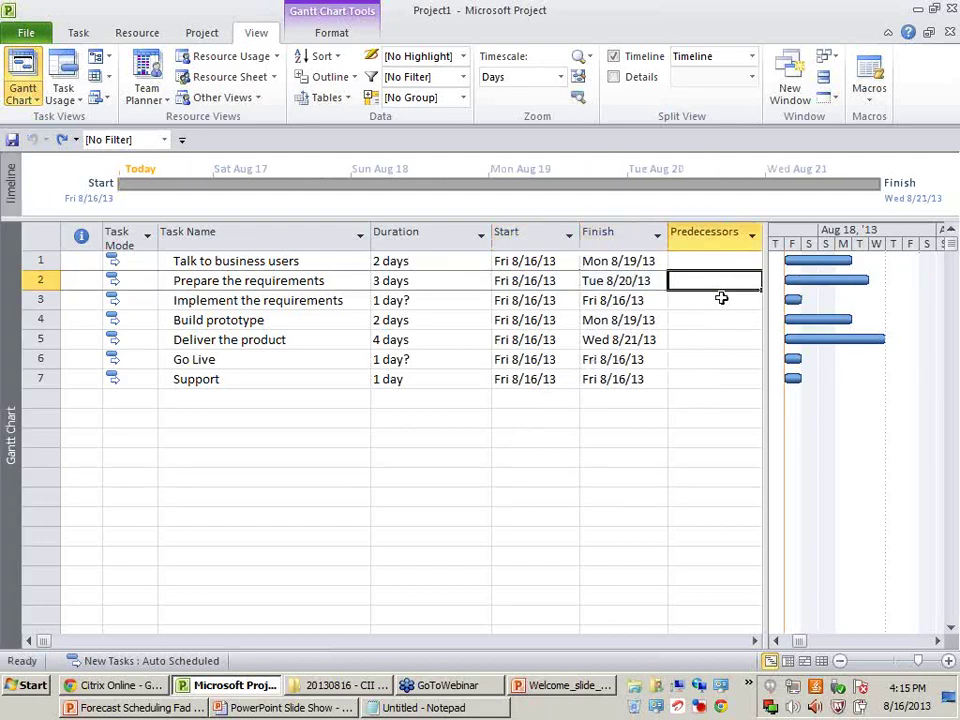
text(1)
key(Return)
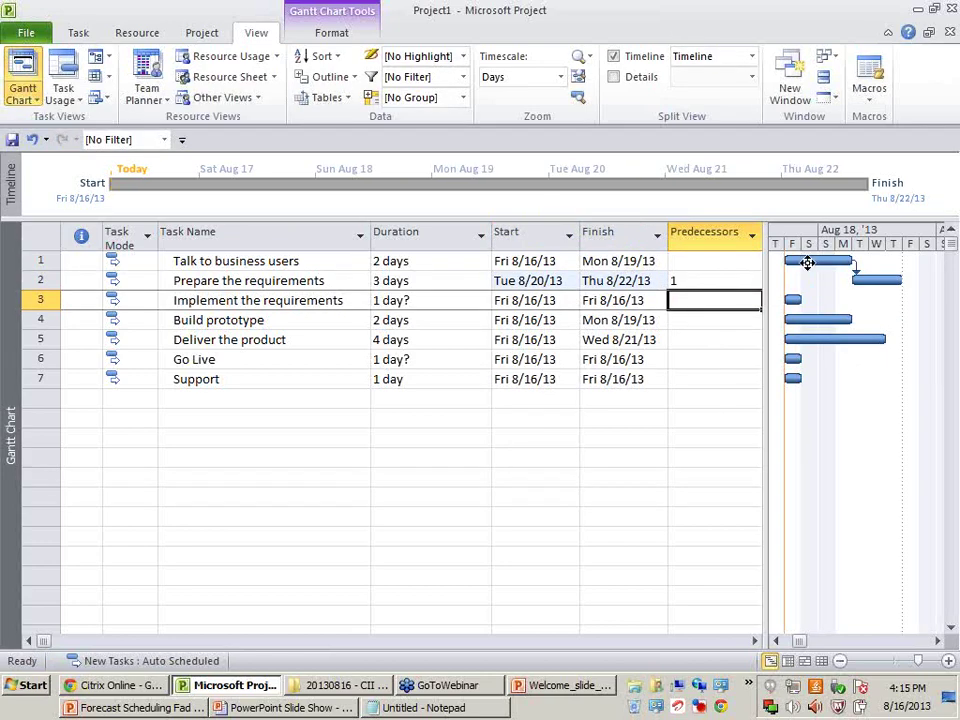
Step: Set the start date of Prepare the requirements to Wed 8/21/13, choosing to move the task and keep the link
click(564, 282)
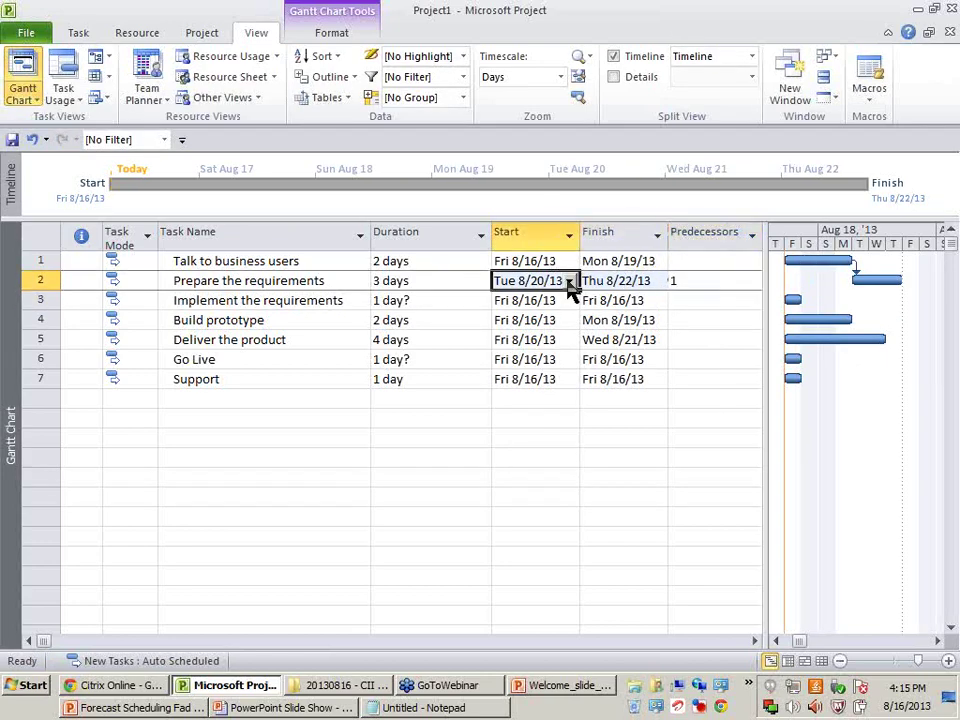
click(570, 283)
click(506, 384)
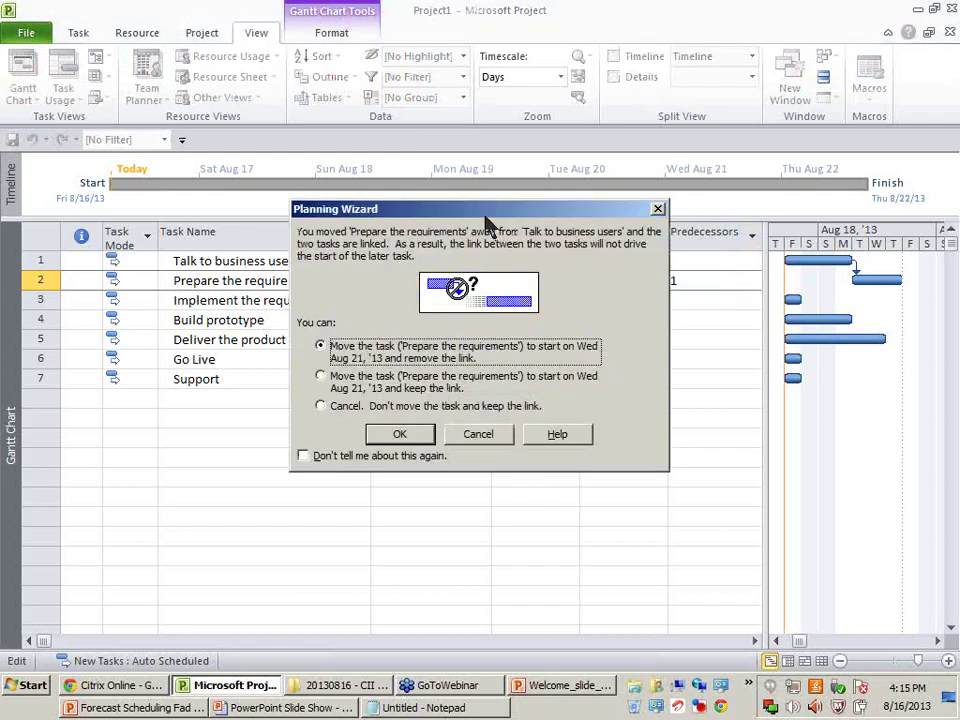
drag(487, 222, 449, 372)
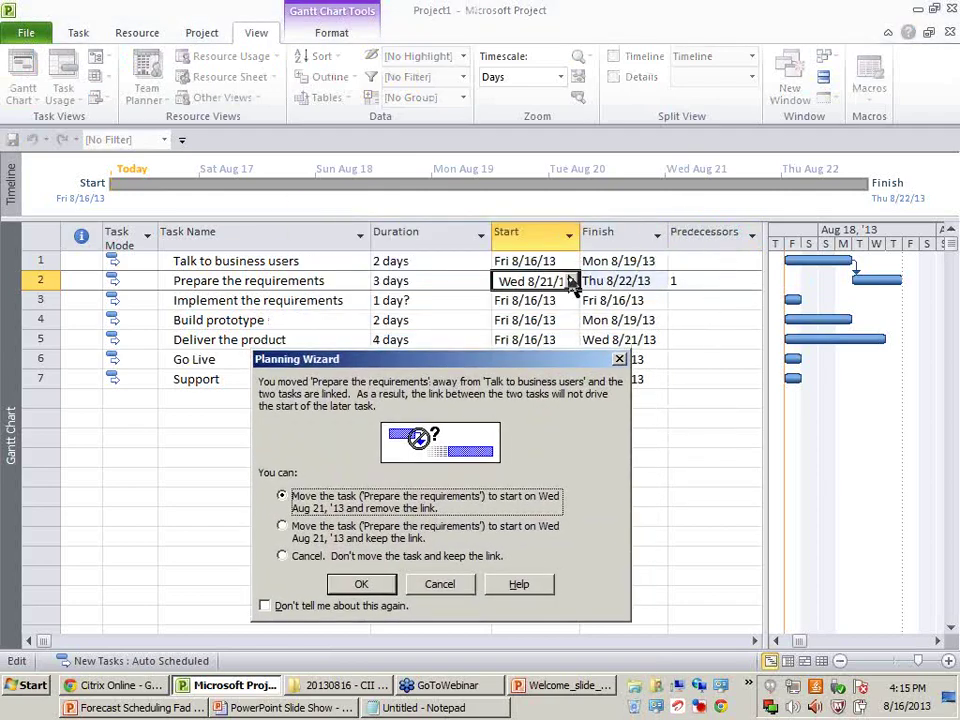
drag(432, 368, 458, 313)
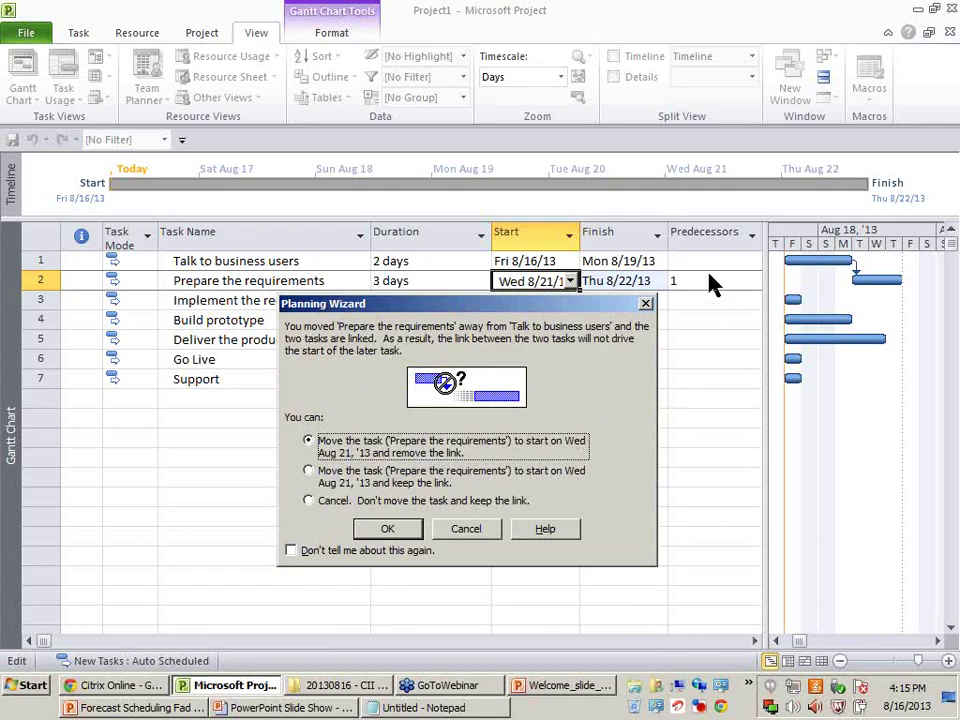
click(382, 484)
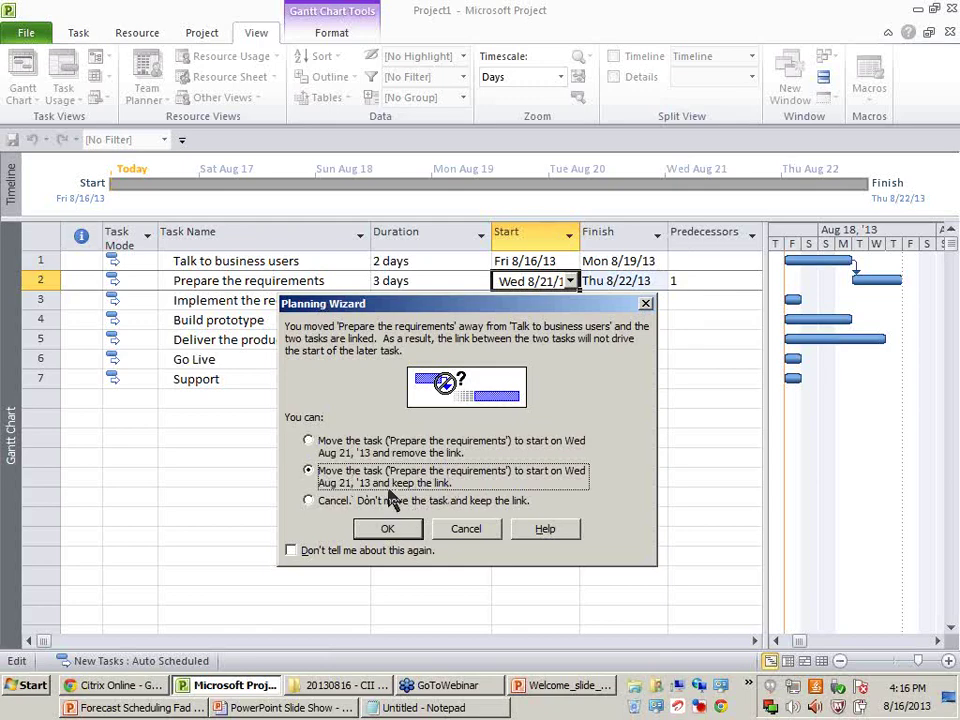
click(403, 532)
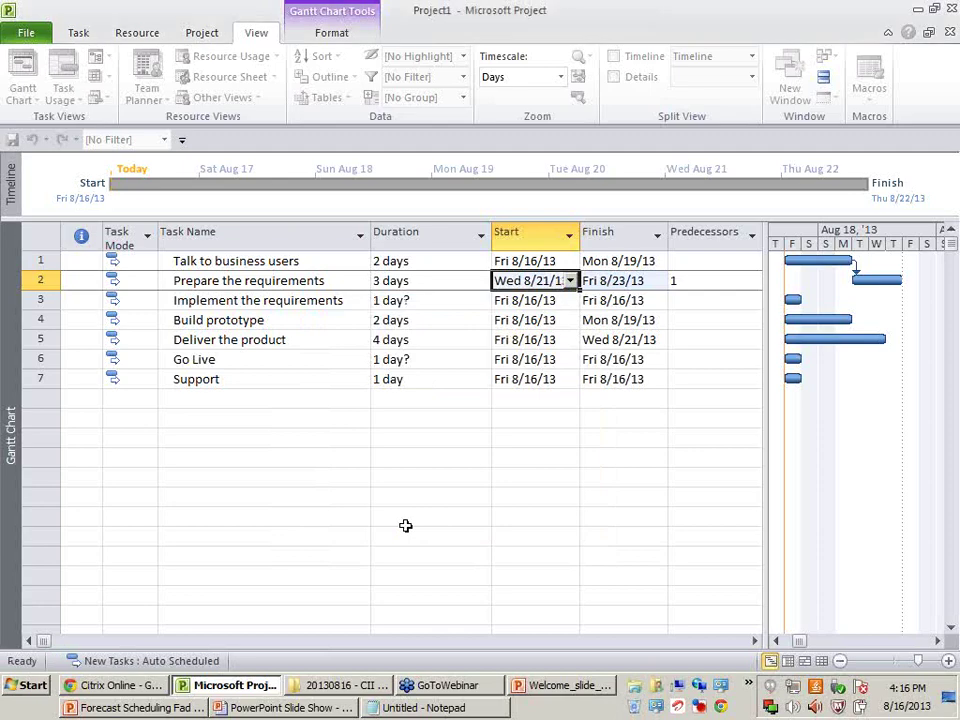
click(566, 528)
Step: Compare the predecessor and start date of Prepare the requirements with the finish date of Talk to business users
click(686, 280)
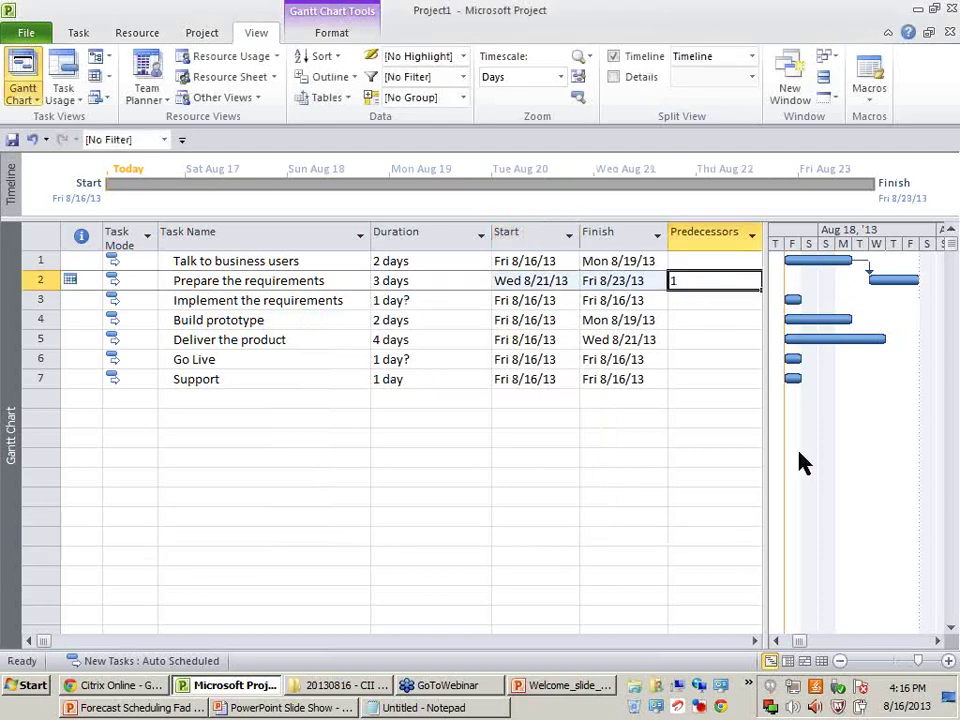
click(214, 279)
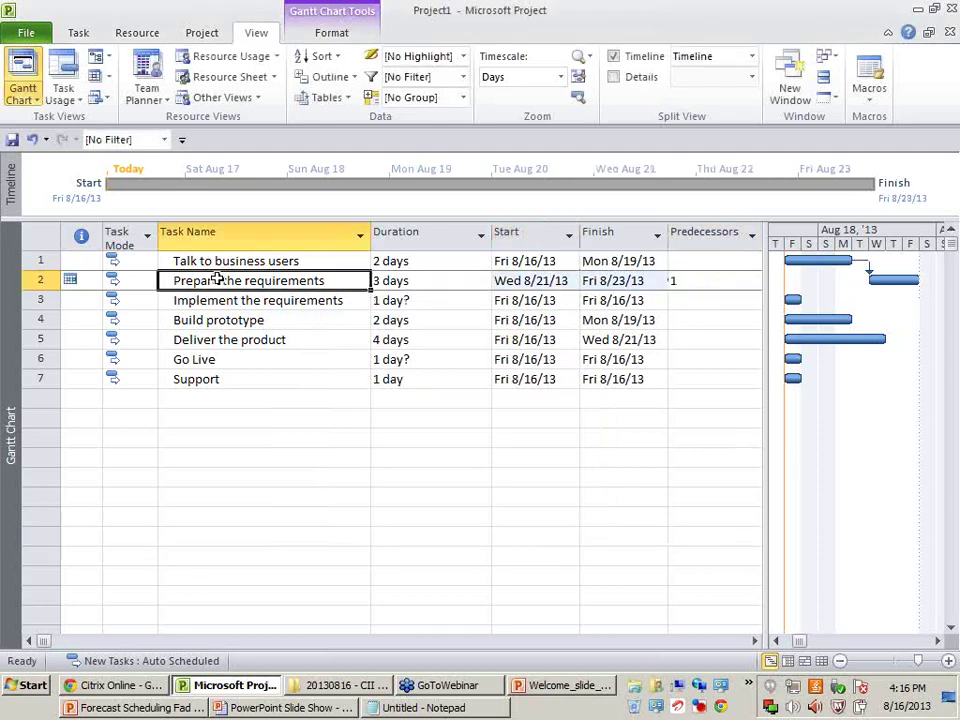
click(528, 281)
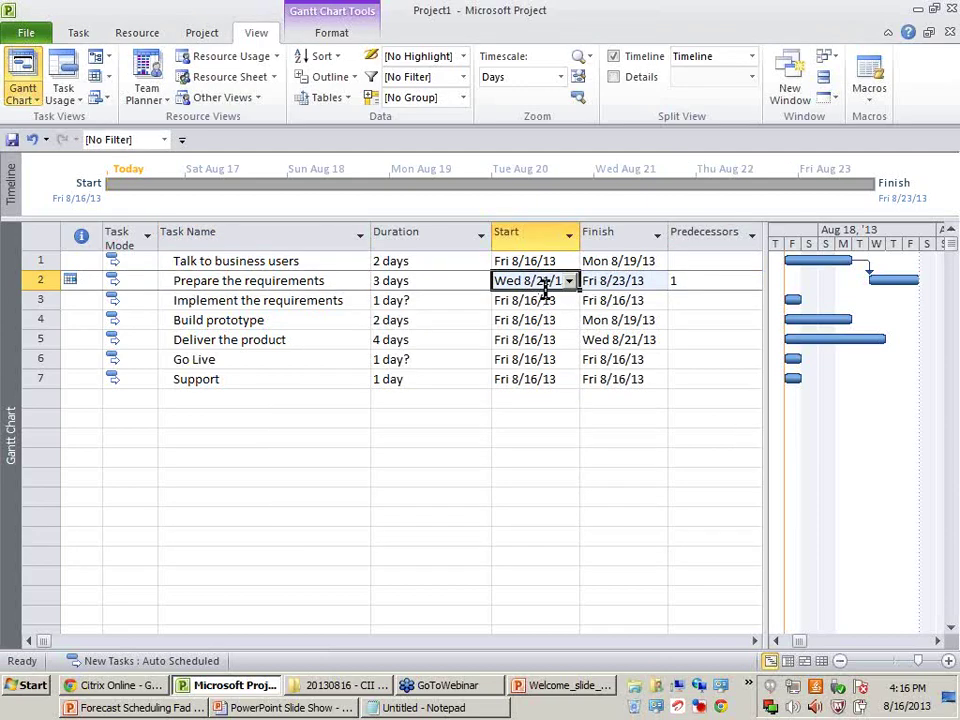
click(514, 506)
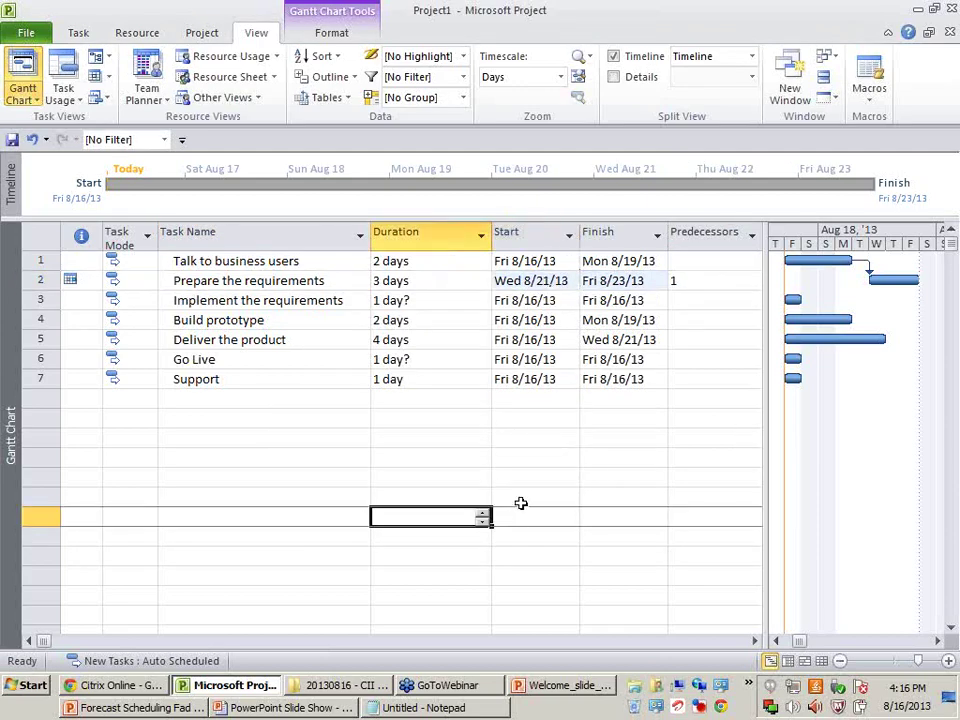
click(648, 261)
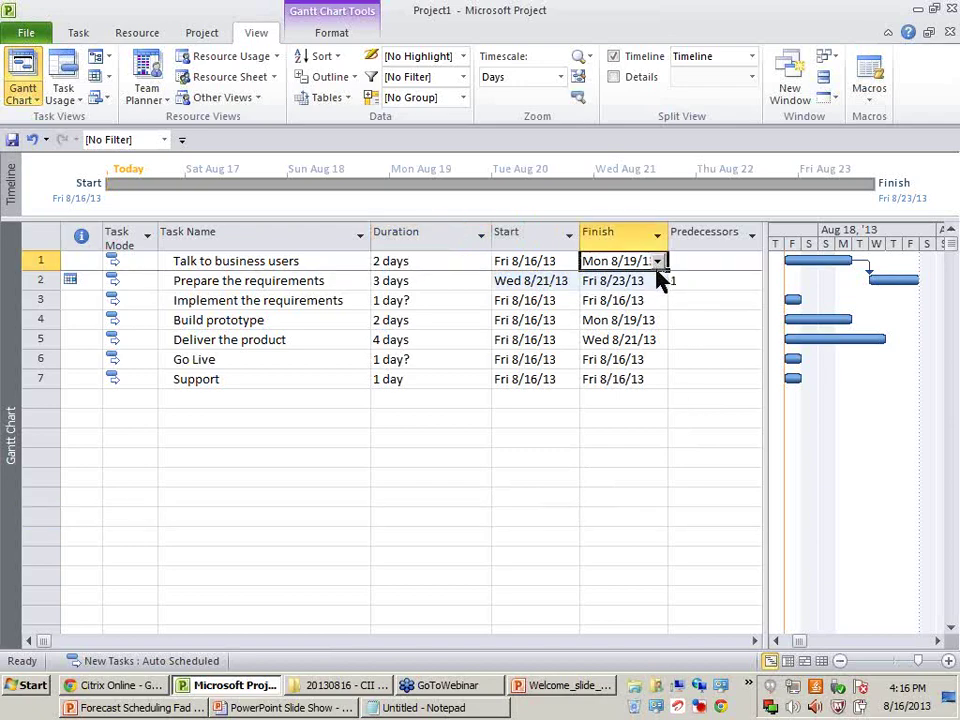
click(522, 278)
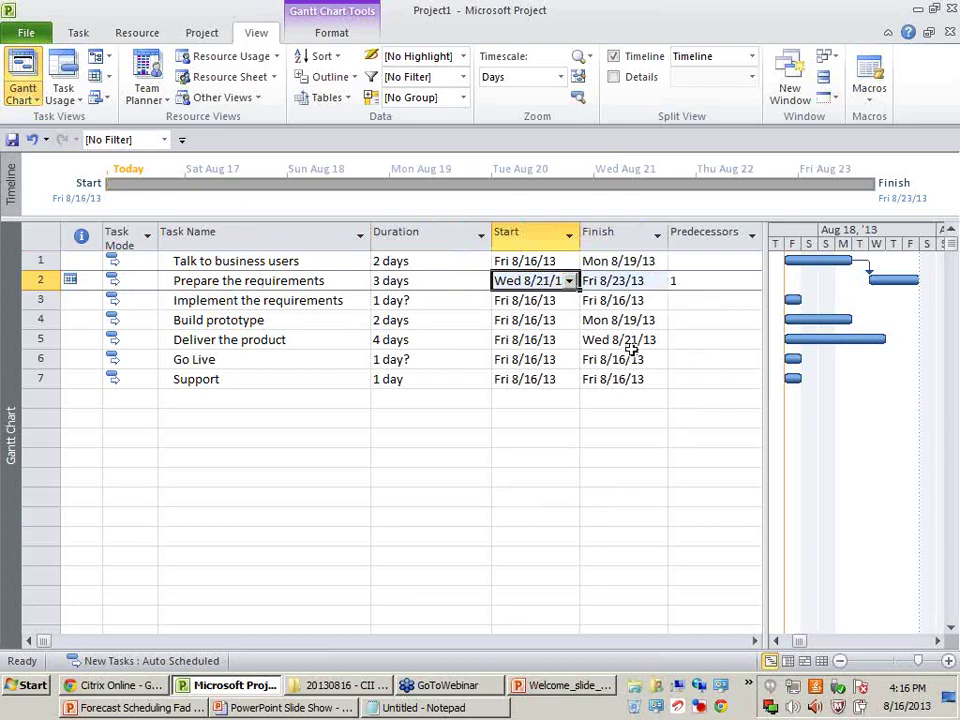
click(430, 457)
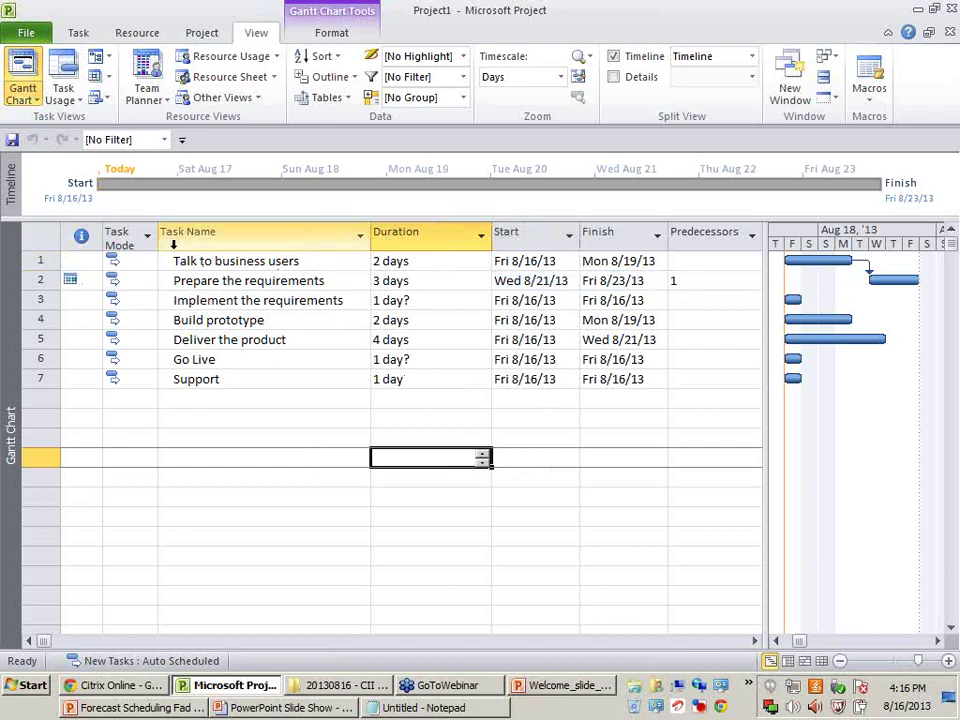
Step: Open the task information of Prepare the requirements and choose Must Start On as its constraint type
double_click(249, 281)
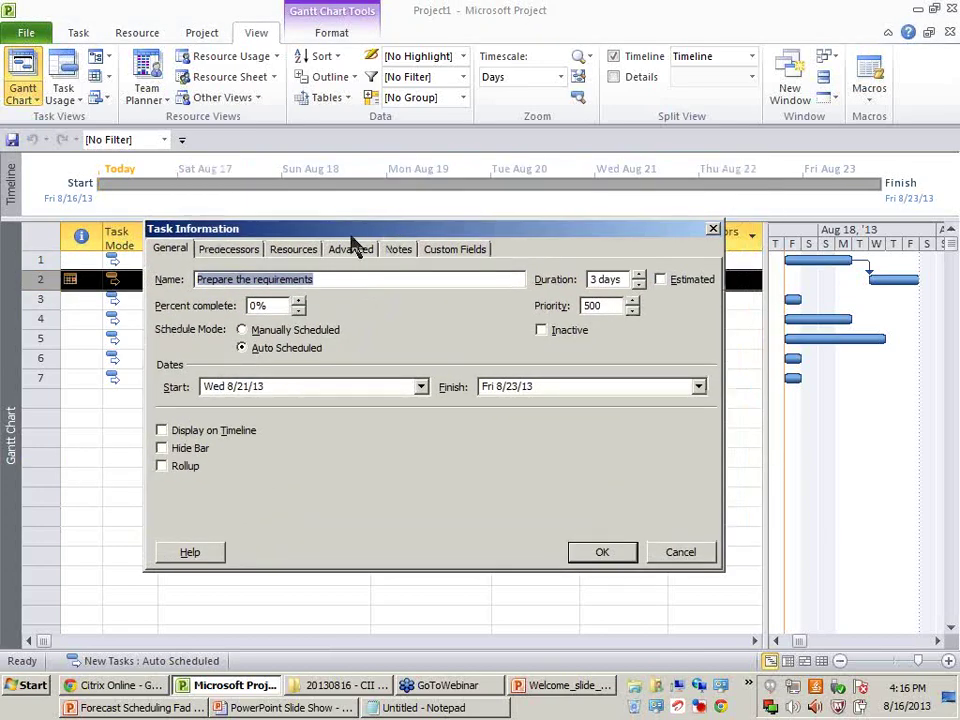
click(350, 250)
click(350, 250)
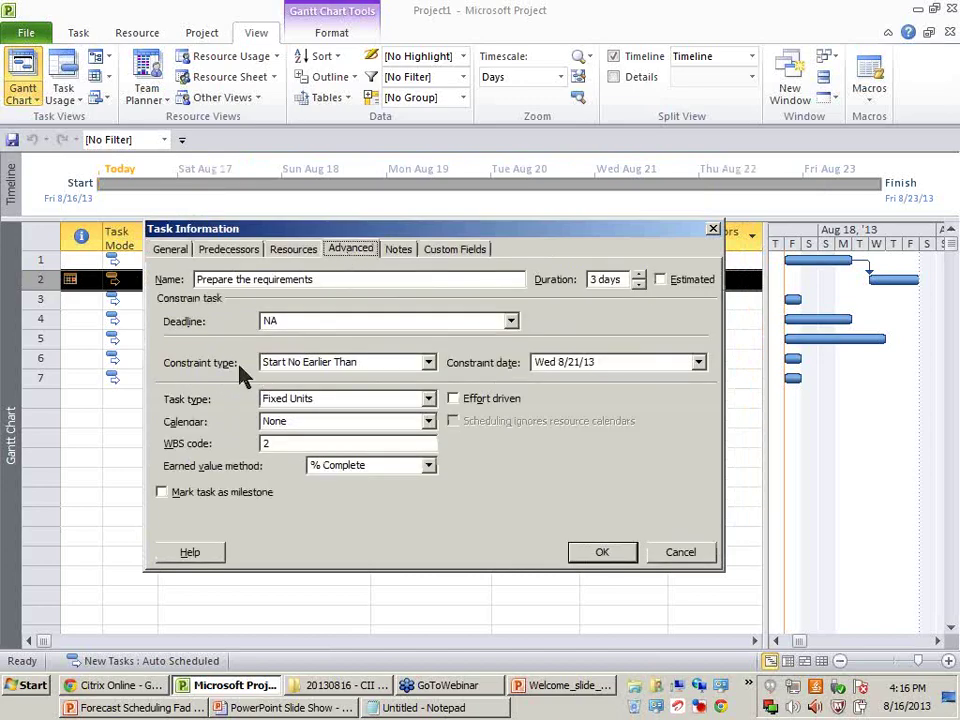
click(318, 363)
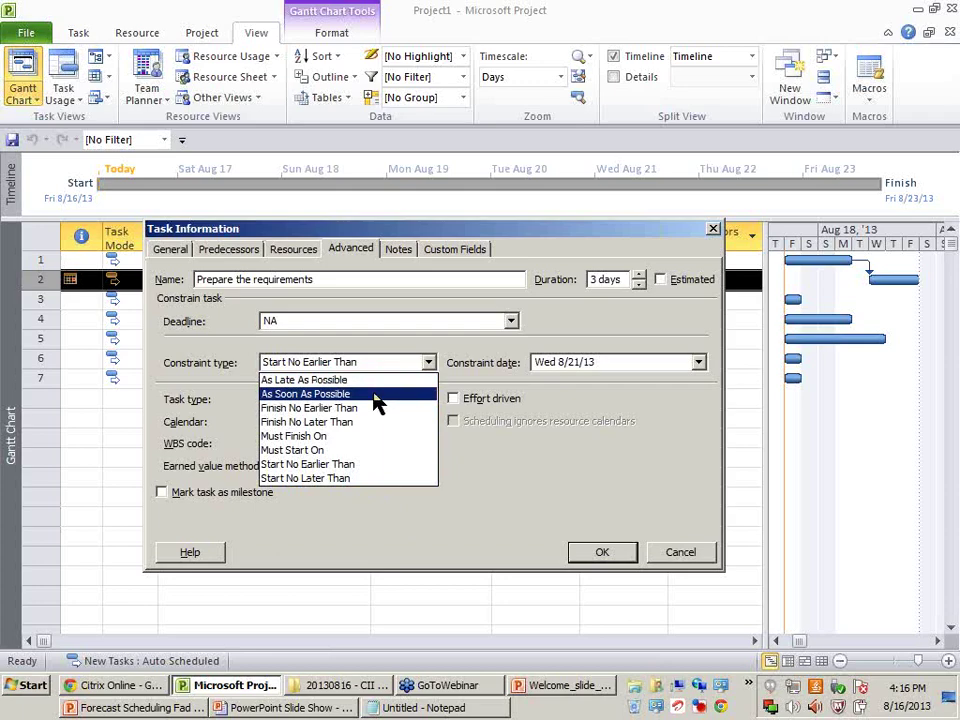
click(378, 453)
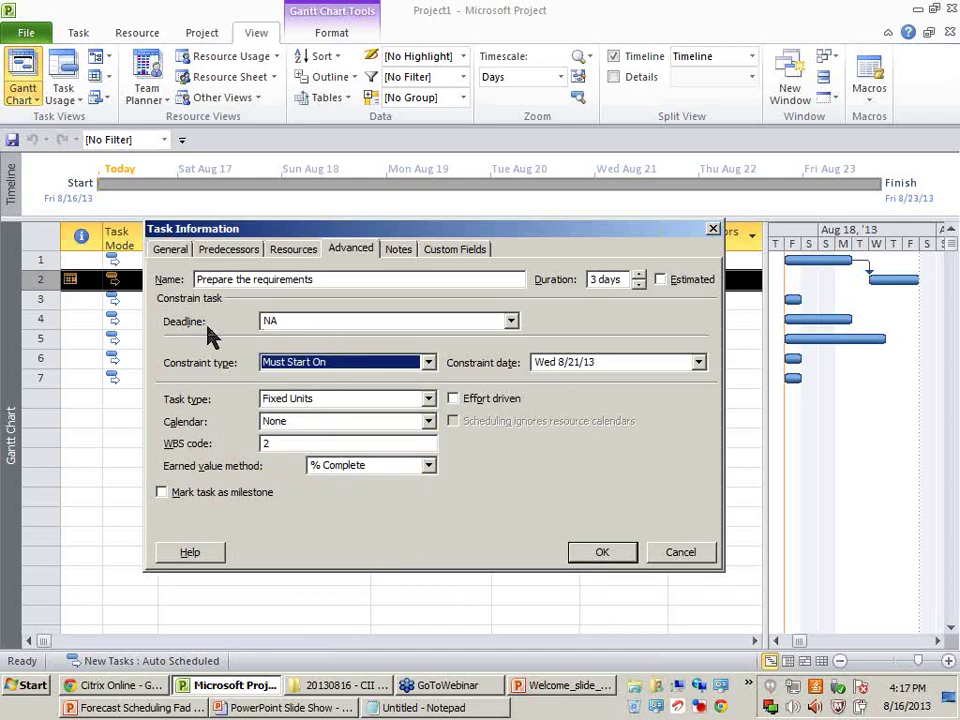
click(345, 362)
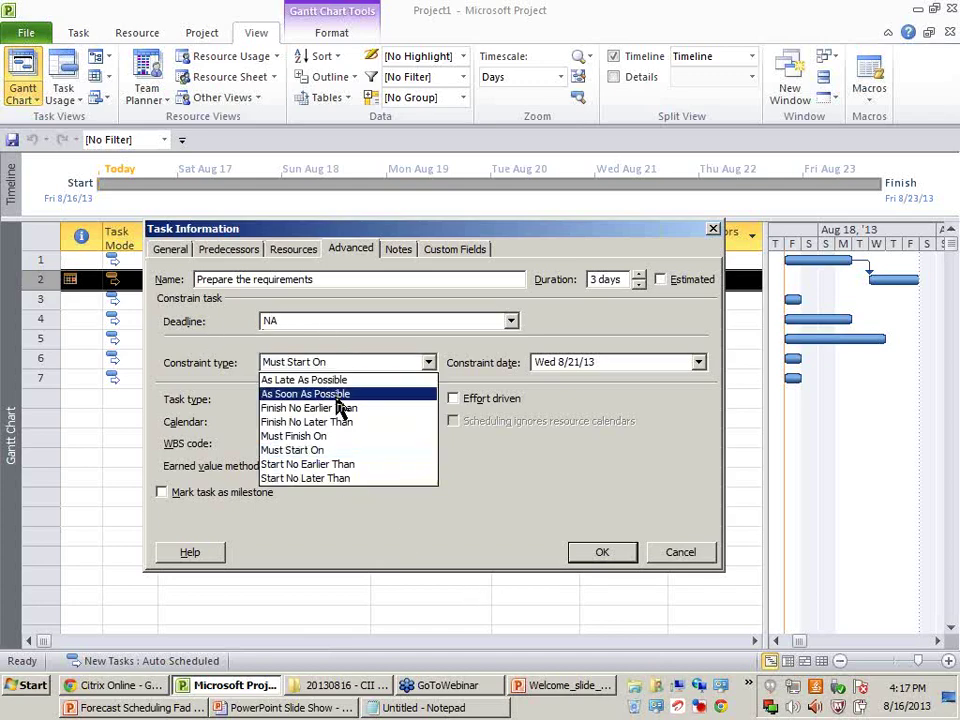
click(336, 460)
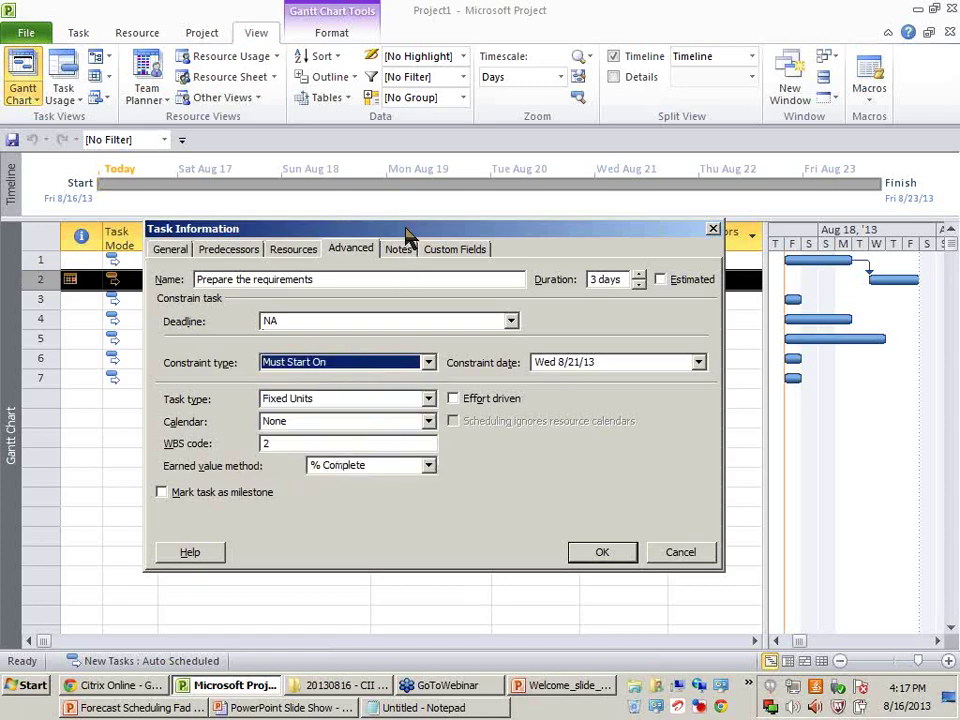
Step: Apply the constraint to Prepare the requirements, continuing with Must Start On despite the possible conflict, and check the task's constraint indicator
drag(408, 228, 413, 410)
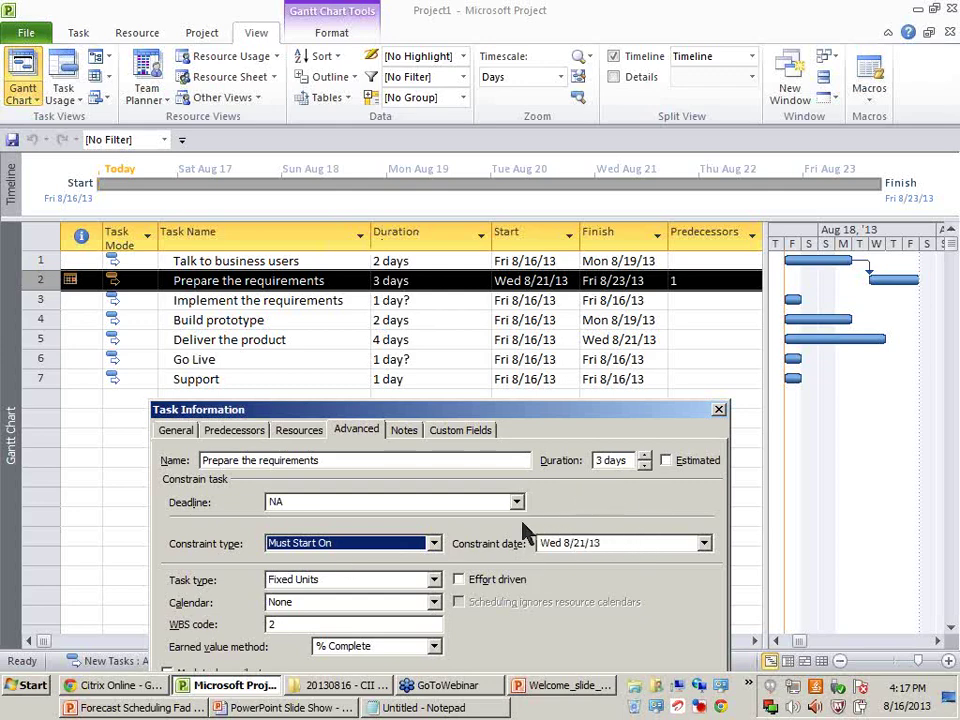
drag(551, 416, 546, 299)
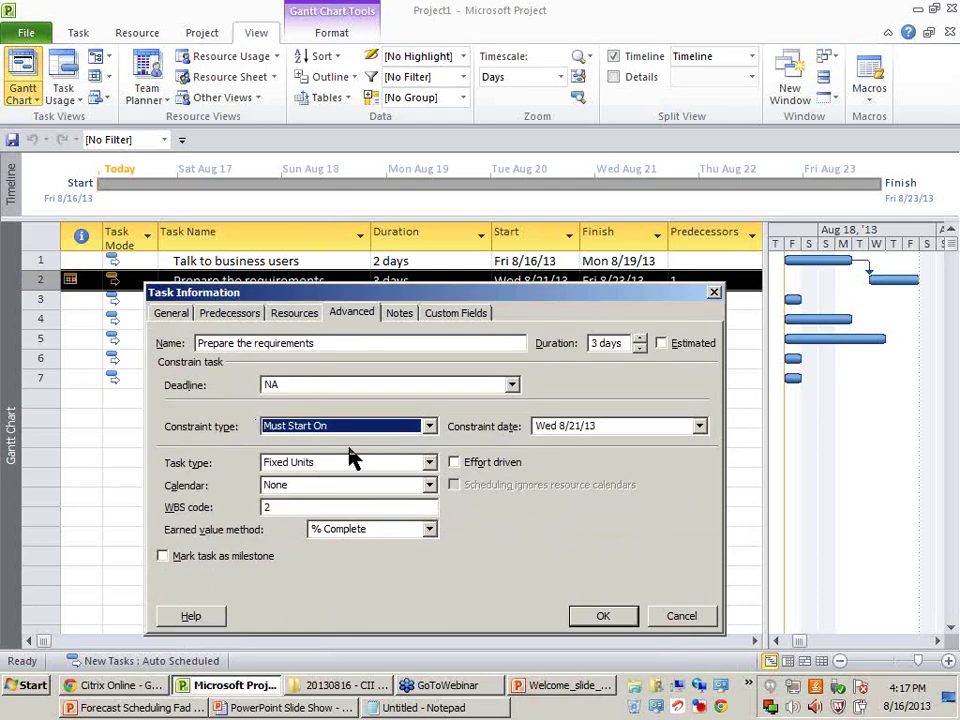
click(603, 620)
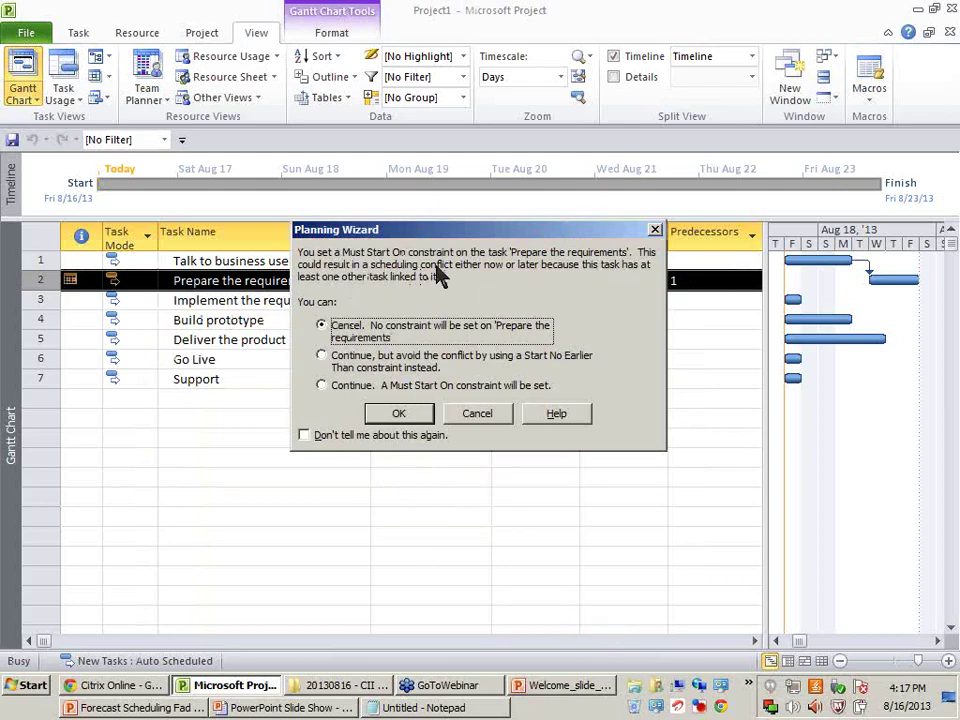
click(358, 388)
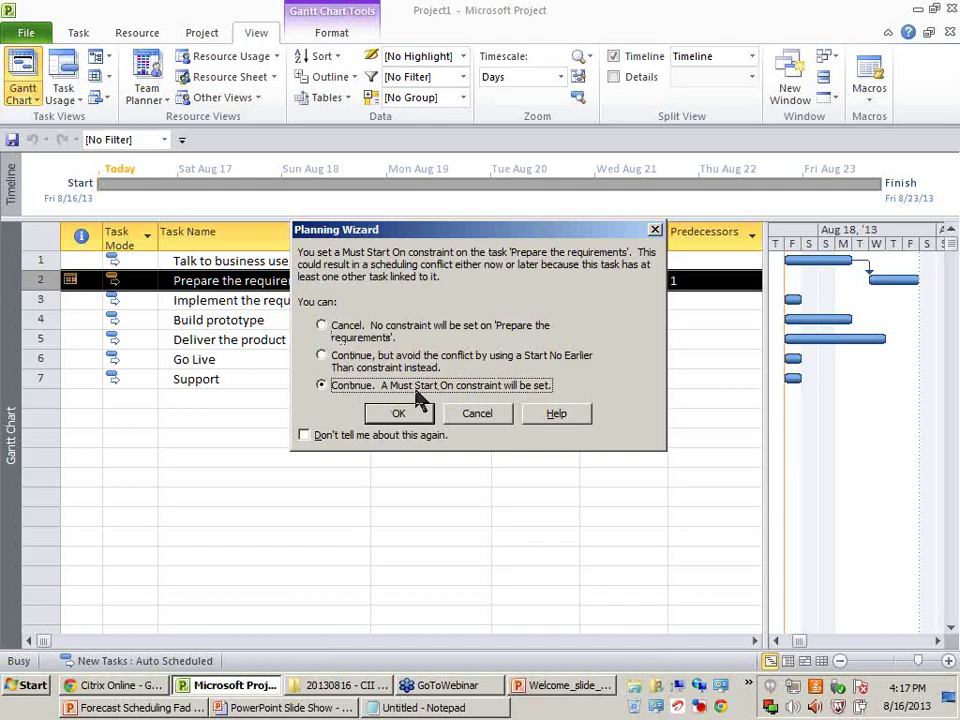
click(399, 416)
click(424, 498)
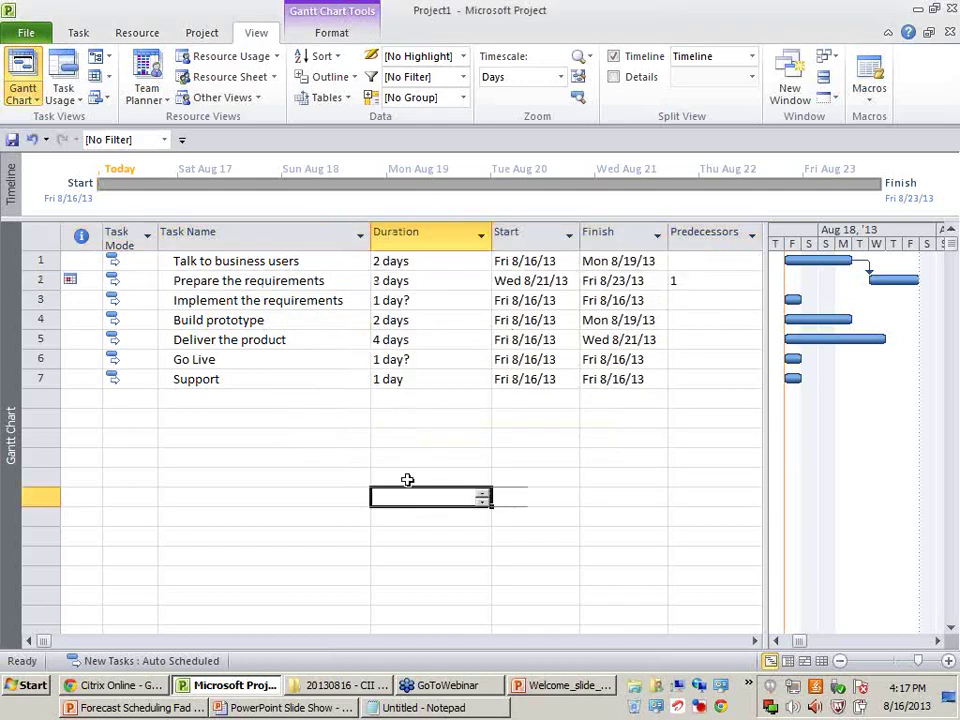
click(191, 281)
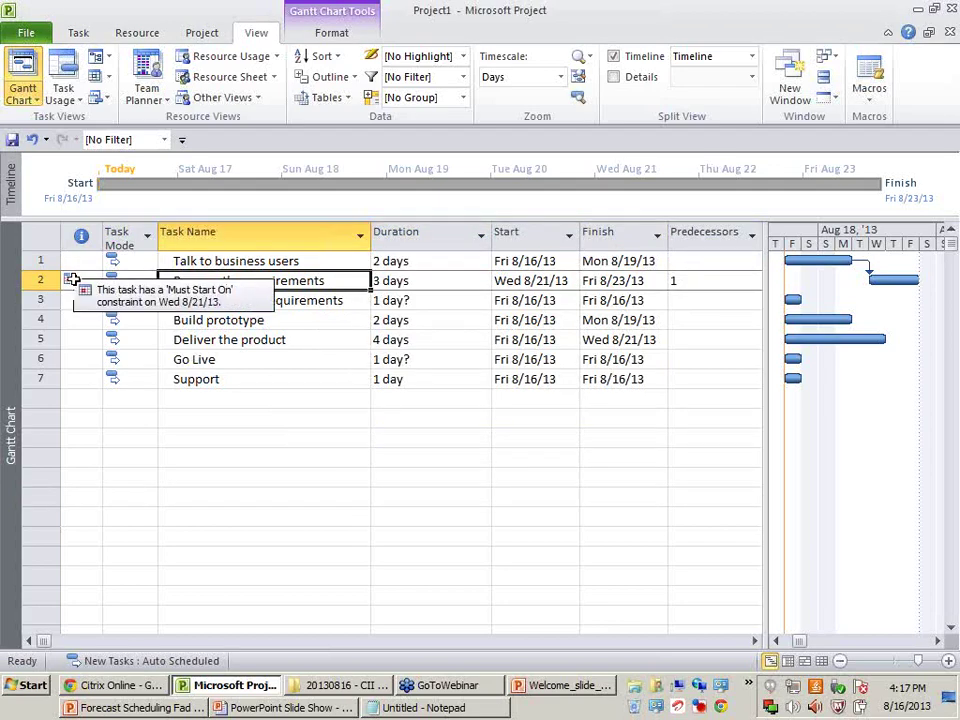
mouse_move(71, 287)
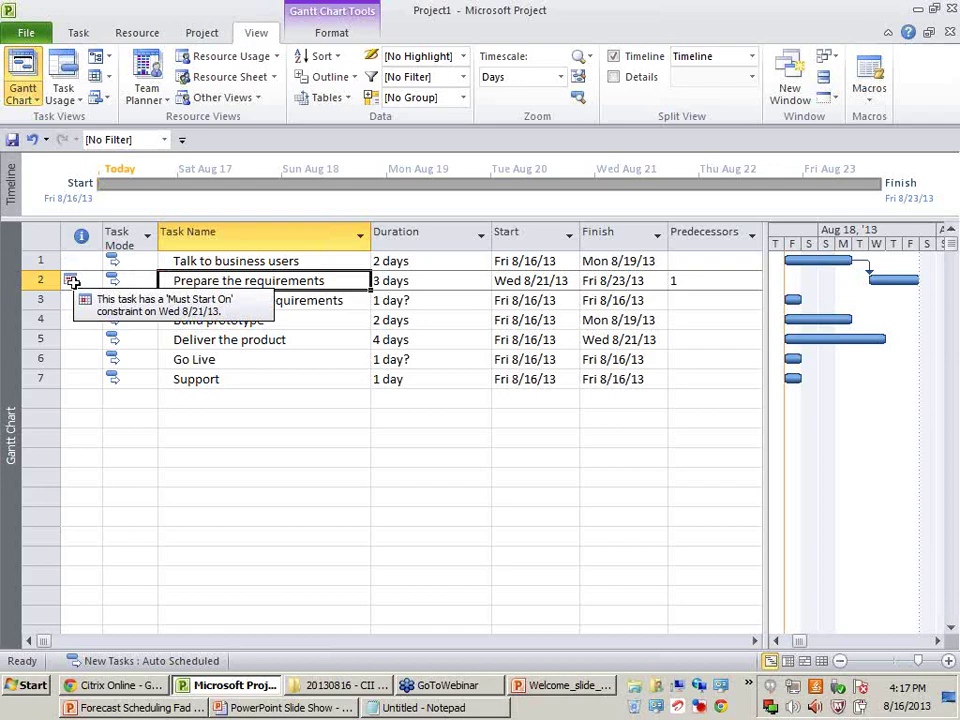
click(315, 422)
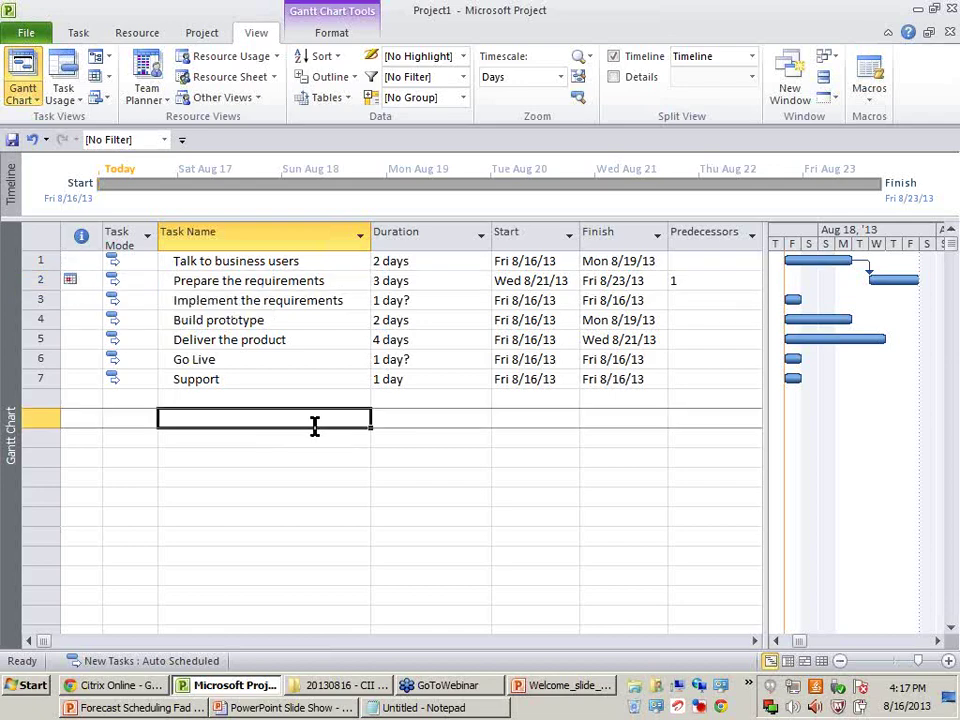
Step: Set the duration of Talk to business users to 4 days and check the predecessor and dates of Prepare the requirements
click(258, 260)
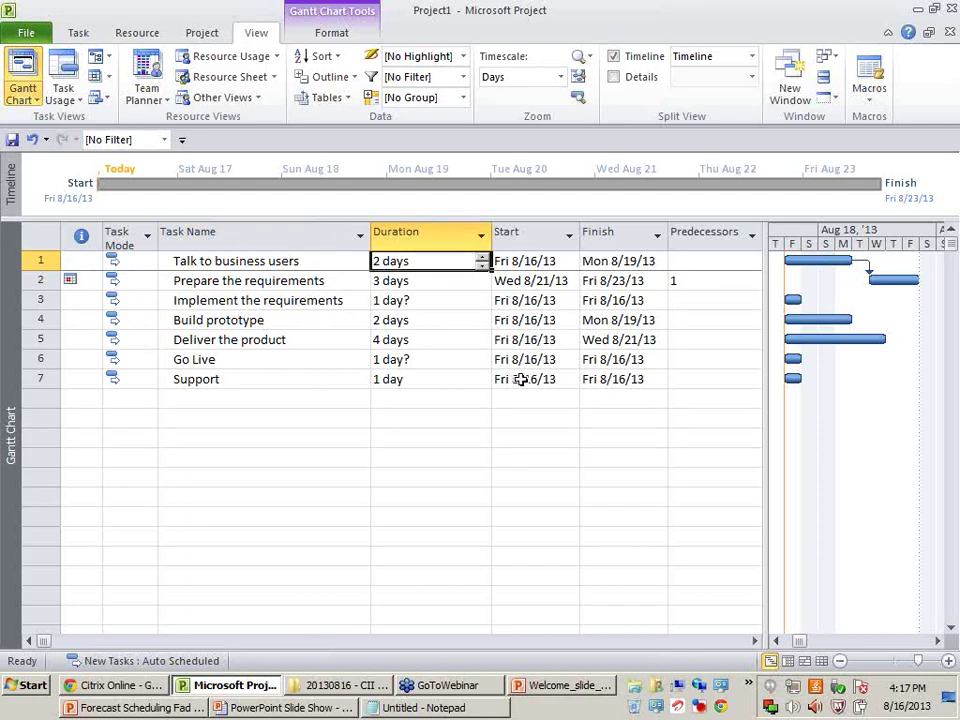
text(4)
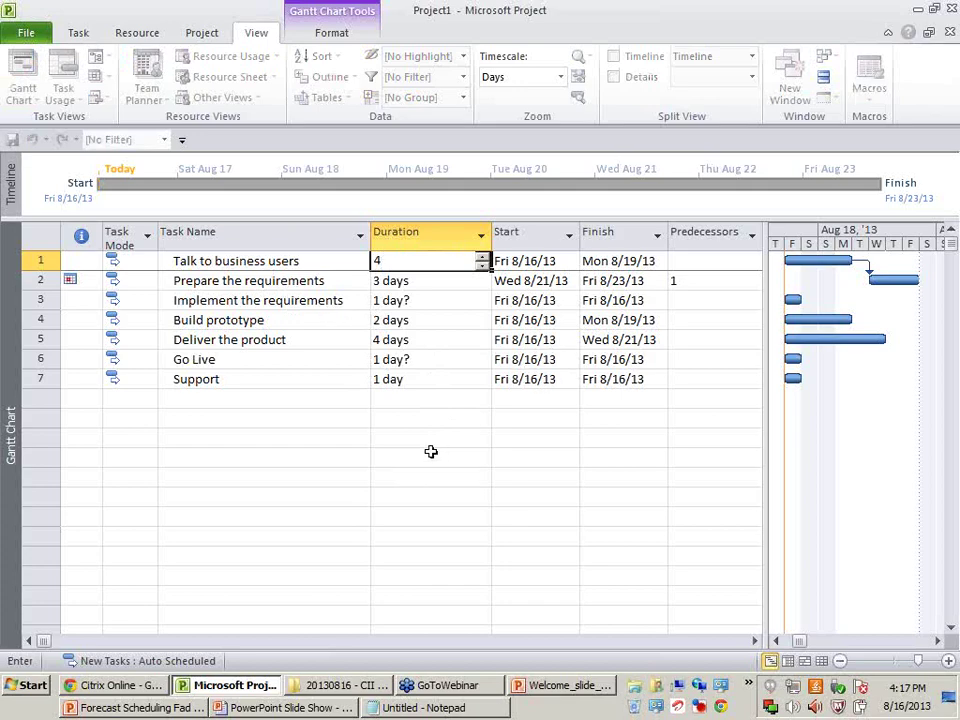
click(285, 435)
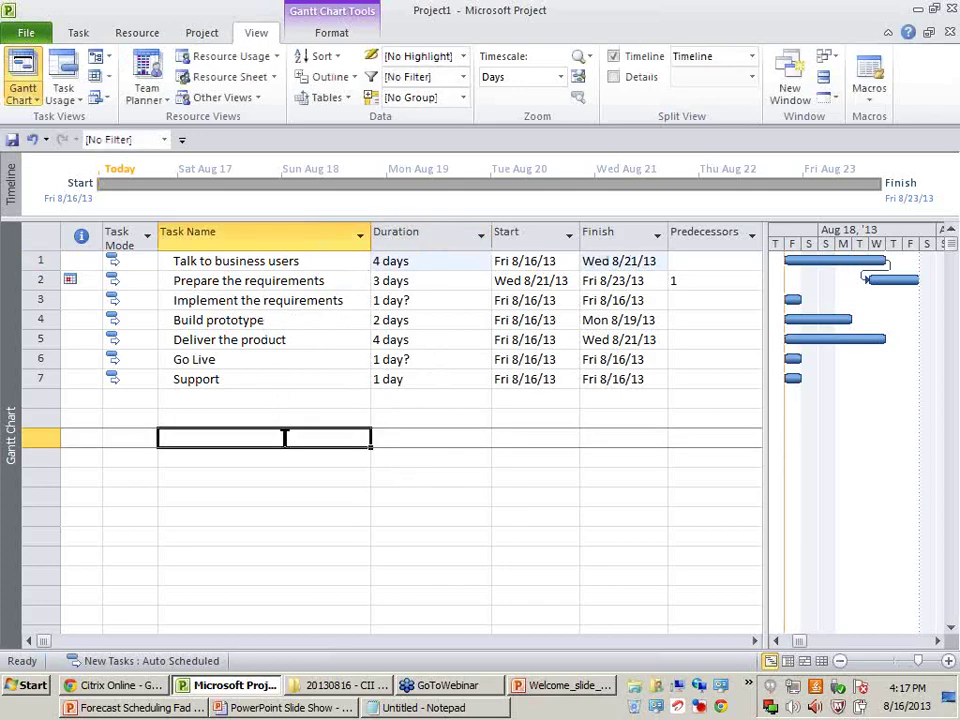
click(307, 281)
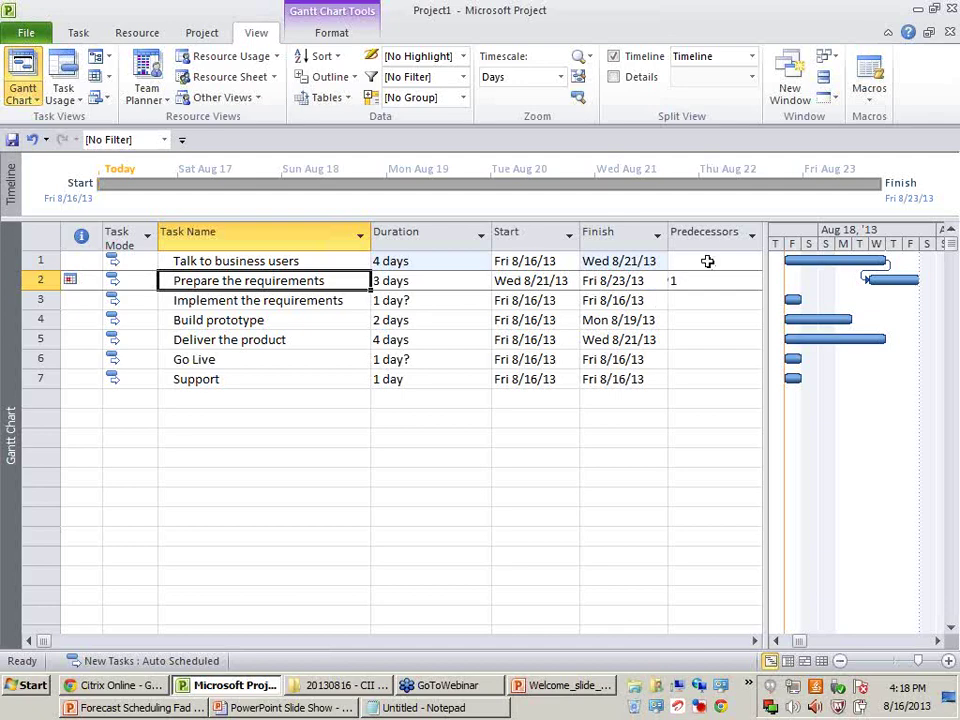
click(712, 231)
click(743, 471)
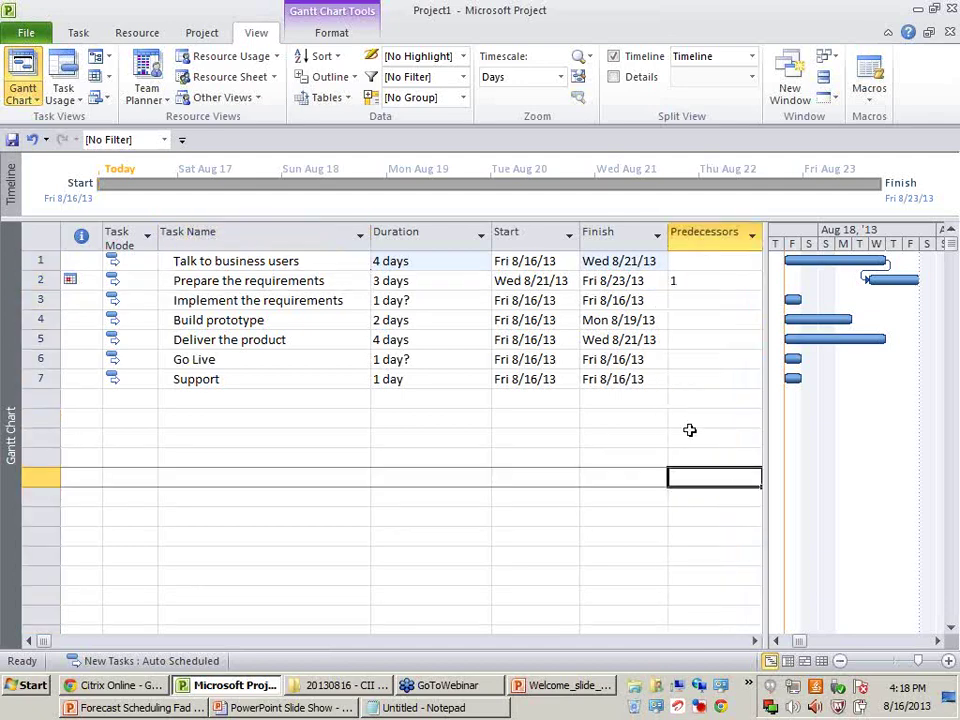
click(530, 281)
key(Right)
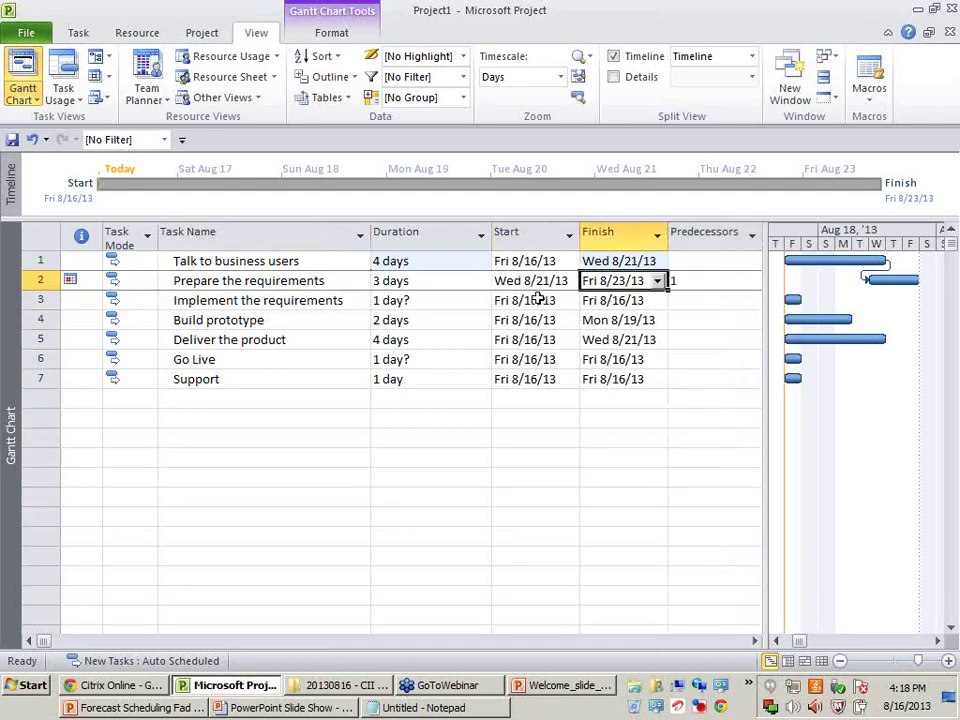
Step: Undo the duration change of Talk to business users and the Must Start On constraint of Prepare the requirements
click(538, 299)
click(588, 320)
key(ctrl+z)
key(ctrl+z)
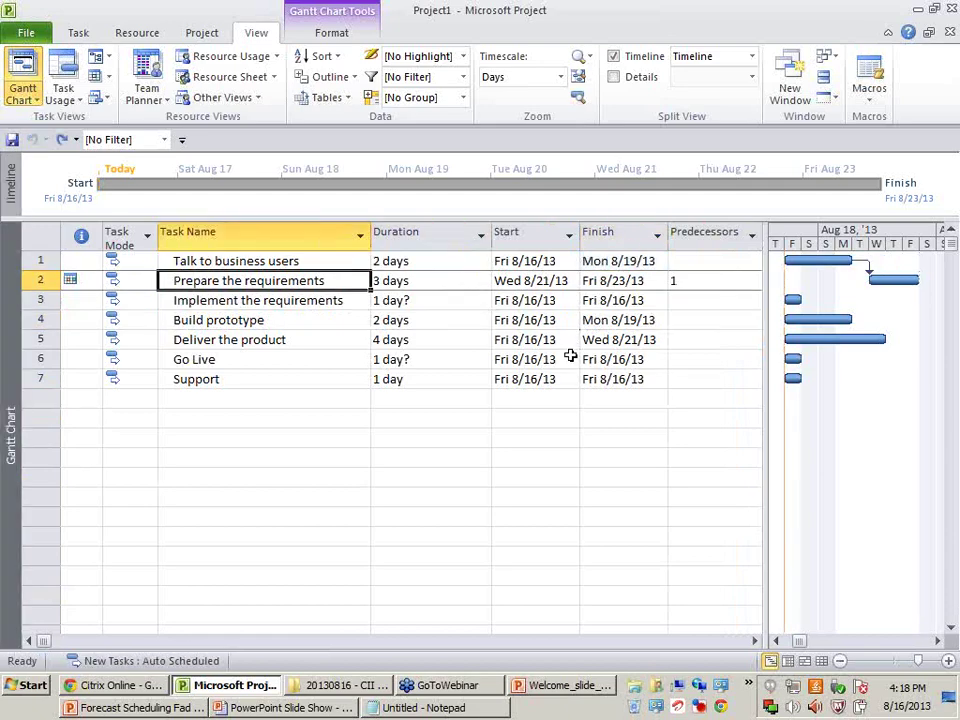
Step: Switch to the slide show to review the slide on keeping promised dates, and return to the schedule in Microsoft Project
key(alt+Tab)
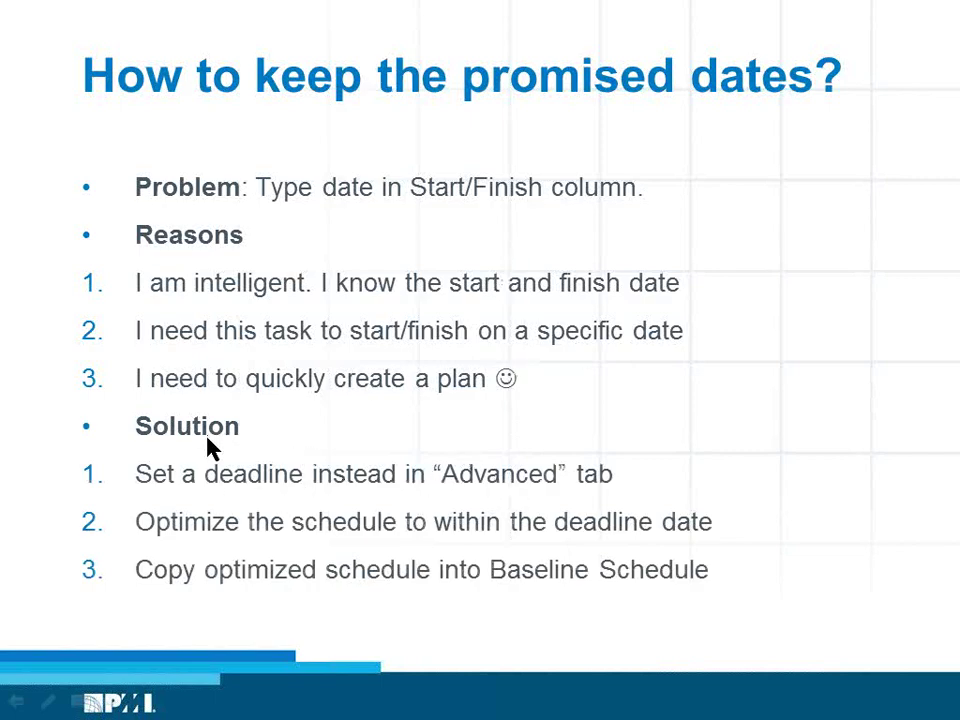
key(alt+Tab)
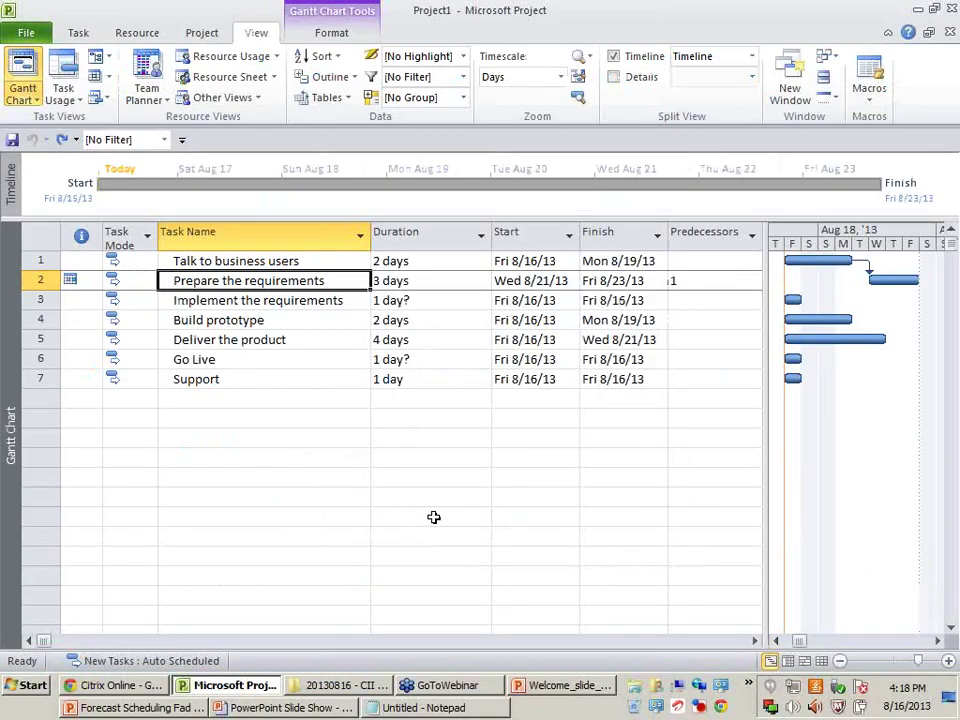
click(708, 286)
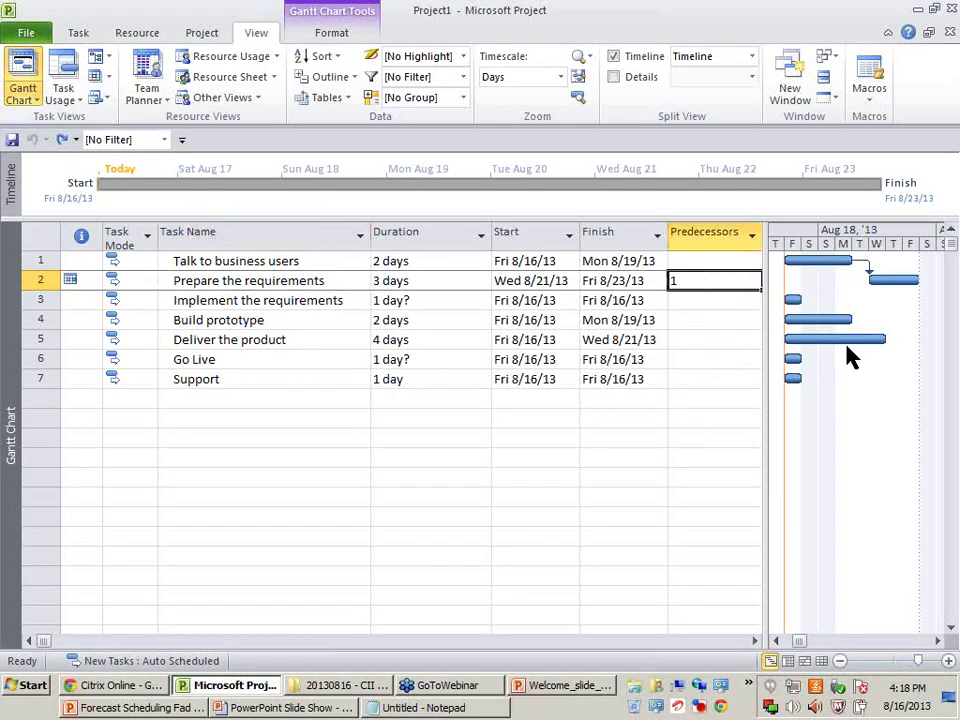
Step: Set the constraint type of Prepare the requirements to As Soon As Possible in its task information
double_click(303, 283)
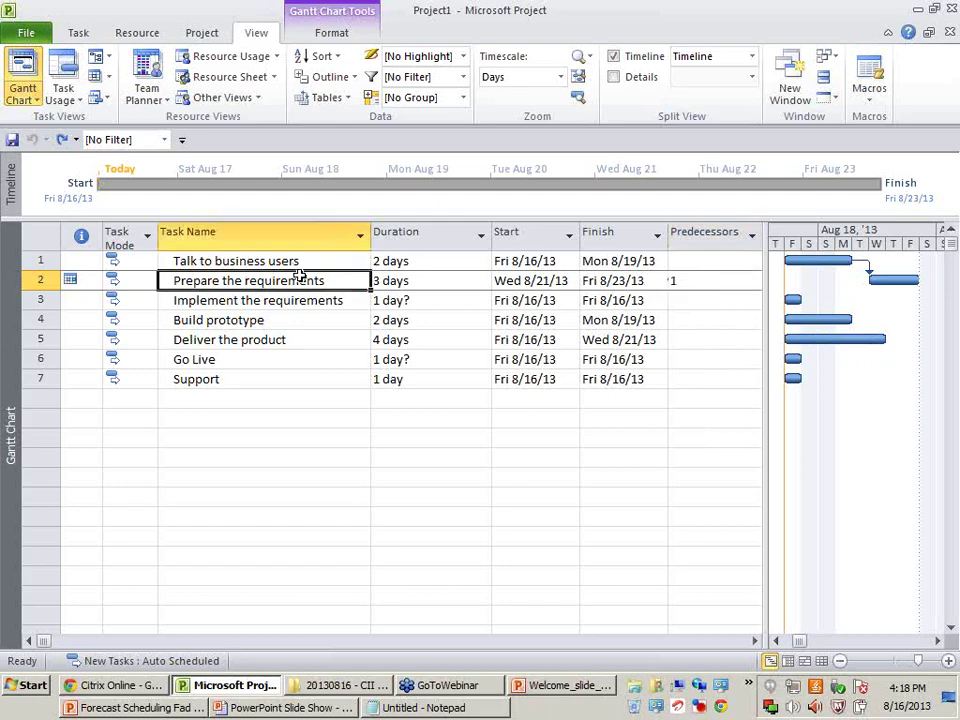
click(435, 302)
scroll(435, 330, up, 1)
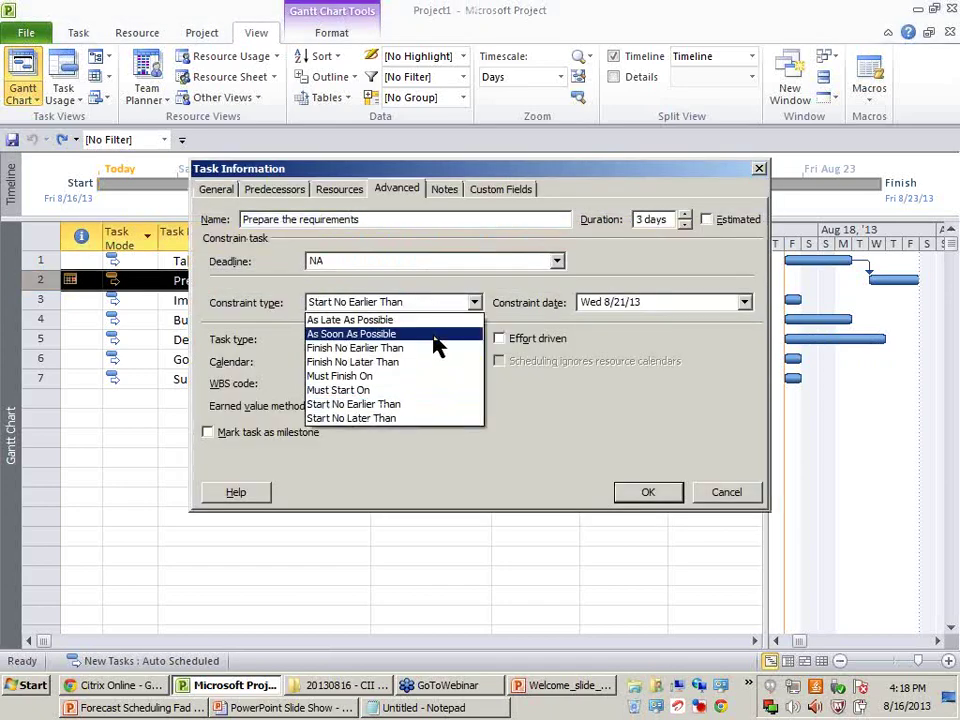
click(431, 333)
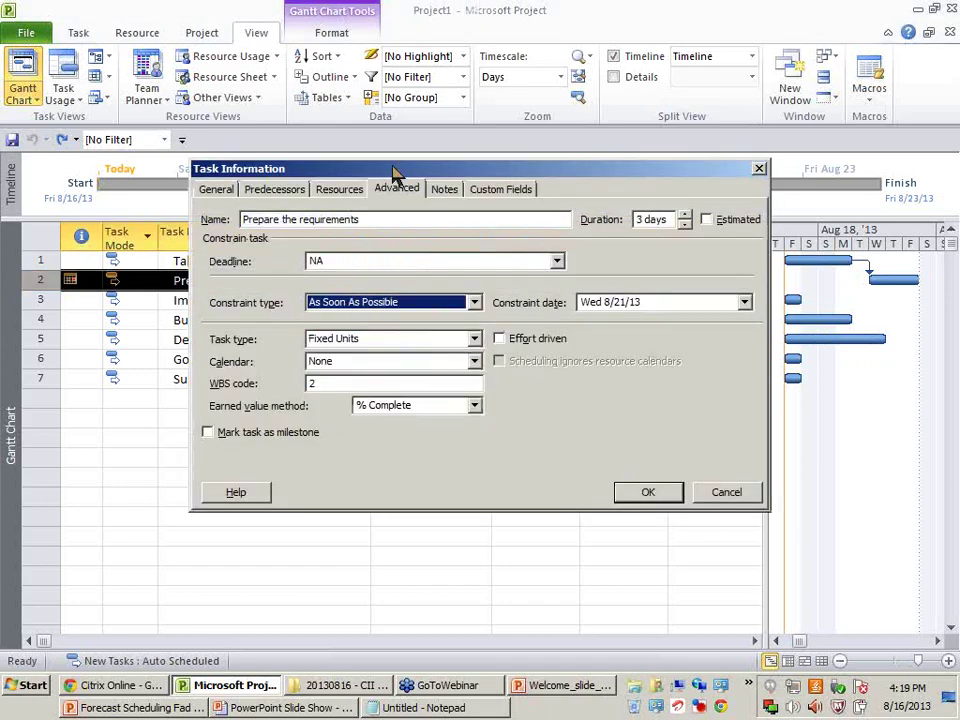
drag(400, 172, 365, 336)
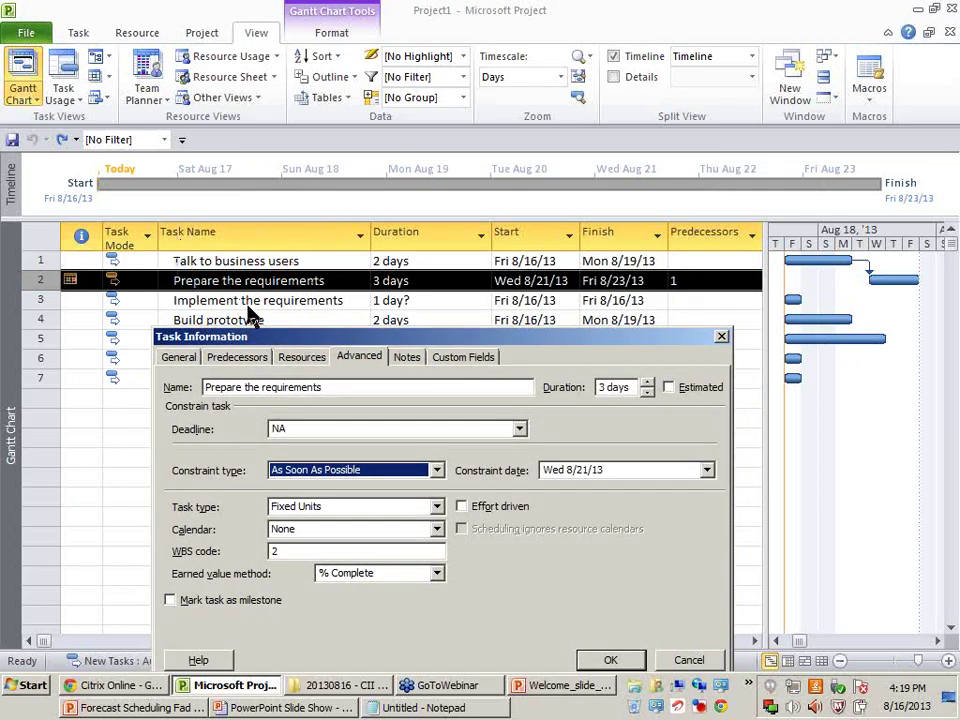
click(611, 662)
click(671, 551)
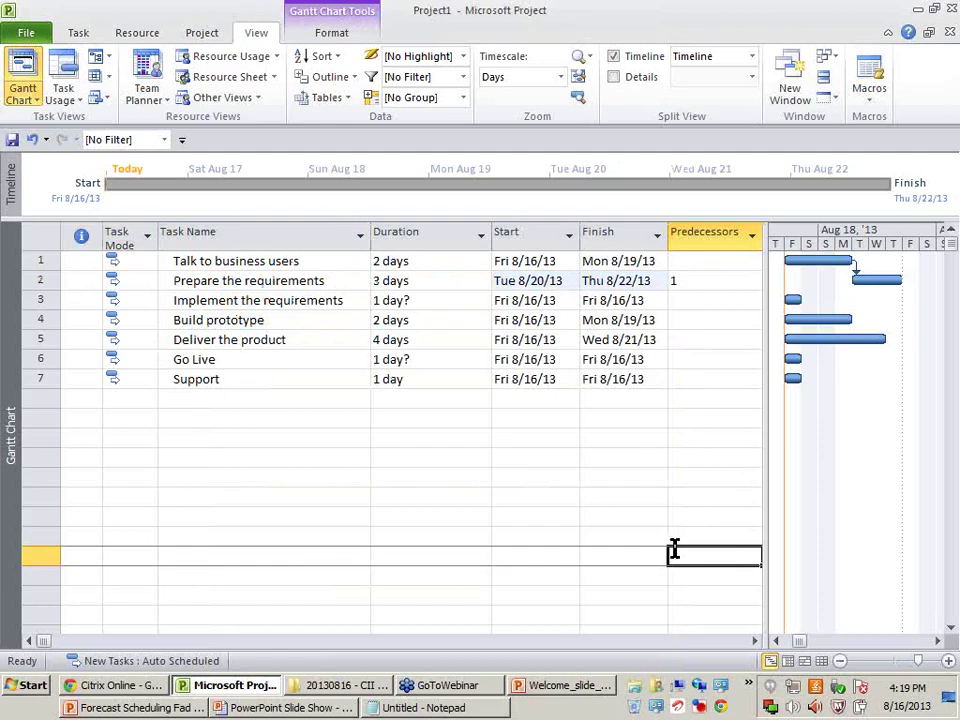
Step: Compare the start and finish dates of Prepare the requirements with the finish date of Talk to business users
click(615, 258)
click(524, 283)
click(635, 281)
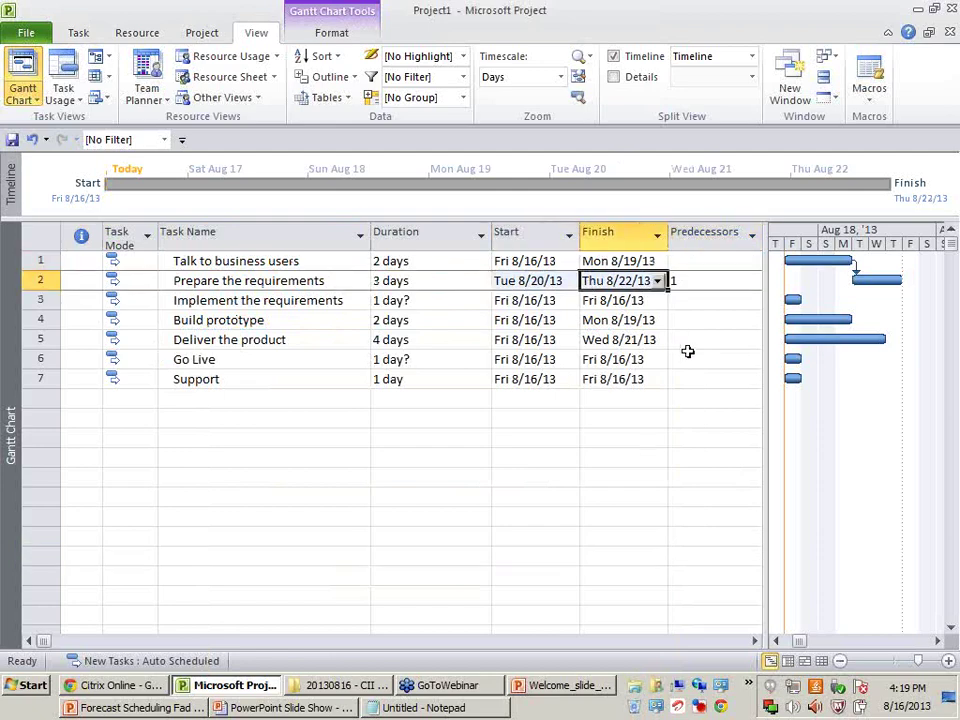
Step: Enter predecessor 2 for Implement the requirements and predecessor 1 for Build prototype
click(712, 300)
text(2)
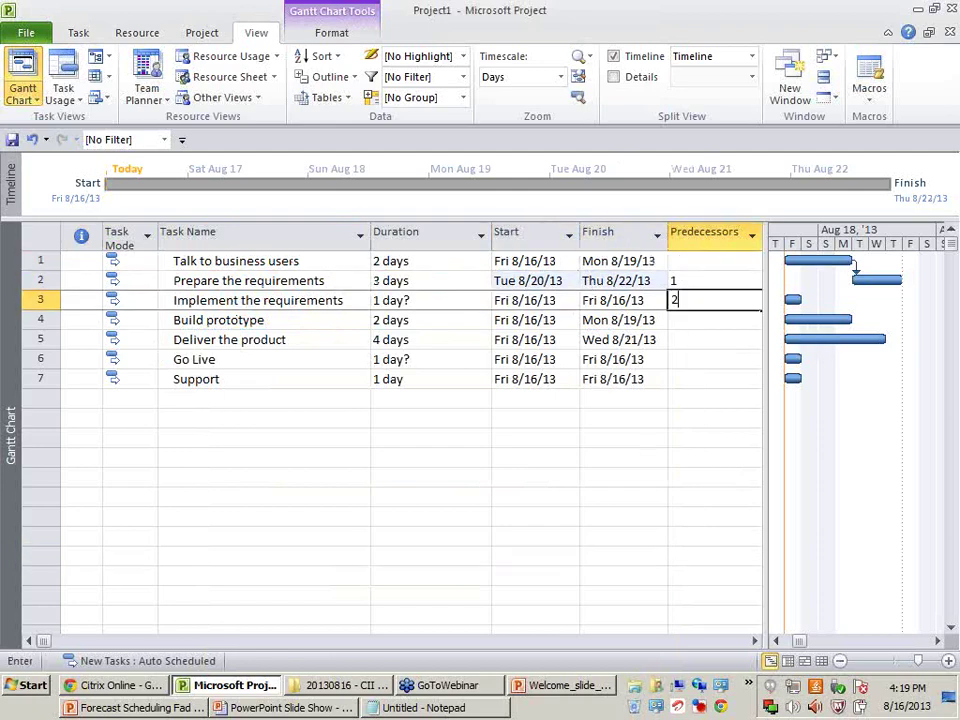
key(Return)
text(1)
key(Return)
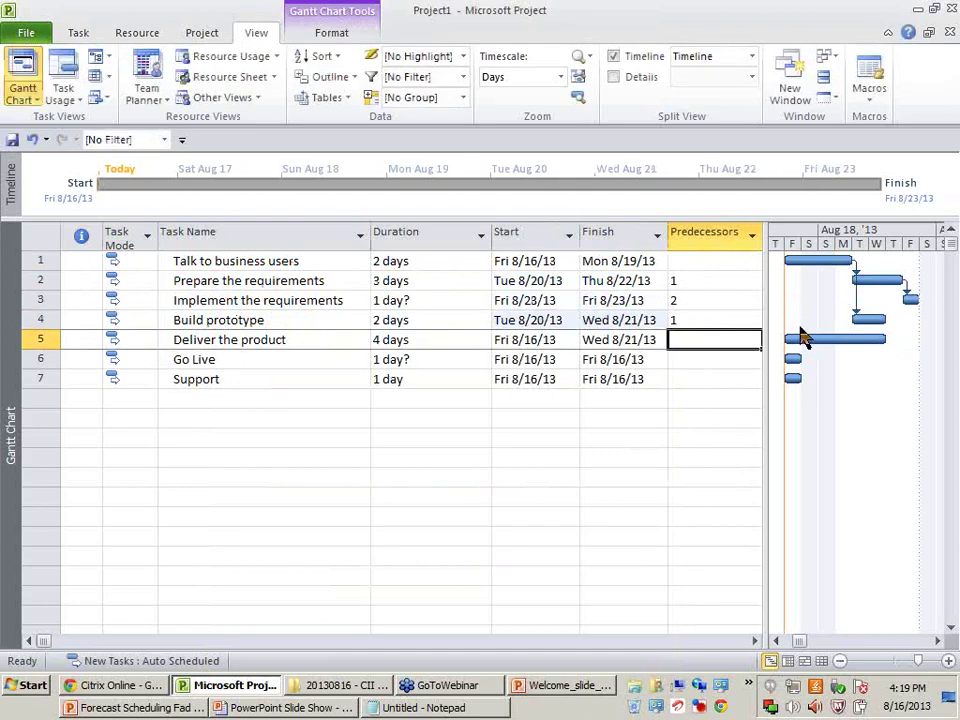
Step: Enter predecessor 4 for Deliver the product, predecessors 3,5 for Go Live and predecessor 6 for Support
text(4)
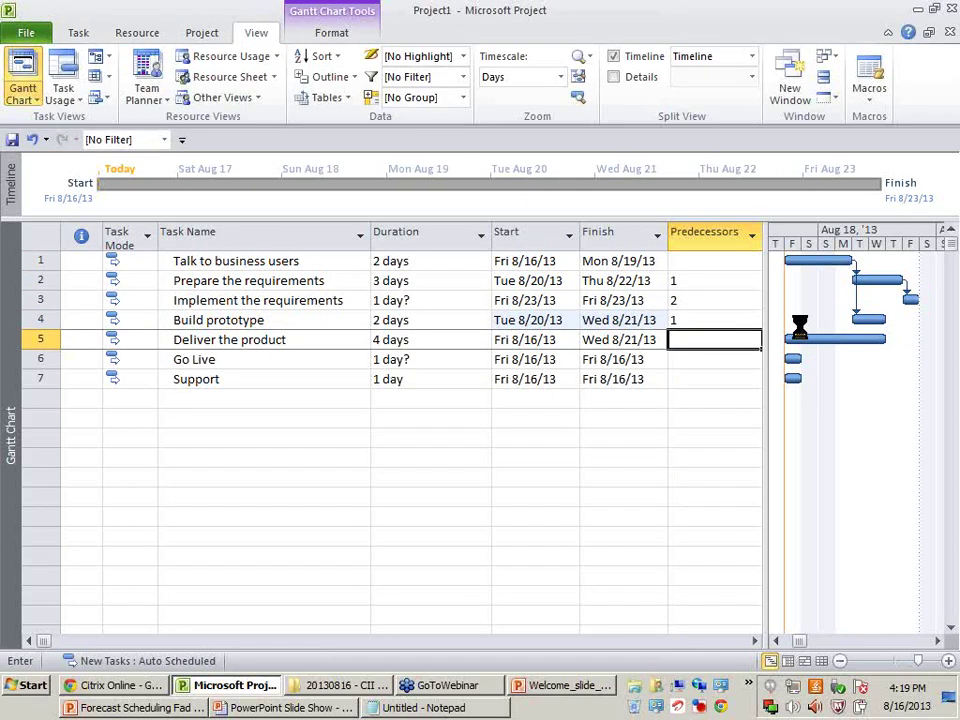
key(Return)
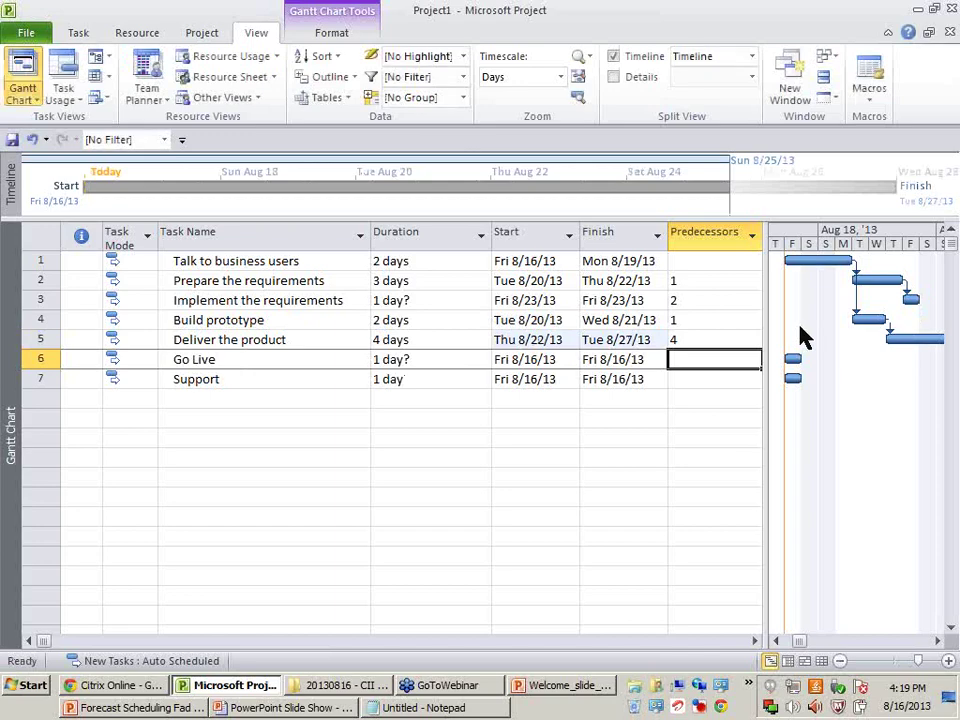
text(3,5)
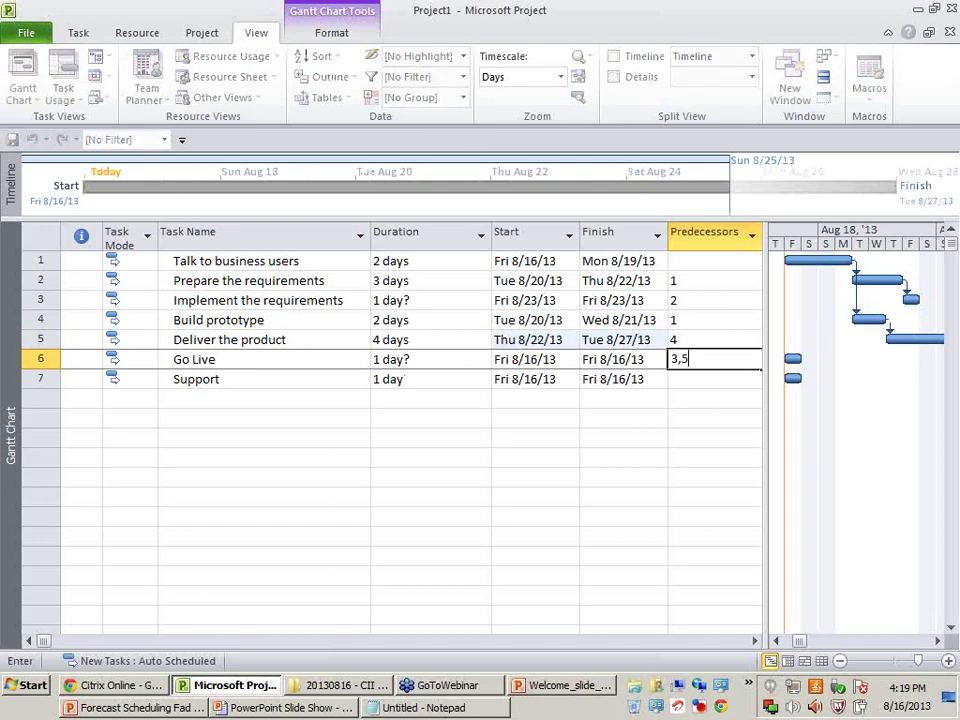
key(Return)
text(6)
key(Return)
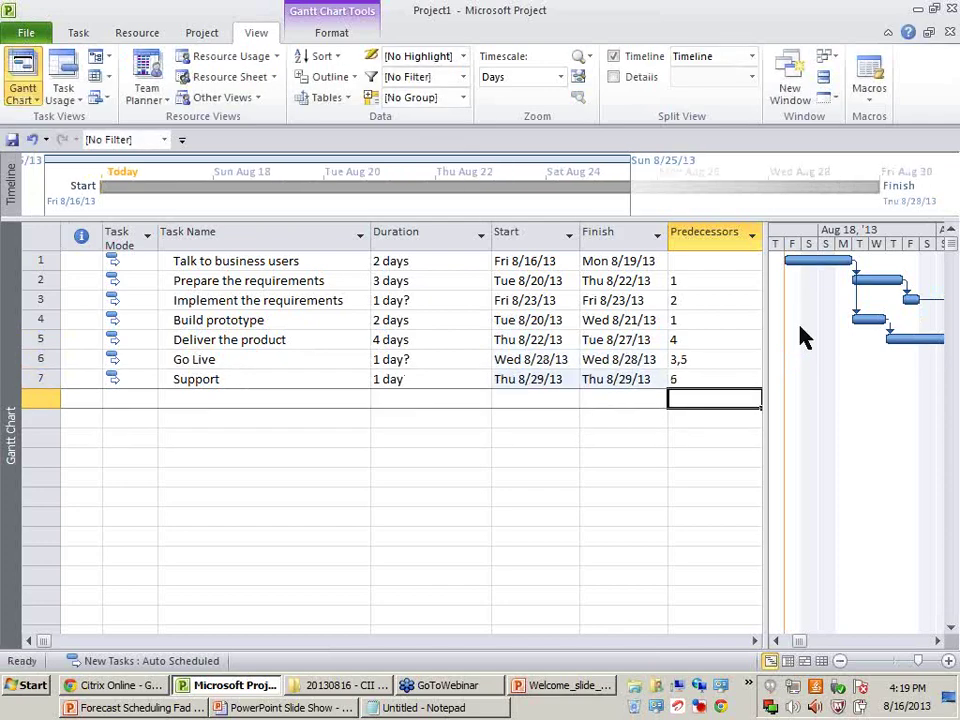
Step: Examine the predecessors in the task table, the linked bars in the Gantt chart and the finish date of Support
drag(757, 331, 940, 330)
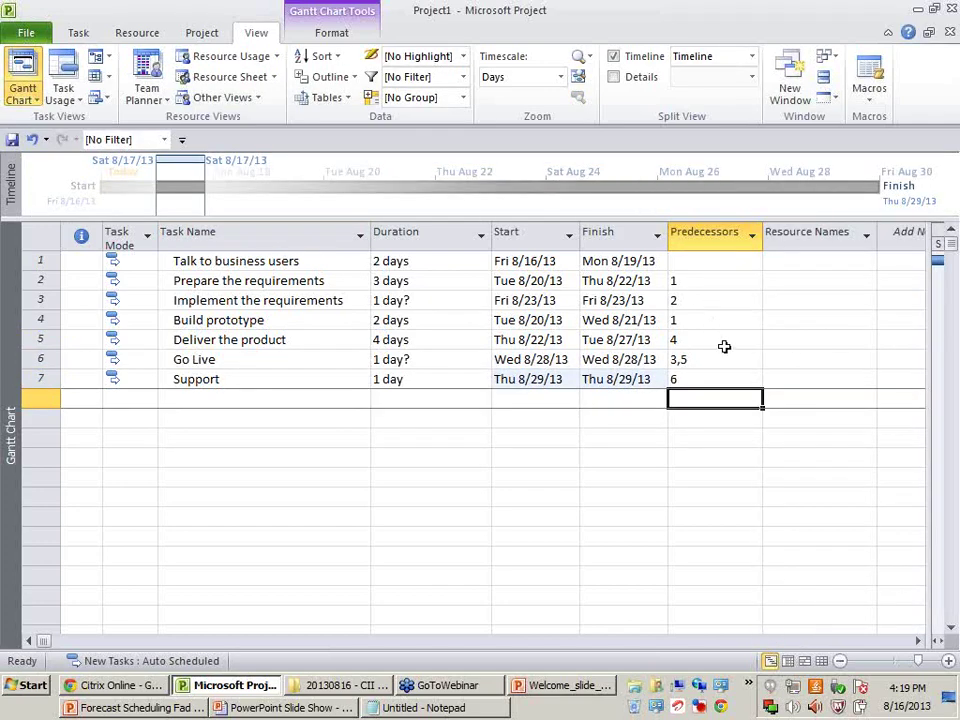
click(652, 565)
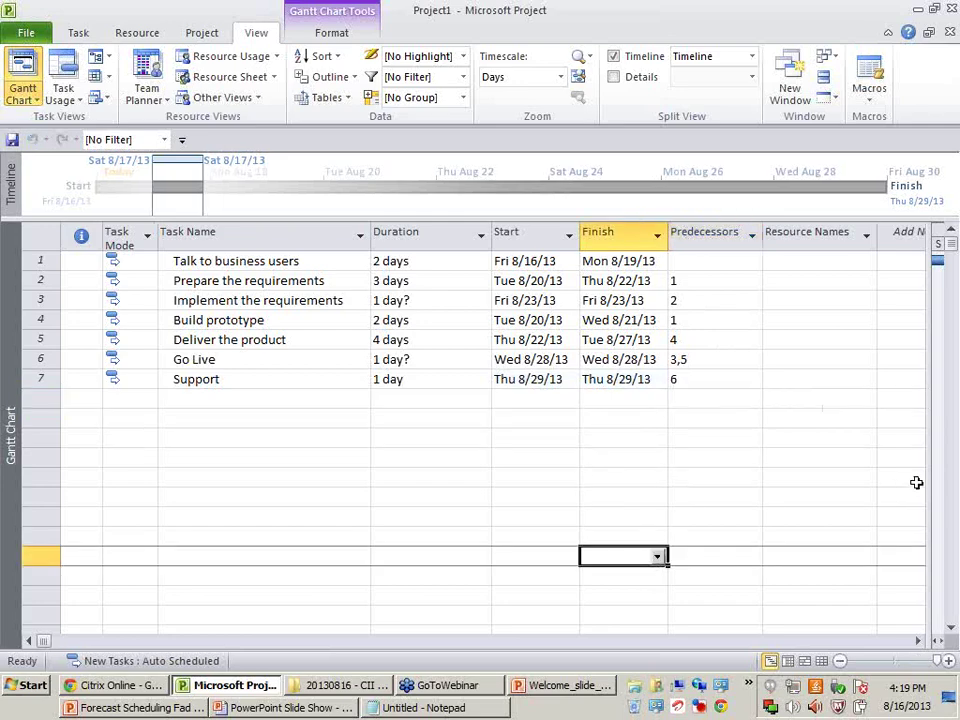
drag(921, 480, 706, 486)
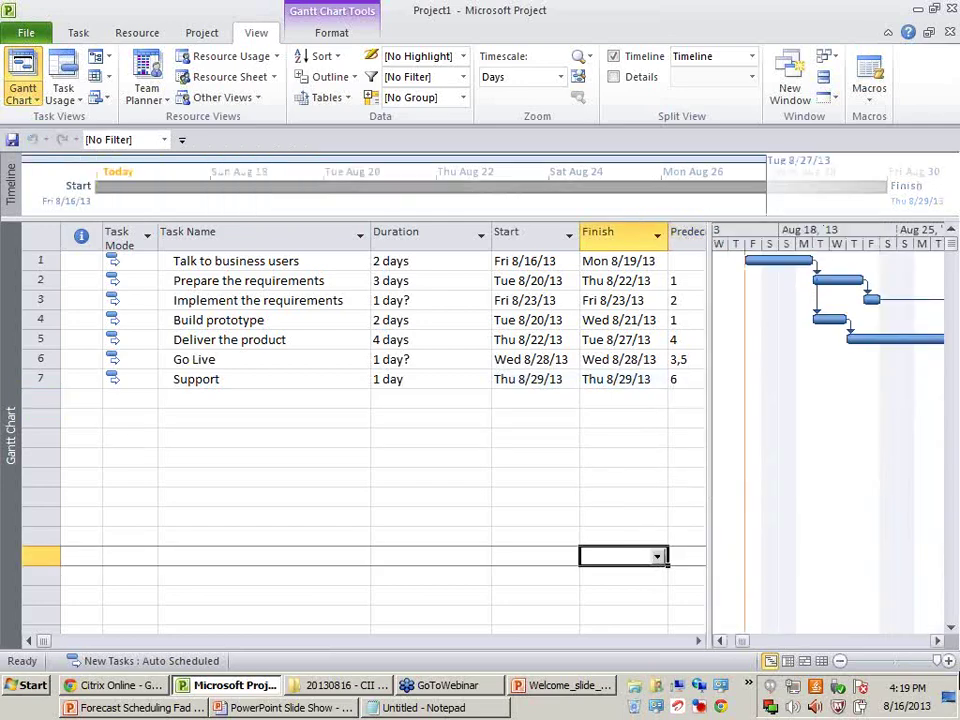
click(937, 641)
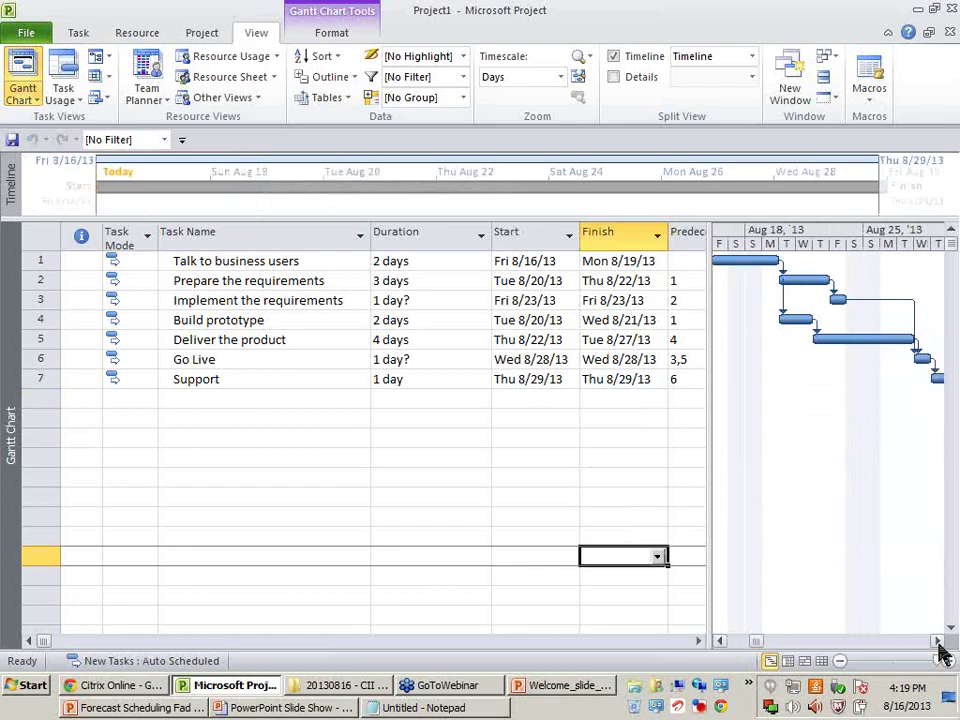
click(487, 443)
click(257, 378)
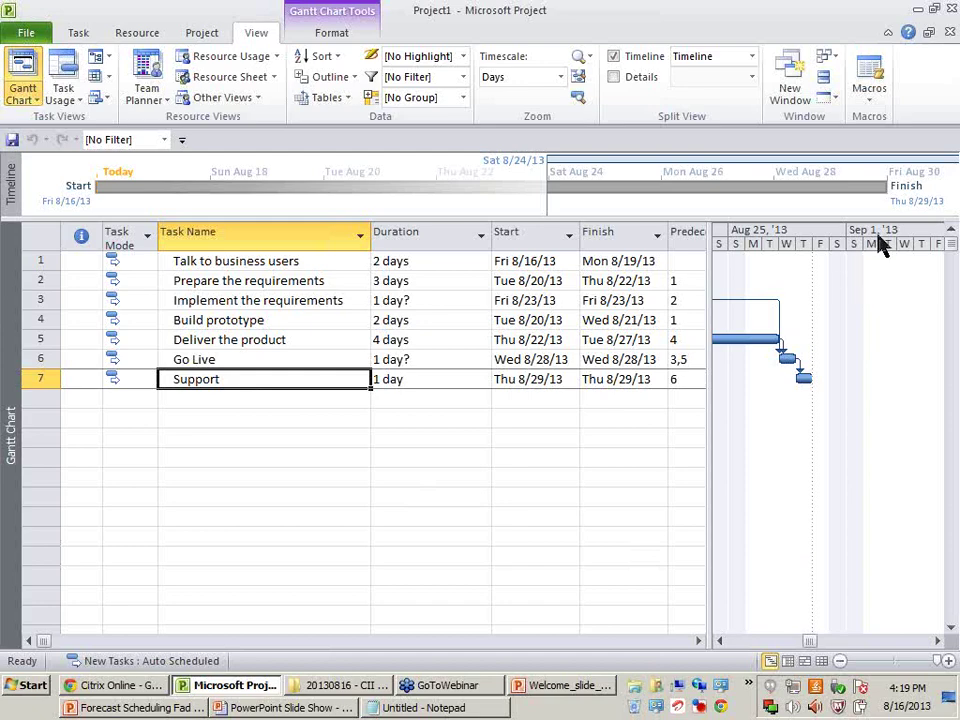
click(484, 454)
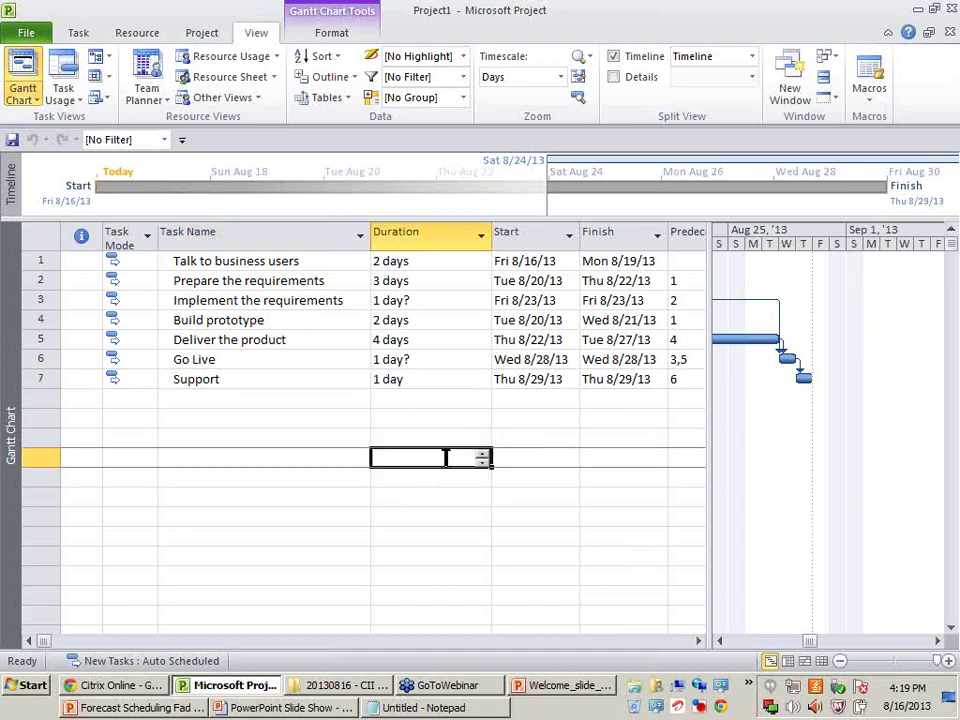
click(623, 379)
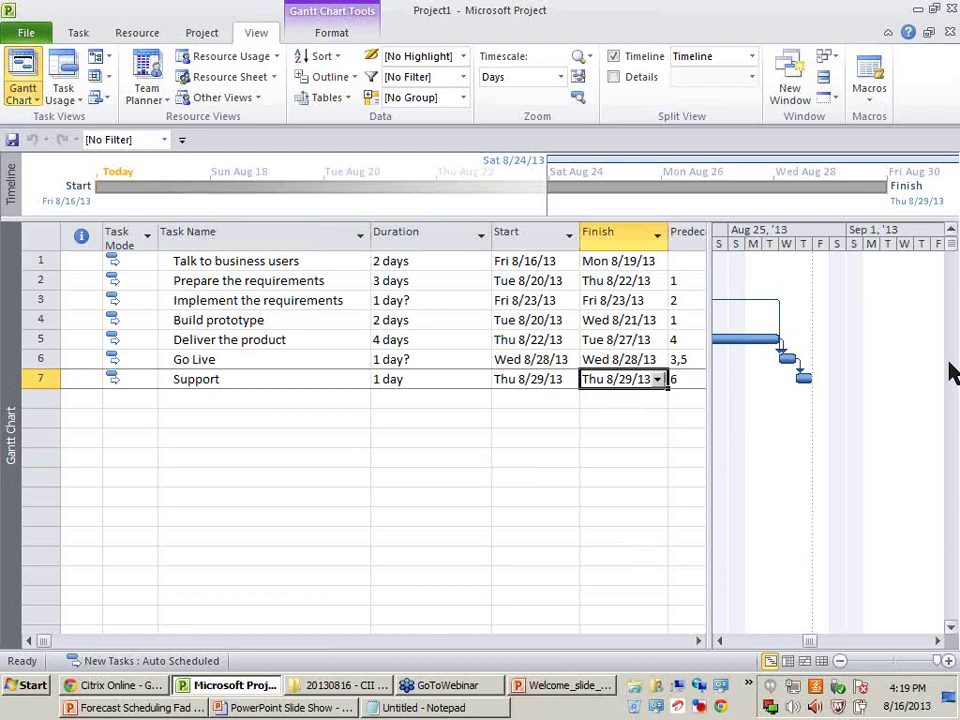
Step: Set a deadline of Mon 9/2/13 for the Support task, keeping its As Soon As Possible constraint
double_click(259, 377)
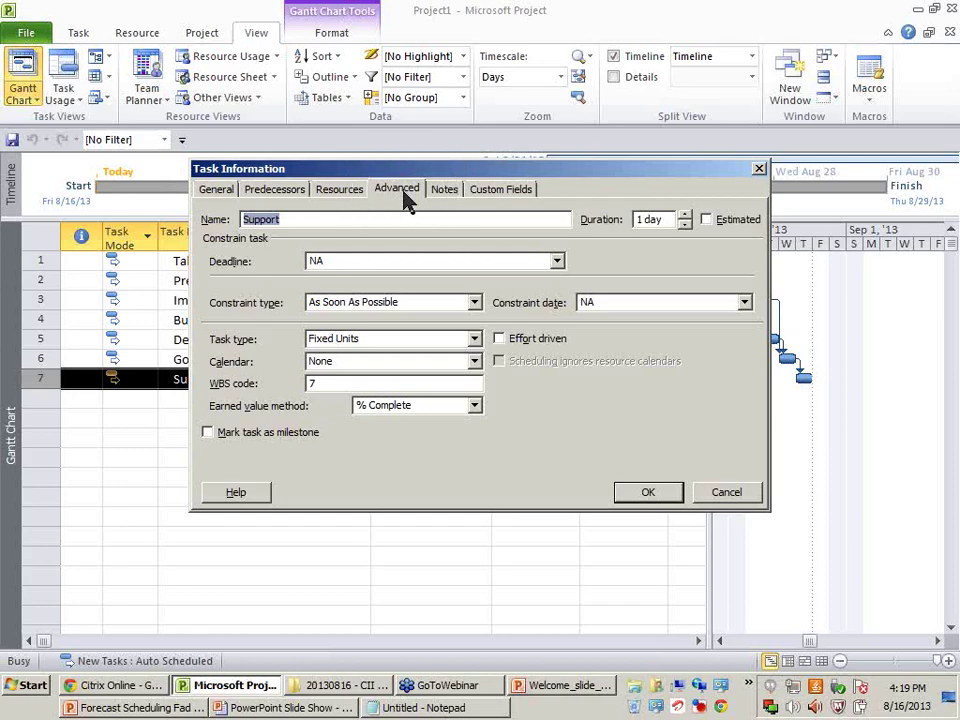
click(557, 262)
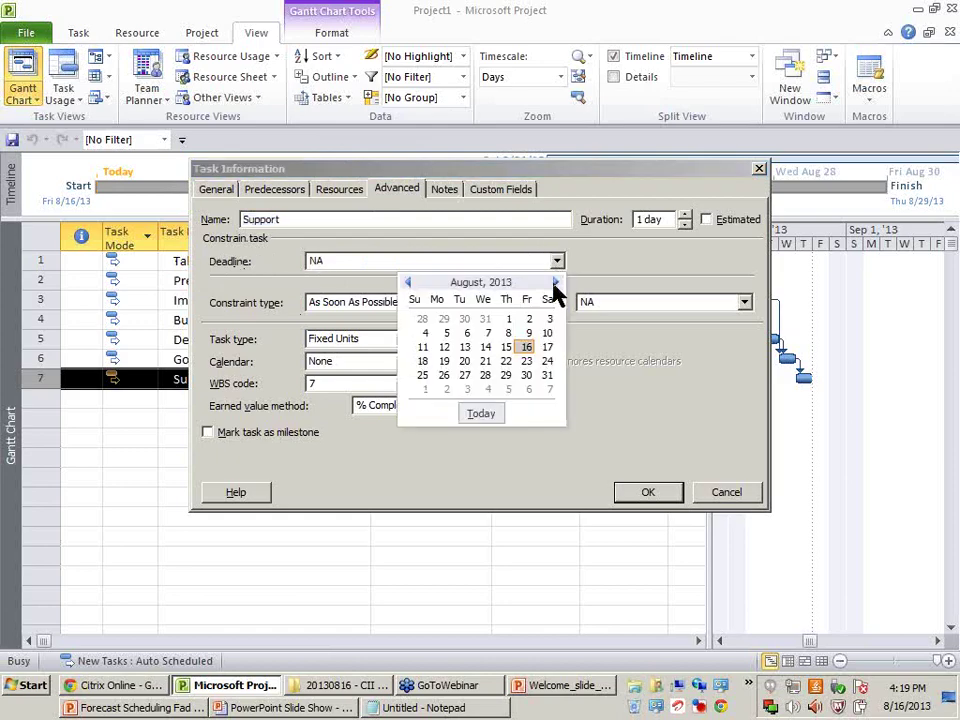
click(445, 390)
drag(390, 176, 300, 224)
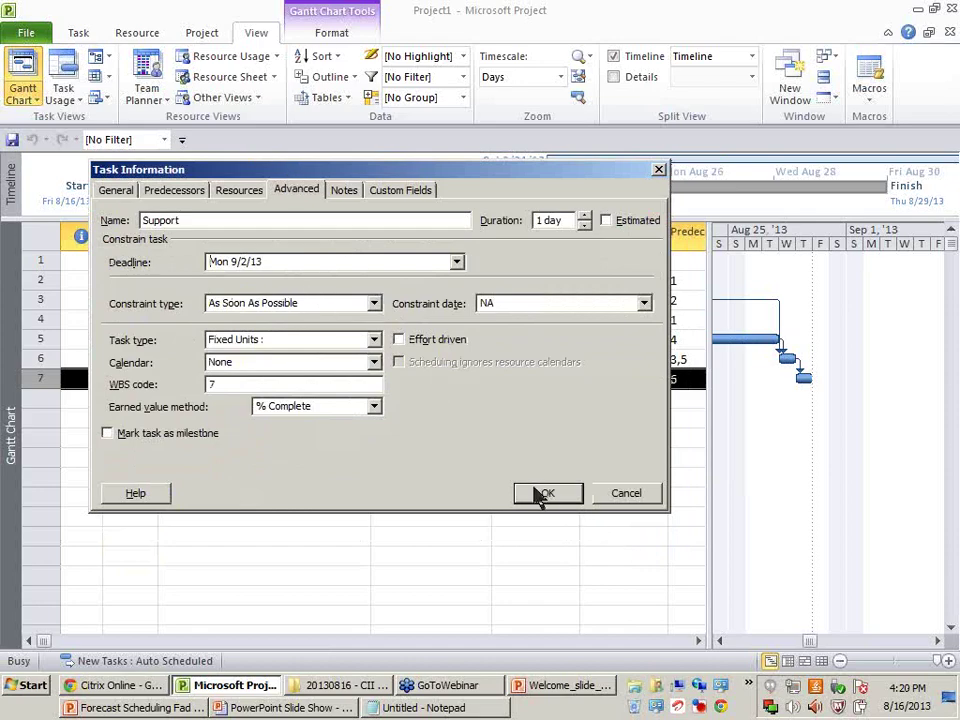
click(545, 493)
click(300, 457)
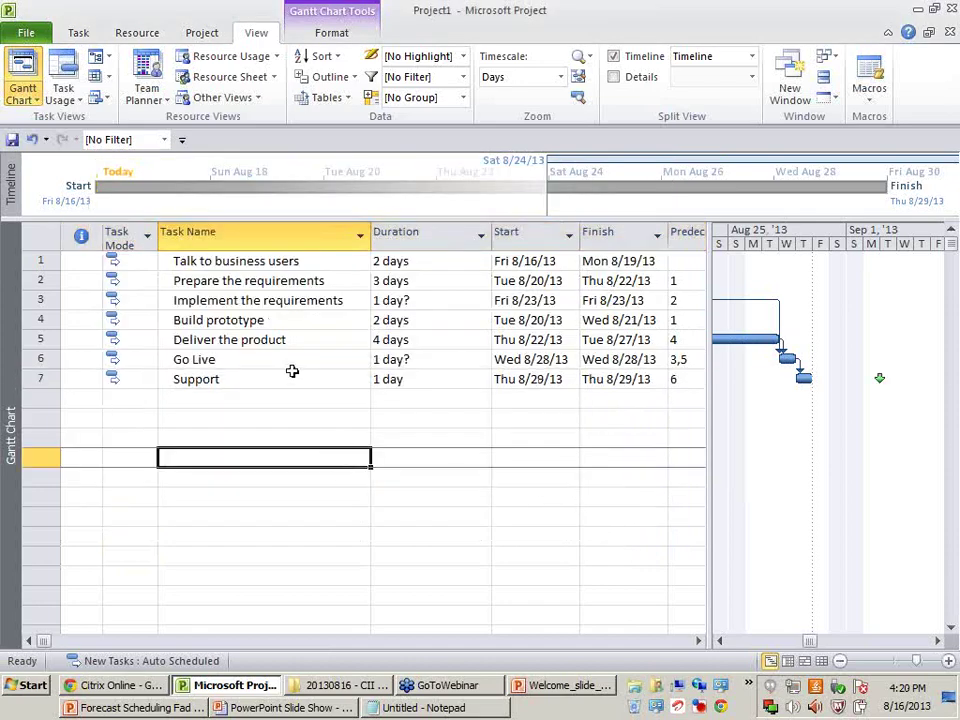
Step: Check the deadline marker of the Support task in the Gantt chart
click(281, 377)
click(45, 379)
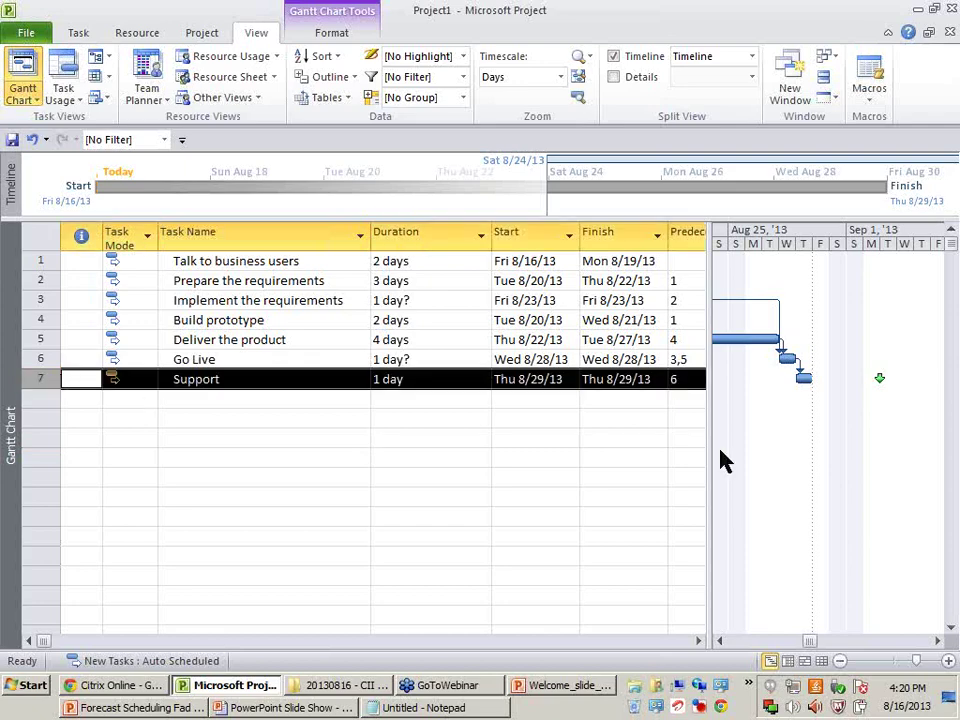
mouse_move(876, 377)
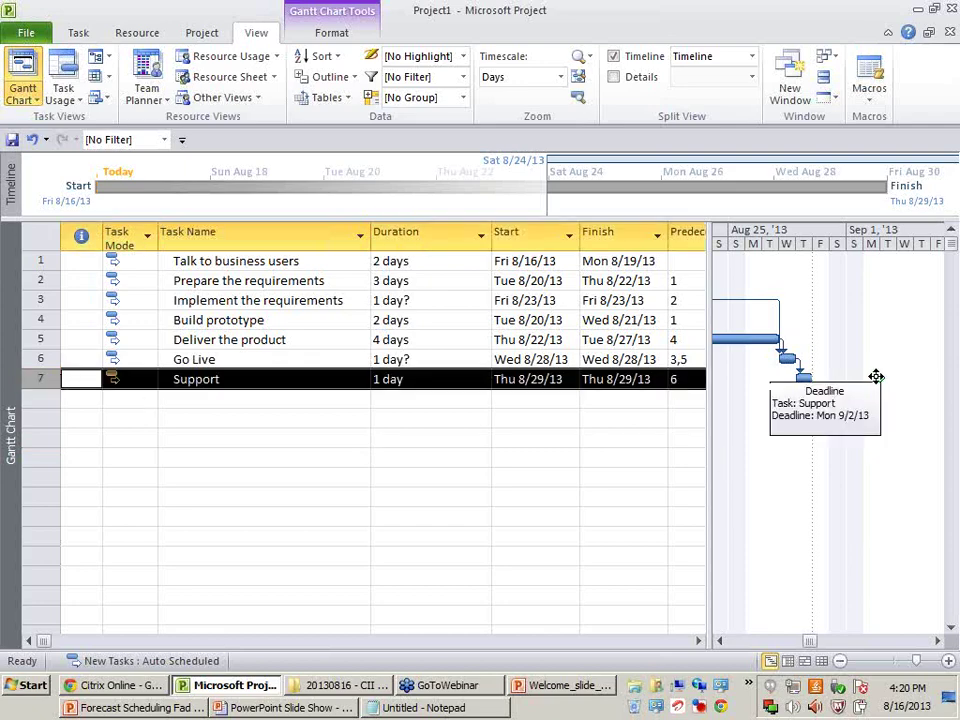
Step: Set the duration of Build prototype to 7 days and check the finish date of Support against its deadline
click(450, 478)
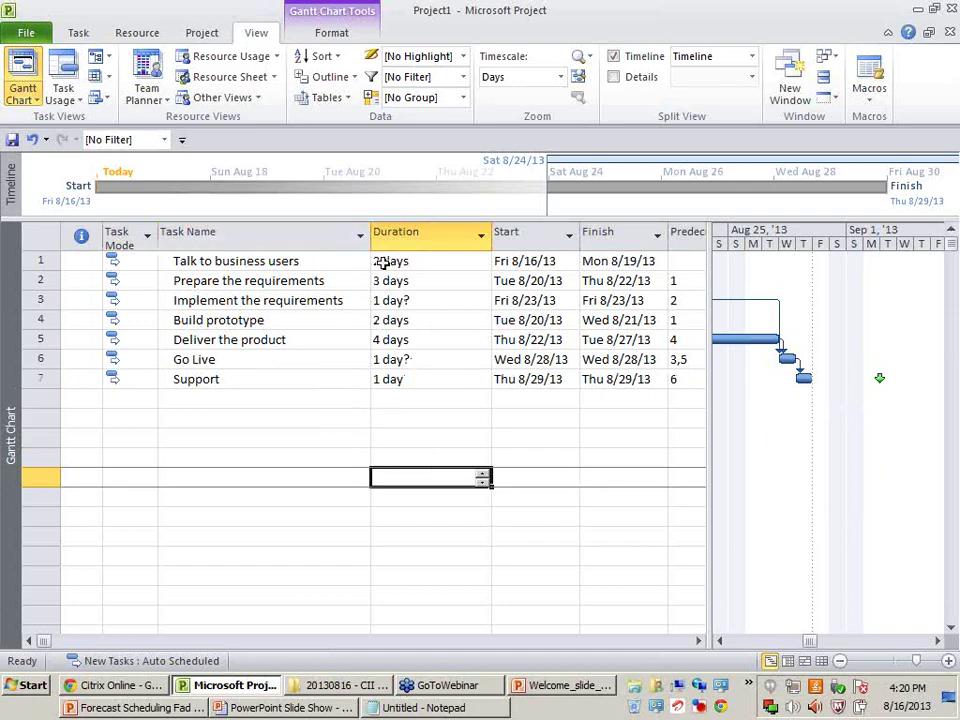
drag(396, 264, 431, 370)
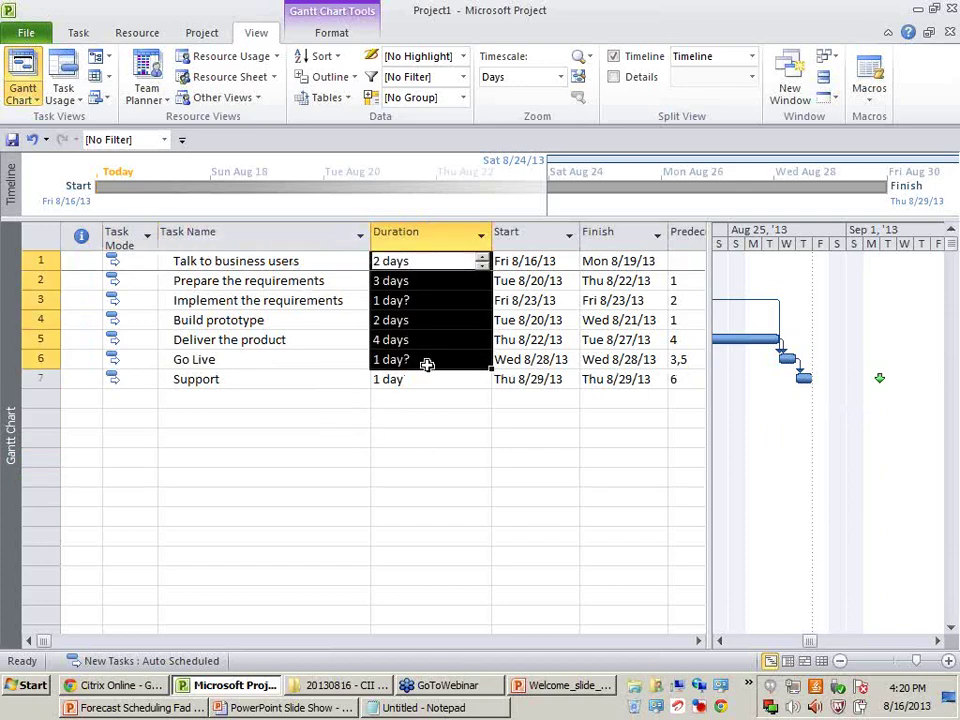
click(480, 476)
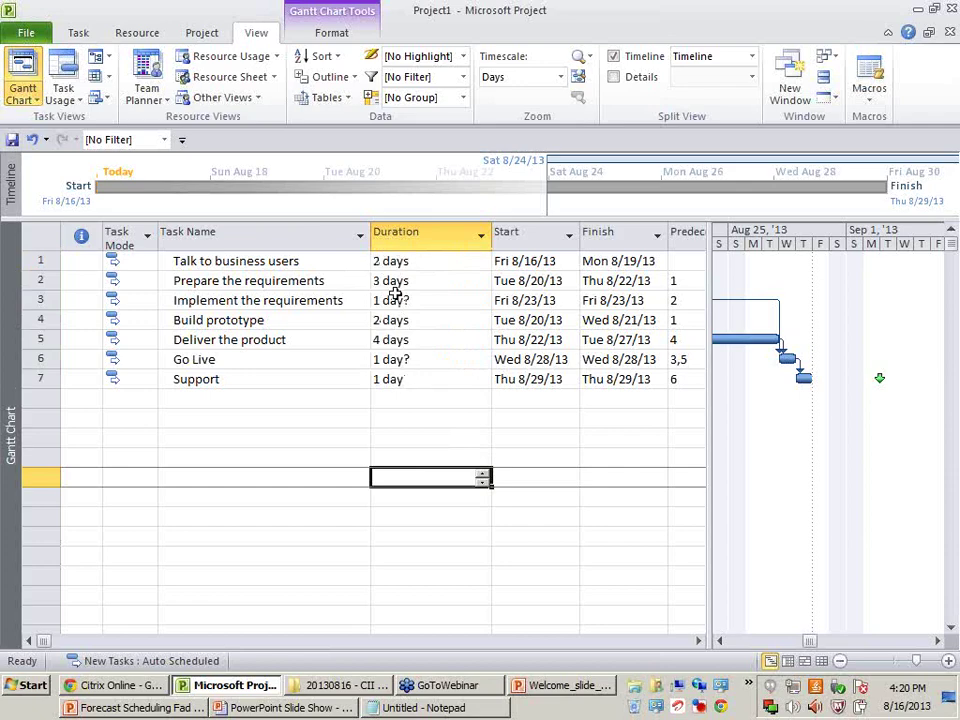
click(306, 323)
click(418, 318)
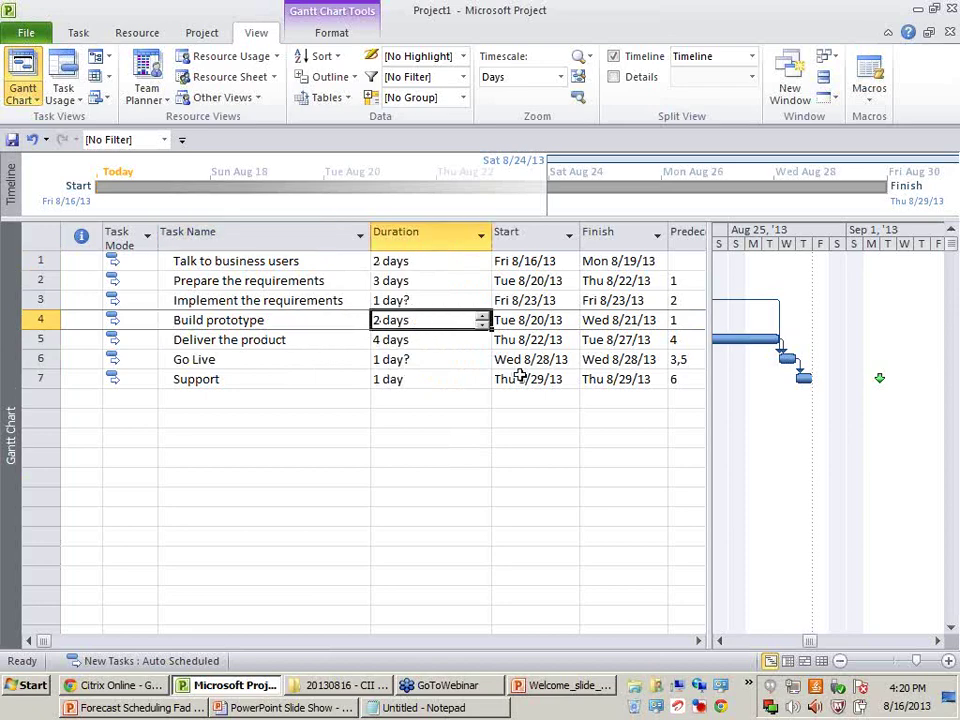
text(7)
key(Return)
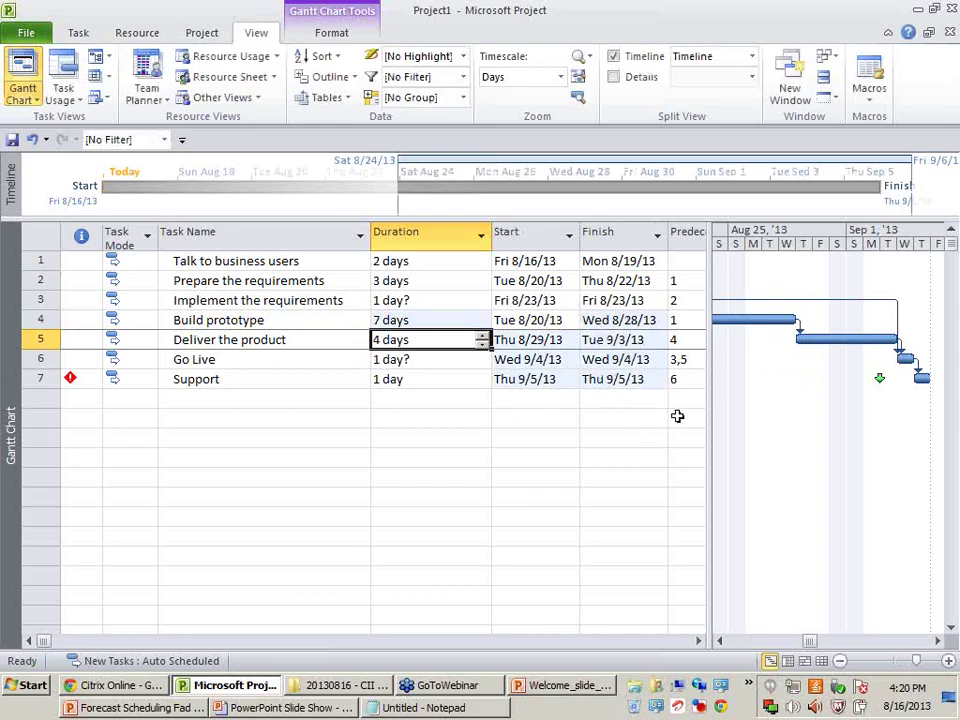
click(615, 381)
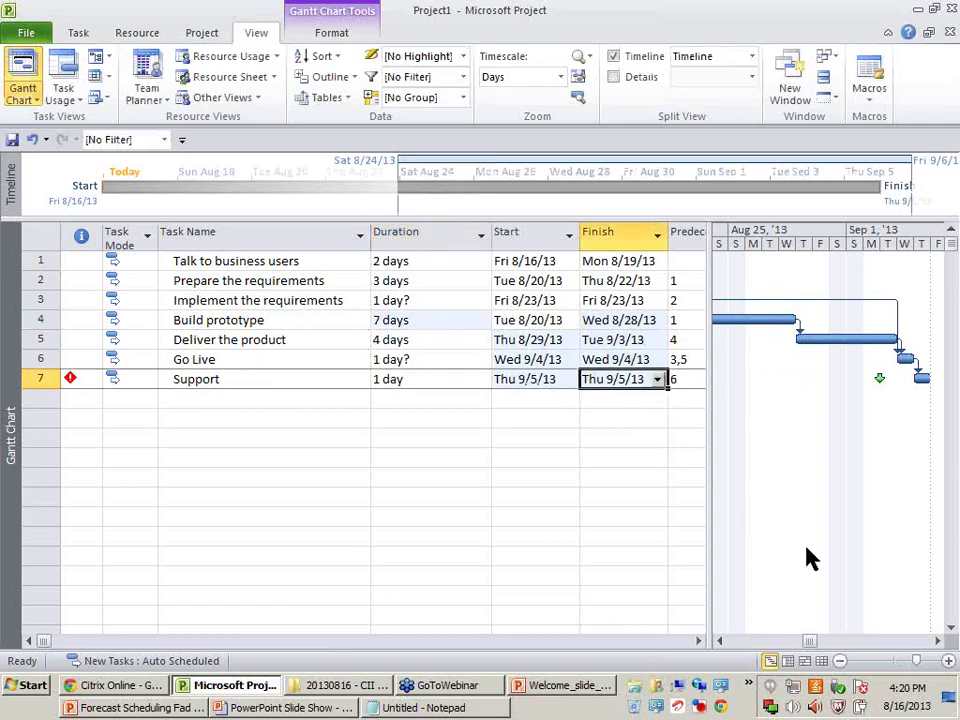
Step: Check the indicator of the Support task and consult the presentation slide on keeping promised dates
click(300, 386)
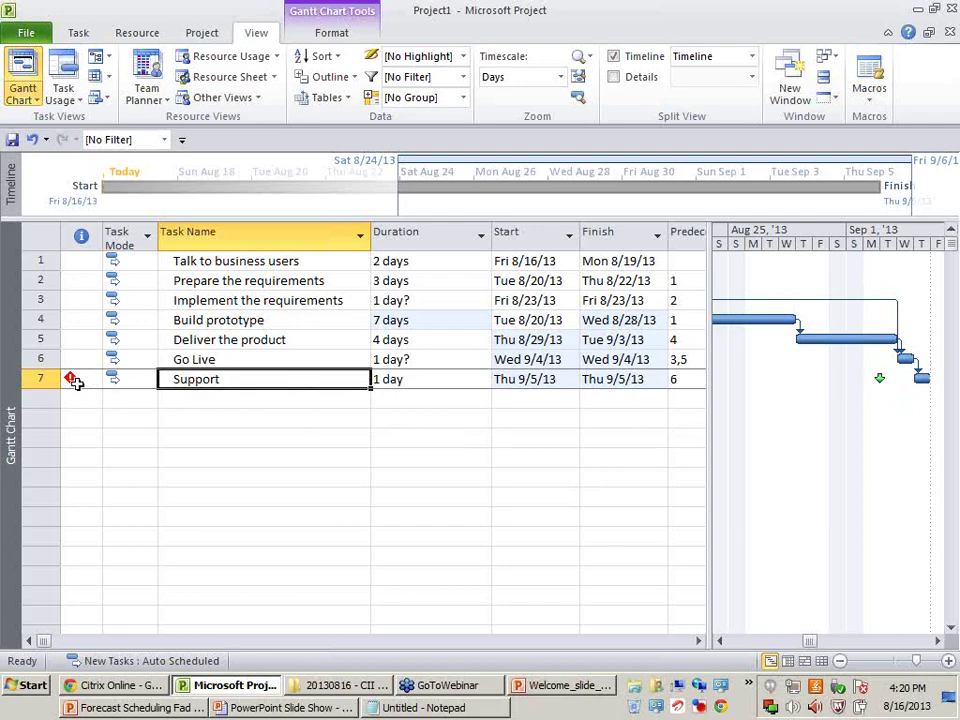
mouse_move(70, 382)
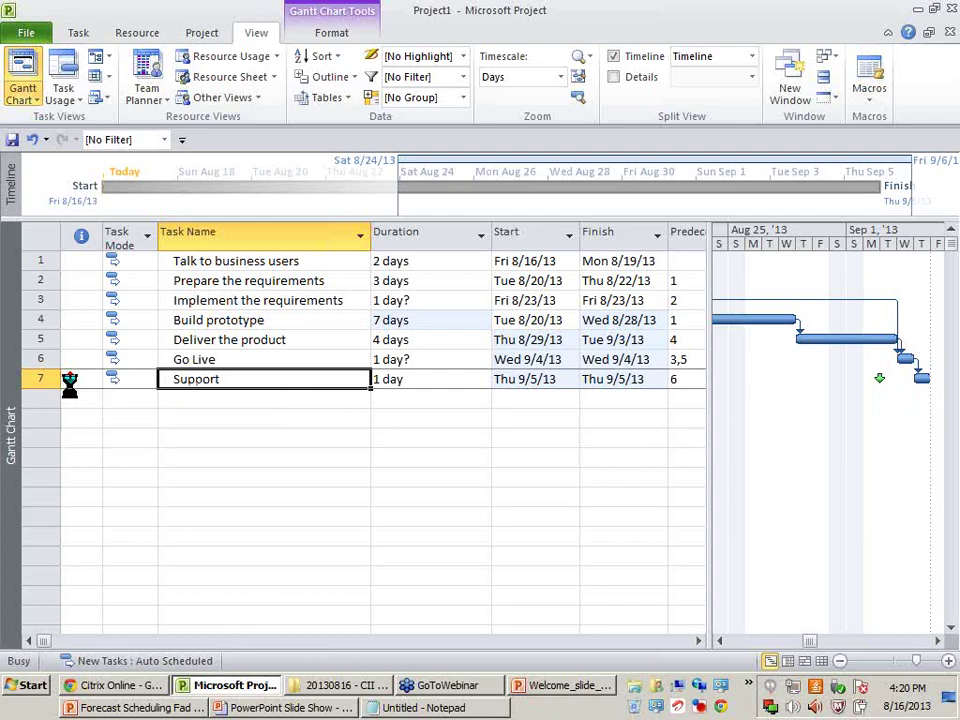
key(alt+Tab)
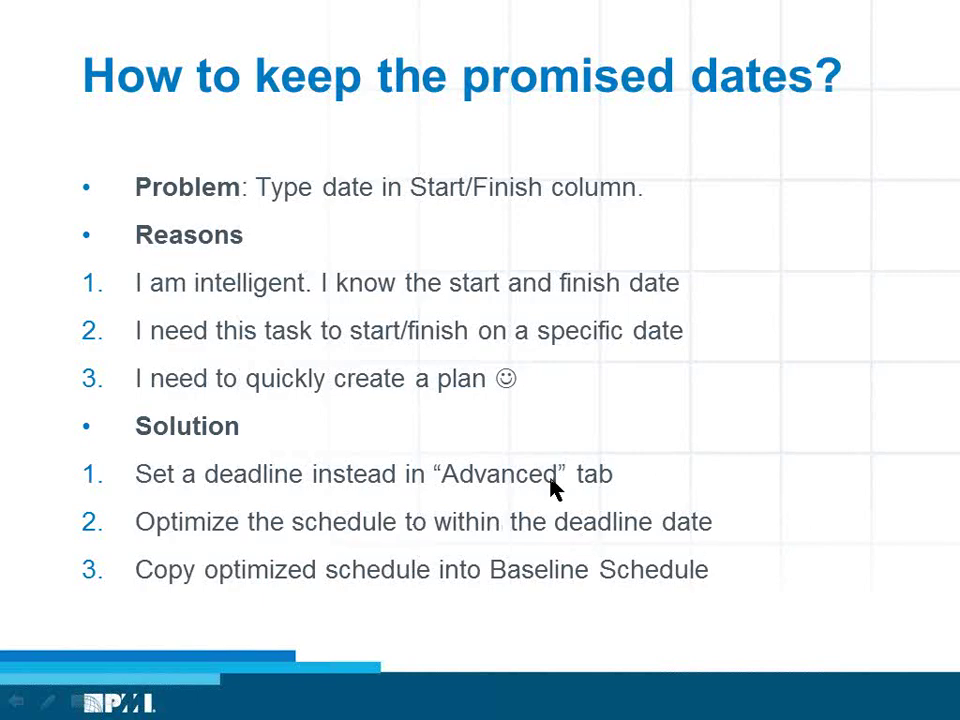
key(alt+Tab)
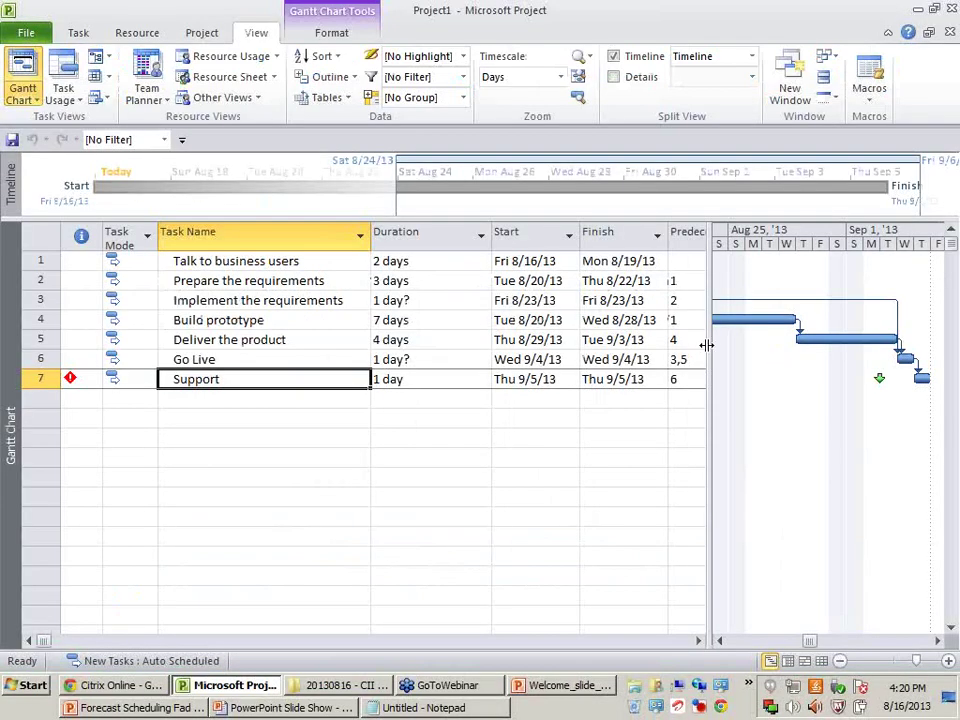
Step: Widen the Gantt chart area and examine the linked task bars against the deadline marker of Support
drag(707, 345, 508, 430)
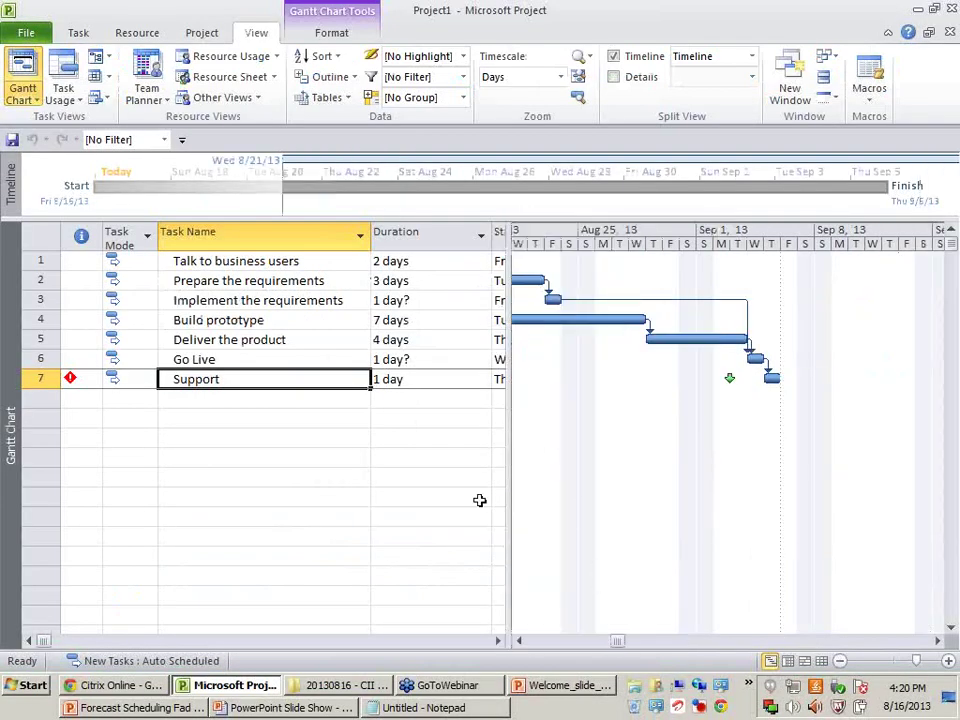
click(416, 440)
key(ctrl+space)
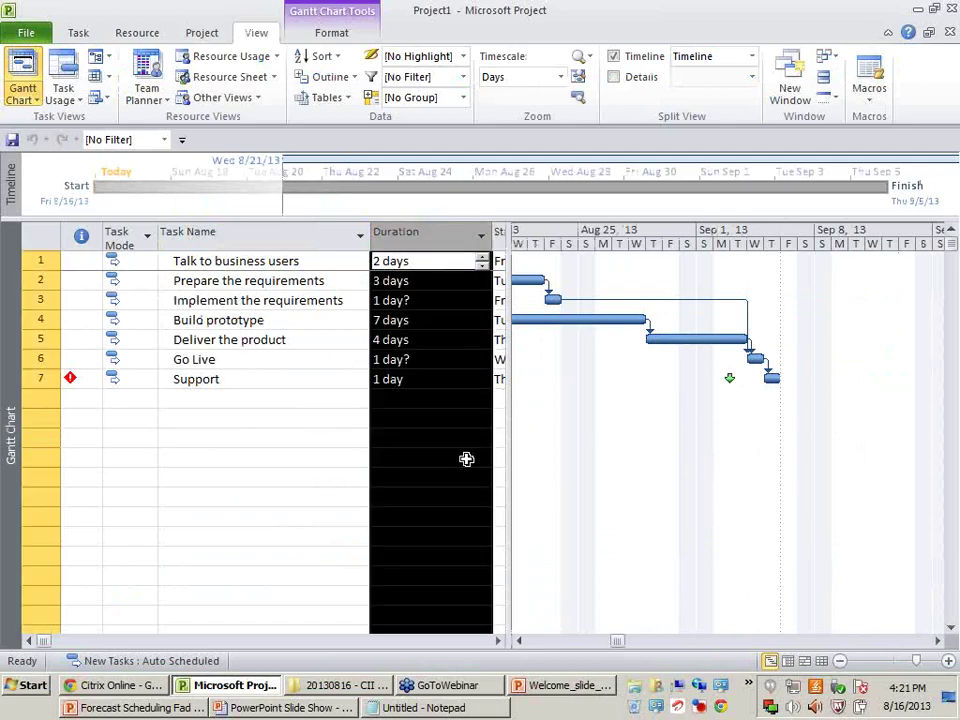
click(466, 458)
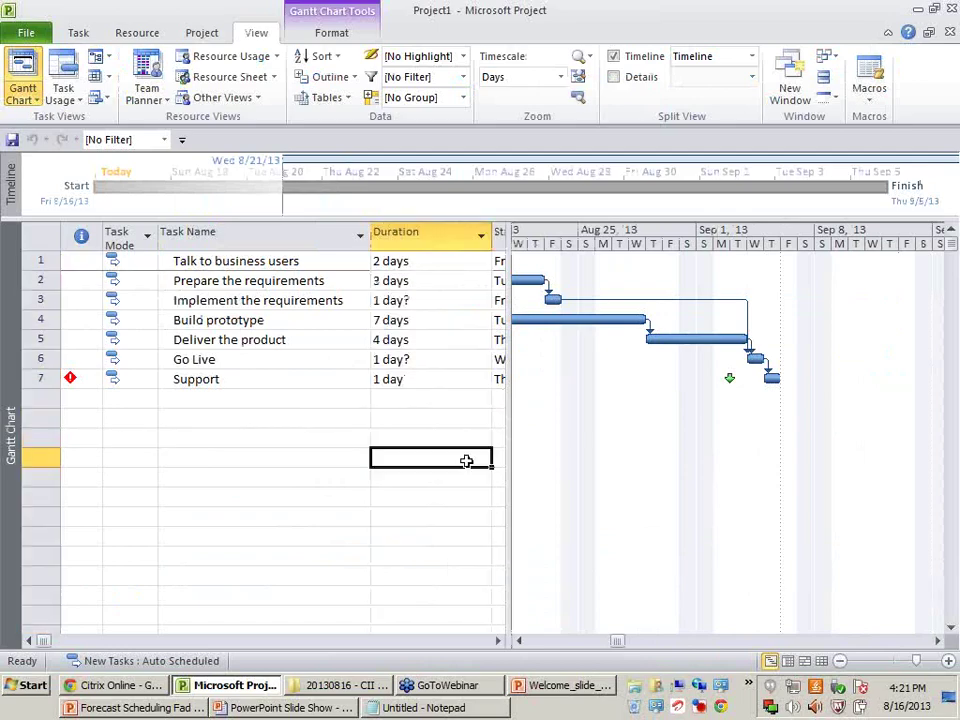
click(520, 641)
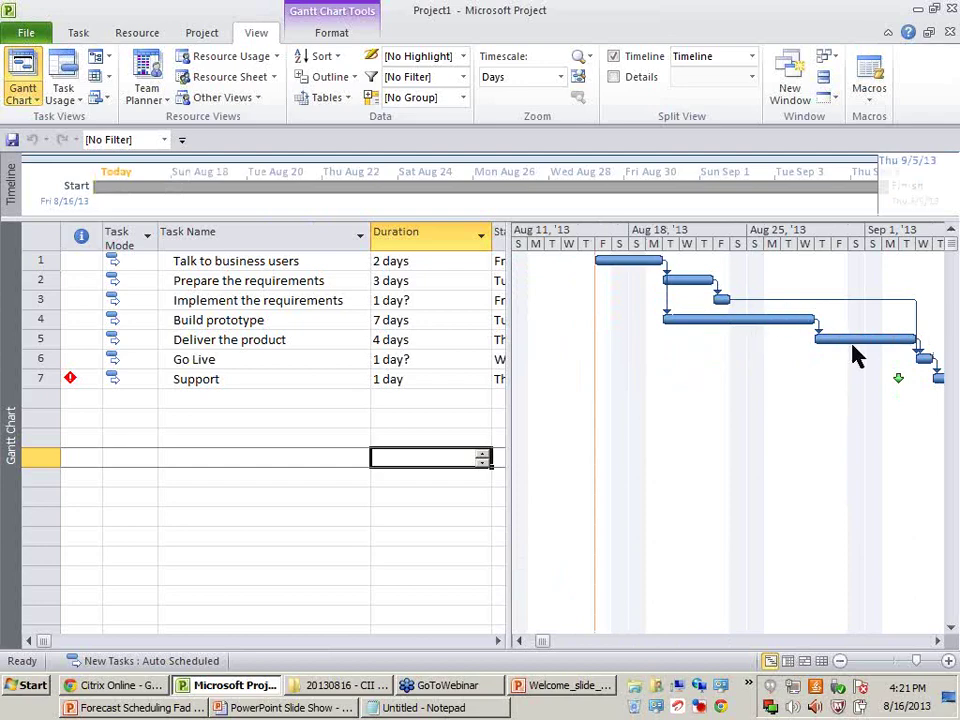
click(940, 645)
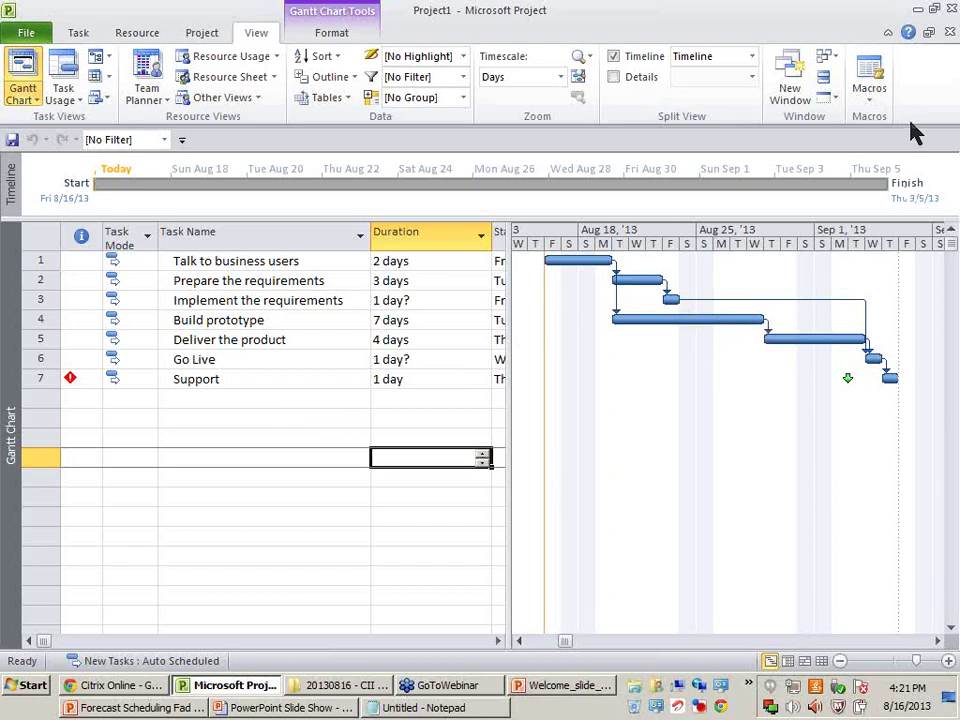
click(435, 690)
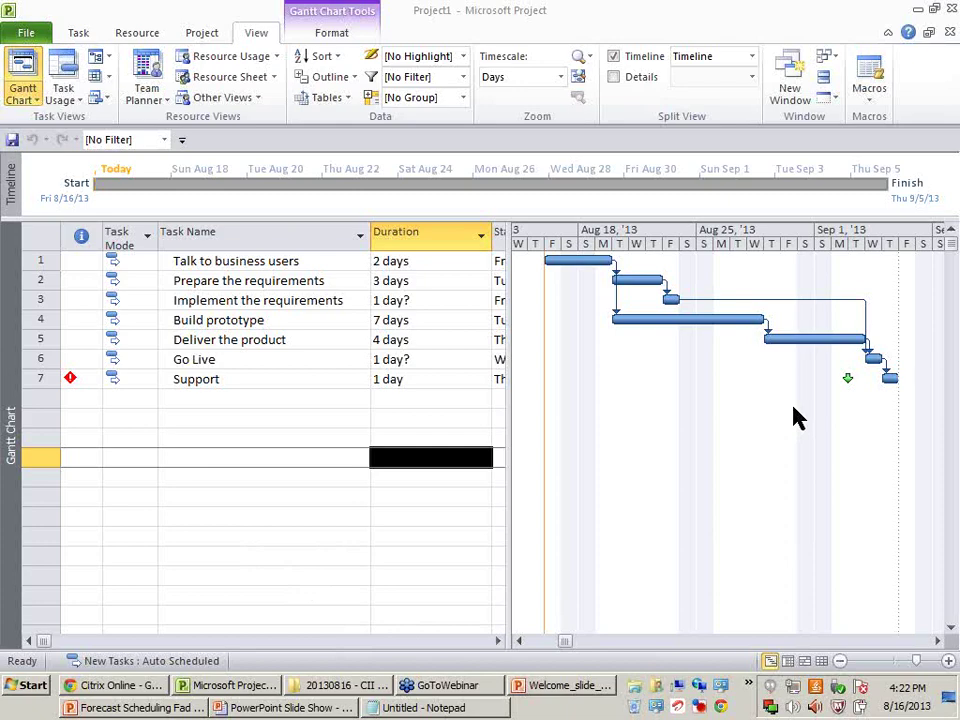
click(263, 416)
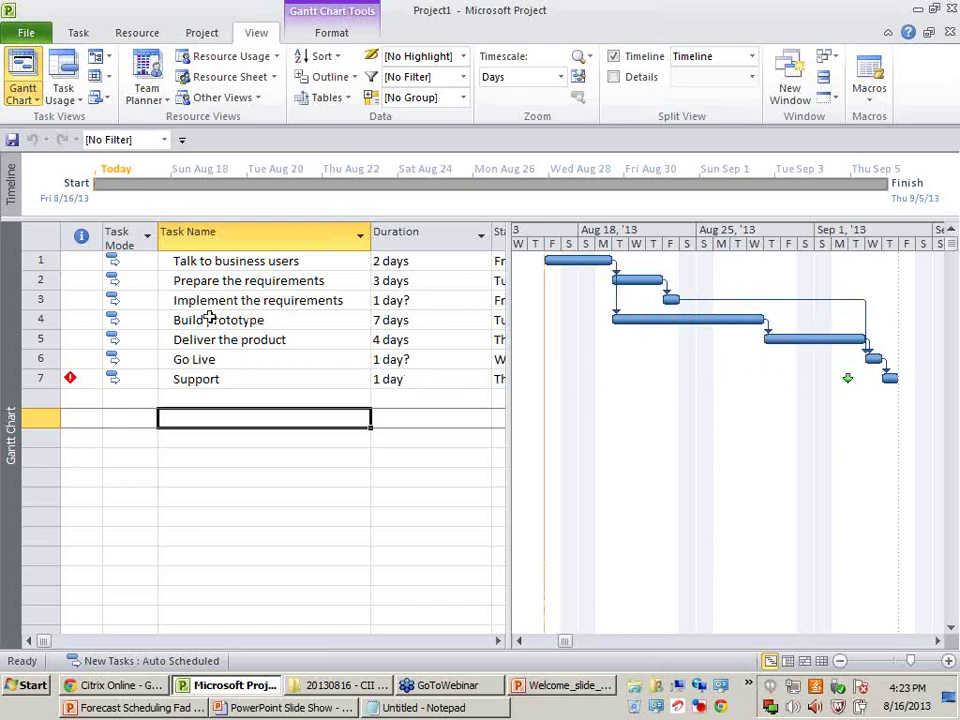
Step: Open the predecessor details of the Deliver the product task and examine its link to Build prototype, keeping the task table visible
click(306, 338)
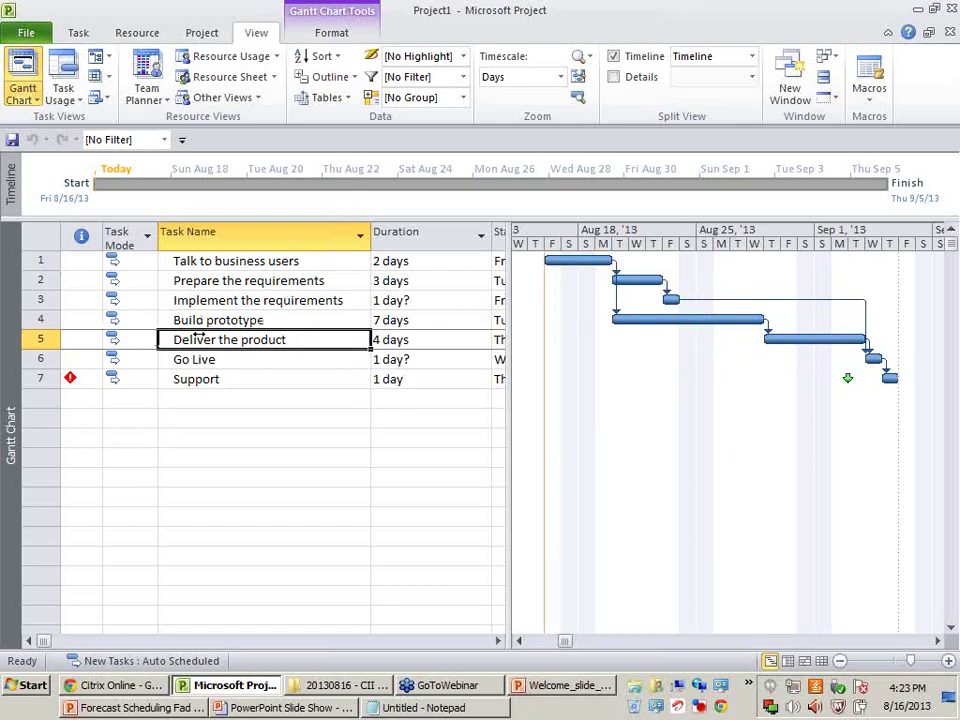
click(45, 339)
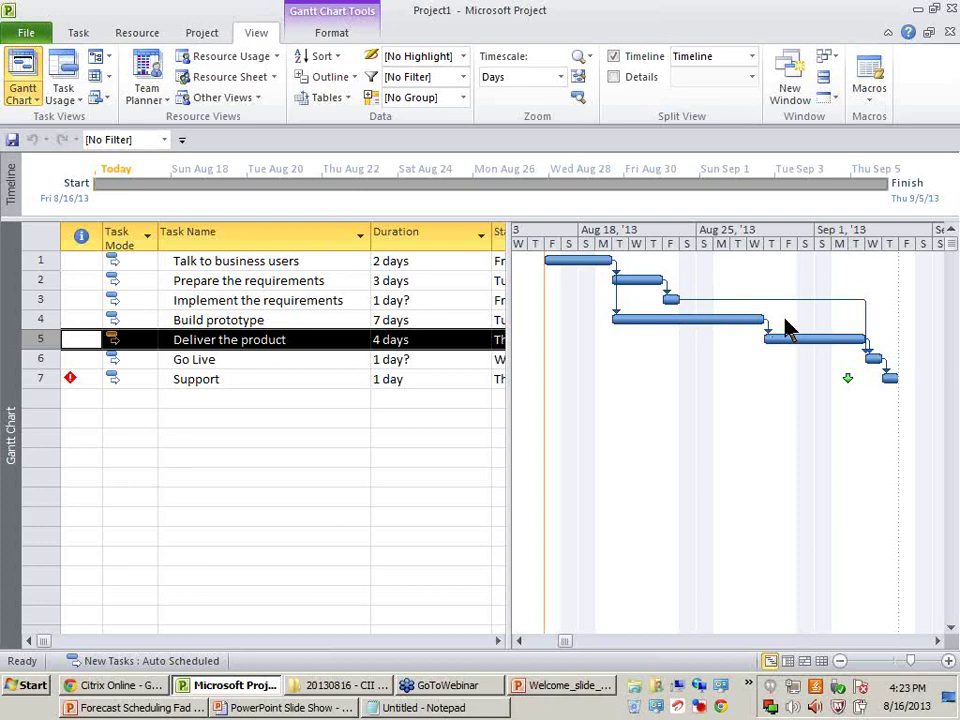
double_click(266, 342)
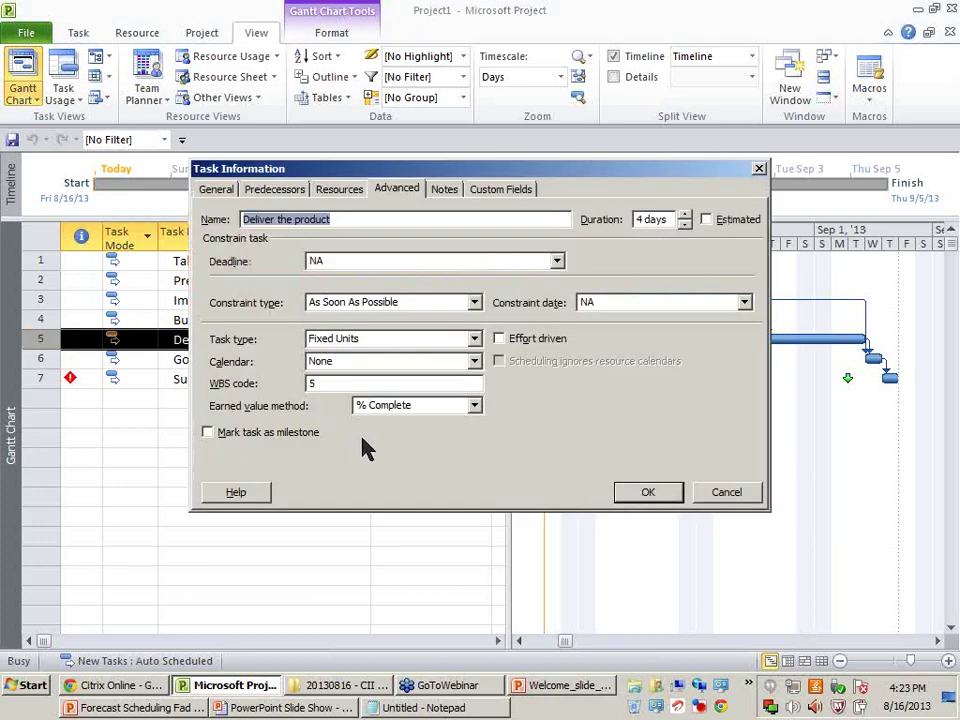
drag(407, 173, 386, 428)
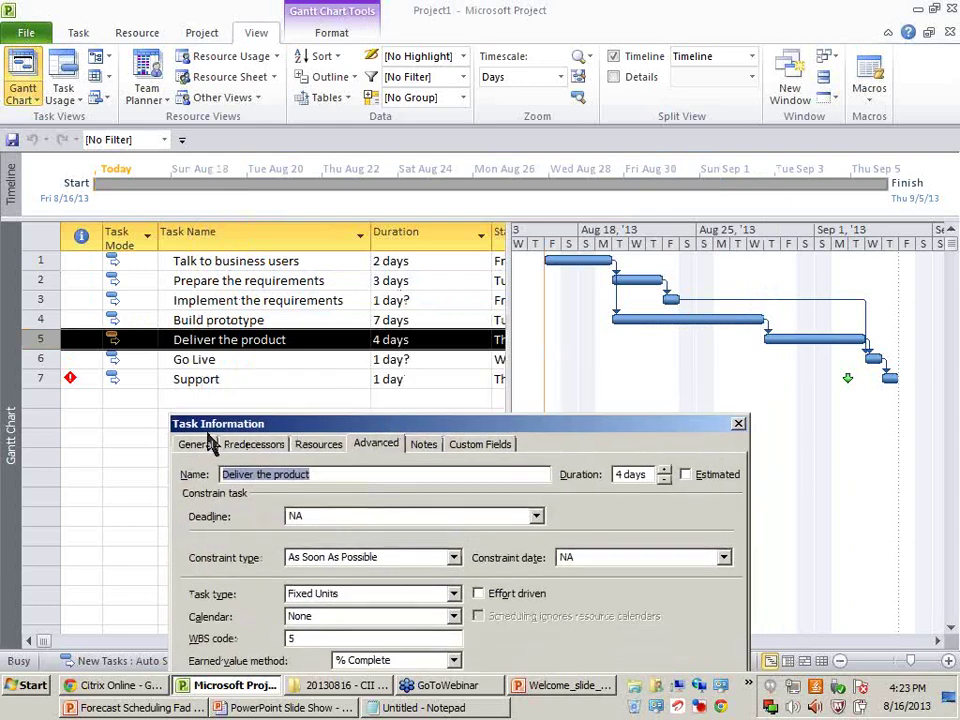
click(242, 448)
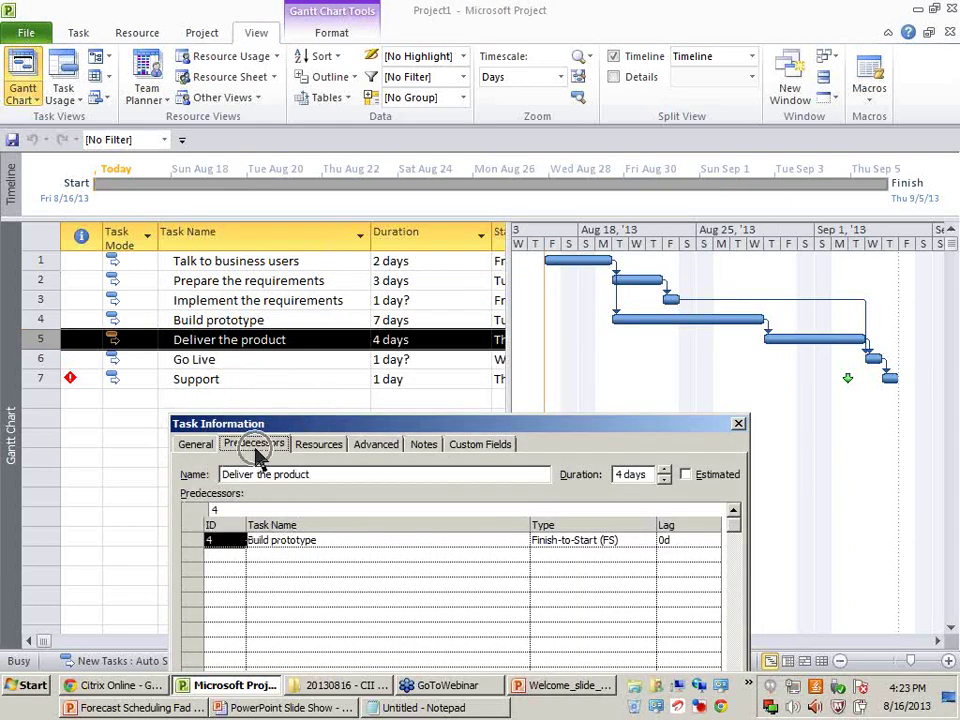
click(615, 552)
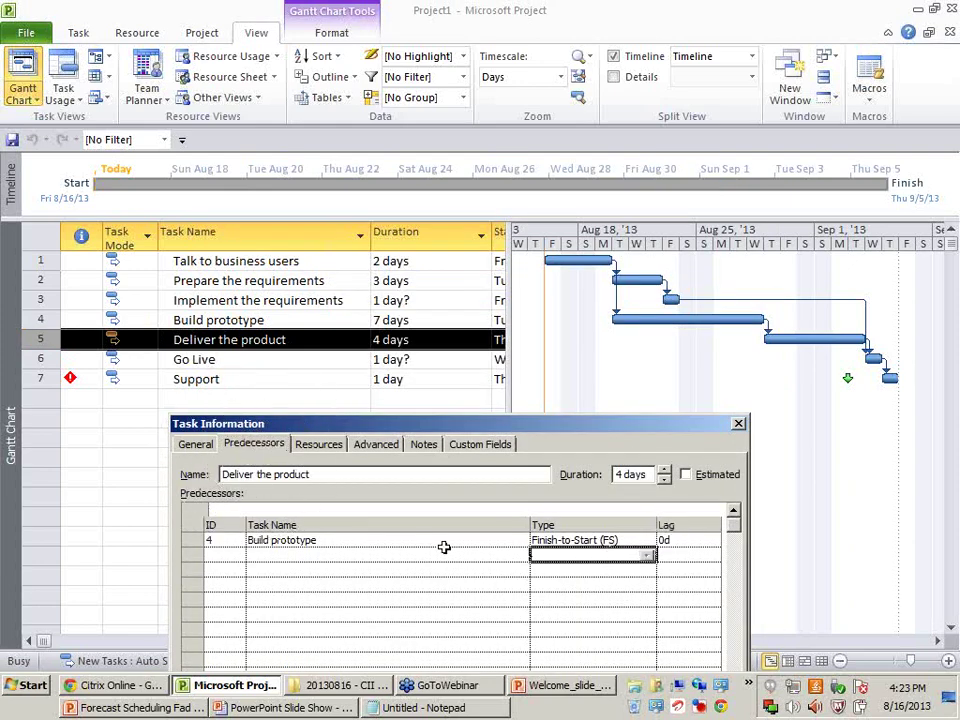
click(293, 552)
key(Up)
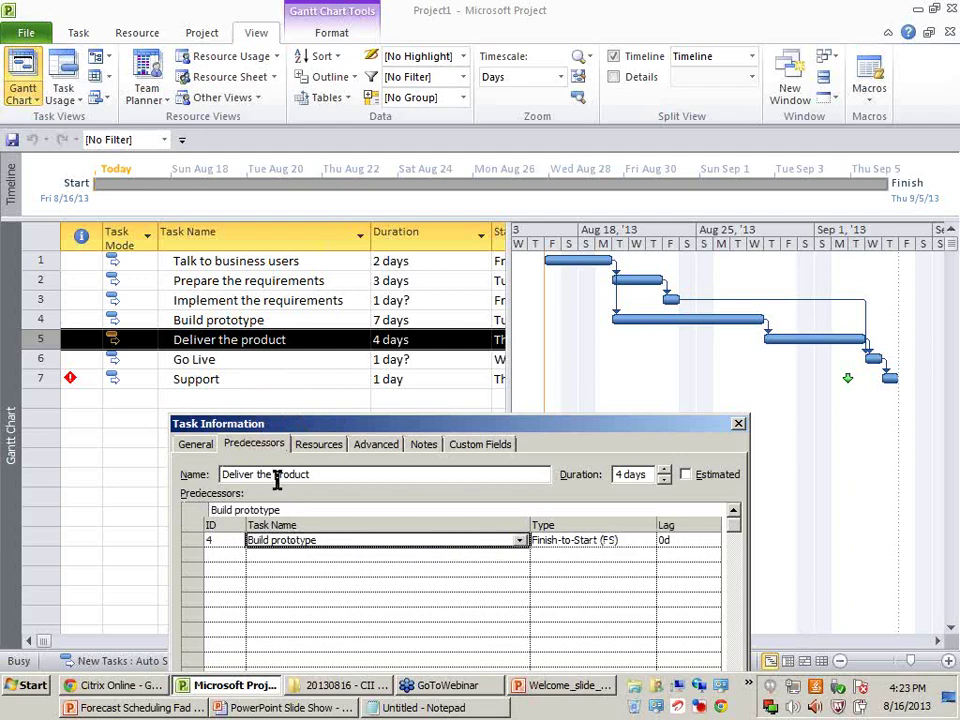
Step: Set a lag of 2 days on the Finish-to-Start link from Build prototype to Deliver the product
click(668, 540)
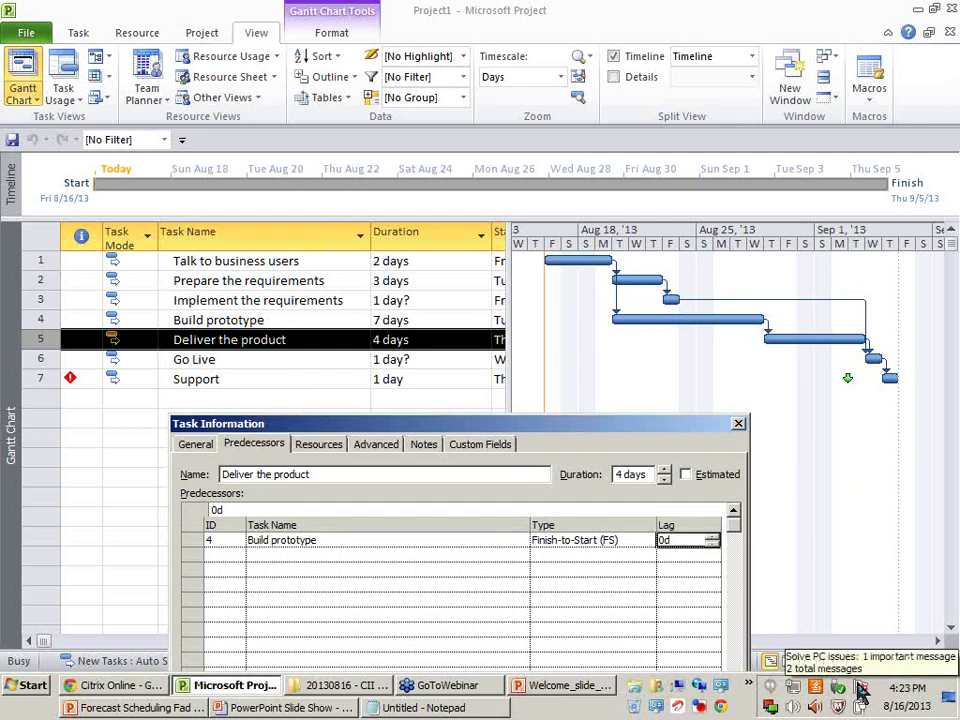
text(2)
click(650, 600)
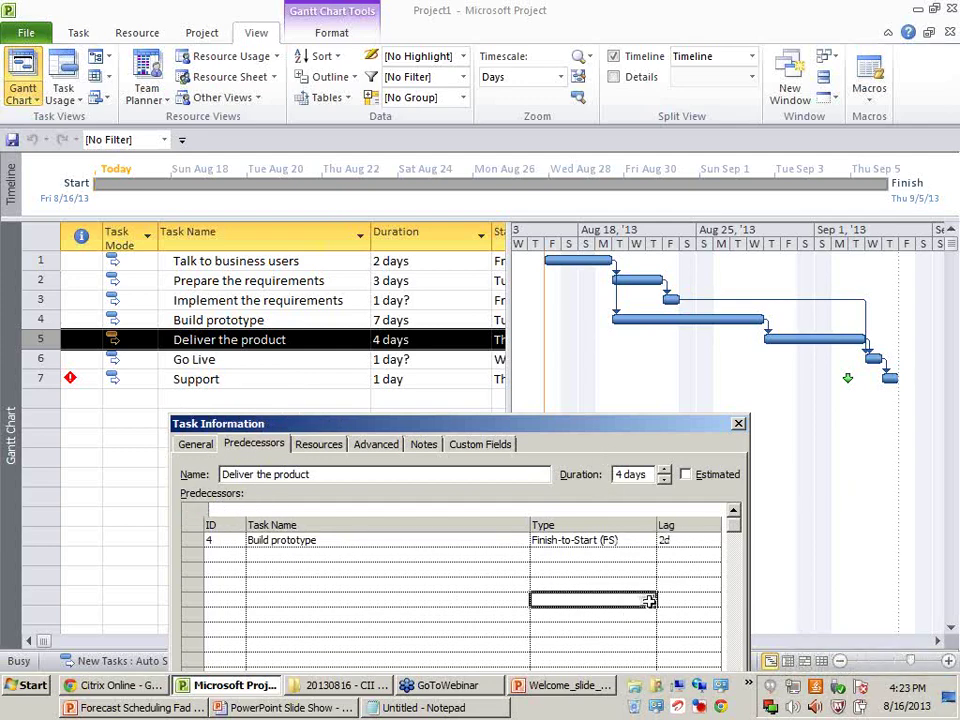
drag(658, 423, 742, 330)
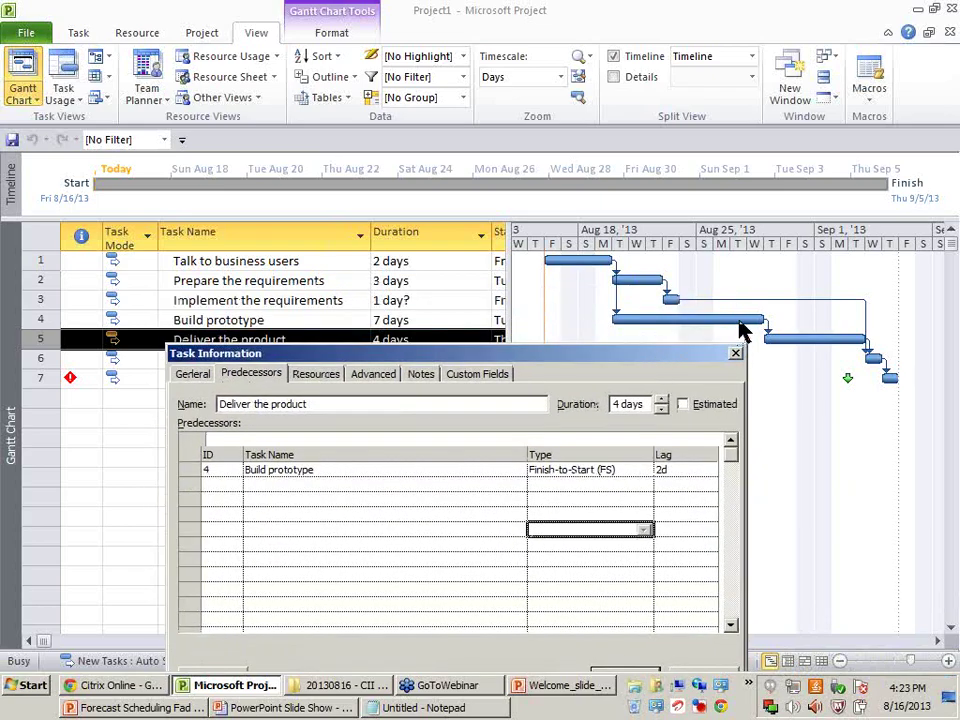
drag(690, 358, 436, 278)
click(412, 603)
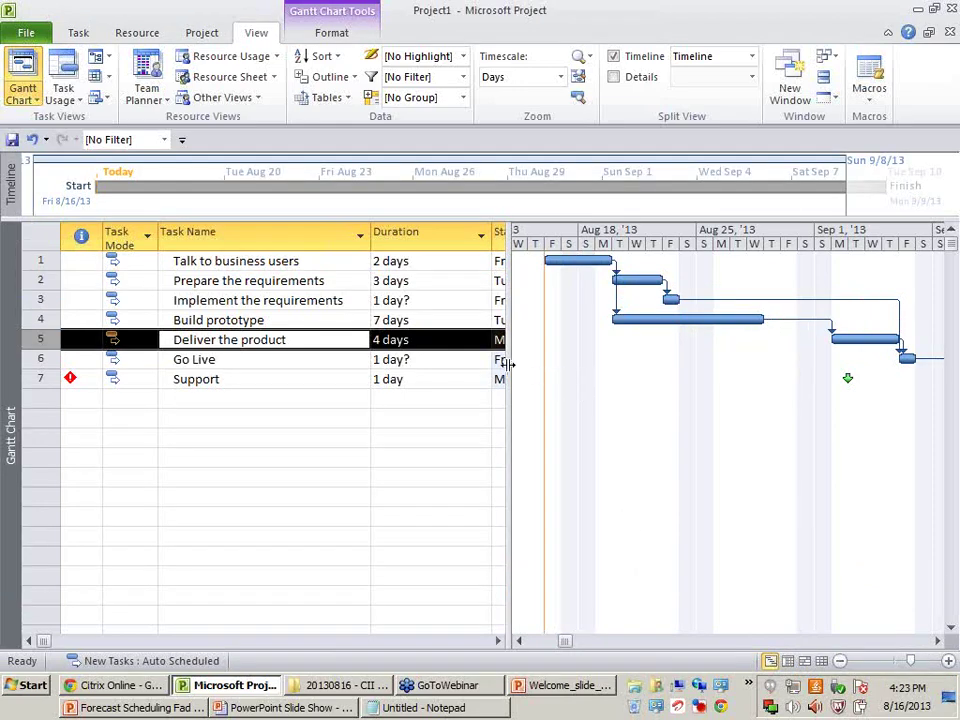
Step: Compare the finish date of Build prototype with the start date of Deliver the product in the task table
drag(508, 365, 703, 370)
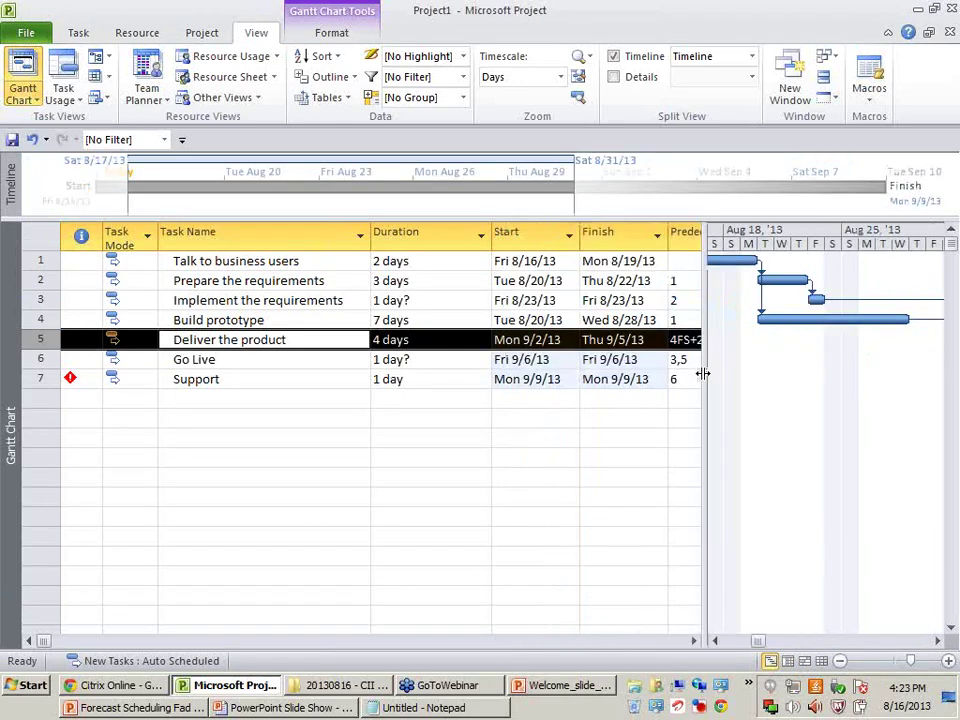
click(243, 319)
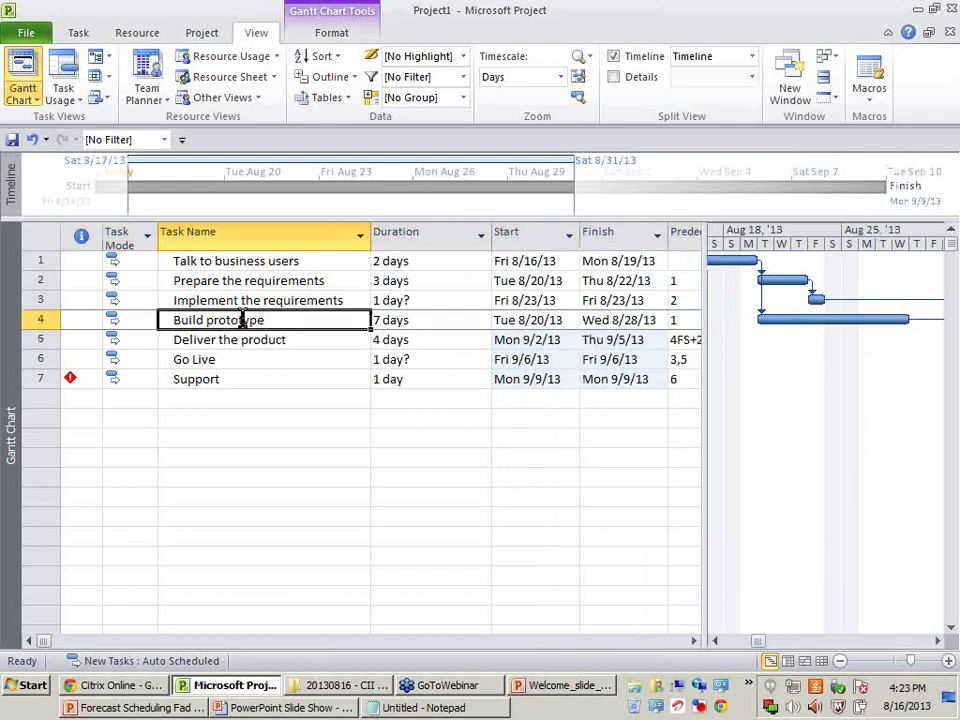
click(620, 320)
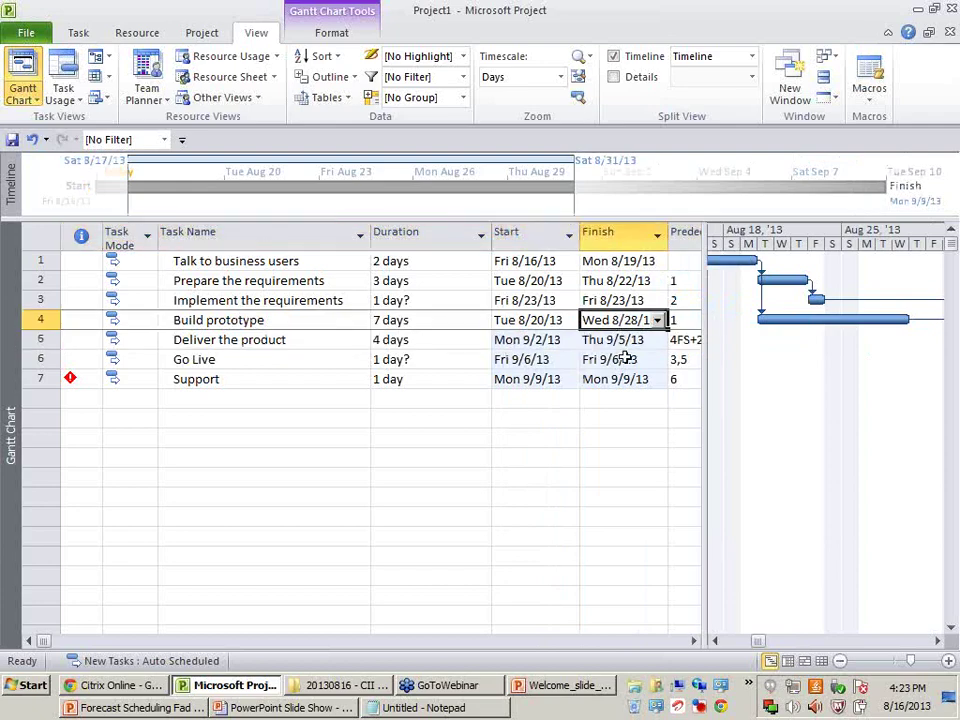
click(561, 342)
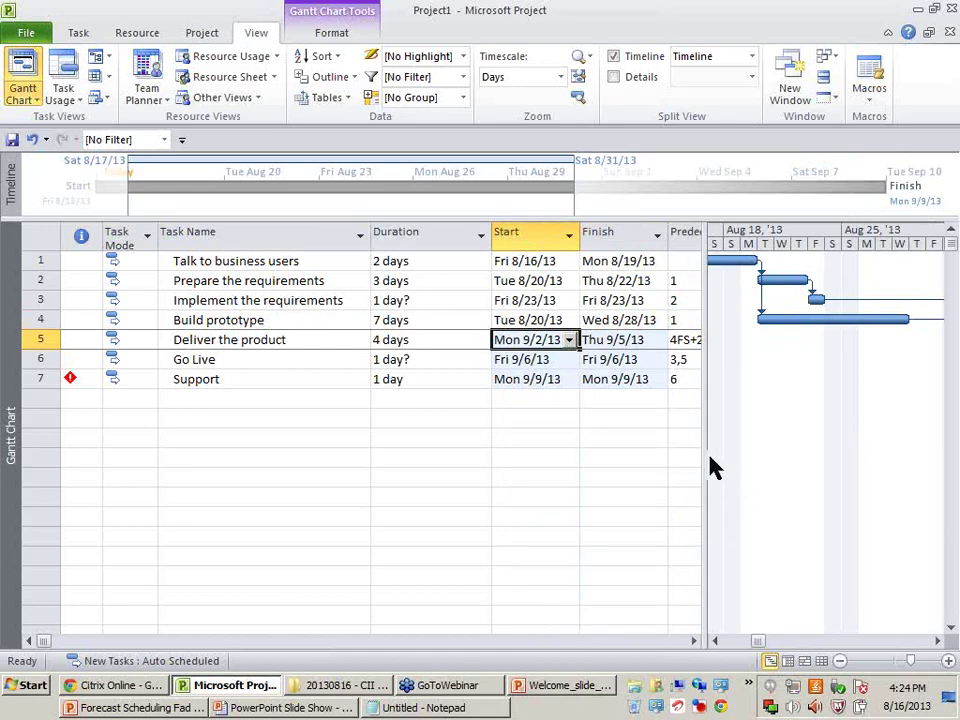
drag(700, 461, 643, 460)
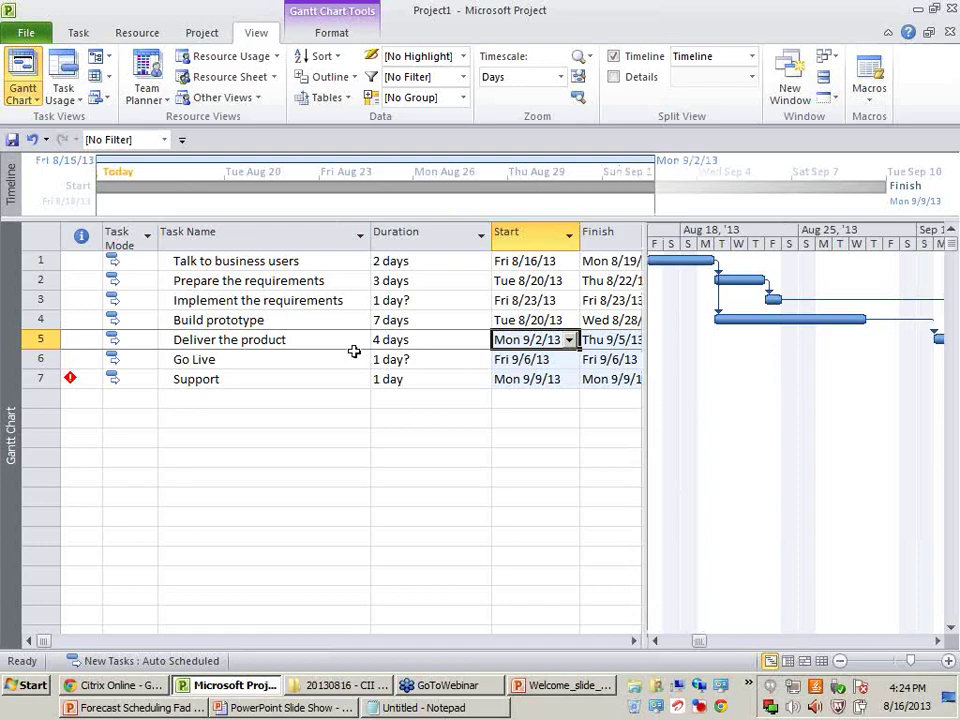
Step: Set the lag of the Finish-to-Start link from Build prototype to Deliver the product to -2d and check both bars in the Gantt chart
double_click(284, 345)
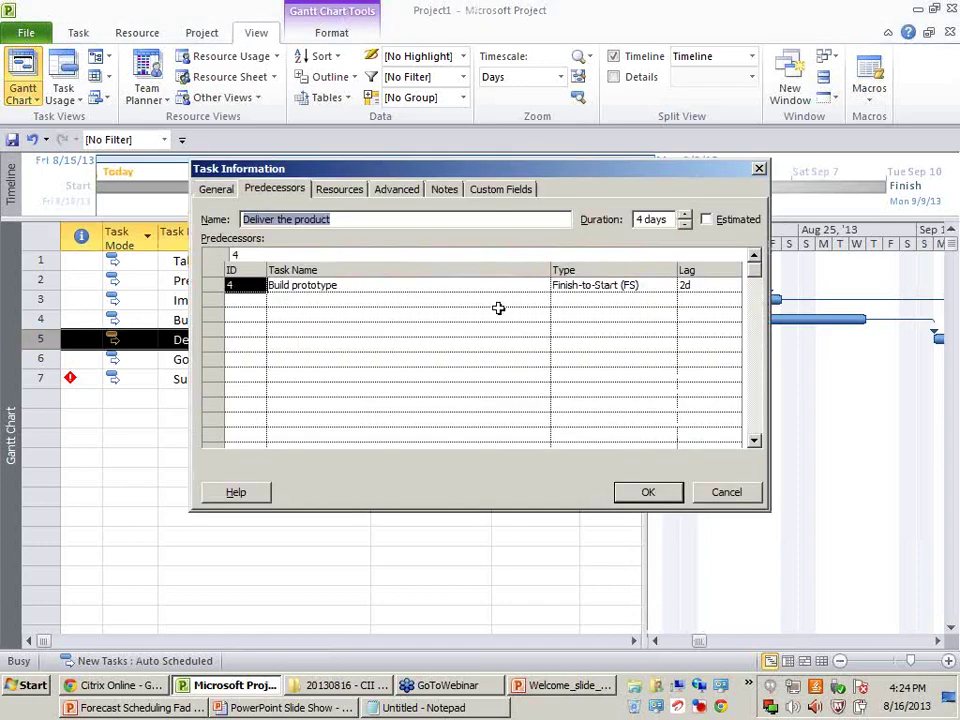
click(700, 288)
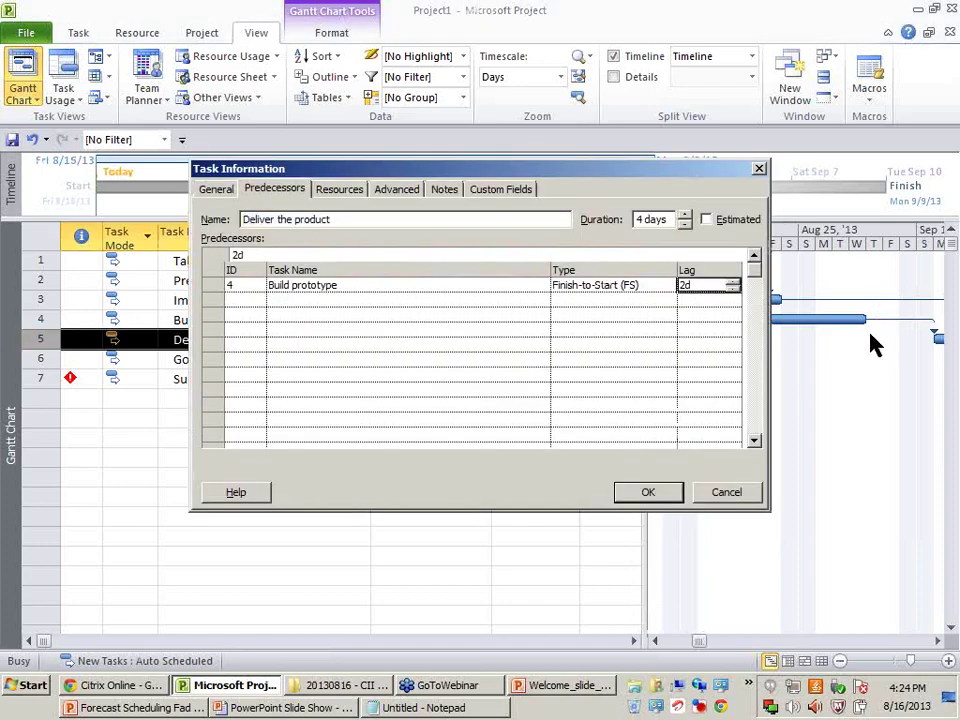
text(-2d)
key(Return)
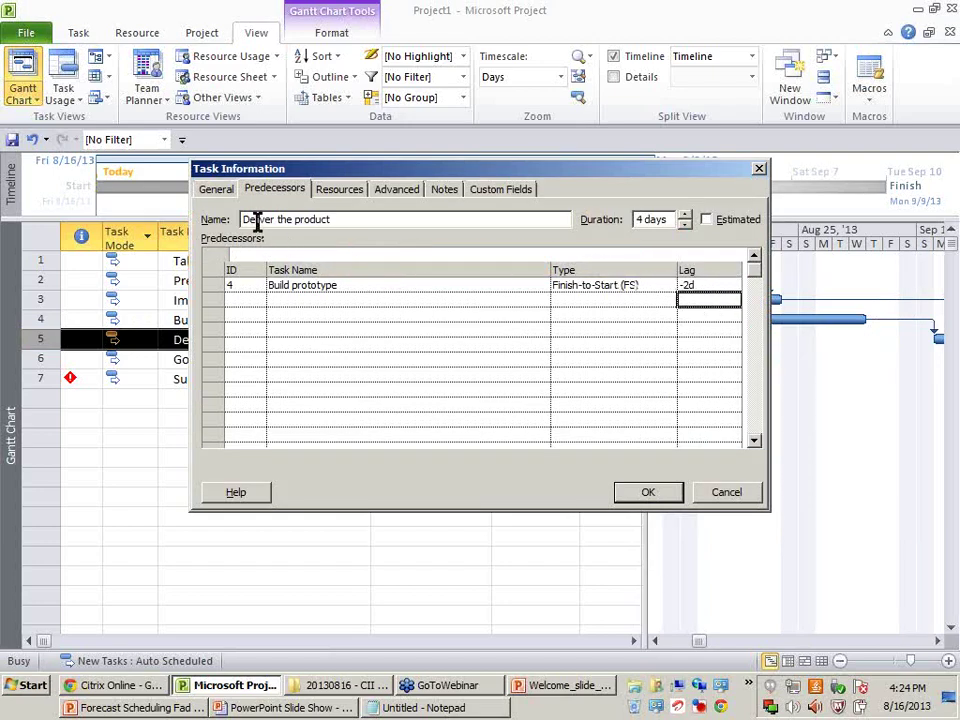
click(710, 288)
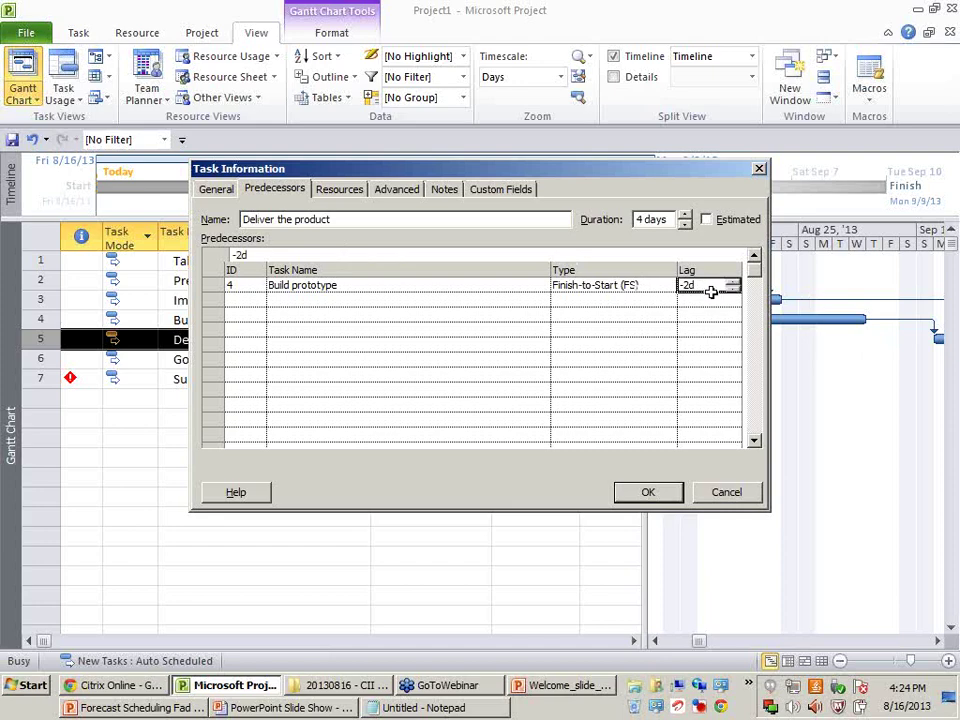
click(443, 294)
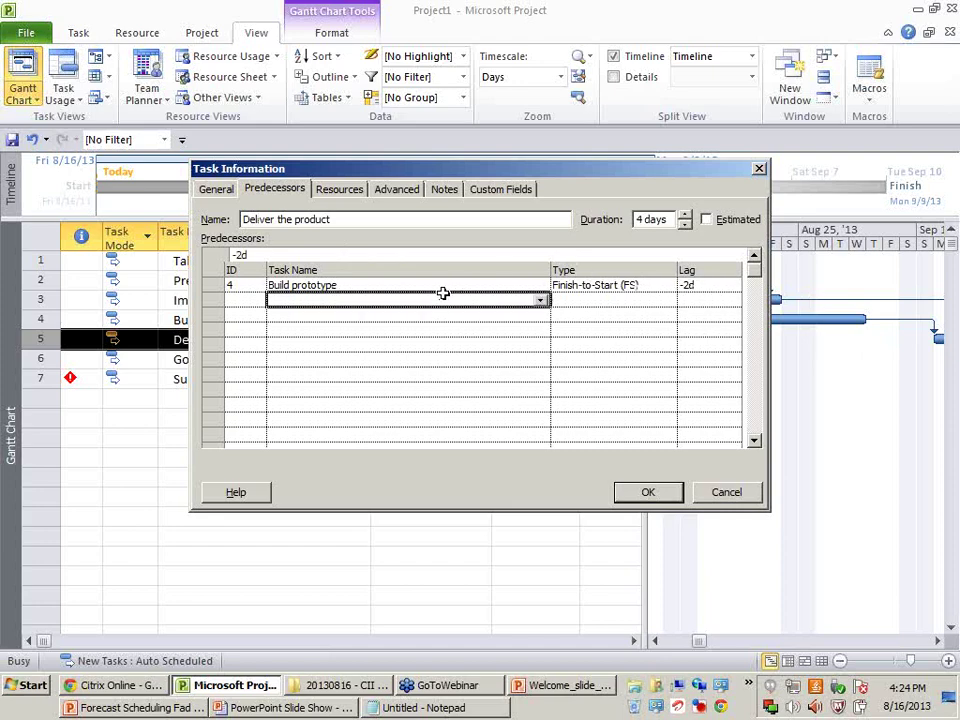
click(603, 285)
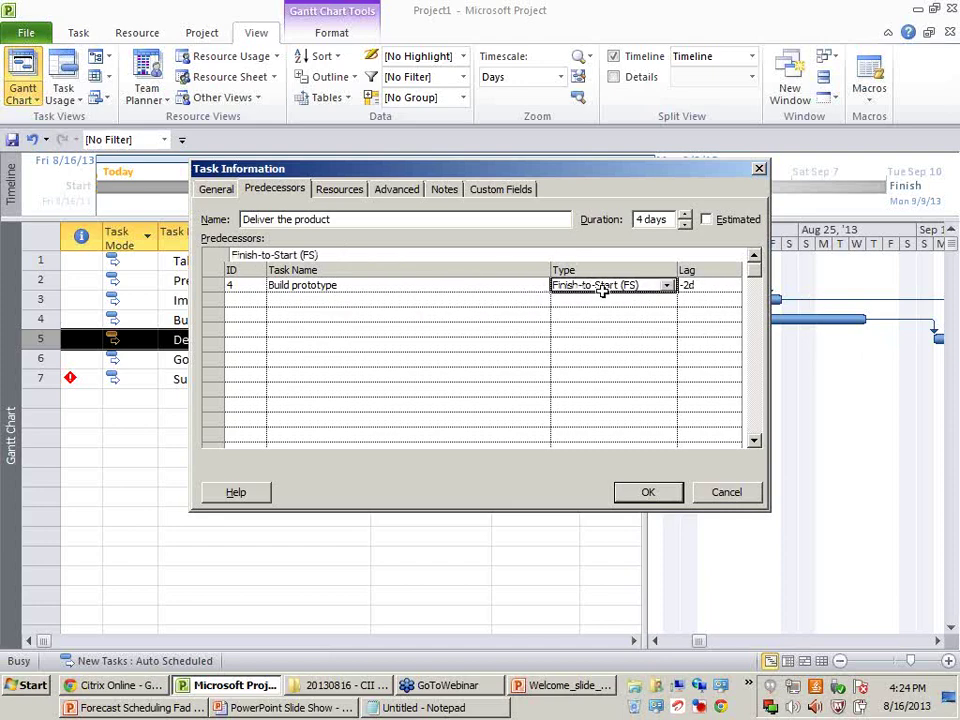
click(649, 495)
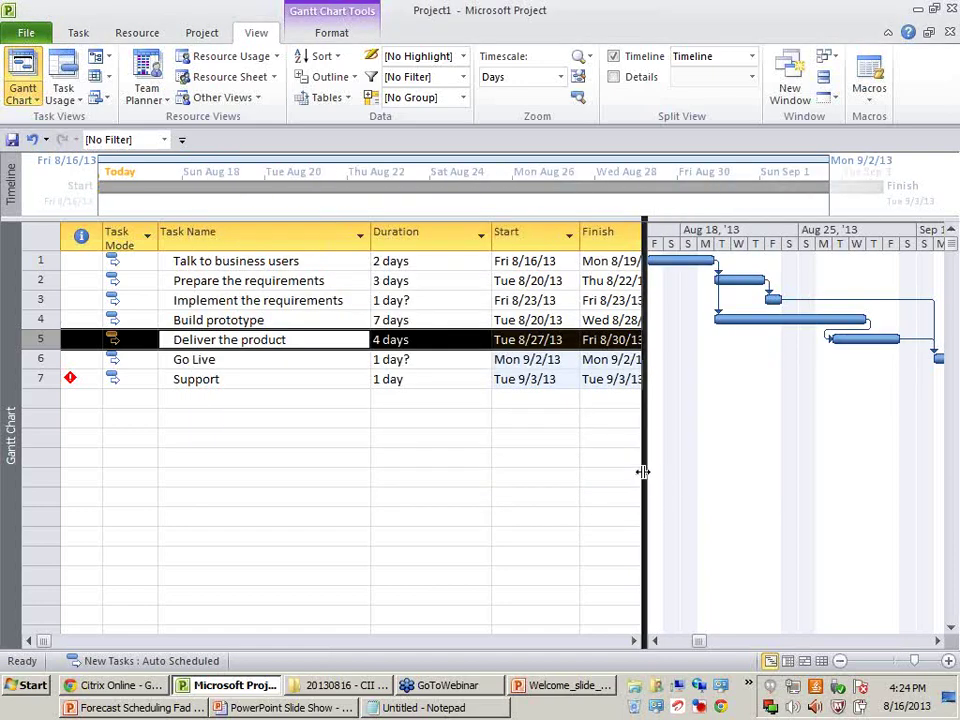
drag(643, 472, 580, 472)
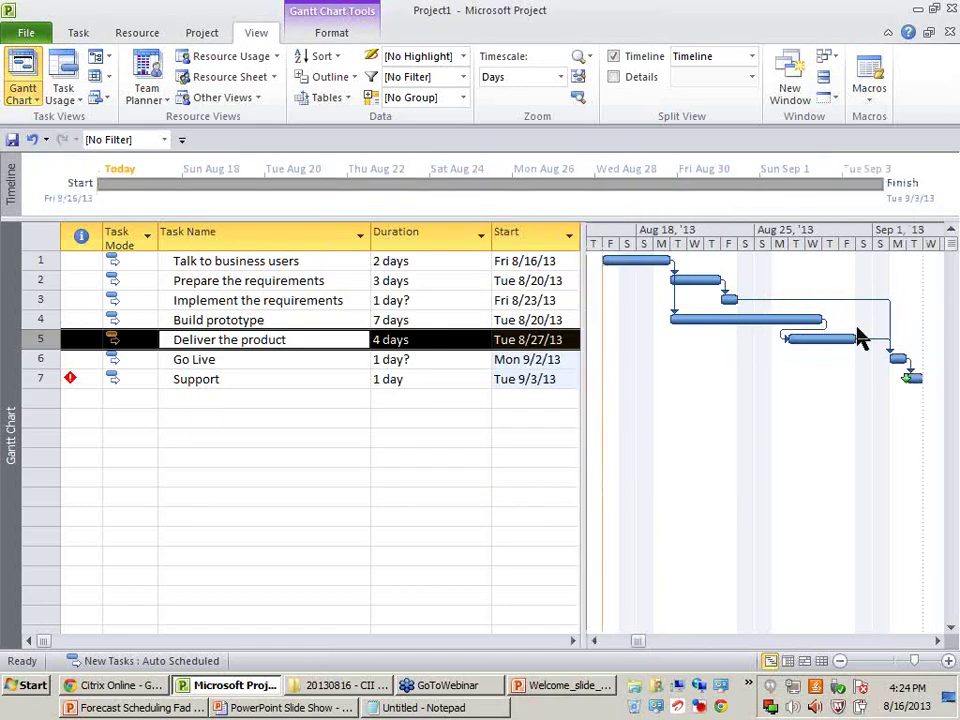
Step: Check the slide on how to keep the promised dates and return to the project schedule in Microsoft Project
click(534, 499)
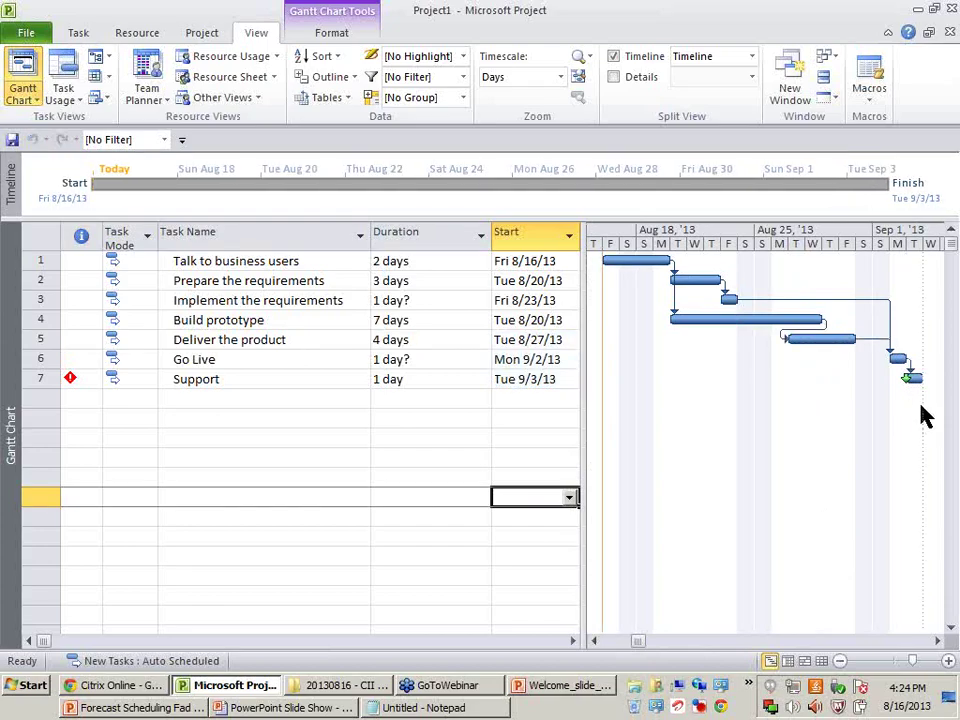
key(alt+Tab)
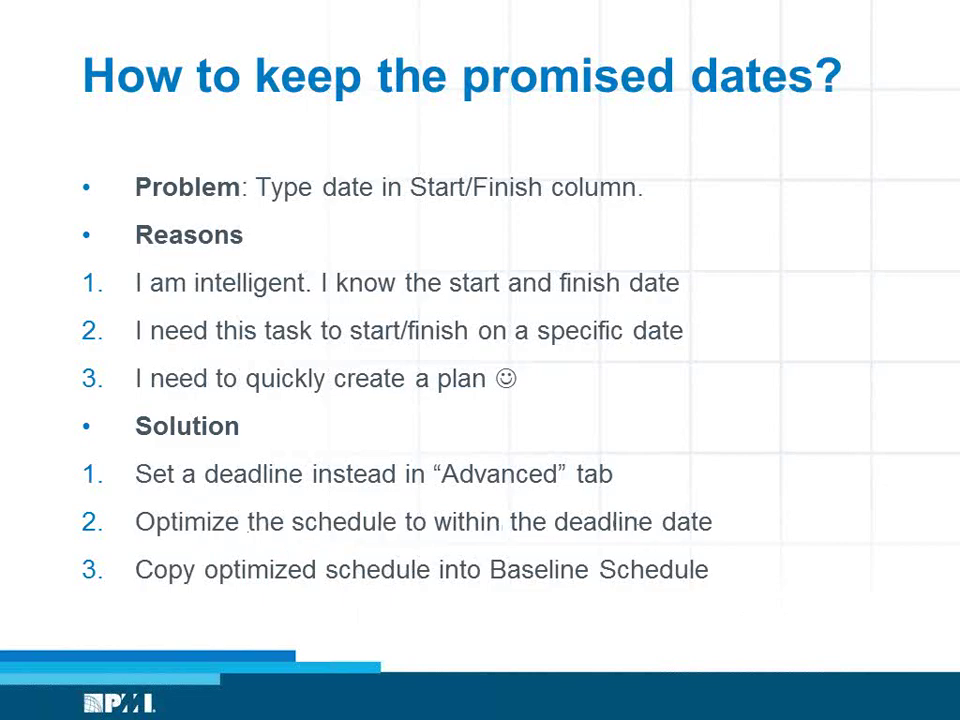
key(alt+Tab)
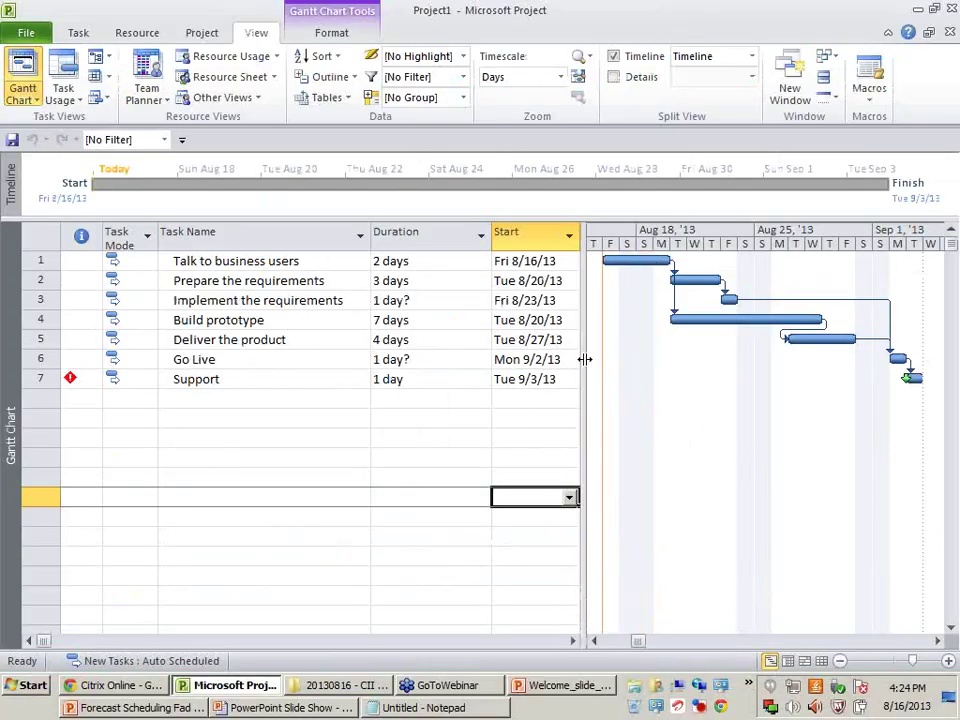
Step: Enlarge the Gantt chart area and examine the full chain of task bars up to the Support task's deadline marker
drag(583, 364, 506, 364)
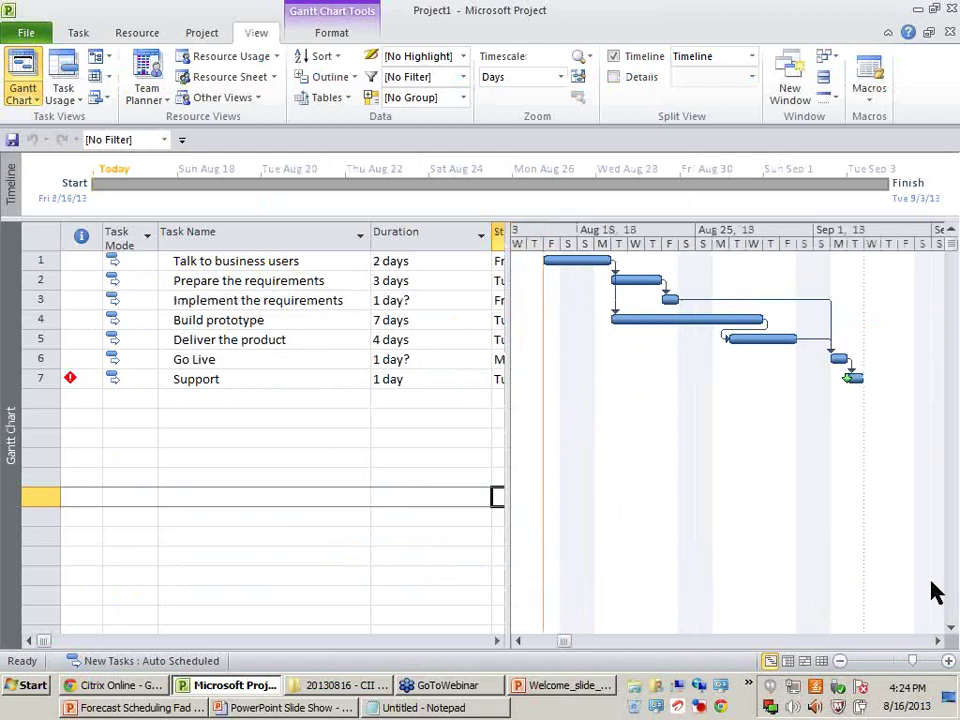
click(938, 641)
click(938, 641)
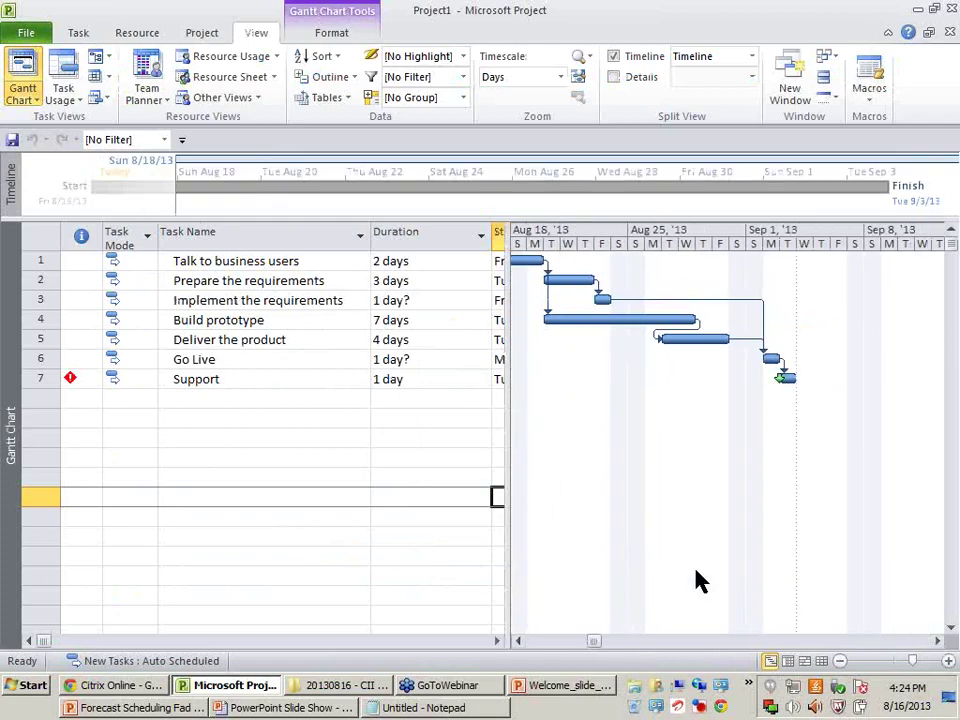
click(521, 641)
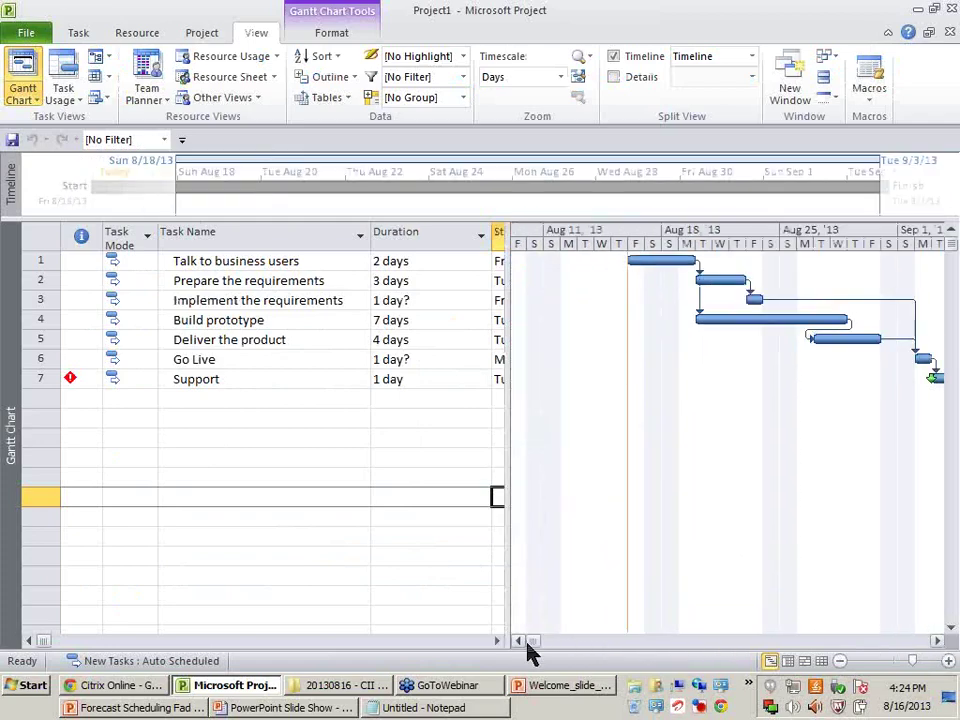
click(938, 641)
click(938, 641)
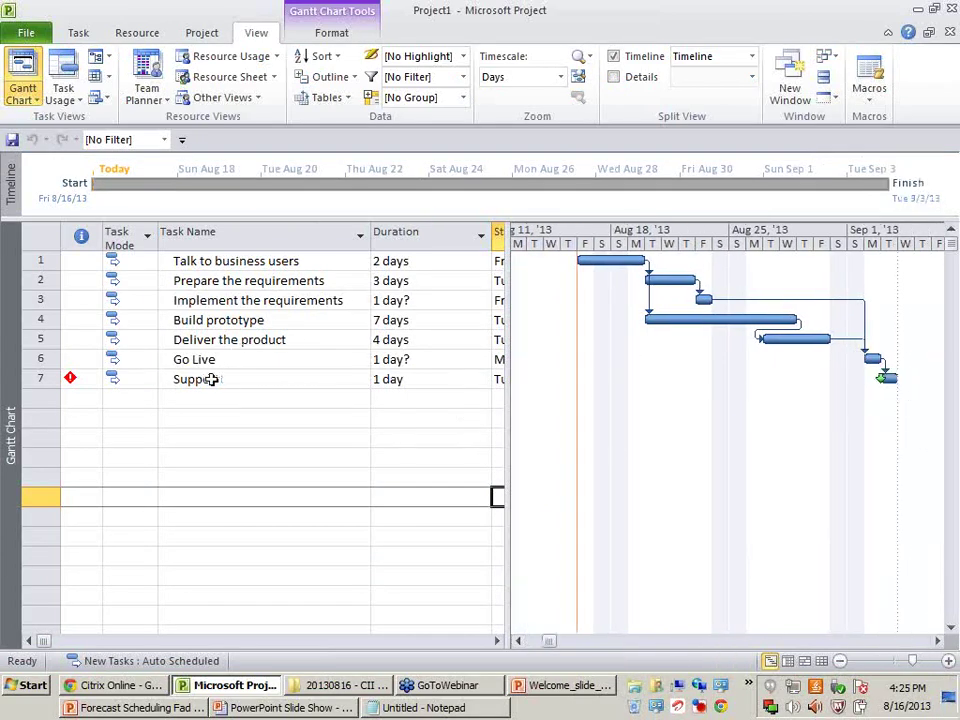
Step: Set the deadline of the Support task to Wed 9/4/13 and check the task's indicator
click(48, 378)
double_click(58, 384)
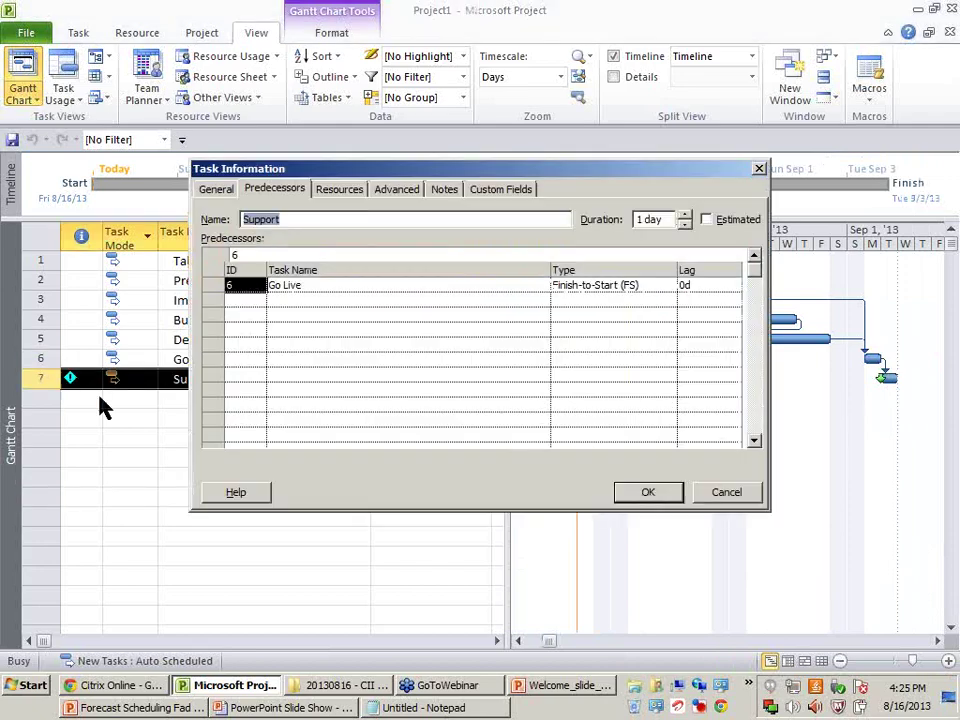
click(396, 189)
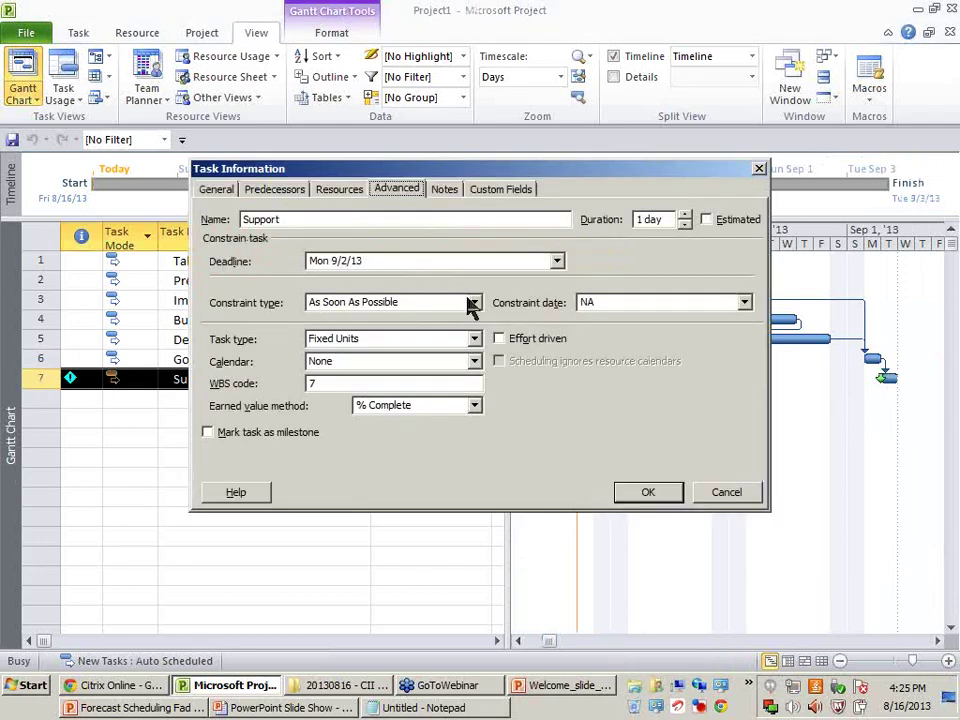
click(558, 261)
click(487, 320)
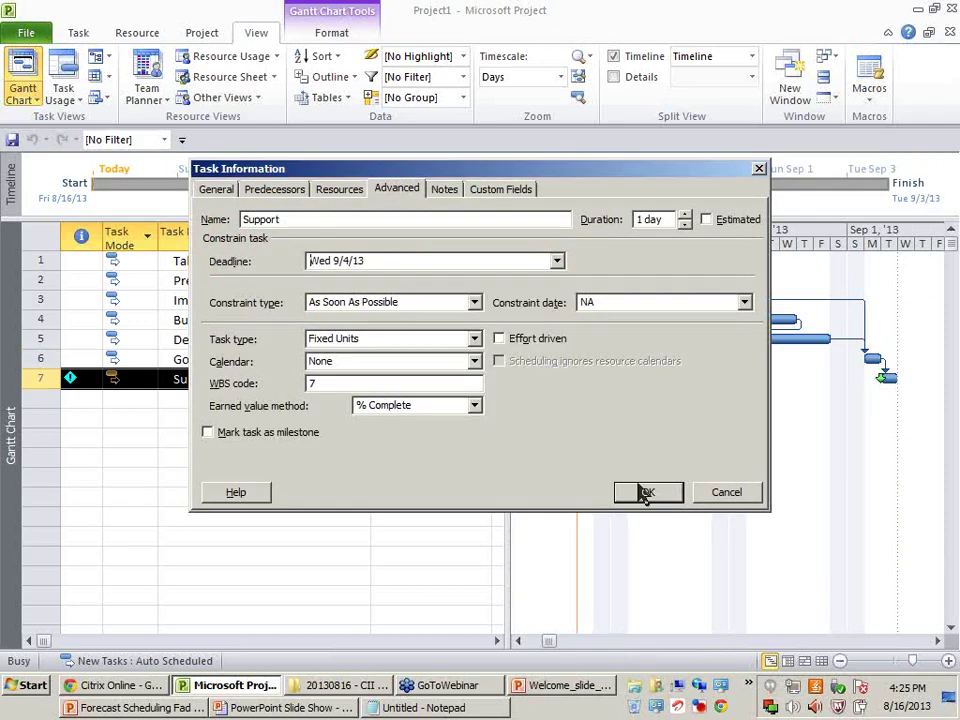
click(643, 491)
click(275, 537)
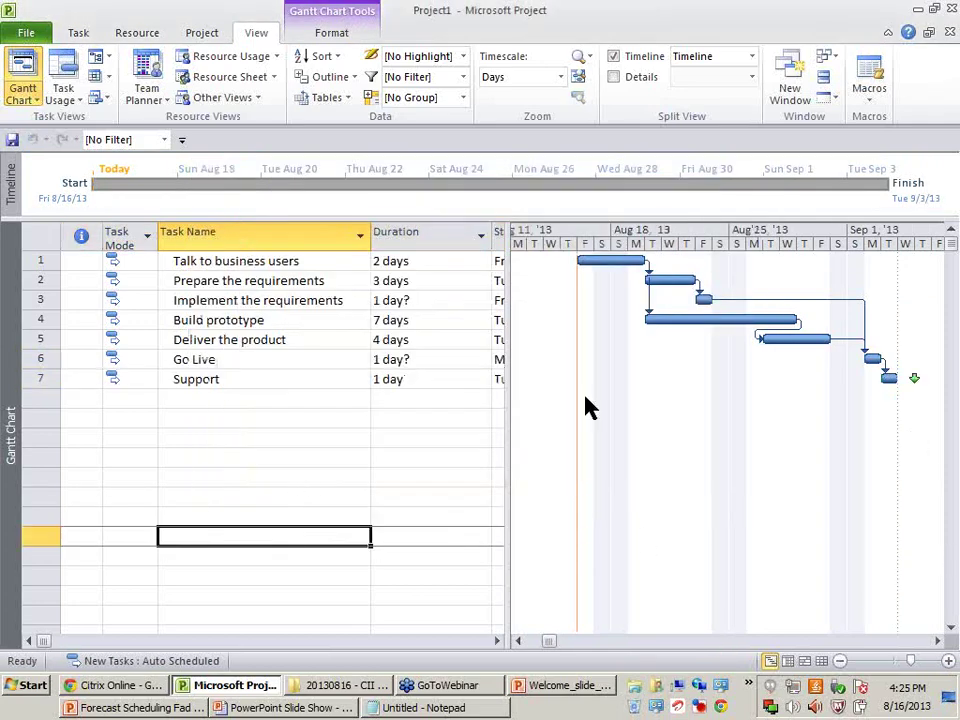
click(82, 378)
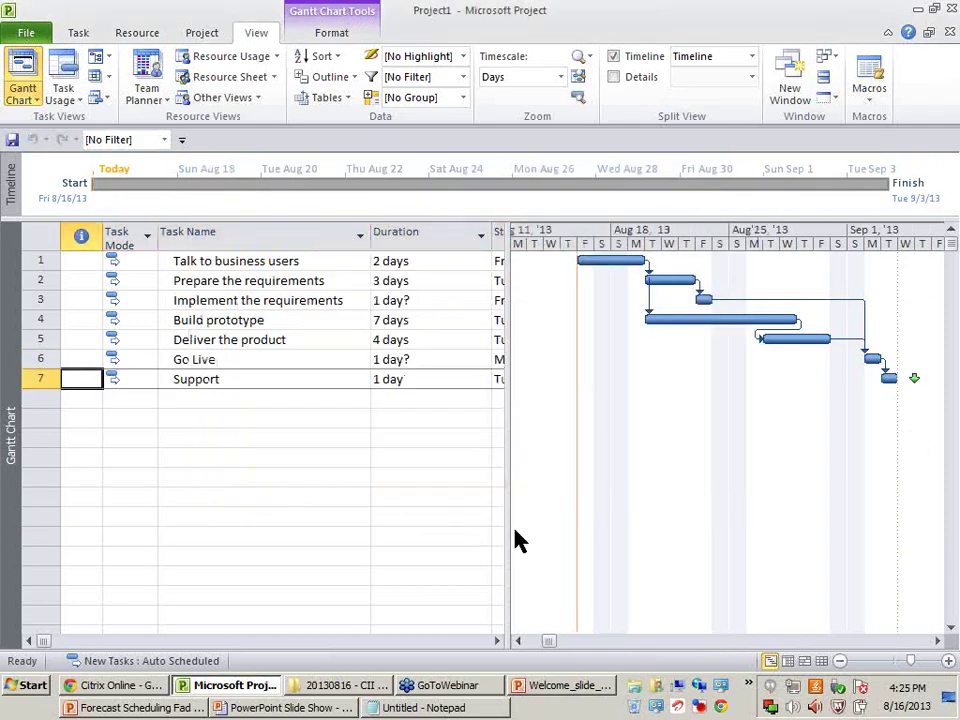
Step: Widen the task table so that the Finish, Predecessors and Resource Names columns show beside the Start dates
drag(514, 540, 585, 525)
click(934, 642)
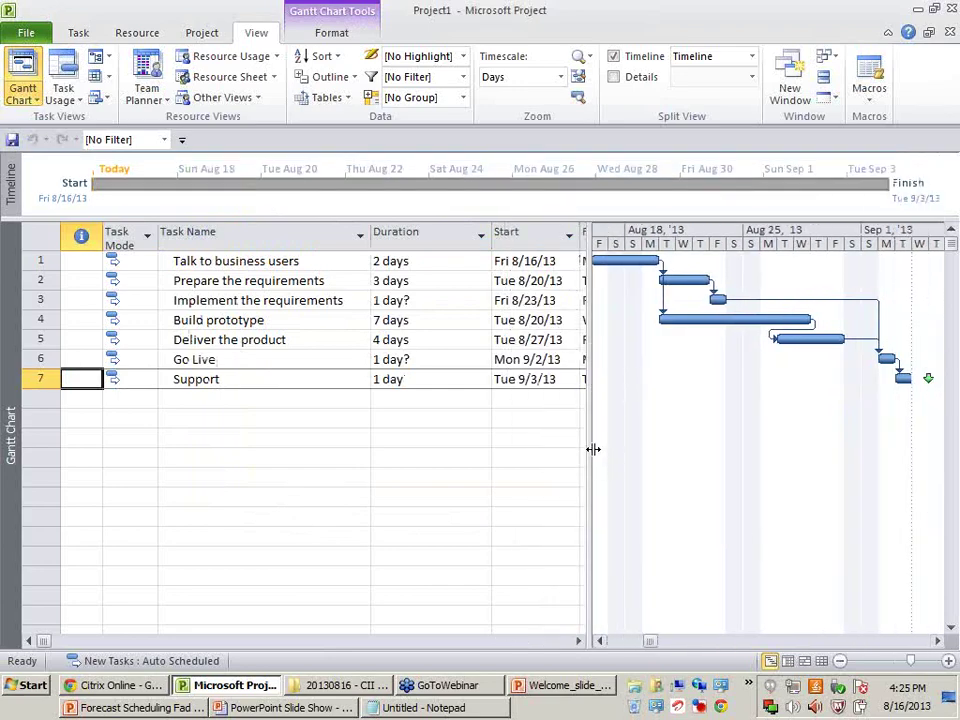
click(560, 440)
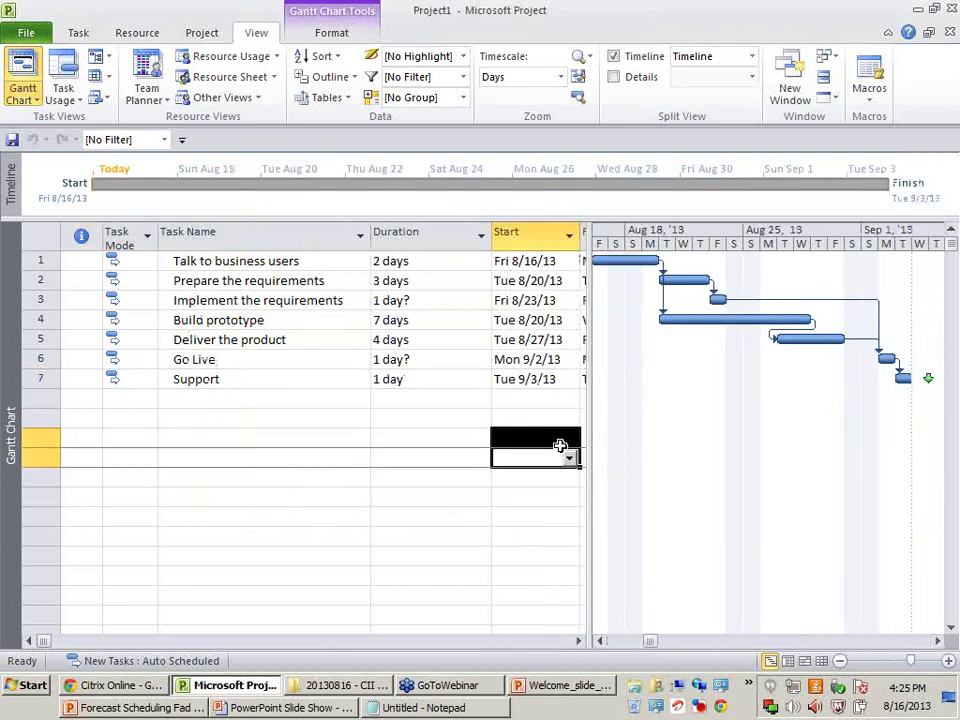
click(578, 641)
drag(591, 583, 811, 598)
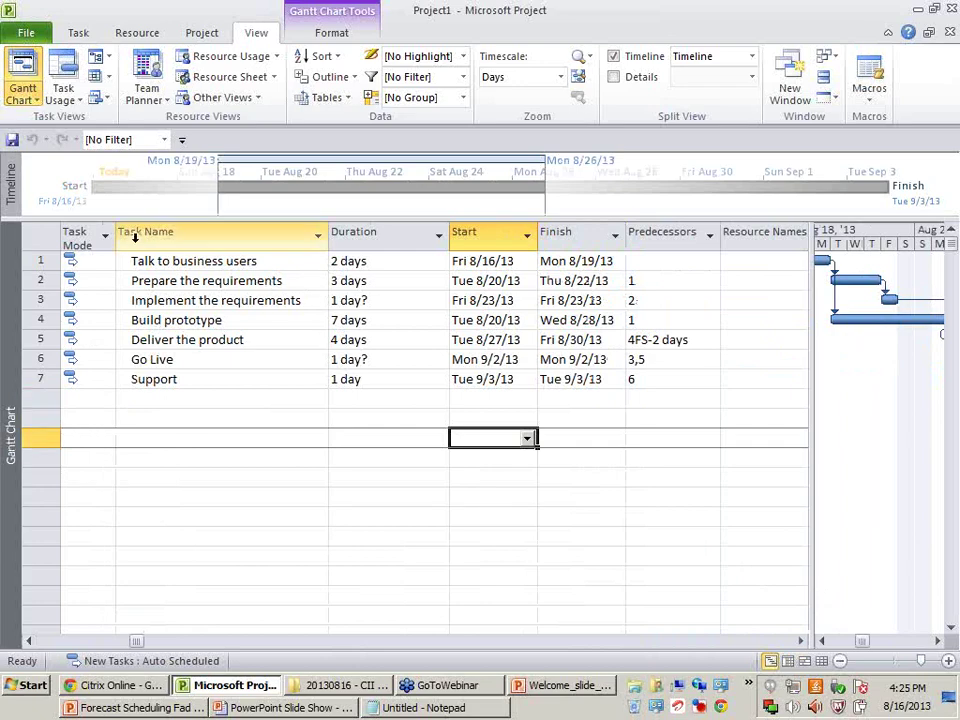
Step: Review the Duration, Start, Finish and Predecessors columns for the tasks in the Entry table
click(420, 236)
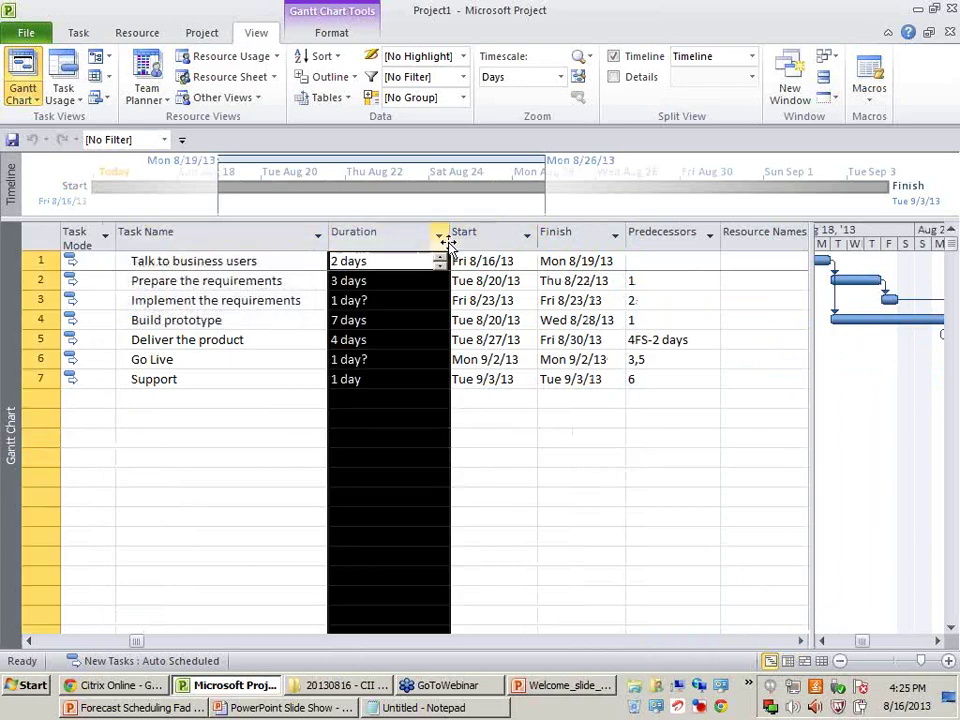
drag(437, 238, 588, 241)
click(588, 241)
click(664, 240)
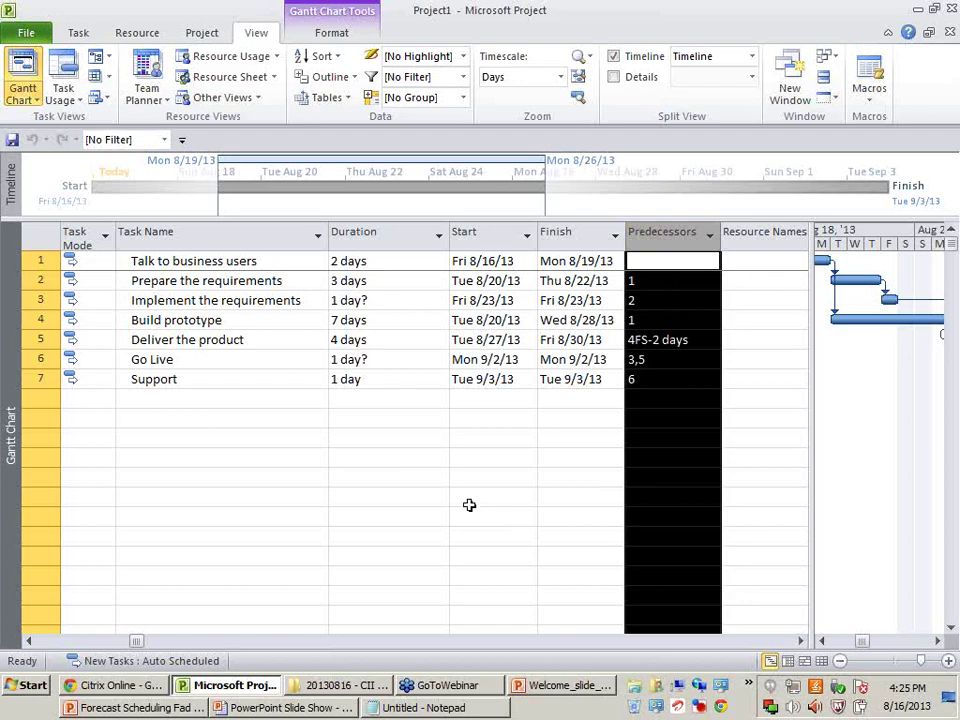
click(470, 498)
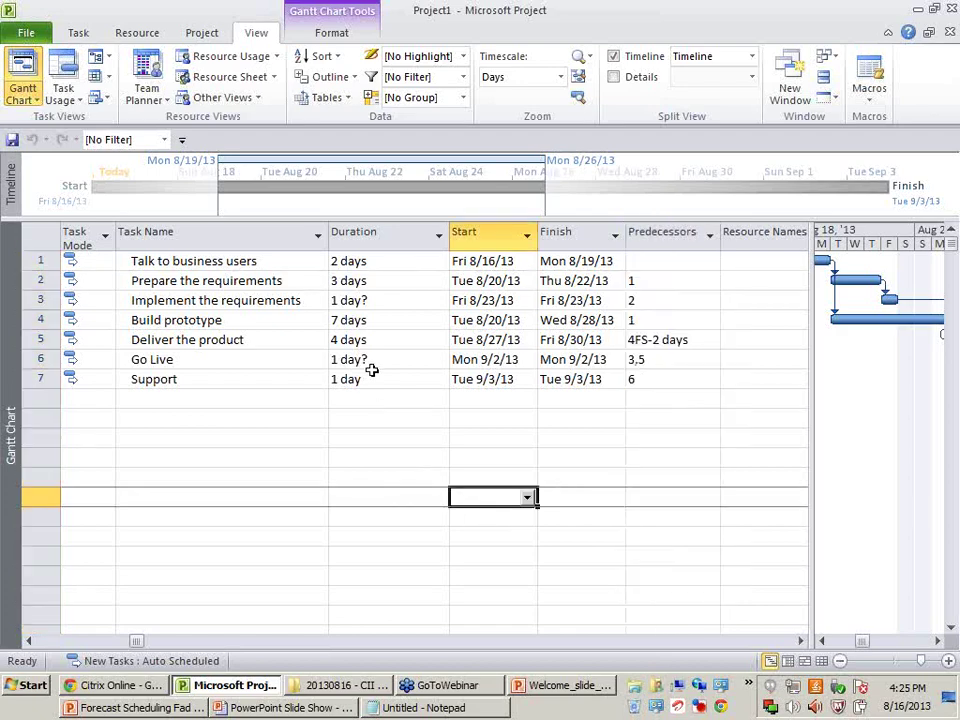
click(381, 232)
click(496, 236)
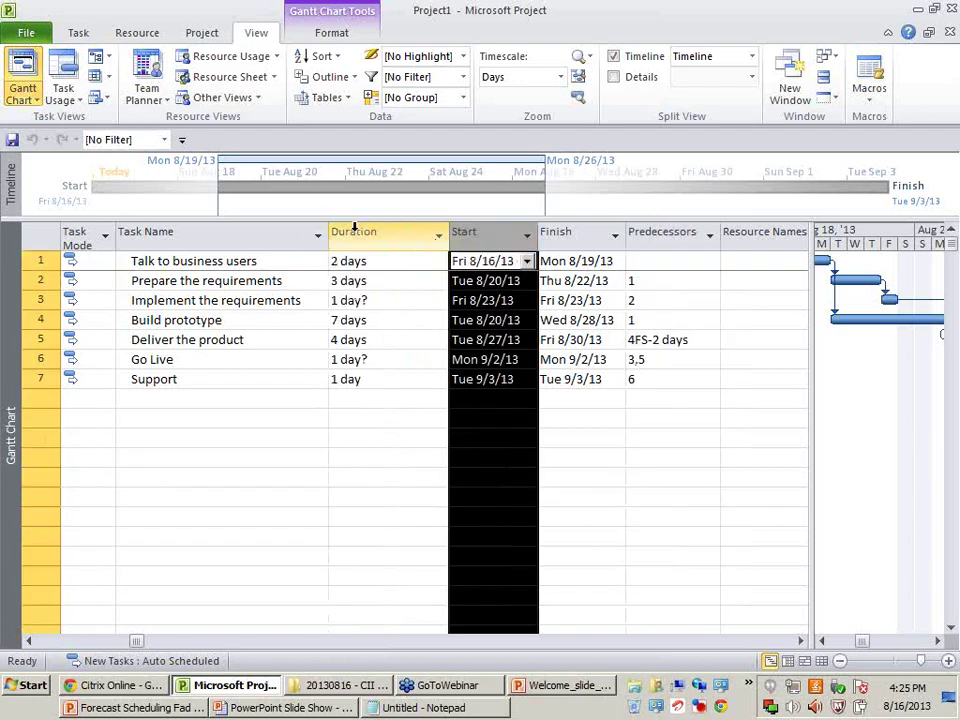
click(354, 229)
click(596, 455)
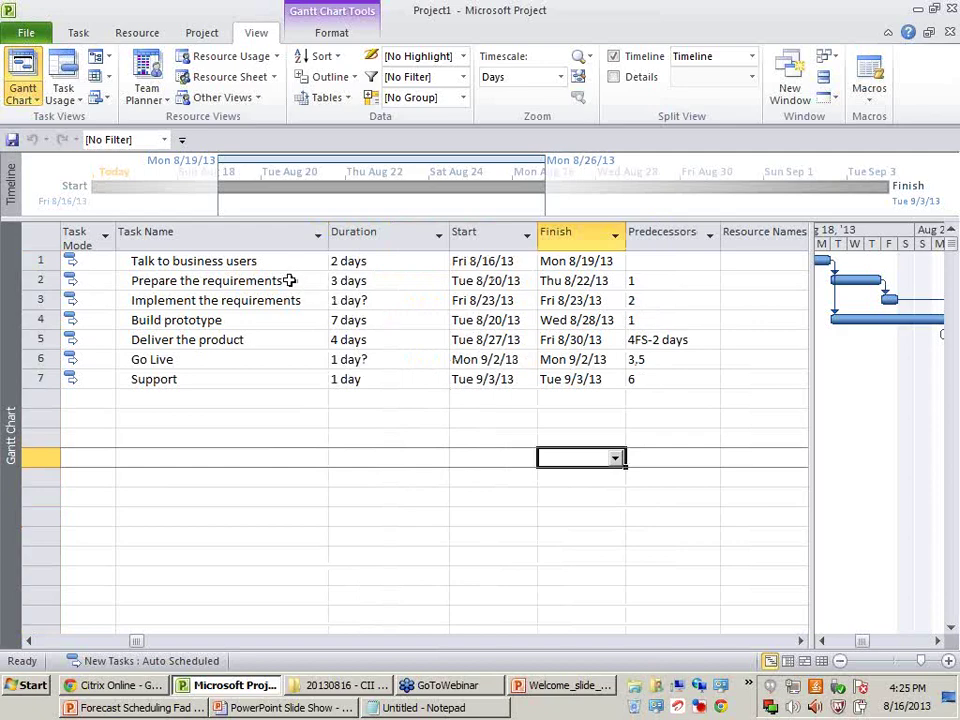
drag(289, 280, 640, 363)
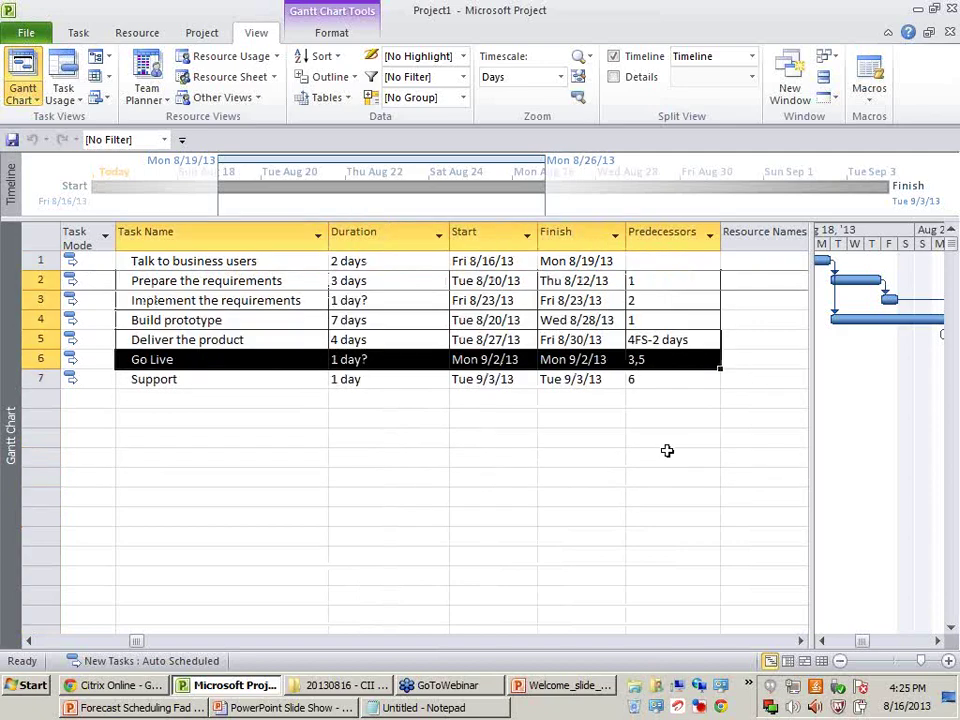
click(667, 451)
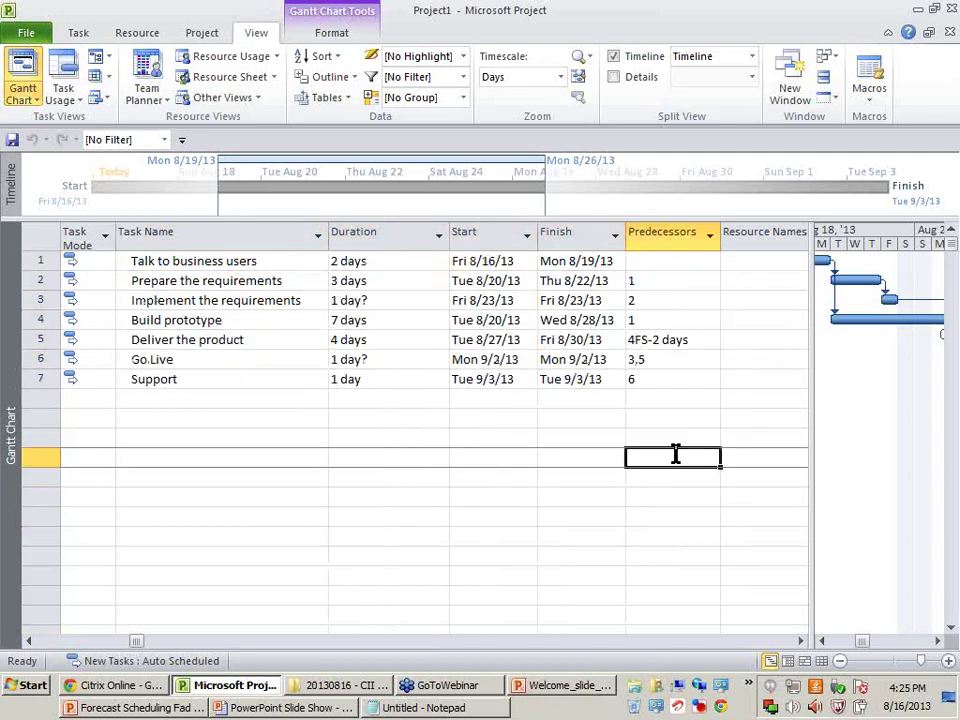
Step: Check which built-in table is applied and examine the current Duration, Start and Finish columns again
click(330, 98)
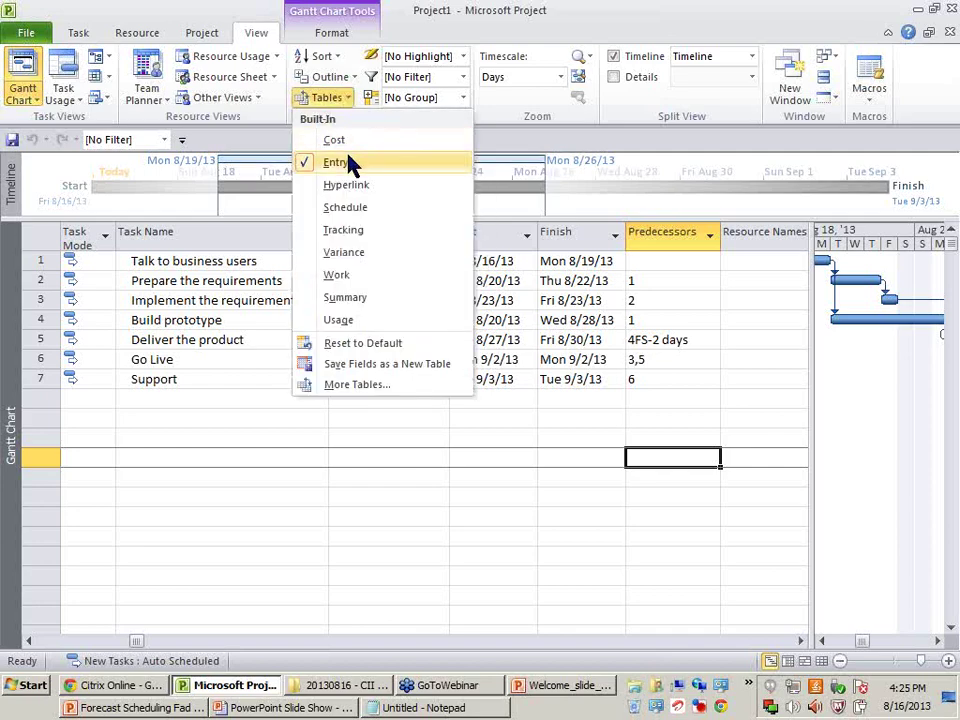
click(272, 460)
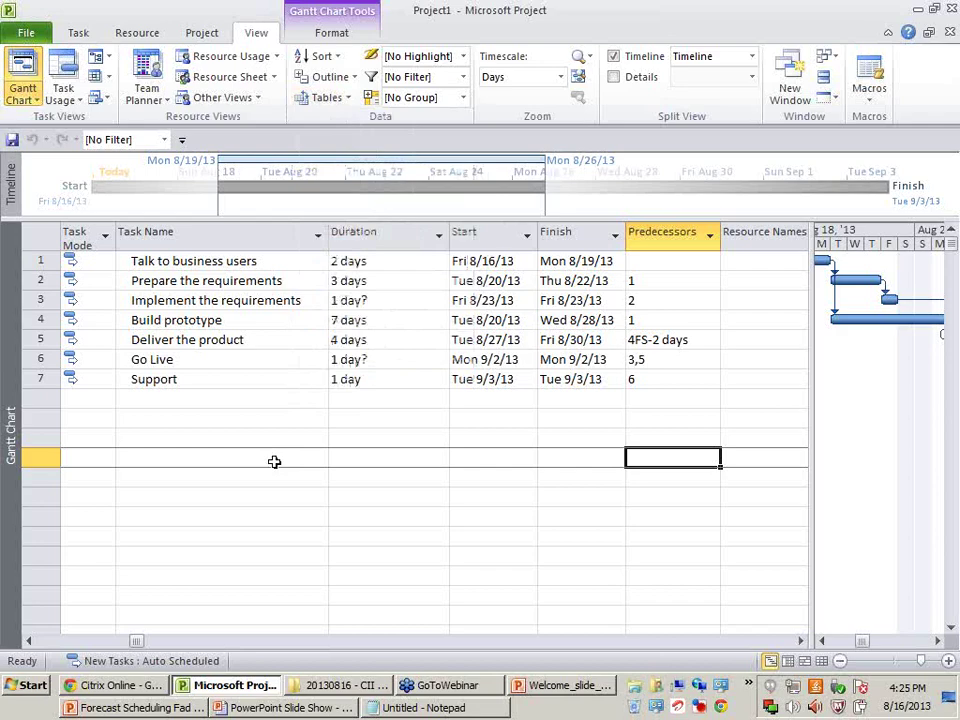
click(288, 362)
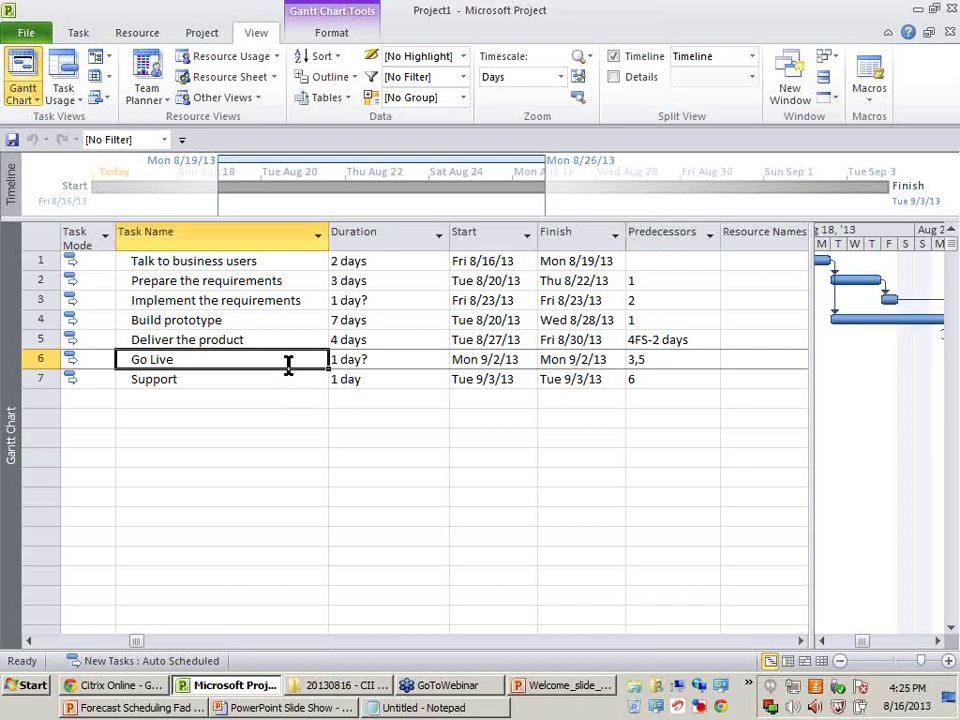
click(364, 233)
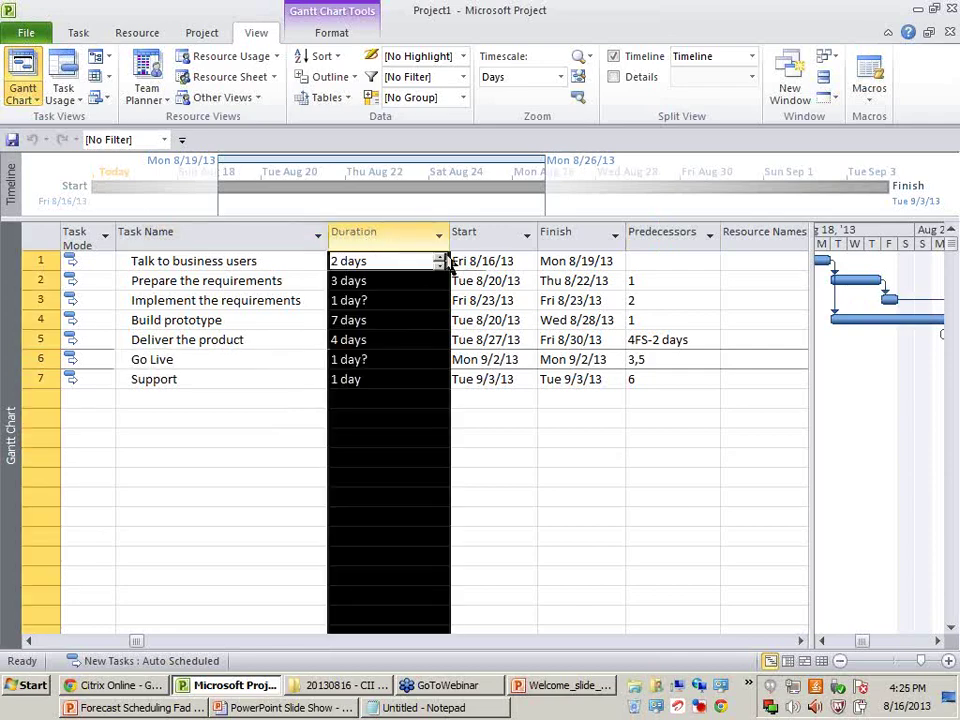
click(477, 222)
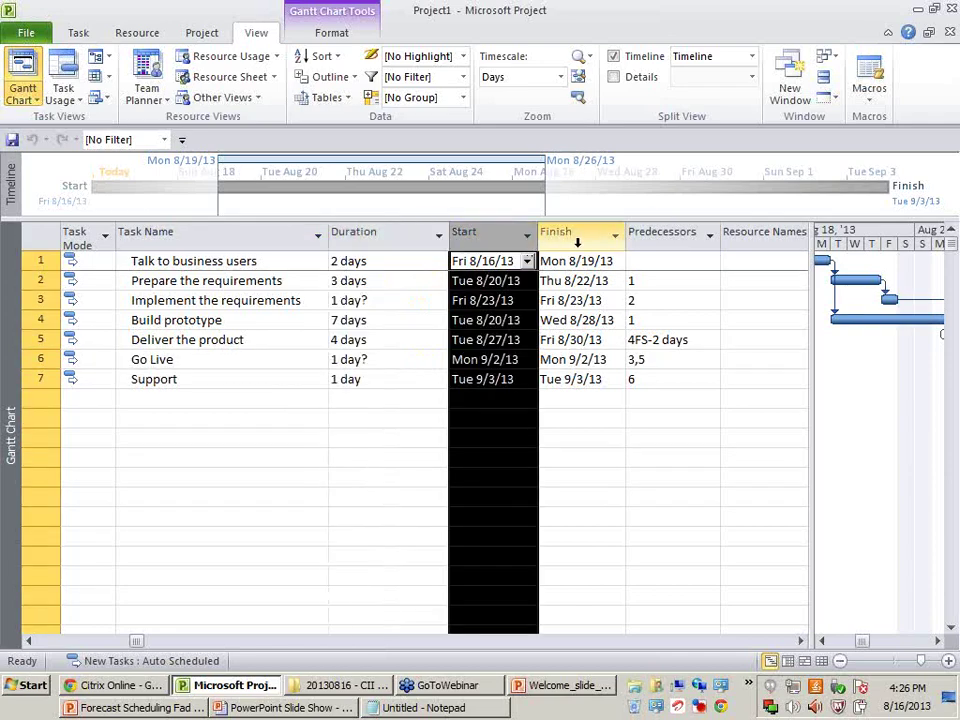
click(575, 232)
click(420, 536)
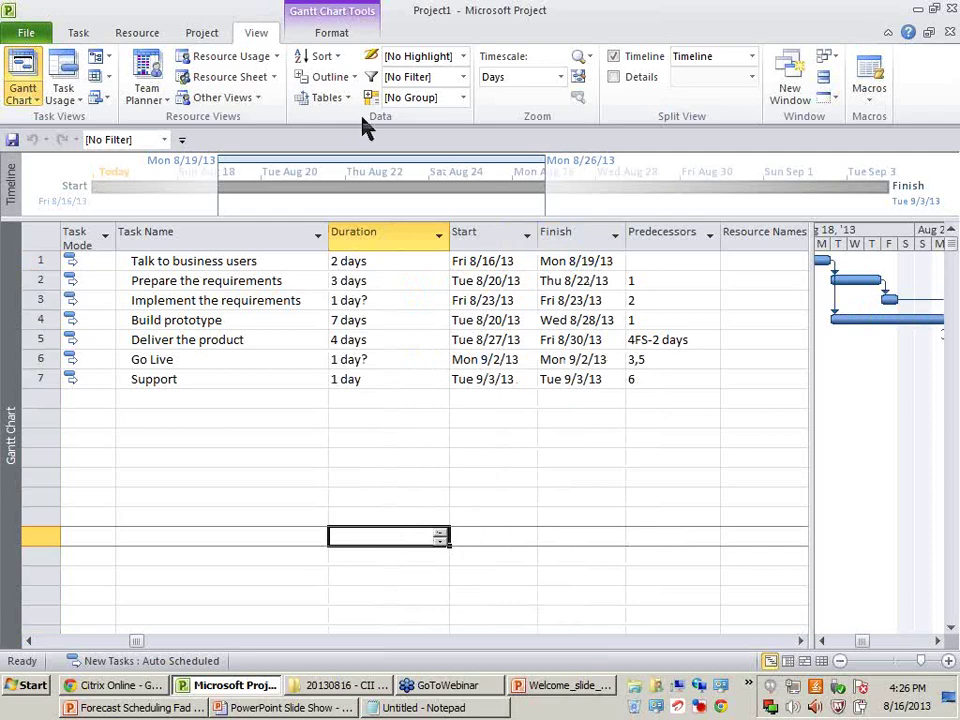
Step: Switch the schedule to the Tracking Gantt view and show all task bars beside the Start column
click(28, 98)
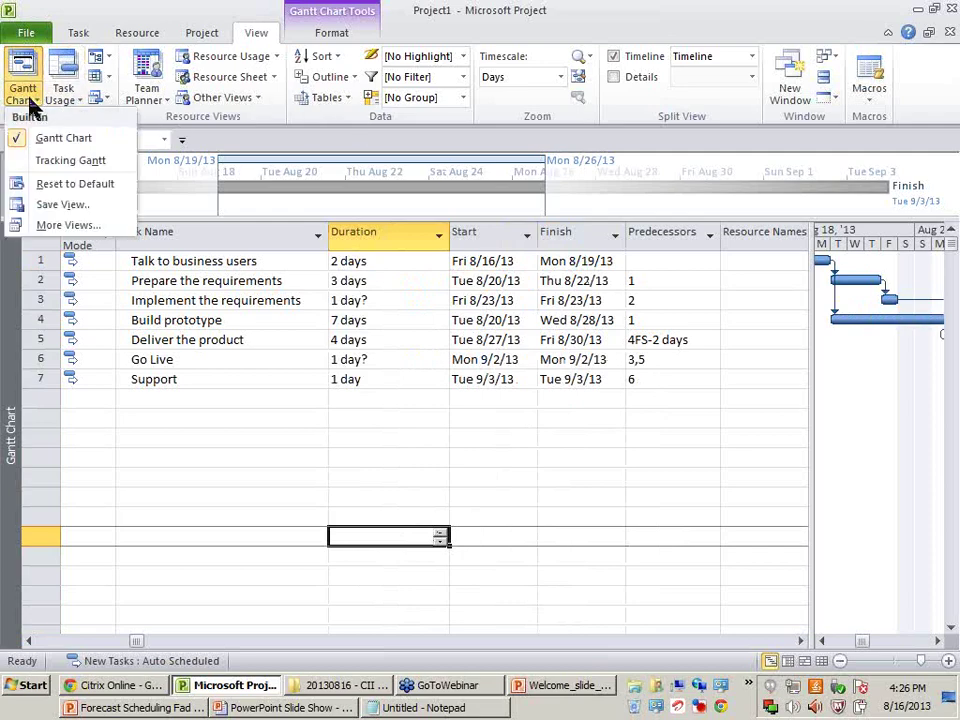
click(73, 170)
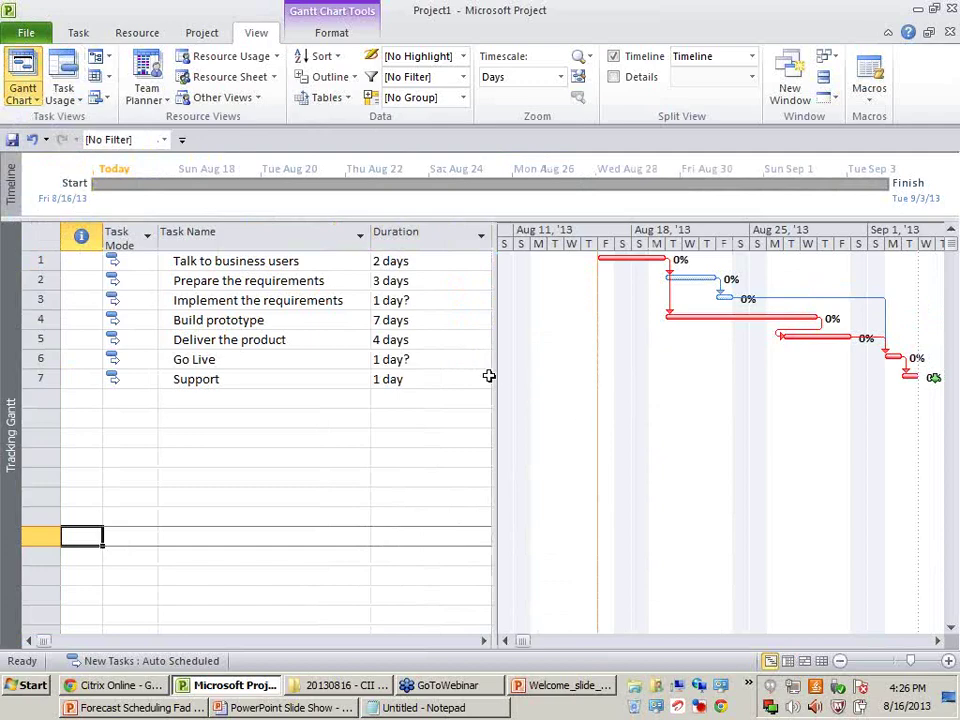
drag(493, 376, 564, 368)
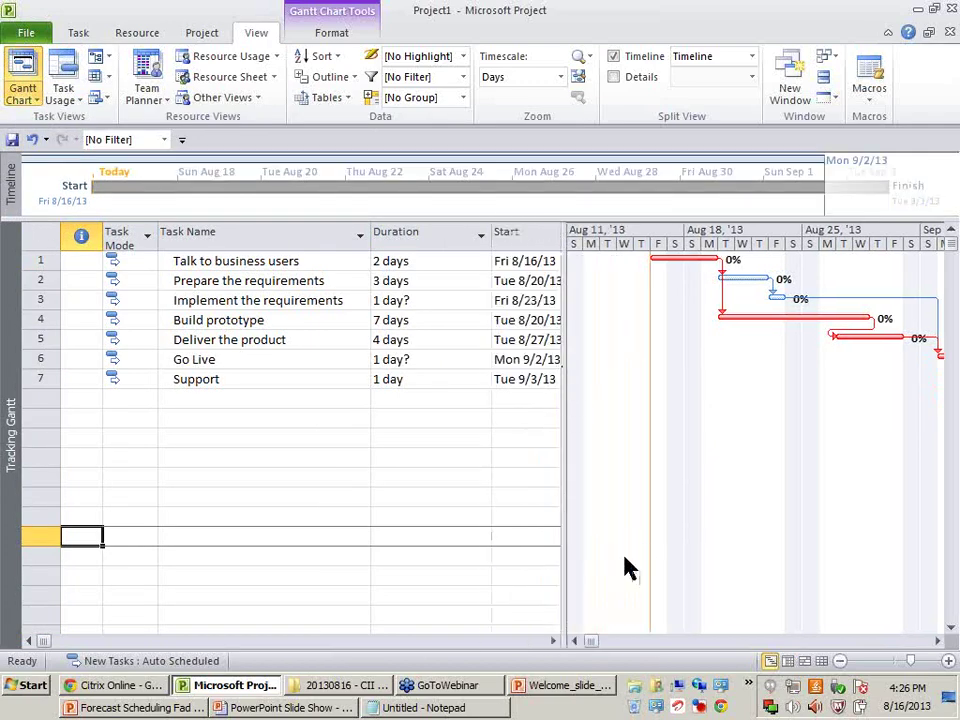
click(938, 641)
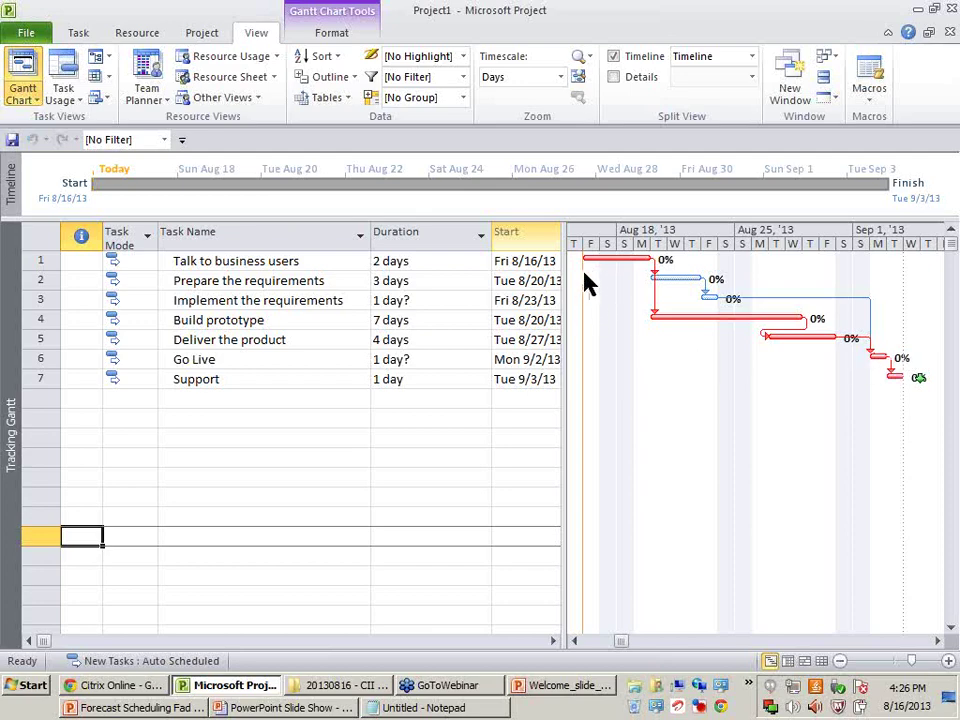
Step: Set the baseline for the entire project, using the default Baseline slot
click(203, 33)
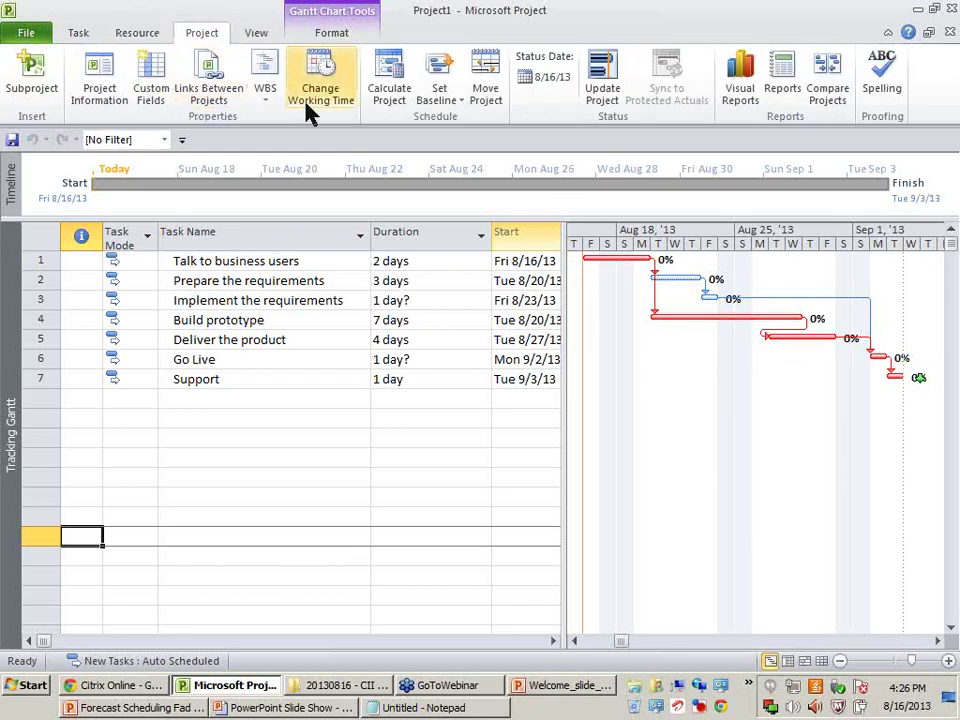
click(449, 100)
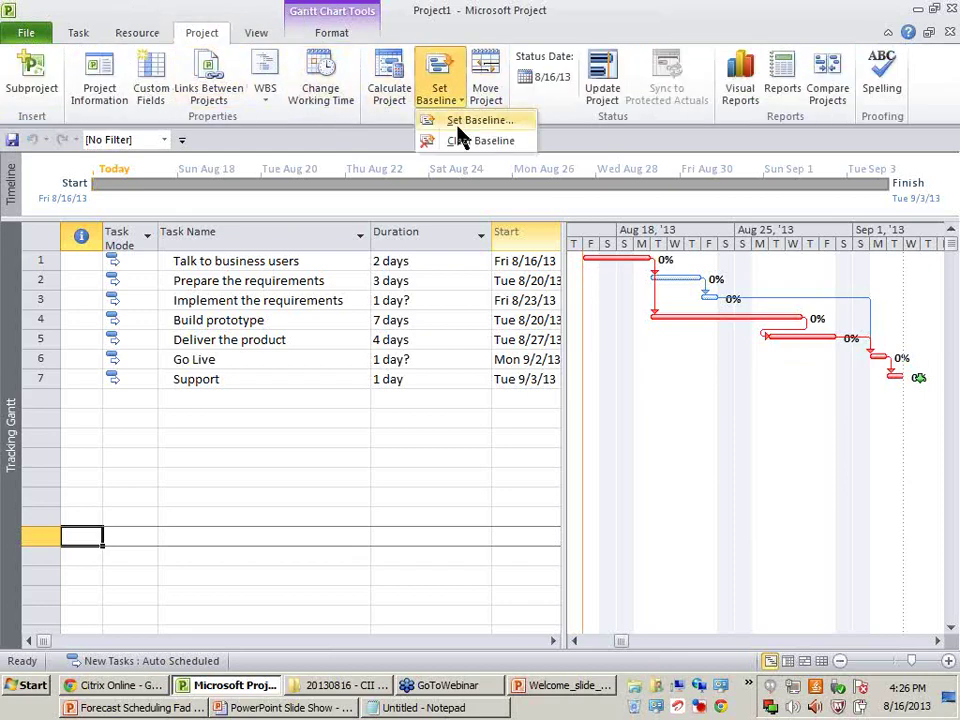
click(458, 125)
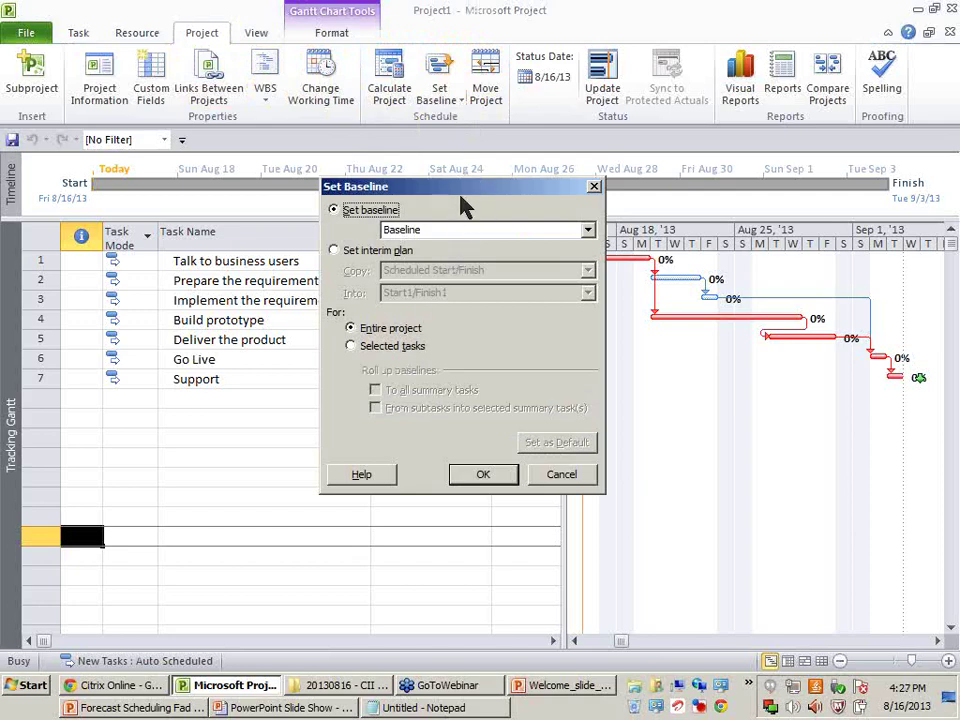
drag(462, 205, 448, 393)
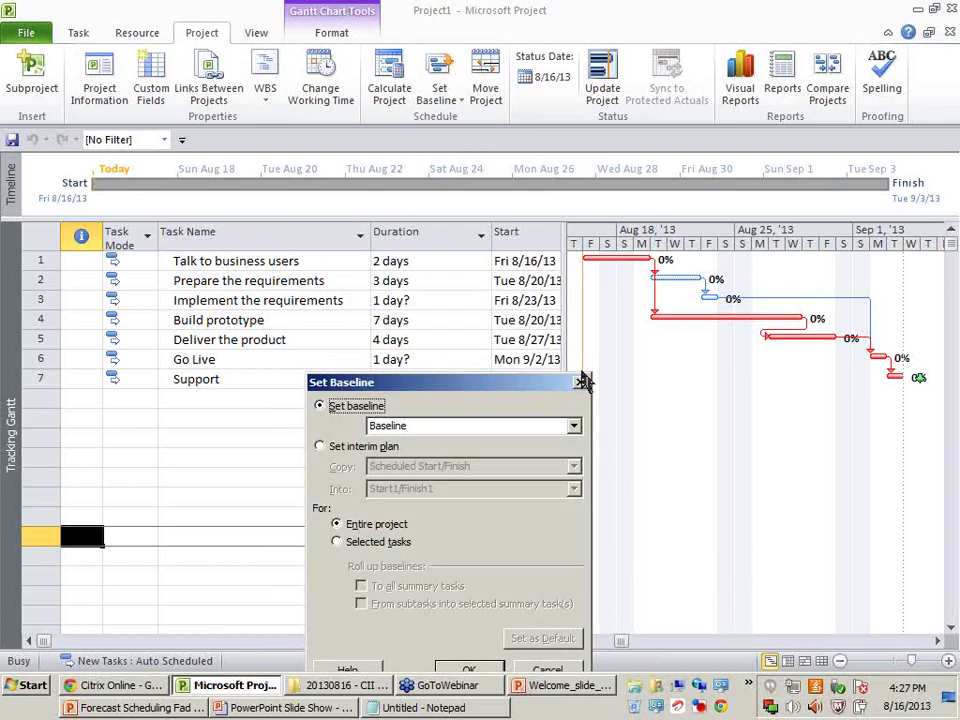
drag(452, 392, 447, 284)
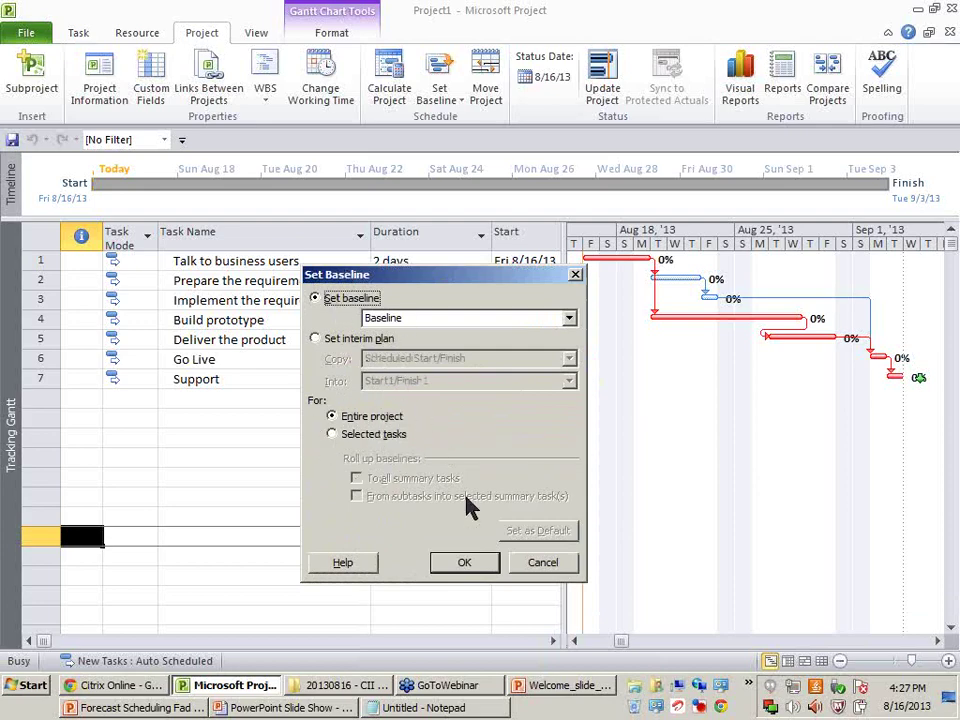
click(488, 566)
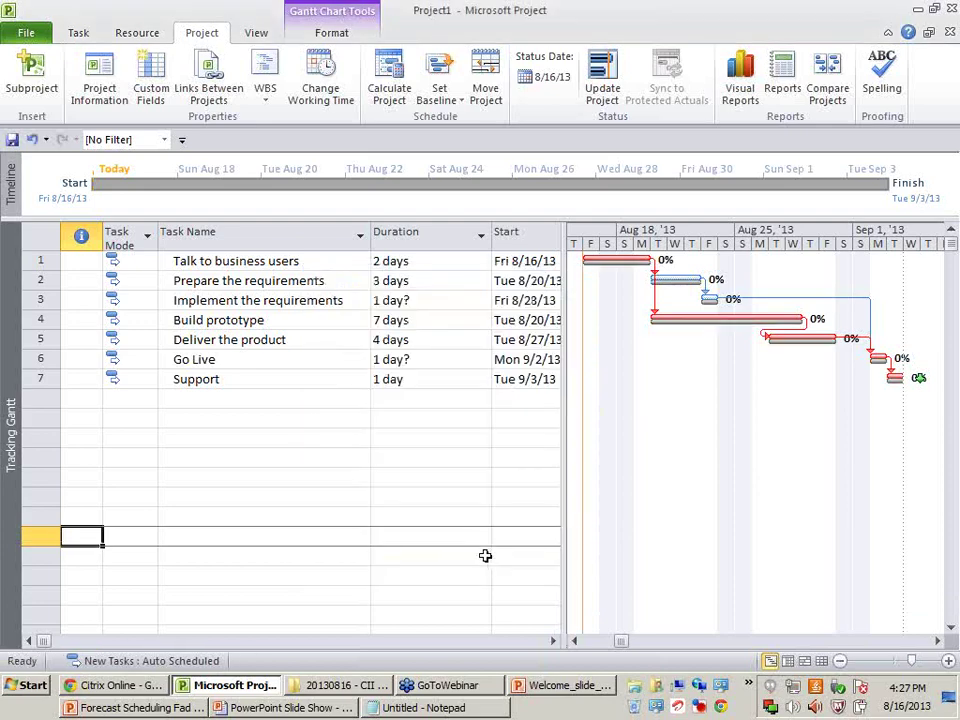
Step: Inspect the baseline bar of Talk to business users in the Tracking Gantt chart for its baseline dates and duration
click(485, 555)
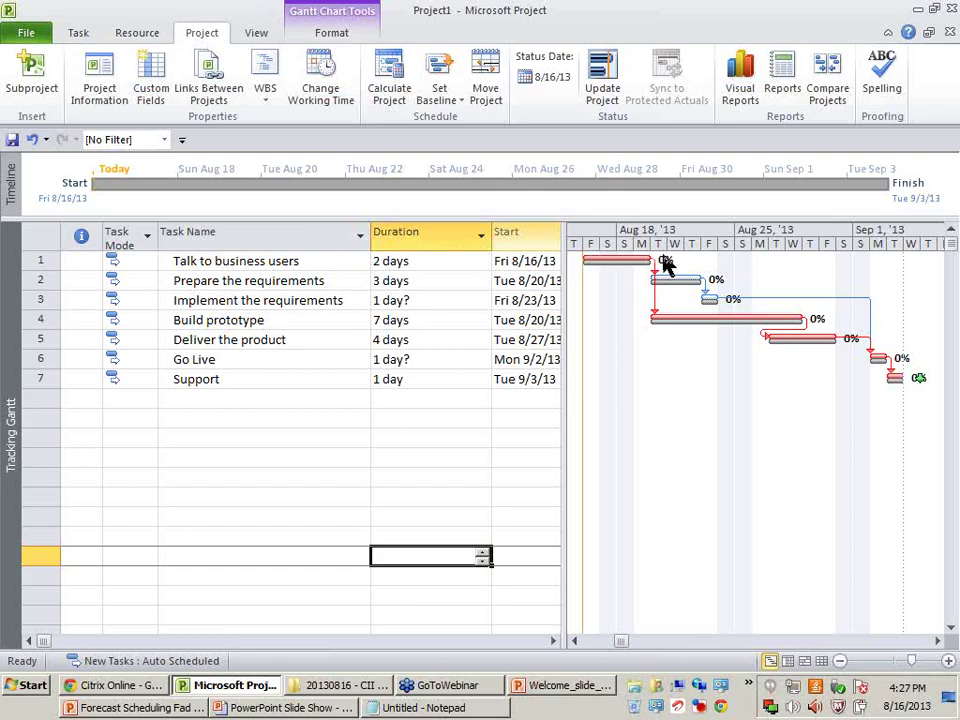
mouse_move(655, 275)
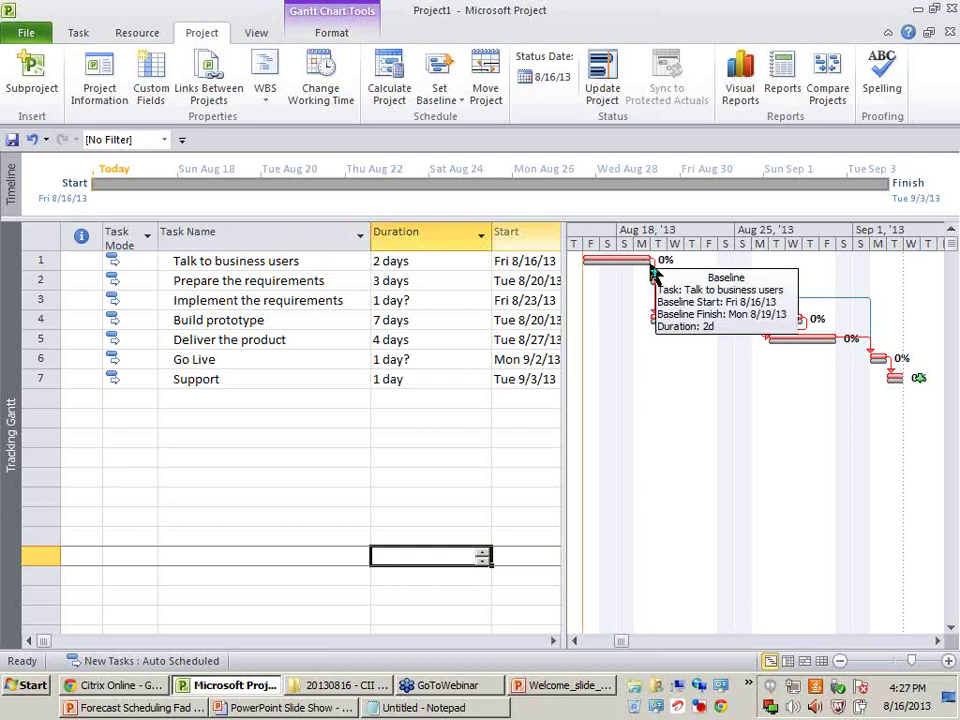
click(416, 424)
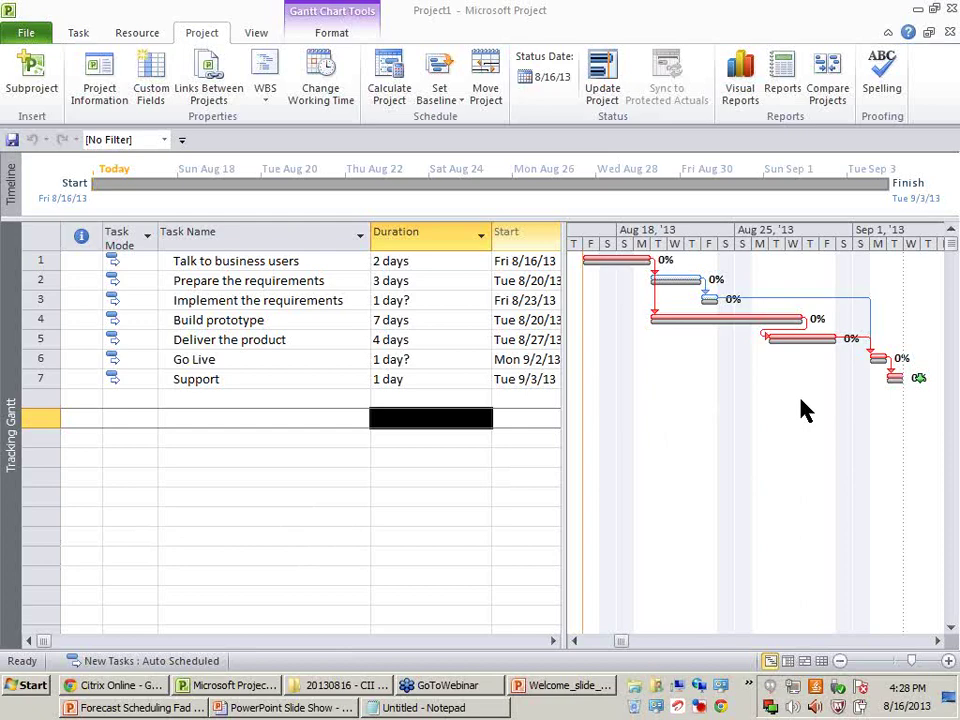
click(400, 462)
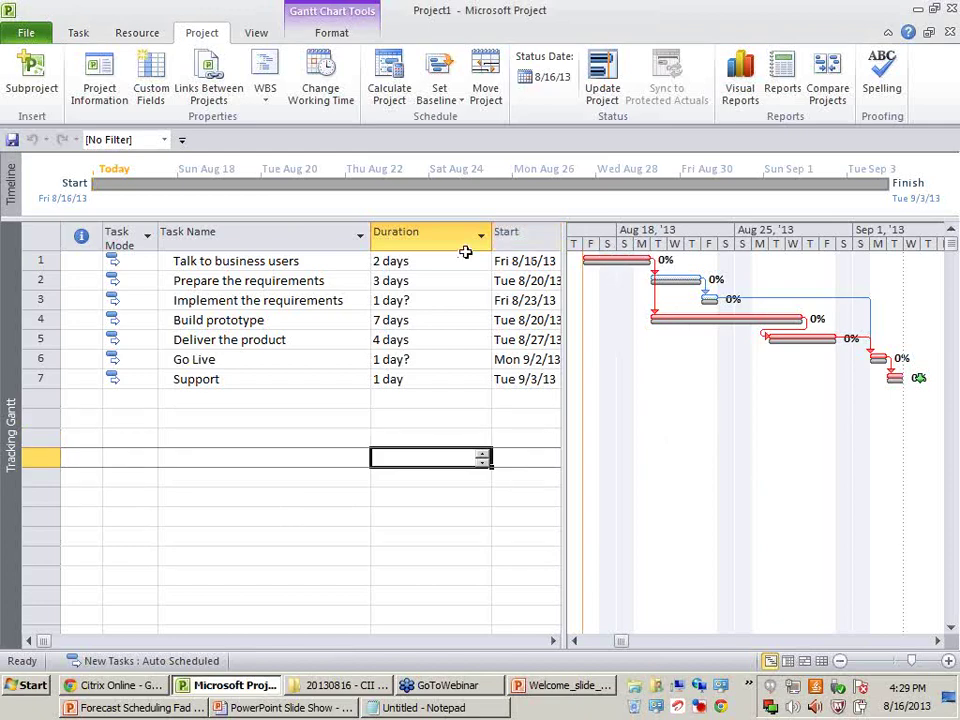
Step: Check the Duration, Start and Finish of Talk to business users in the task table
click(375, 259)
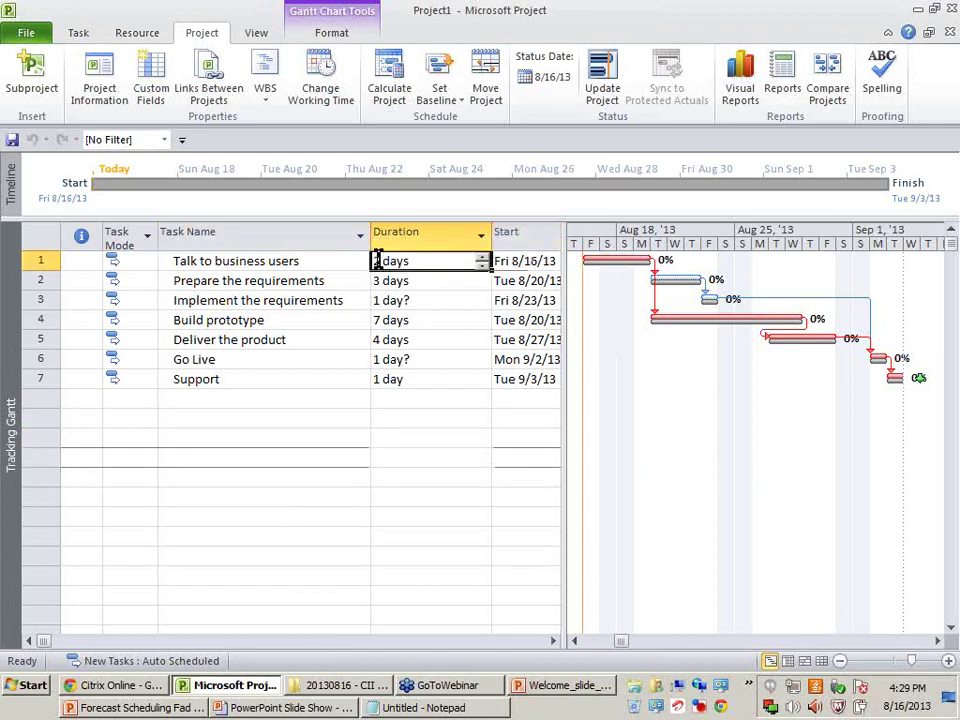
click(520, 262)
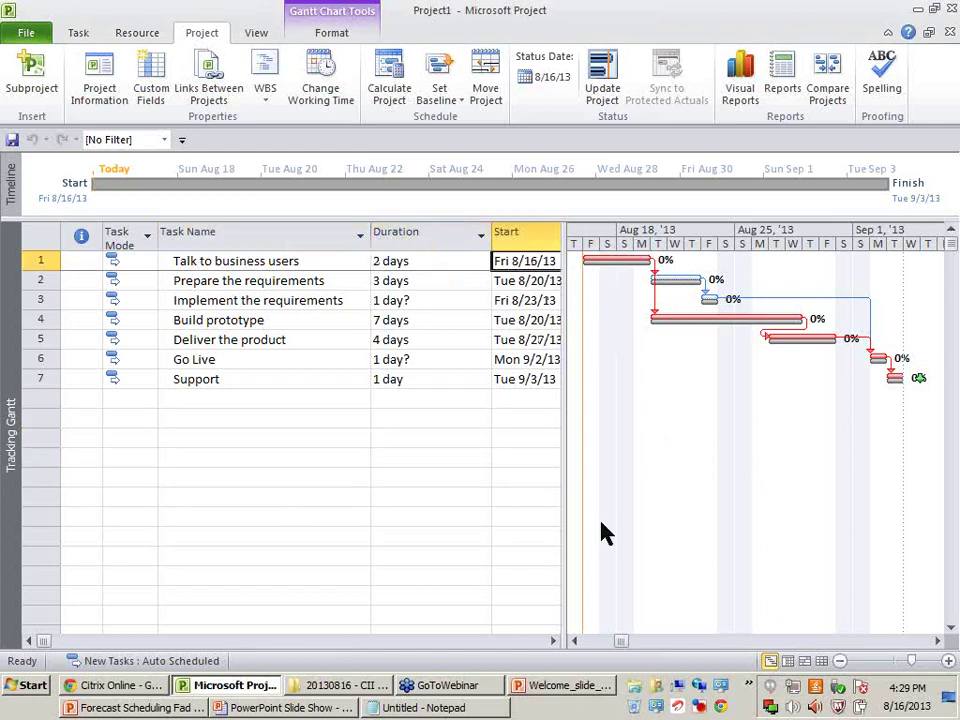
click(553, 640)
click(553, 640)
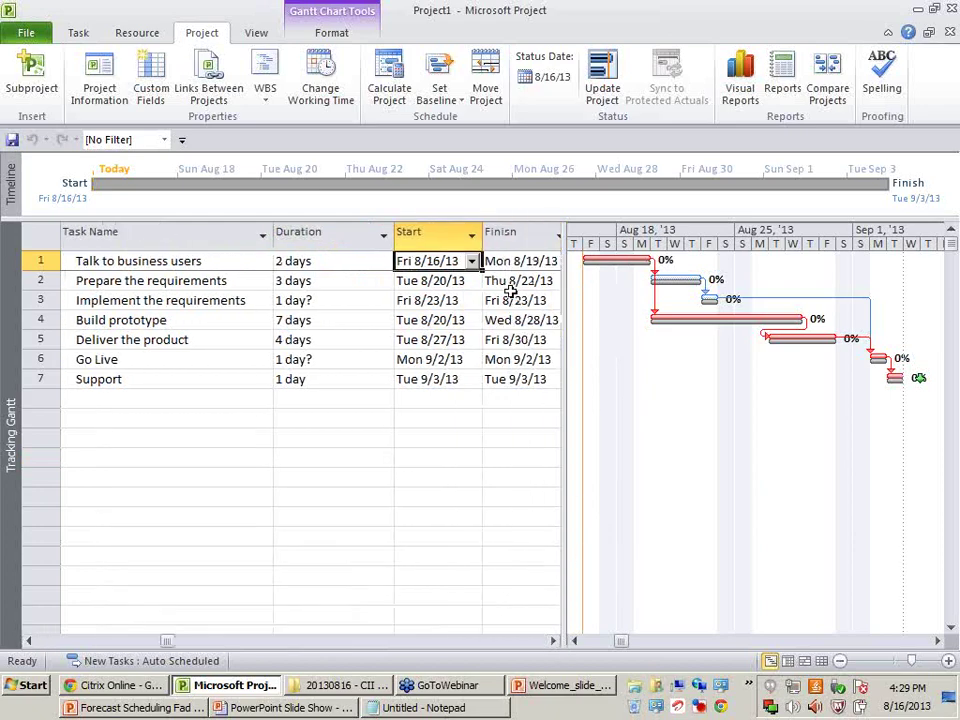
click(511, 260)
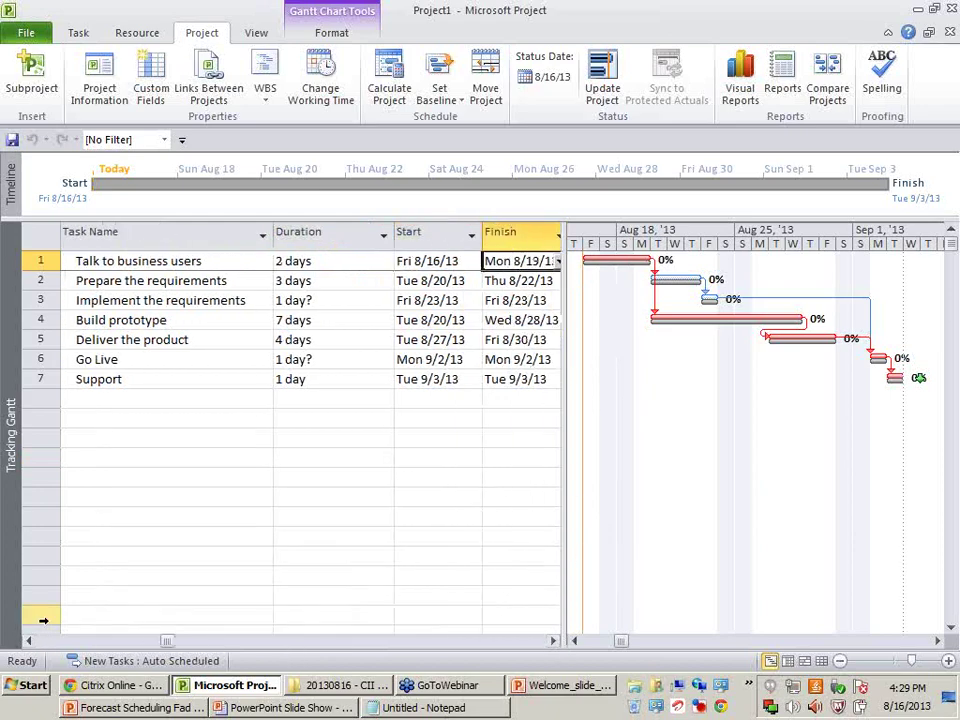
click(59, 640)
click(298, 567)
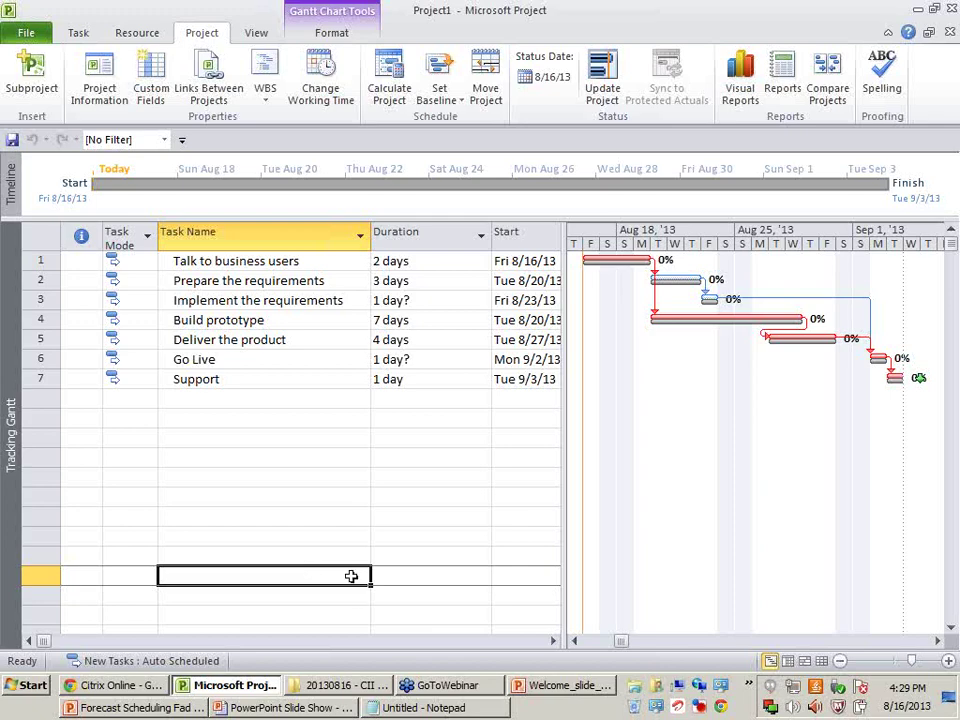
Step: Open the working time settings of the Standard project calendar and check working hours on weekdays and weekend days in August 2013
click(334, 104)
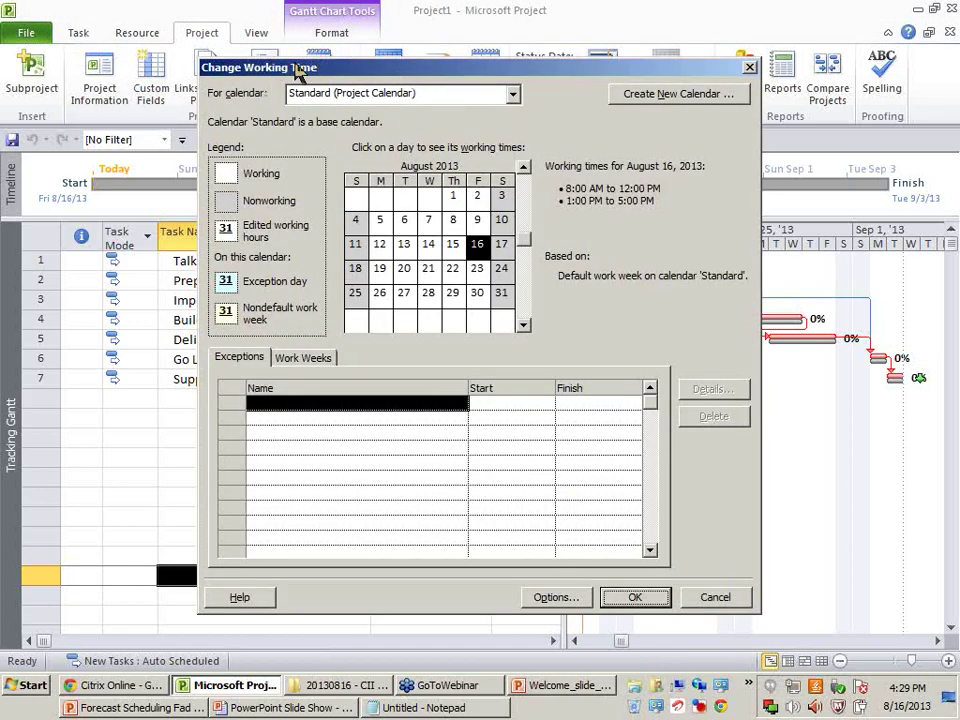
drag(379, 220, 478, 221)
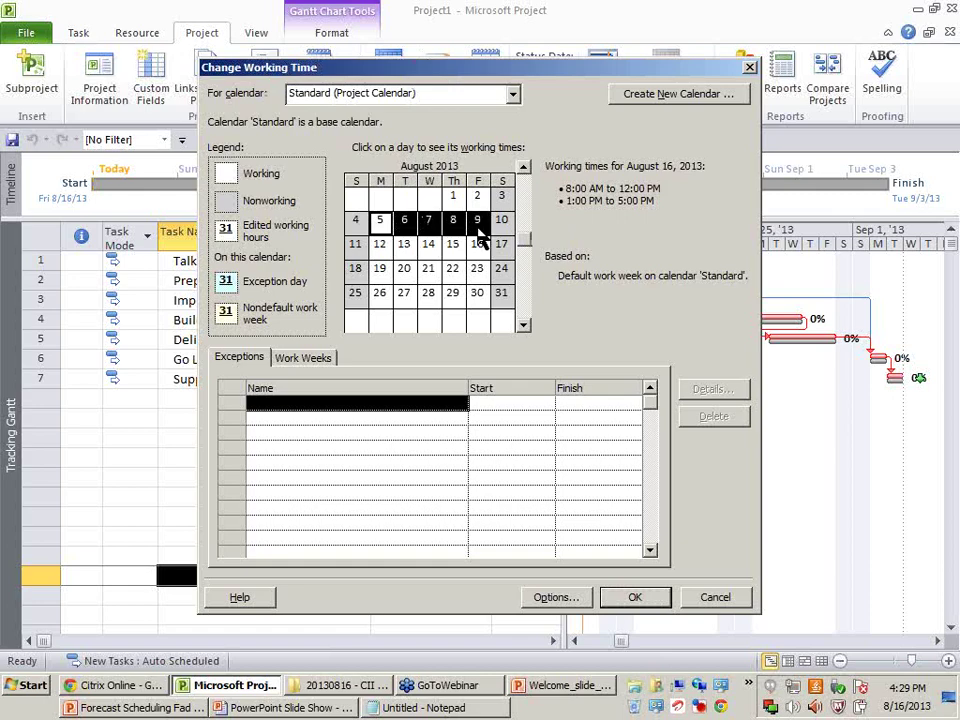
click(428, 270)
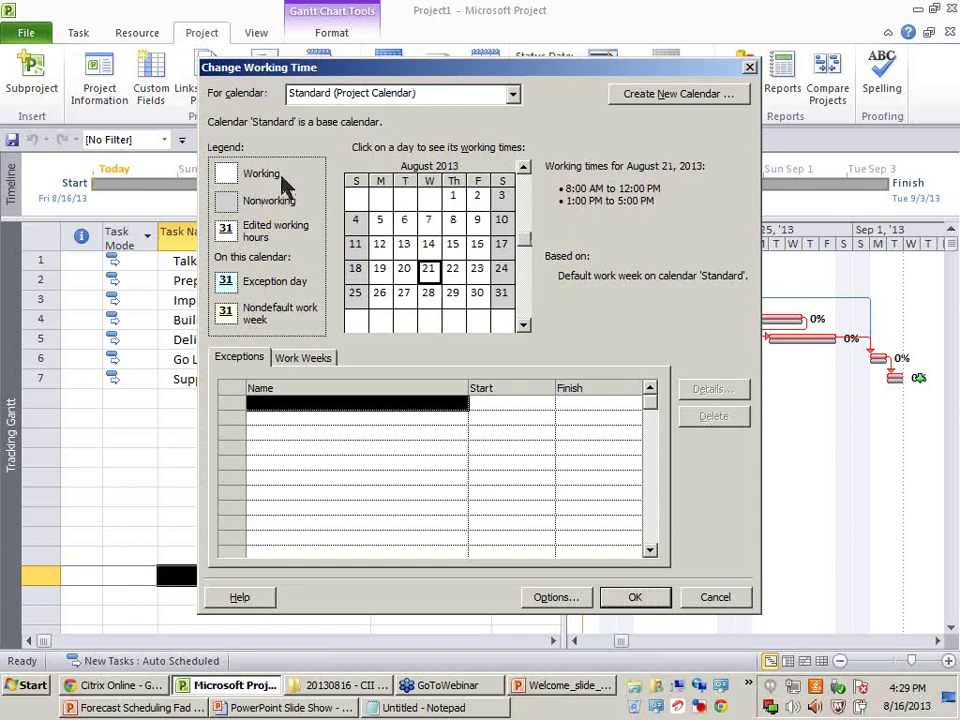
click(355, 220)
click(355, 268)
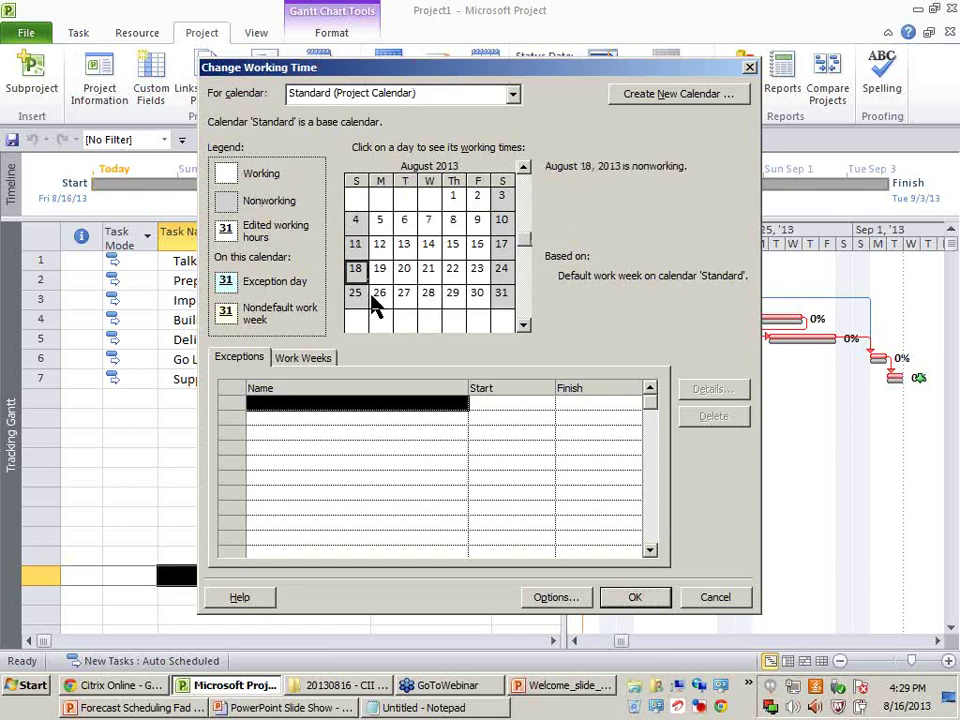
click(380, 220)
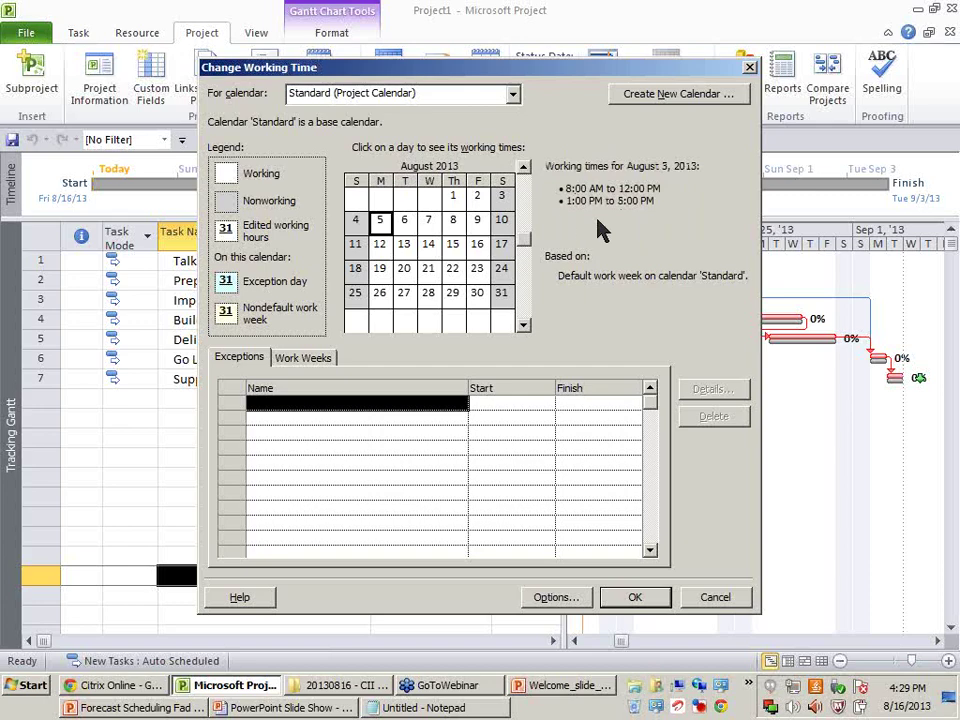
click(501, 220)
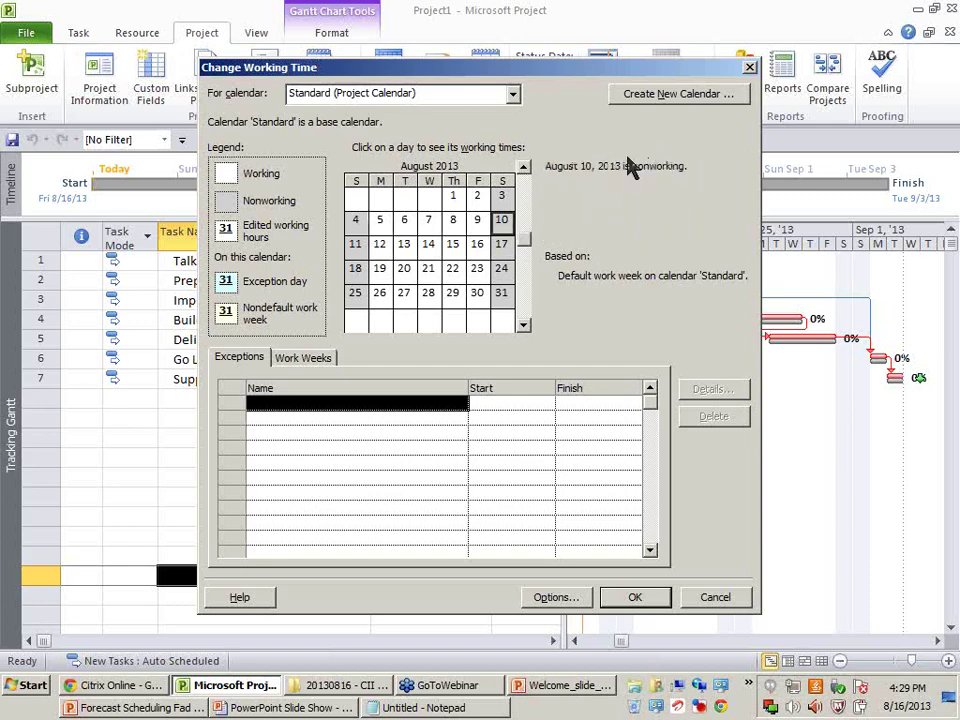
Step: Show the work weeks defined for the Standard project calendar
drag(549, 72, 581, 40)
click(526, 199)
click(528, 199)
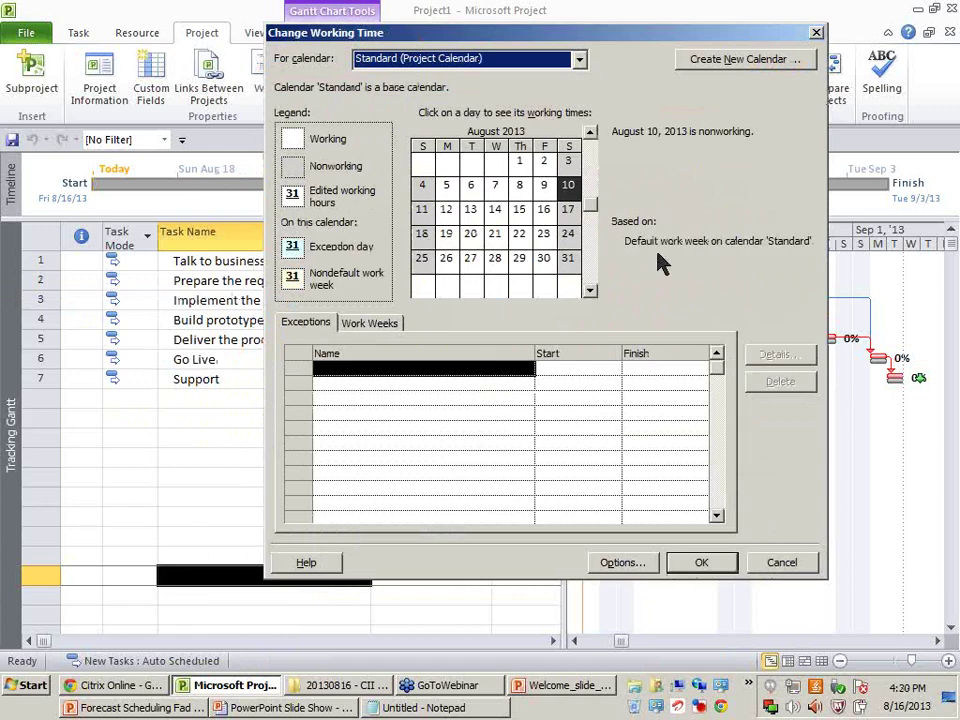
click(372, 324)
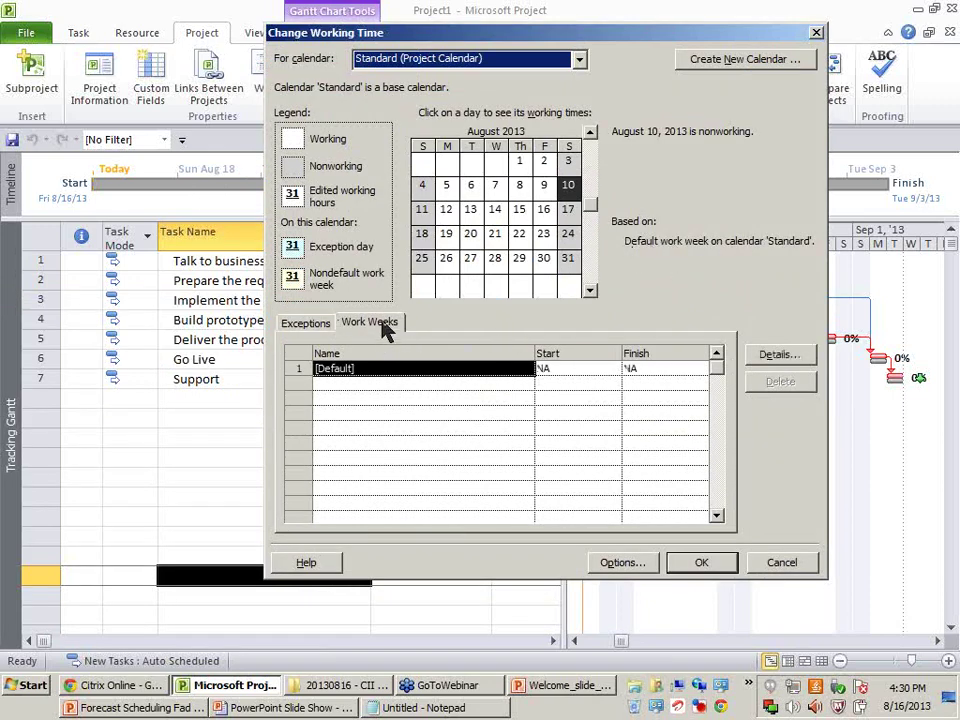
Step: Open the default work week's details in the Standard calendar and switch Saturday to specific working times
click(362, 369)
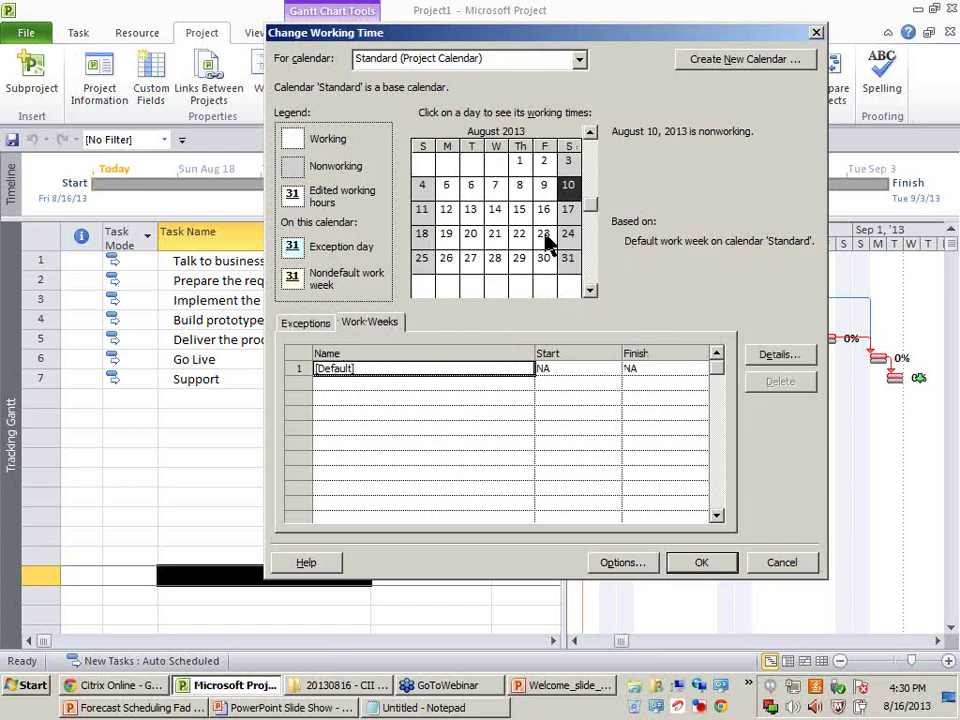
click(783, 357)
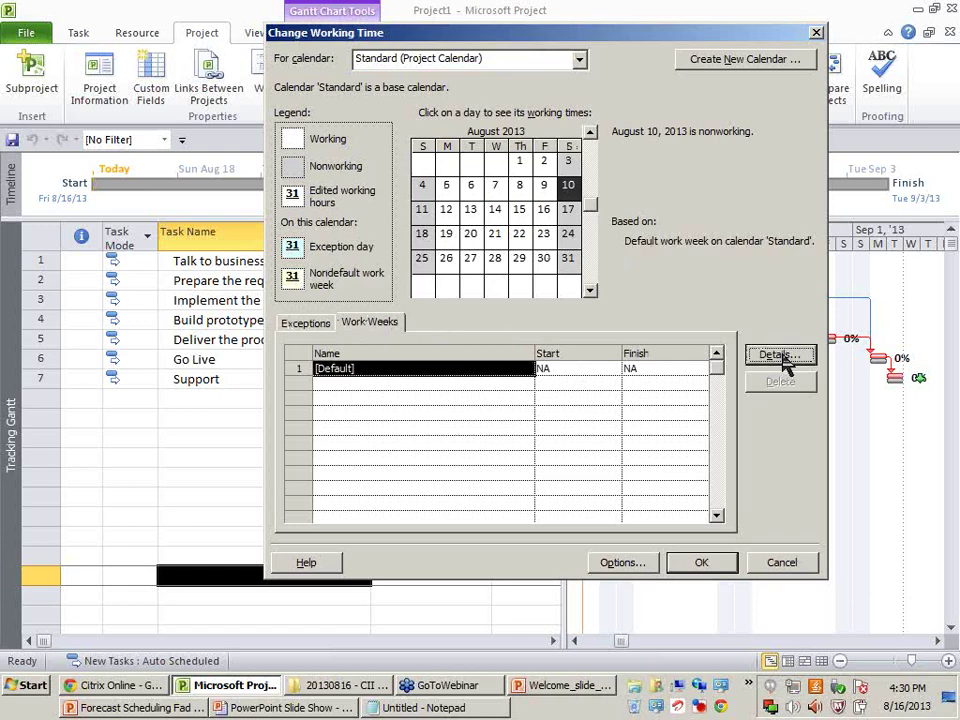
click(343, 364)
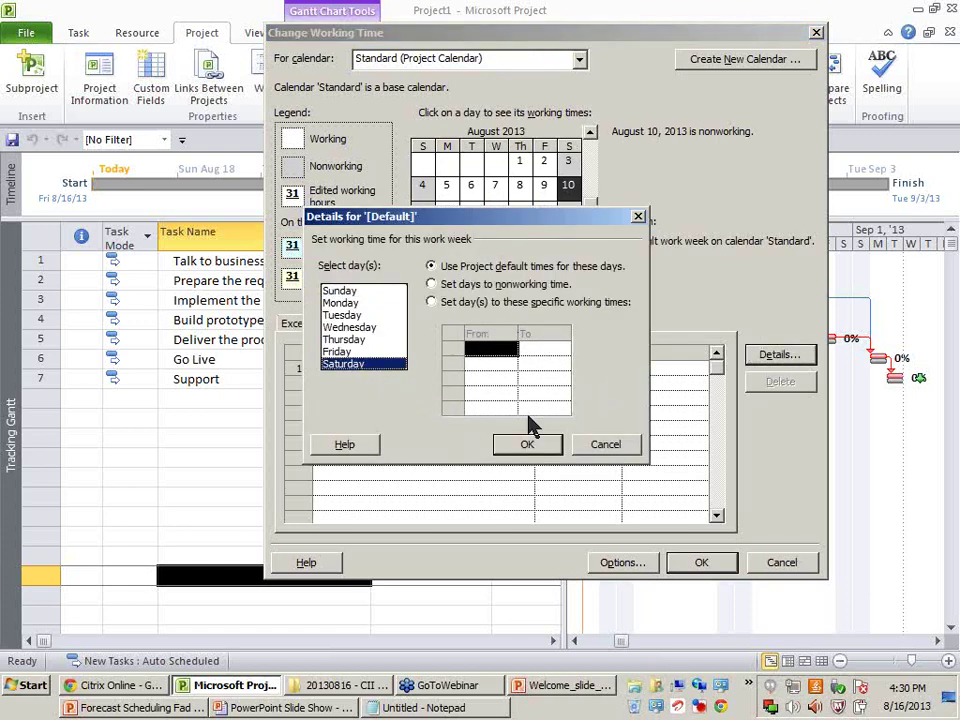
click(476, 303)
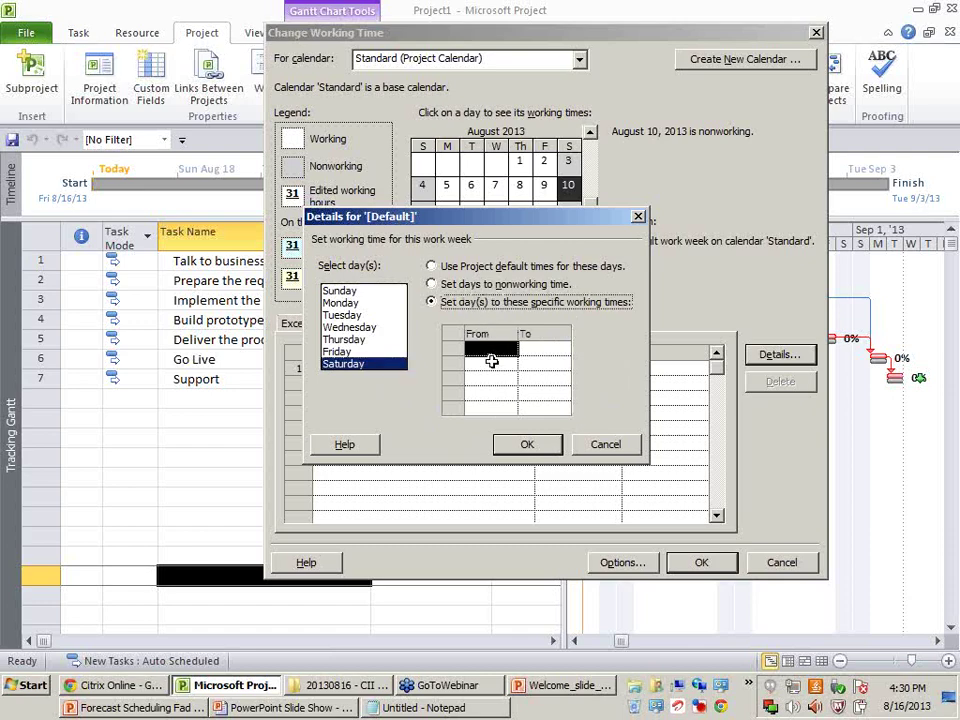
click(491, 350)
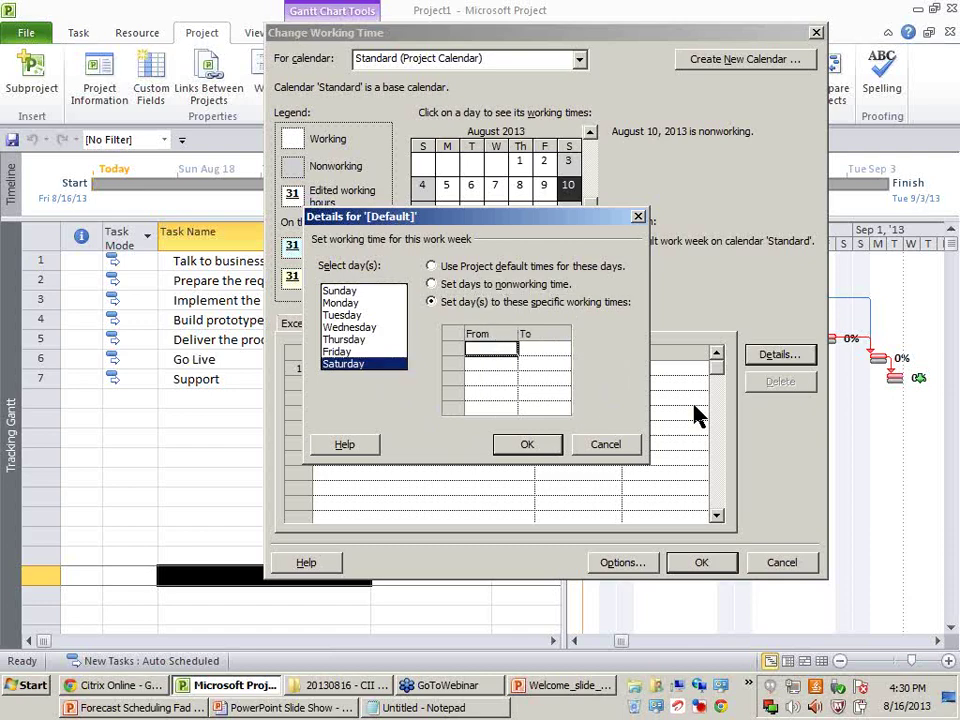
Step: Set Saturday's working times to 8:00 AM–12:00 PM and 1:00 PM–5:00 PM in the default work week
text(8:)
key(Tab)
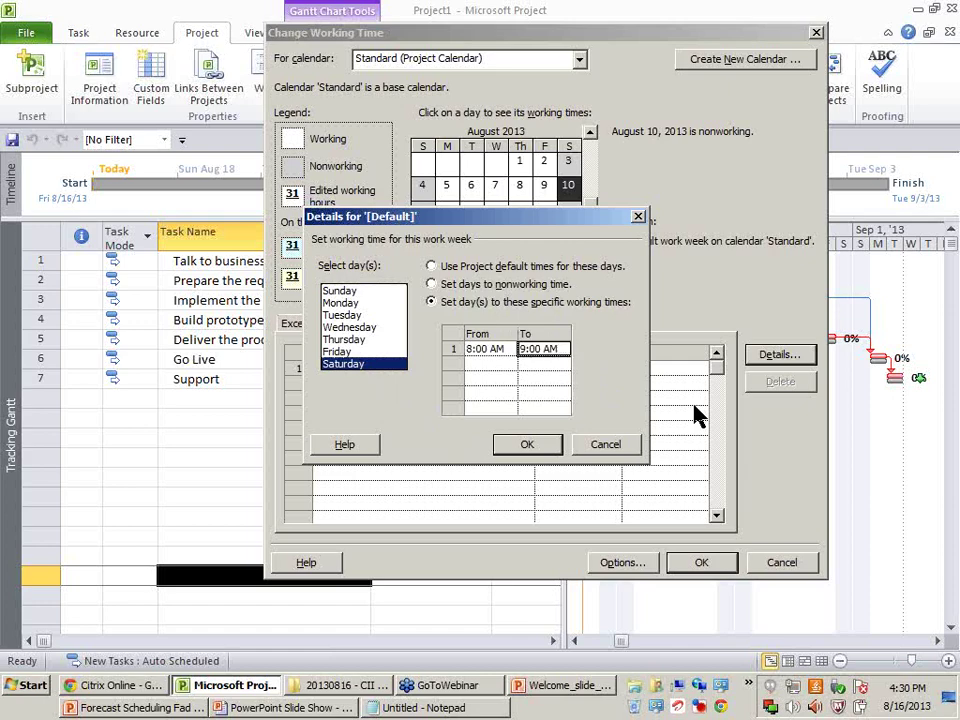
text(12)
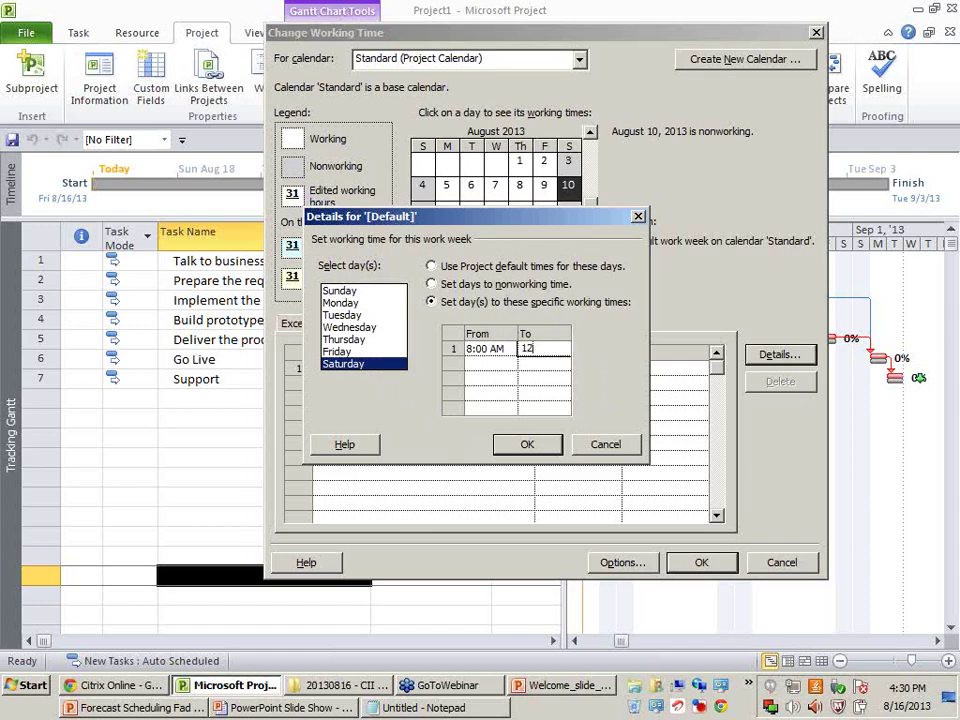
key(Return)
key(Left)
text(1)
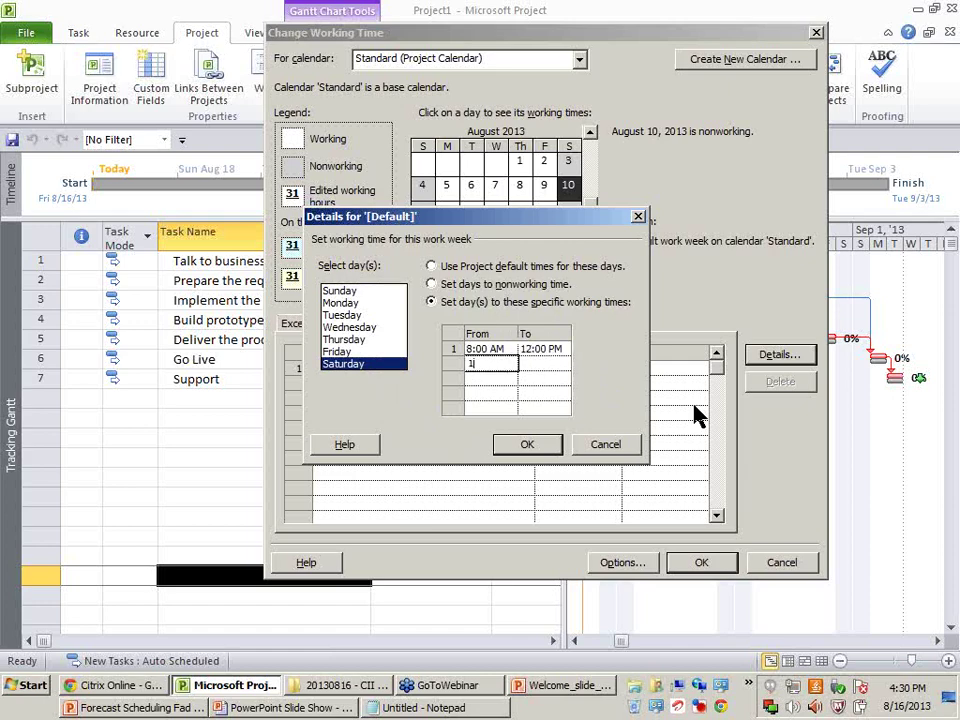
key(Tab)
text(5:00)
text( PM)
key(Return)
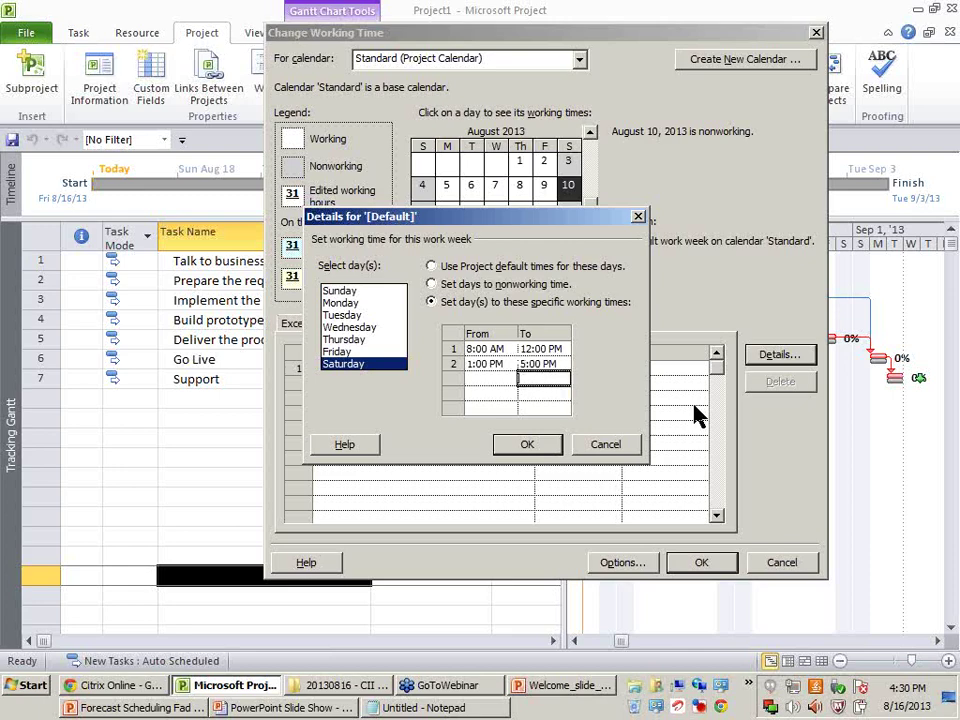
click(535, 445)
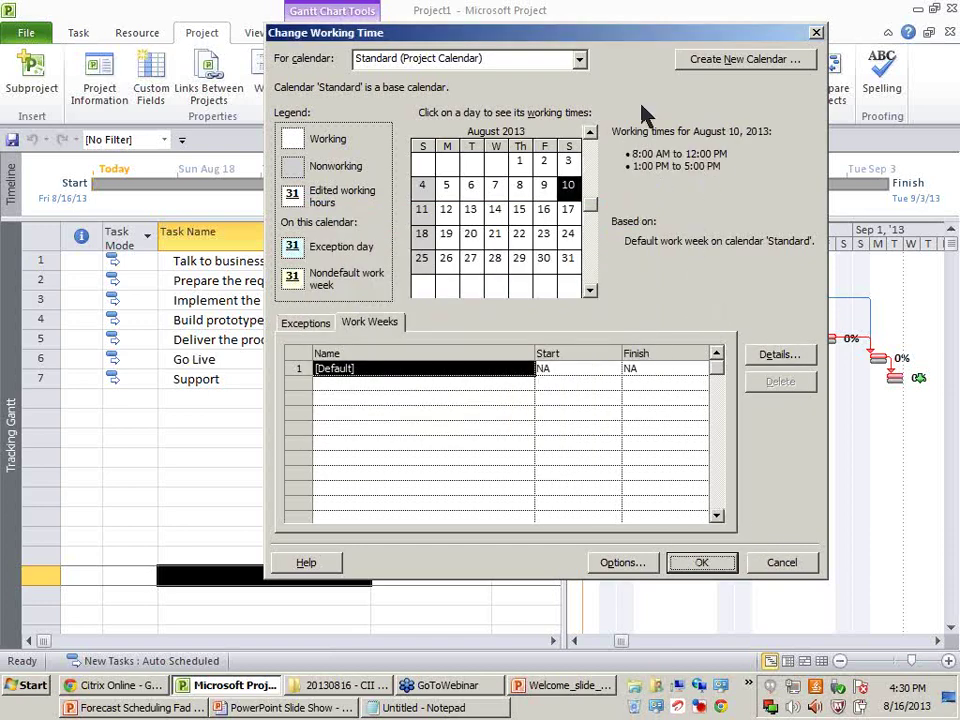
Step: Apply the changed working times to the project and check the tasks' finish dates and predecessors
drag(630, 33, 257, 47)
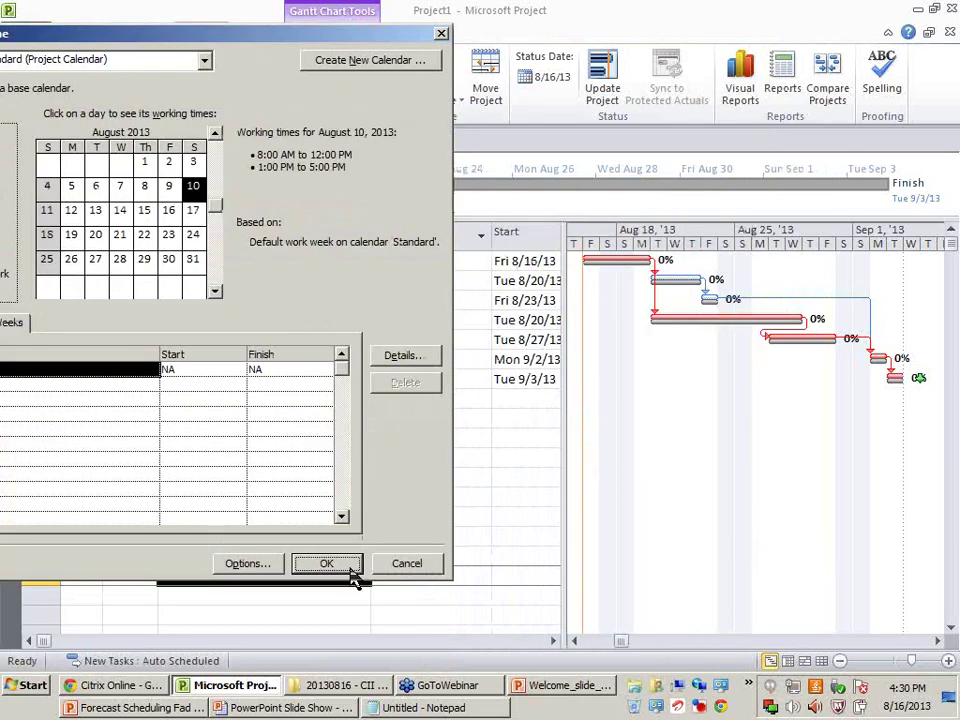
drag(244, 33, 683, 280)
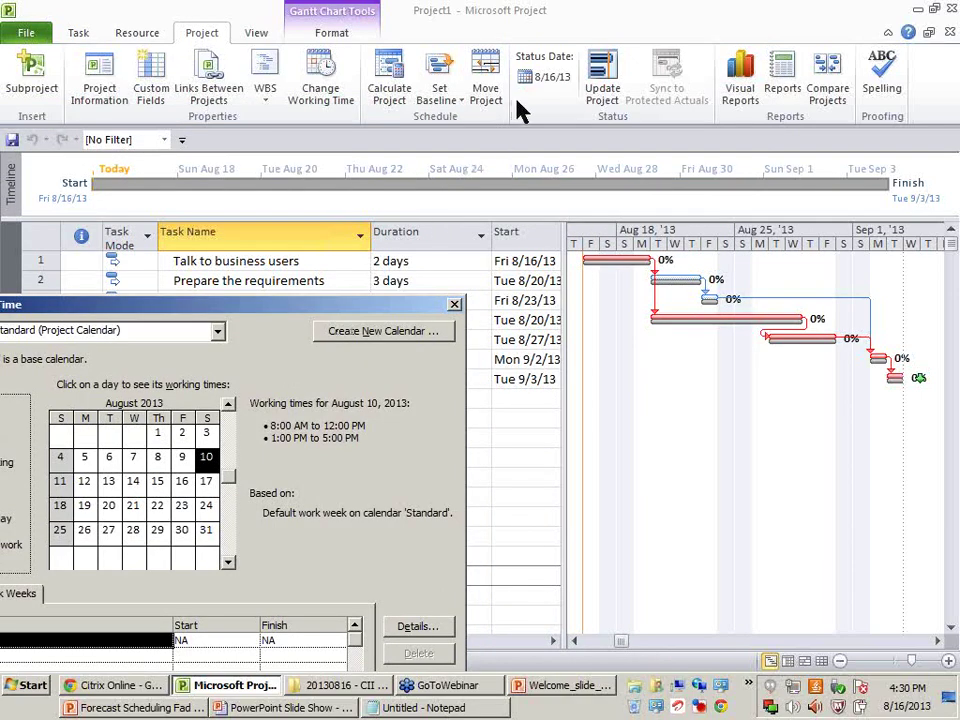
drag(355, 304, 586, 86)
click(570, 612)
click(476, 559)
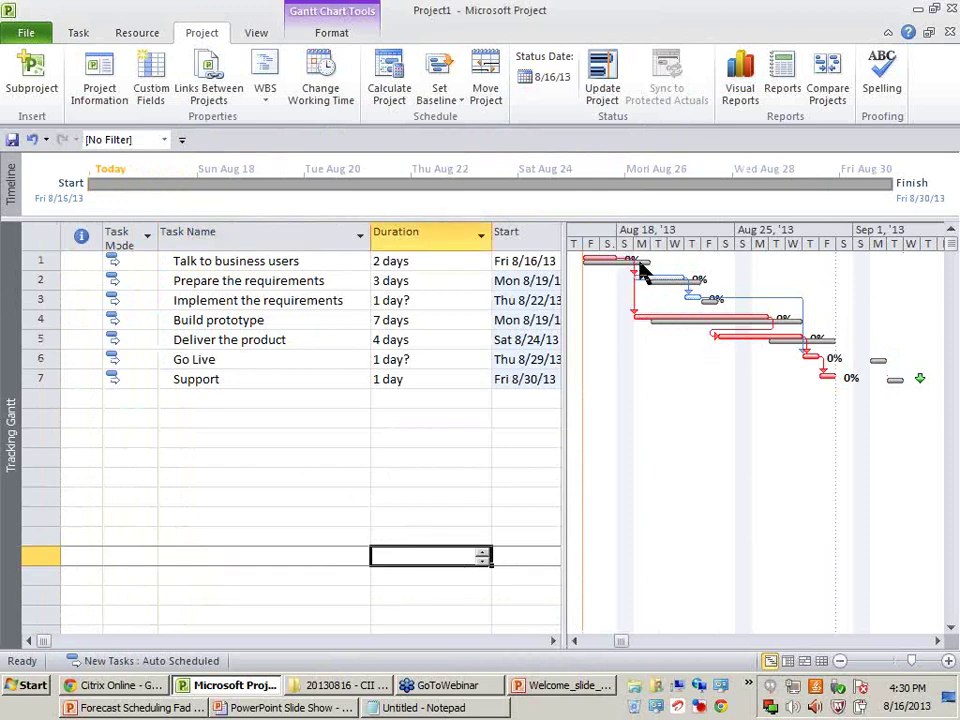
drag(561, 368, 764, 364)
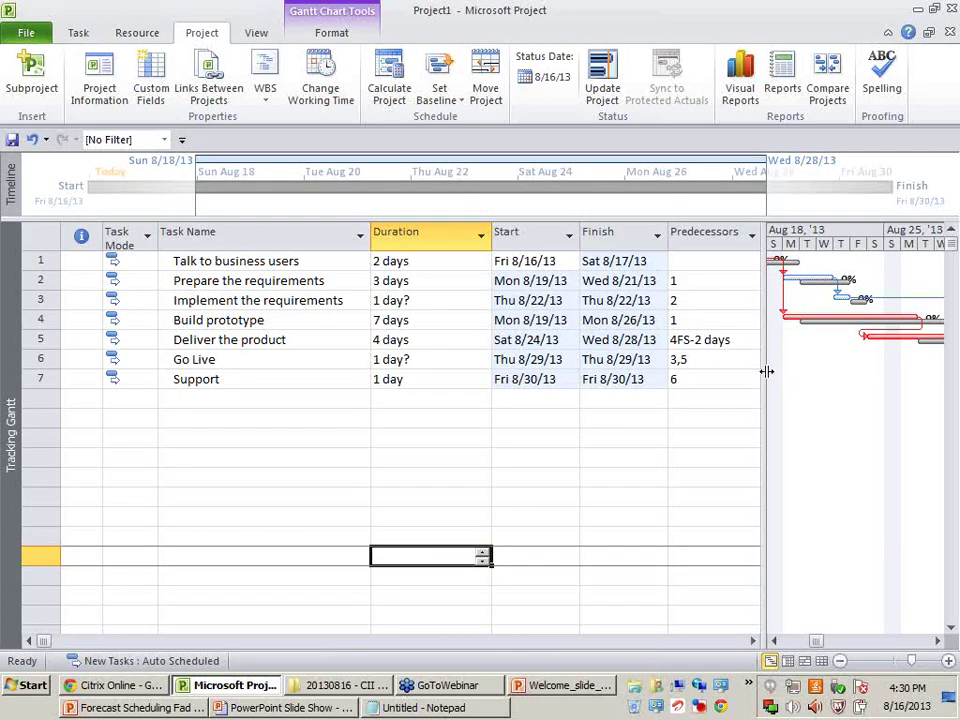
drag(767, 371, 615, 371)
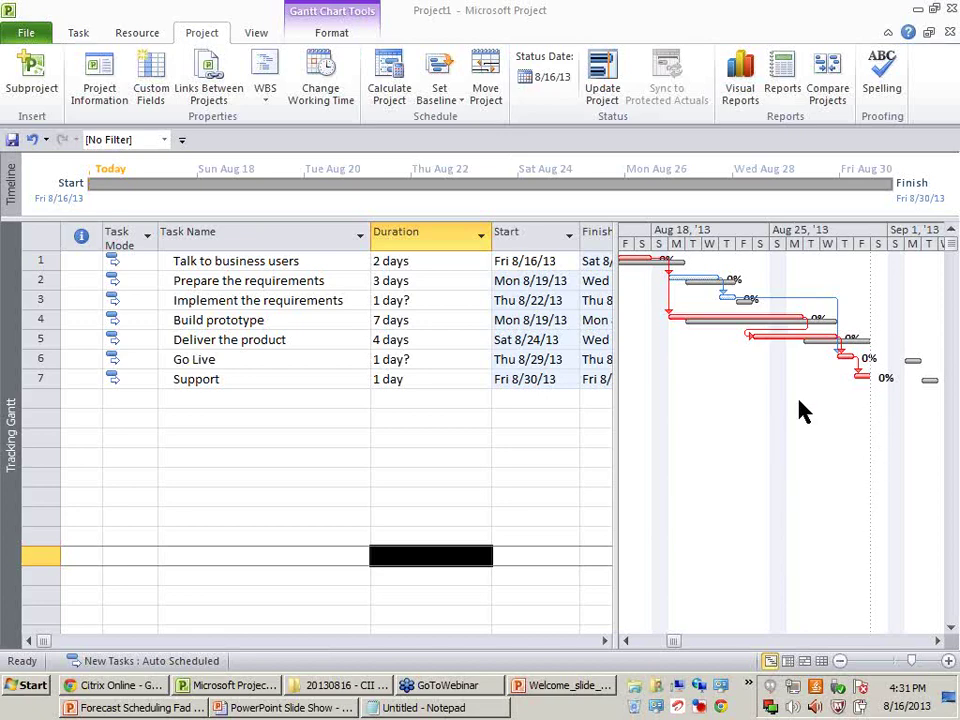
Step: Undo the Saturday working time change in the project calendar
key(ctrl+z)
key(ctrl+z)
key(ctrl+z)
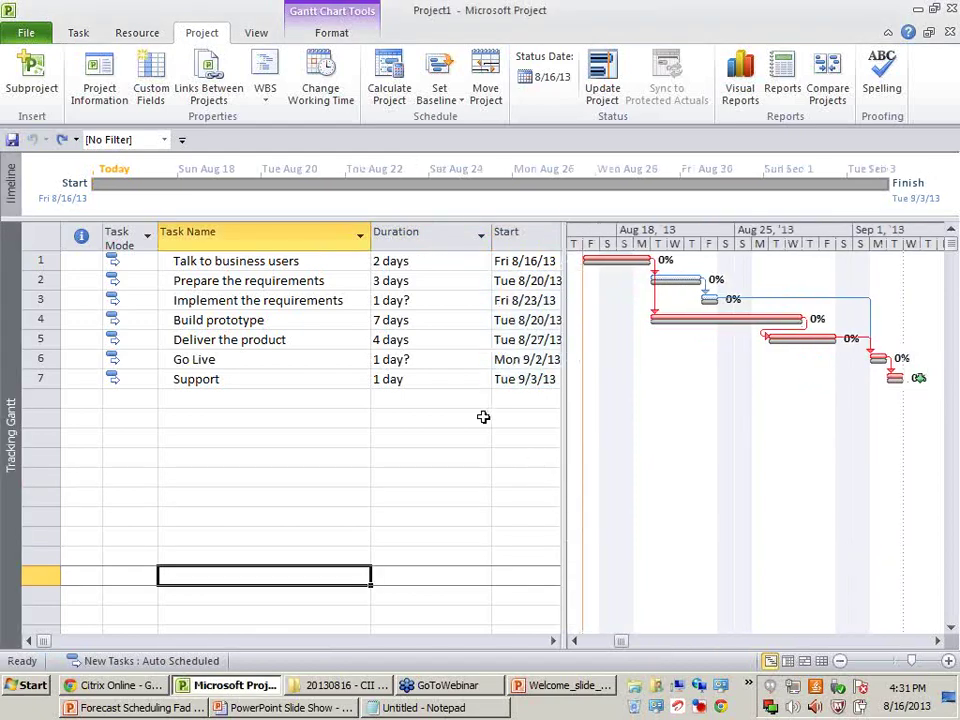
click(429, 386)
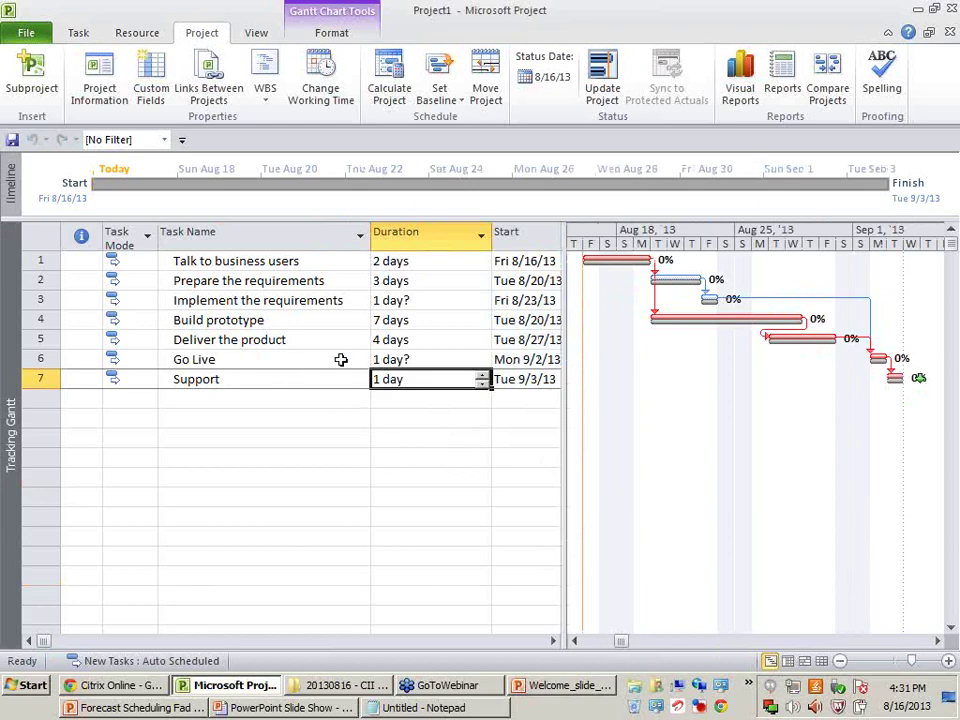
Step: Add a task named "Post market analysis" below Support with a duration of 5 days
click(221, 397)
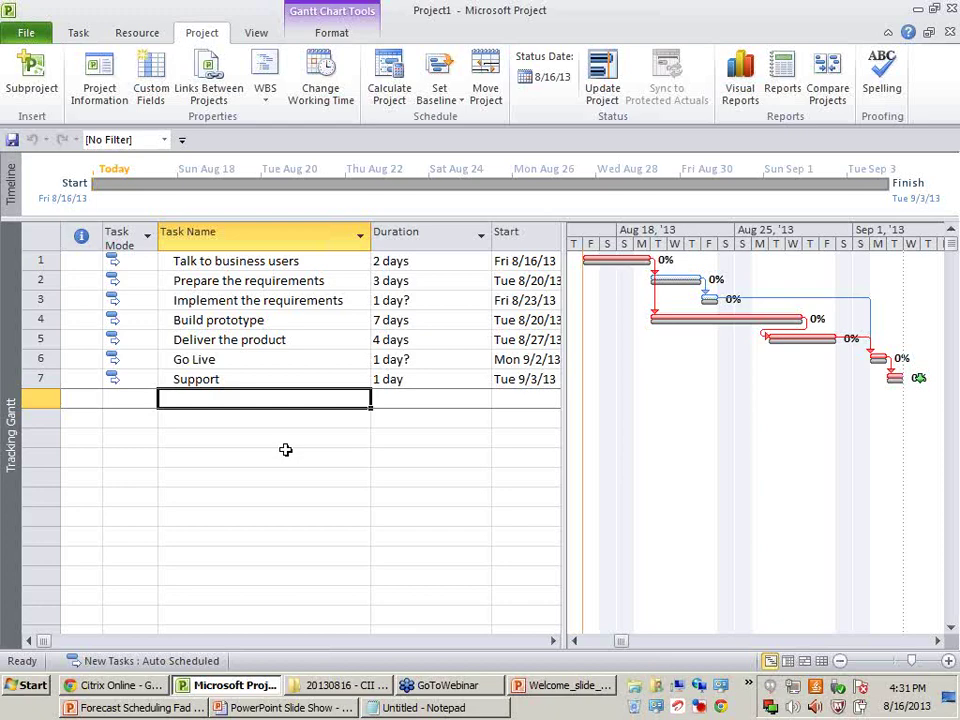
text(P)
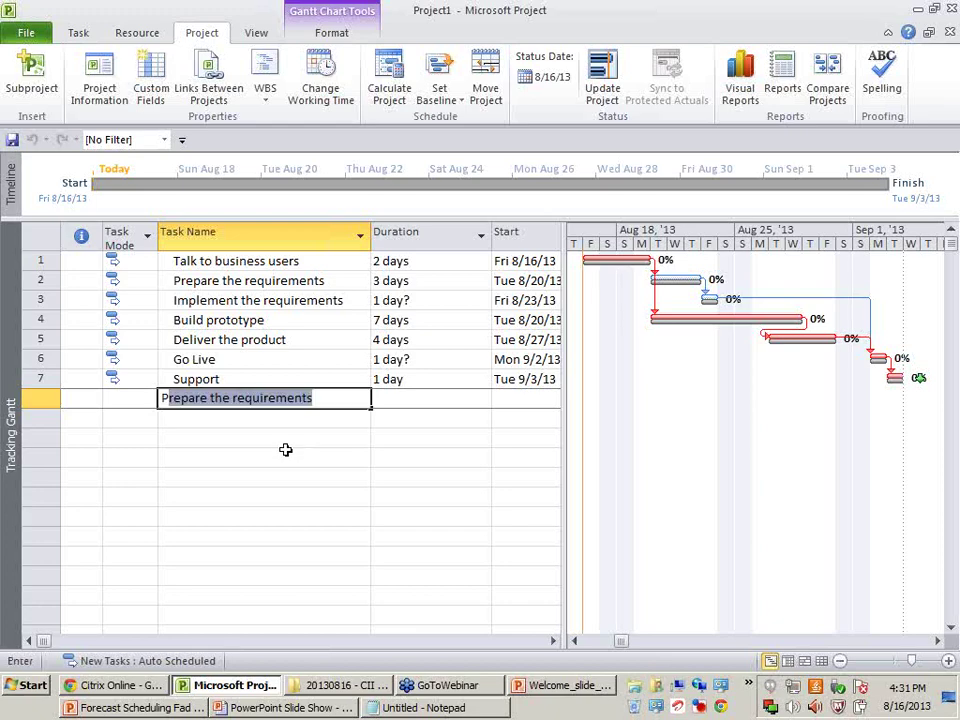
text(ost market analy)
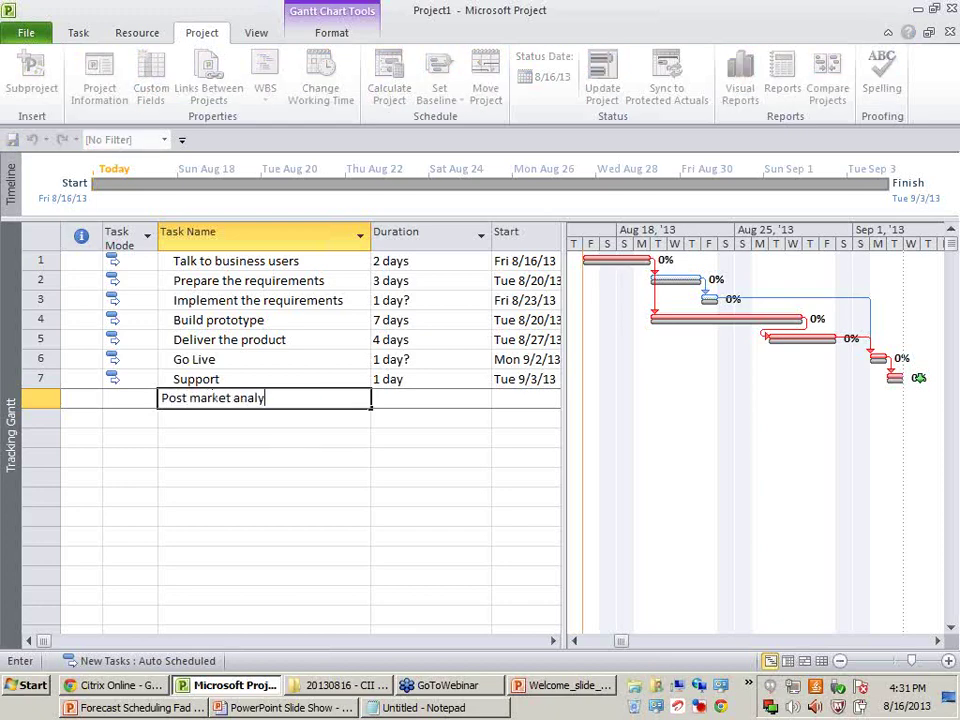
text(sis)
key(Tab)
text(5)
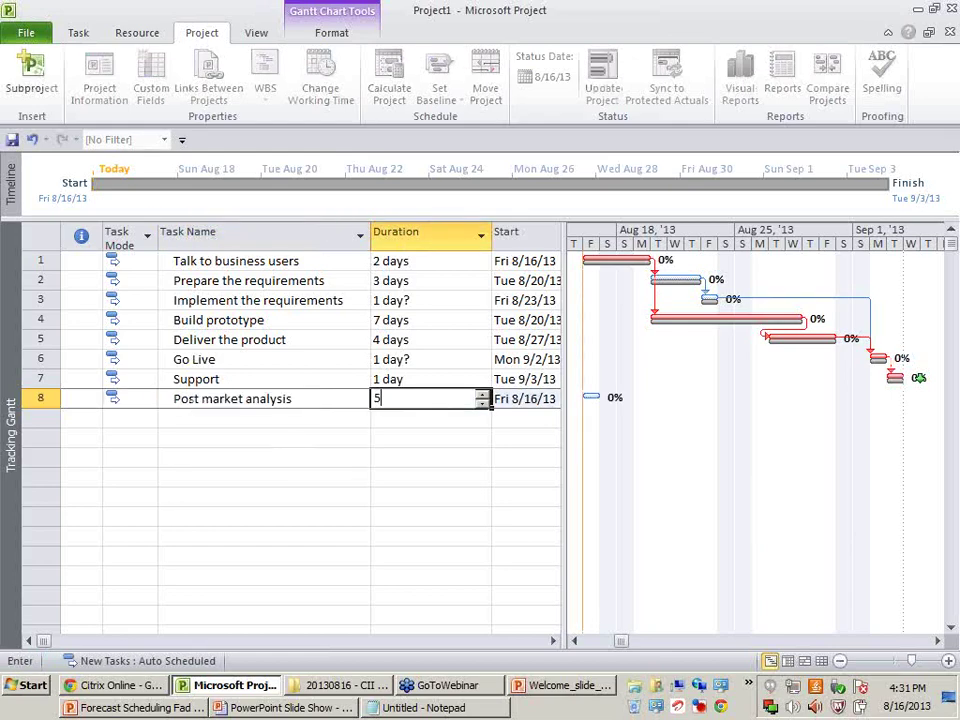
key(Return)
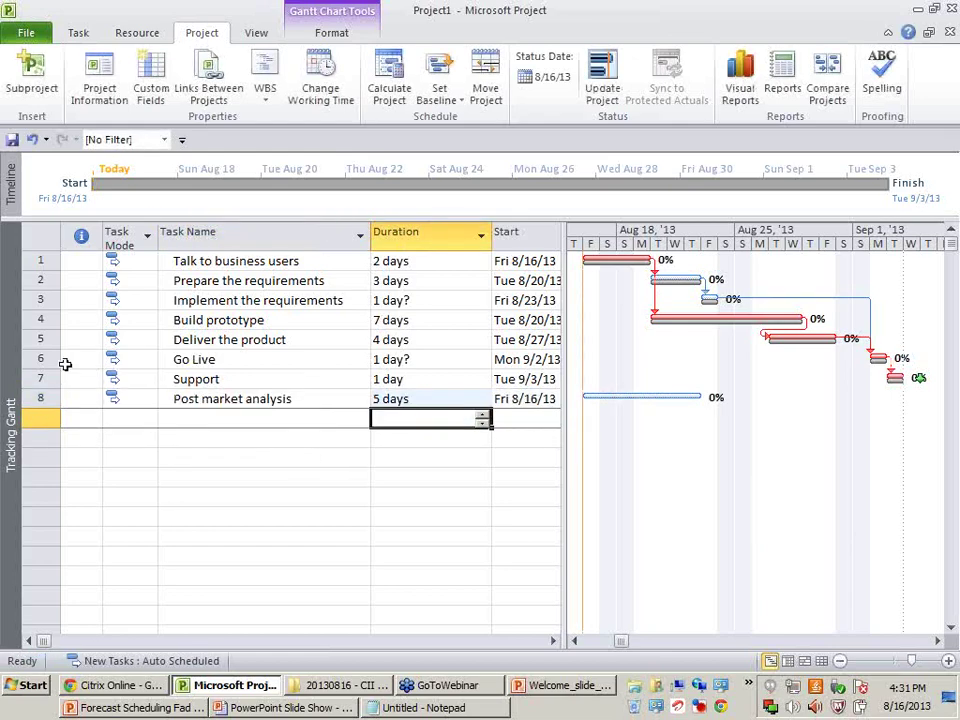
Step: Set task 7 as the predecessor of Post market analysis and review its bar in the Gantt chart
key(Up)
key(Right)
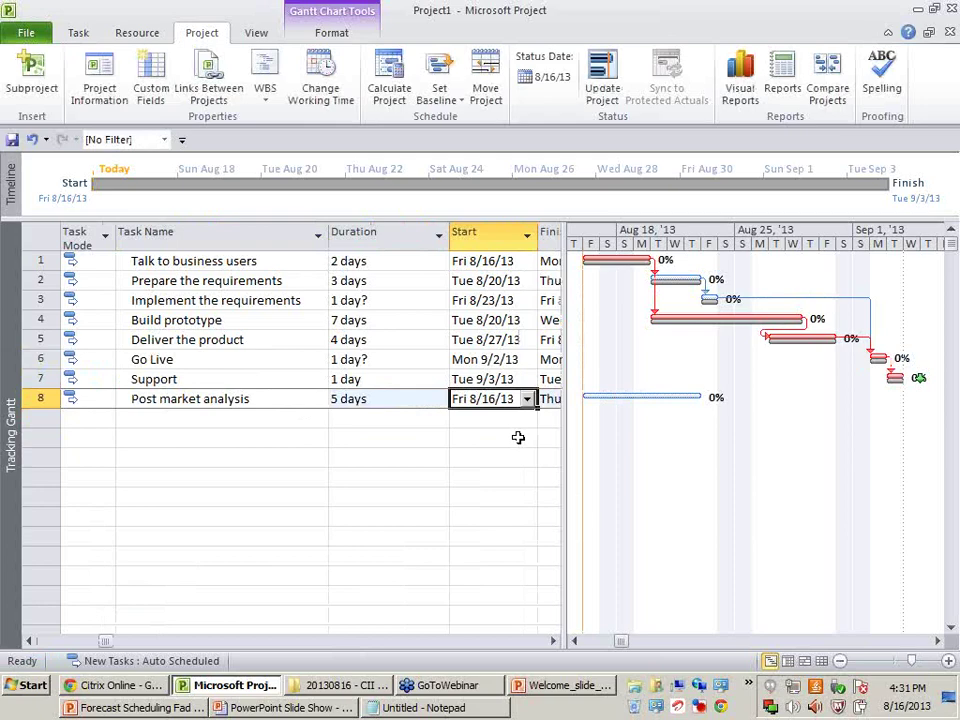
key(Right)
key(Right)
text(7)
key(Left)
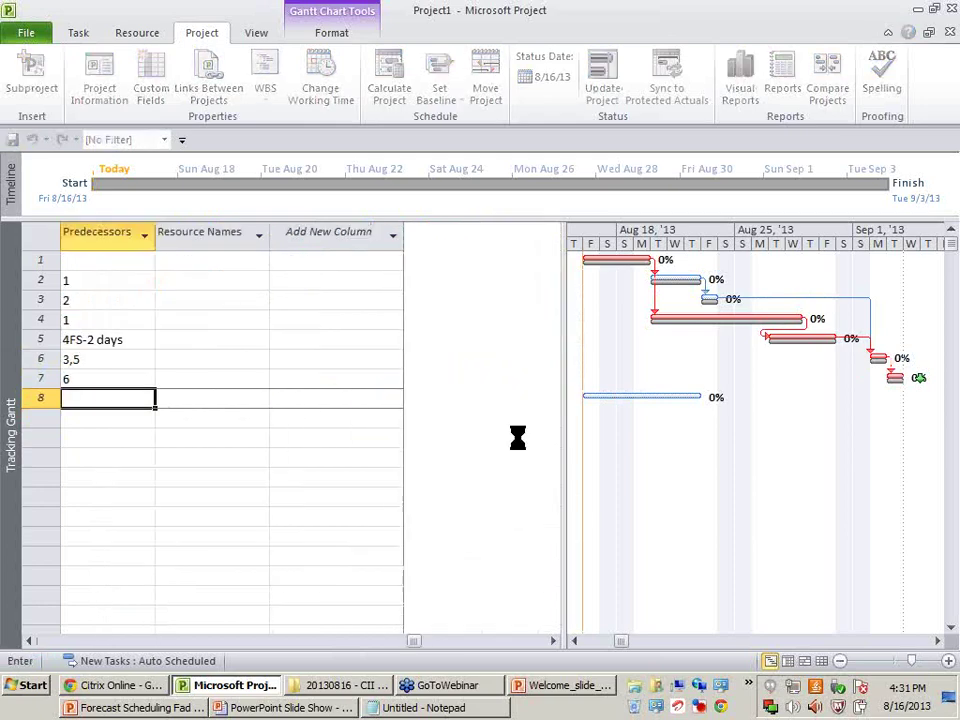
click(939, 641)
click(942, 643)
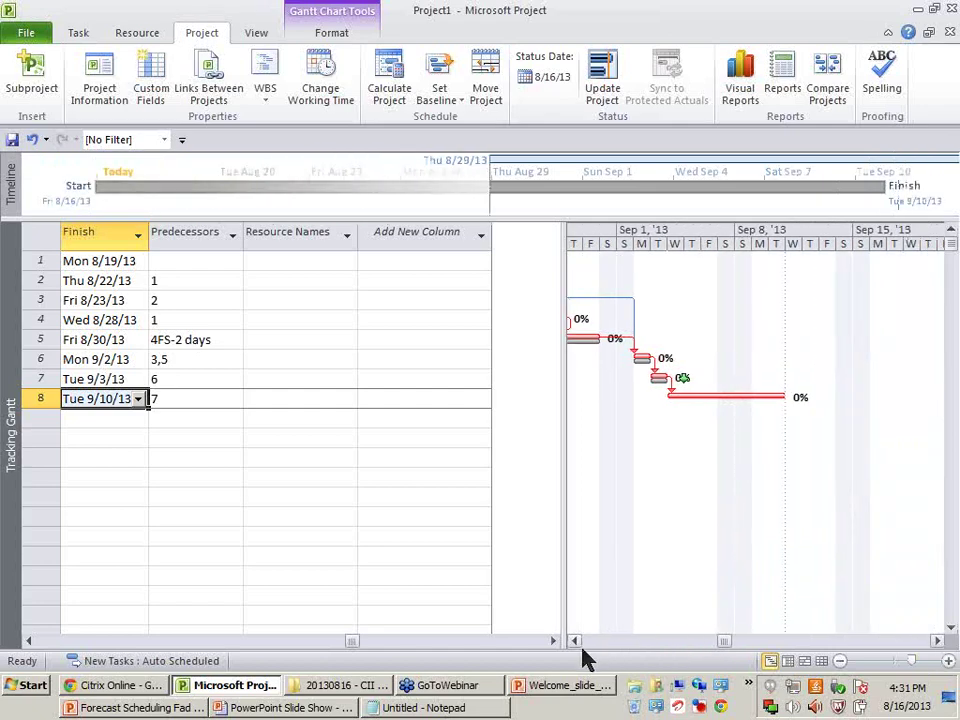
click(57, 641)
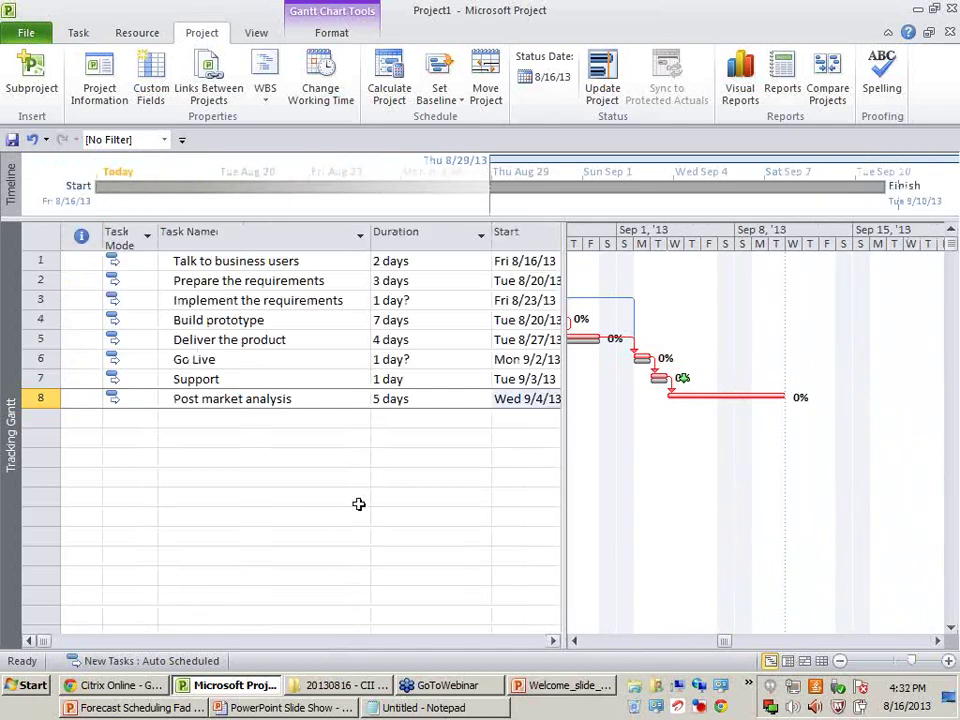
Step: Select the whole Post market analysis task and open the Set Baseline settings
click(43, 398)
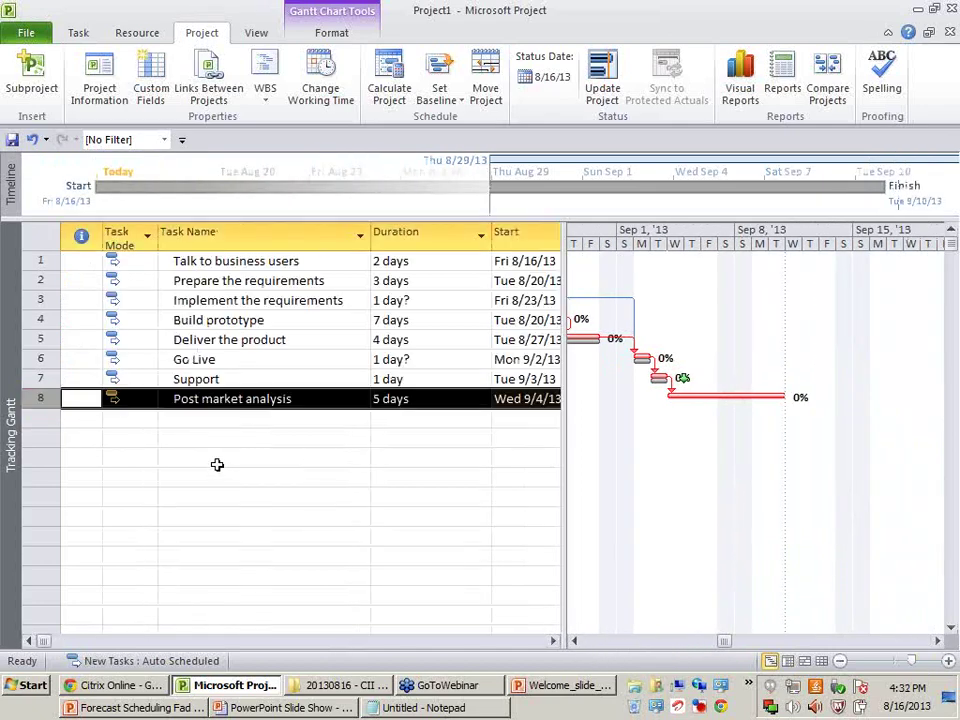
click(231, 514)
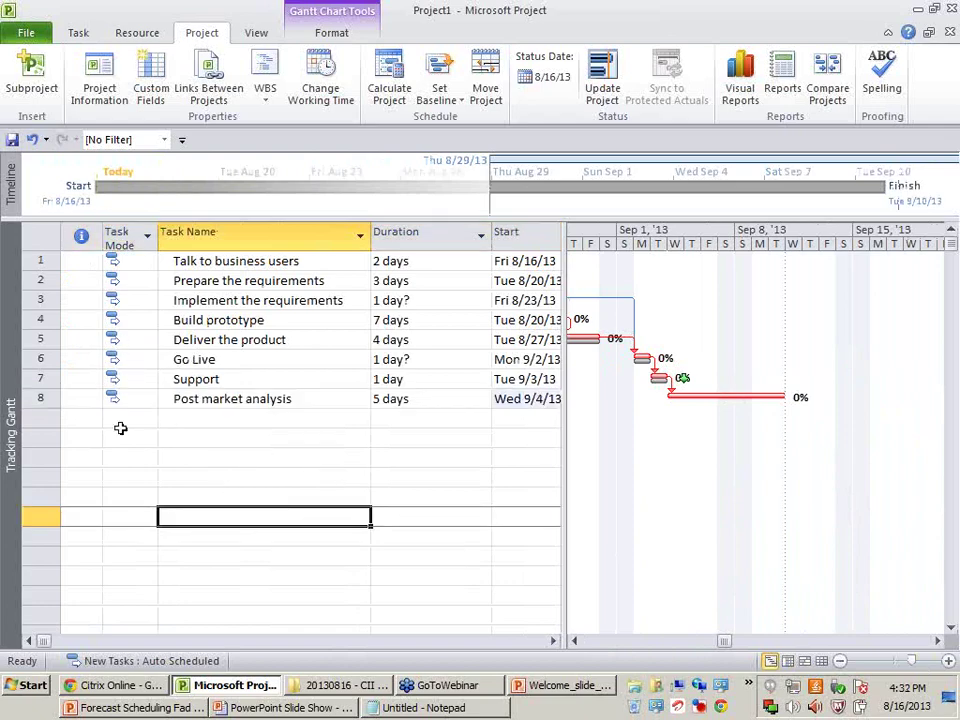
click(42, 398)
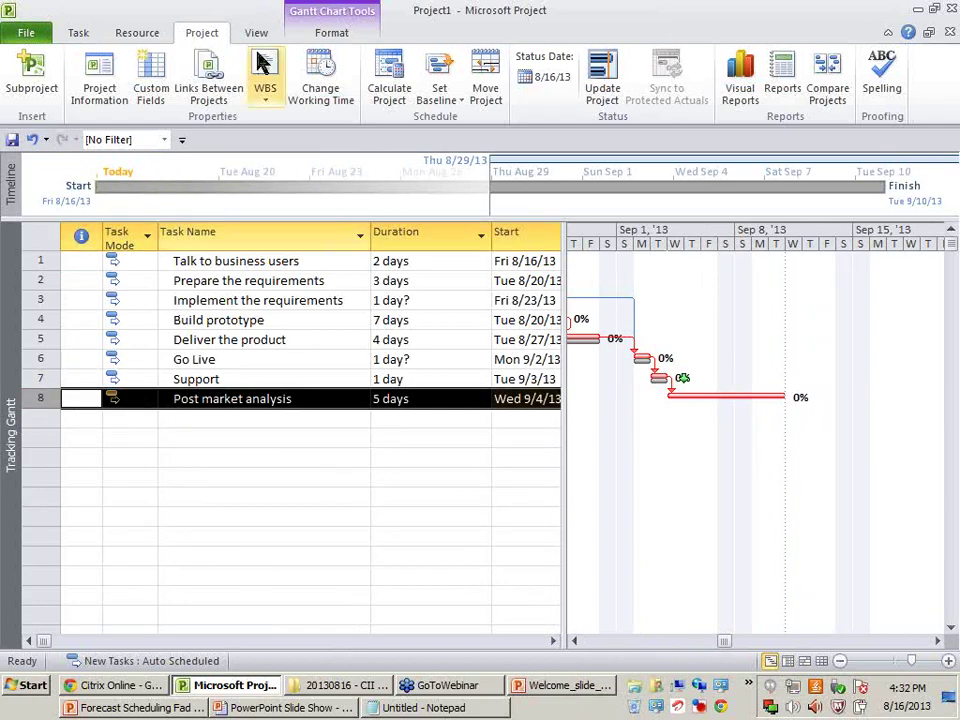
click(440, 92)
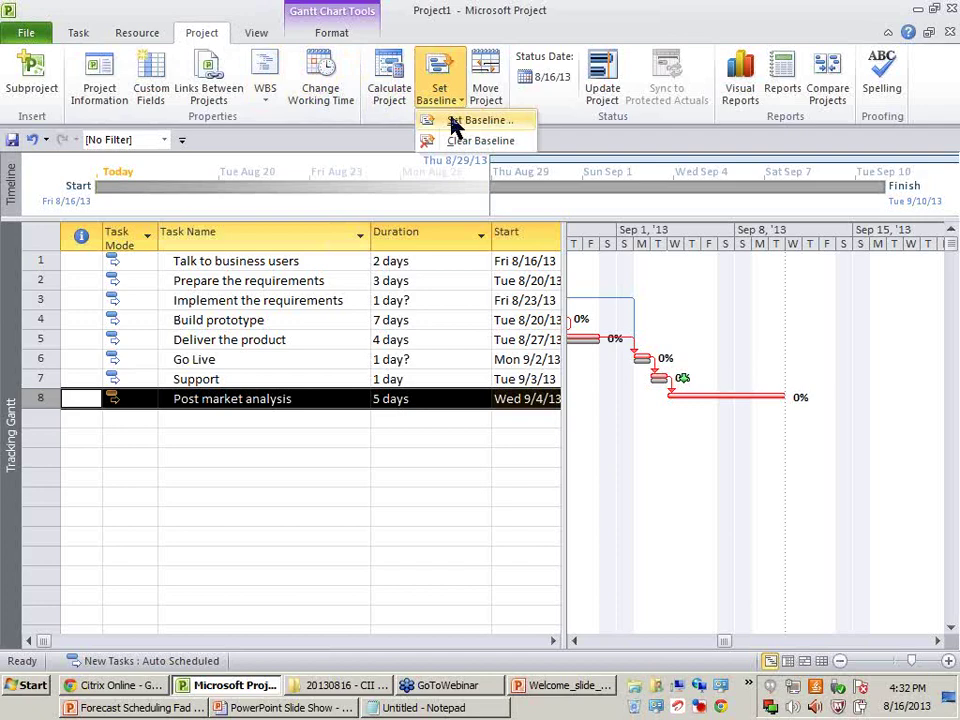
click(458, 122)
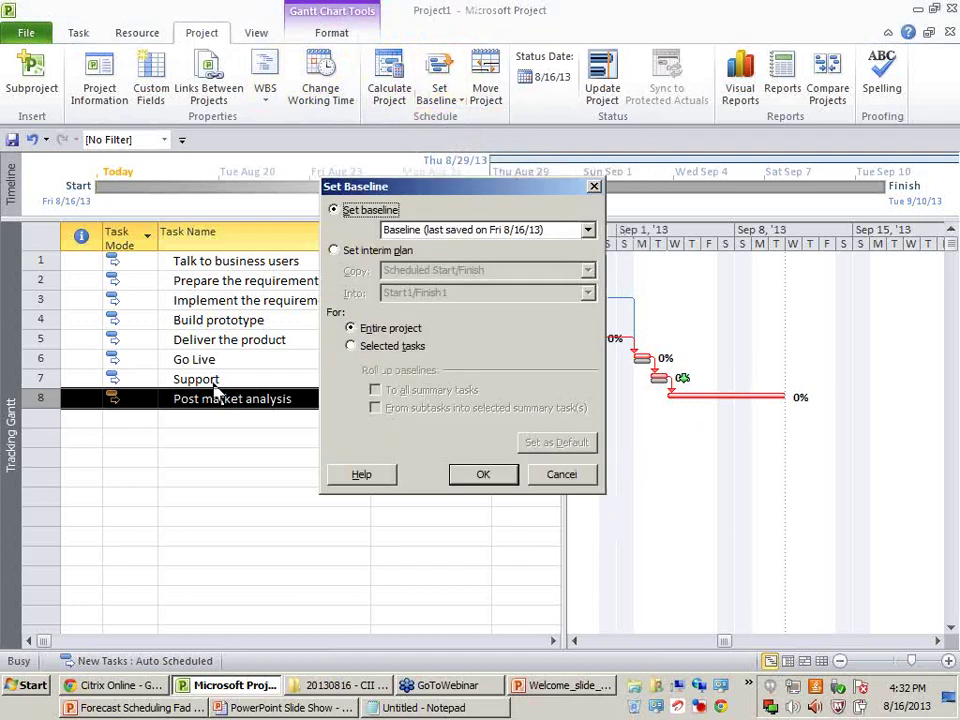
Step: Back up the existing baseline by copying Baseline into Baseline1 as an interim plan for the entire project
click(388, 254)
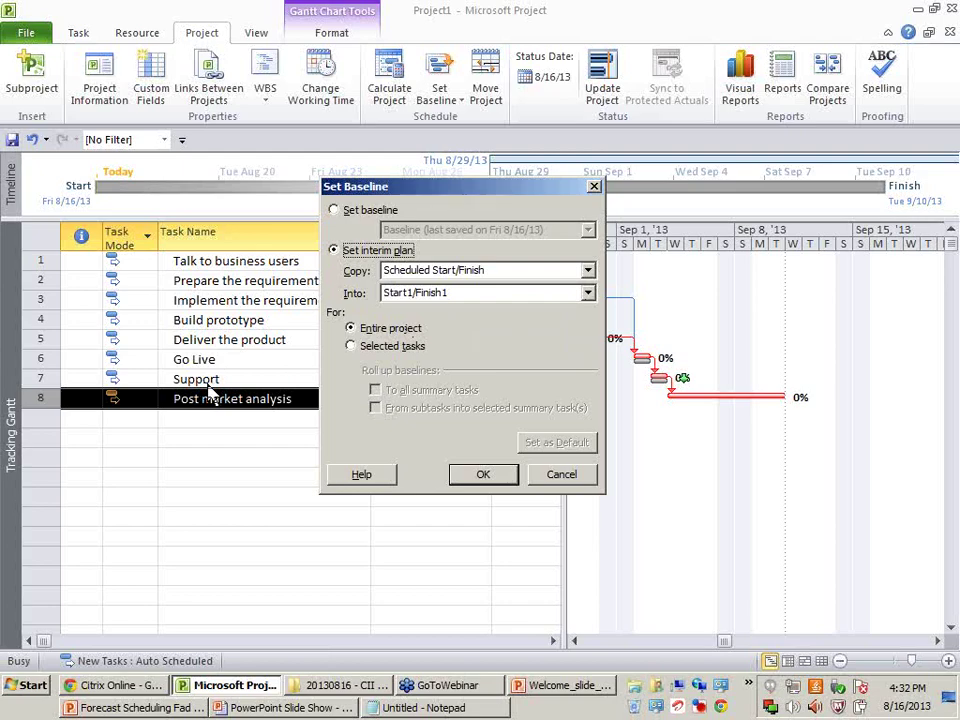
click(408, 272)
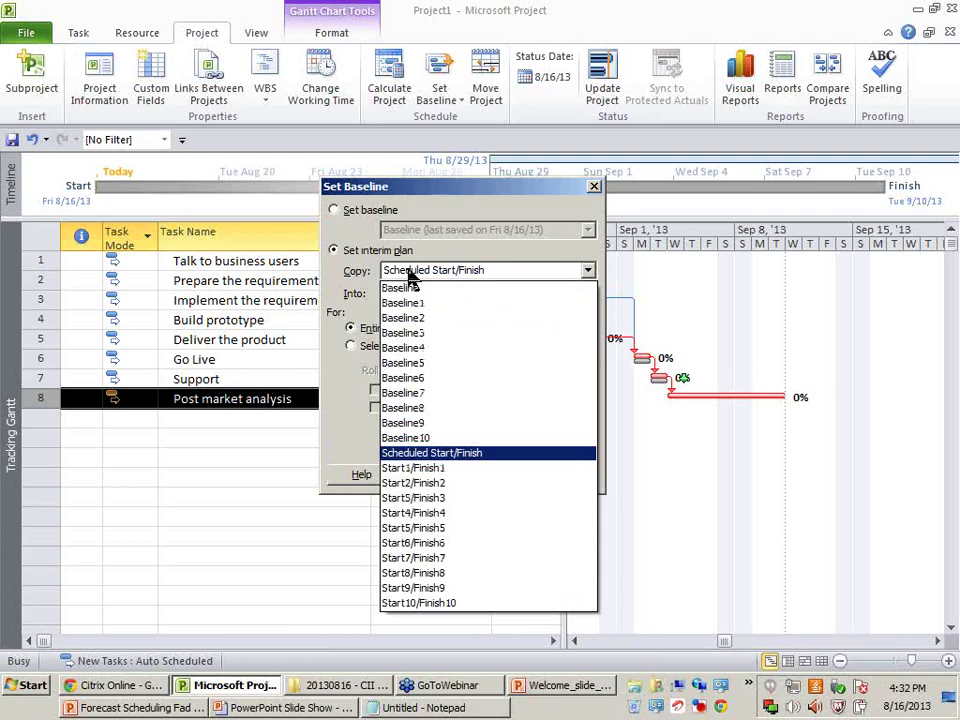
click(405, 289)
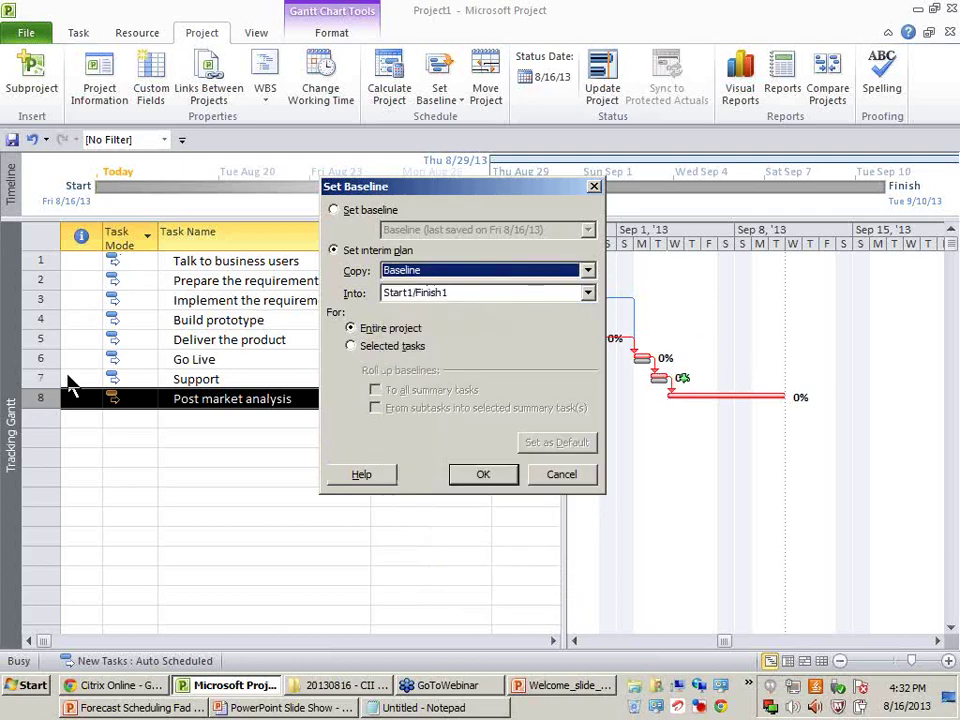
click(430, 292)
click(453, 326)
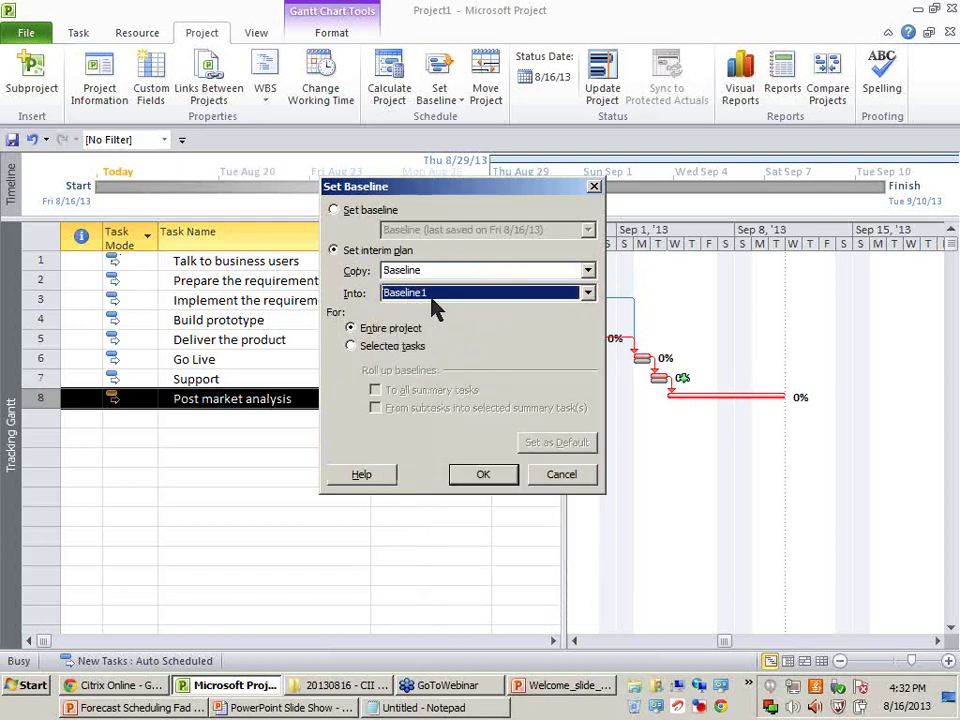
click(437, 293)
click(437, 293)
click(437, 270)
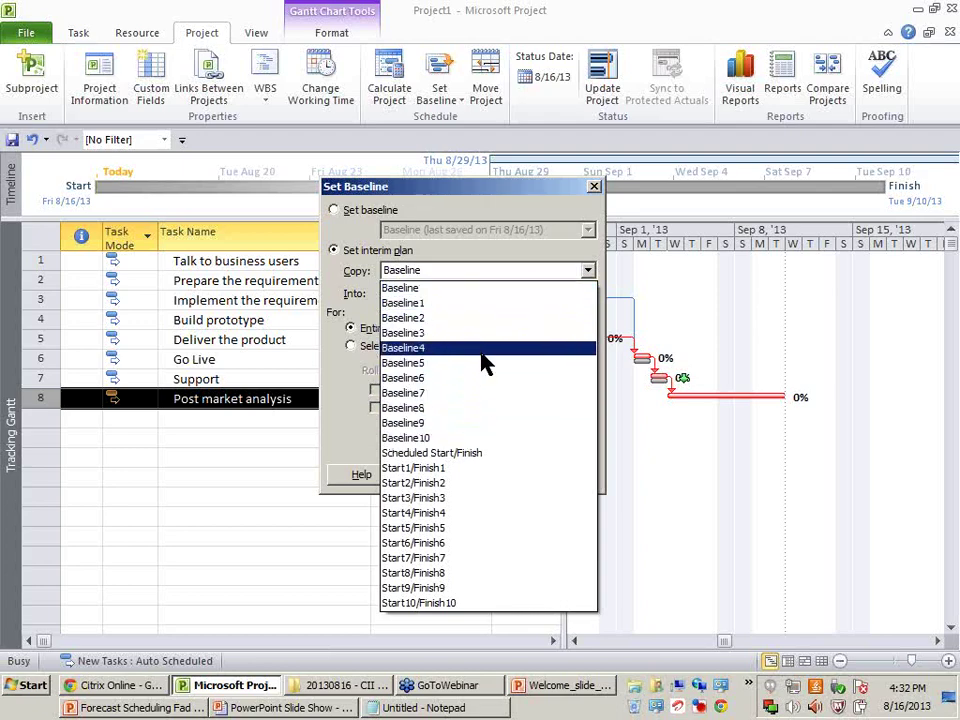
click(470, 288)
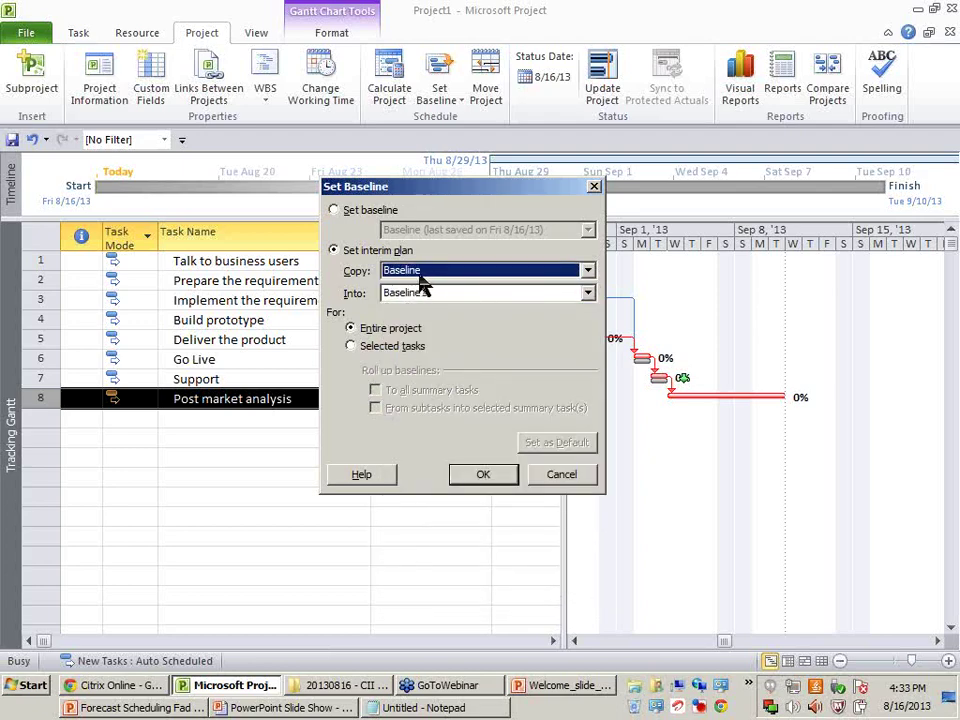
click(497, 474)
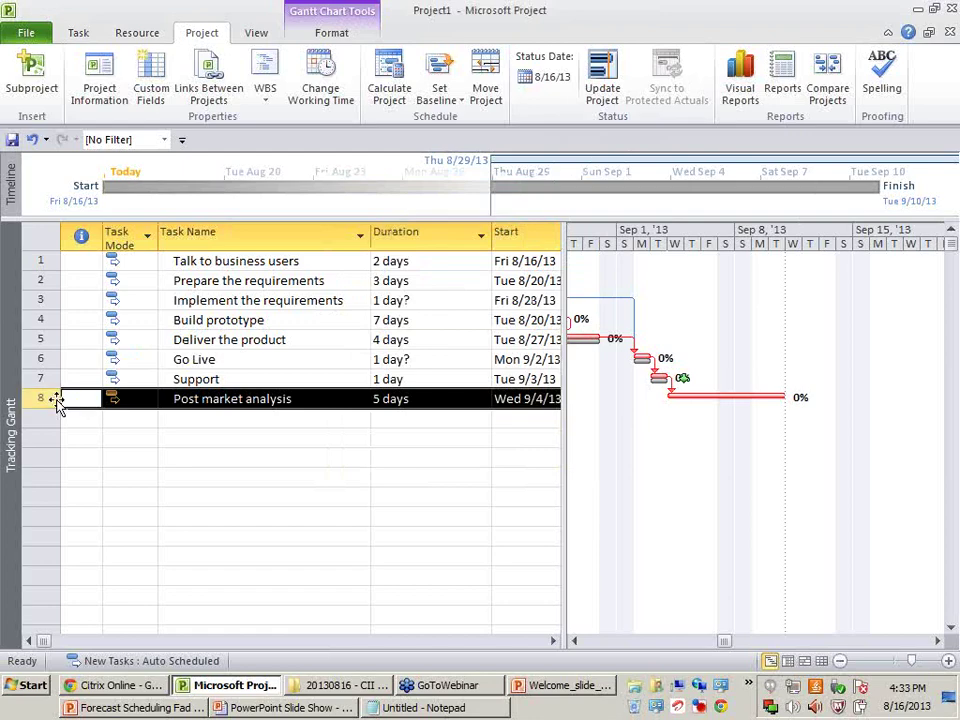
Step: Set the baseline for only the selected Post market analysis task, rolling up to all summary tasks, and review the Gantt bars
click(440, 95)
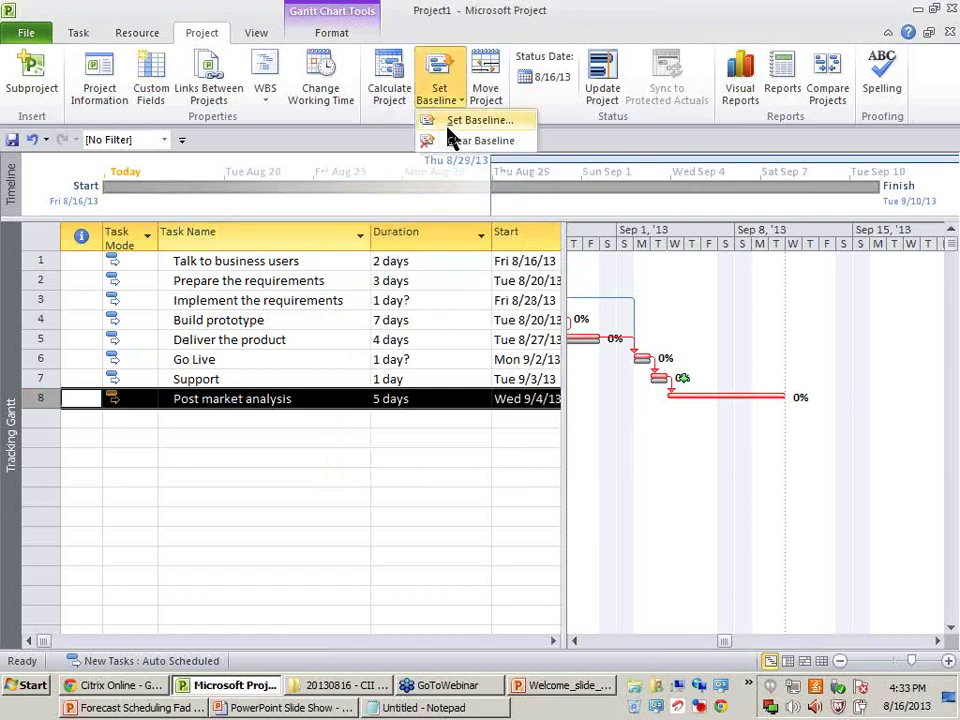
click(445, 123)
click(352, 345)
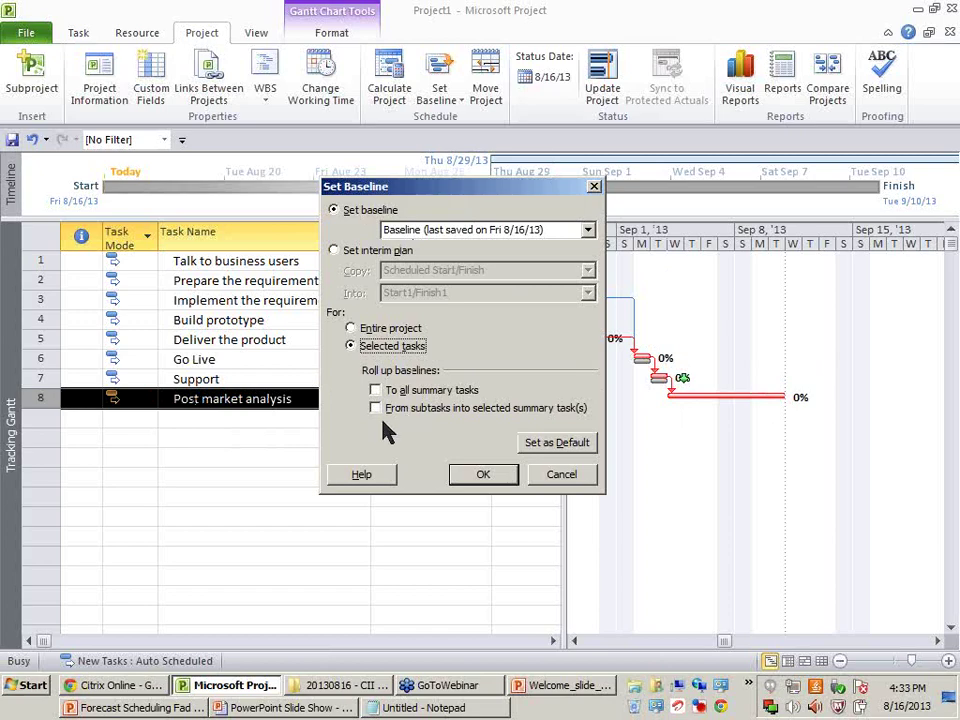
click(402, 392)
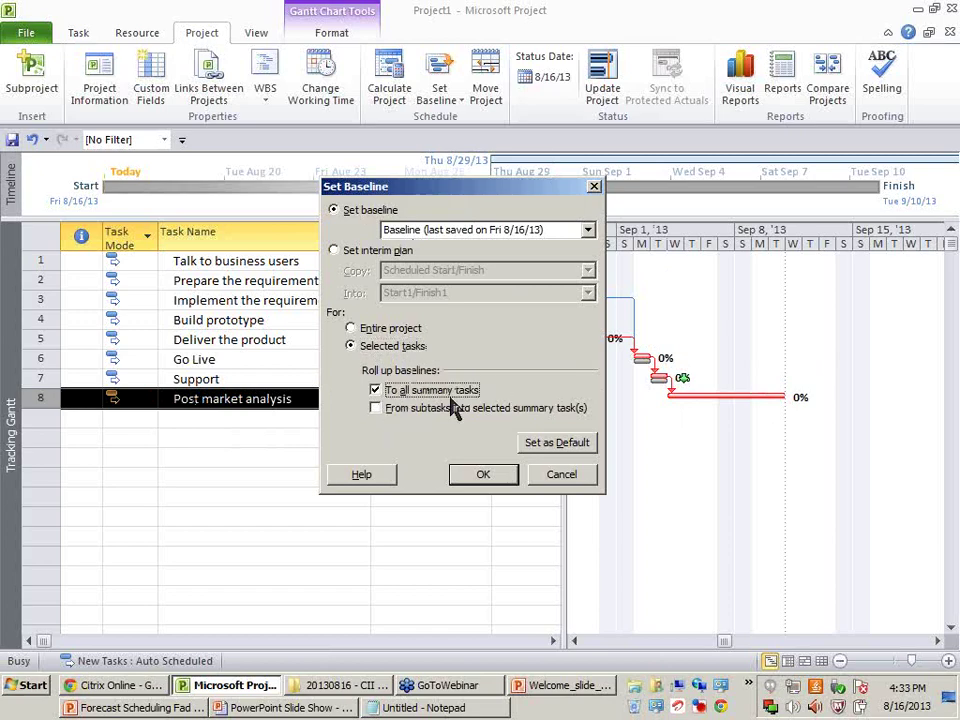
click(484, 475)
click(444, 393)
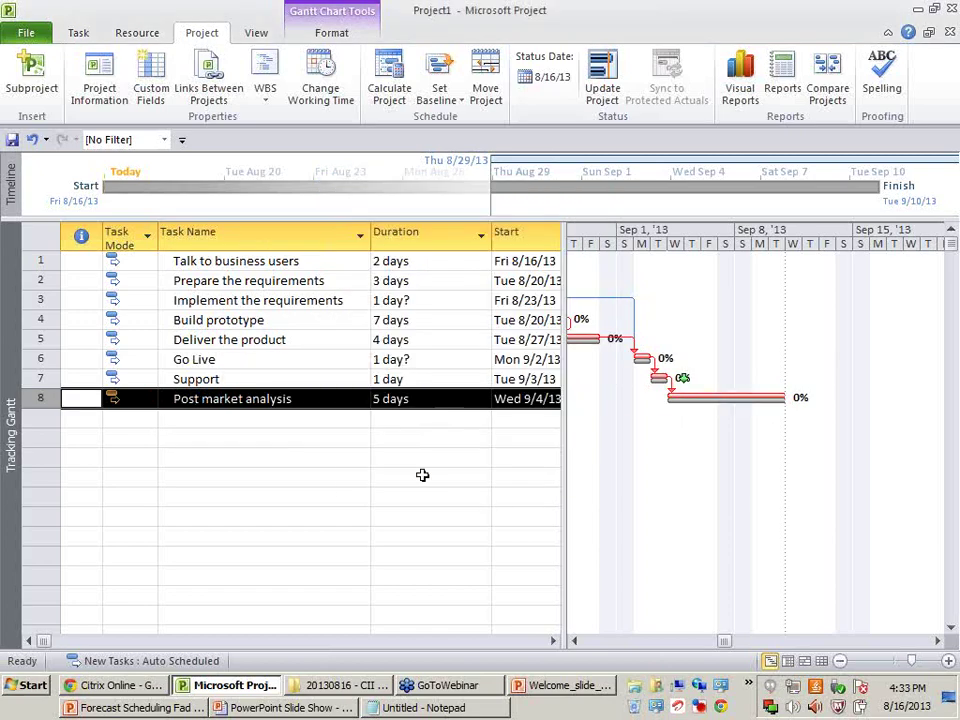
click(575, 641)
click(575, 641)
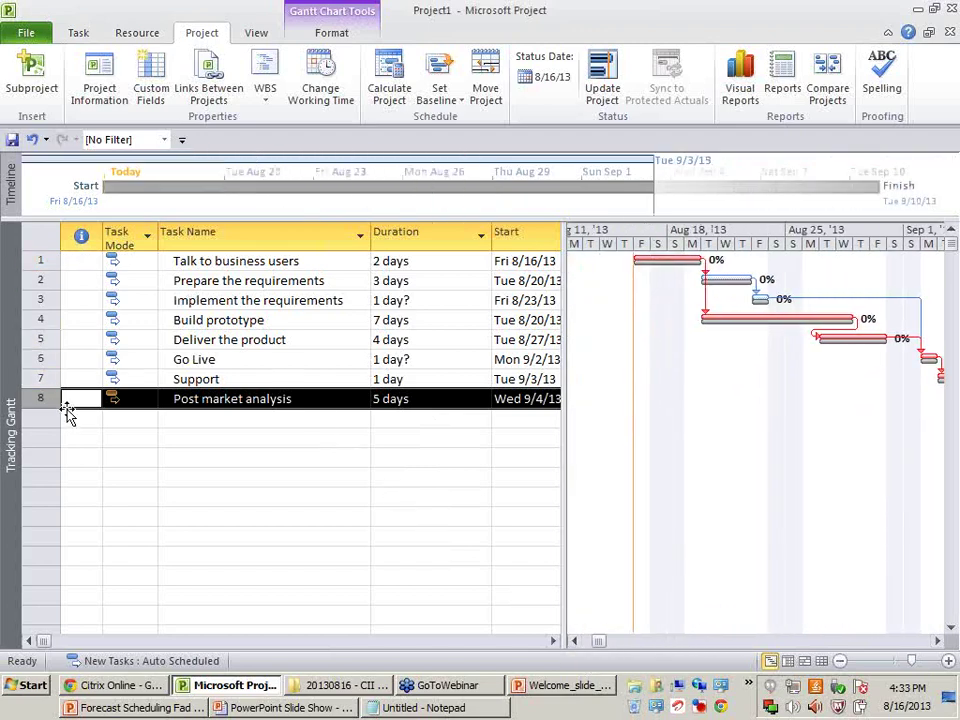
Step: Display the Multiple Baselines Gantt view and compare the baseline bars of Support and Post market analysis
click(217, 482)
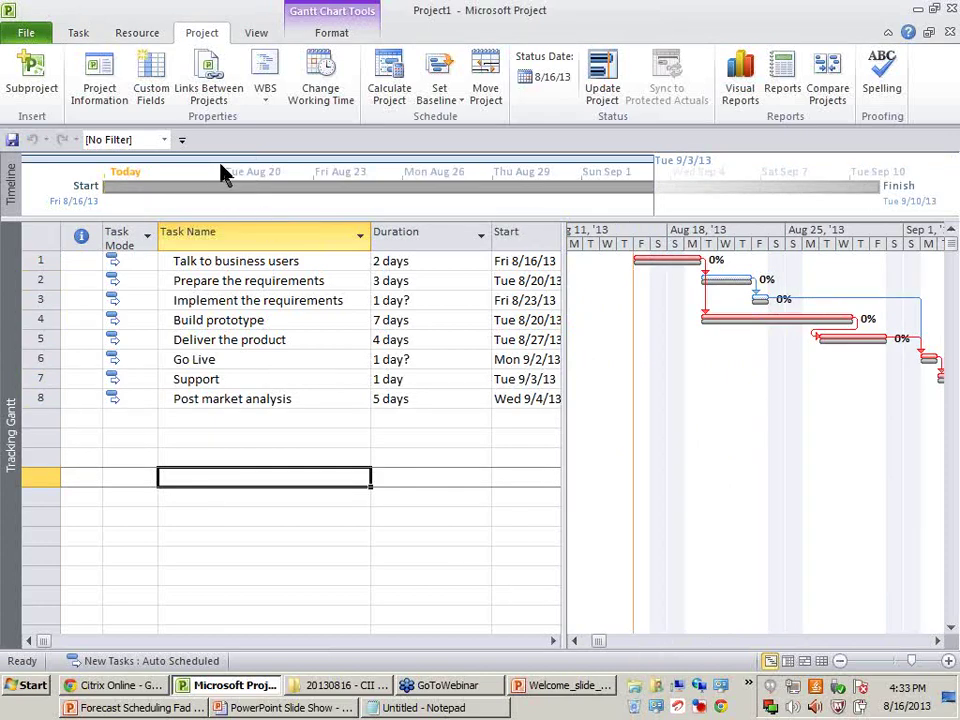
click(260, 38)
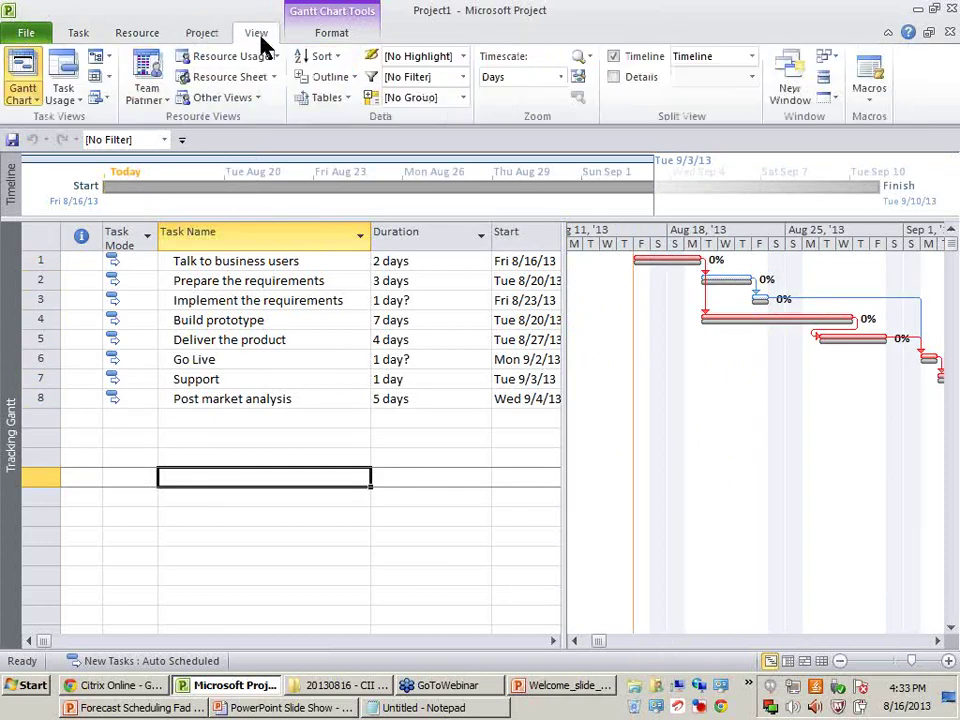
click(22, 95)
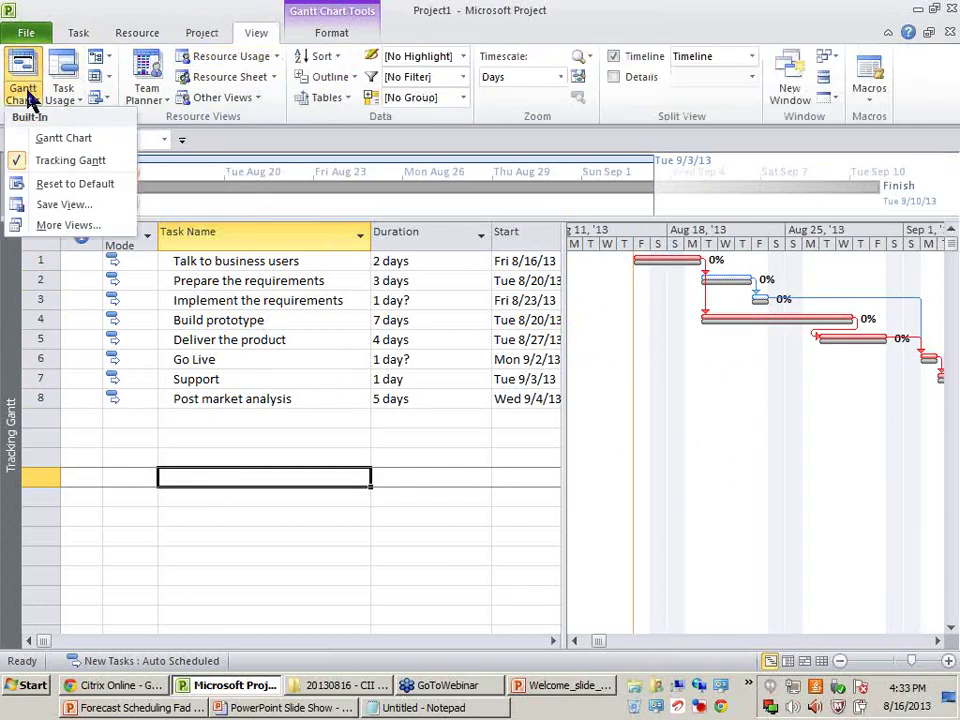
click(64, 225)
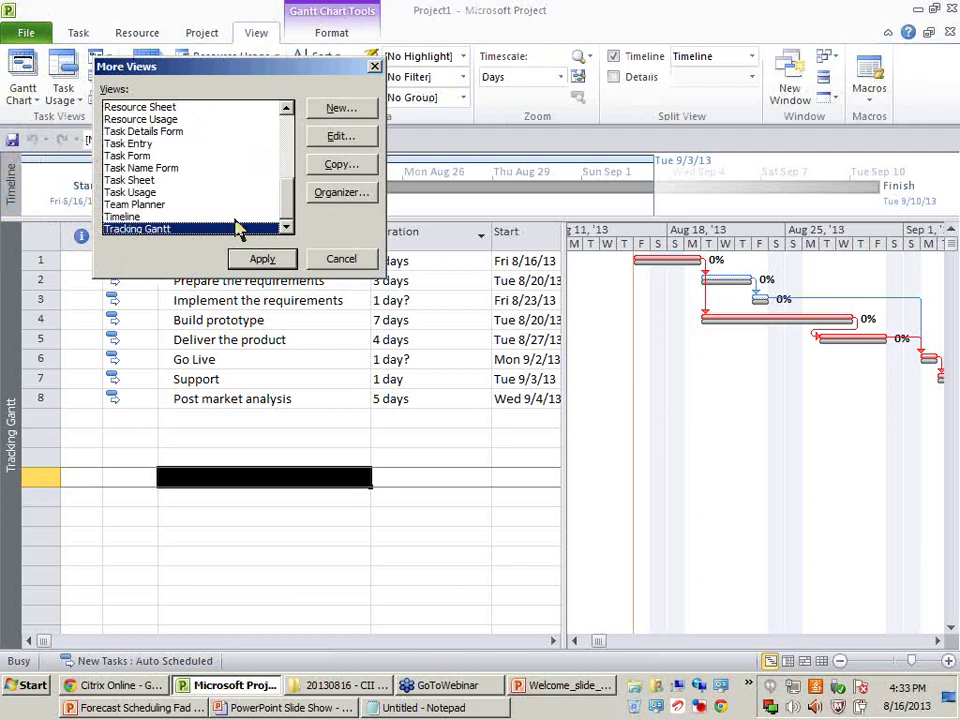
scroll(255, 225, up, 6)
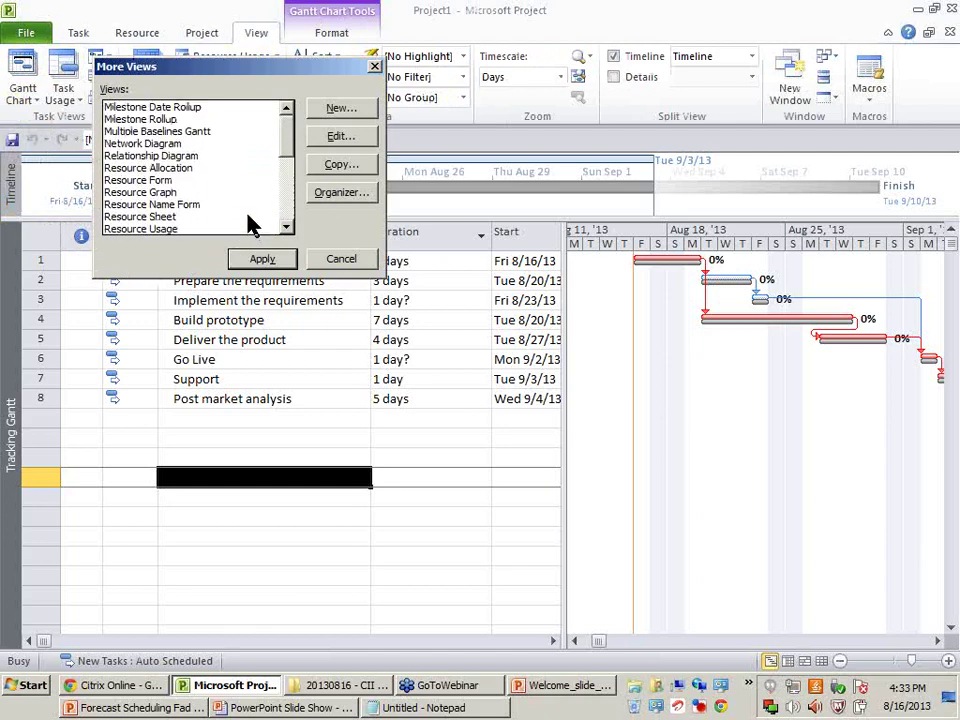
click(183, 216)
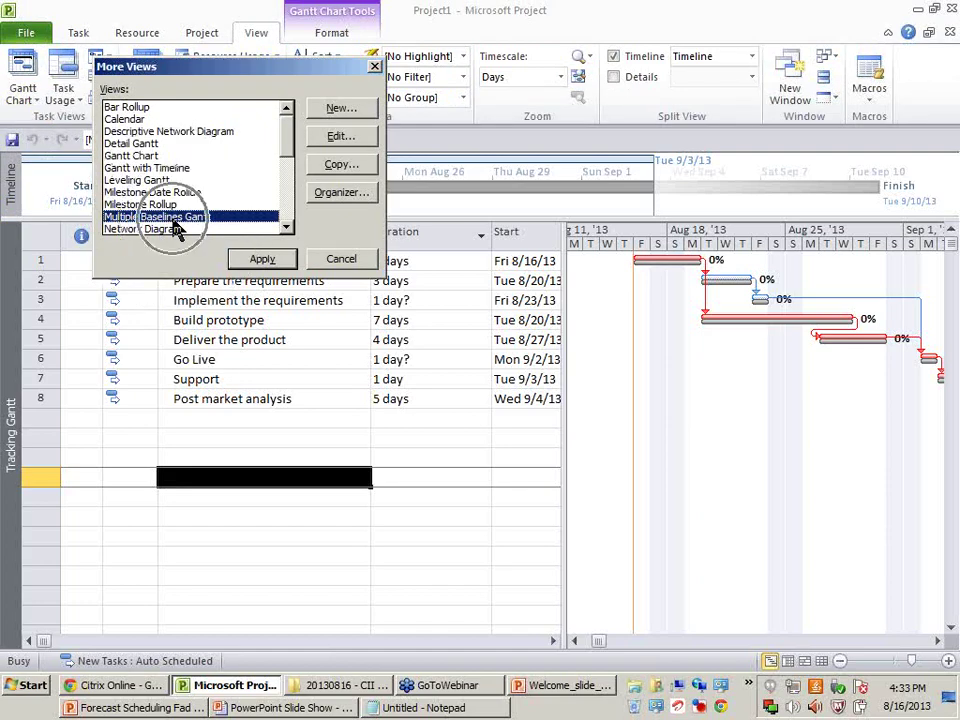
click(278, 260)
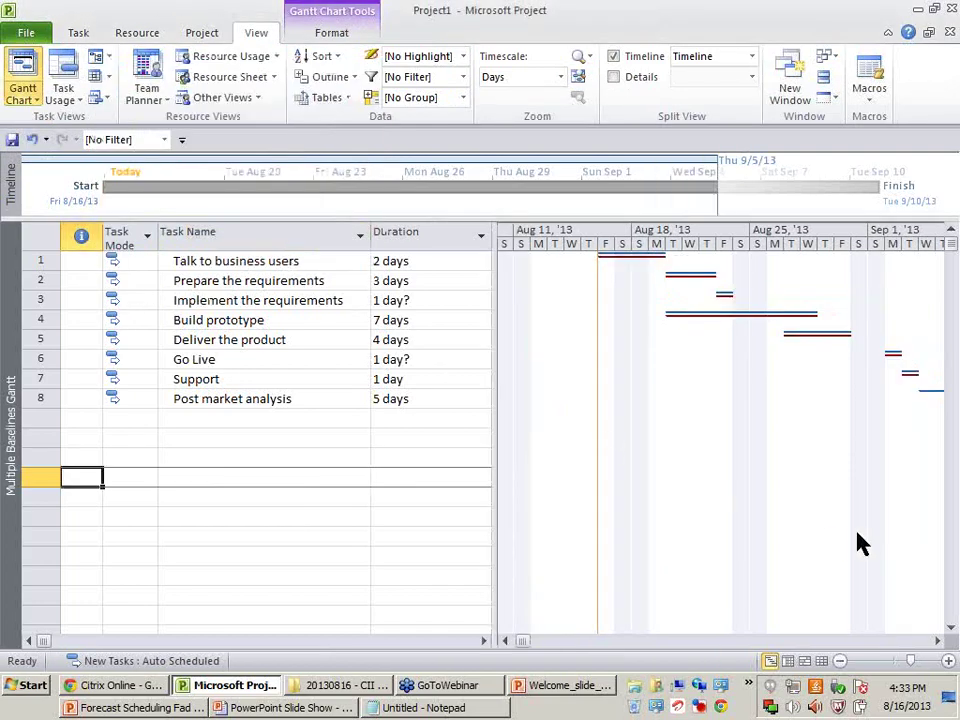
click(940, 641)
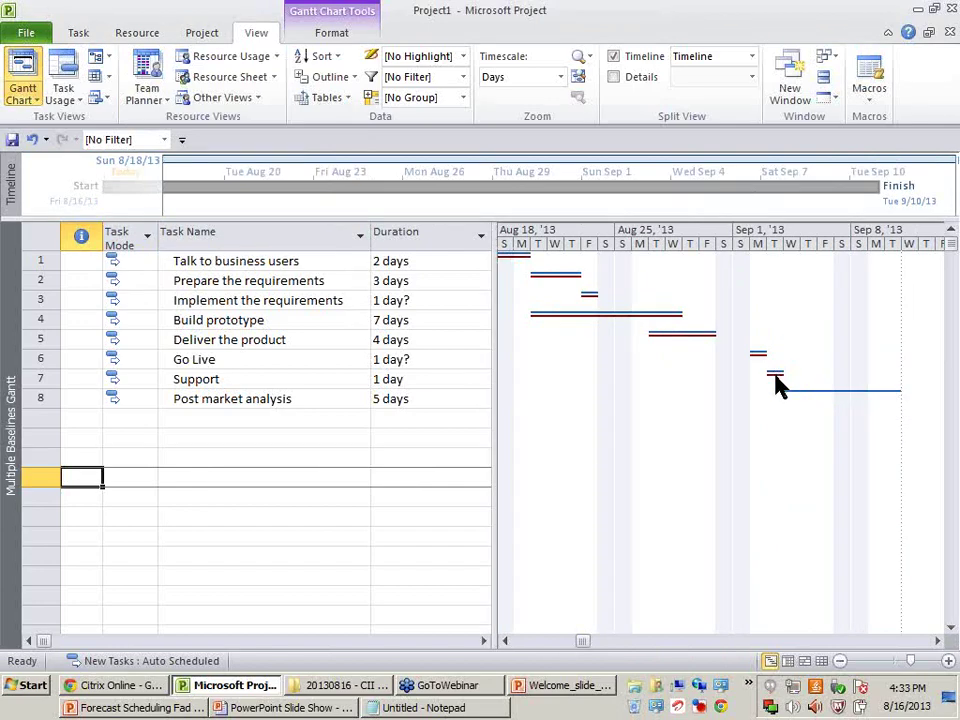
mouse_move(778, 385)
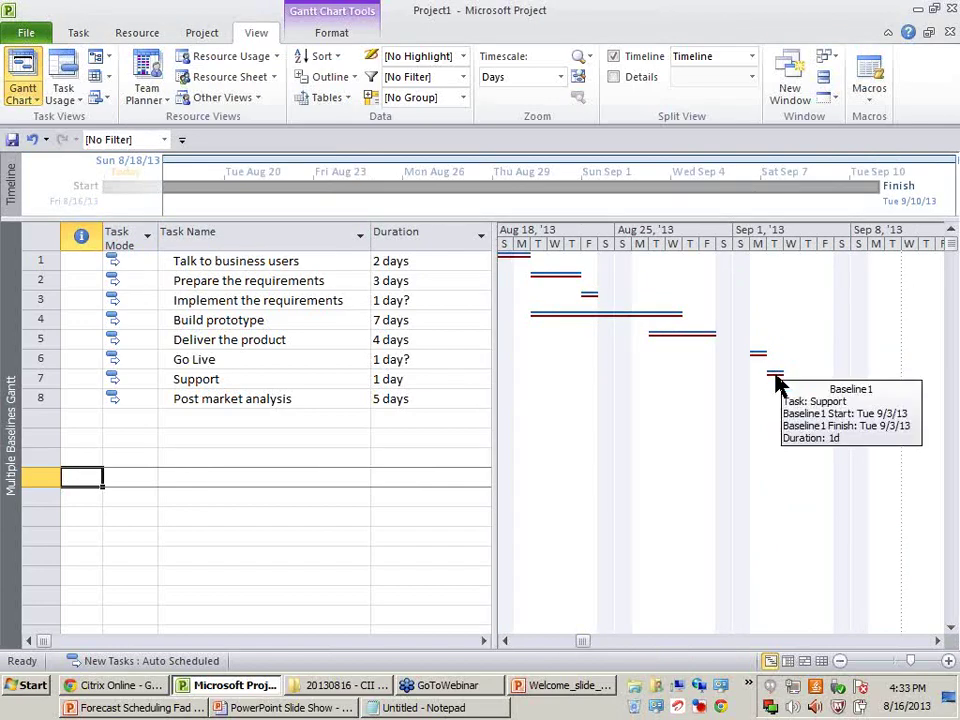
Step: Switch back to the Gantt Chart view and narrow the task table so the chart shows every bar
click(268, 398)
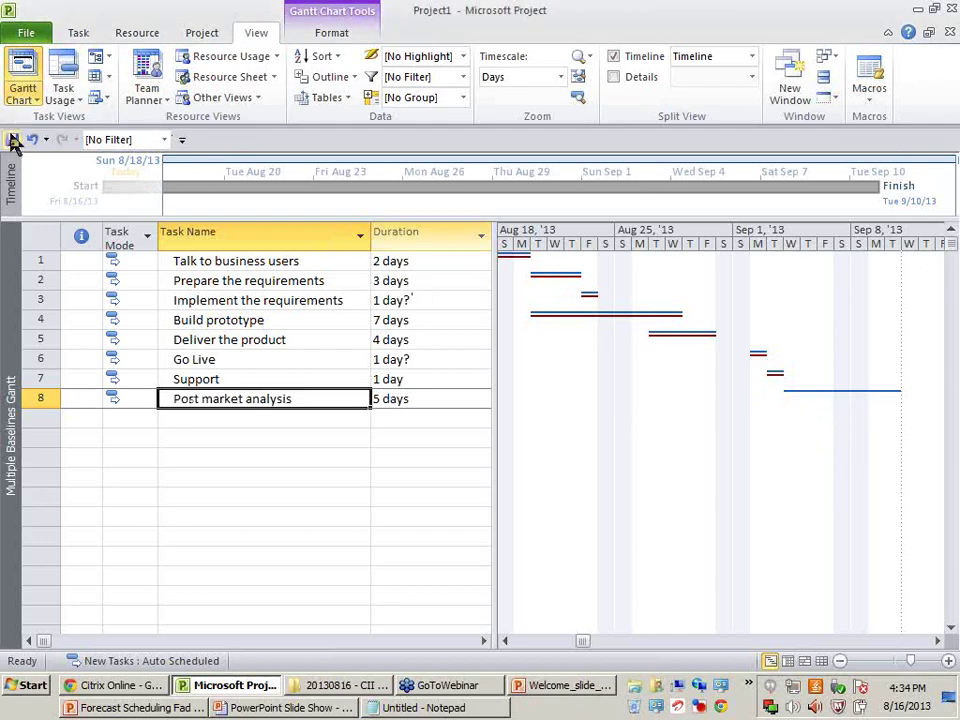
click(38, 101)
click(26, 160)
click(32, 100)
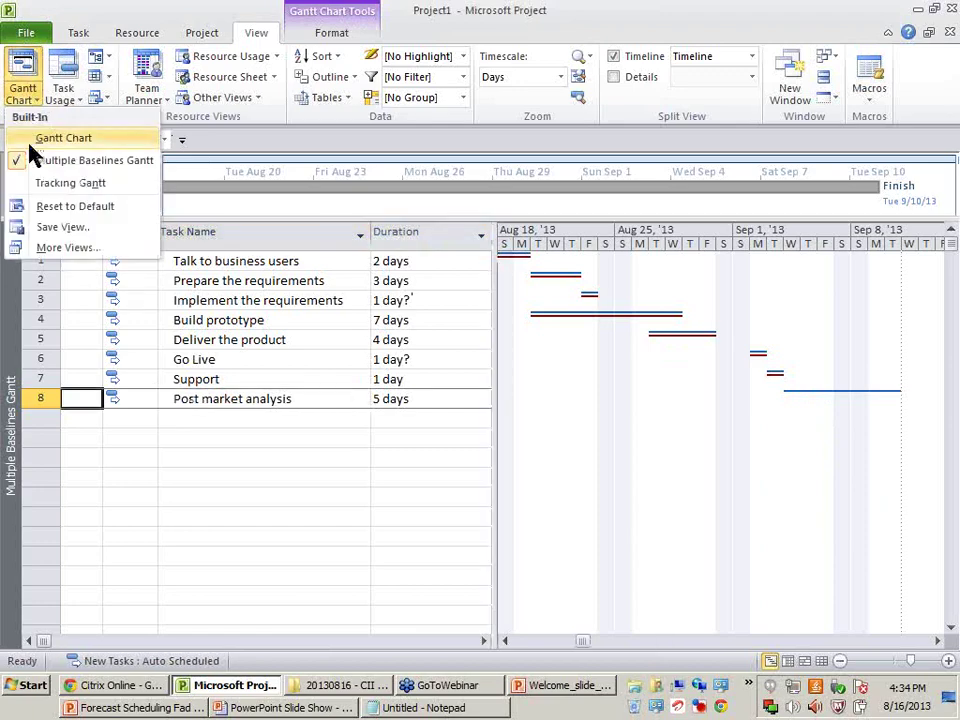
click(32, 144)
drag(810, 470, 440, 385)
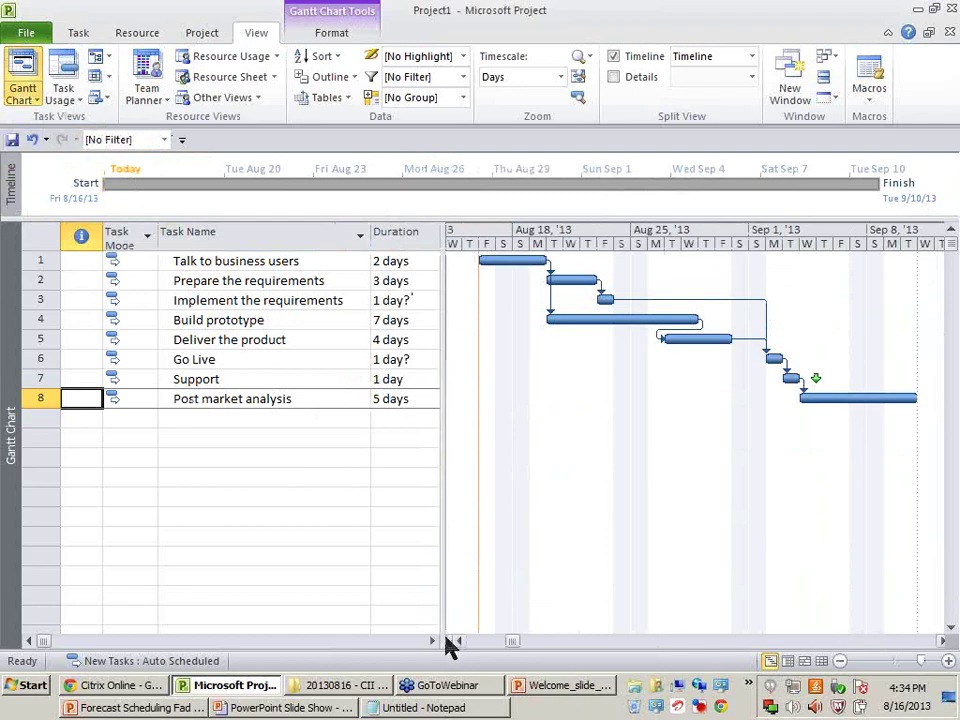
click(456, 641)
click(458, 641)
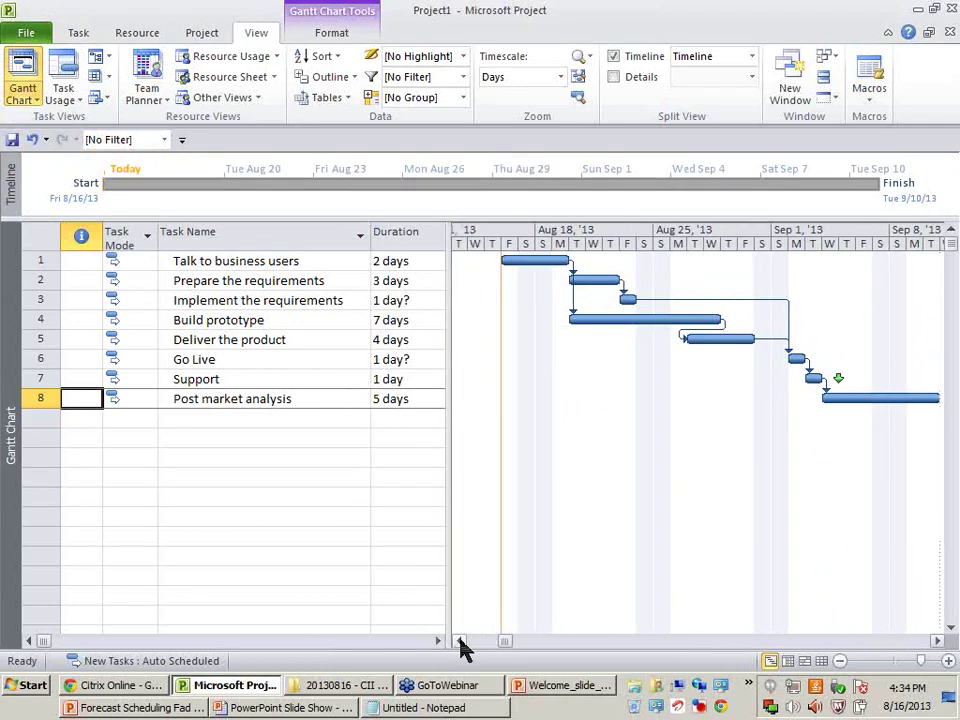
click(938, 641)
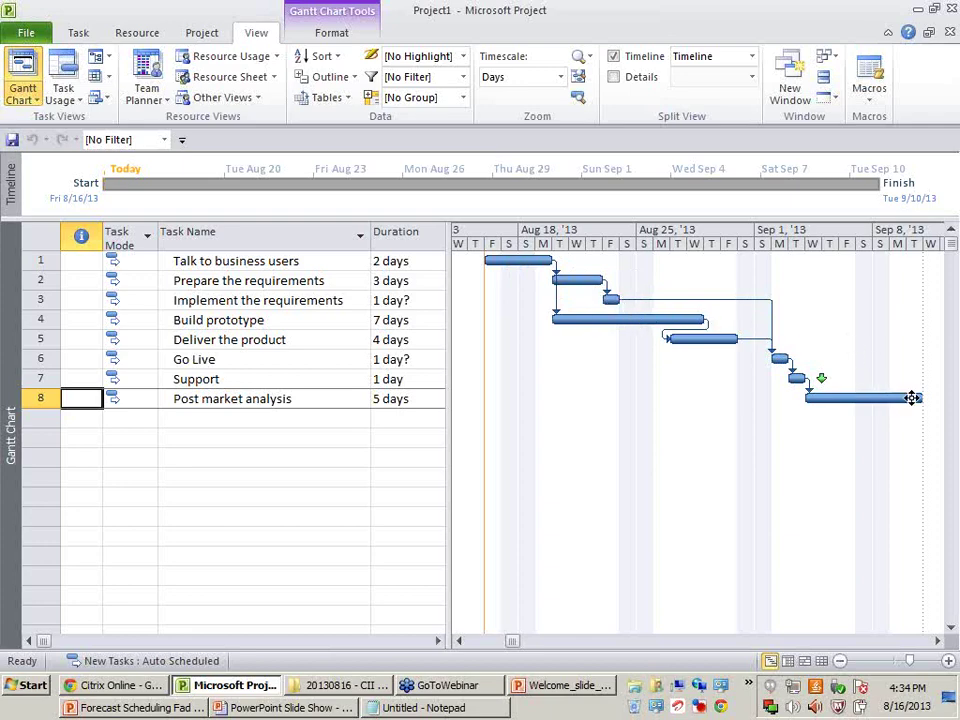
Step: Switch to the Network Diagram view and collapse its boxes to task numbers only
click(97, 62)
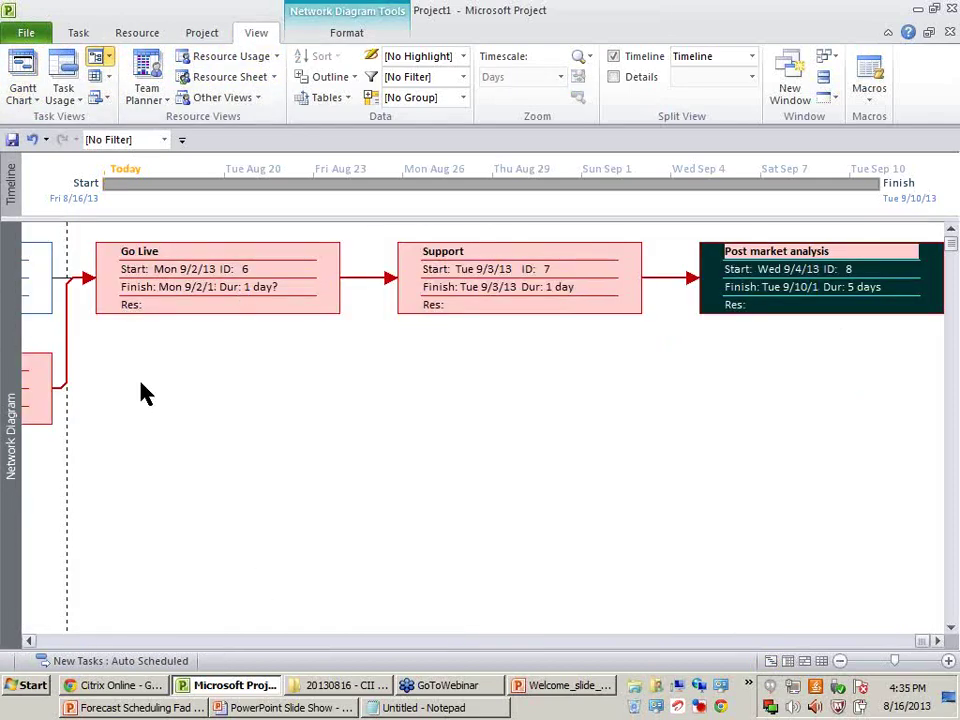
click(346, 32)
click(24, 78)
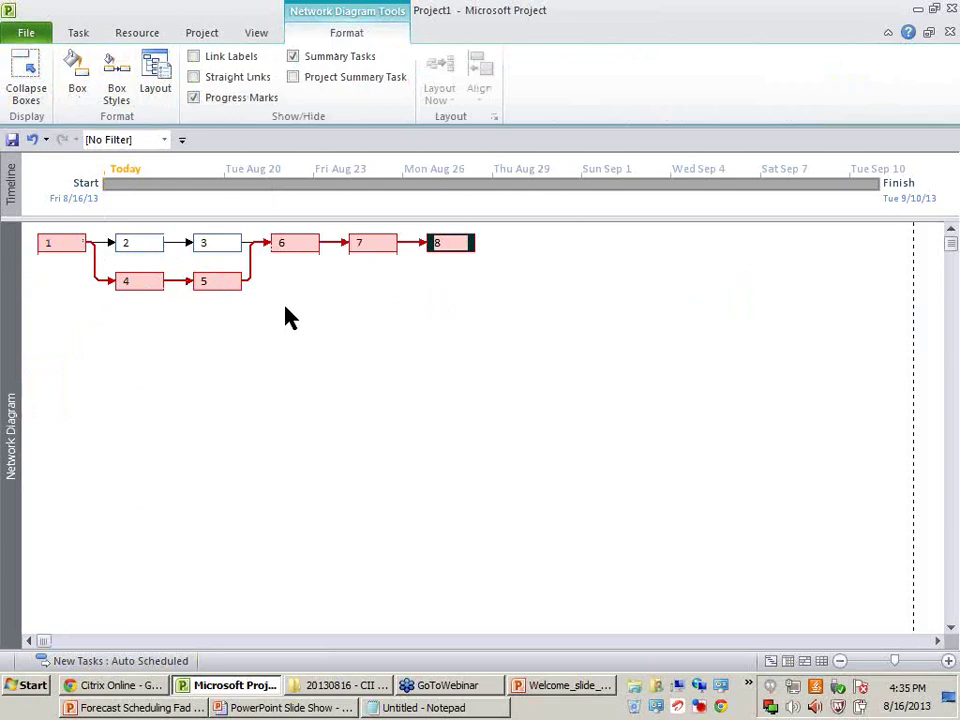
Step: Trace the two paths from task 1 to task 6 in the network diagram, through tasks 2 and 3 and through tasks 4 and 5
click(61, 245)
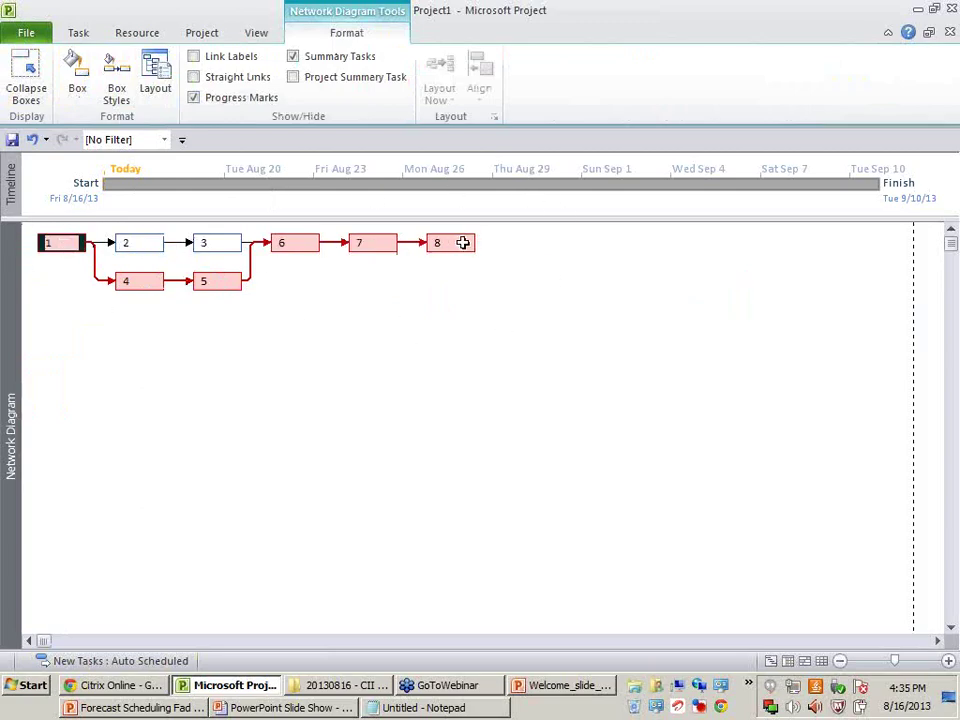
click(130, 242)
click(222, 242)
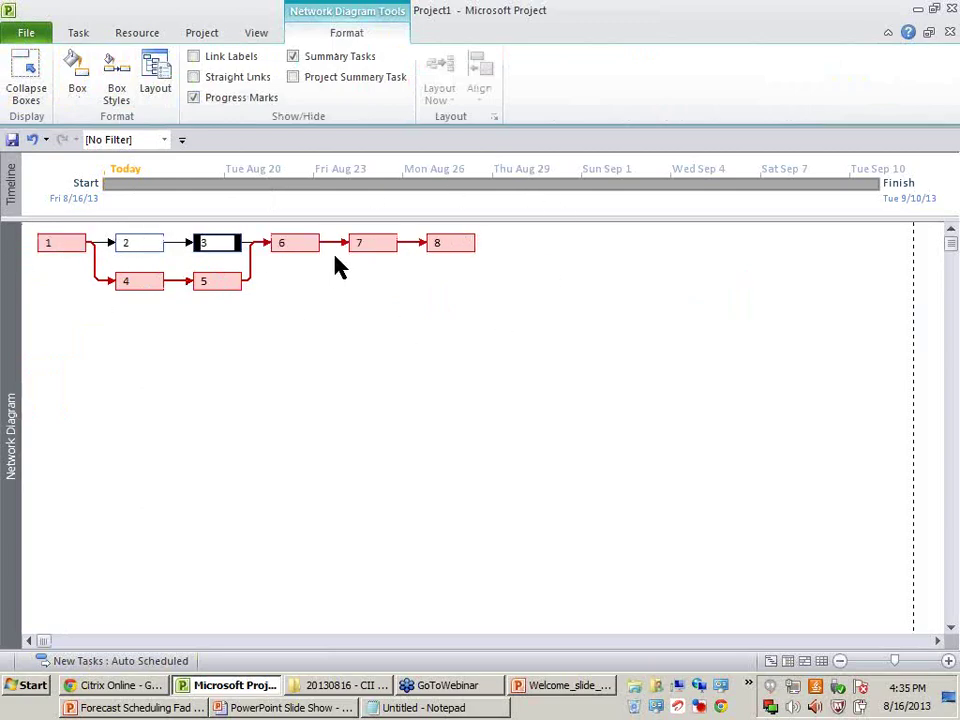
click(73, 242)
click(120, 278)
click(216, 279)
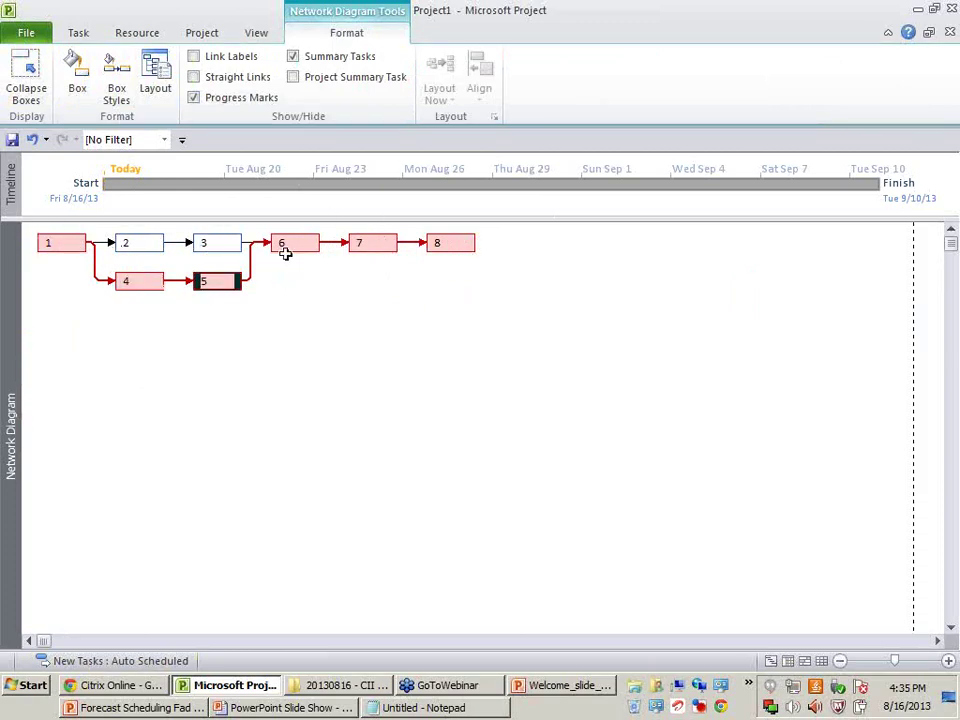
click(285, 250)
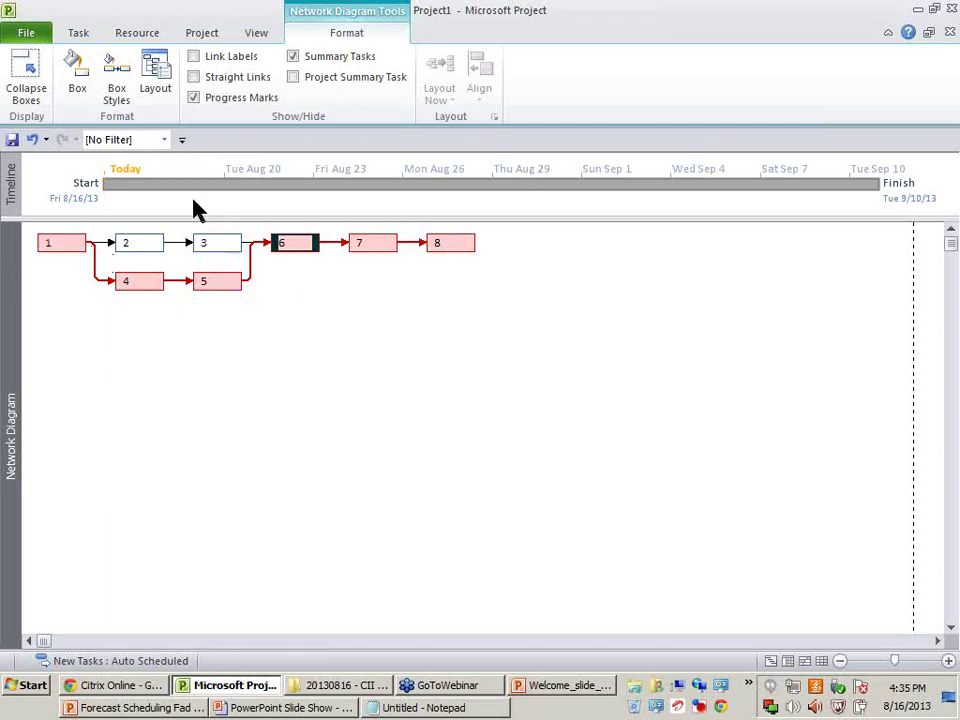
Step: Switch back to the Gantt Chart view and highlight the critical tasks on the chart
click(78, 33)
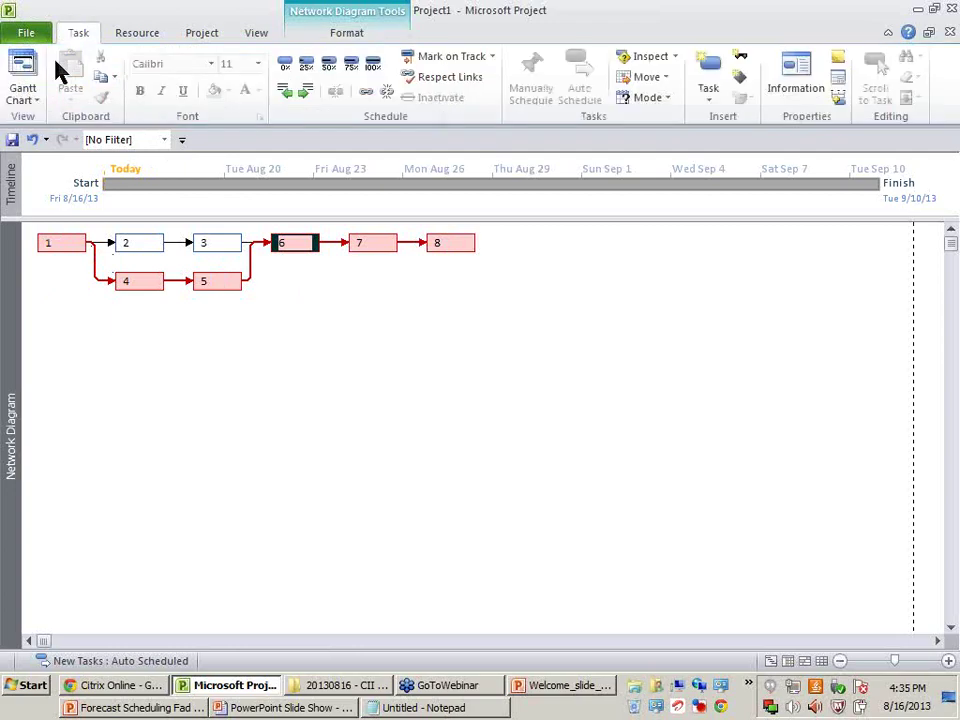
click(22, 65)
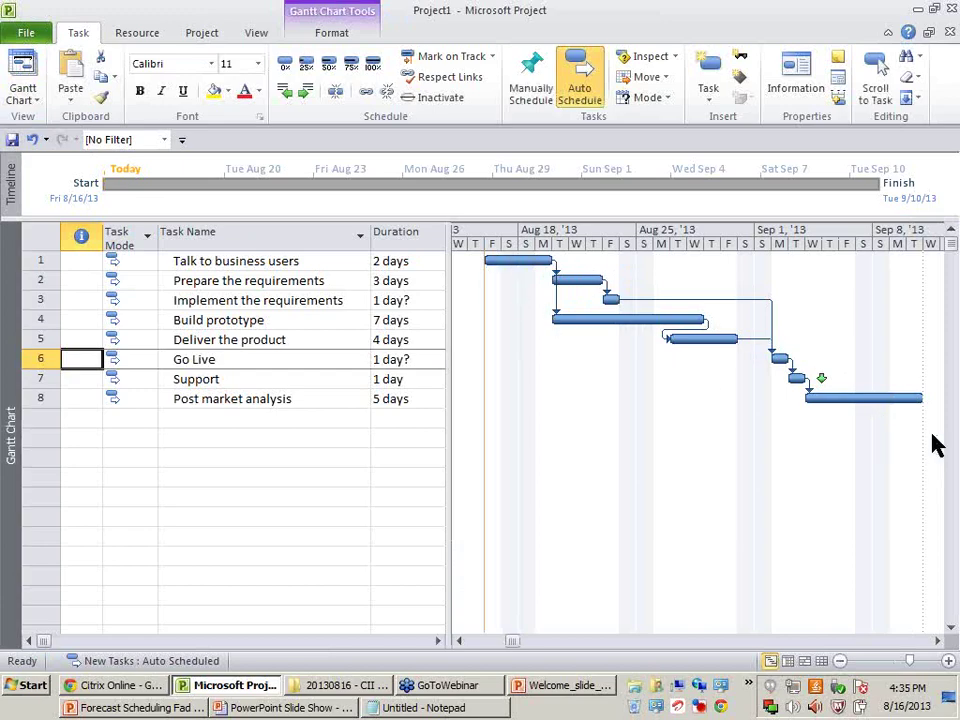
click(351, 40)
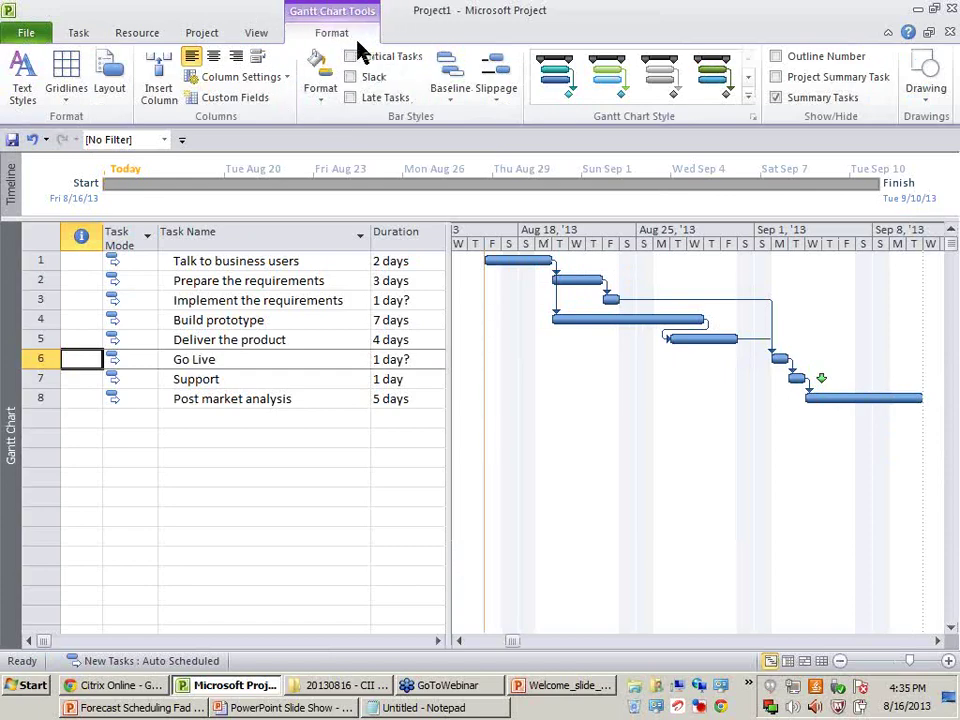
click(372, 58)
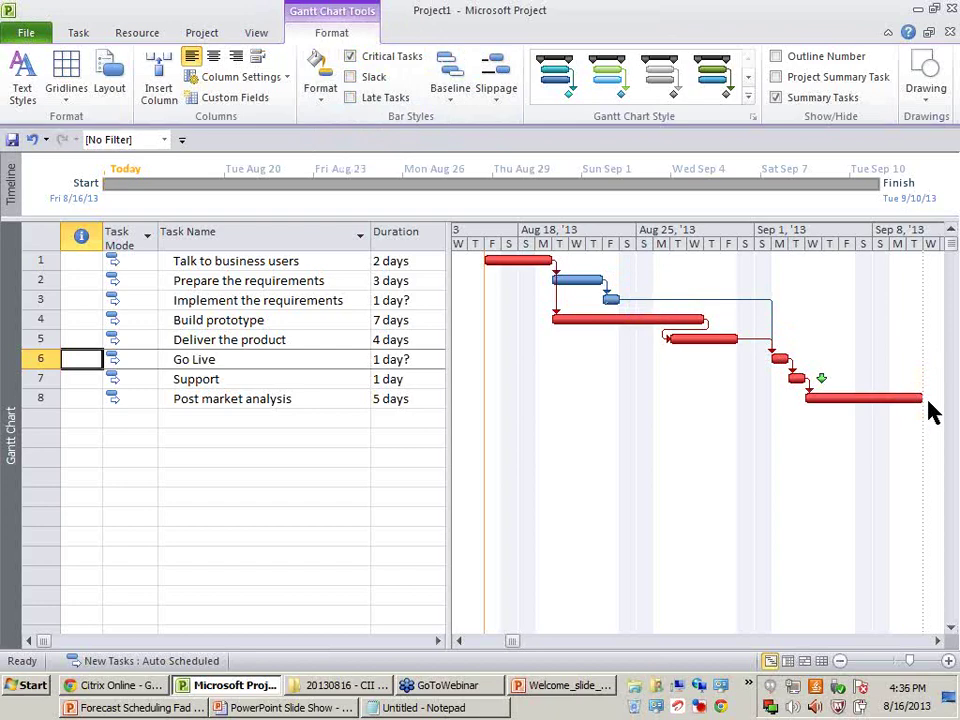
click(38, 297)
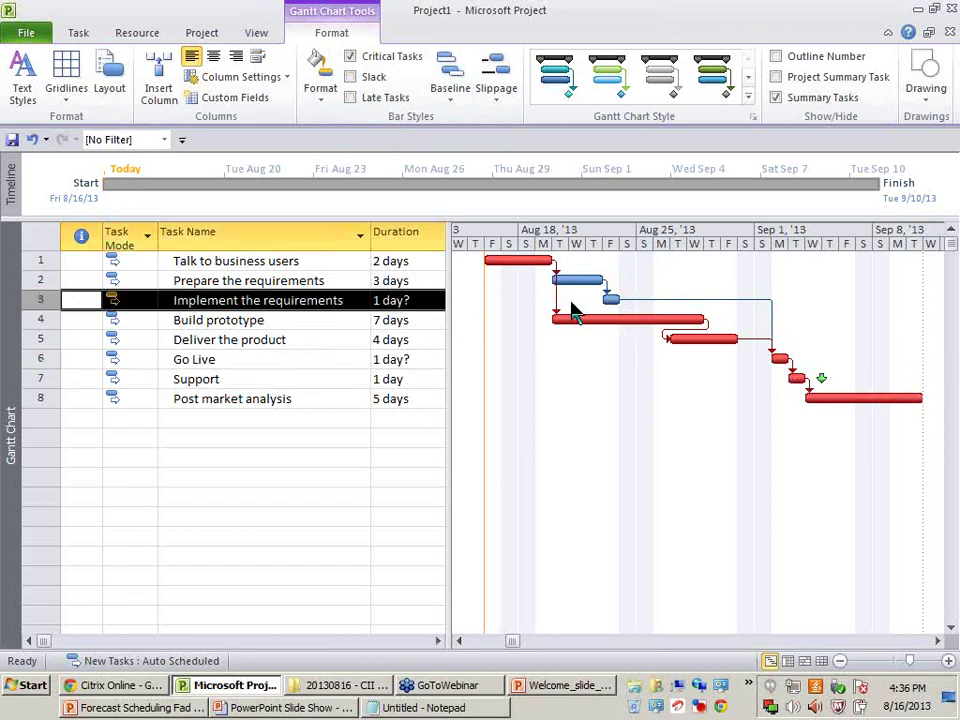
mouse_move(658, 308)
click(178, 300)
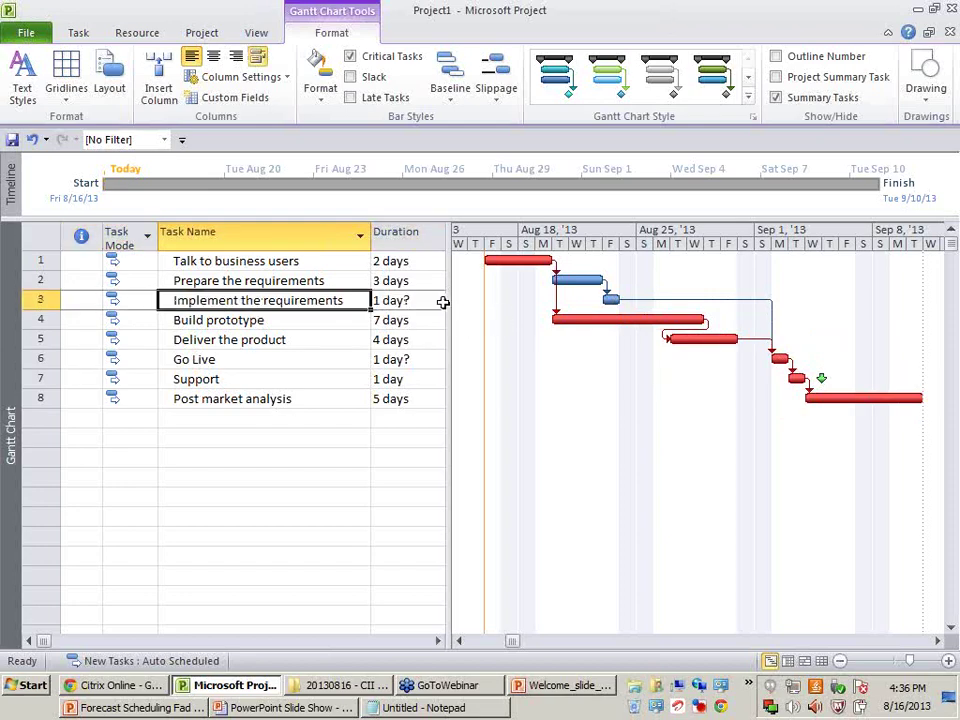
click(553, 401)
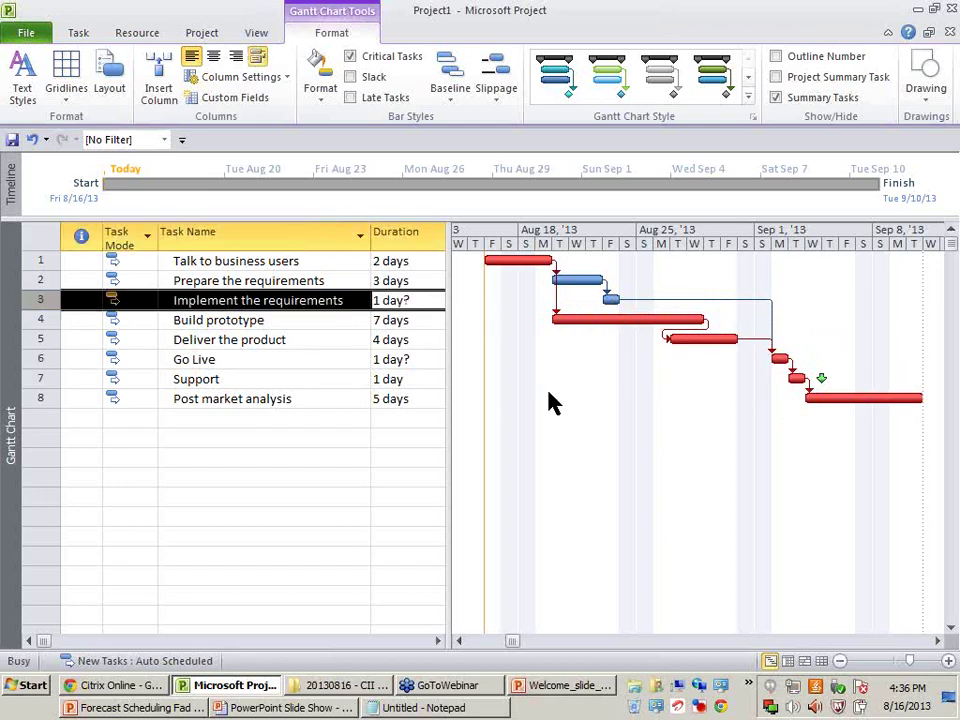
key(shift+F2)
key(Escape)
click(433, 308)
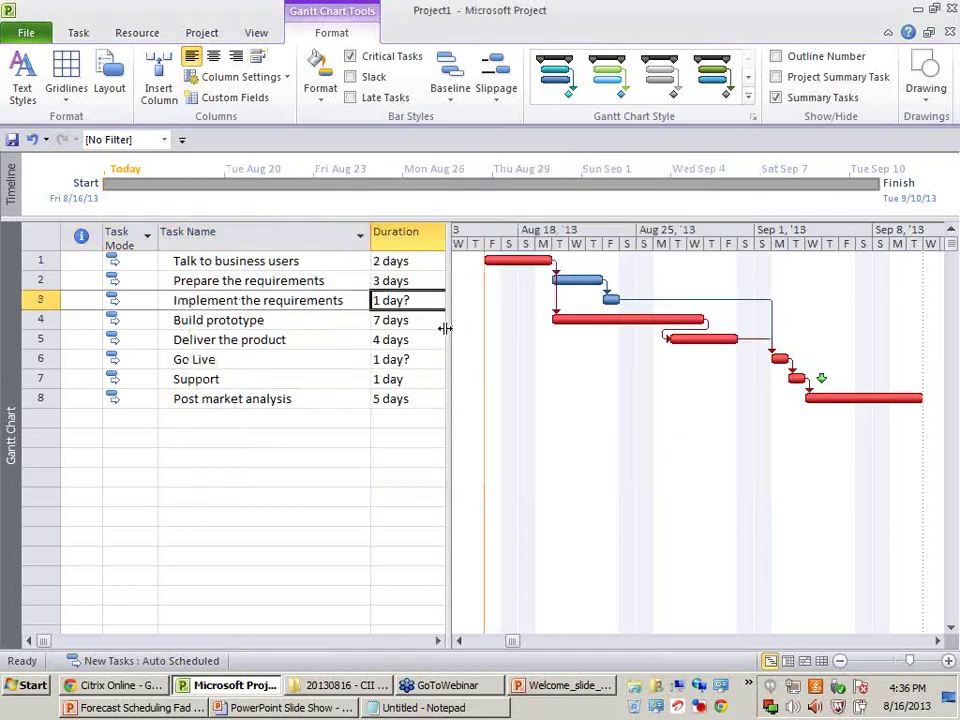
text(7)
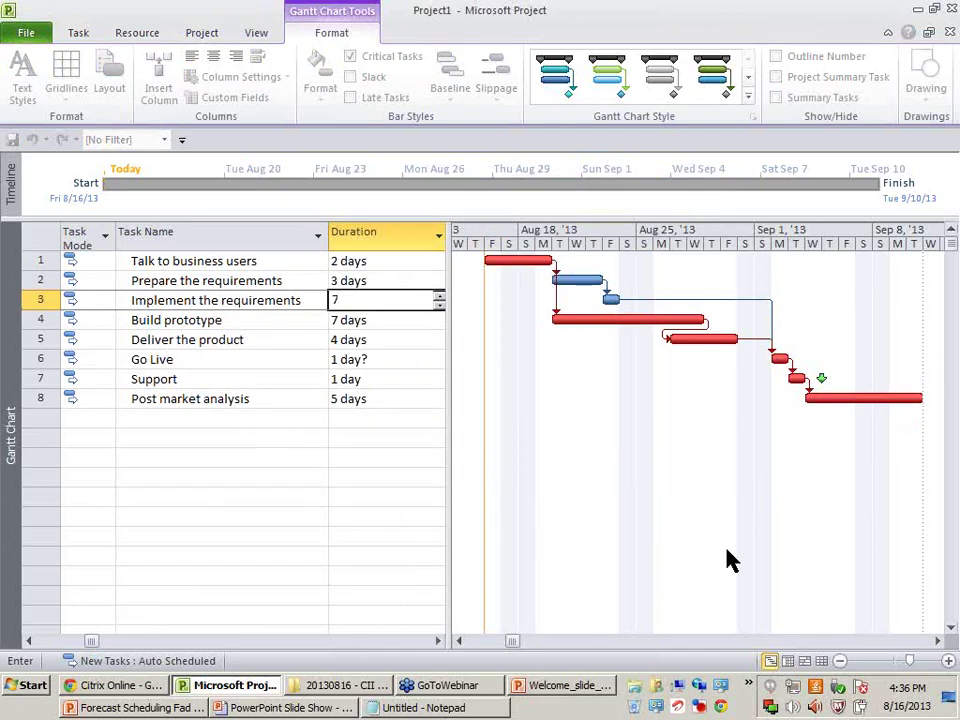
Step: Bring the Start, Finish and Predecessors columns into view and set the duration of task 3, Implement the requirements, to 7 days
click(436, 641)
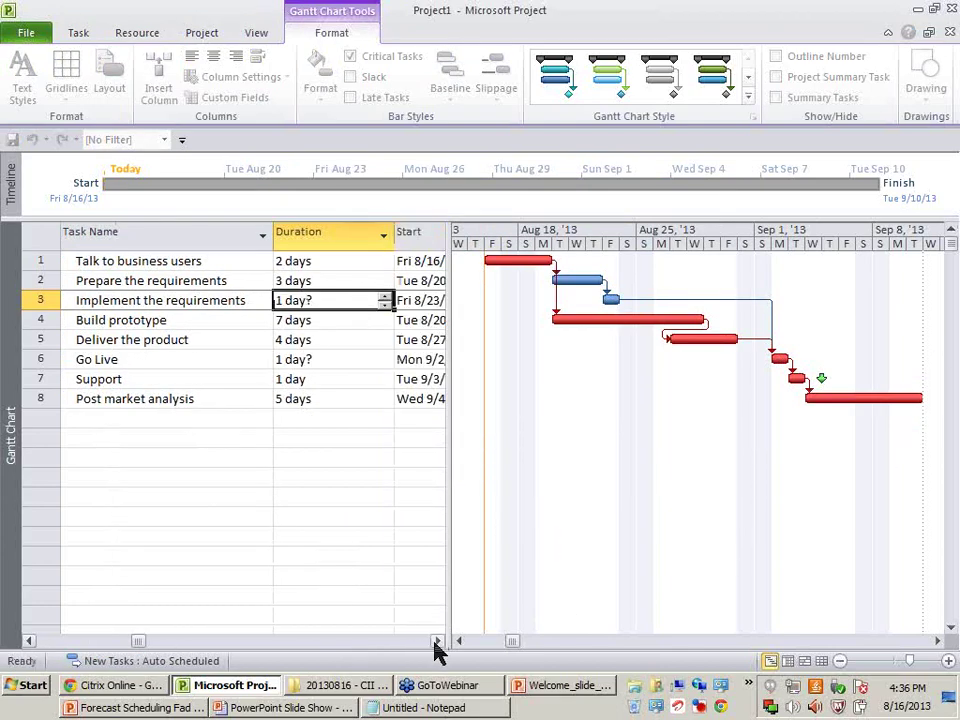
click(435, 643)
click(276, 540)
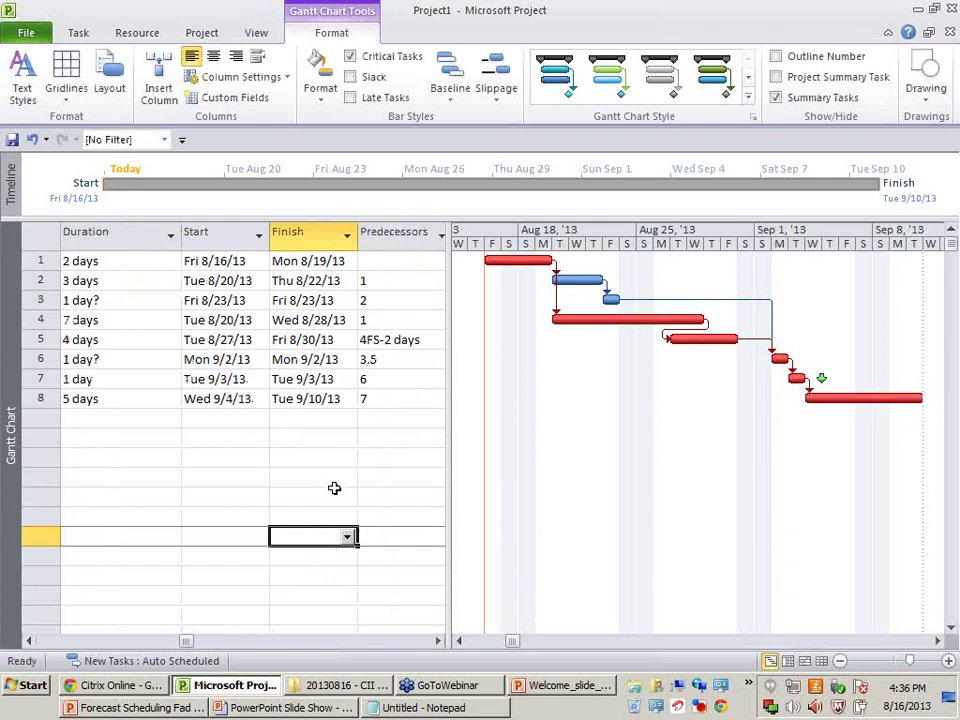
click(117, 302)
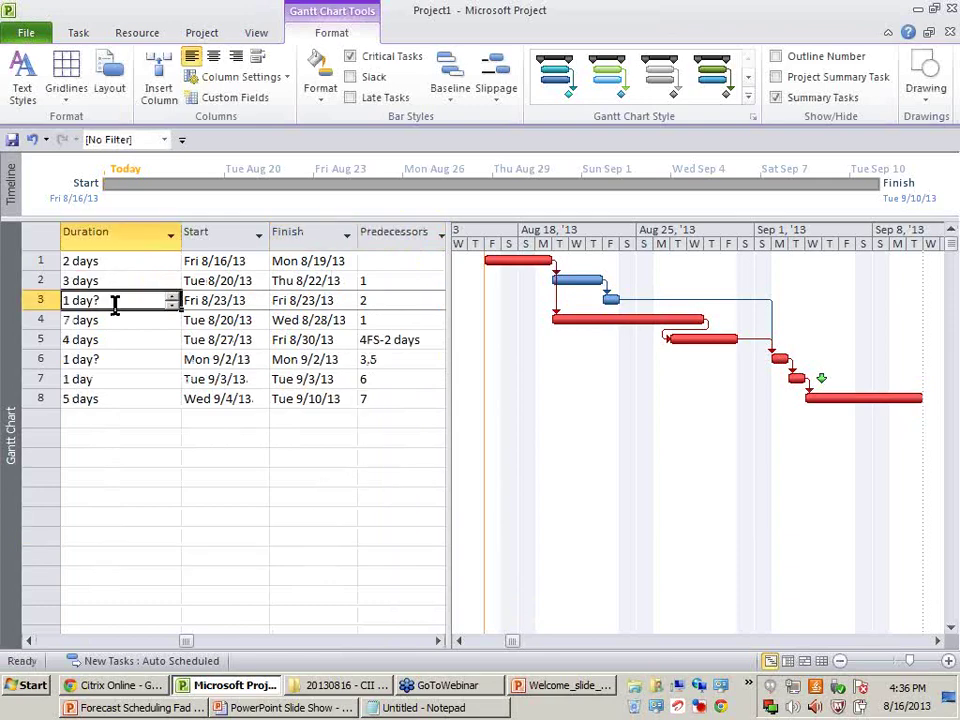
text(7)
click(180, 477)
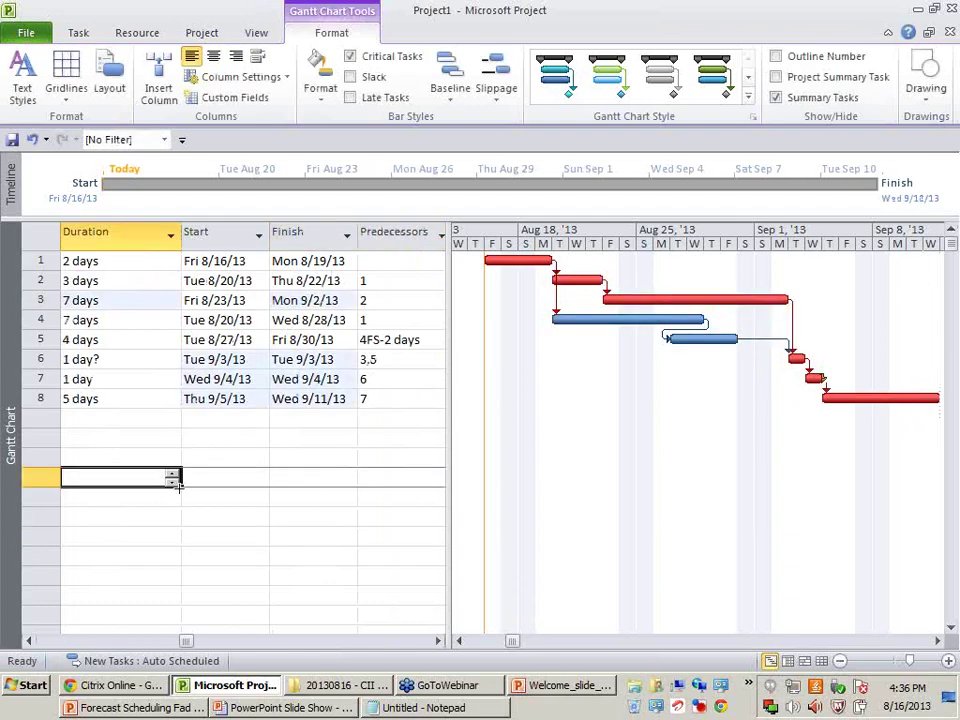
Step: Check the finish date of task 8 and undo the 7-day duration change on task 3
double_click(330, 400)
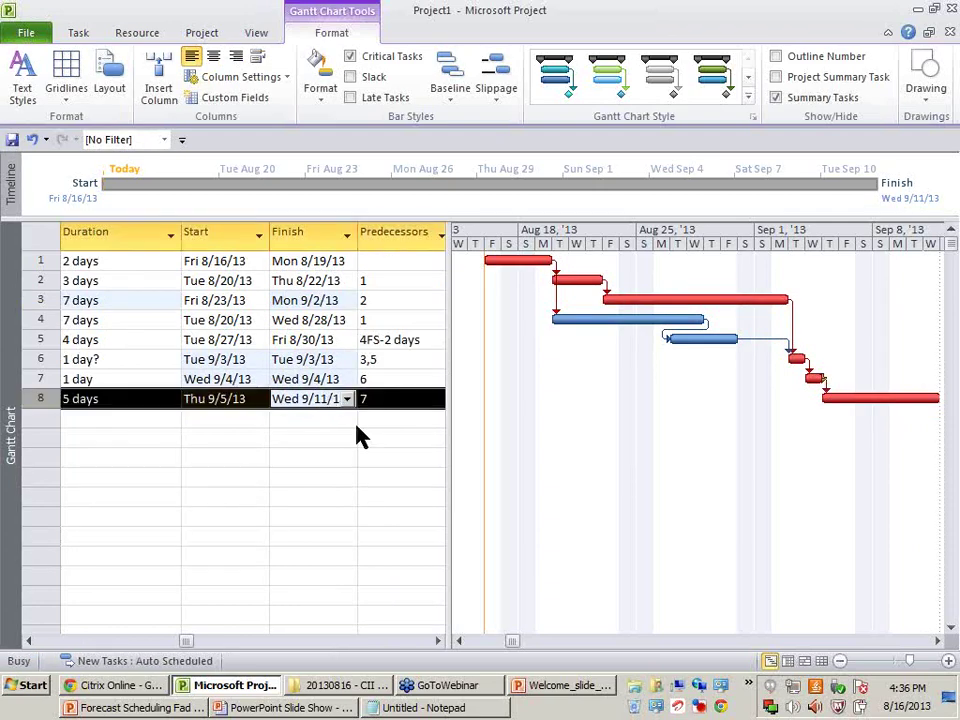
key(Escape)
click(314, 517)
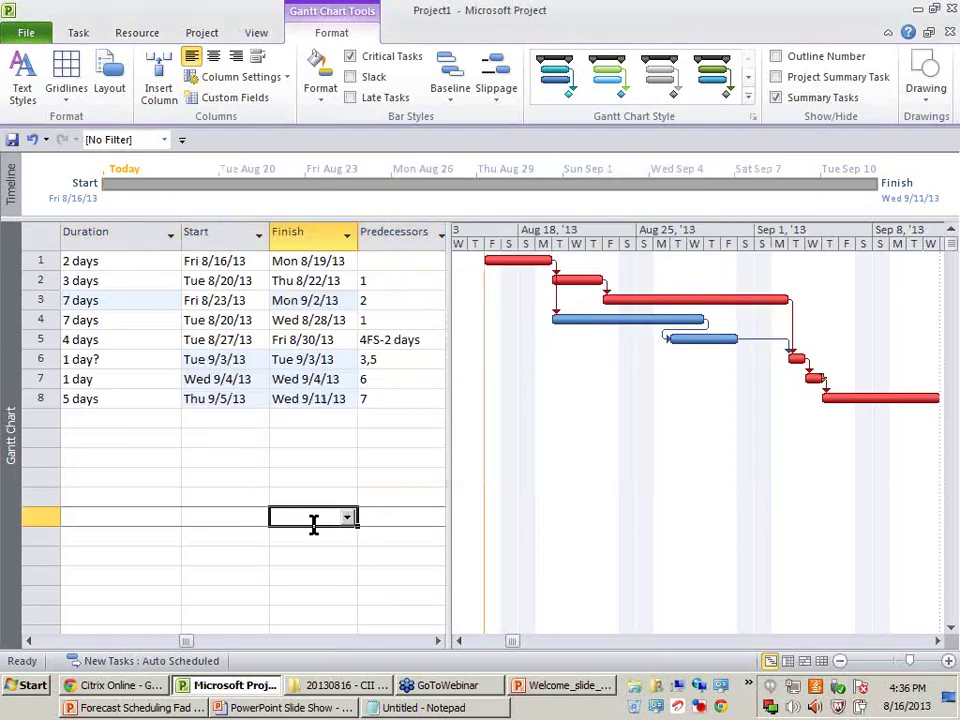
key(ctrl+z)
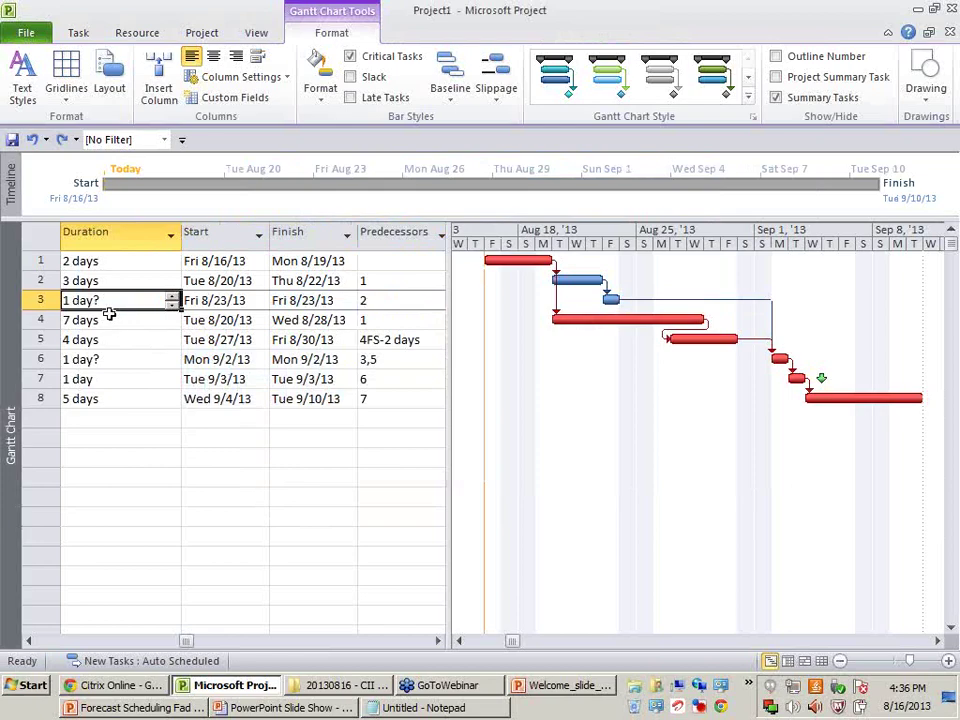
Step: Set the duration of task 3, Implement the requirements, to 5 days
text(5)
double_click(135, 456)
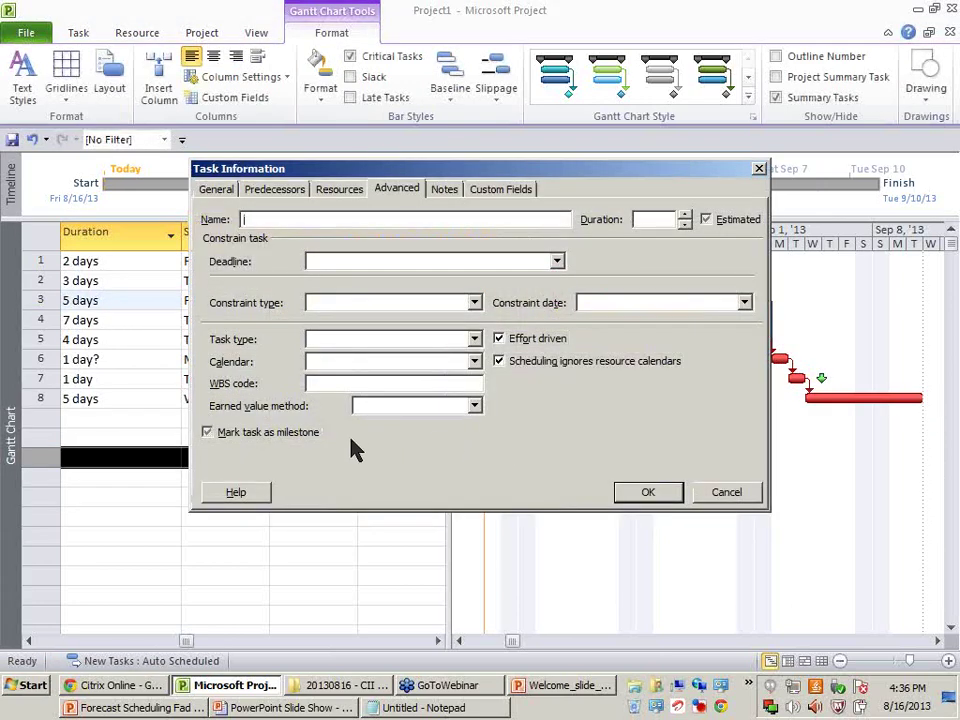
key(Escape)
click(135, 298)
click(120, 437)
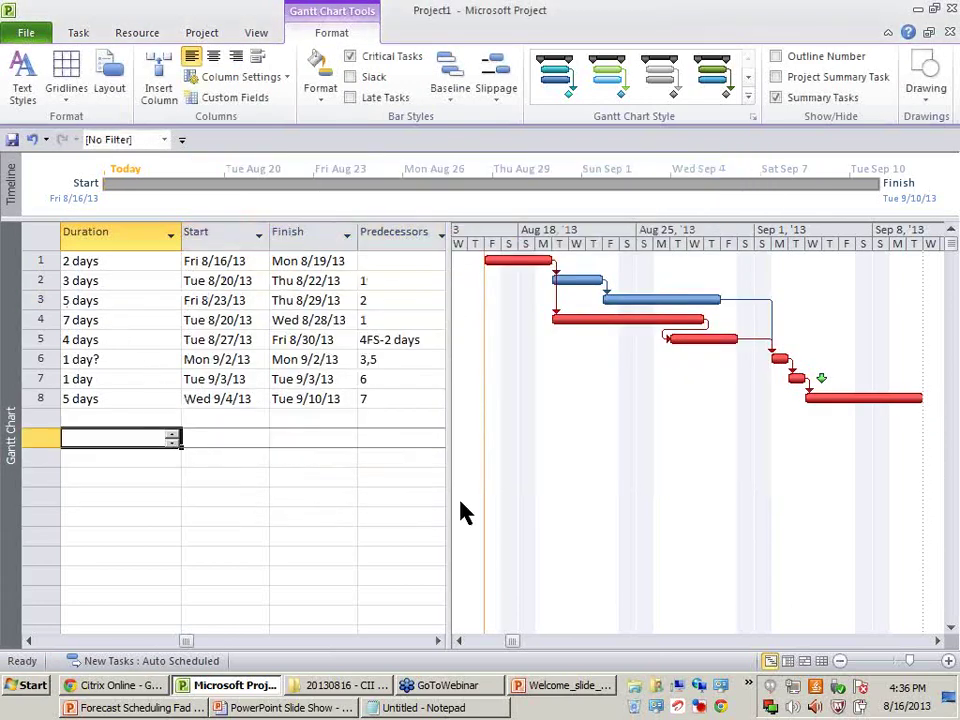
Step: Check the finish date of the last task and undo the 5-day duration change on task 3
double_click(320, 417)
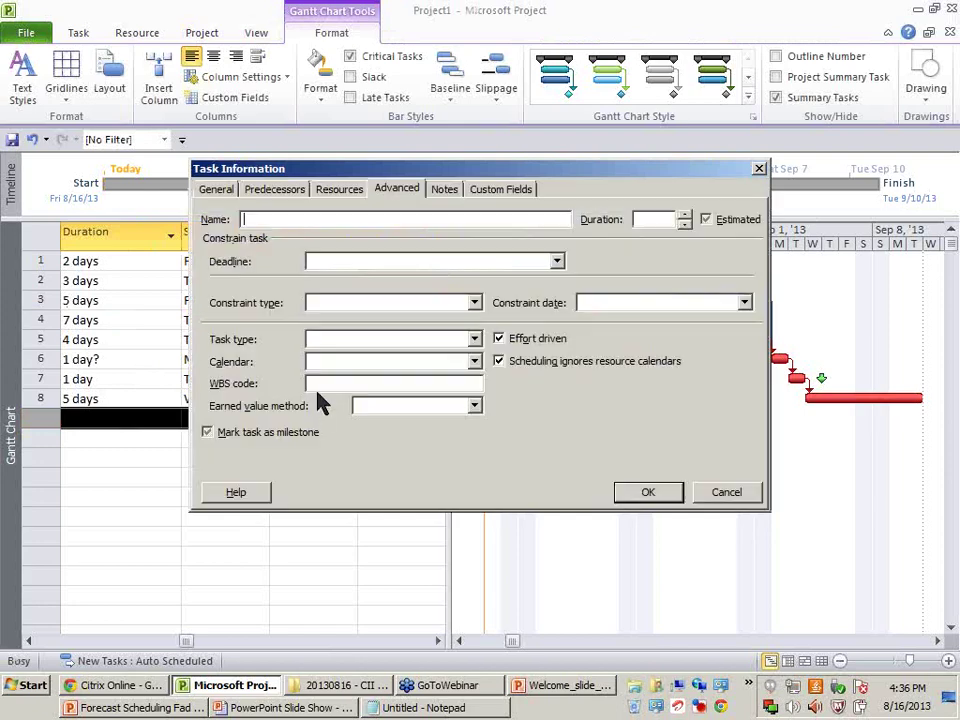
key(Escape)
click(330, 399)
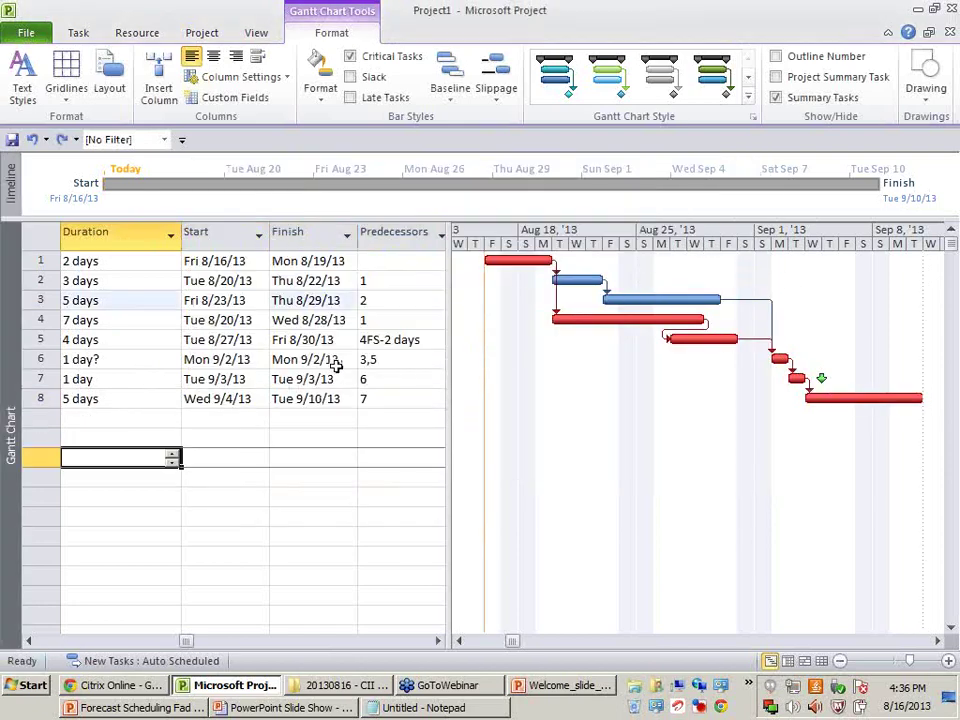
key(ctrl+z)
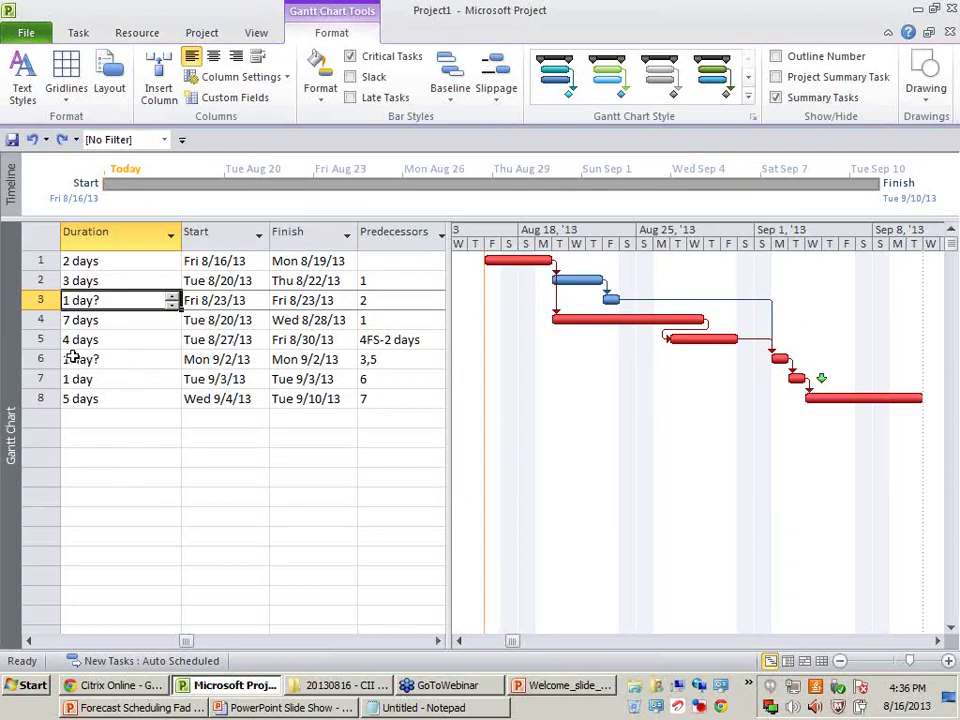
Step: Bring the task names back into view and display slack on the Gantt chart
click(45, 640)
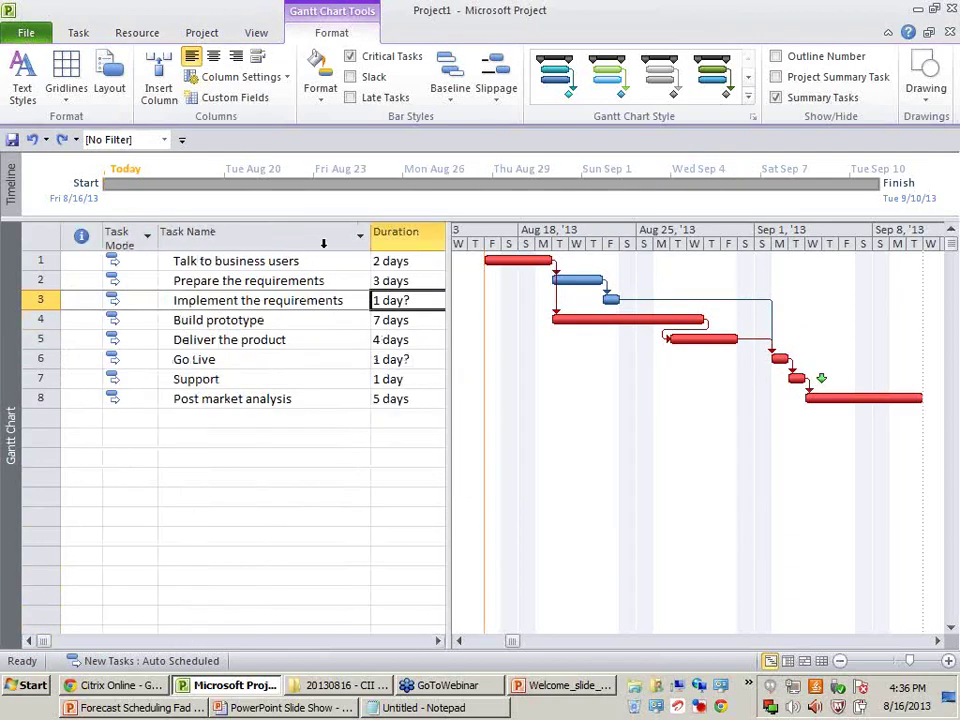
click(375, 78)
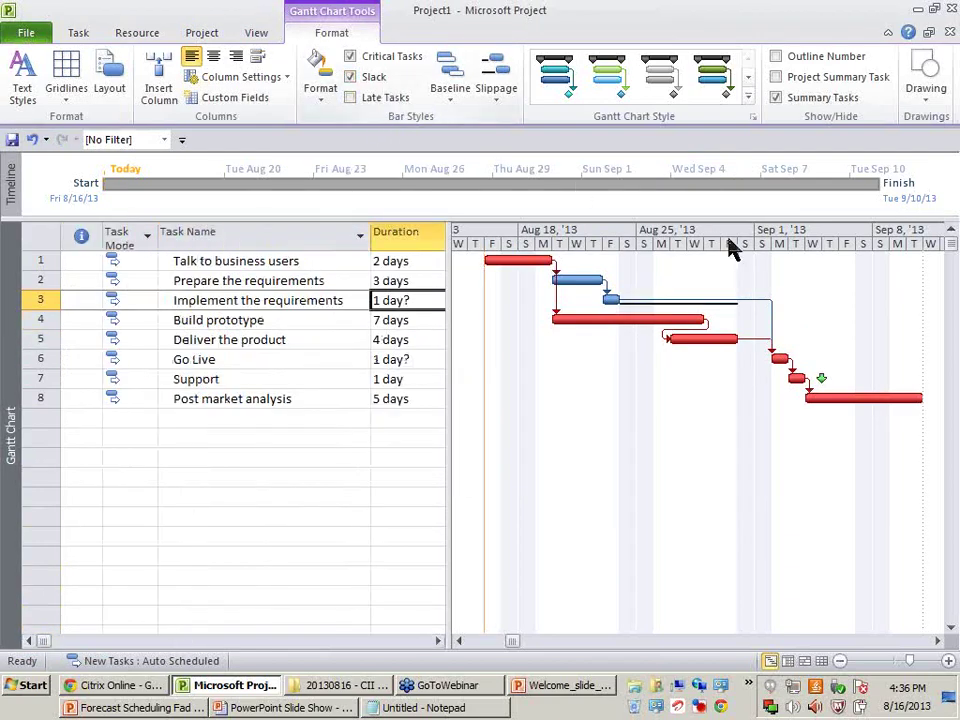
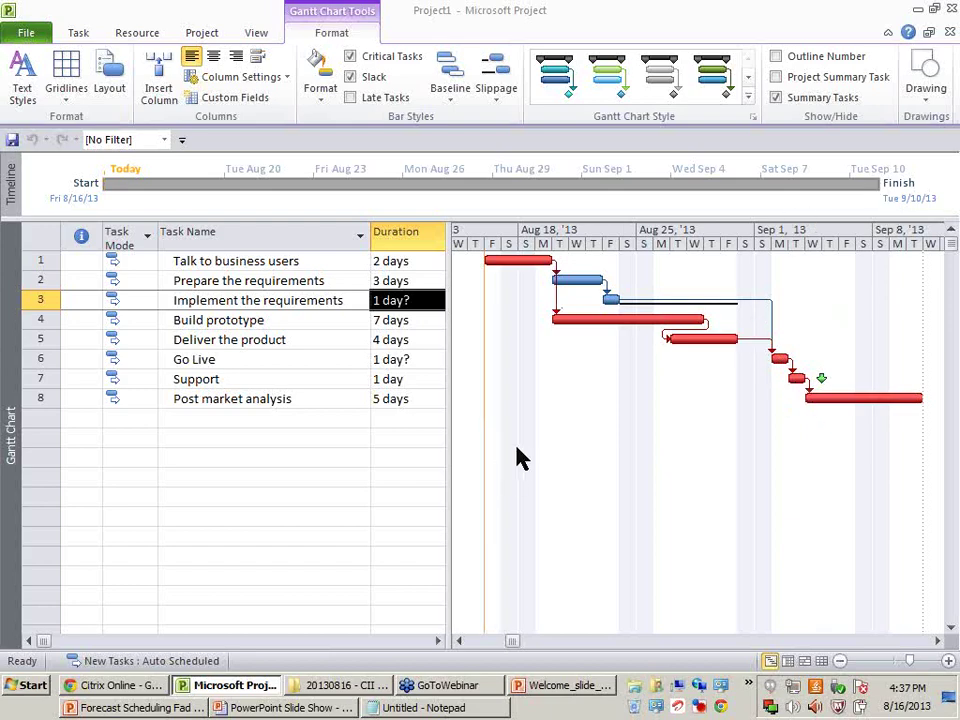
Step: Switch to the PowerPoint slide show and advance to the slide "How to minimize maintenance effort?"
key(alt+Tab)
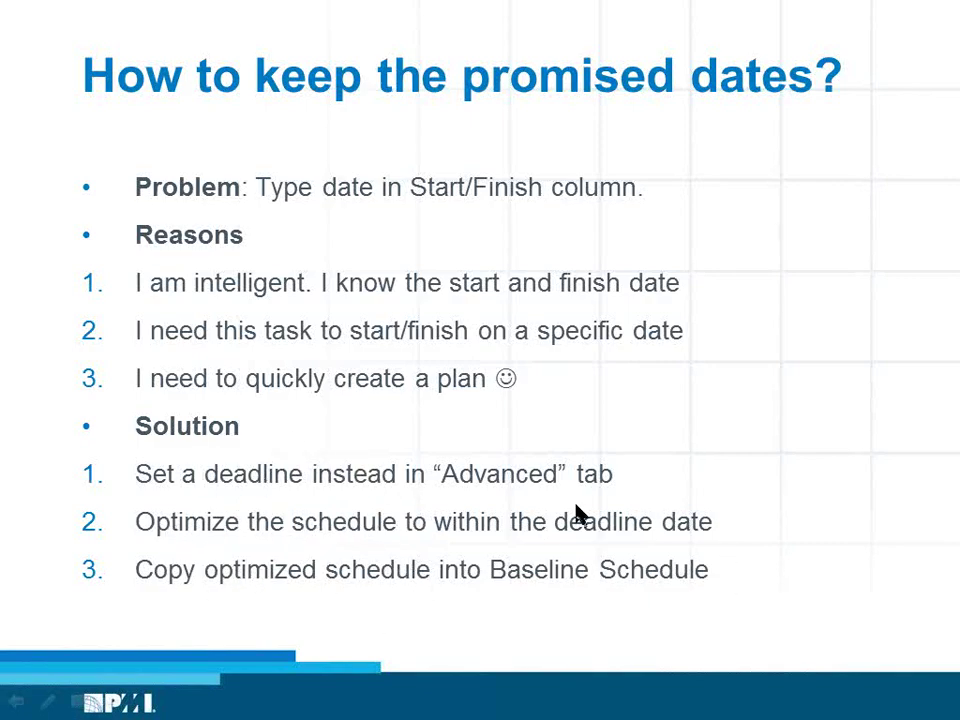
click(625, 583)
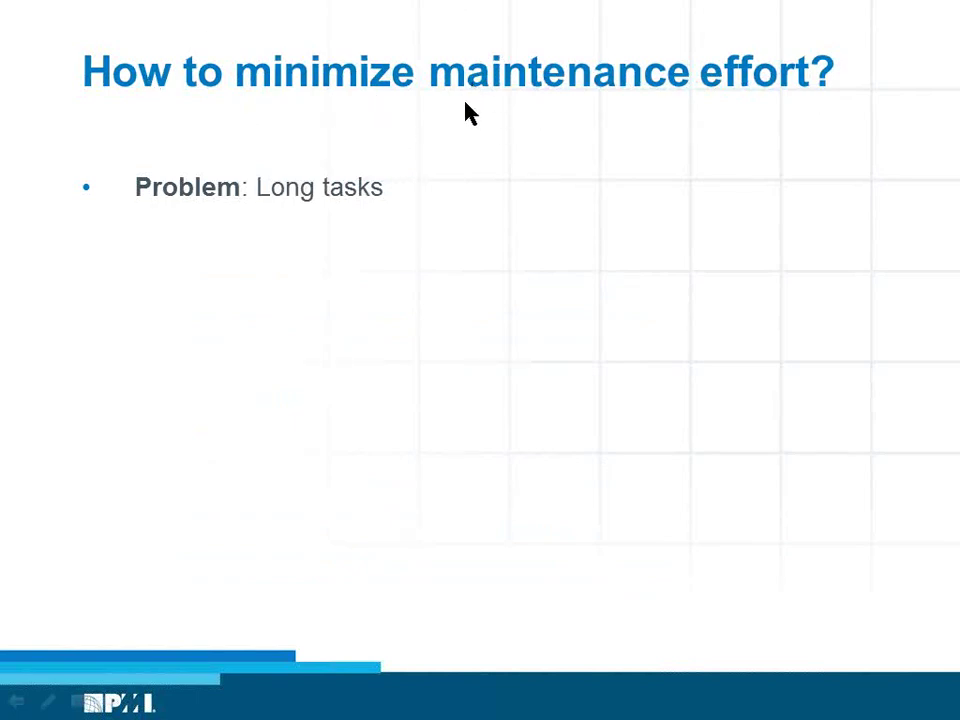
Step: Return to Microsoft Project and examine the duration of the Build prototype task
key(alt+Tab)
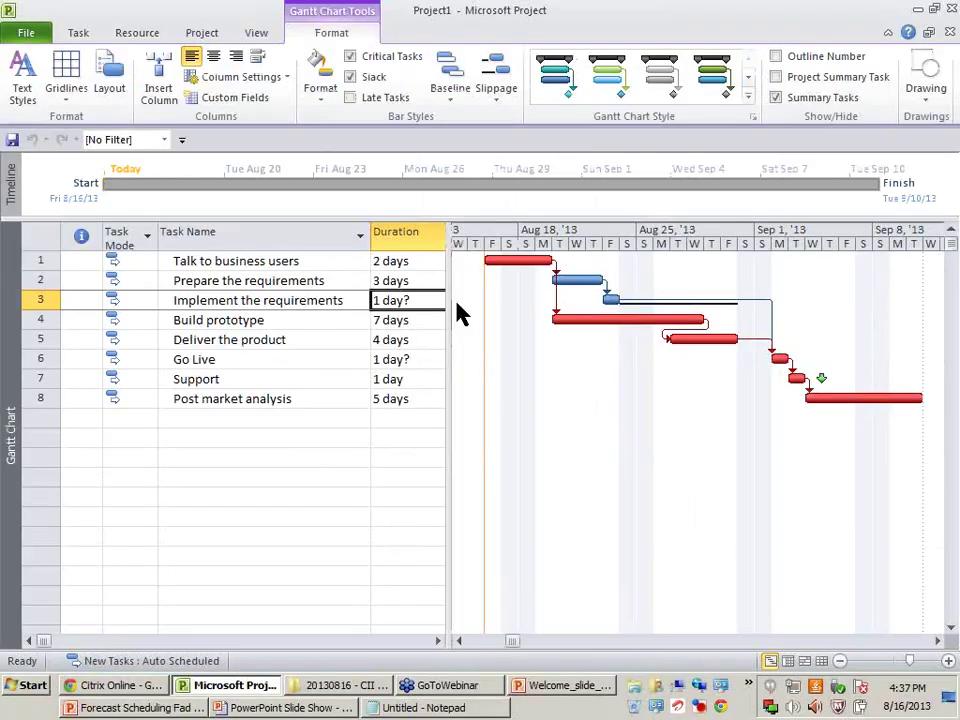
click(40, 319)
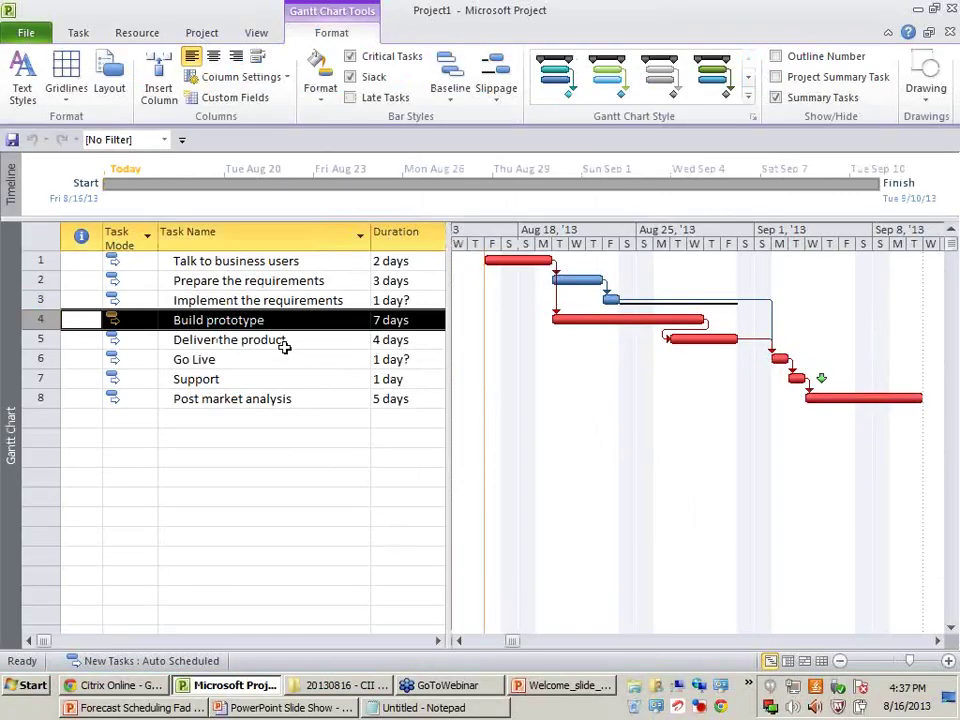
click(408, 319)
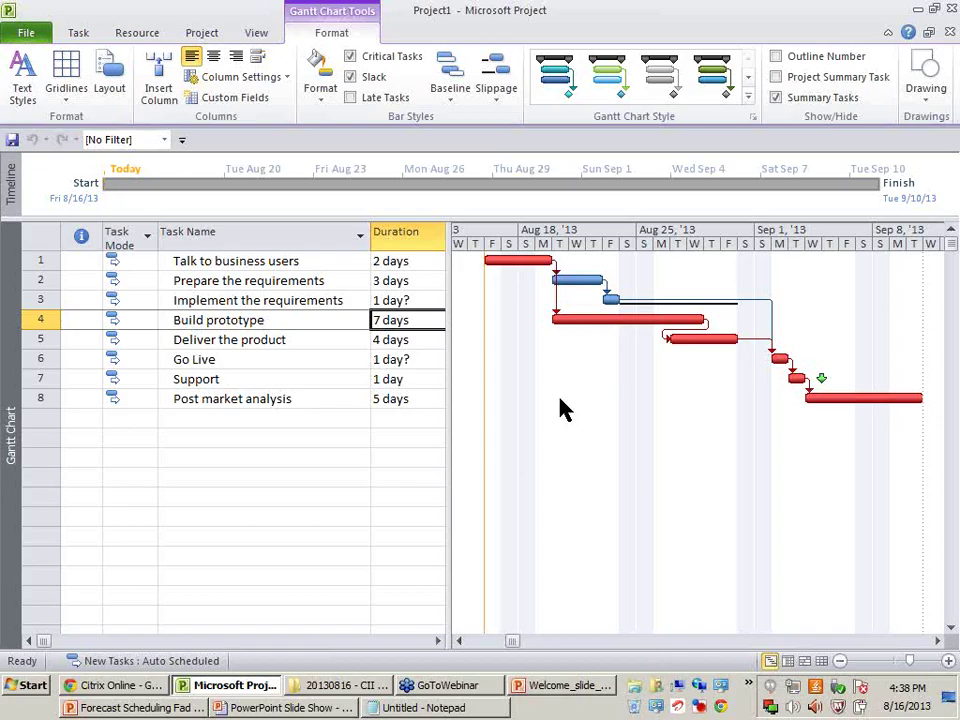
Step: Reveal the reasons and solutions for long tasks in the PowerPoint slide show and return to Microsoft Project
key(alt+Tab)
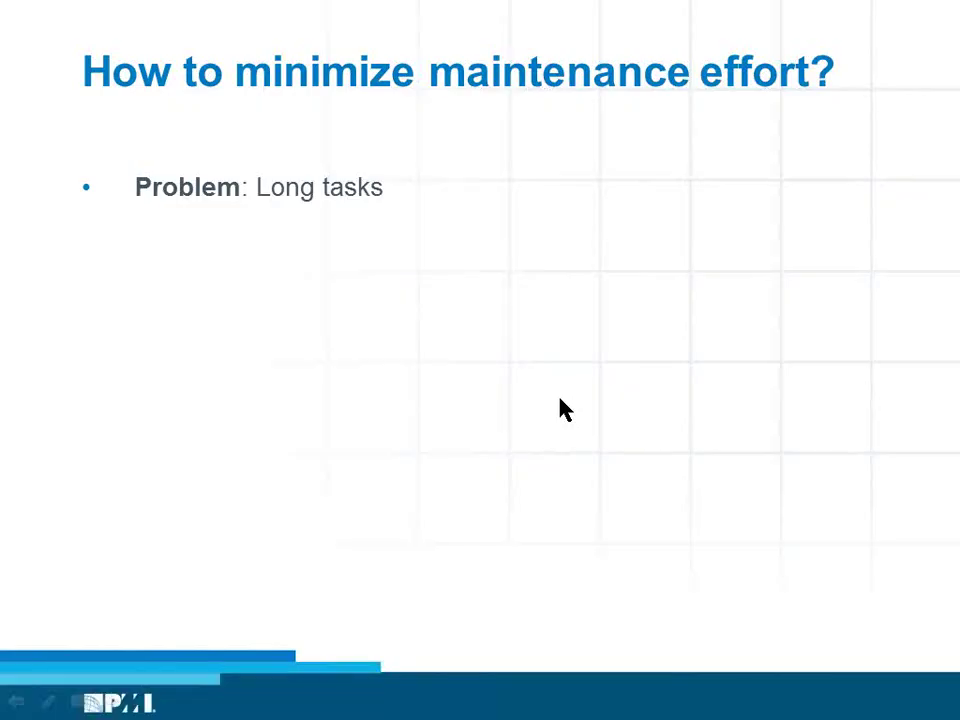
key(Right)
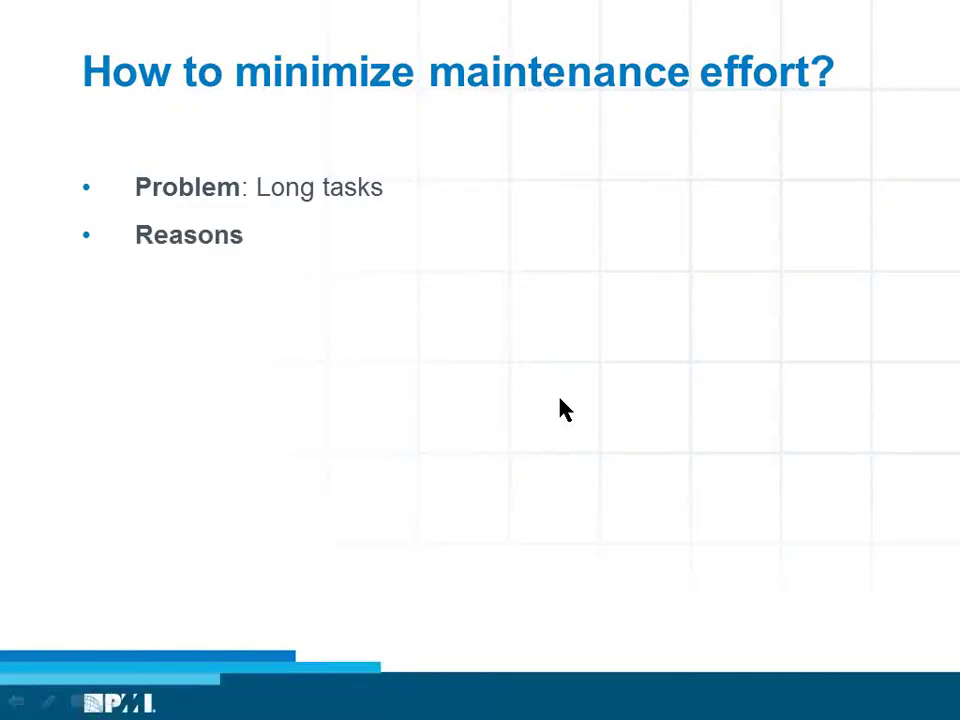
key(Right)
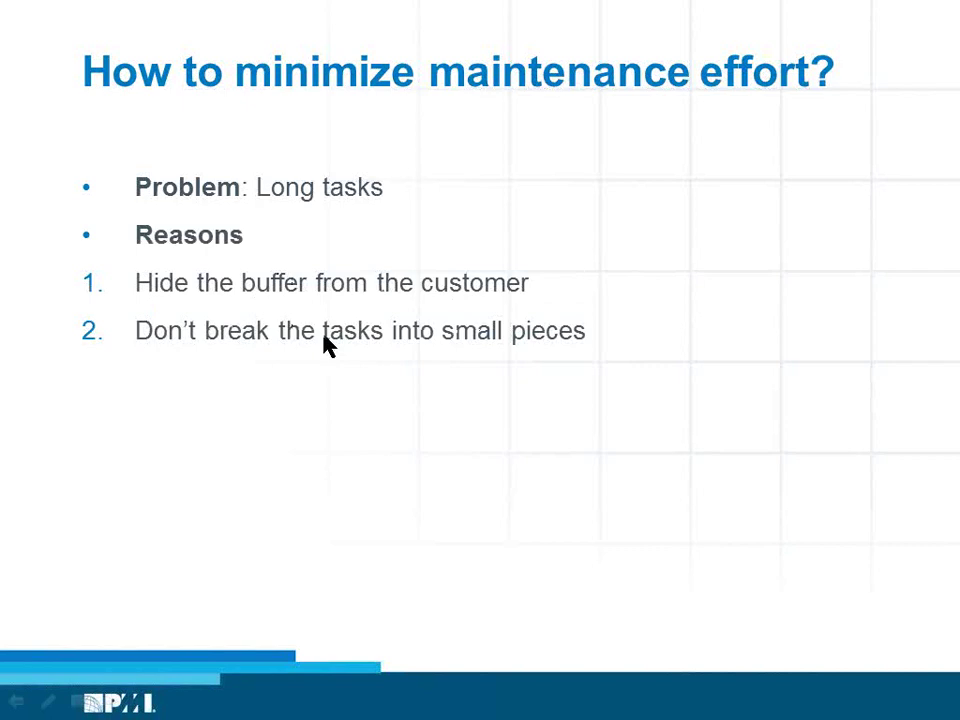
click(452, 386)
click(452, 386)
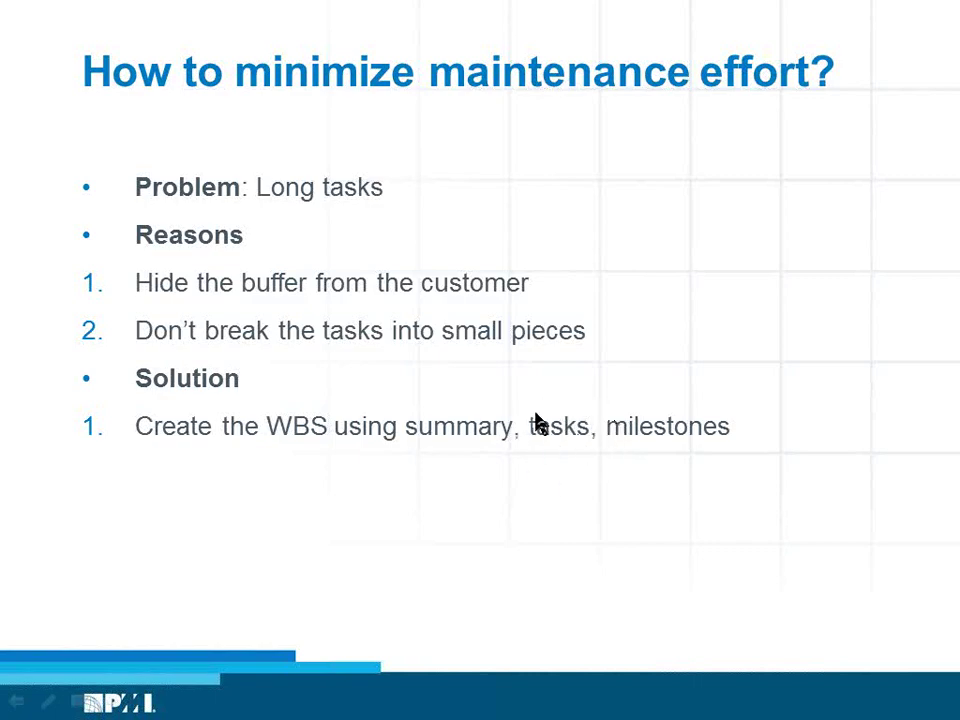
click(708, 457)
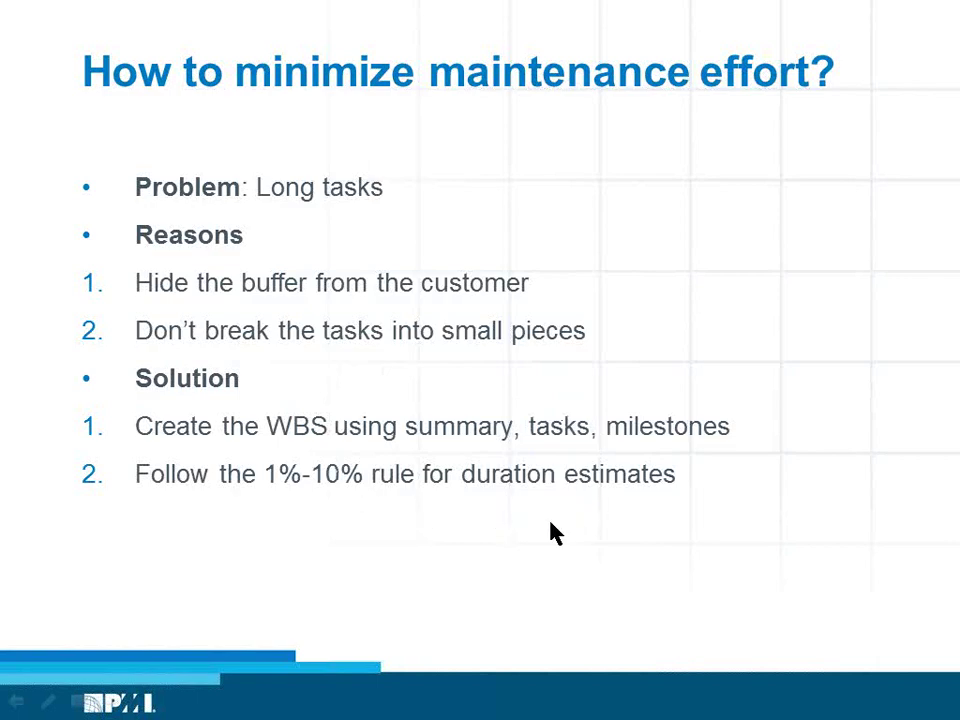
key(alt+Tab)
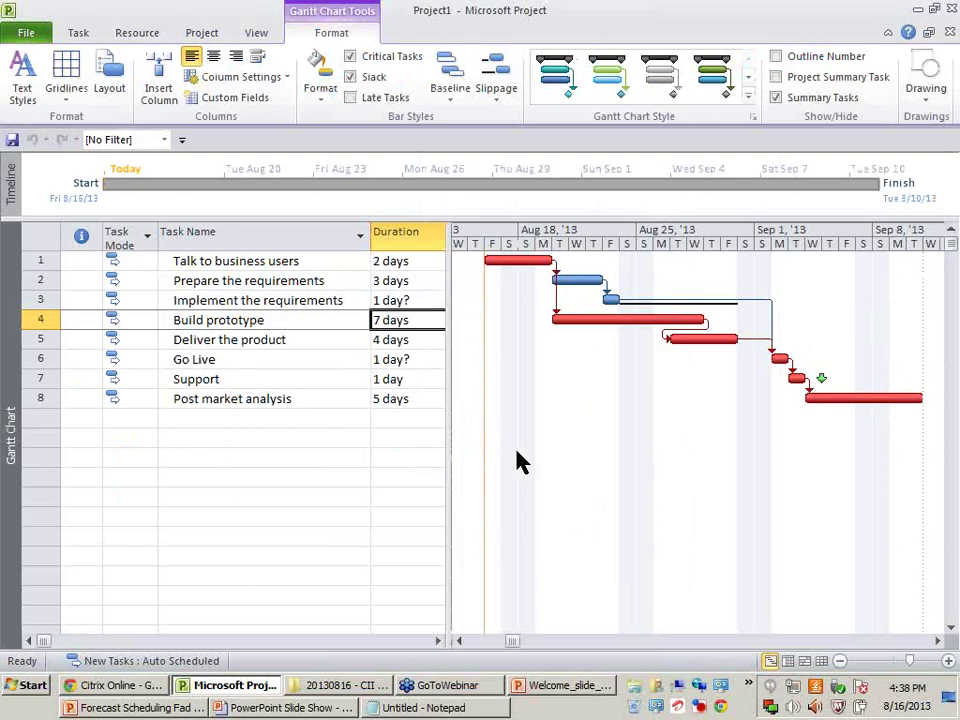
Step: Widen the task table to reveal the Start and Finish columns beside the Gantt chart
drag(444, 417, 677, 418)
click(493, 552)
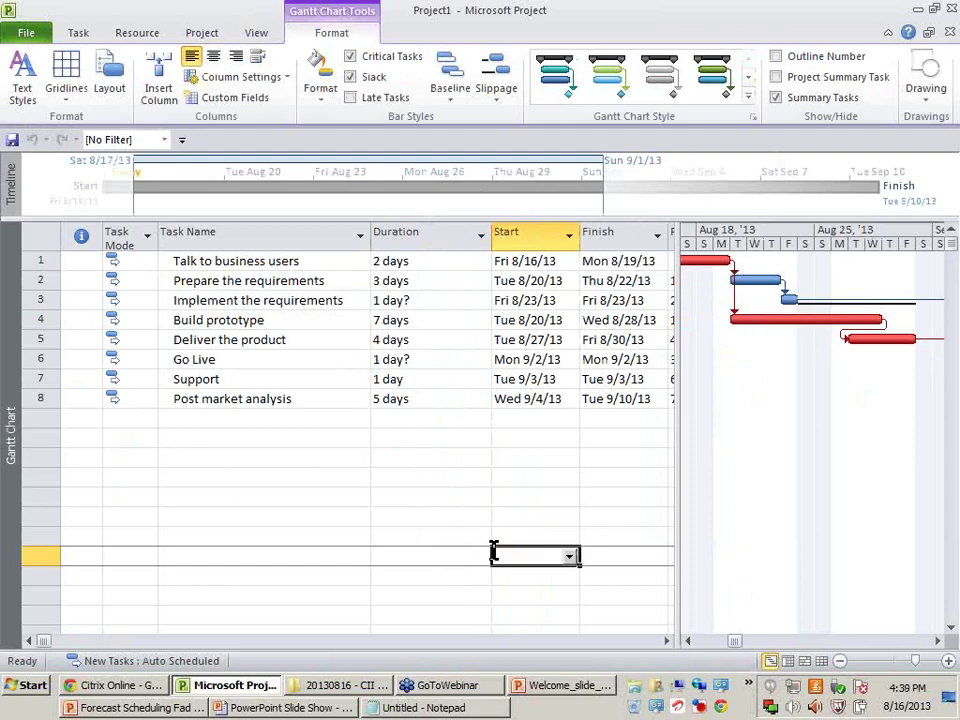
Step: Switch to the untitled Notepad window, close it without saving, and return to Microsoft Project
key(alt+Tab)
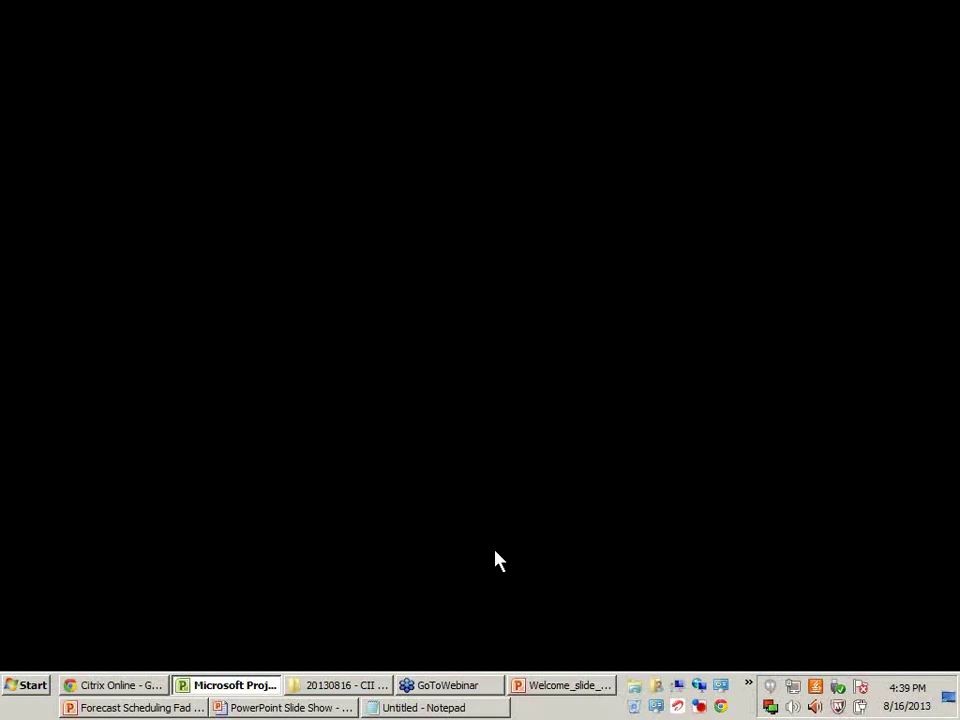
key(alt+Tab)
key(Tab)
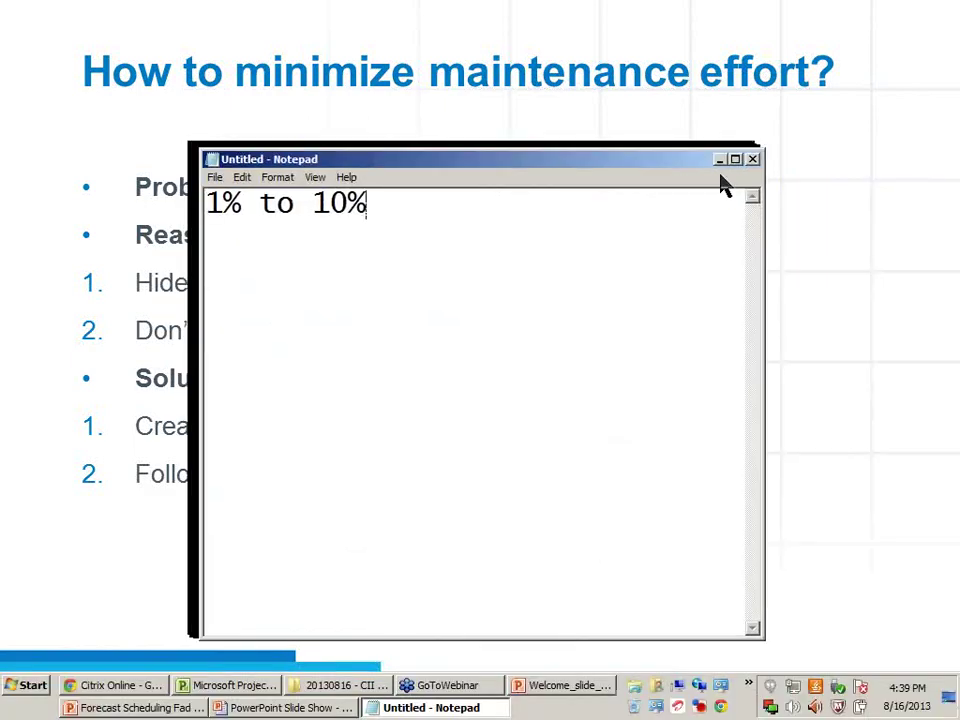
click(753, 159)
key(n)
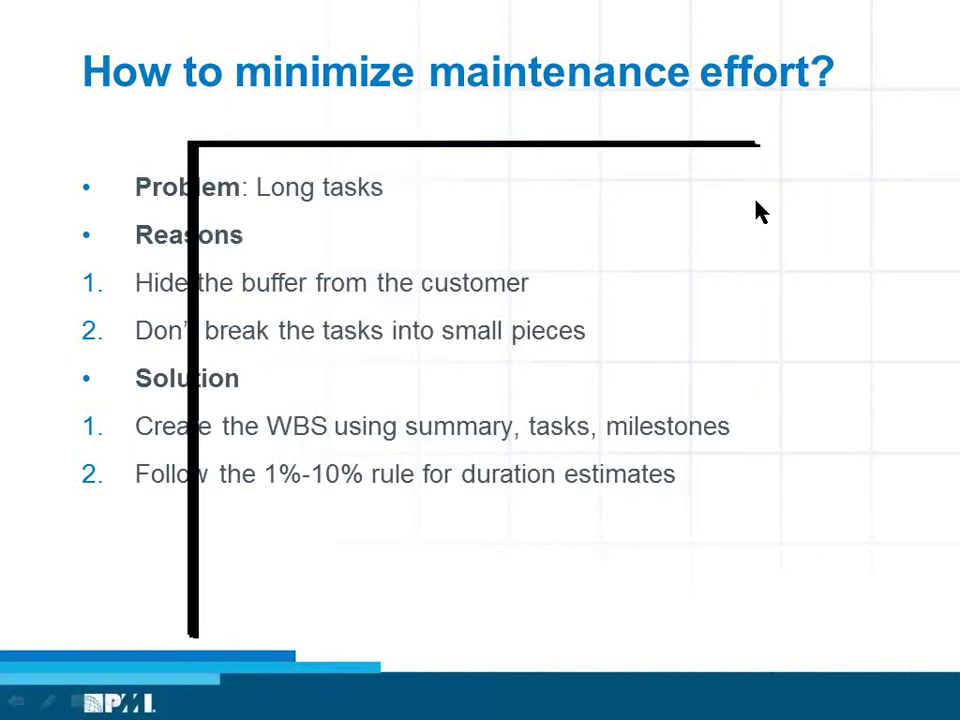
key(alt+Tab)
key(alt+Tab)
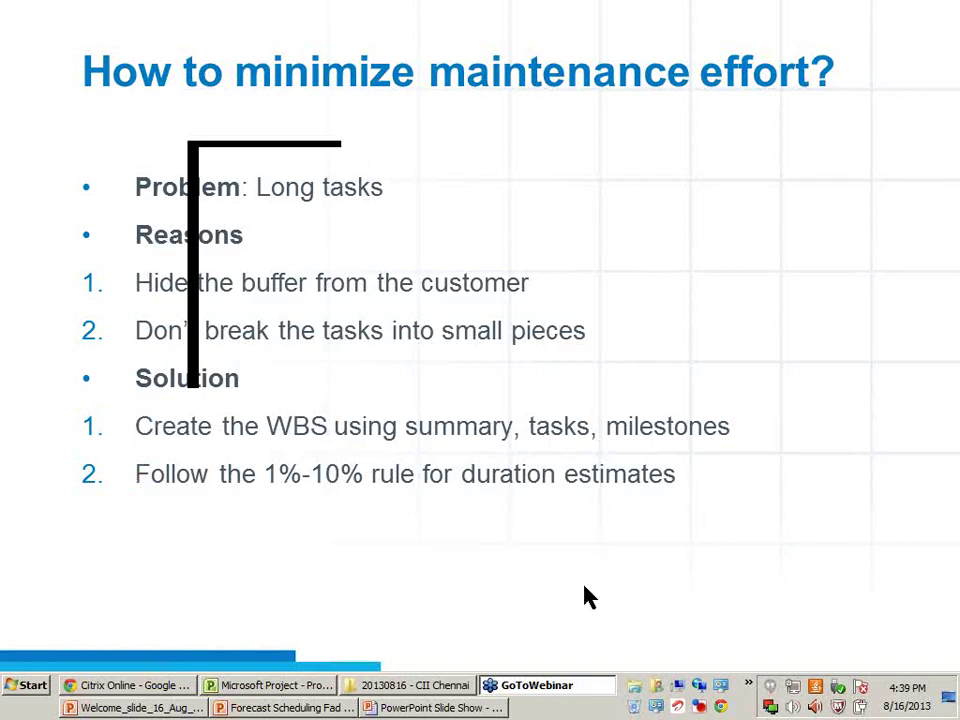
click(288, 686)
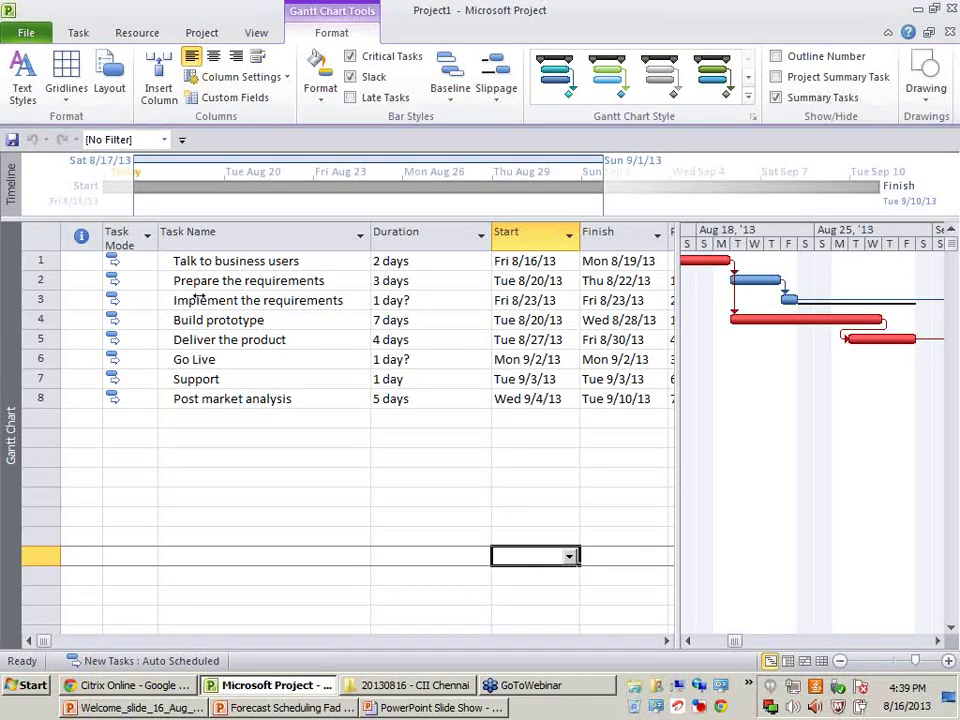
Step: Examine the percent complete in the general task information of Talk to business users, leaving the values as they are
click(707, 642)
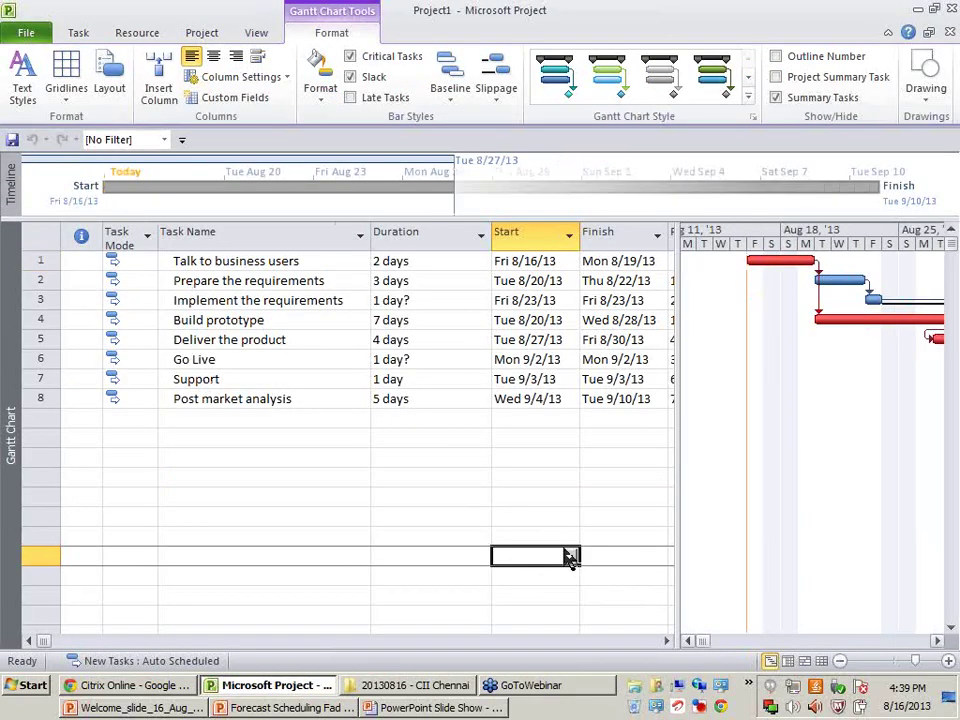
double_click(193, 260)
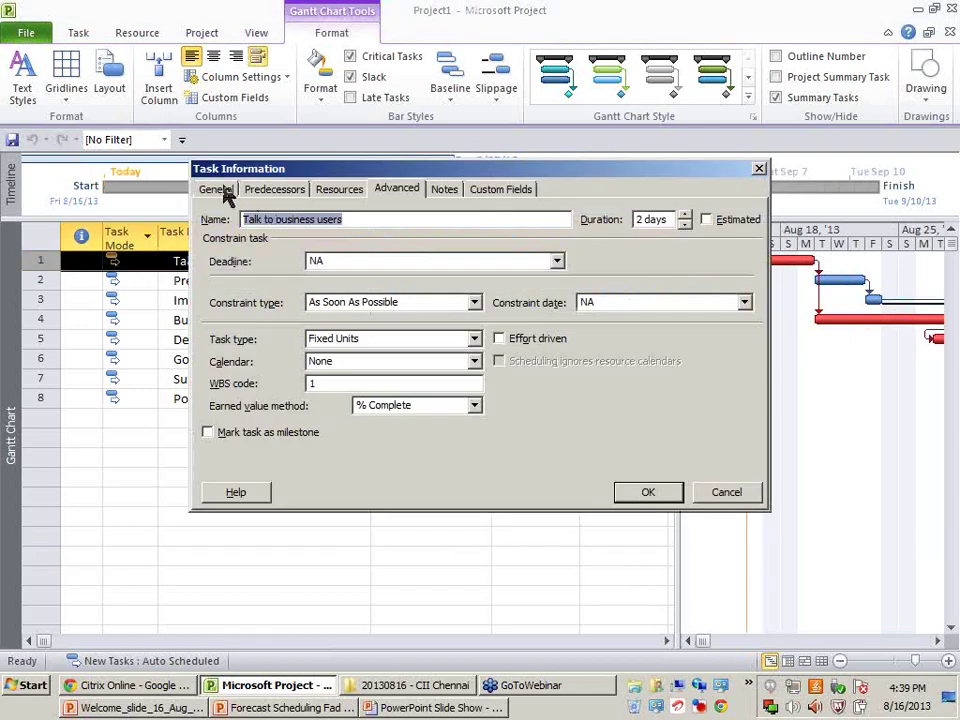
click(224, 191)
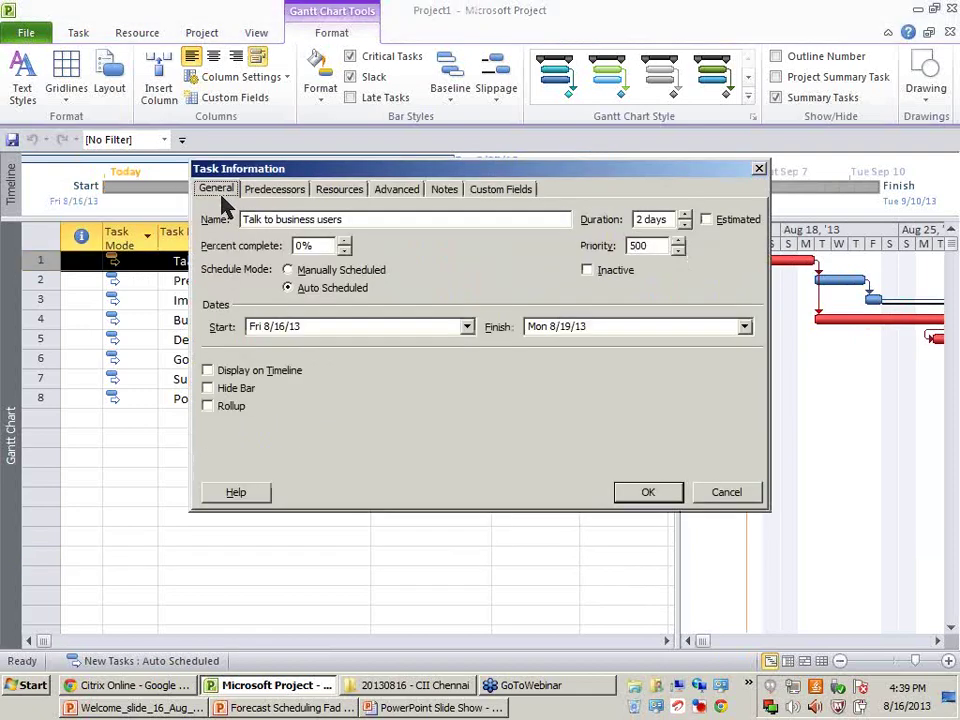
double_click(302, 246)
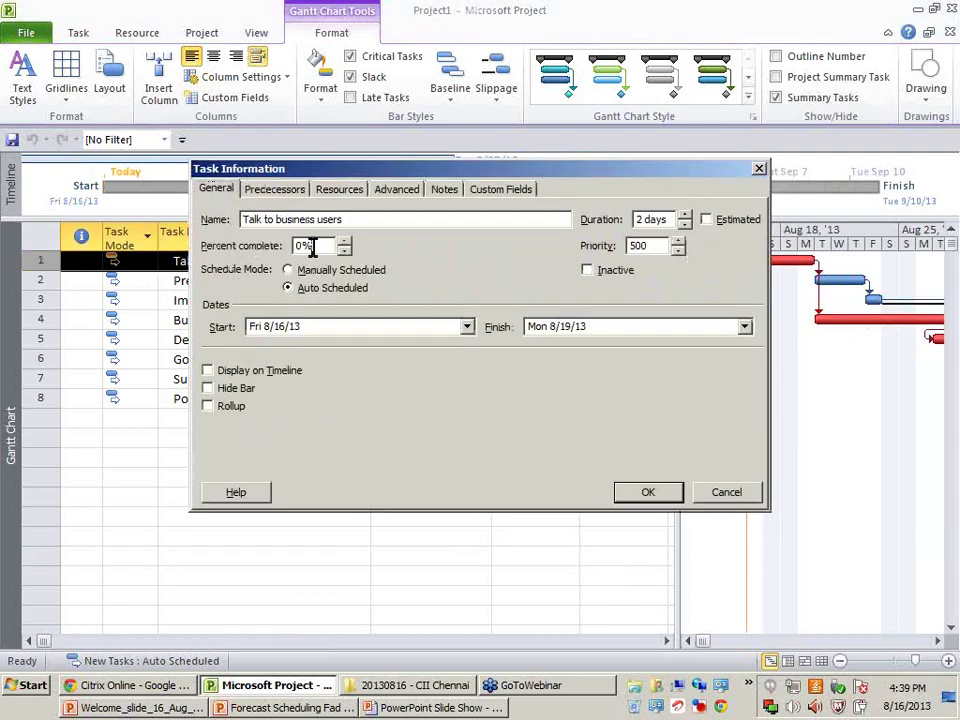
key(Return)
click(487, 479)
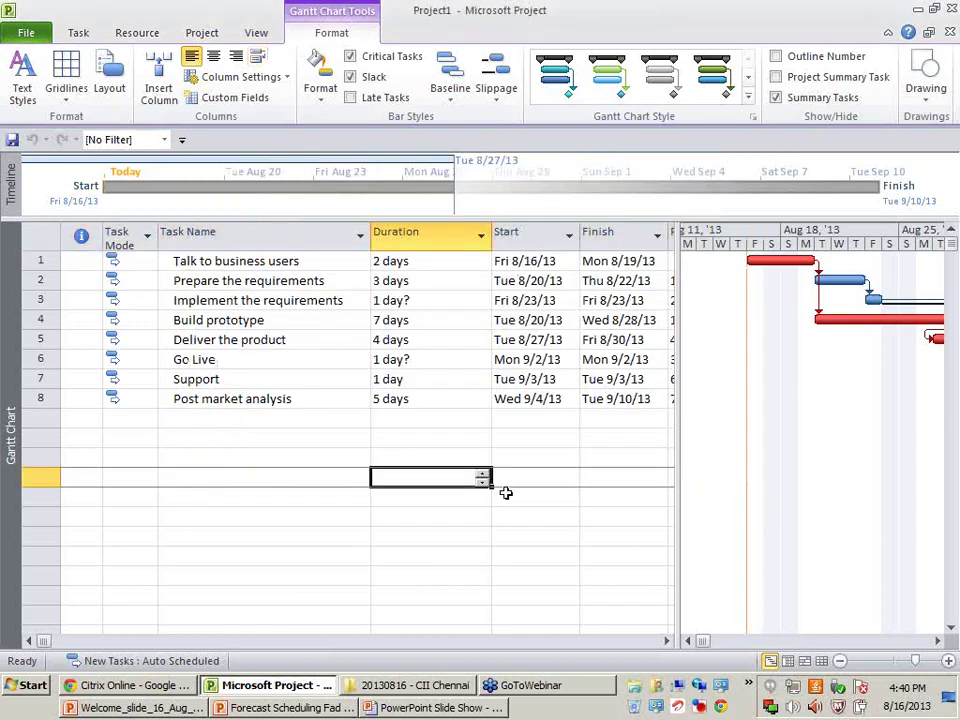
Step: Add a task named "Project Completed" below Post market analysis with a duration of 0 days
click(936, 641)
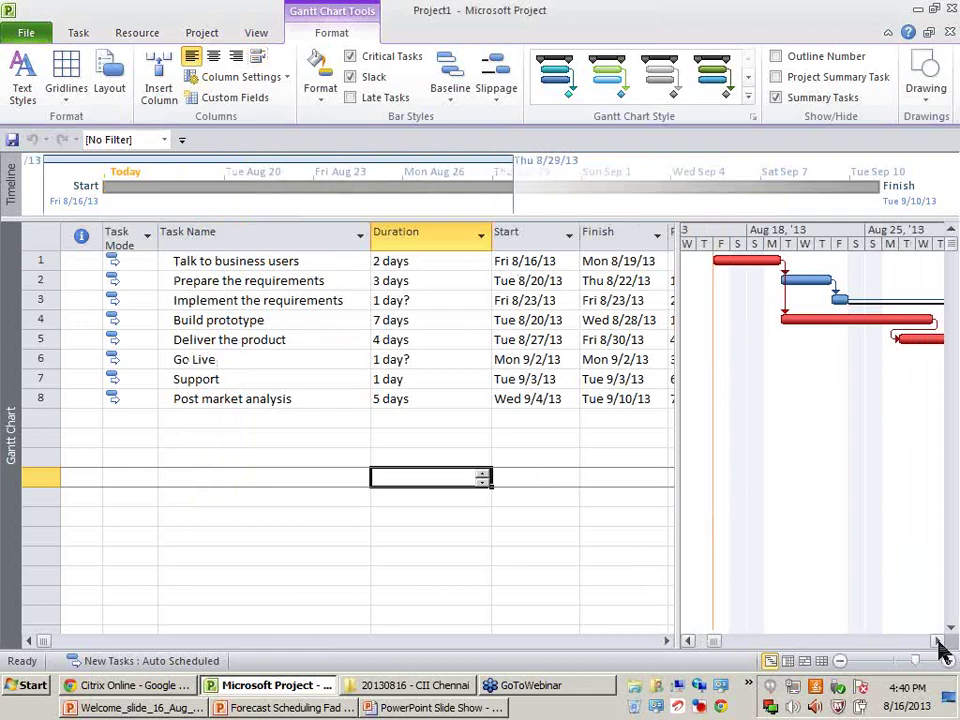
click(937, 641)
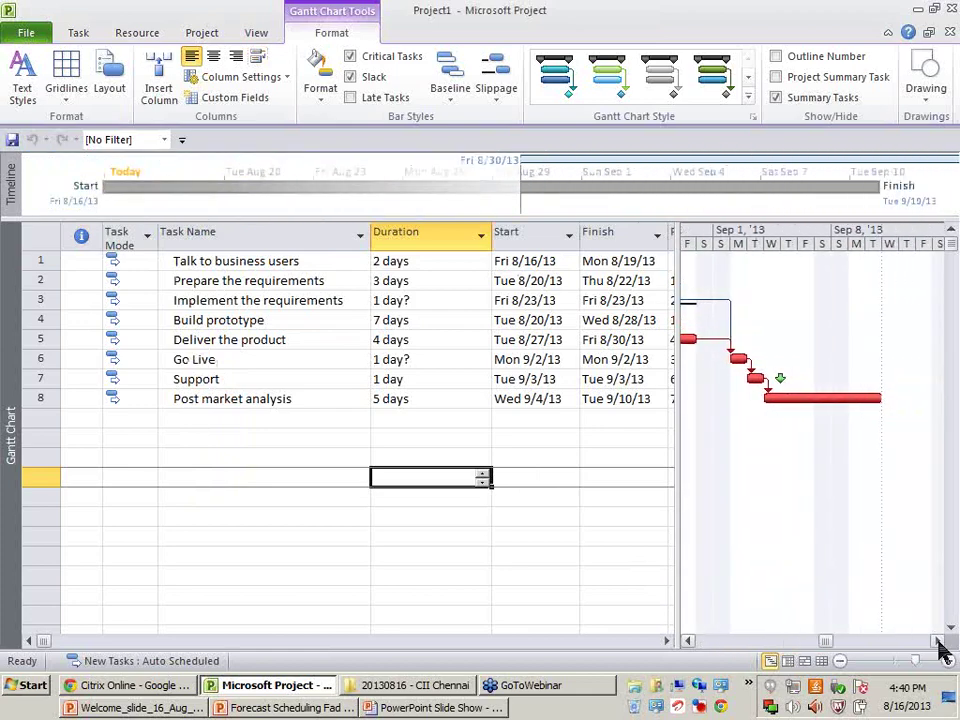
click(259, 402)
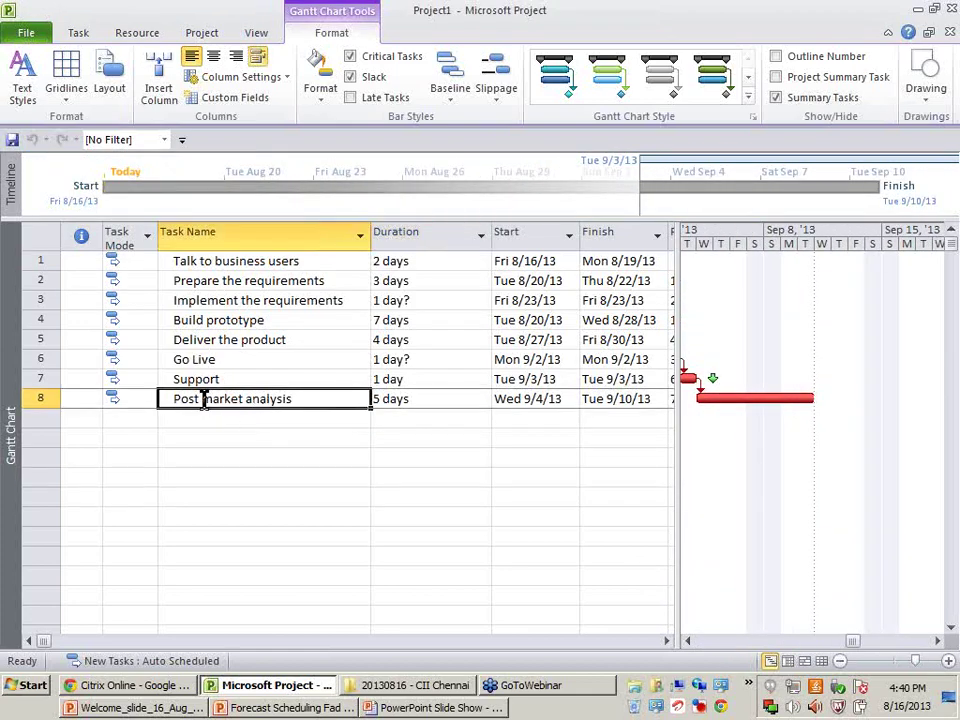
click(251, 420)
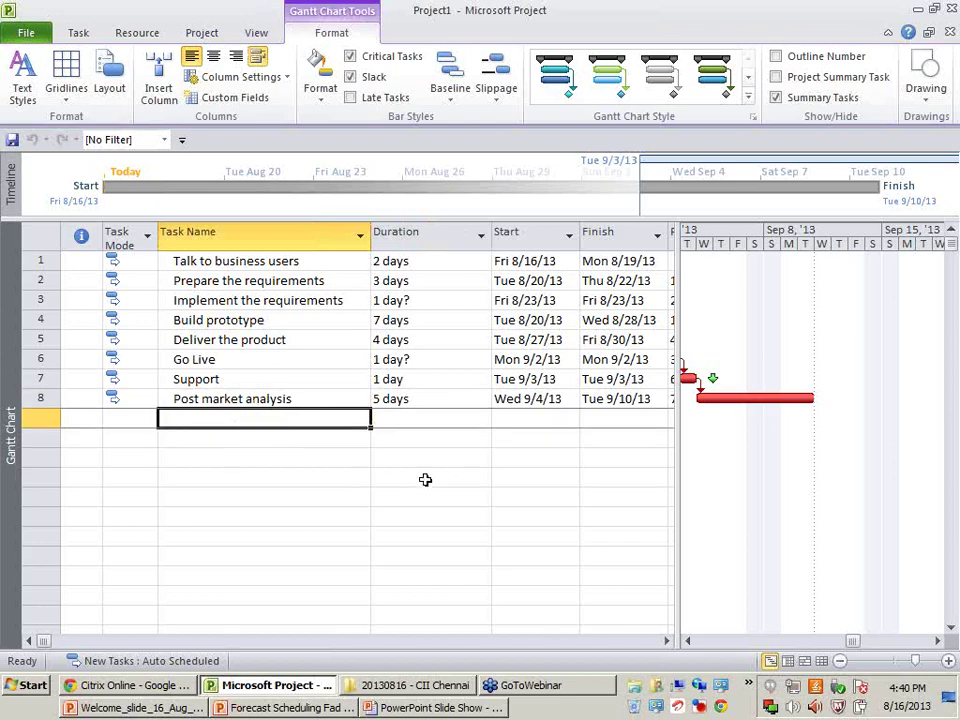
text(Project C)
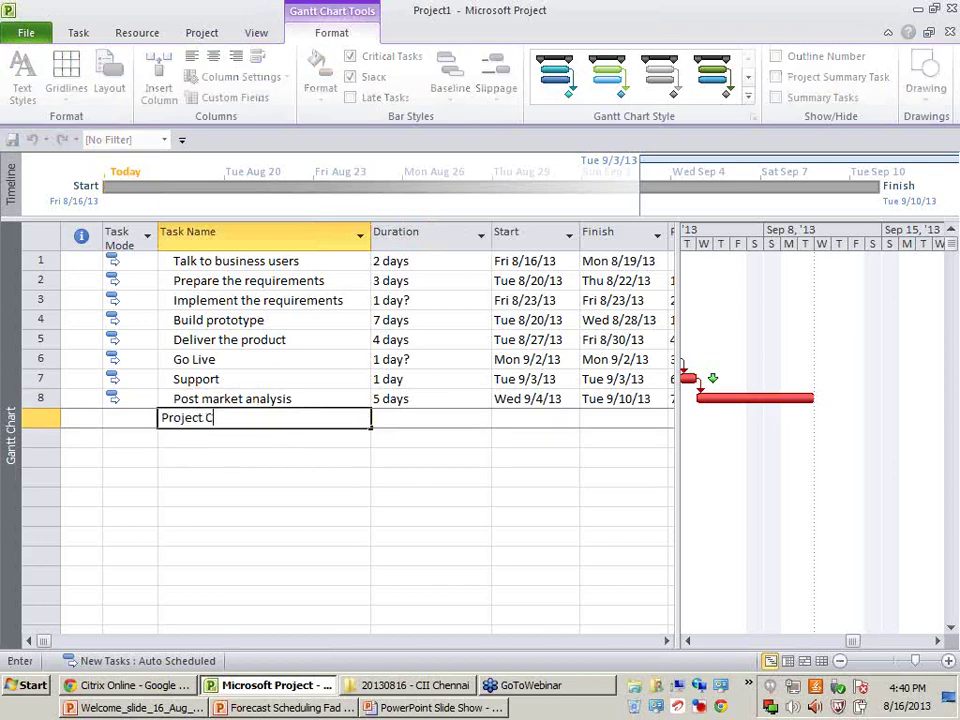
text(ompleted)
key(Tab)
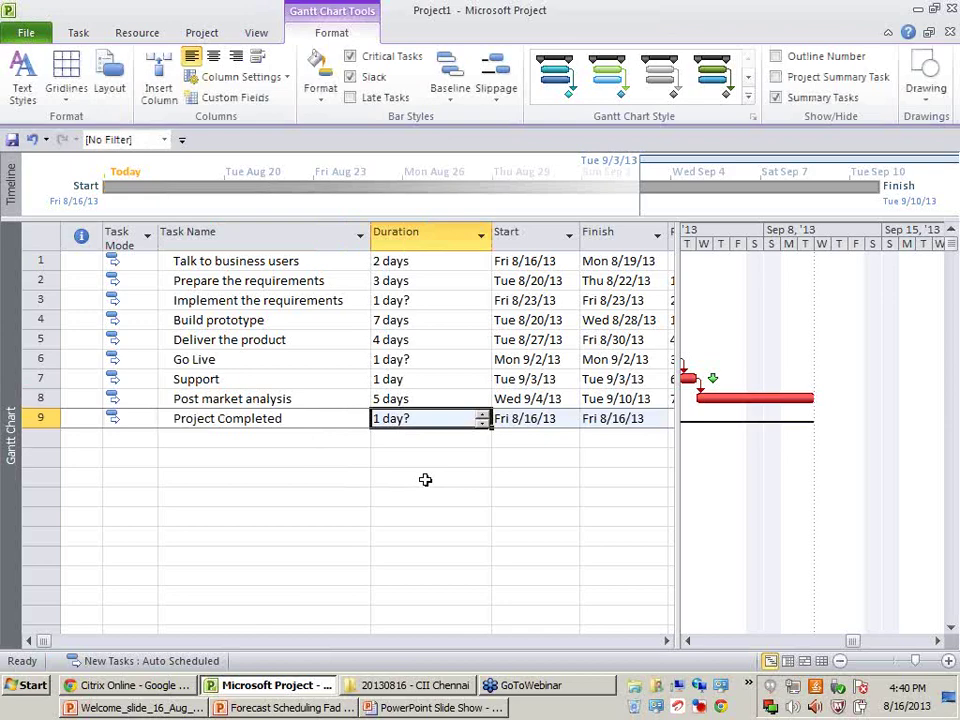
text(0)
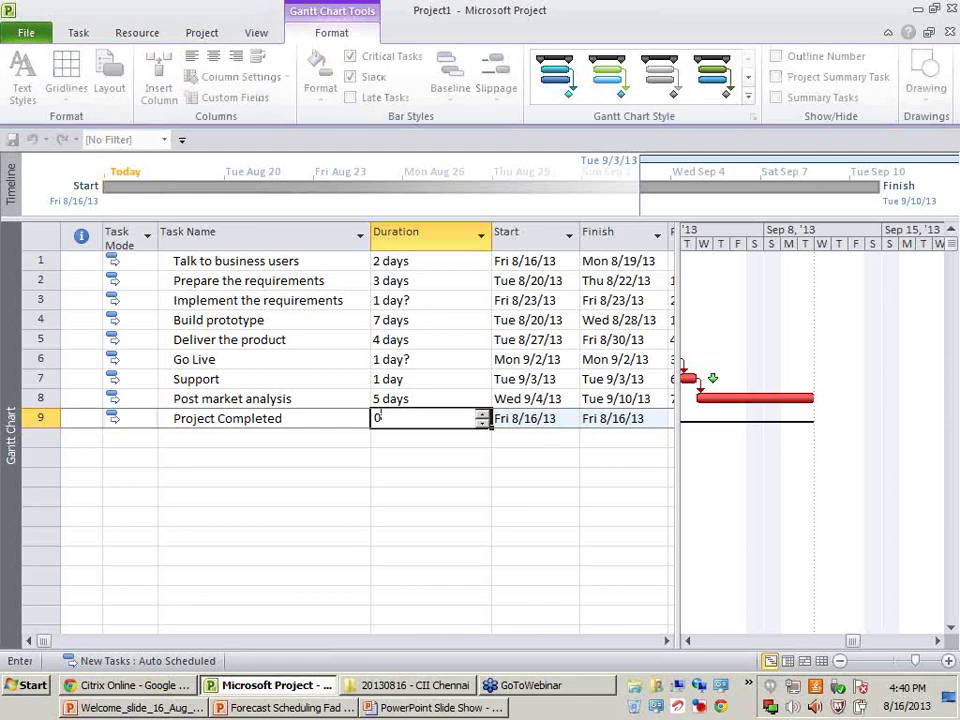
key(Return)
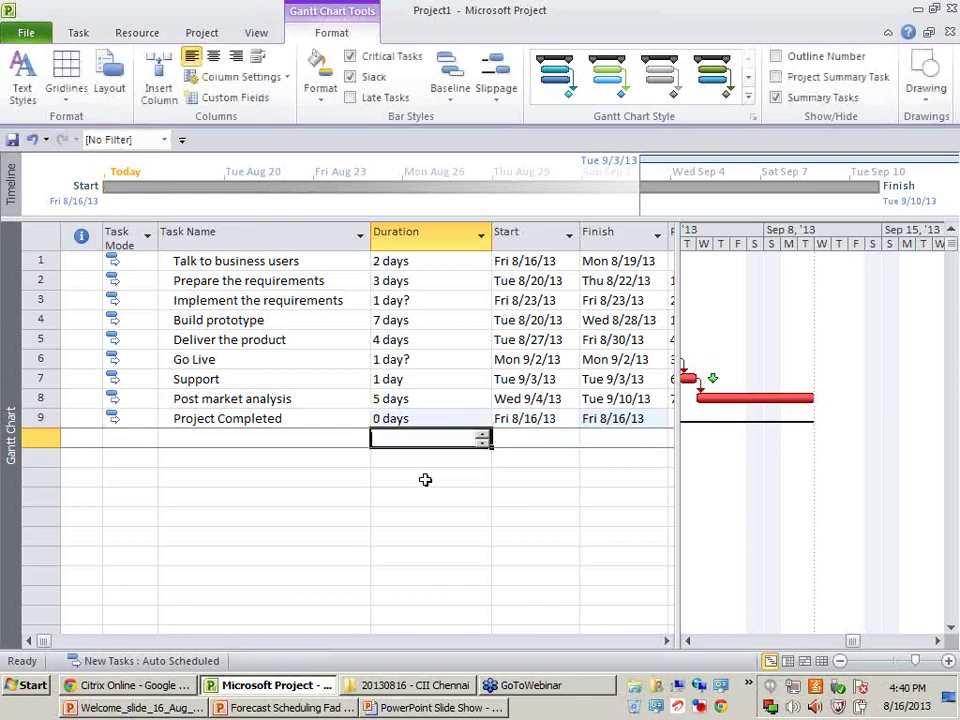
Step: Set task 8 as the predecessor of the Project Completed task
key(Up)
key(Right)
key(Right)
key(Right)
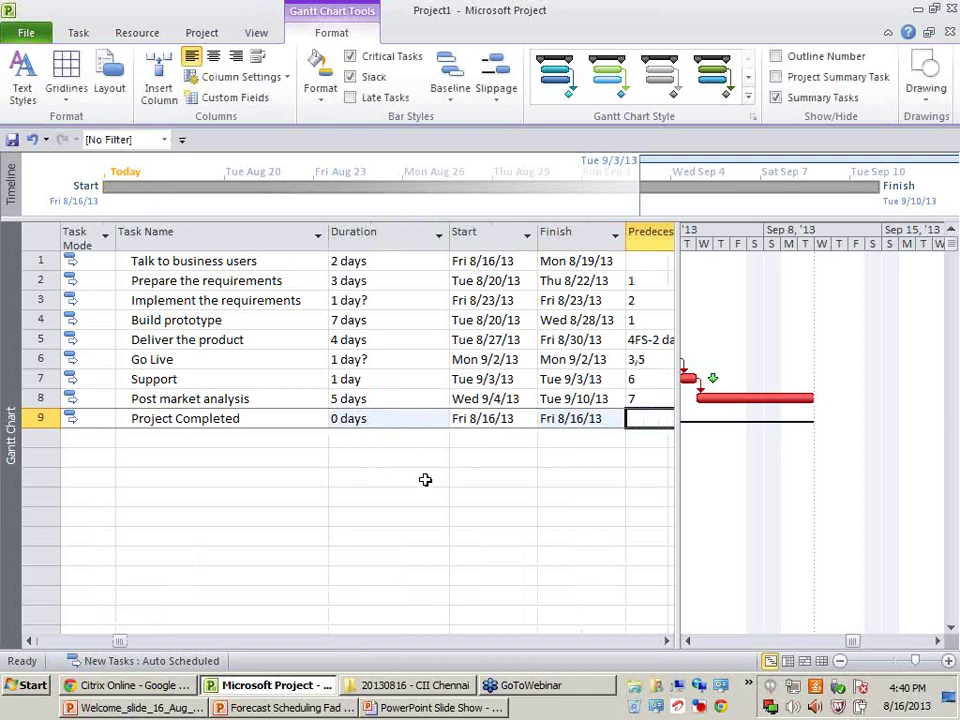
text(8)
key(Return)
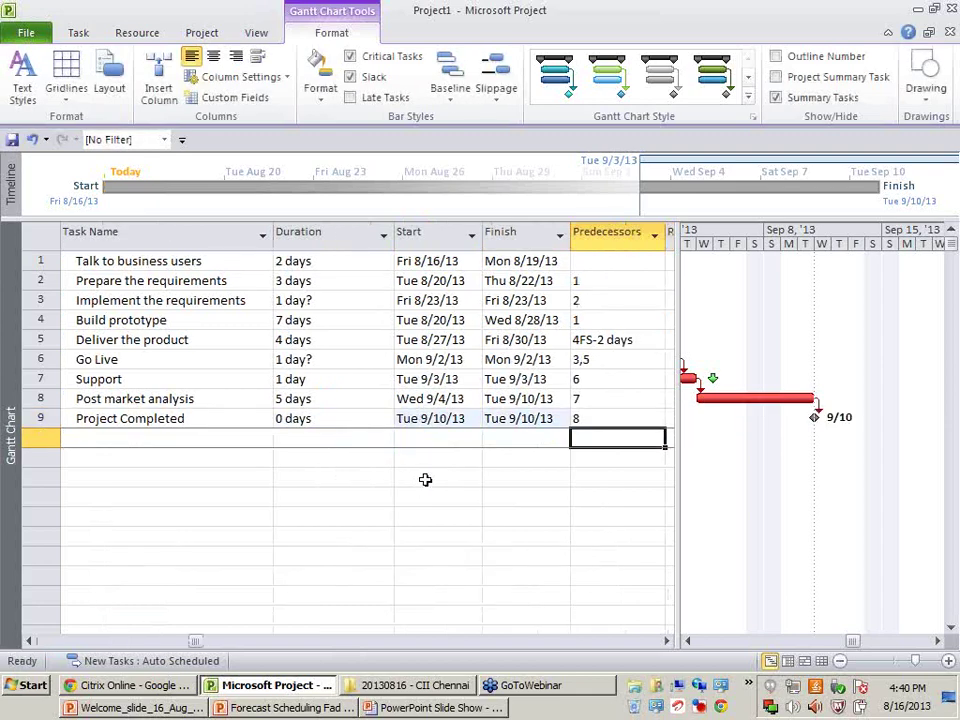
Step: Bring the first table columns back into view and select the Project Completed task name
key(Left)
key(Left)
key(Left)
key(Up)
key(Up)
key(Left)
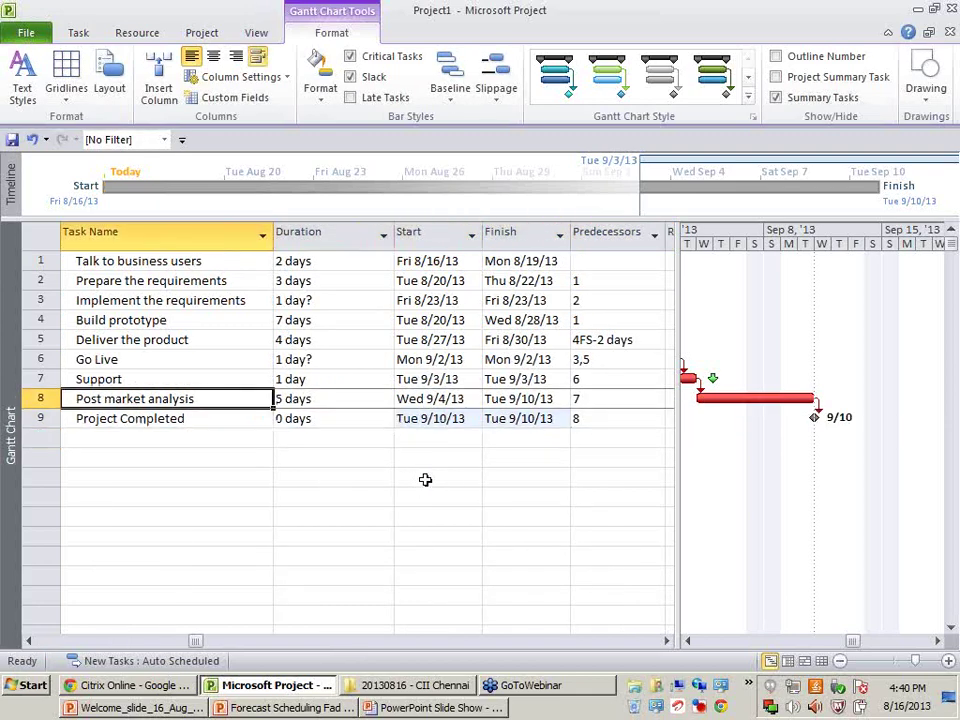
key(Down)
key(Left)
key(Left)
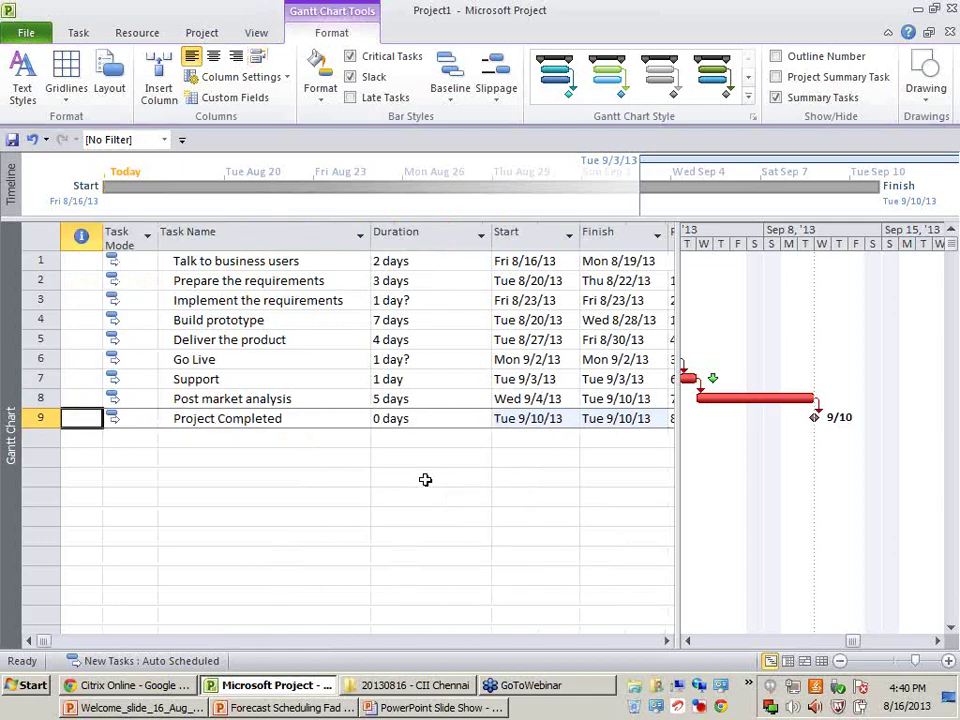
key(Right)
key(Right)
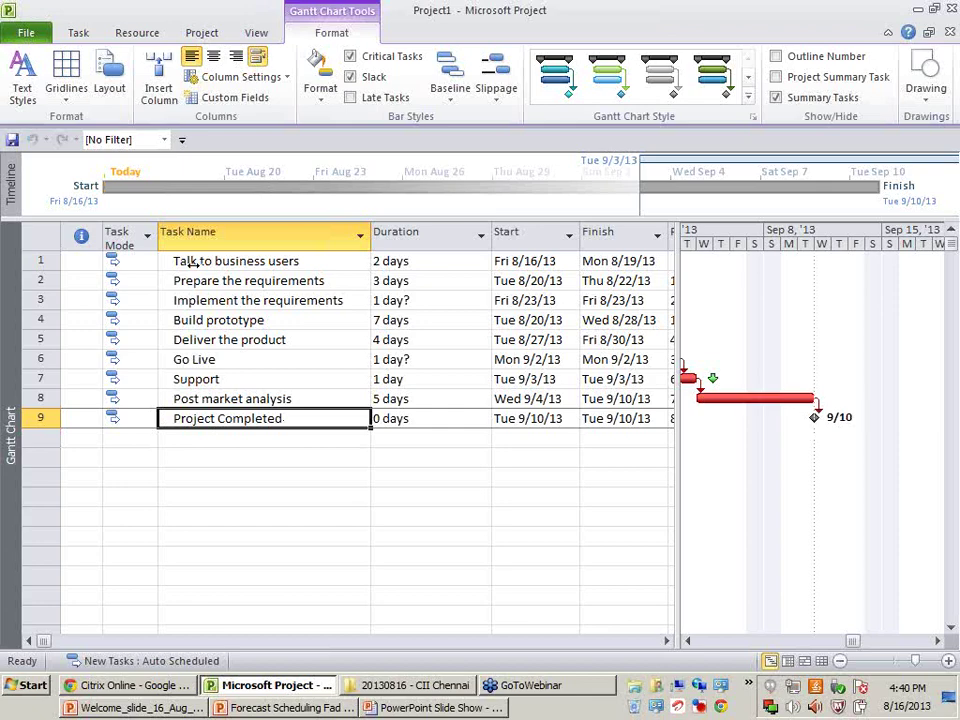
Step: Highlight all nine task names, the Go Live row and the Project Completed row in turn
drag(186, 262, 229, 418)
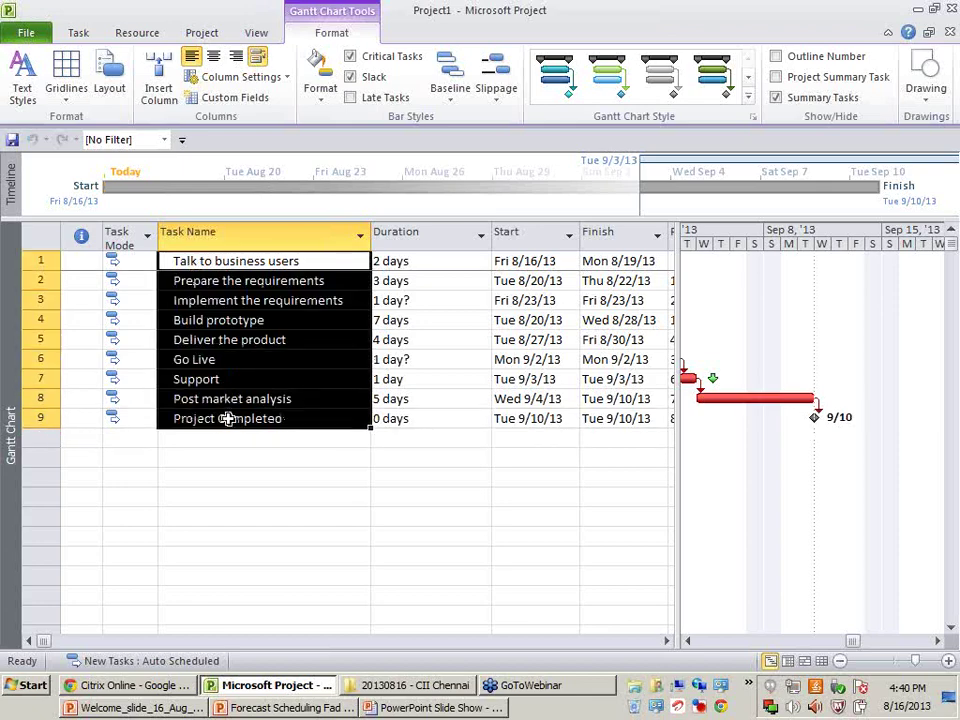
click(300, 521)
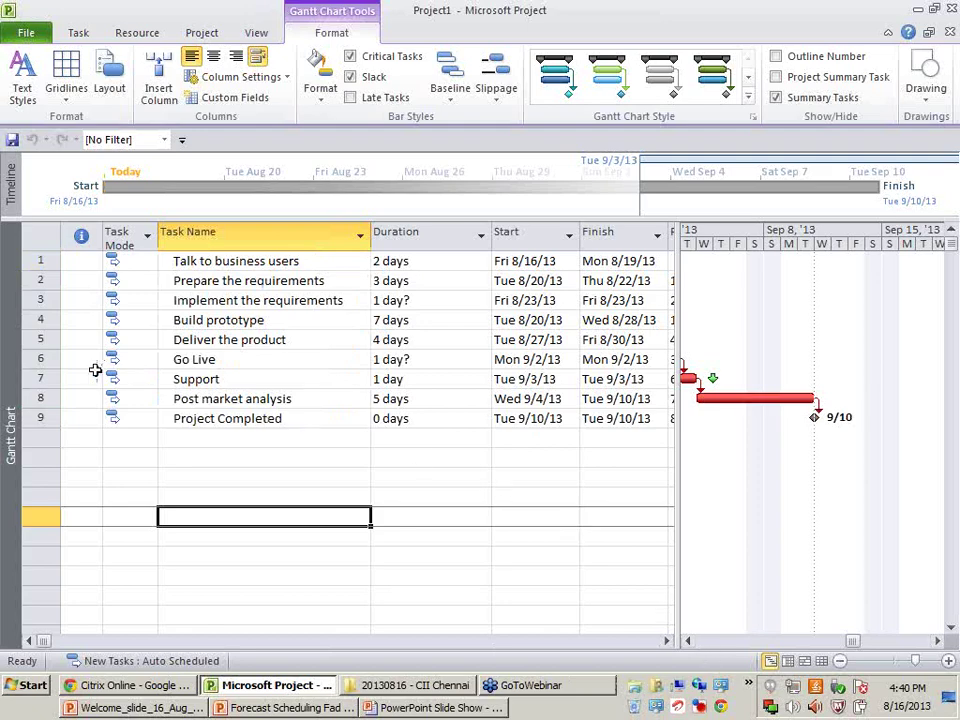
click(40, 359)
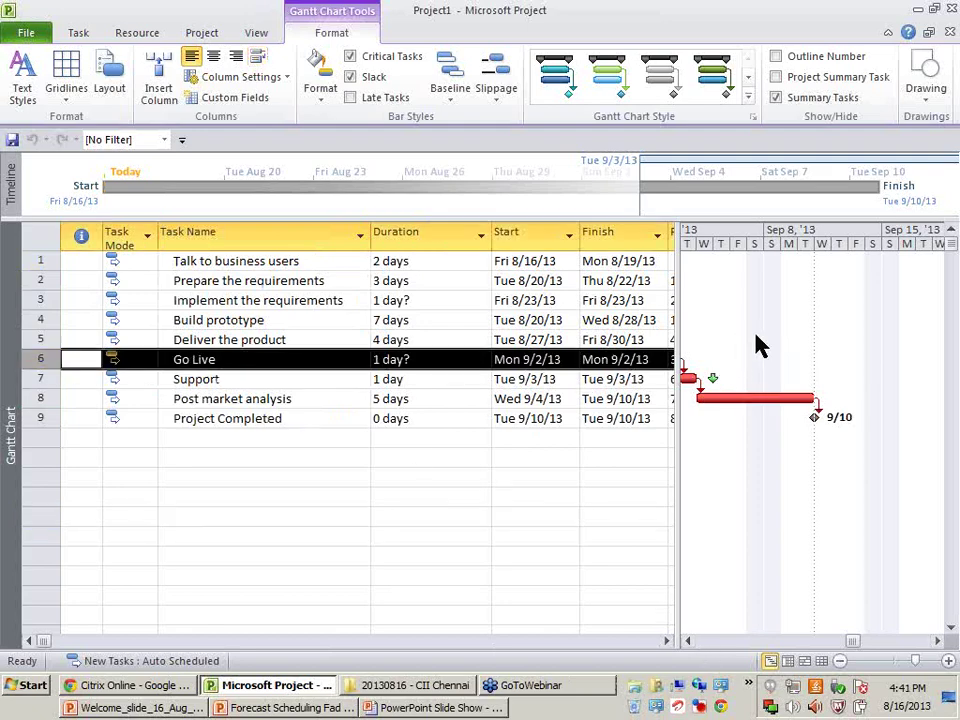
click(44, 419)
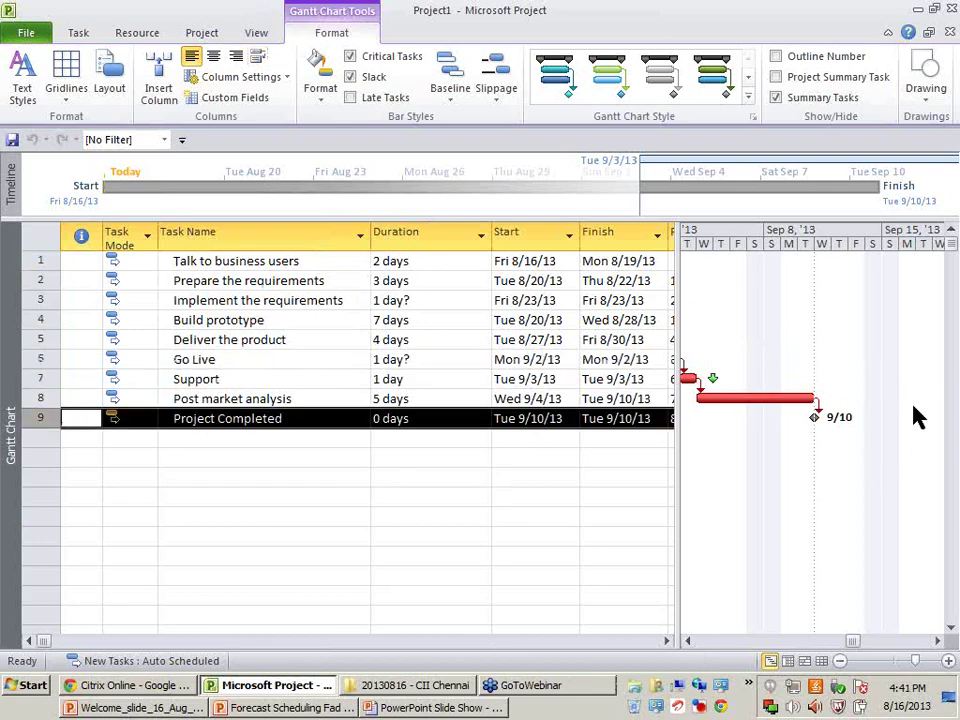
Step: Examine the deadline and constraint settings in the advanced task information of Go Live, and close it without changes
double_click(214, 362)
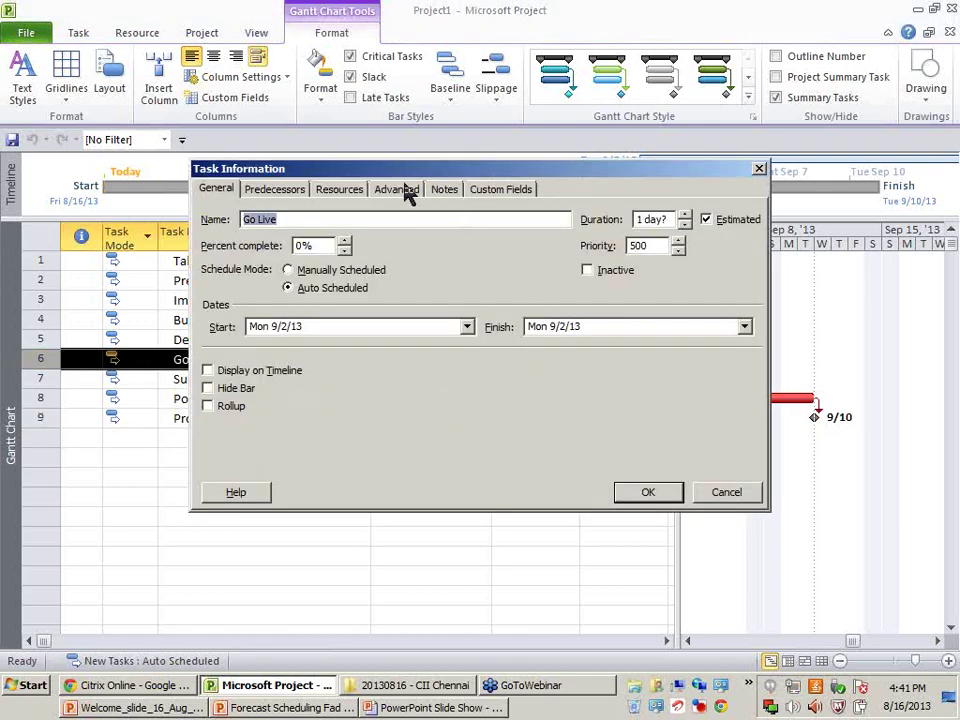
click(400, 190)
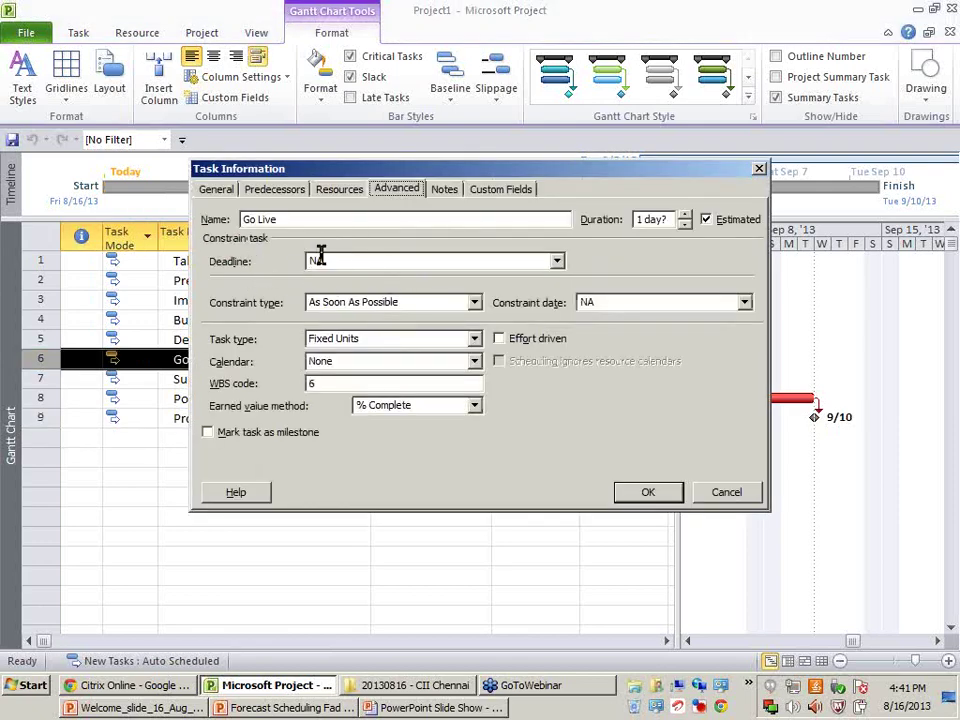
key(Escape)
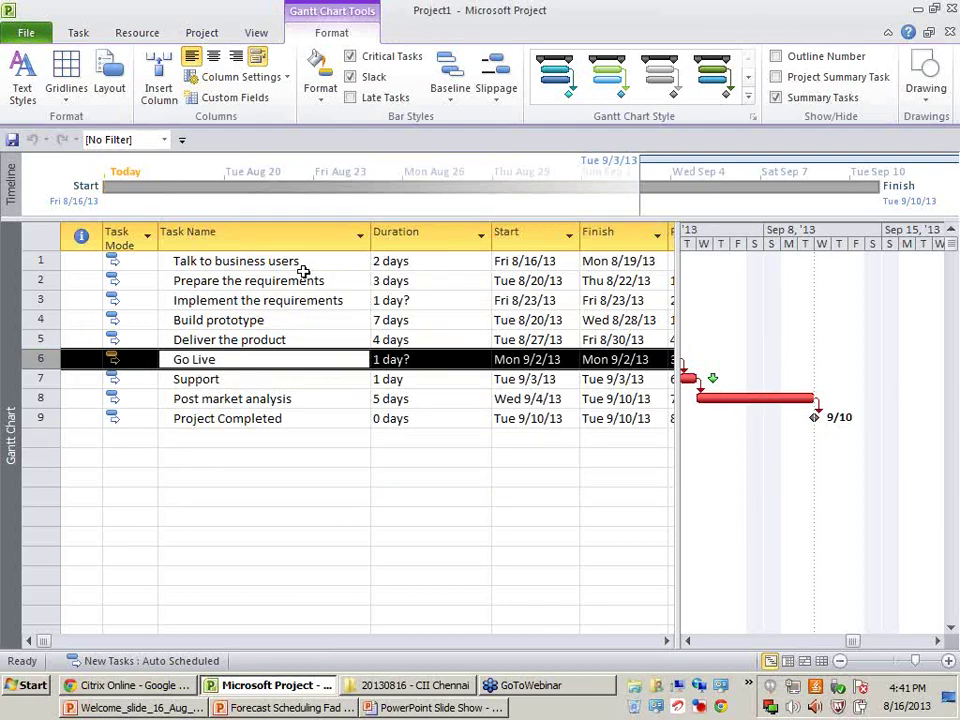
double_click(284, 432)
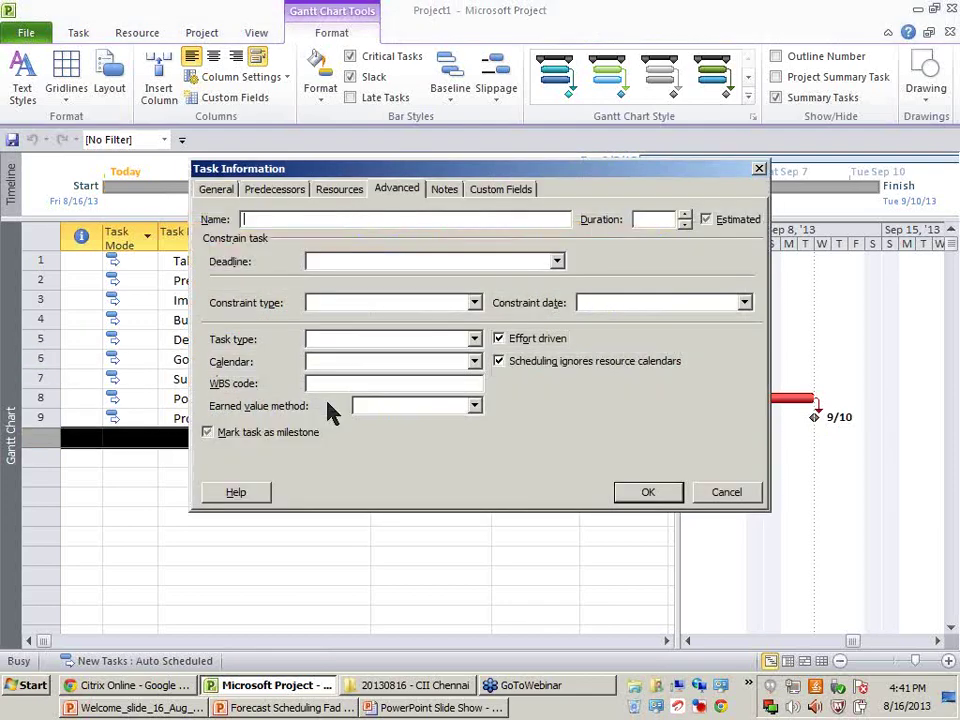
key(Escape)
click(327, 400)
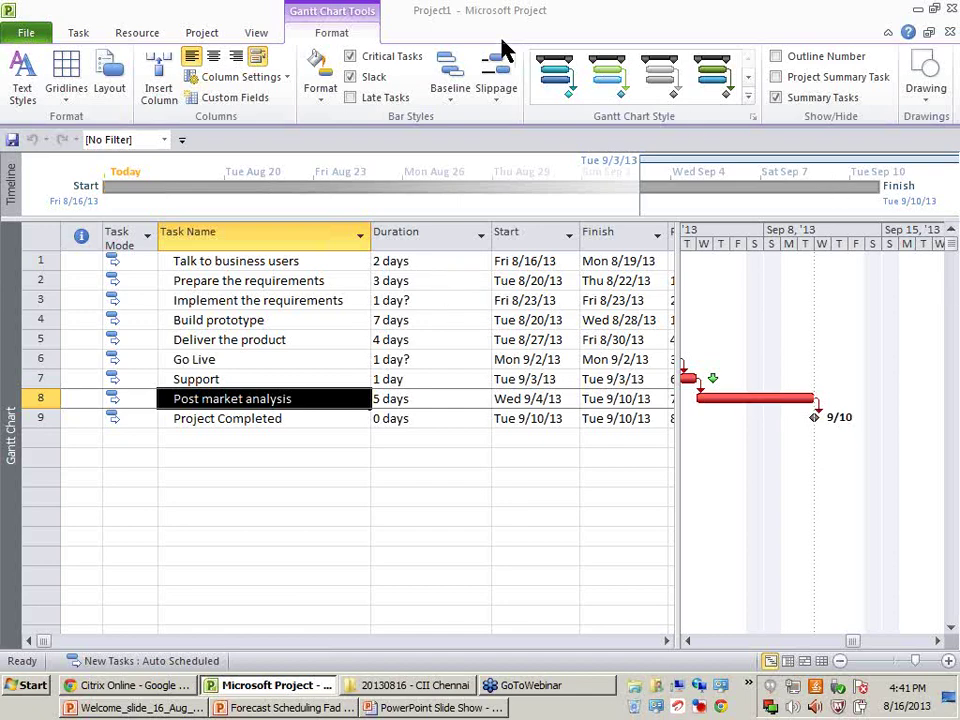
double_click(320, 441)
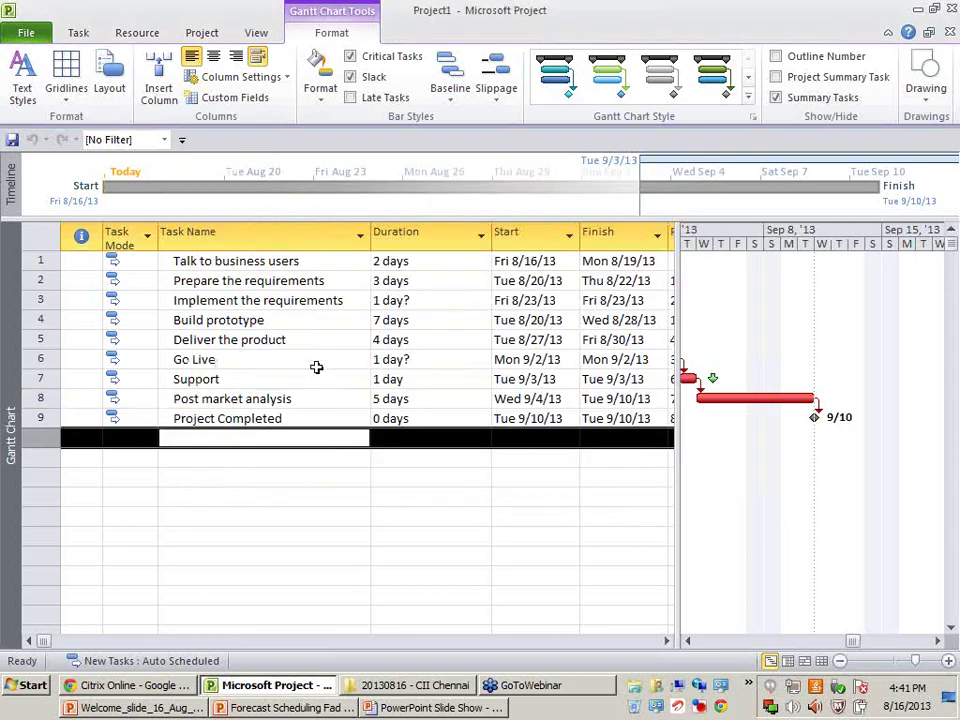
click(330, 320)
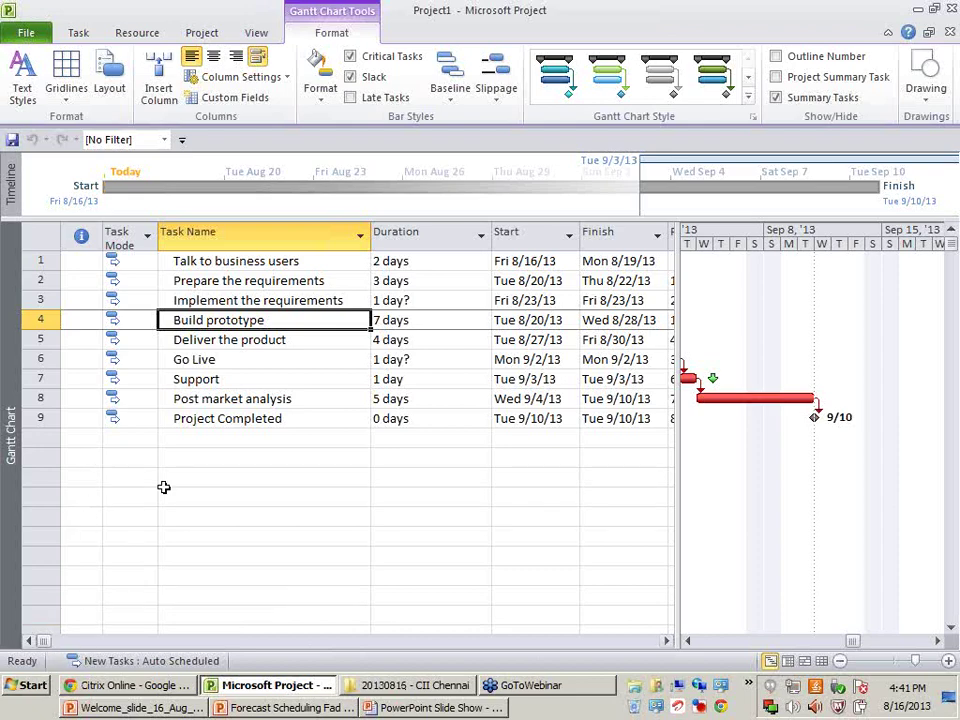
Step: Insert a new task named Study above the Talk to business users task
click(706, 641)
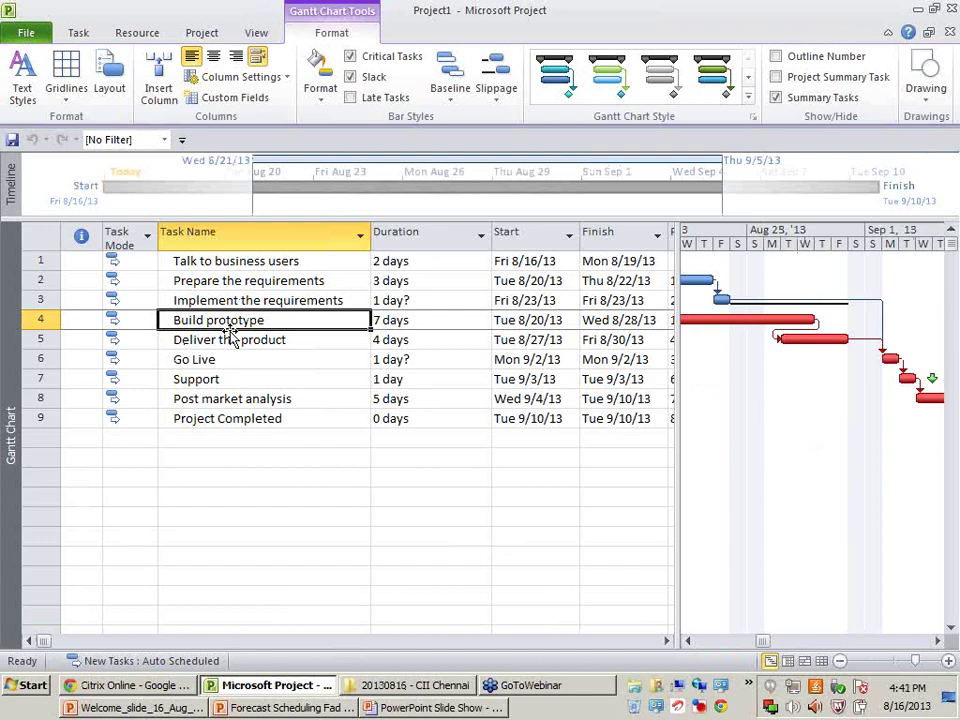
click(40, 261)
right_click(42, 262)
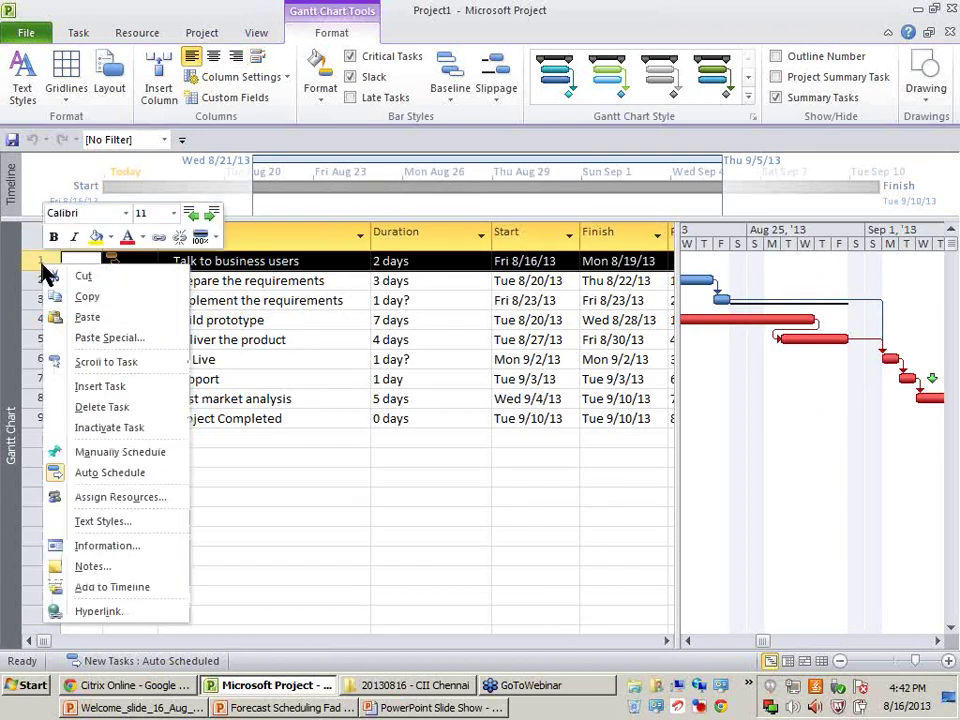
click(91, 386)
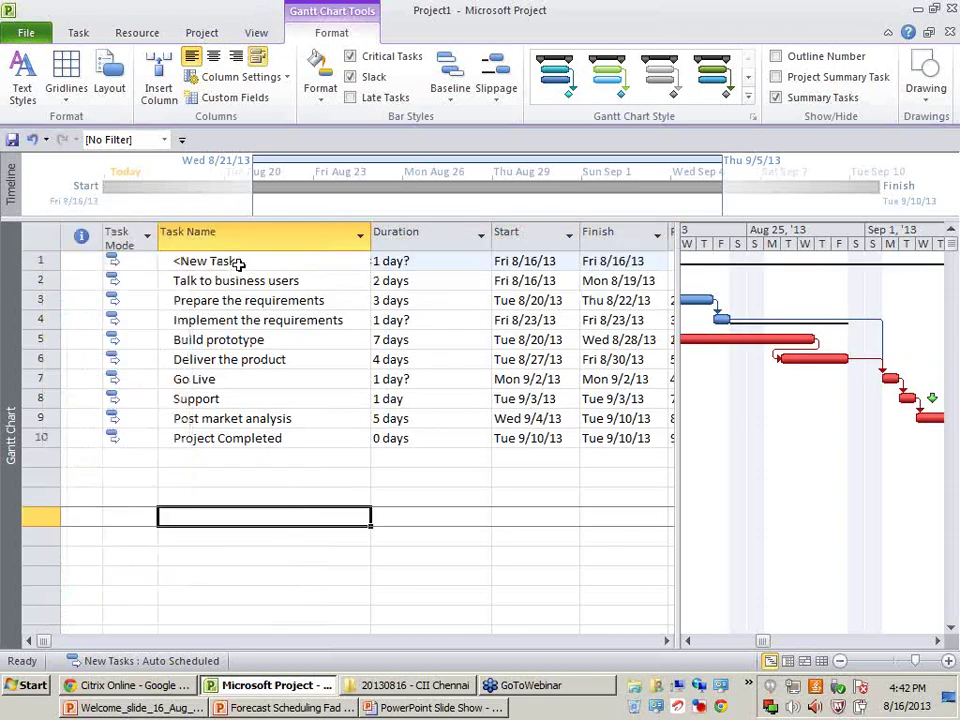
text(Study)
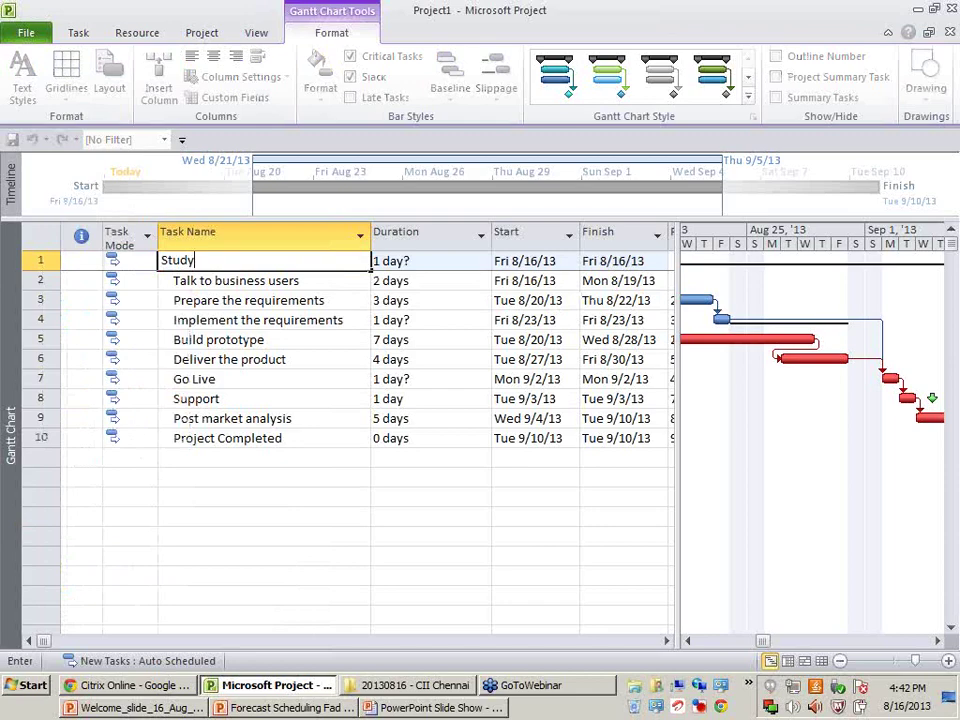
key(Return)
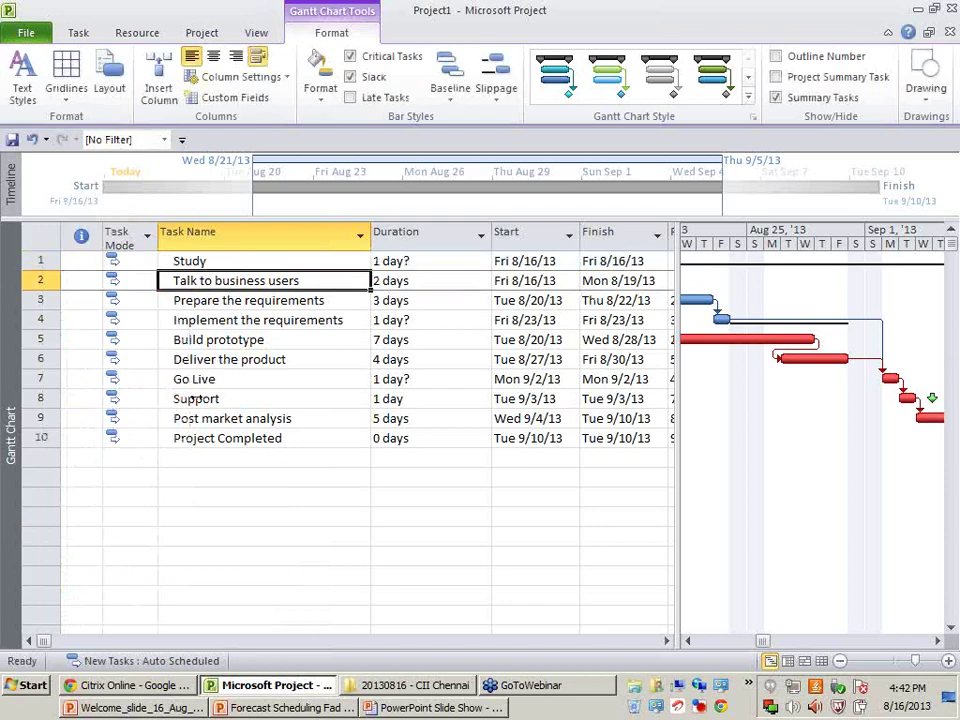
Step: Insert a new task named Implementatin above the Build prototype task
click(40, 339)
right_click(42, 339)
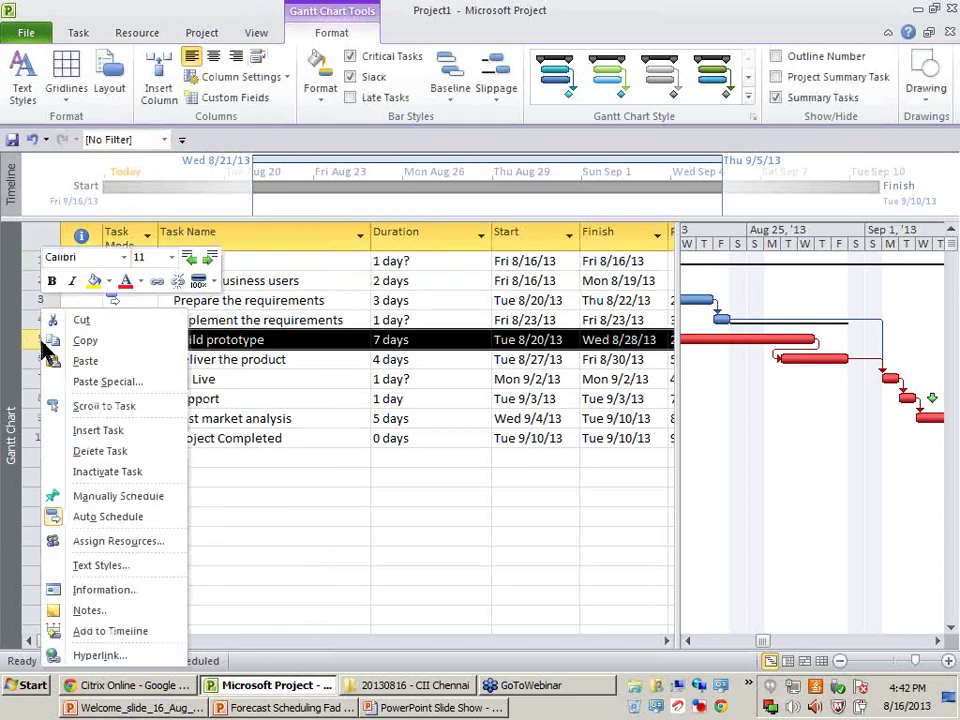
click(90, 426)
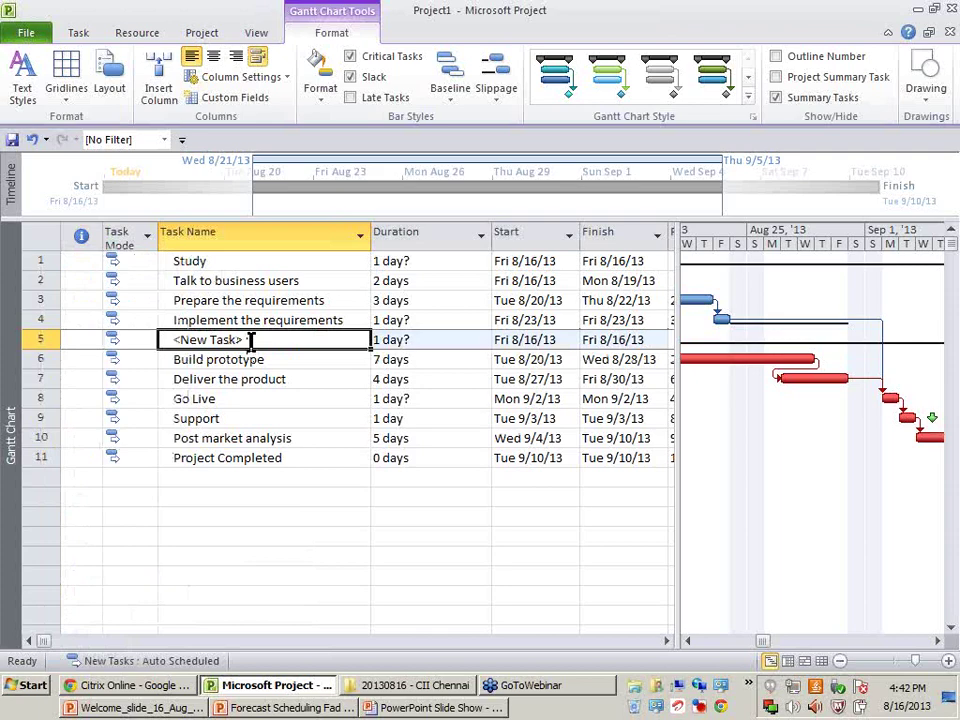
text(Implementati)
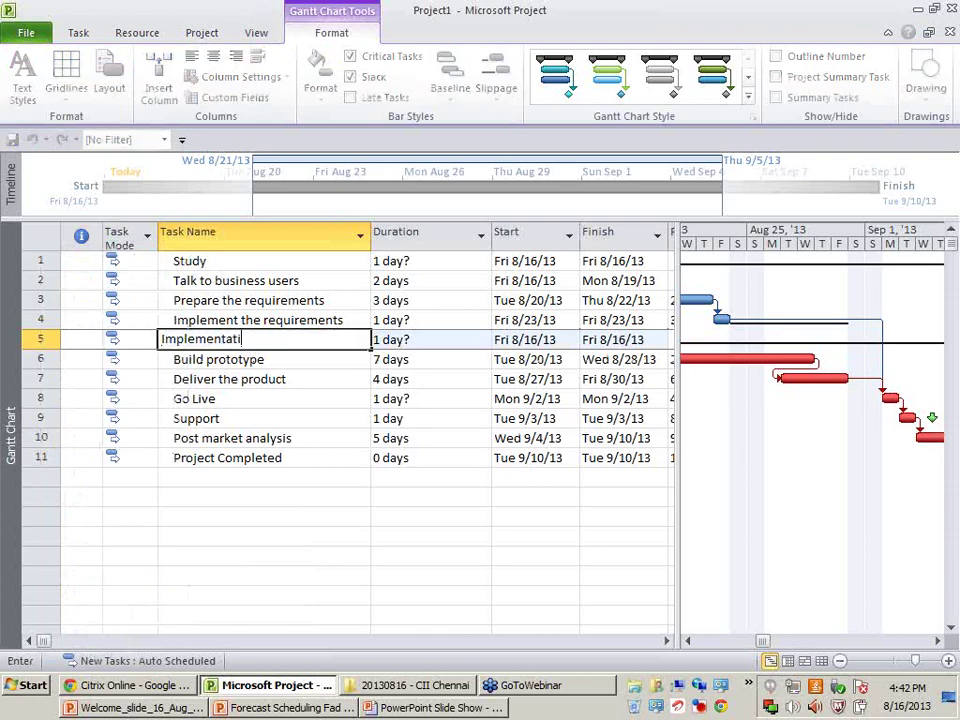
key(Return)
click(253, 339)
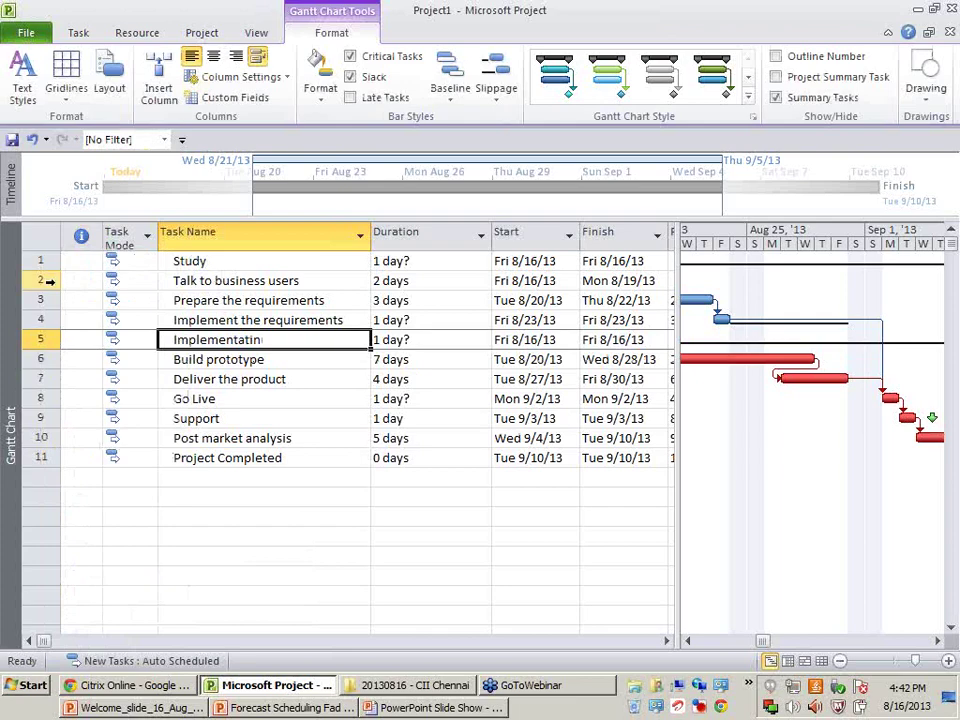
Step: Indent the three tasks from Talk to business users through Implement the requirements as subtasks of Study
drag(47, 281, 32, 321)
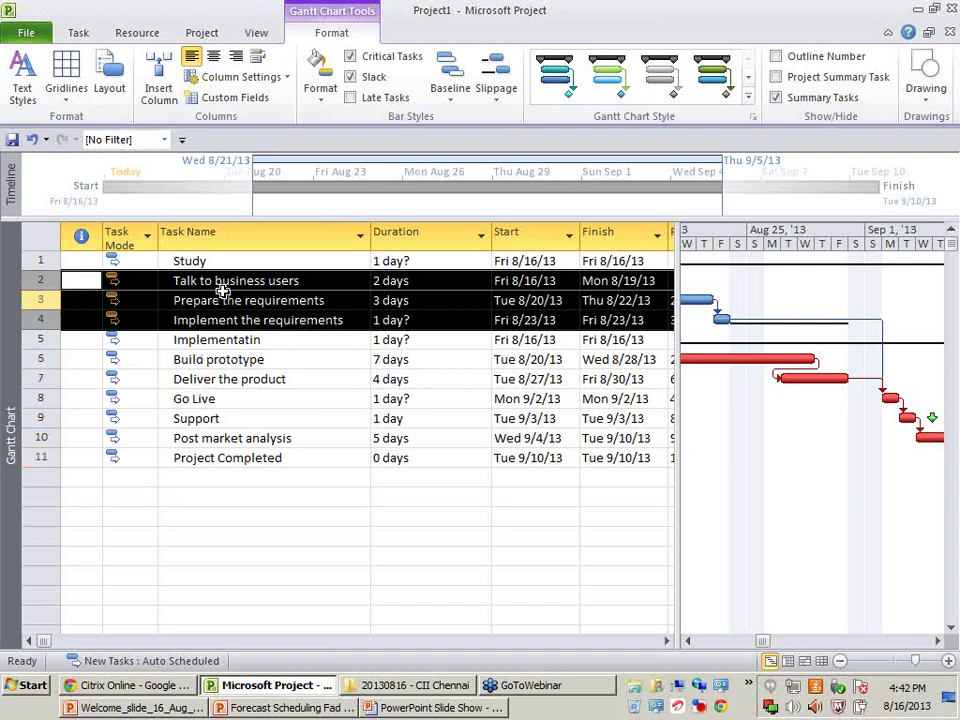
click(78, 33)
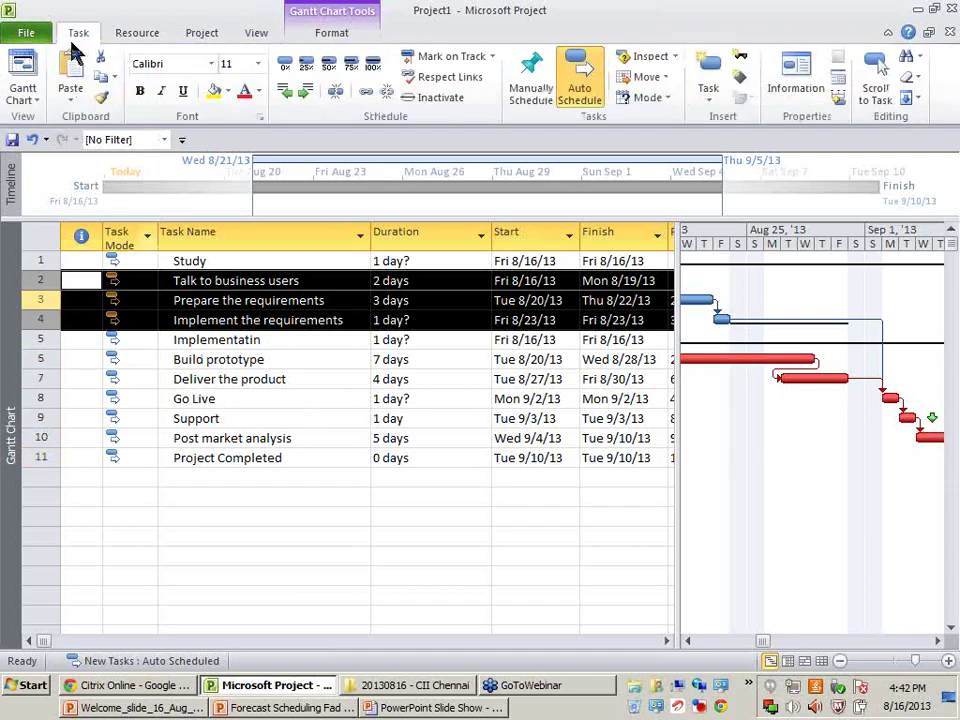
click(309, 92)
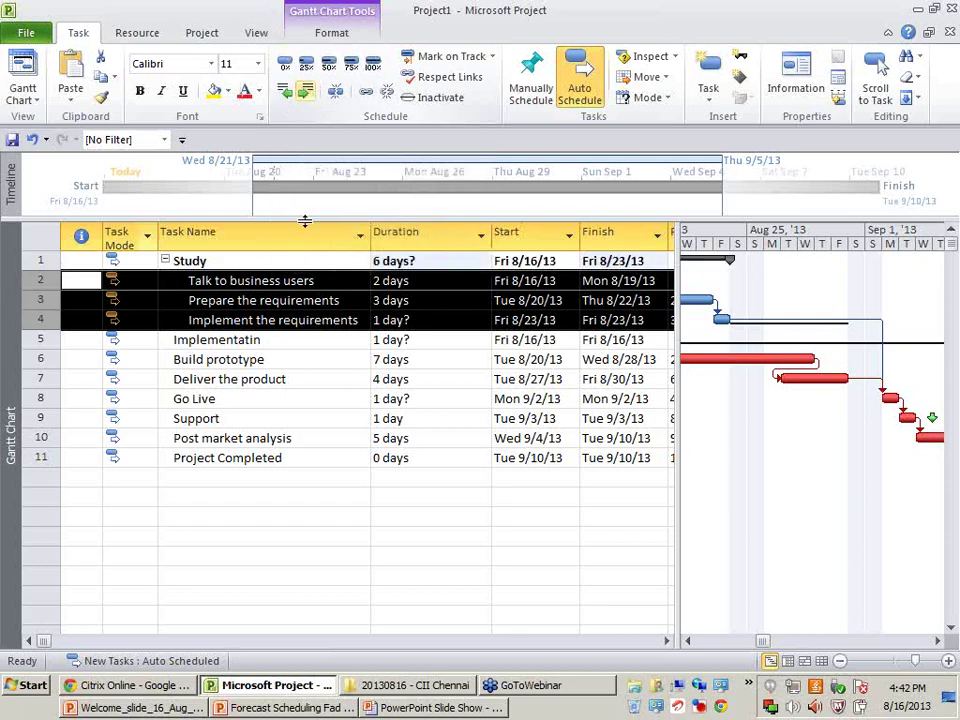
click(317, 337)
Step: Indent the six tasks from Build prototype through Project Completed as subtasks of Implementatin
click(40, 359)
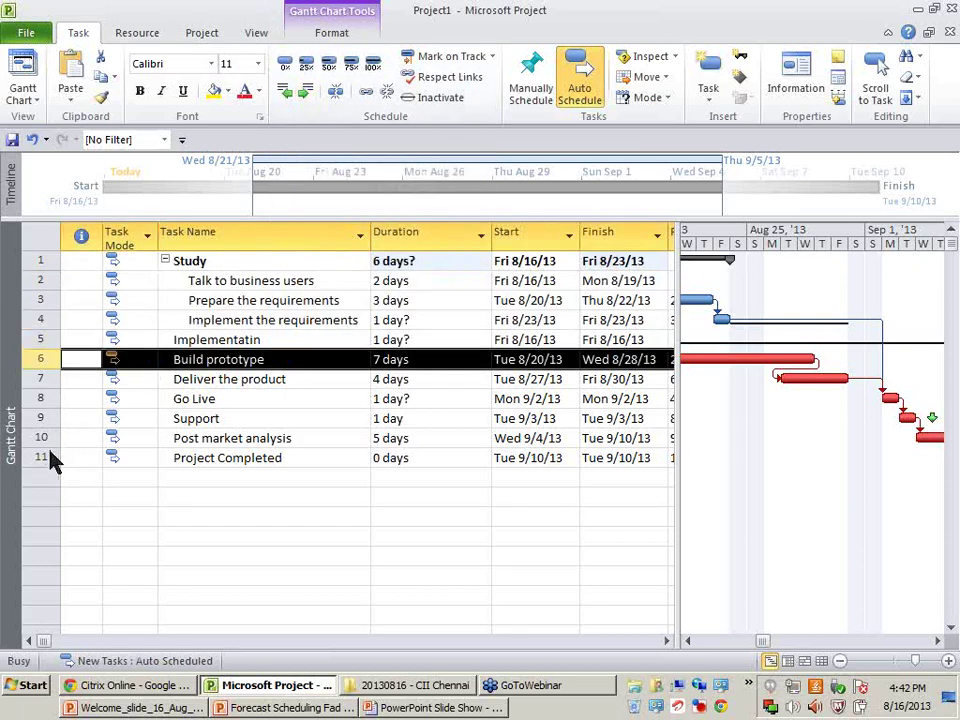
key(Escape)
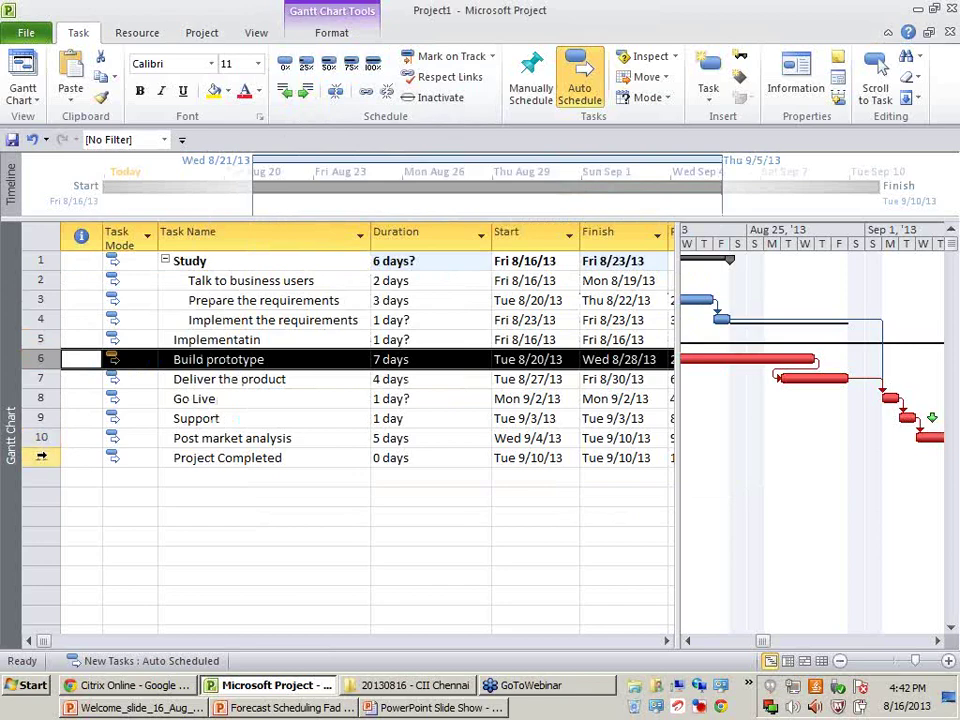
shift+click(41, 457)
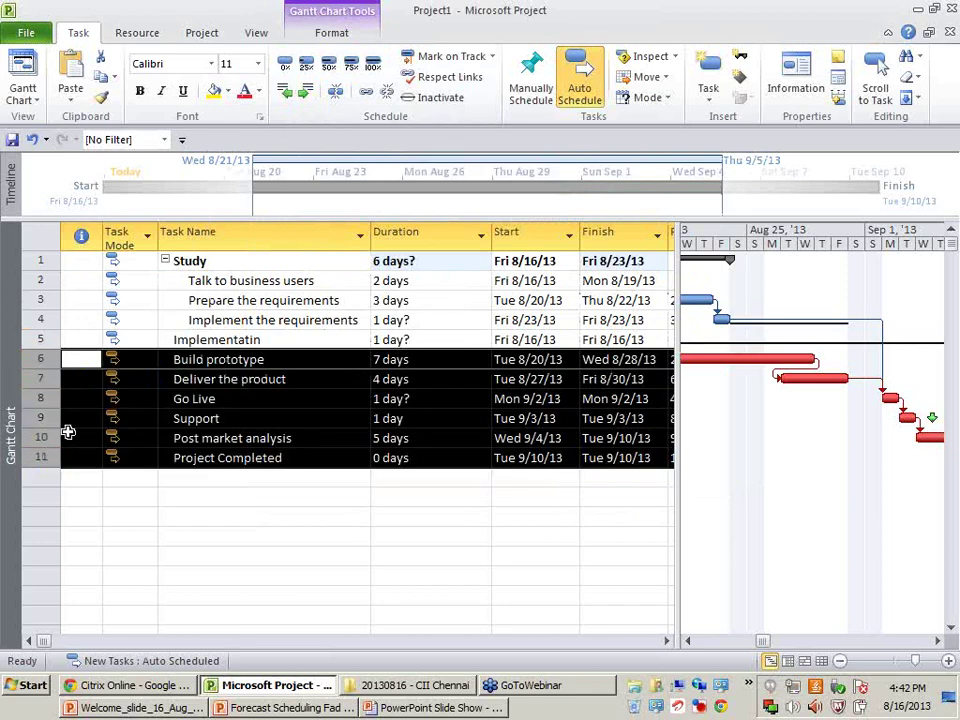
click(308, 91)
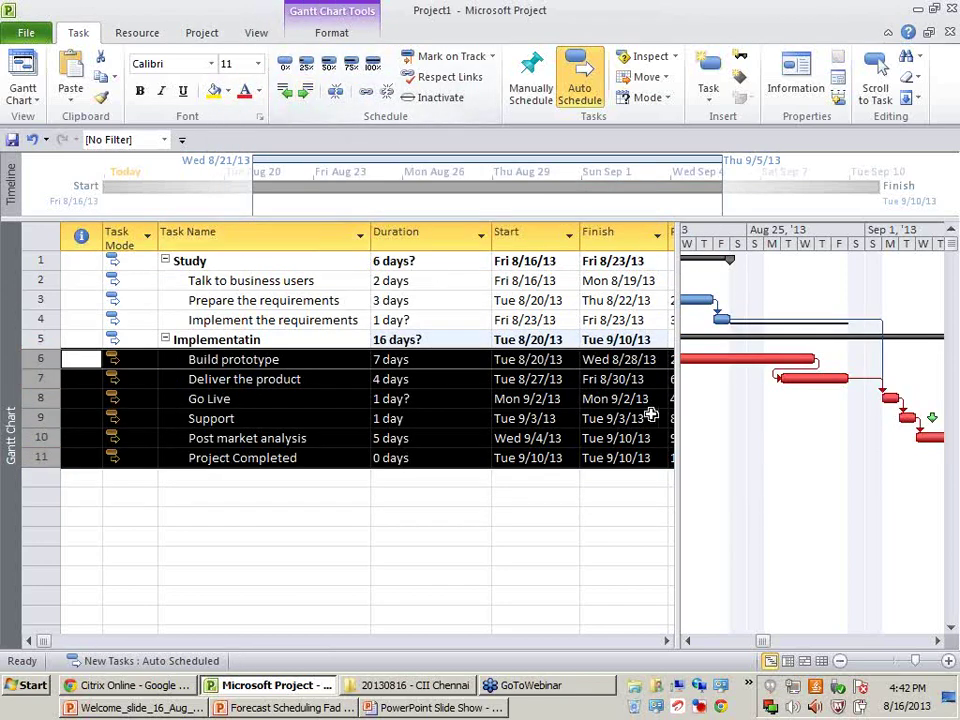
Step: Enlarge the Gantt chart area and zoom out its timescale to examine the Study and Implementatin summary bars
drag(677, 422, 467, 422)
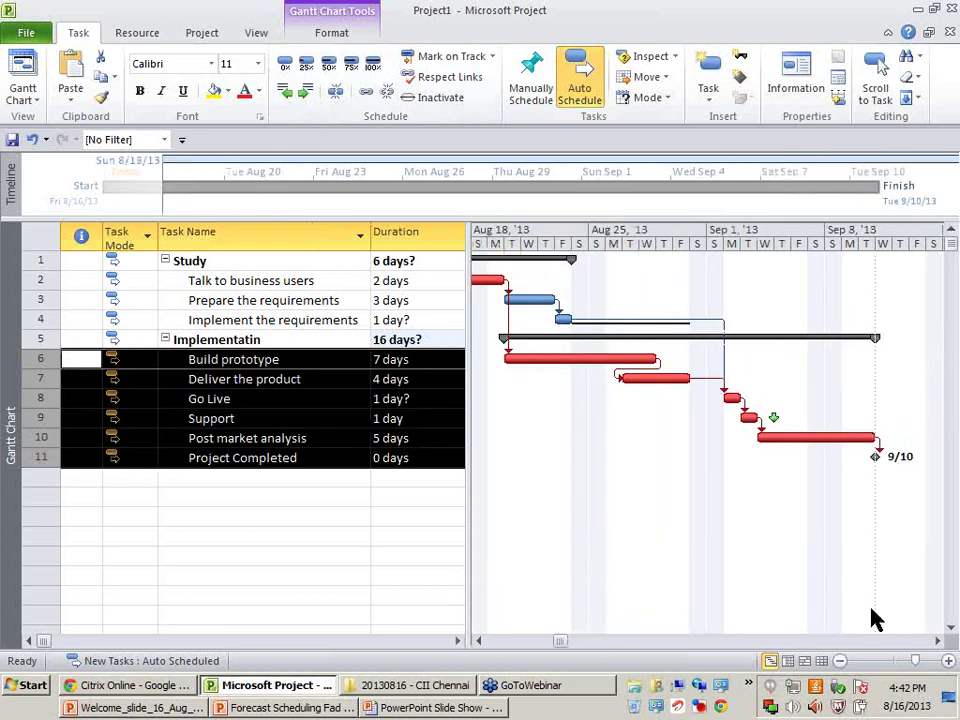
click(842, 660)
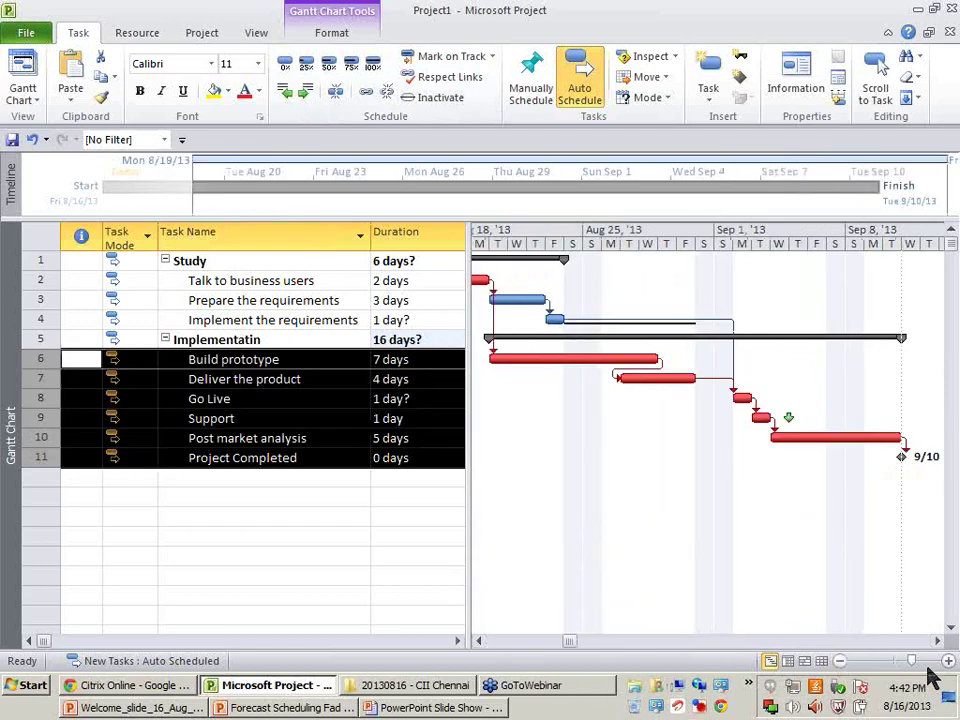
click(839, 662)
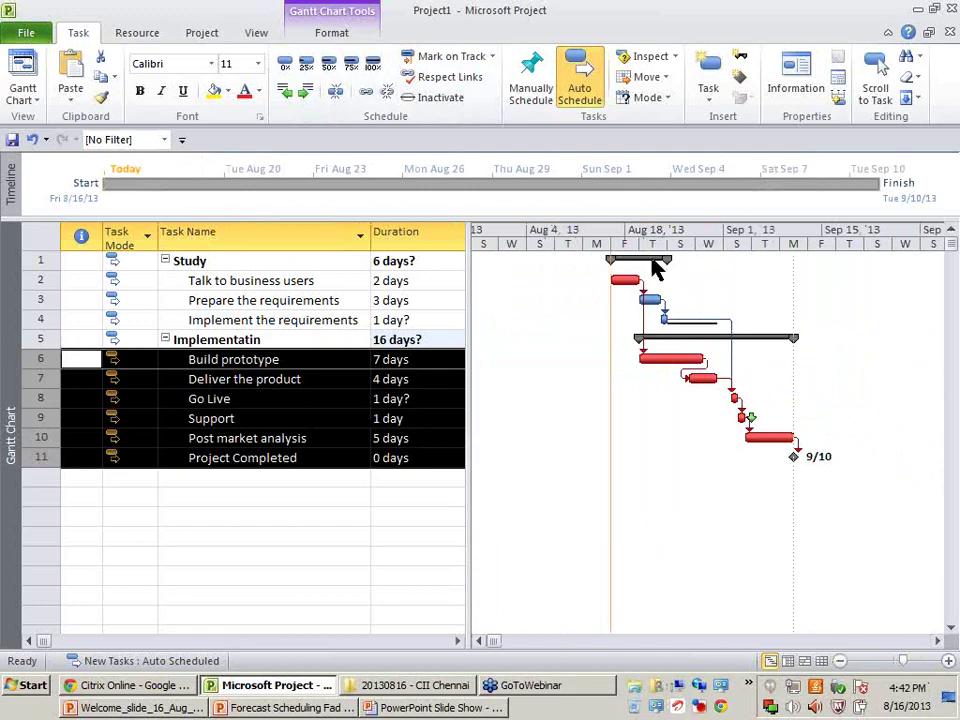
click(257, 516)
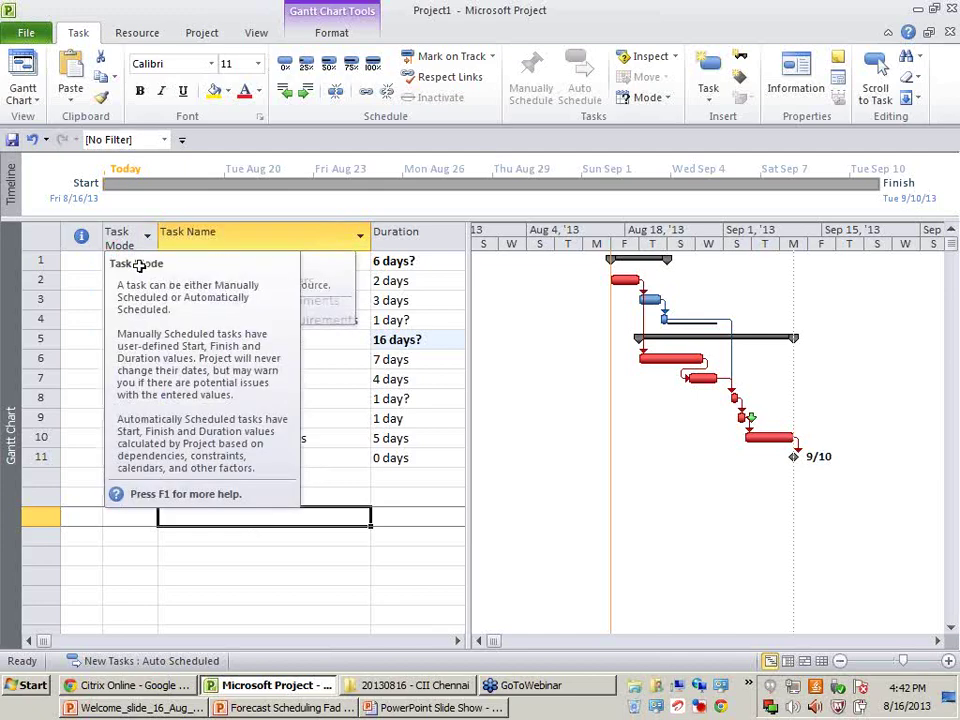
Step: Highlight the Study and Implementatin summary task names in turn, and move the selection to an empty row
click(207, 262)
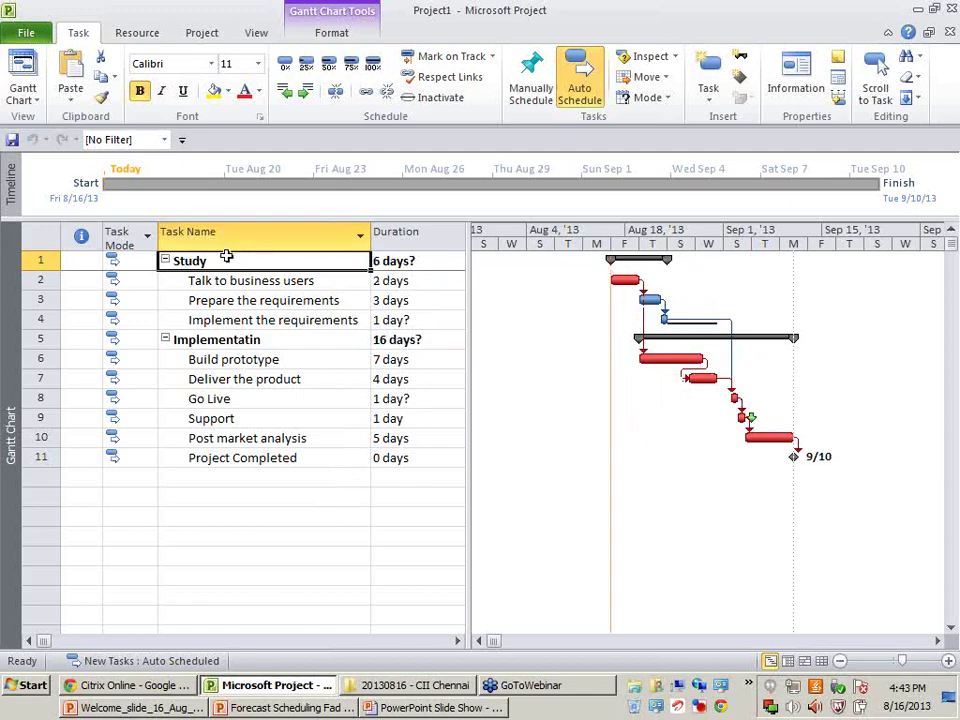
click(209, 341)
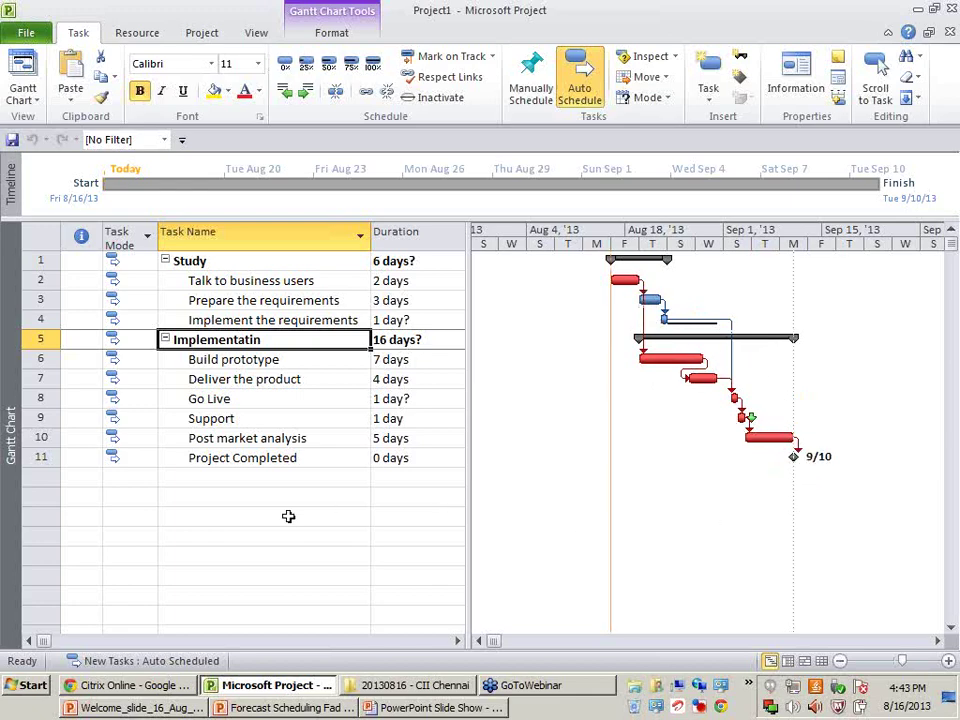
click(258, 538)
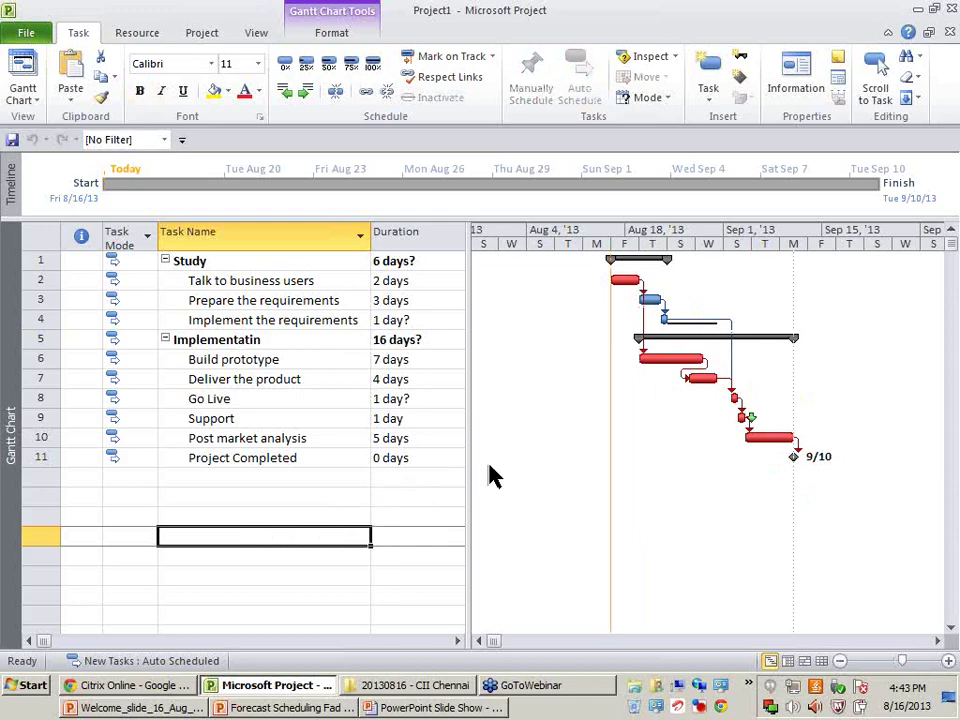
Step: Widen the task table to show everything through the Predecessors column, and highlight the Duration column
drag(463, 455, 797, 480)
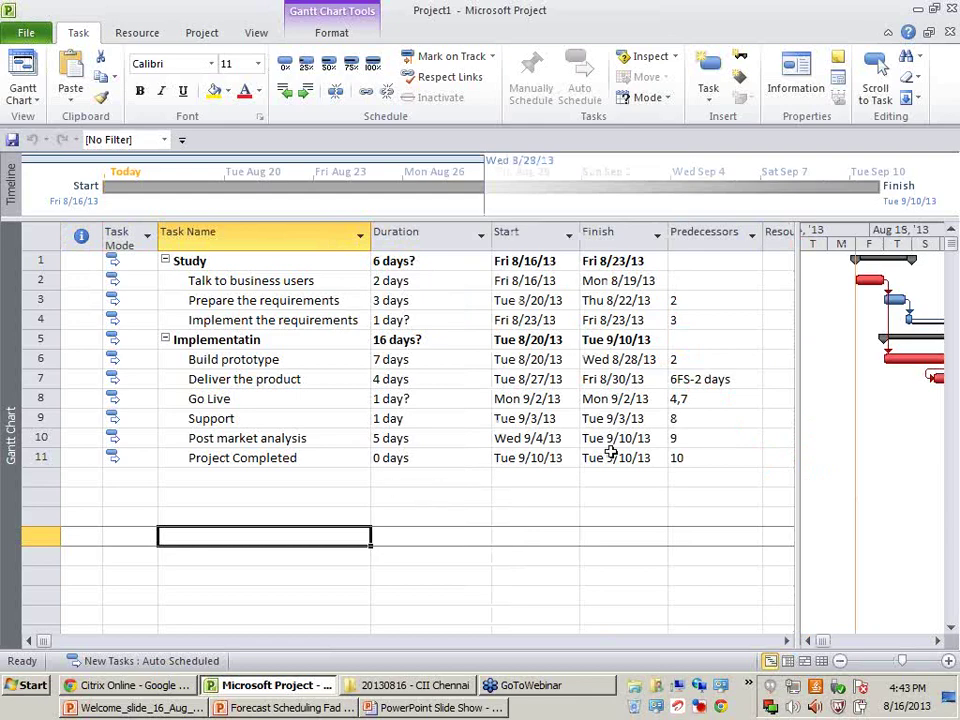
drag(793, 455, 766, 446)
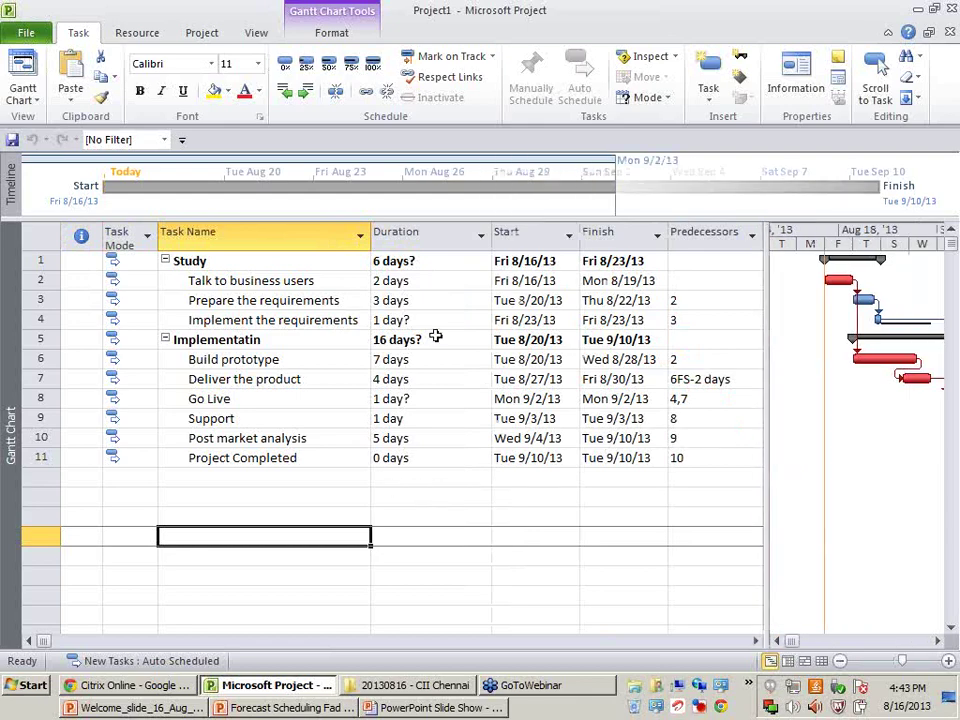
click(413, 231)
click(430, 514)
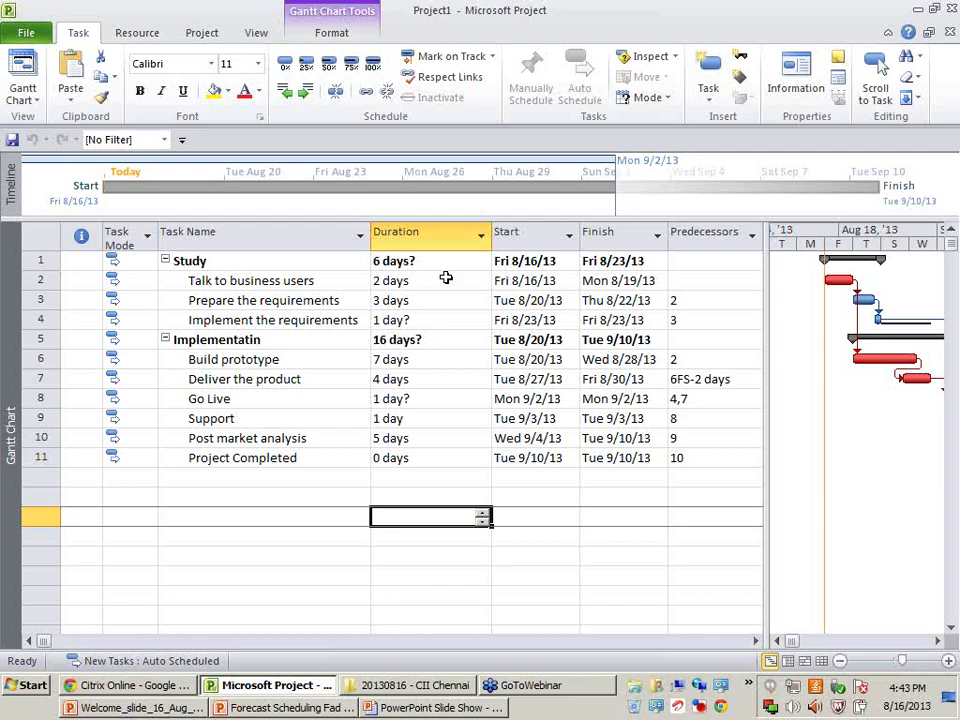
Step: Show the project summary task, and examine its duration, start and finish values
click(324, 38)
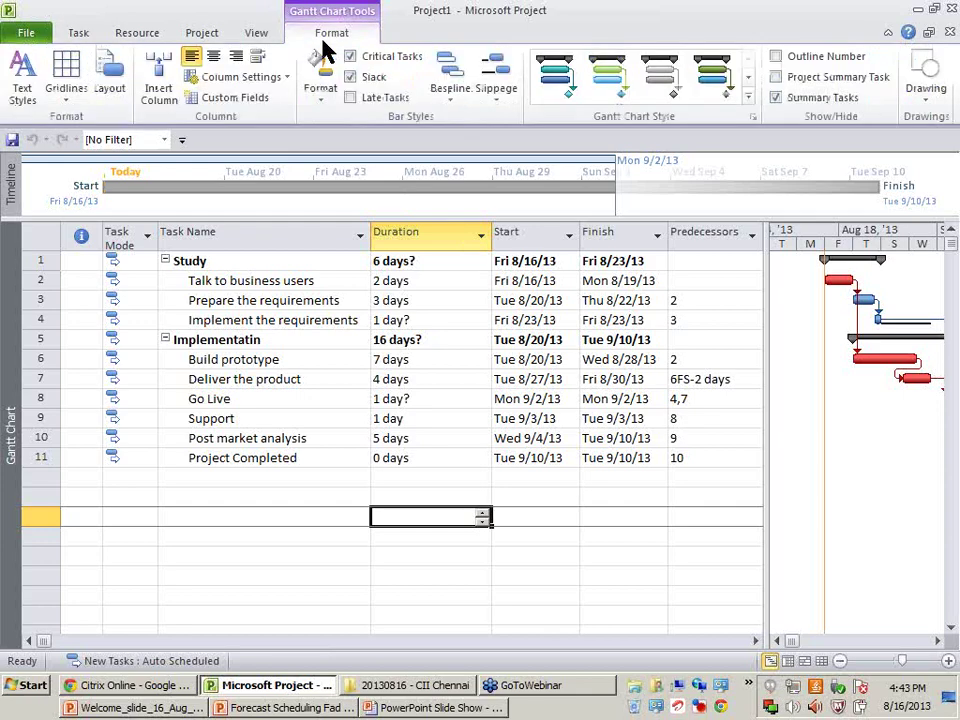
click(810, 80)
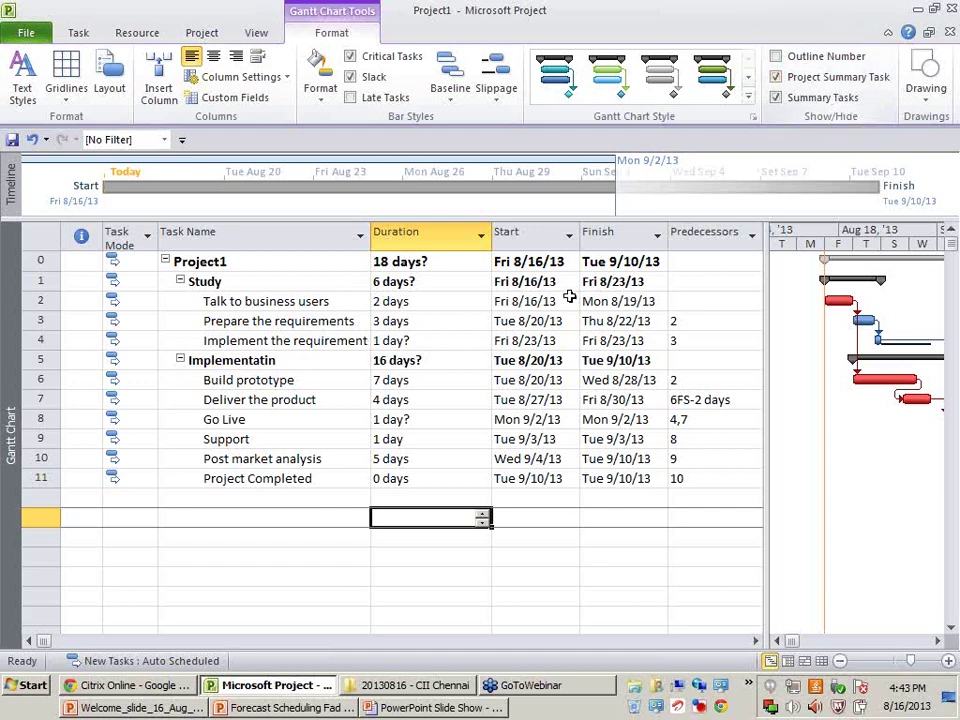
click(433, 263)
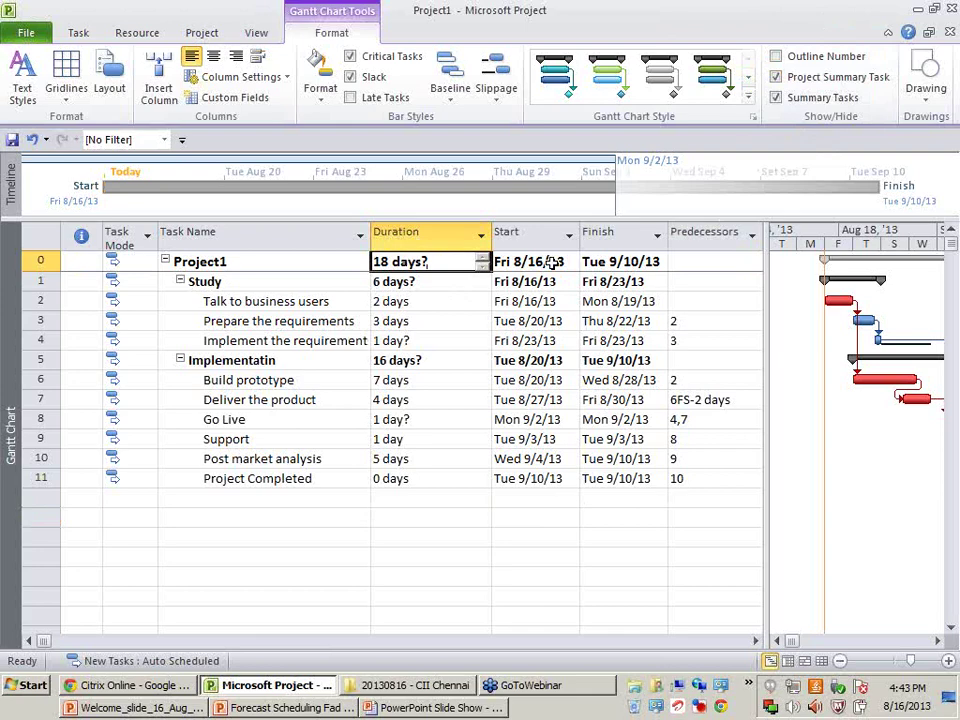
key(Right)
key(Right)
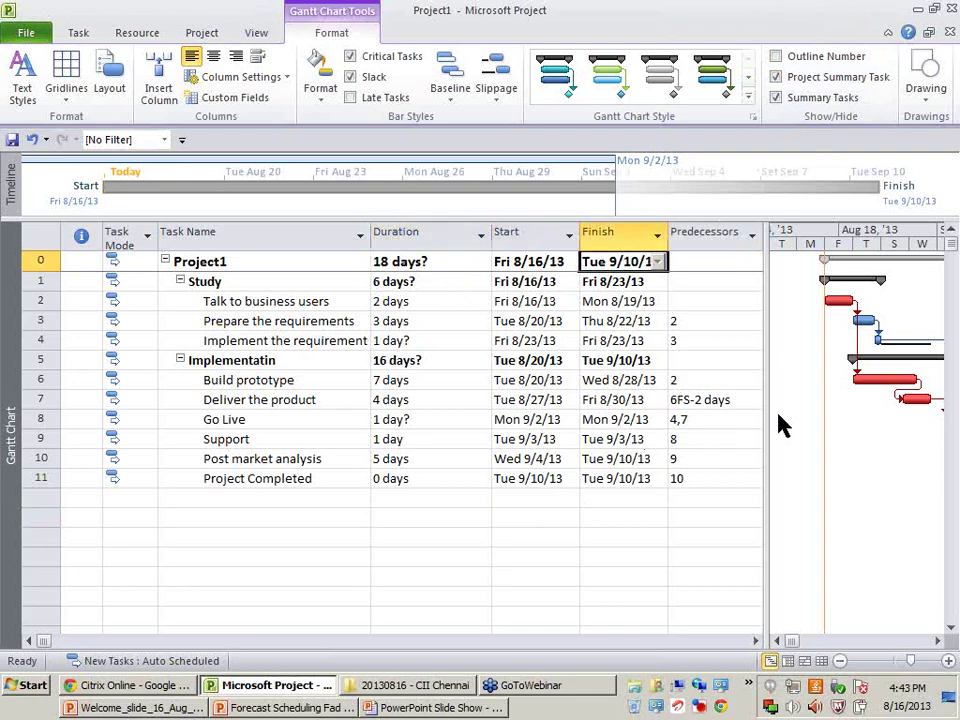
mouse_move(770, 411)
mouse_down()
mouse_move(751, 412)
mouse_move(758, 420)
mouse_up()
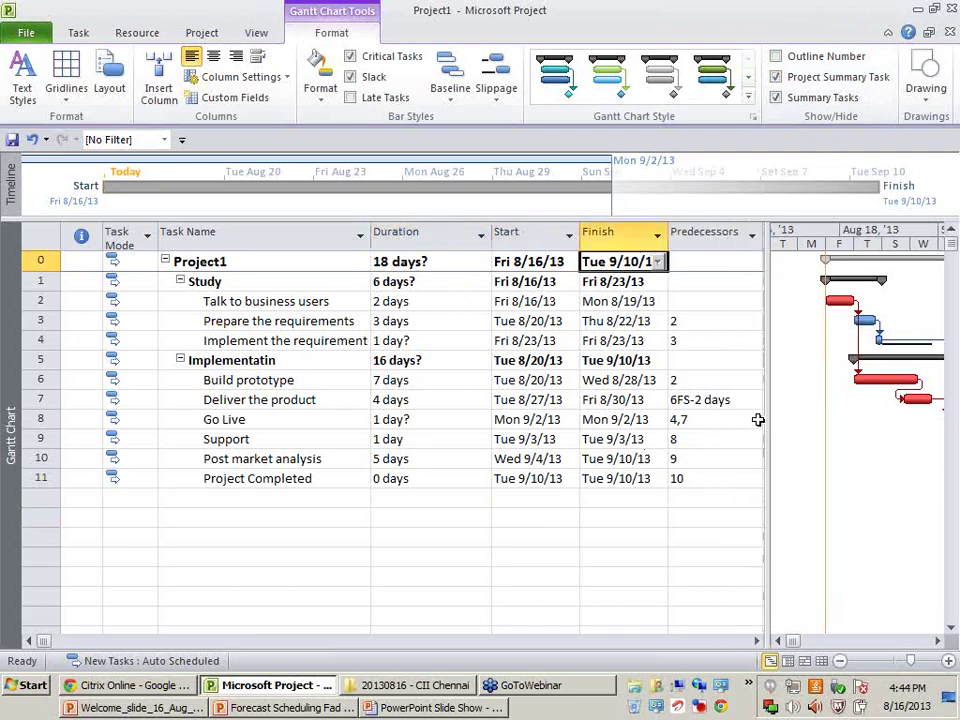
key(Left)
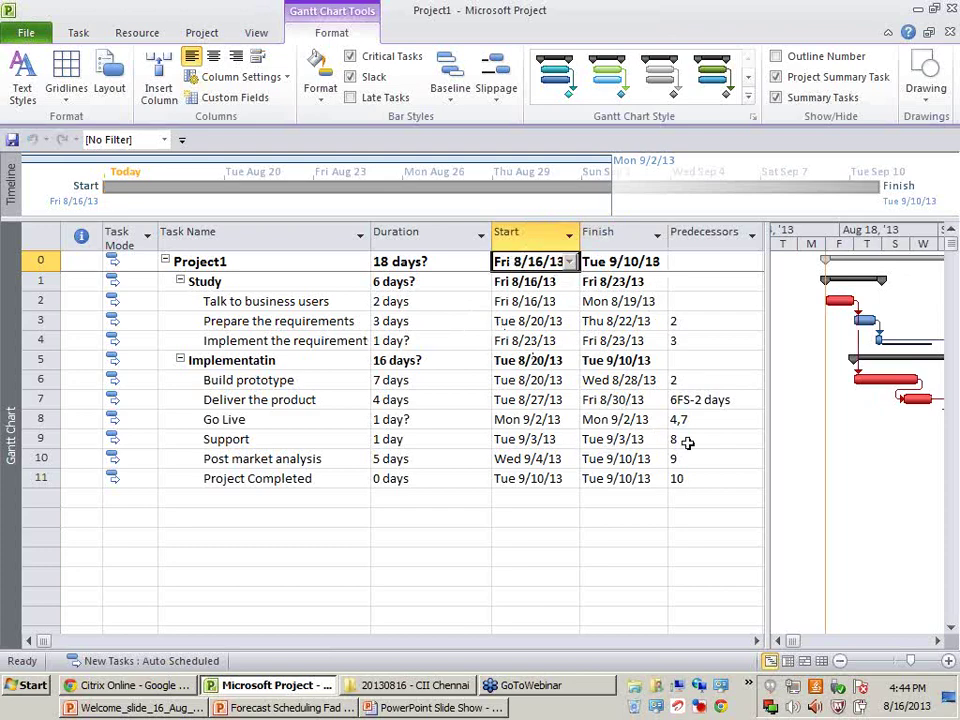
Step: Set the project's start date to Mon 9/2/13 in the project information, and check the rescheduled task start dates
click(208, 35)
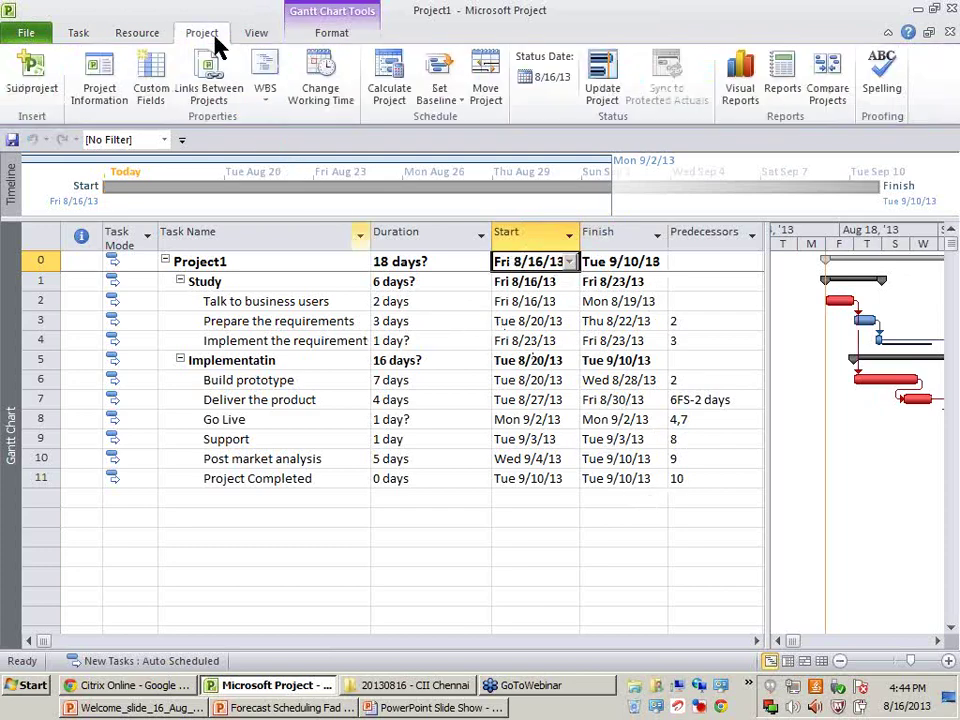
click(113, 78)
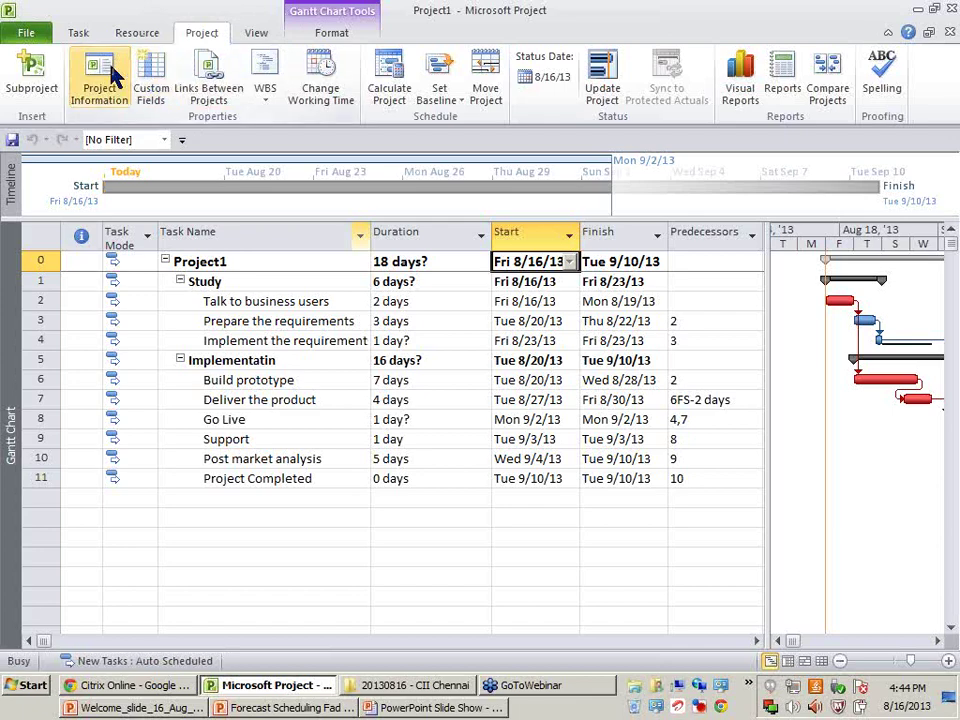
drag(362, 143, 262, 385)
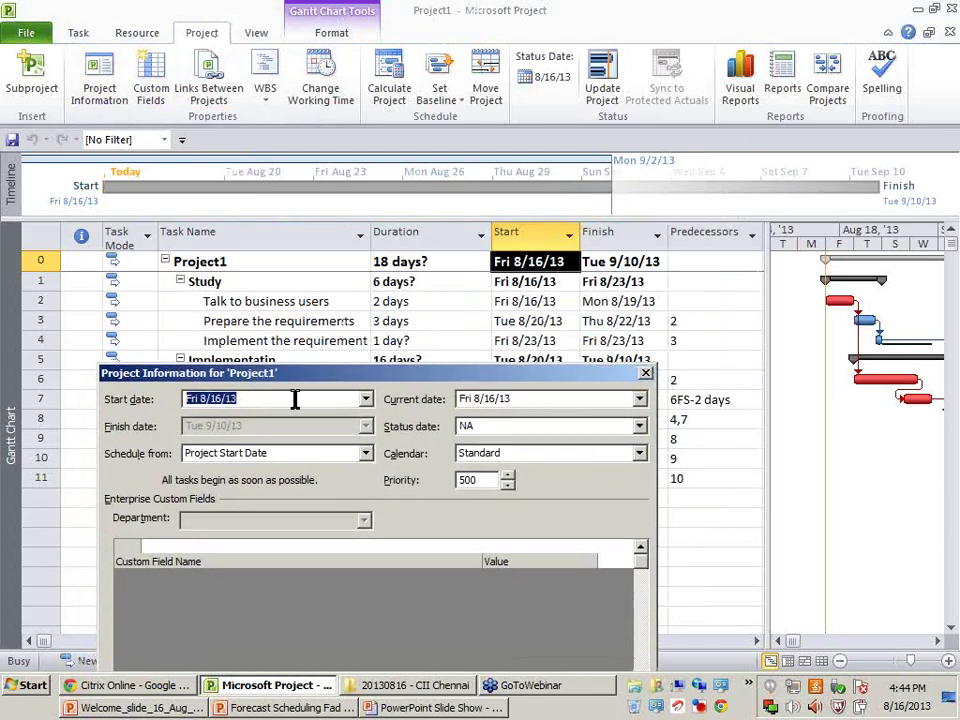
click(366, 400)
click(365, 421)
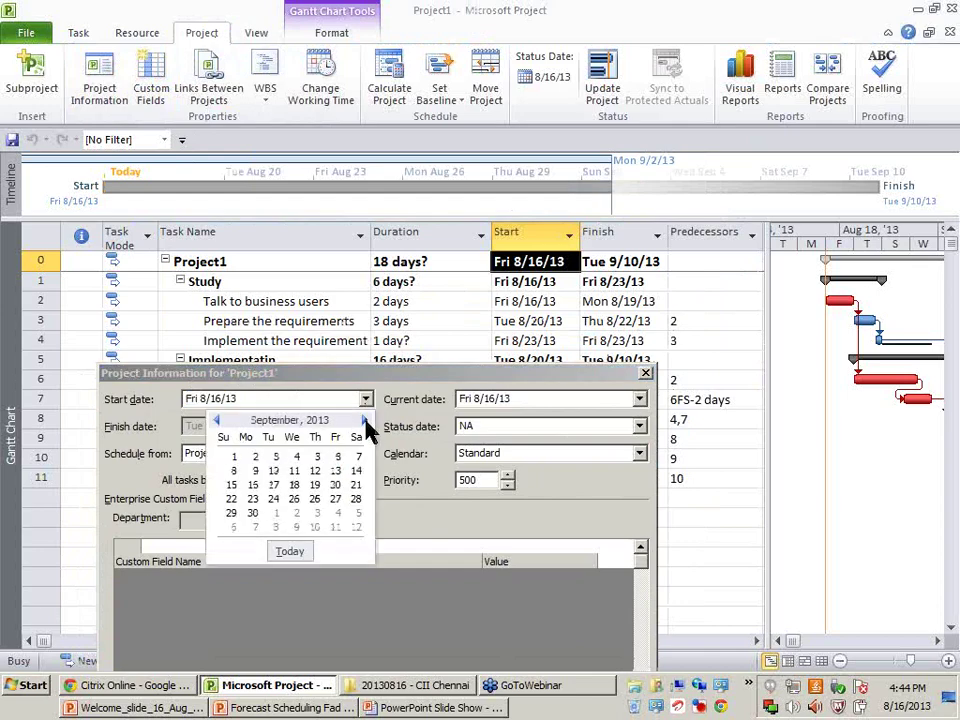
click(255, 456)
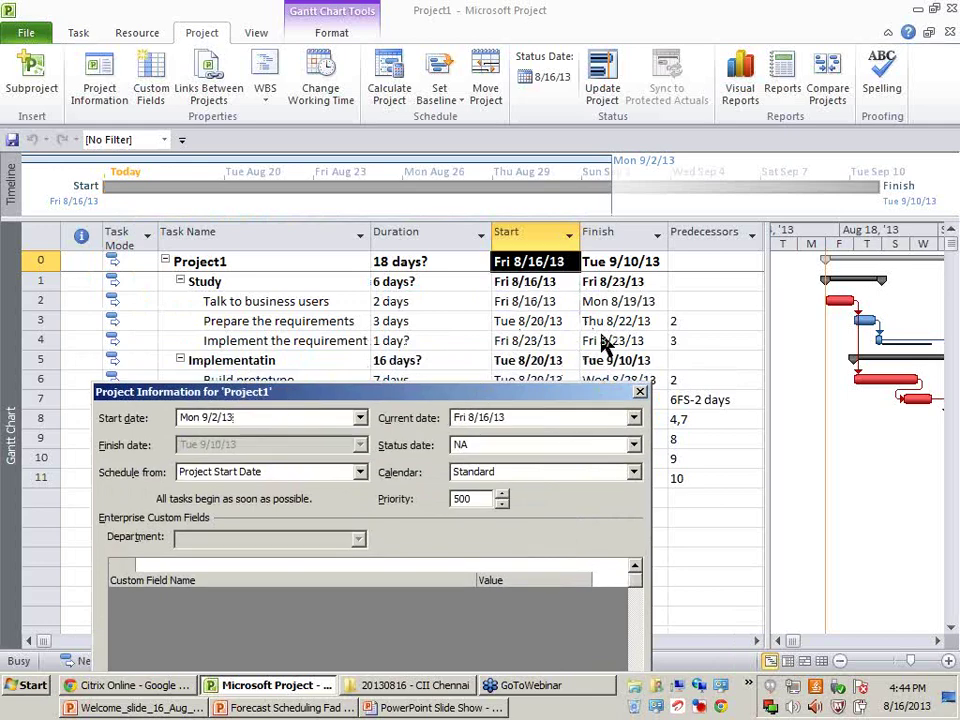
drag(574, 395, 365, 426)
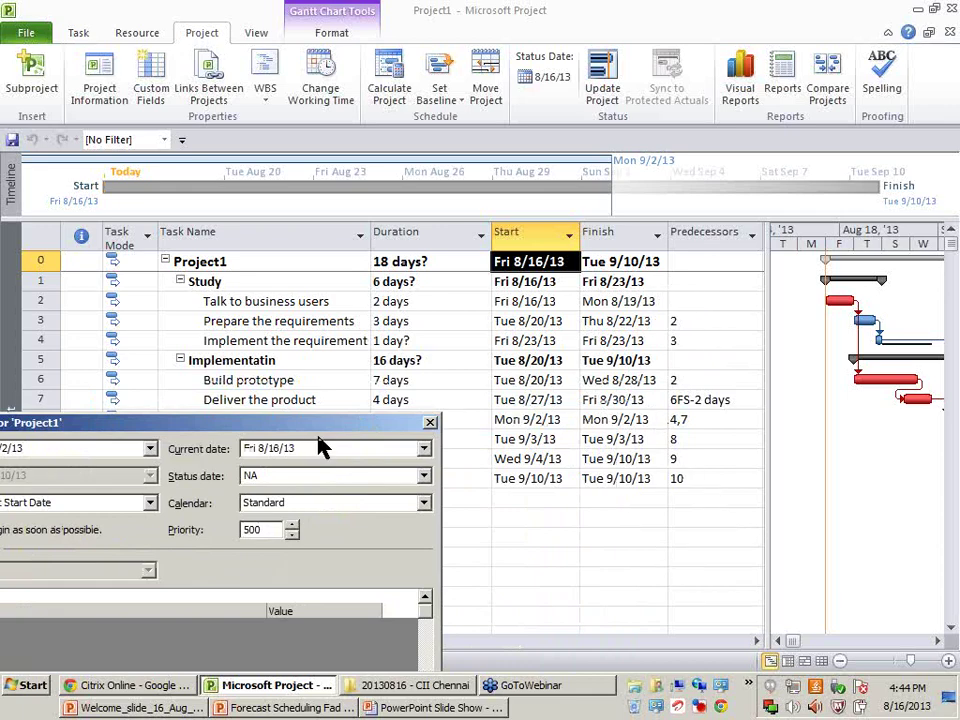
drag(343, 430, 515, 84)
click(489, 439)
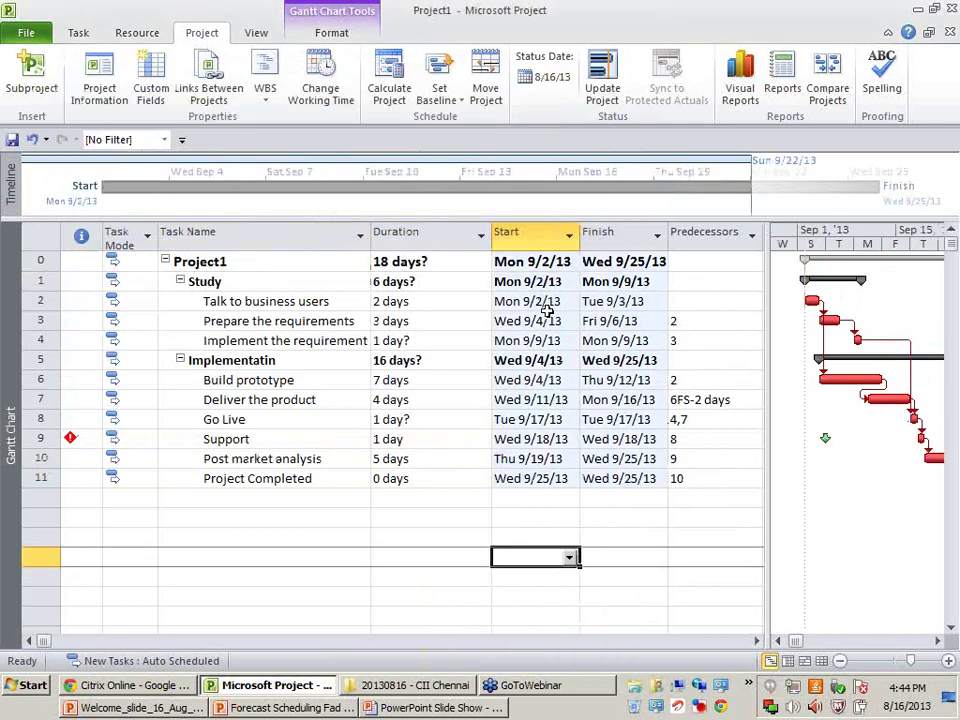
click(537, 299)
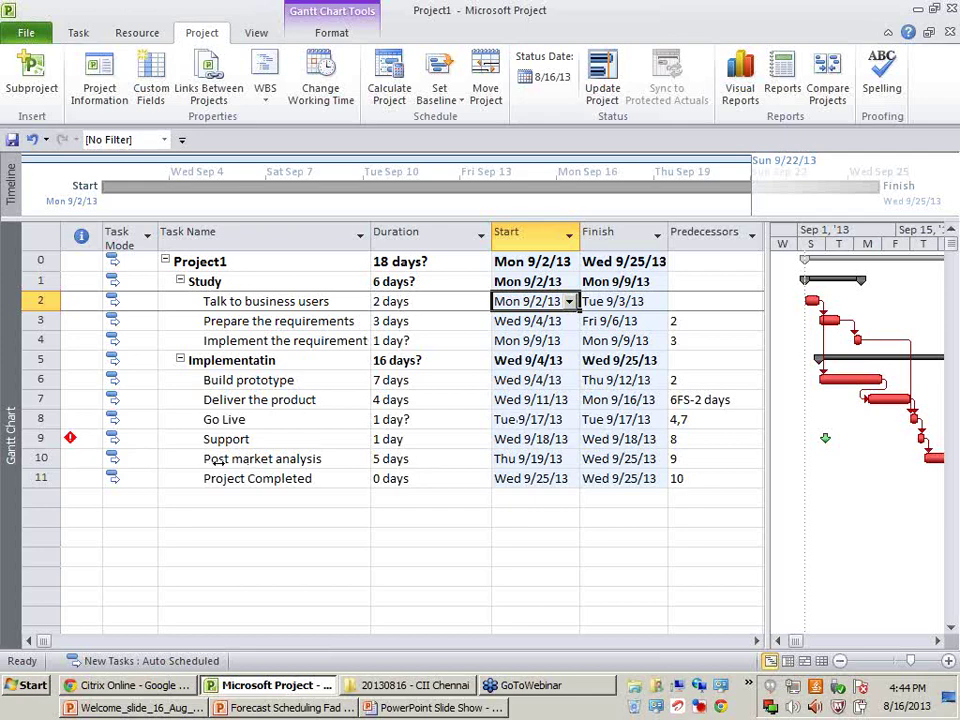
Step: Clear the deadline of the Support task, and move the selection to an empty row
click(69, 437)
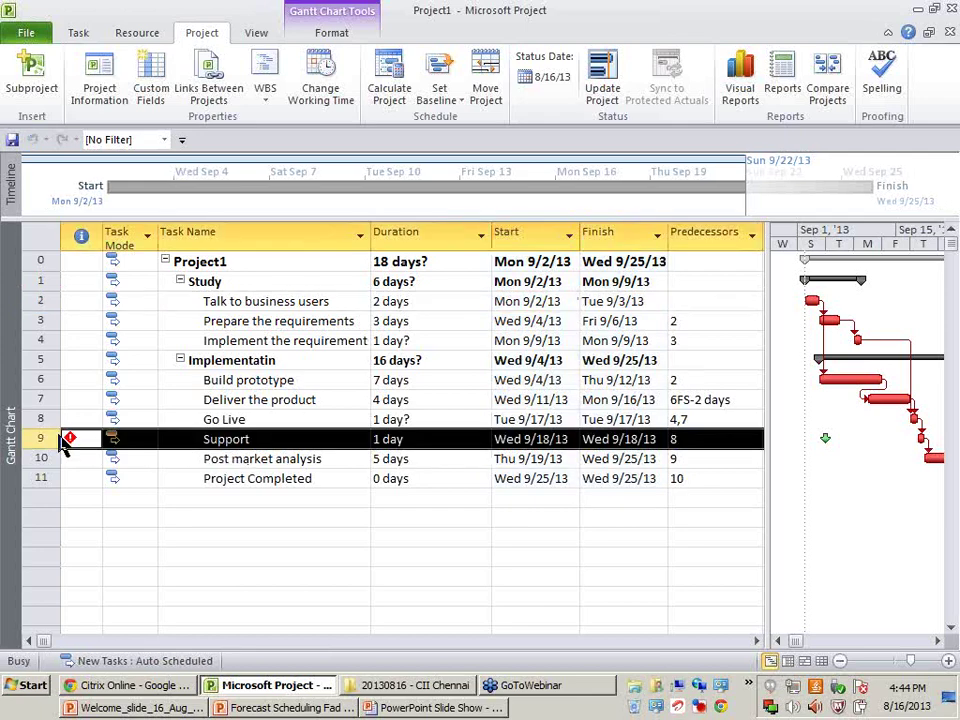
click(421, 260)
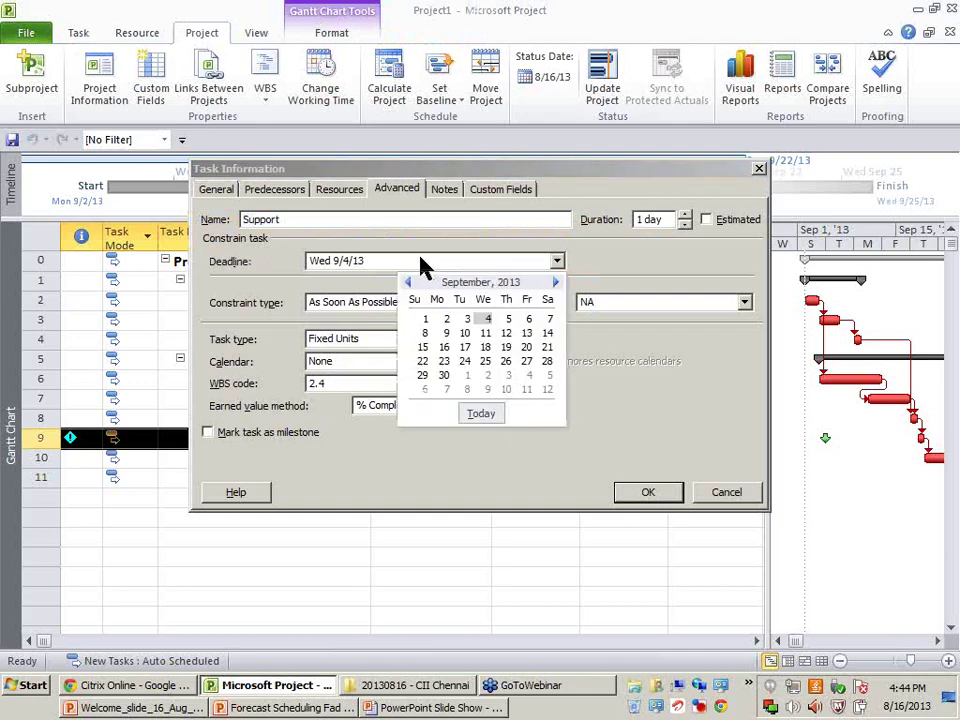
click(372, 260)
key(BackSpace)
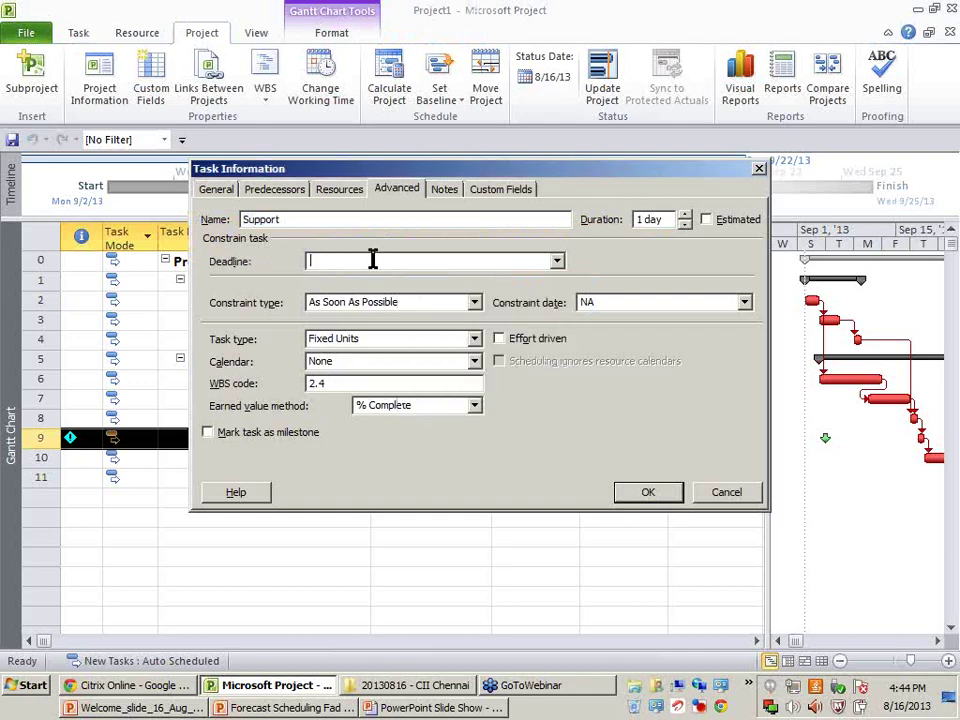
key(Return)
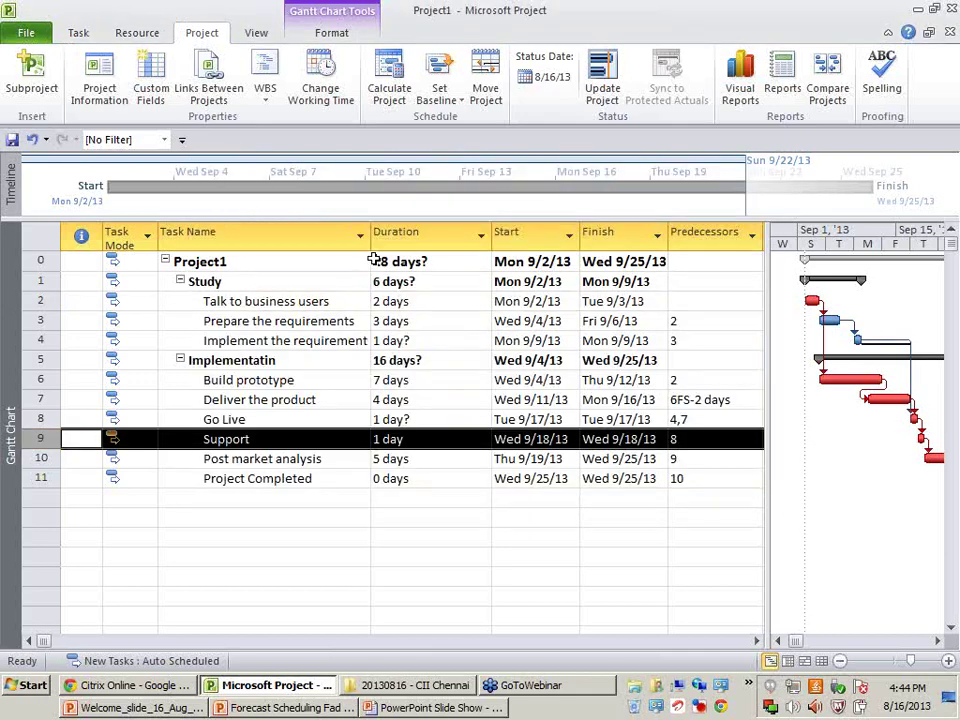
click(332, 551)
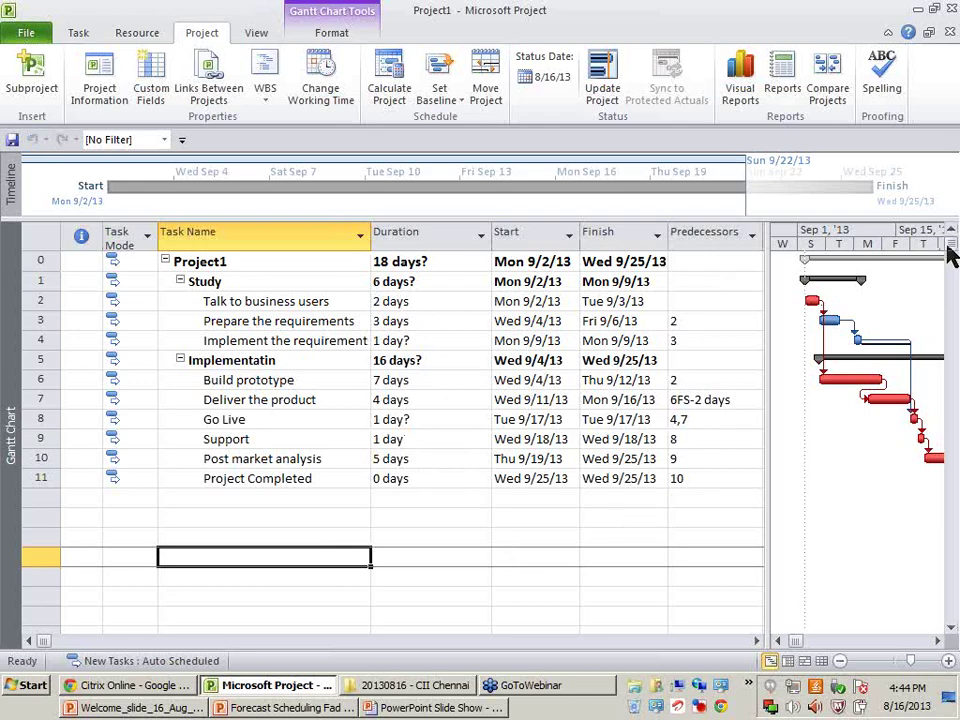
Step: Set the project baseline again, overwriting the one saved on Fri 8/16/13
click(440, 95)
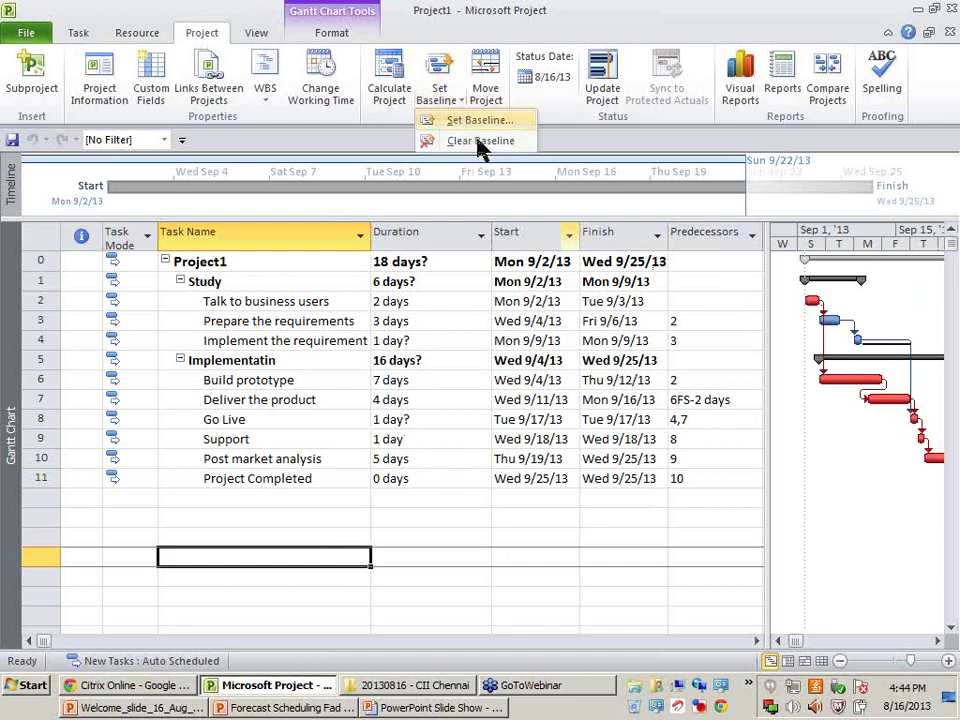
click(478, 120)
click(483, 475)
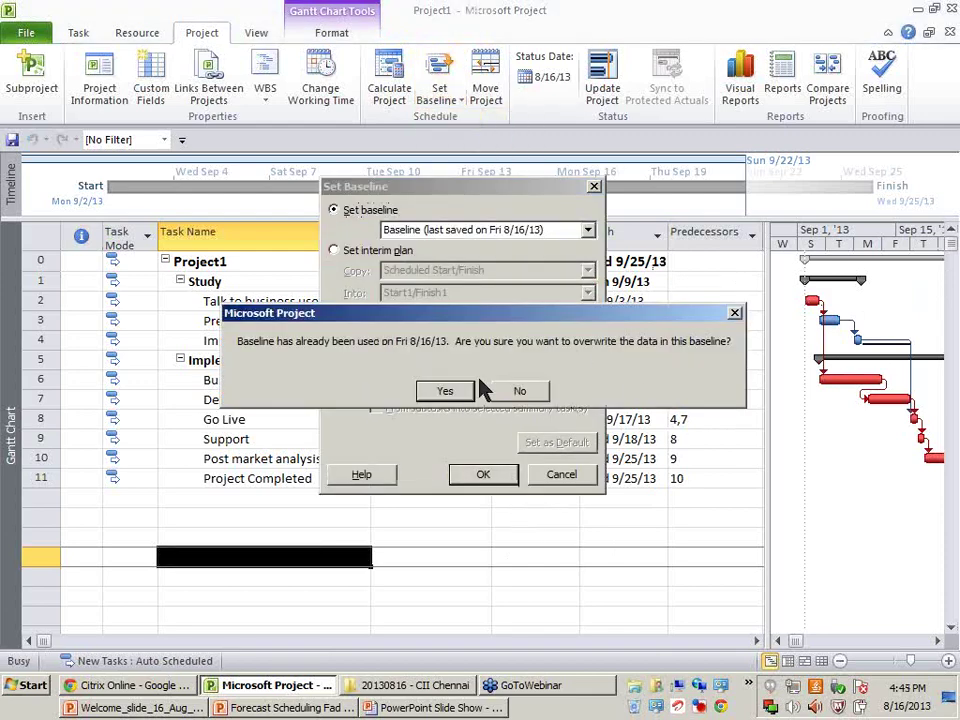
click(452, 390)
click(534, 595)
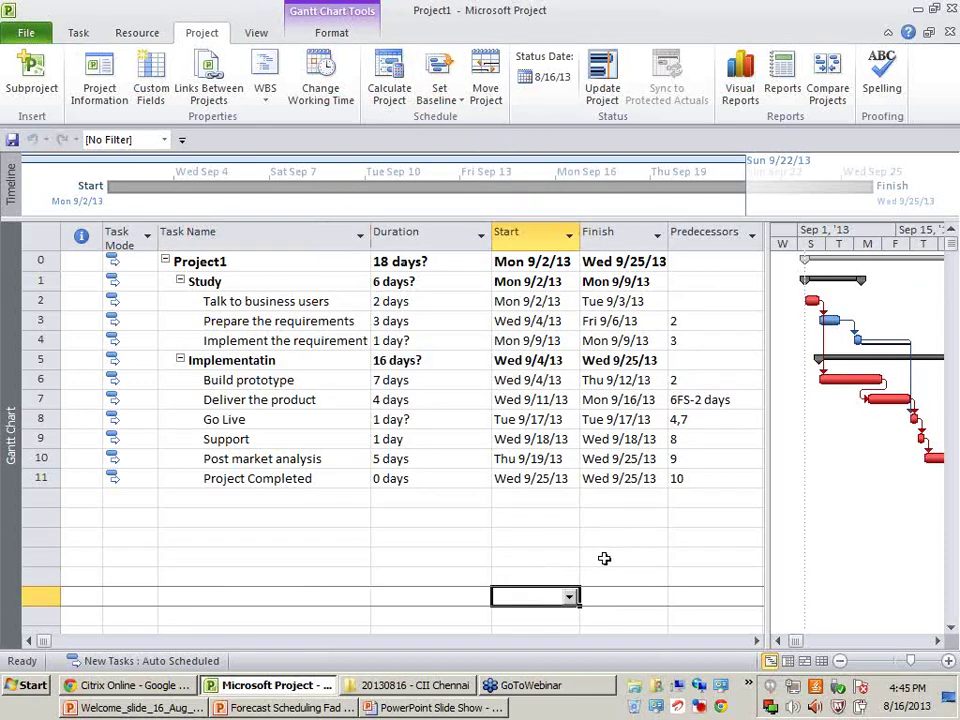
click(940, 257)
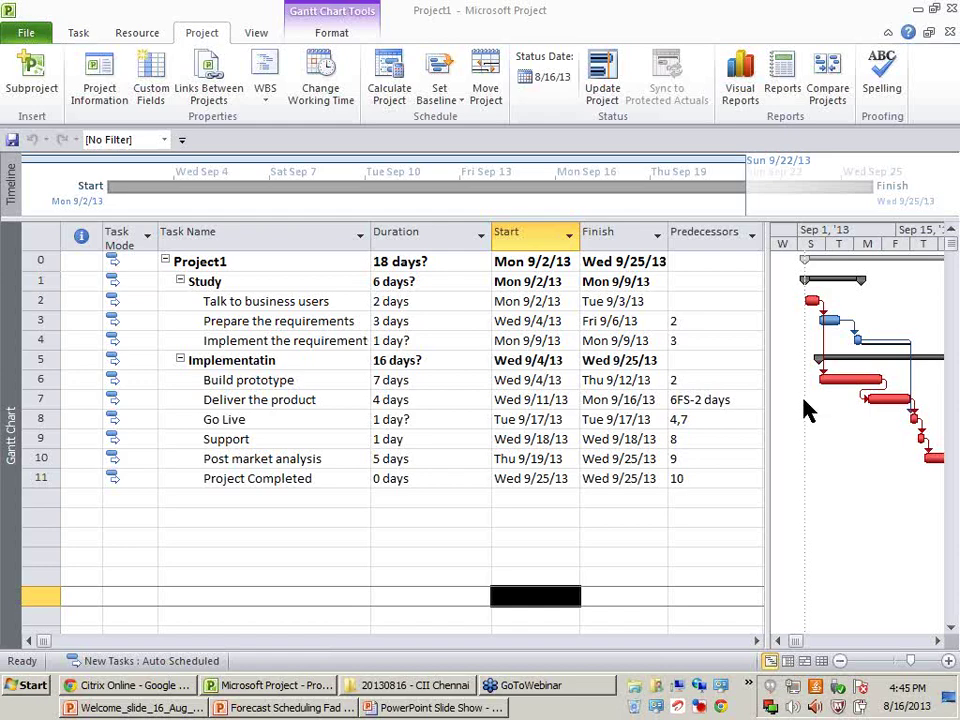
click(40, 324)
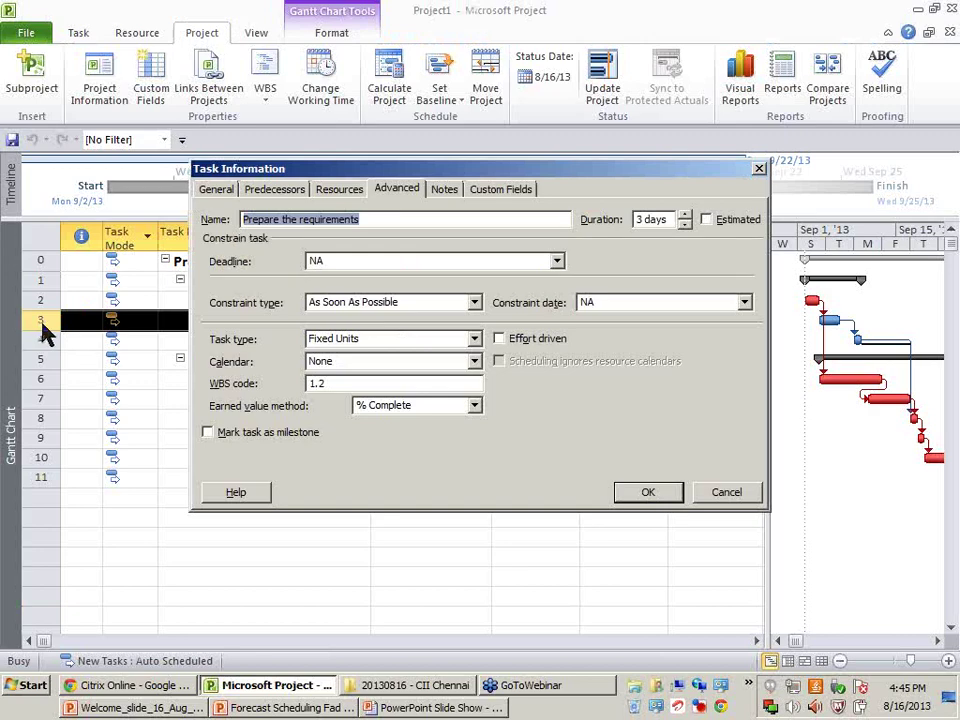
key(Escape)
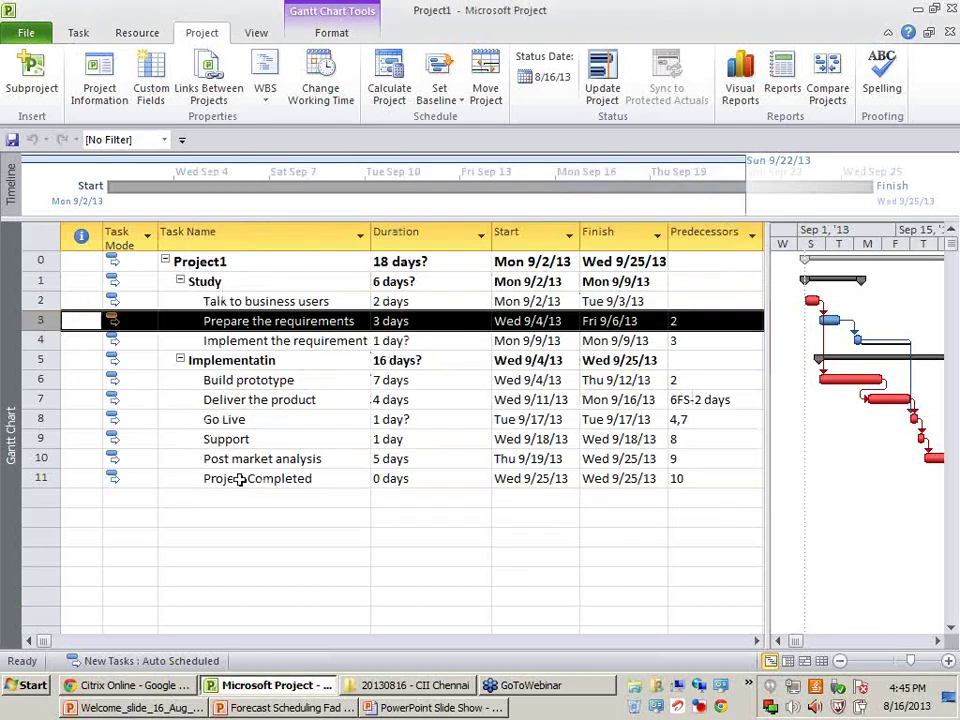
click(286, 514)
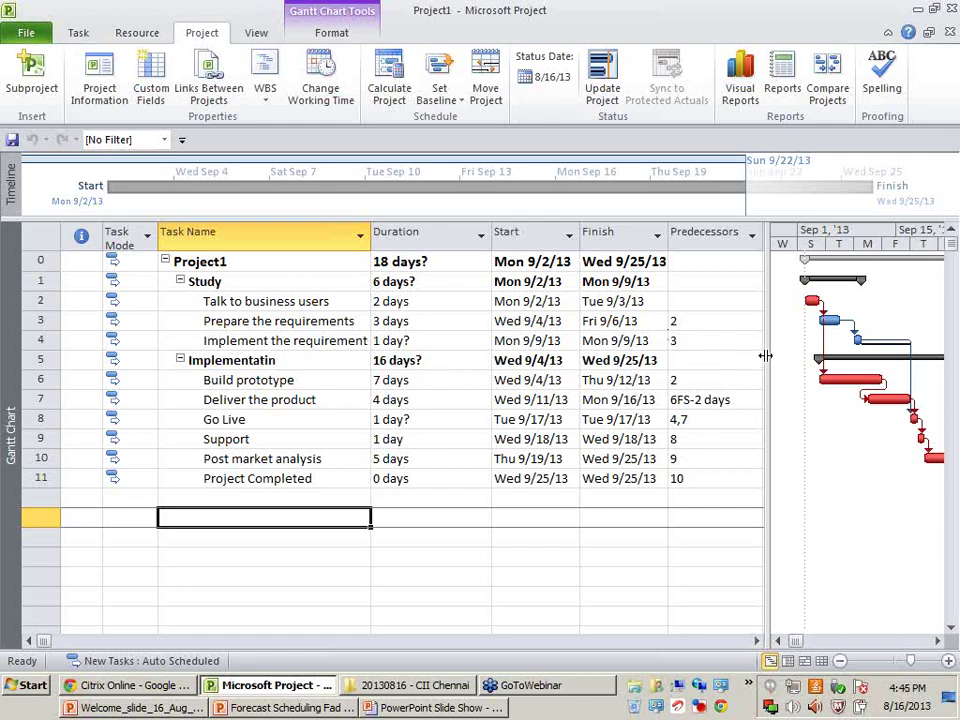
Step: Widen the task table to show resource names, and assign Client, Vendor and Client to the three Study tasks in order
drag(767, 354, 912, 350)
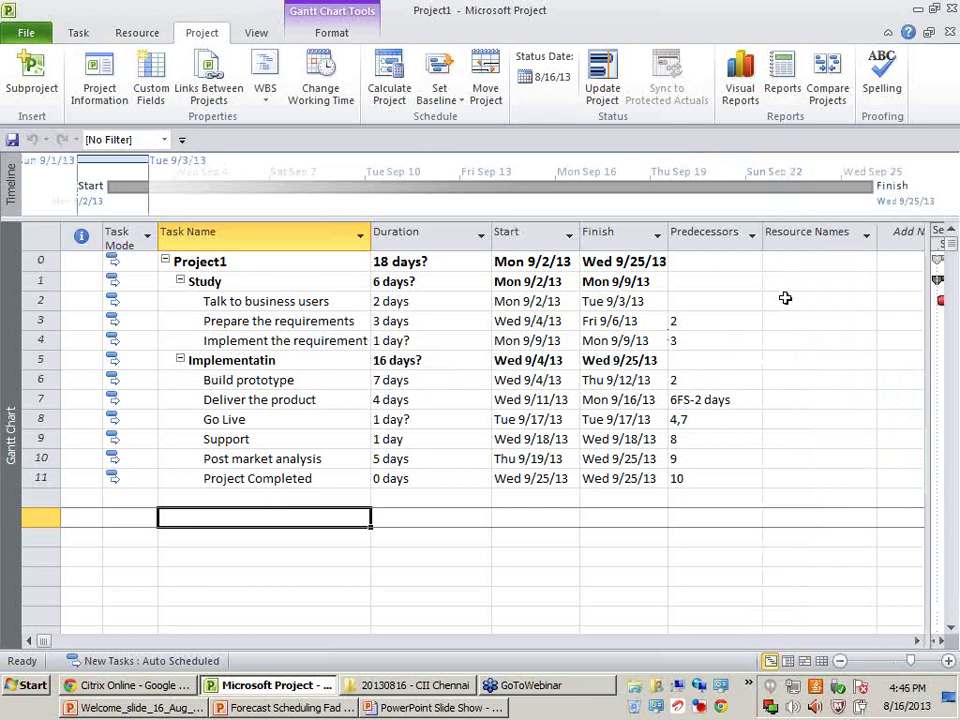
click(836, 298)
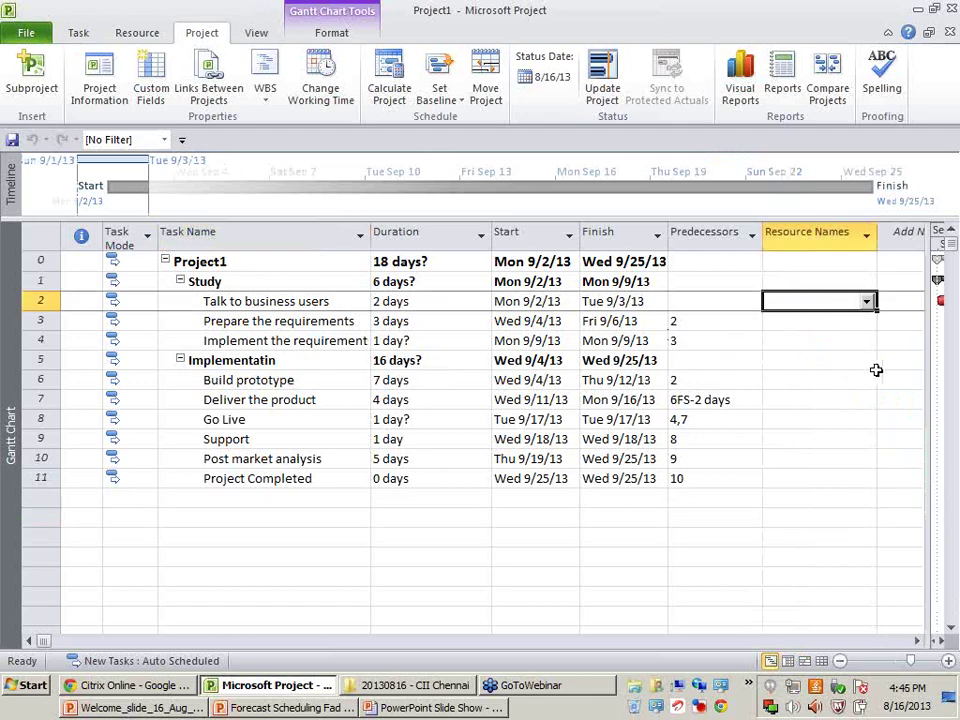
text(Clie)
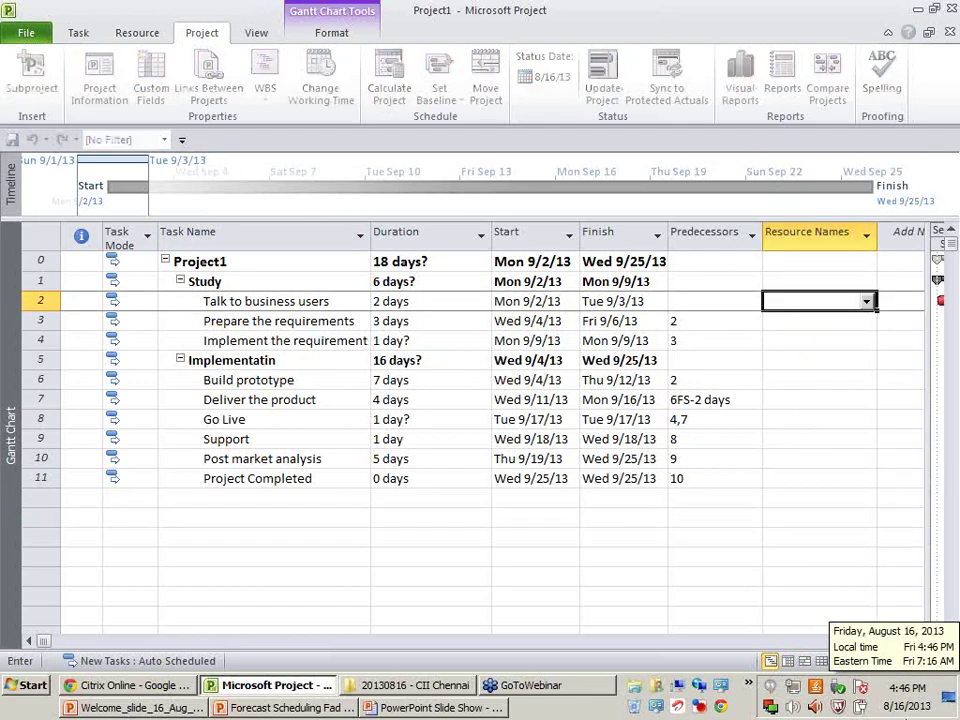
text(nt)
key(Return)
text(Vendor)
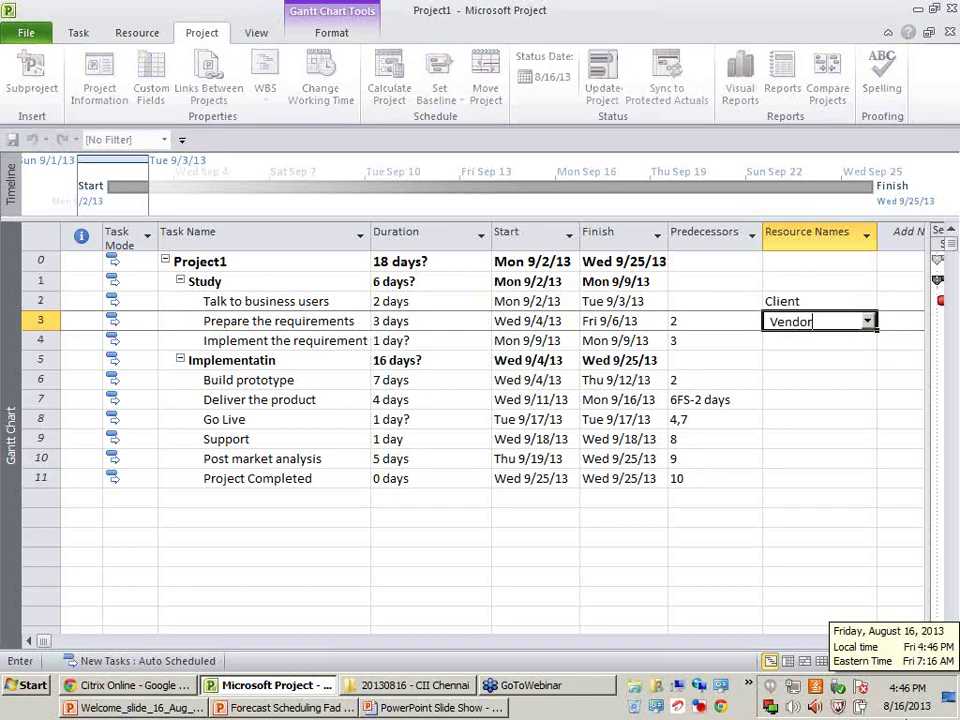
key(Return)
text(Client)
key(Return)
Step: Try Client and a named person as the resource of the Implementatin summary task, removing each assignment again
text(C)
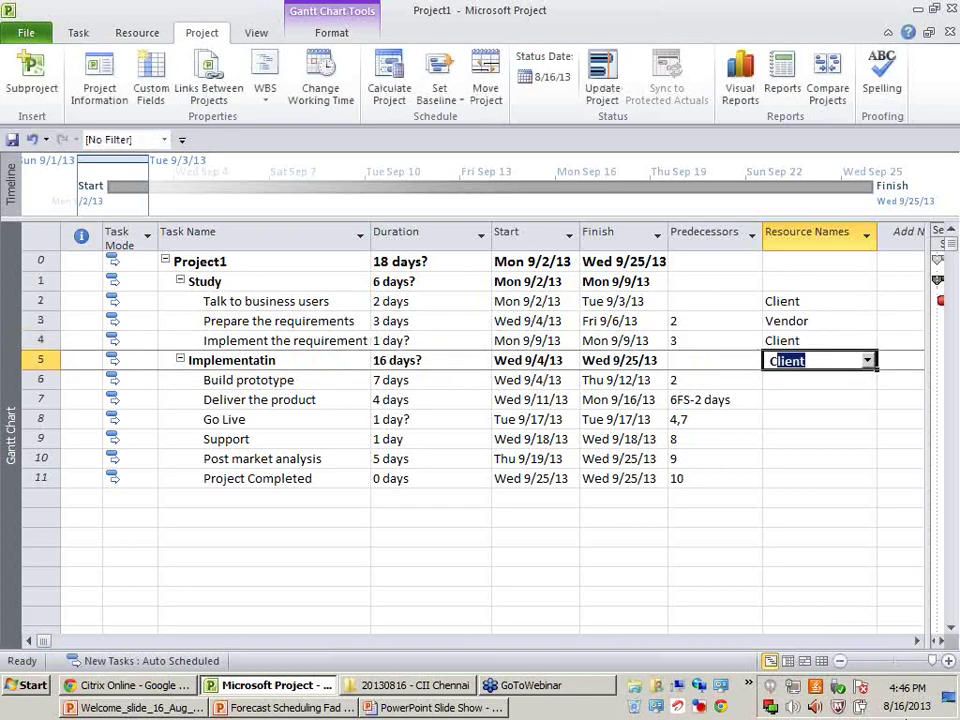
key(Return)
key(Return)
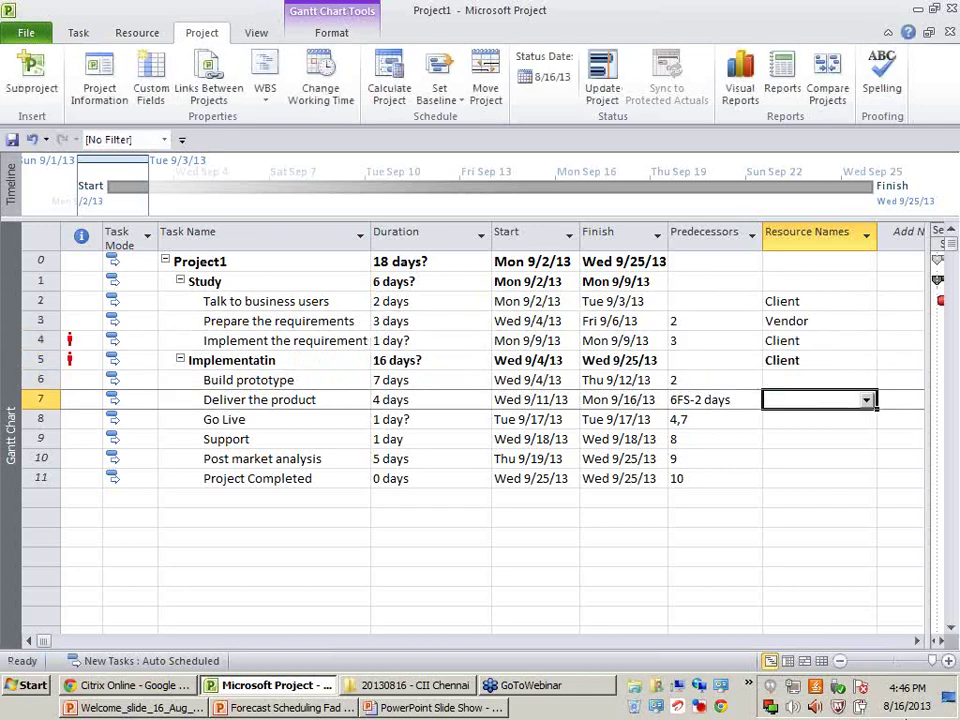
key(Up)
key(Up)
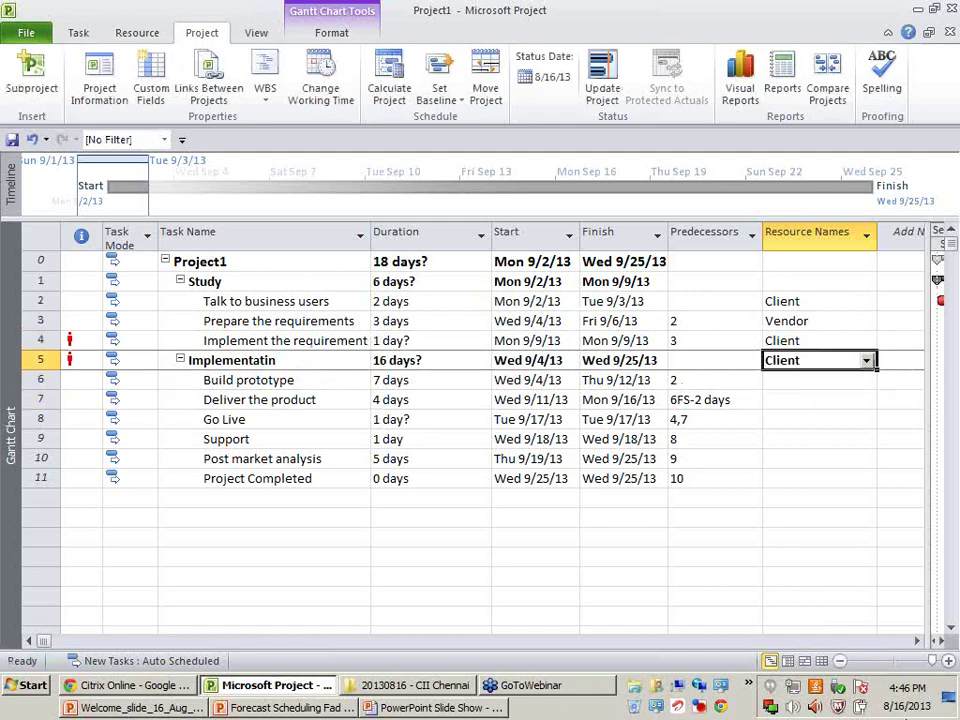
key(Delete)
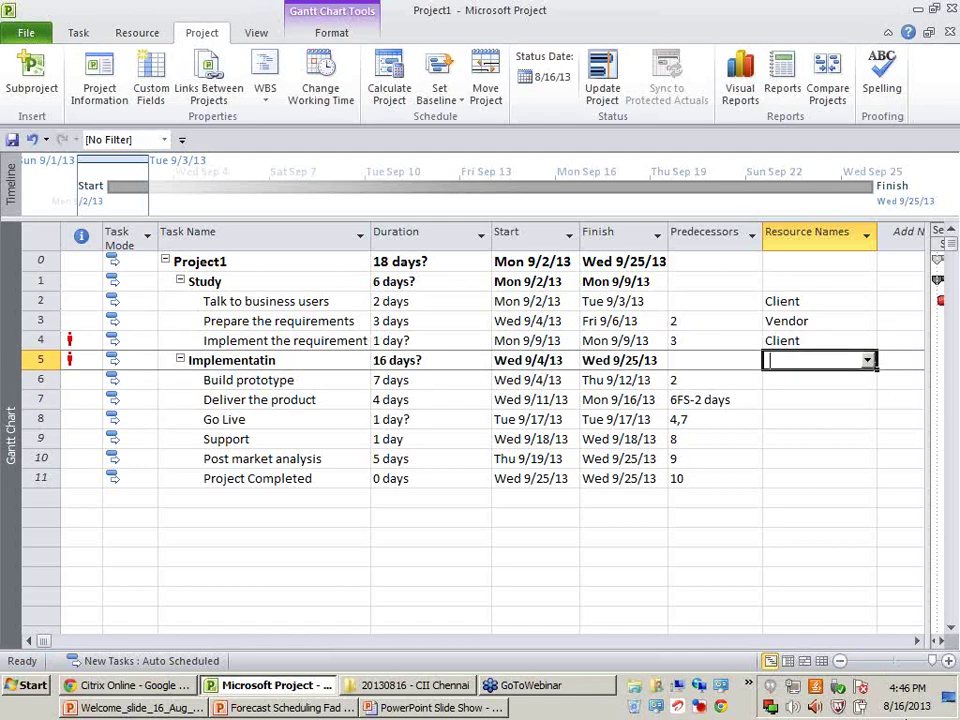
key(Down)
key(Up)
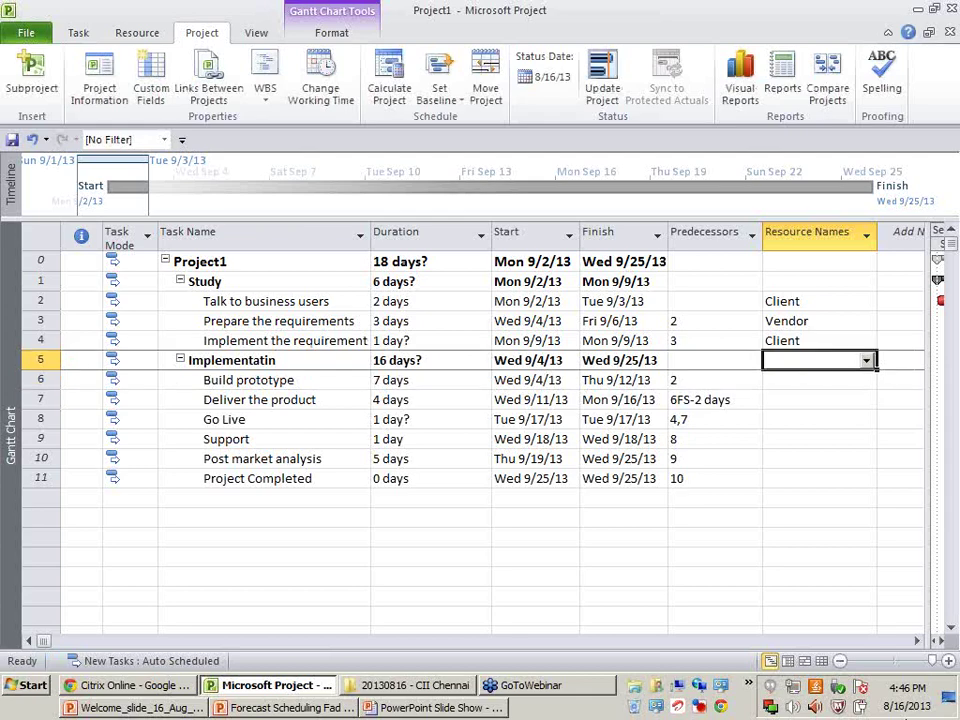
text(Sal)
key(Return)
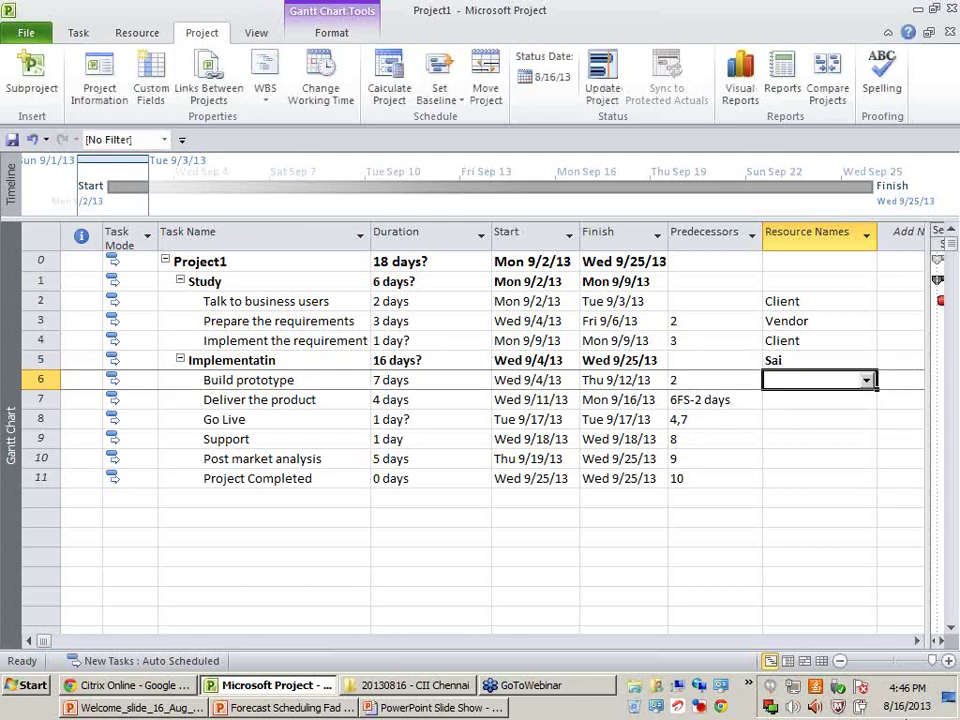
key(ctrl+z)
Step: Assign Manager to Build prototype, PM to Deliver the product and Vendor to Go Live
key(Down)
text(Clien)
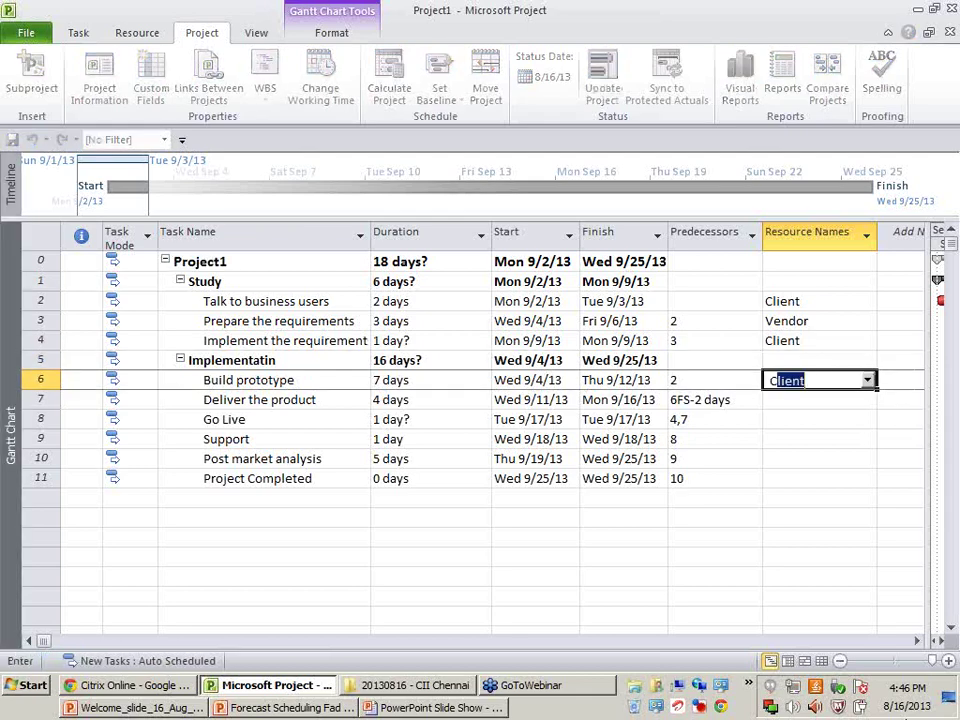
key(Return)
click(812, 380)
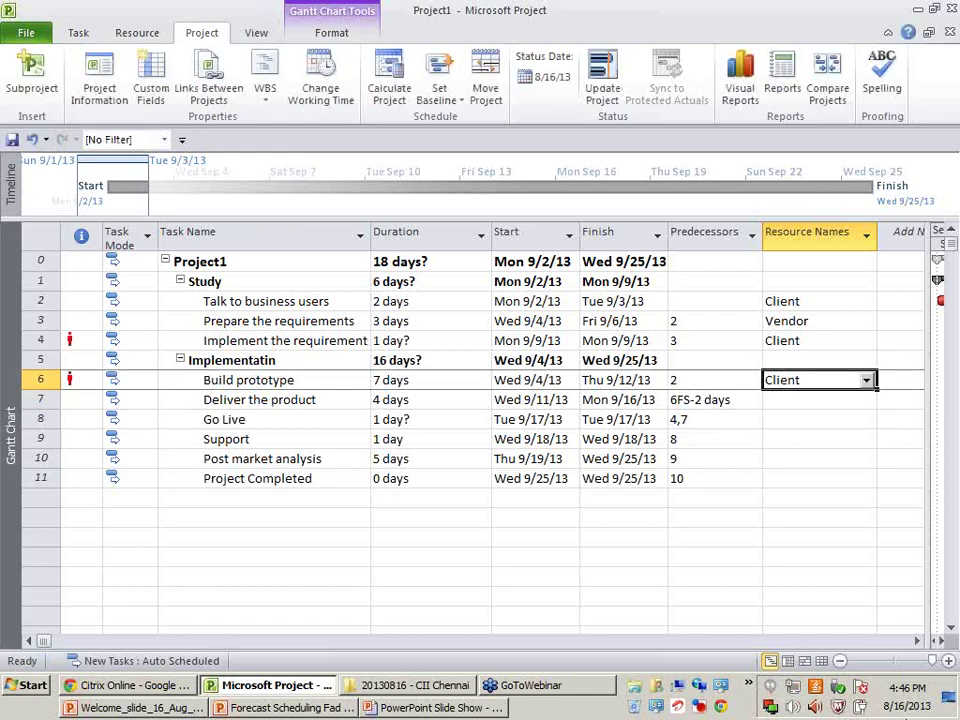
text(CManager)
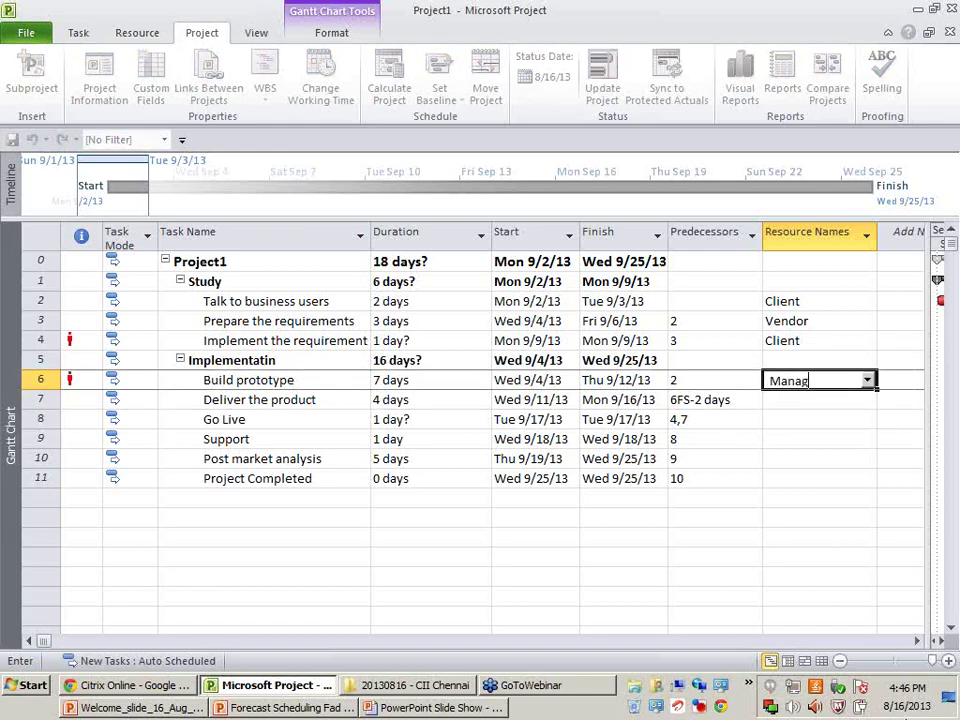
key(Return)
text(PM)
key(Return)
text(Vendor)
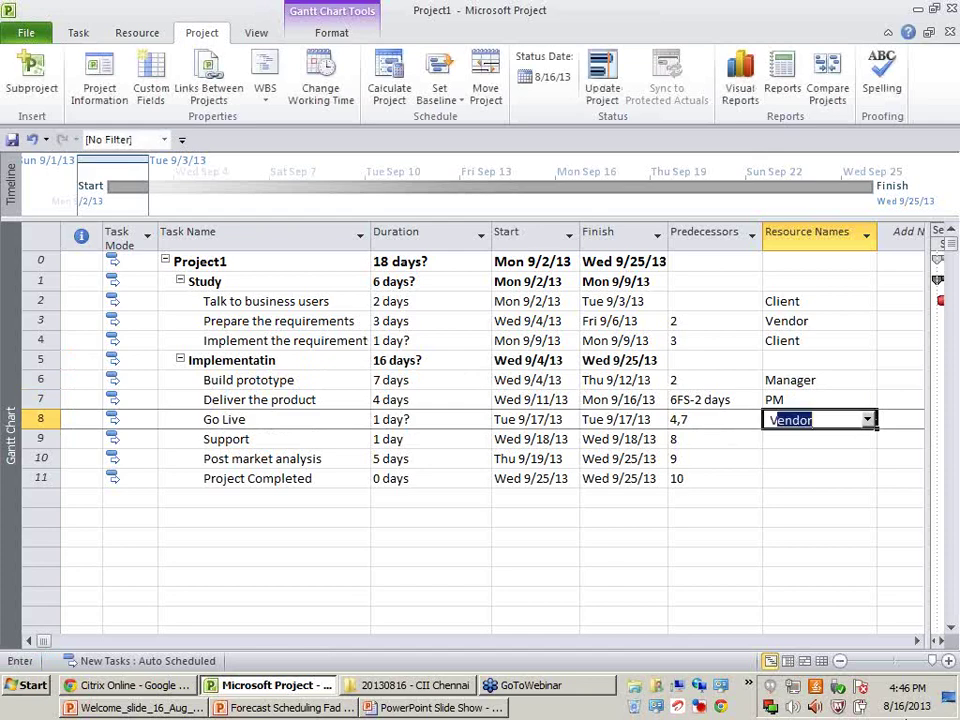
key(Return)
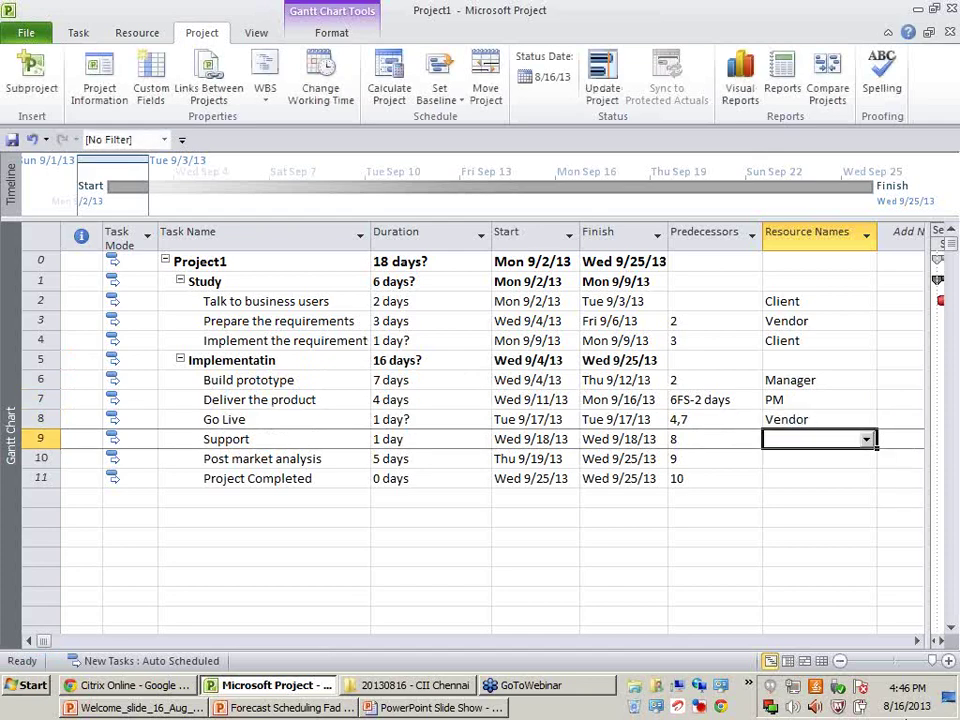
Step: Assign PM to Support, Client to Post market analysis and PM to Project Completed
text(PM)
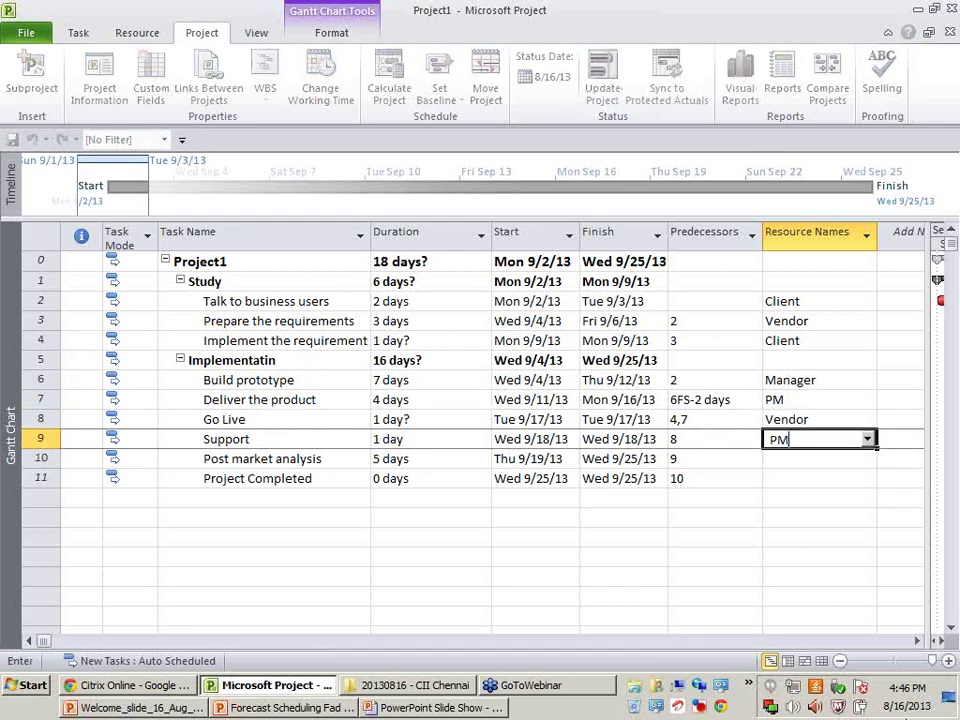
key(Return)
text(Client)
key(Return)
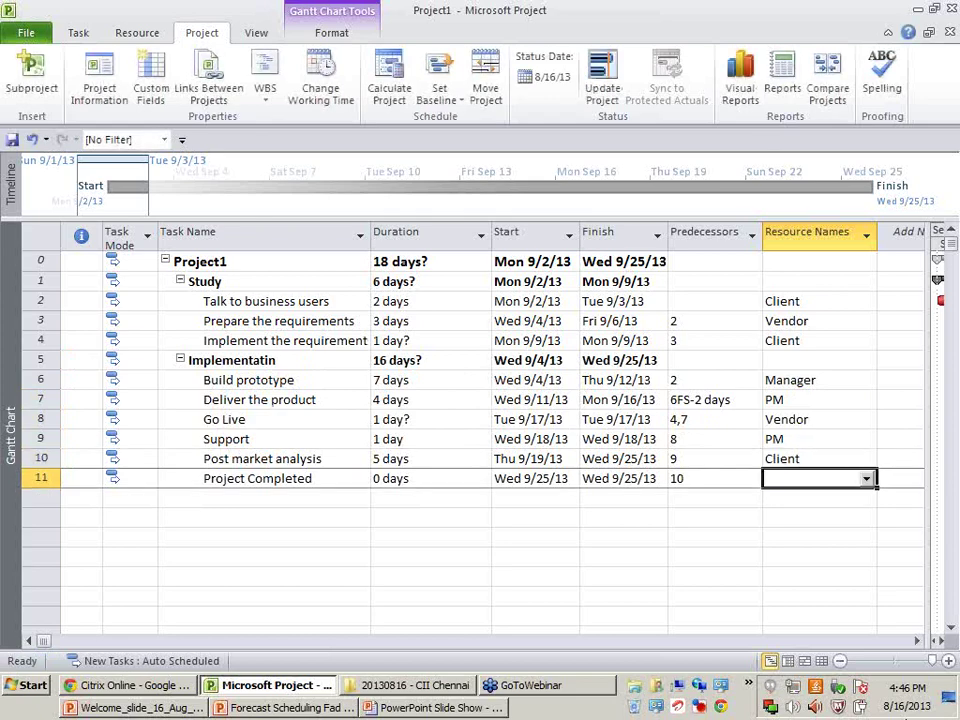
text(PM)
key(Return)
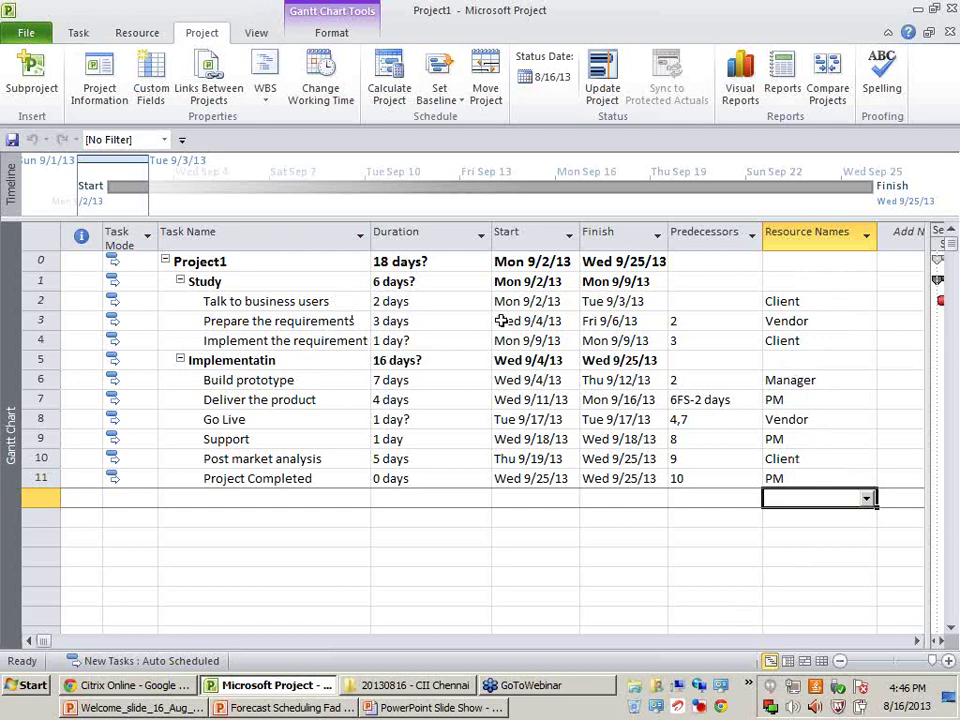
Step: Filter the task table by resource name to show only Client's tasks, and narrow the table to reveal more of the Gantt chart
click(865, 238)
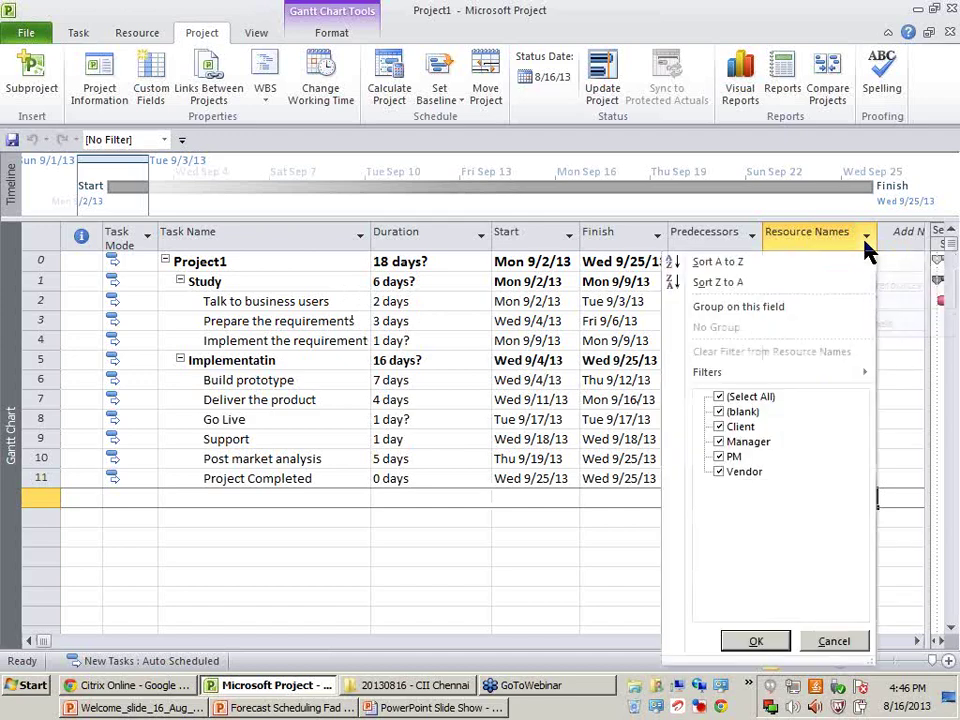
click(719, 397)
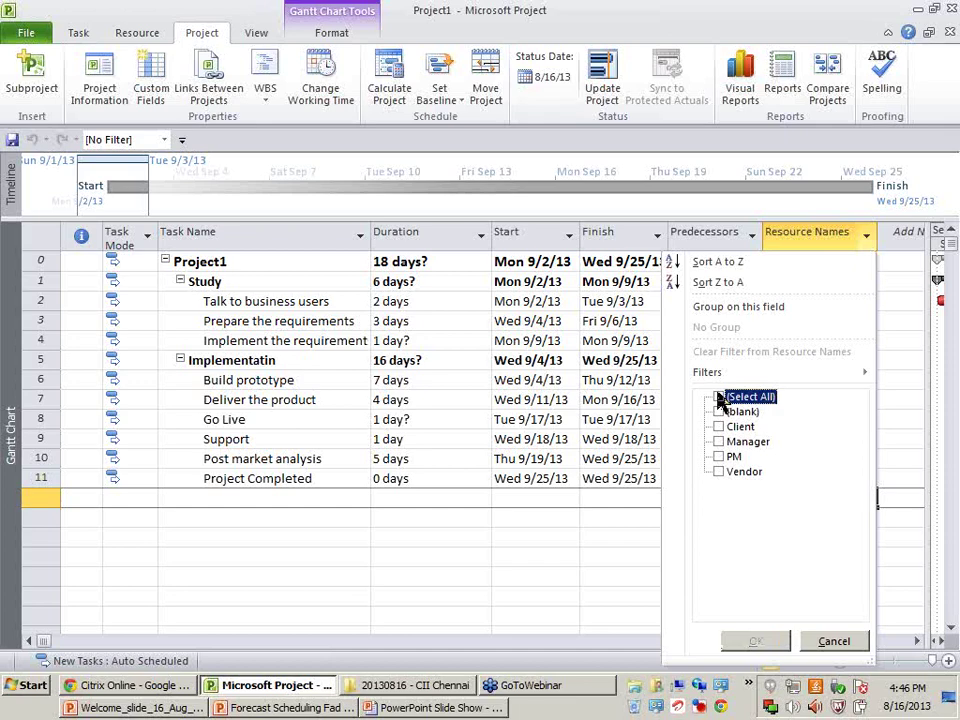
click(719, 427)
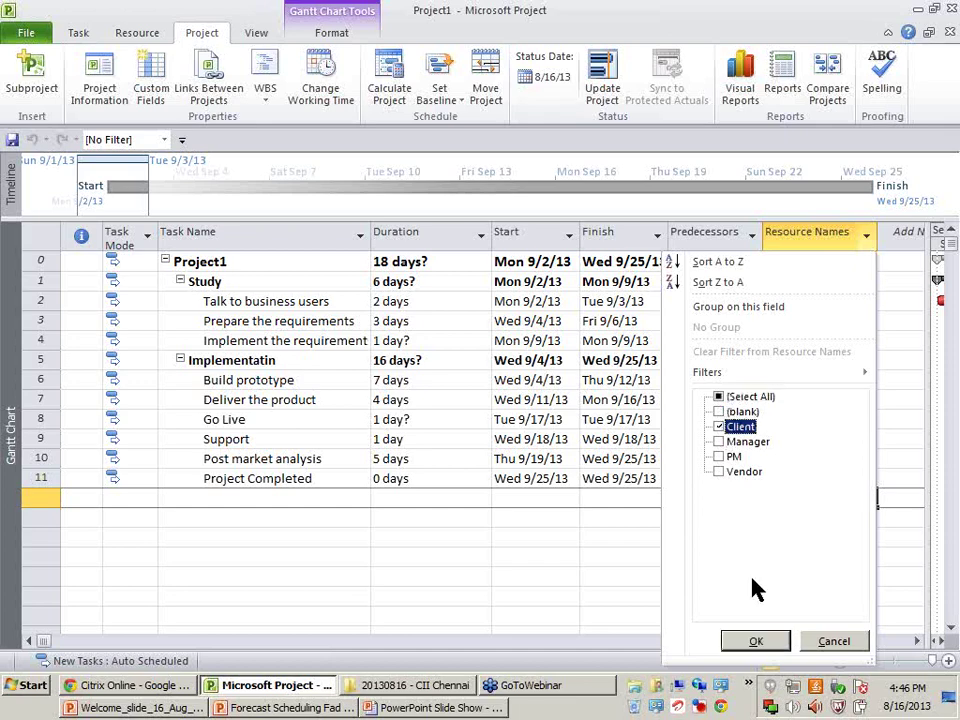
click(757, 641)
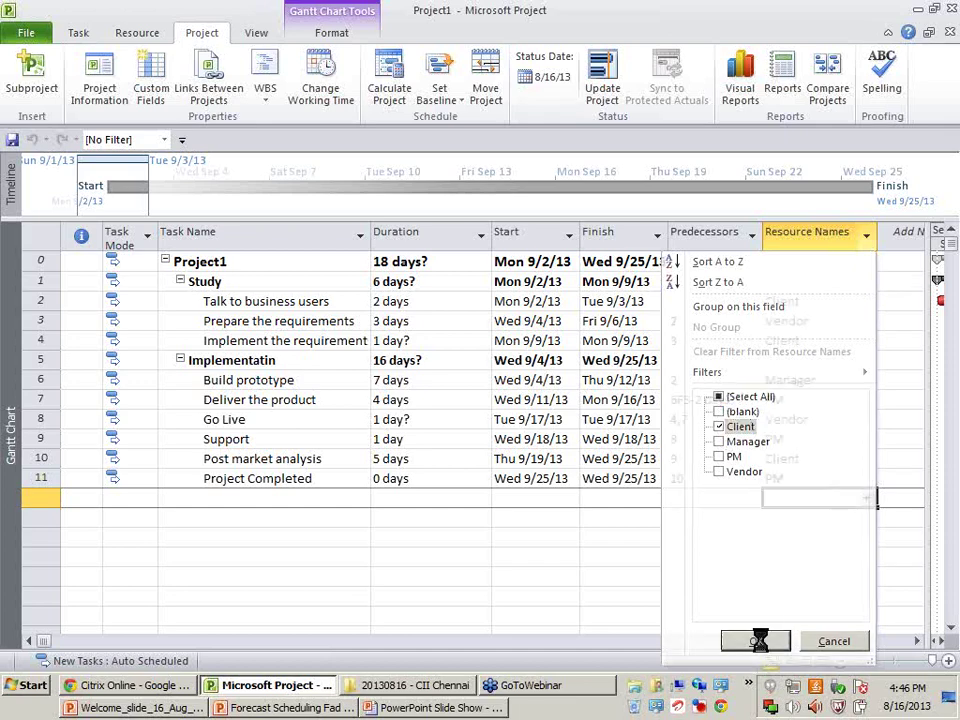
click(707, 598)
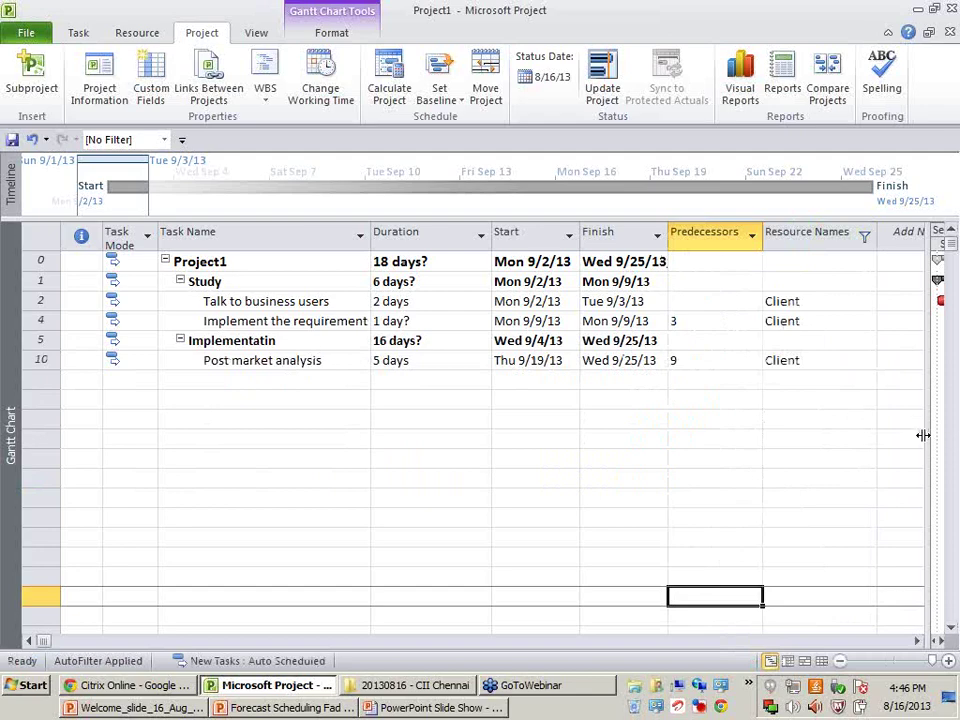
drag(923, 435, 726, 431)
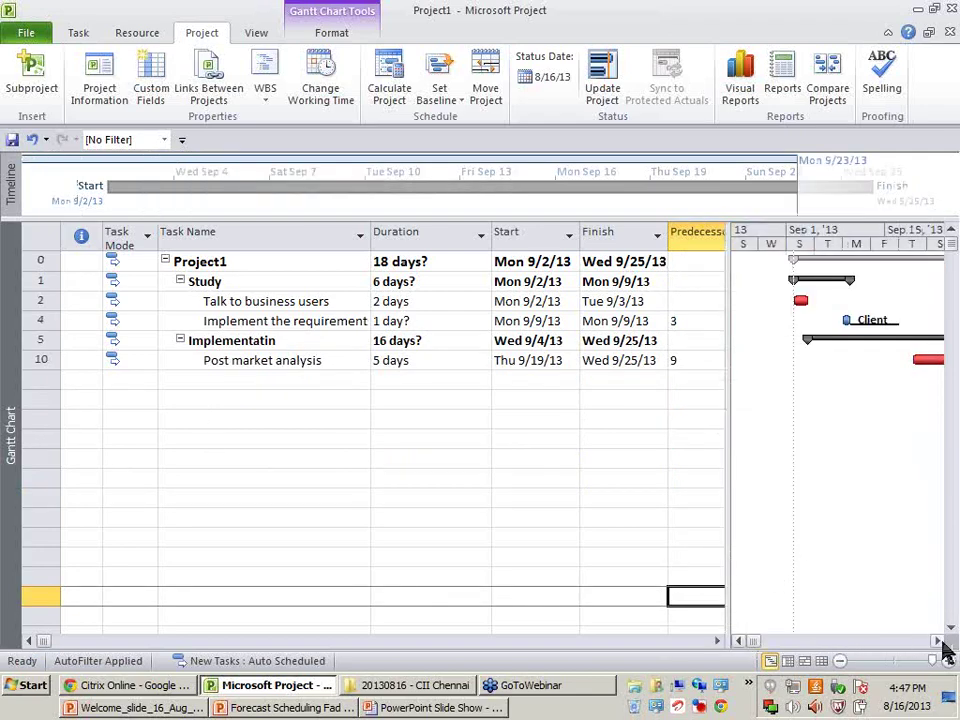
drag(726, 510, 672, 510)
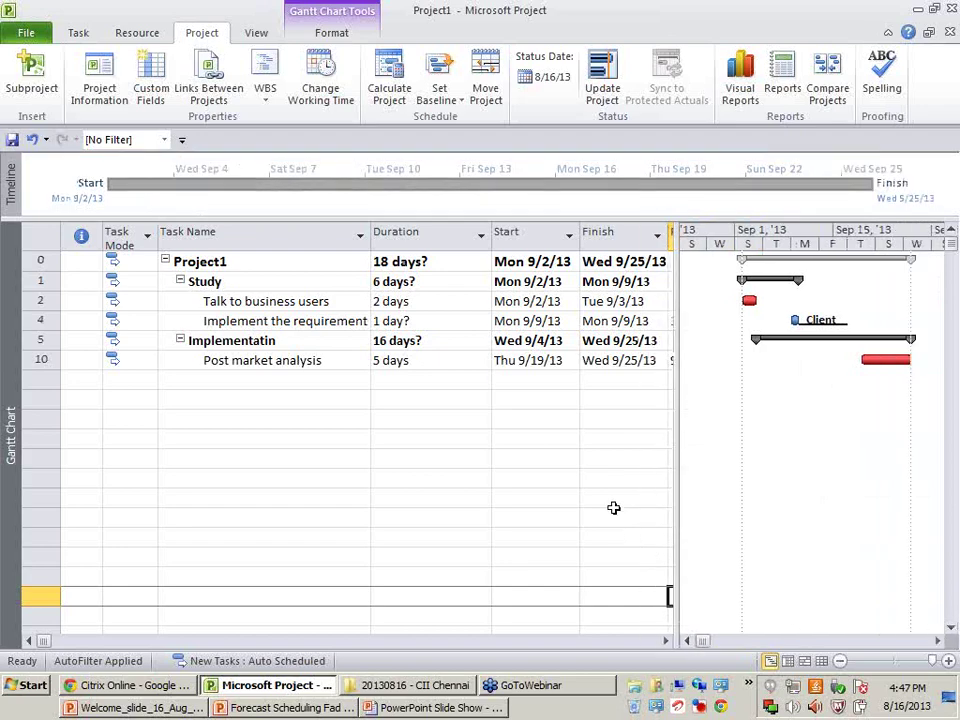
Step: Start a picture copy of the filtered plan, using a custom timescale that begins on Mon 9/2/13
click(96, 70)
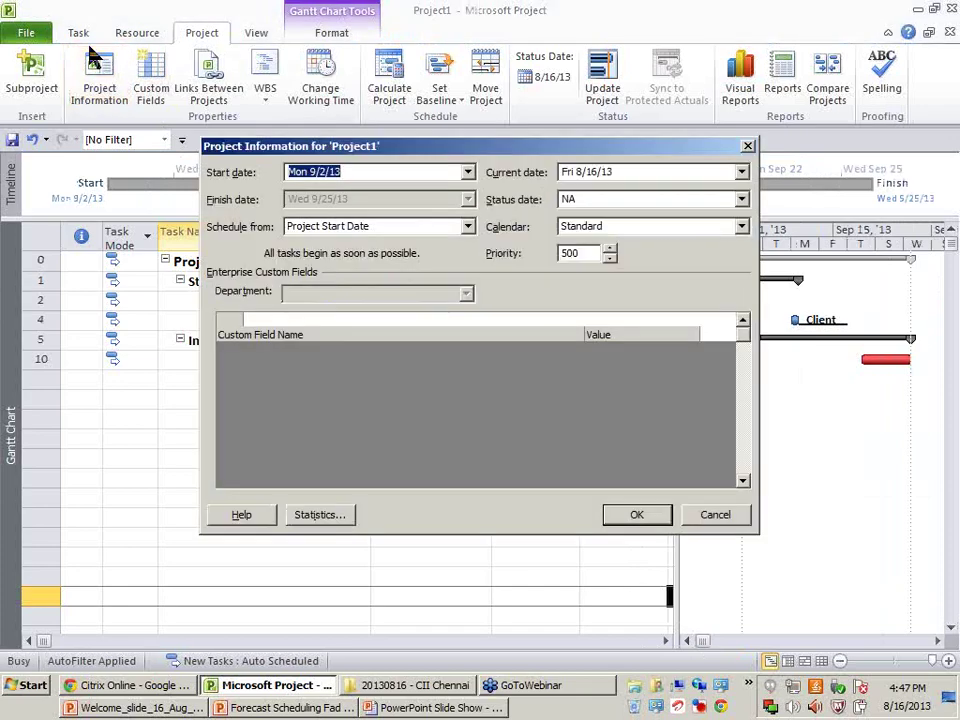
key(Escape)
click(80, 32)
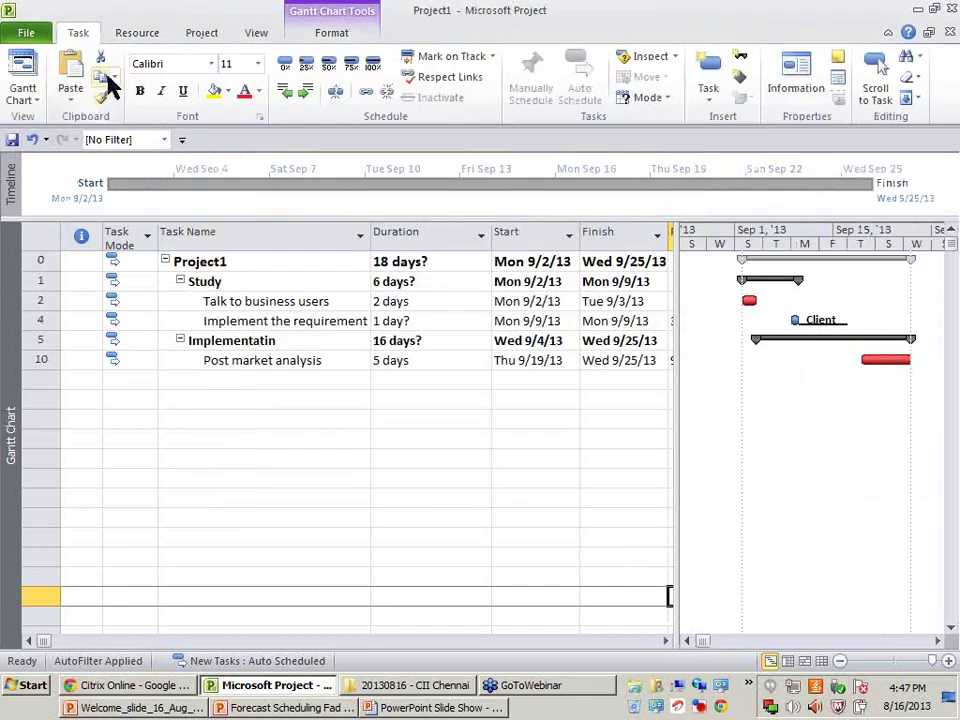
click(112, 78)
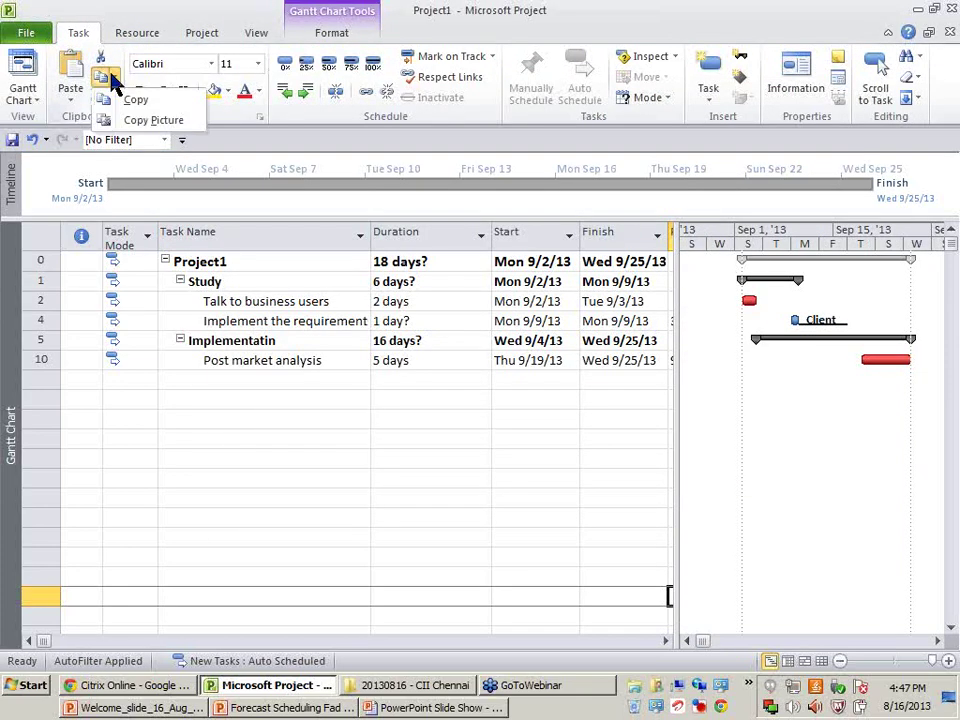
click(150, 120)
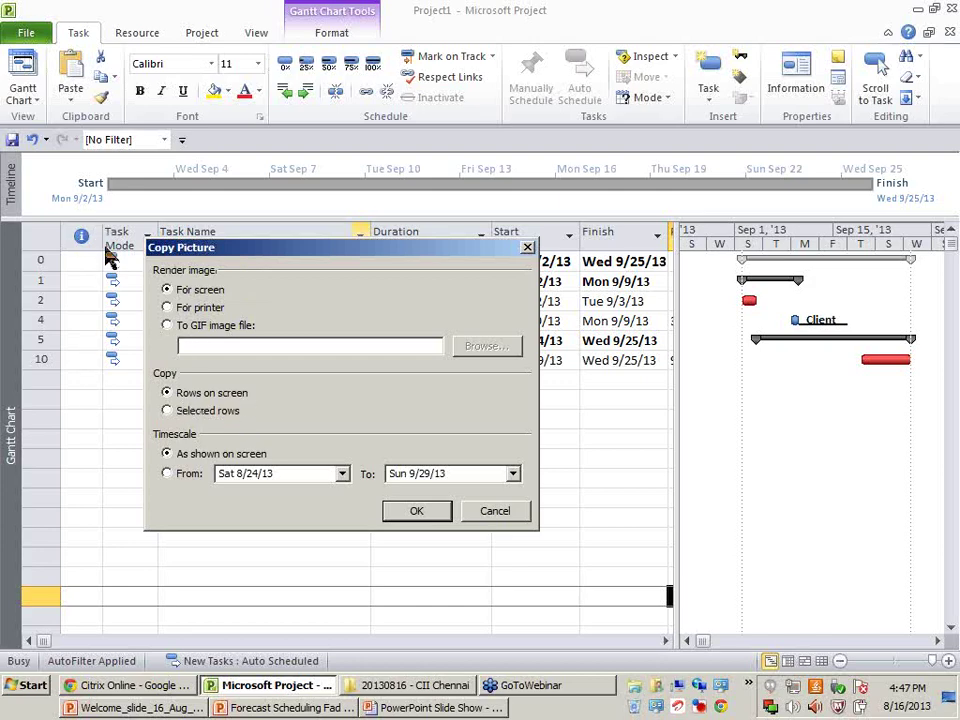
click(167, 473)
click(342, 473)
click(344, 497)
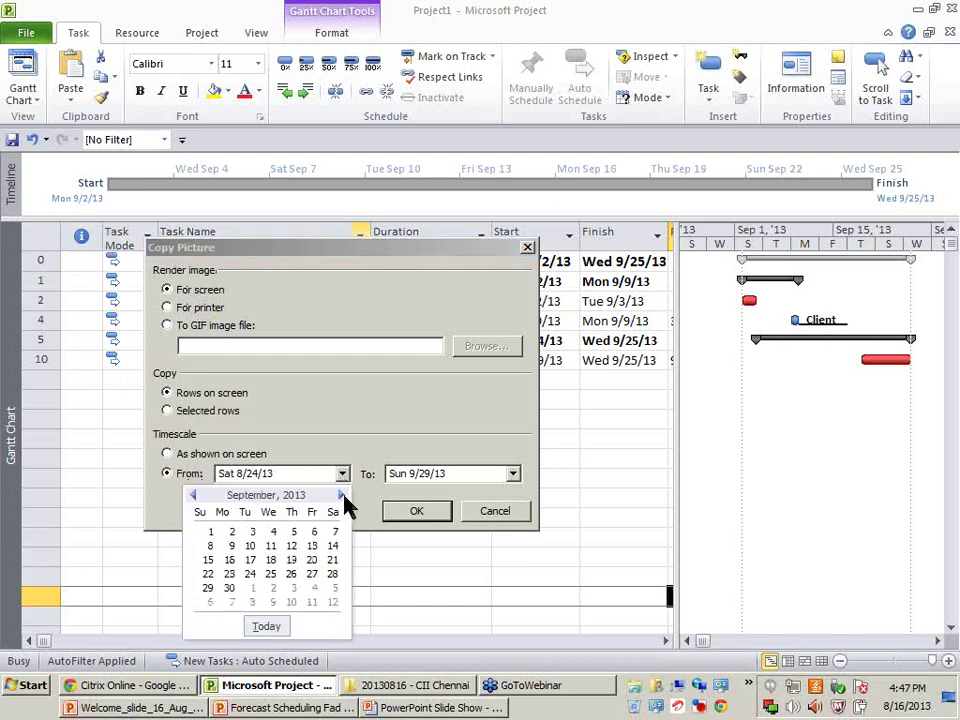
click(231, 533)
Step: Set the end of the picture's timescale to Fri 11/1/13 and copy the picture for screen
click(512, 473)
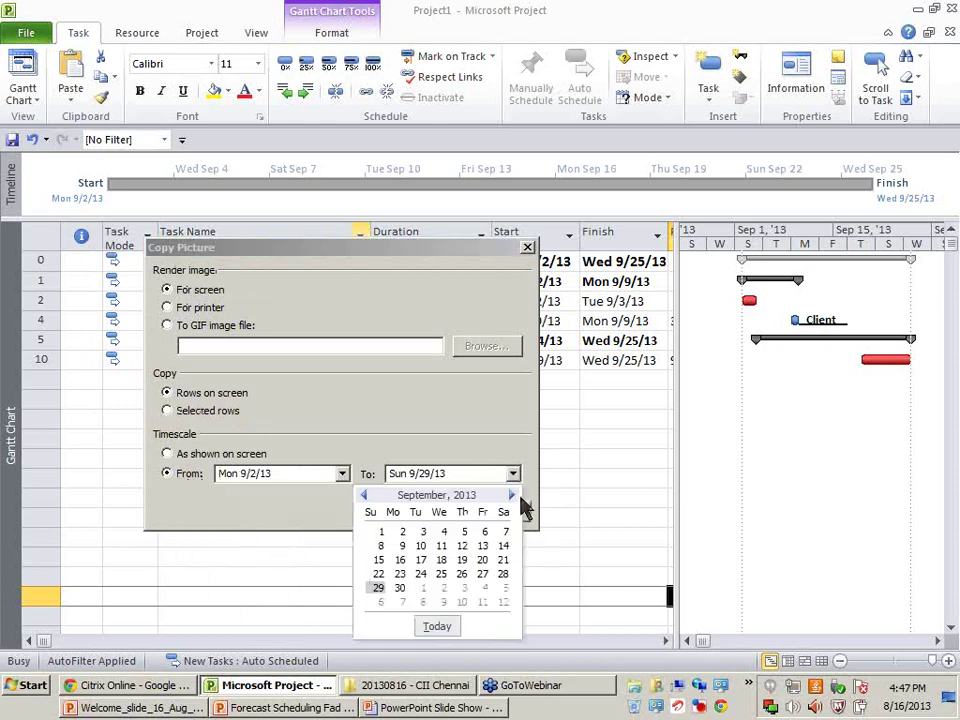
click(512, 495)
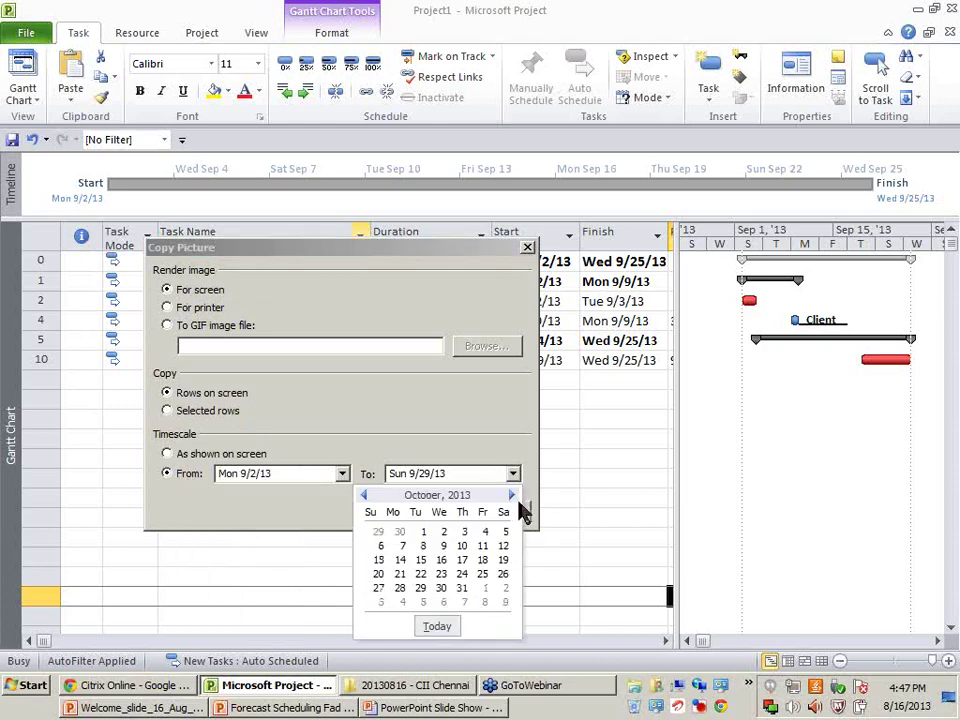
click(478, 597)
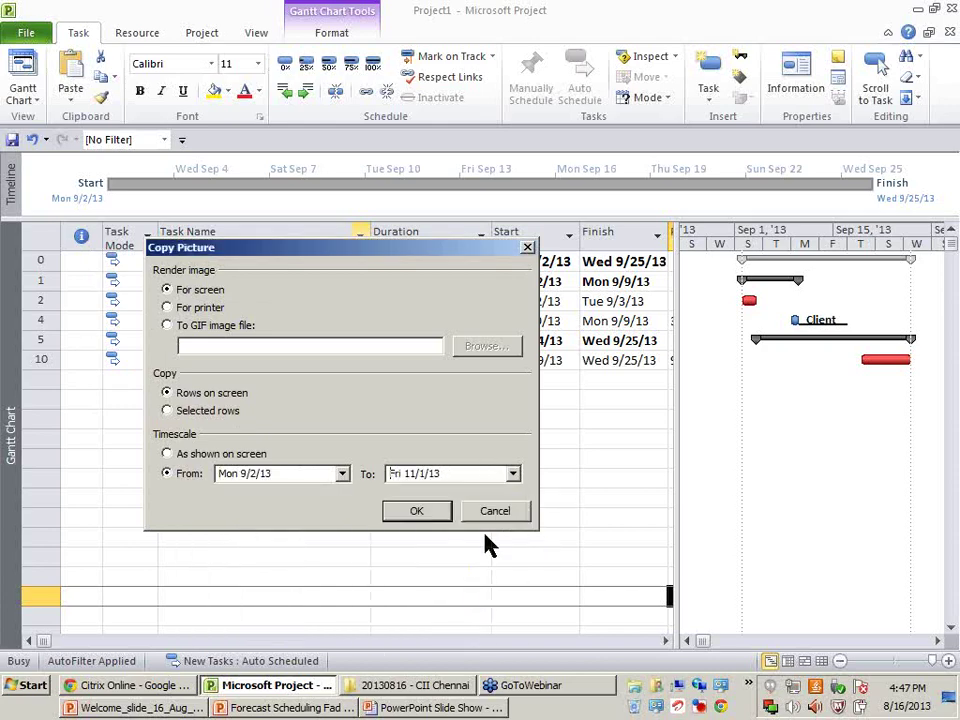
click(512, 473)
click(363, 495)
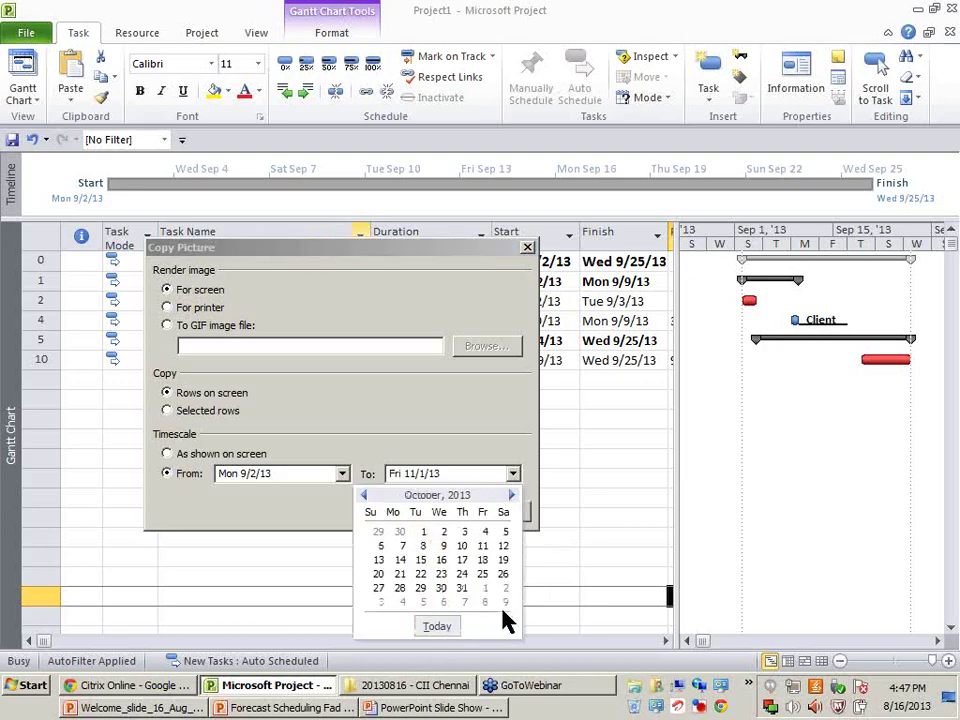
click(478, 592)
click(420, 512)
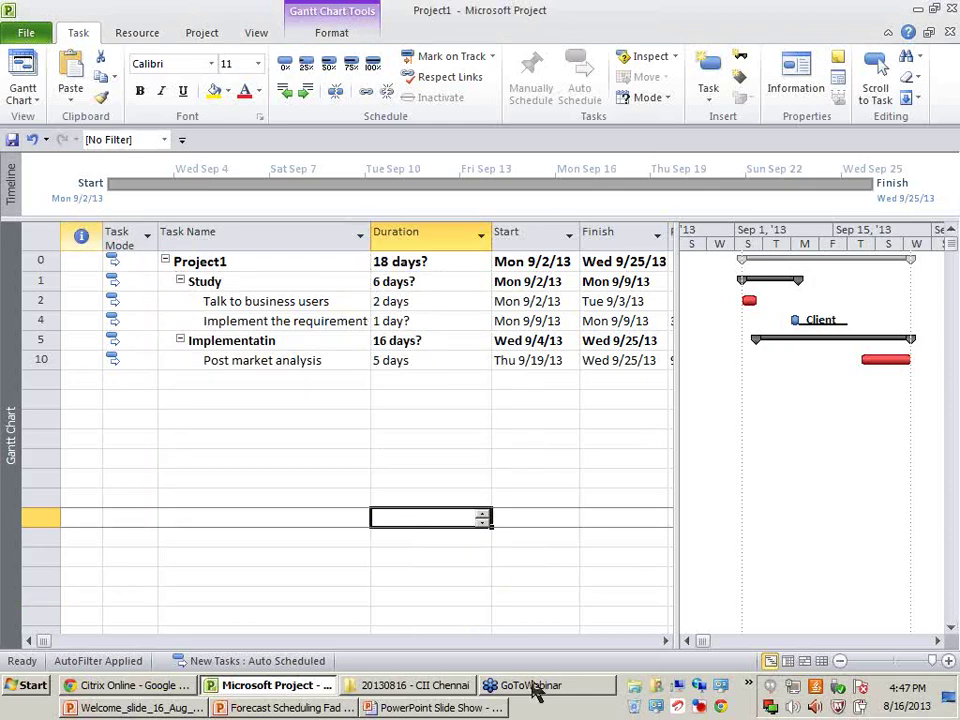
Step: Start Excel and paste the copied Gantt chart picture into the new blank workbook
click(27, 687)
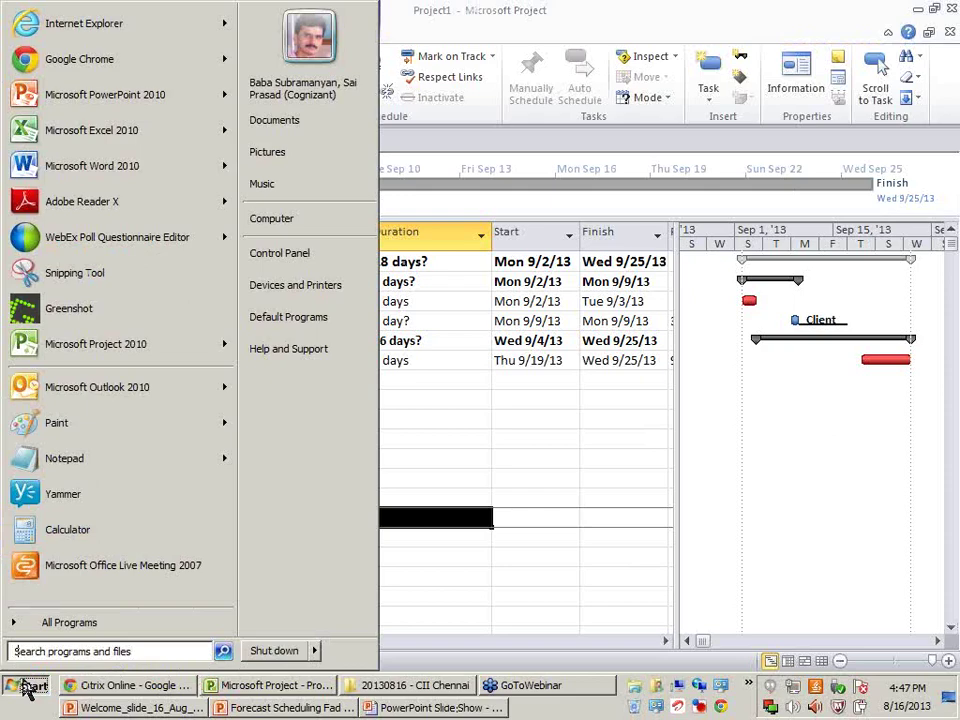
text(excel)
click(27, 687)
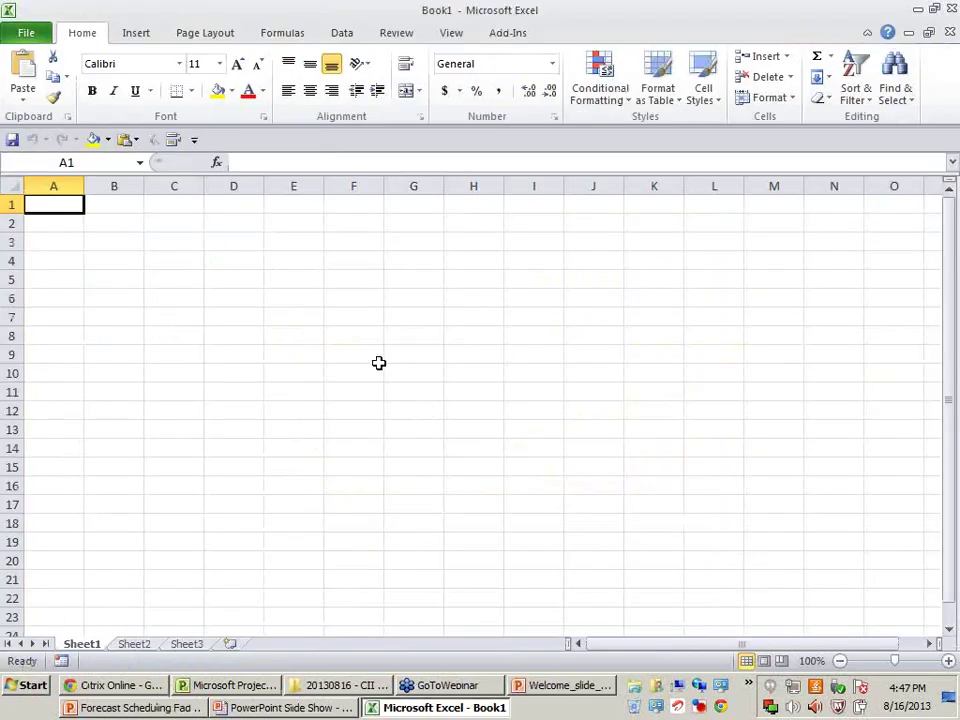
key(ctrl+v)
click(594, 541)
click(462, 318)
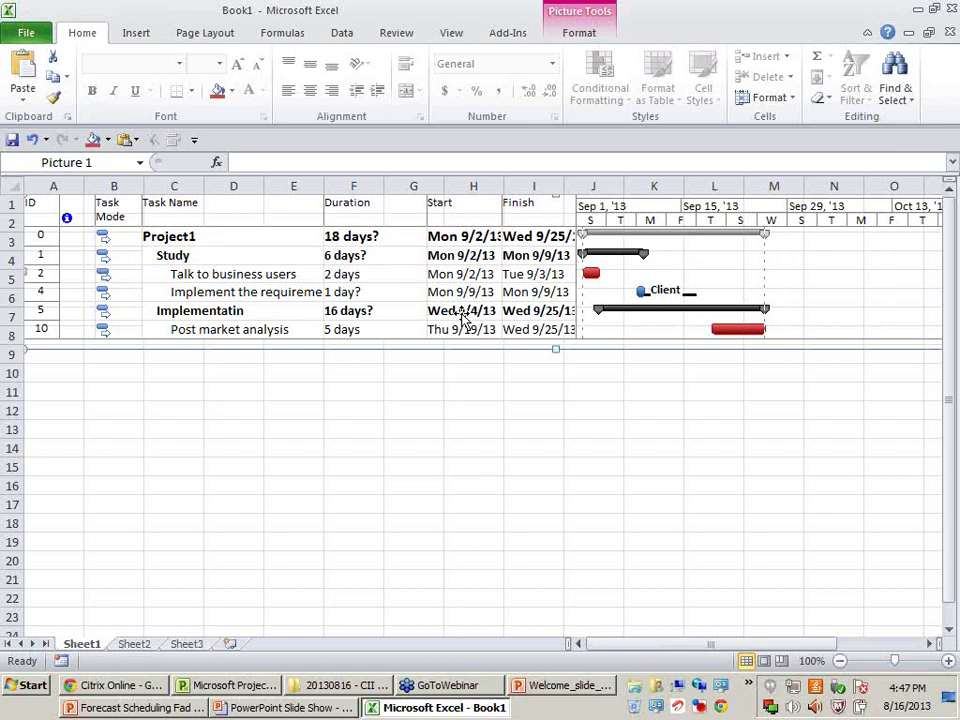
Step: Return to Microsoft Project, widen the task table to show resource names, and restore all resources in the filter
key(alt+Tab)
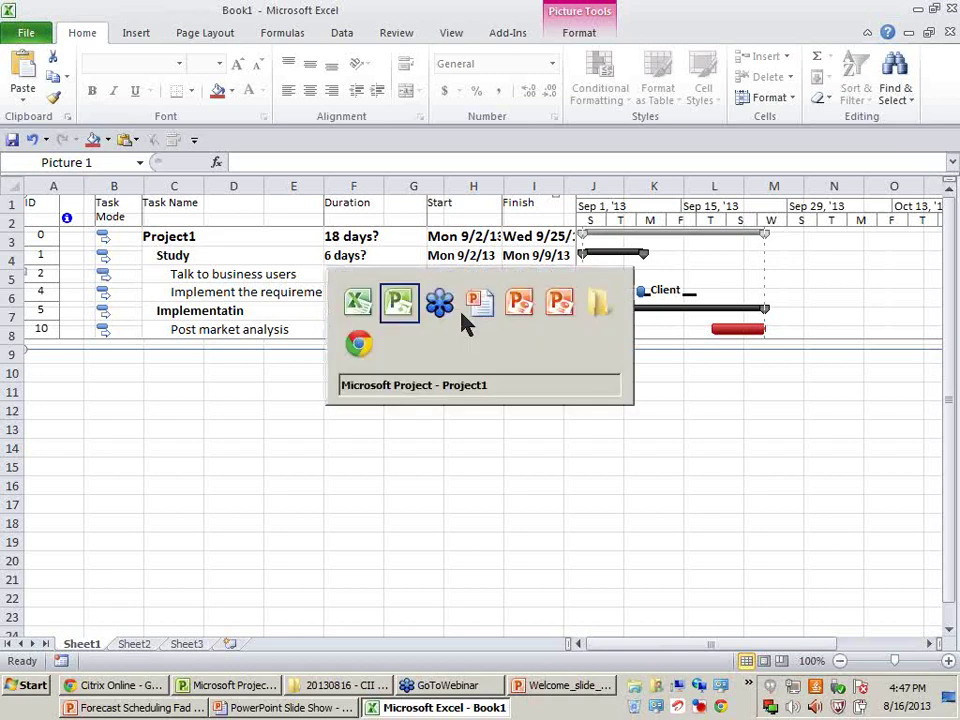
click(919, 10)
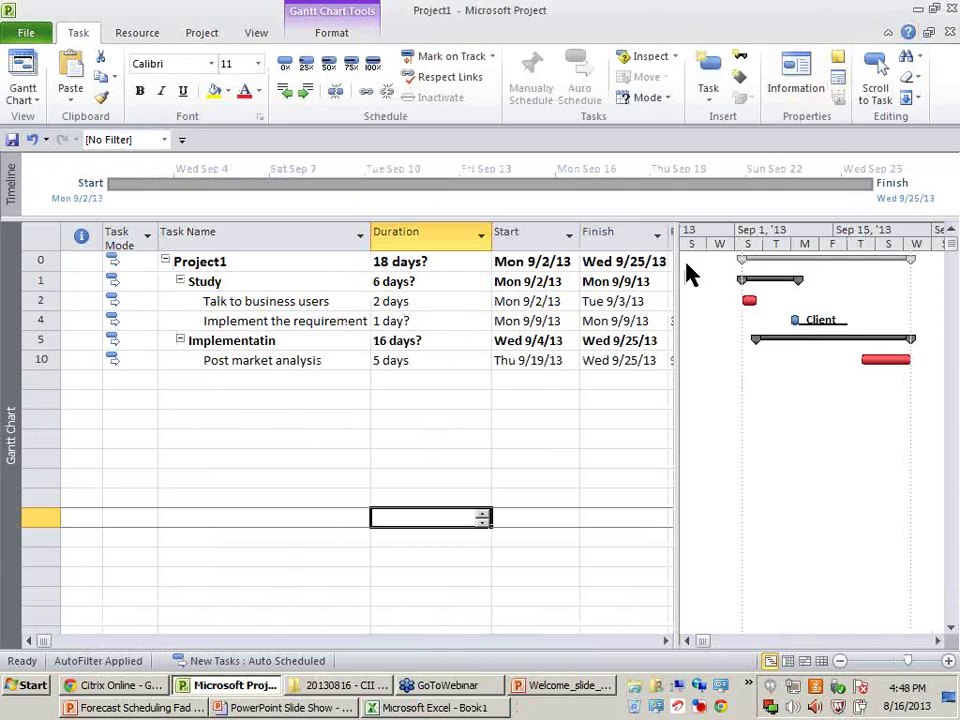
drag(678, 261, 868, 261)
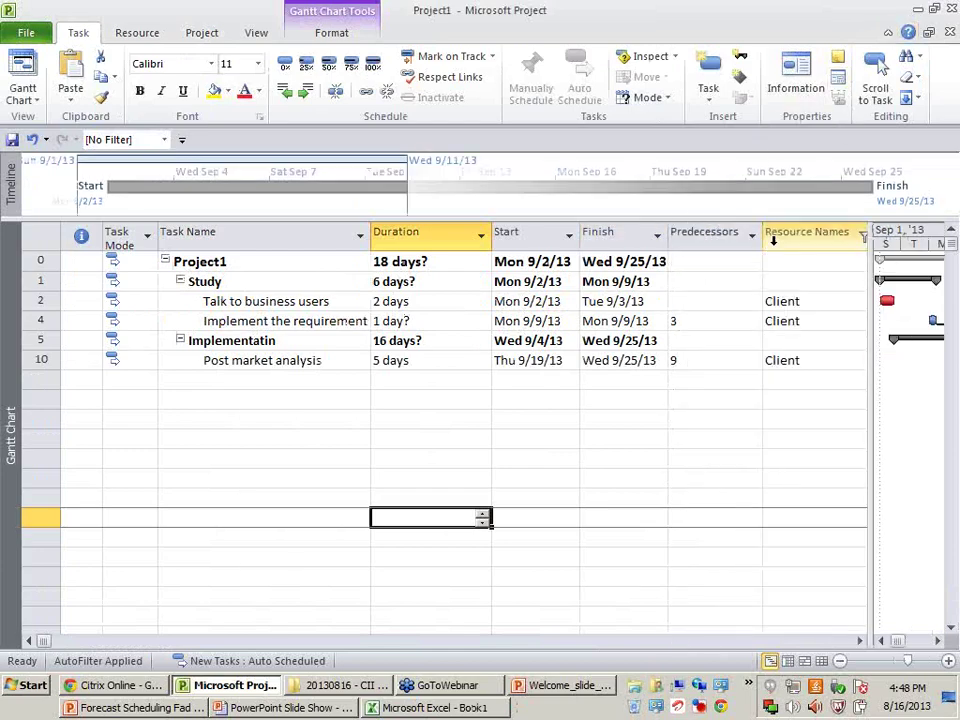
click(864, 237)
click(722, 398)
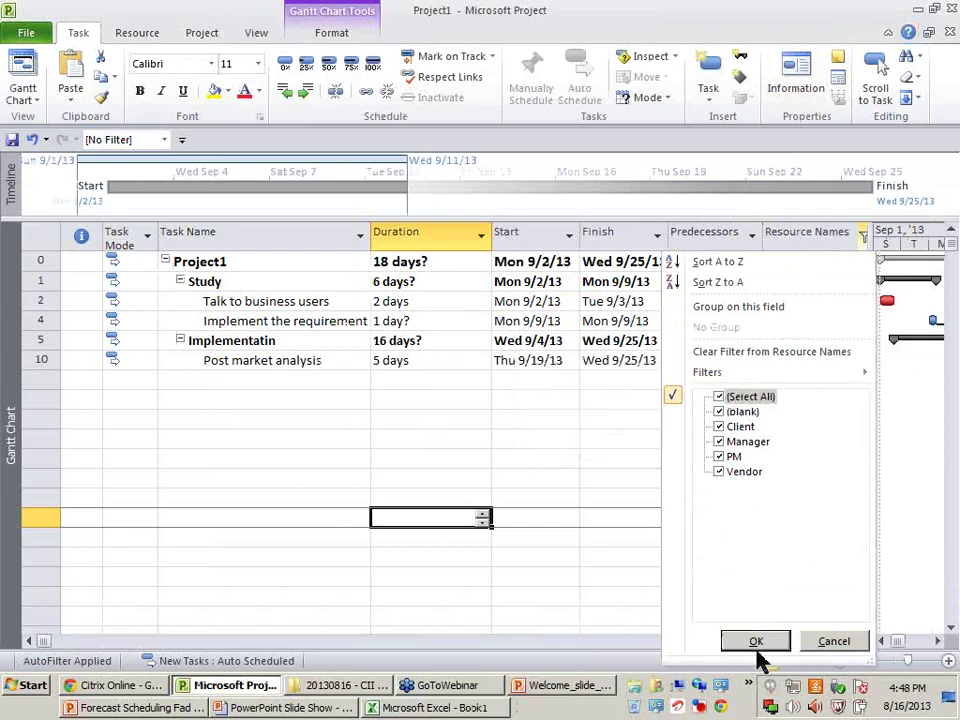
click(755, 643)
click(510, 479)
key(Escape)
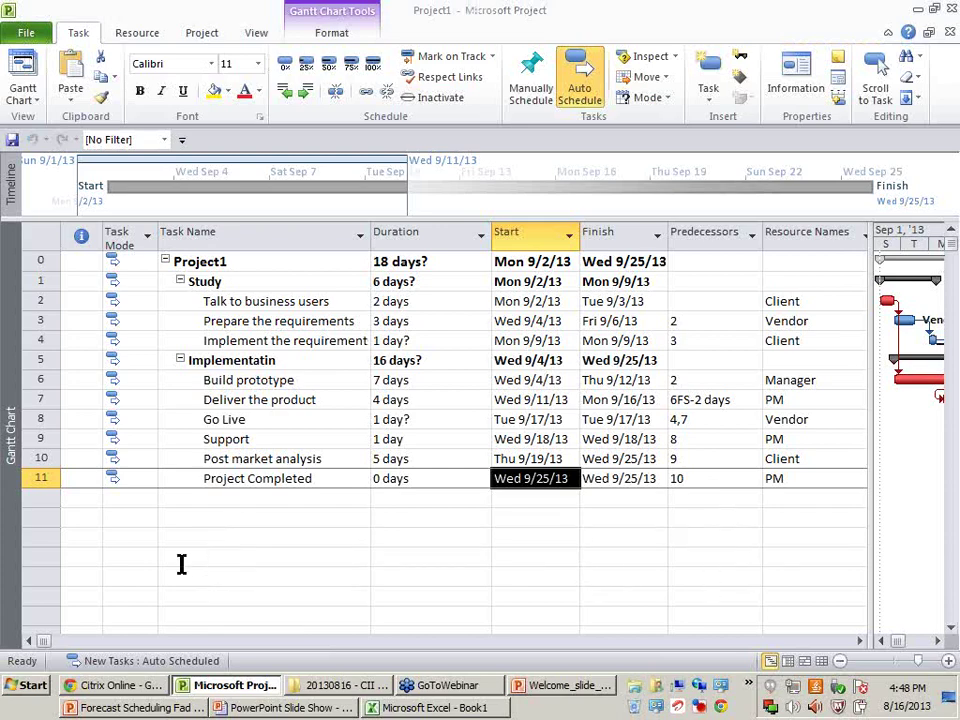
mouse_move(411, 697)
click(471, 342)
click(480, 479)
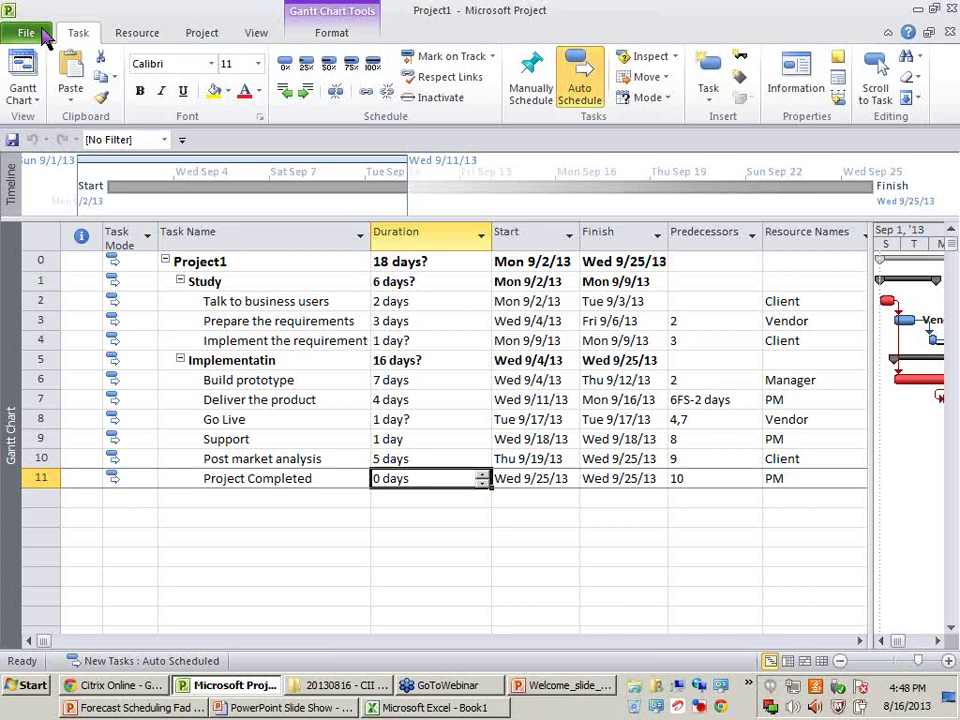
key(alt+Tab)
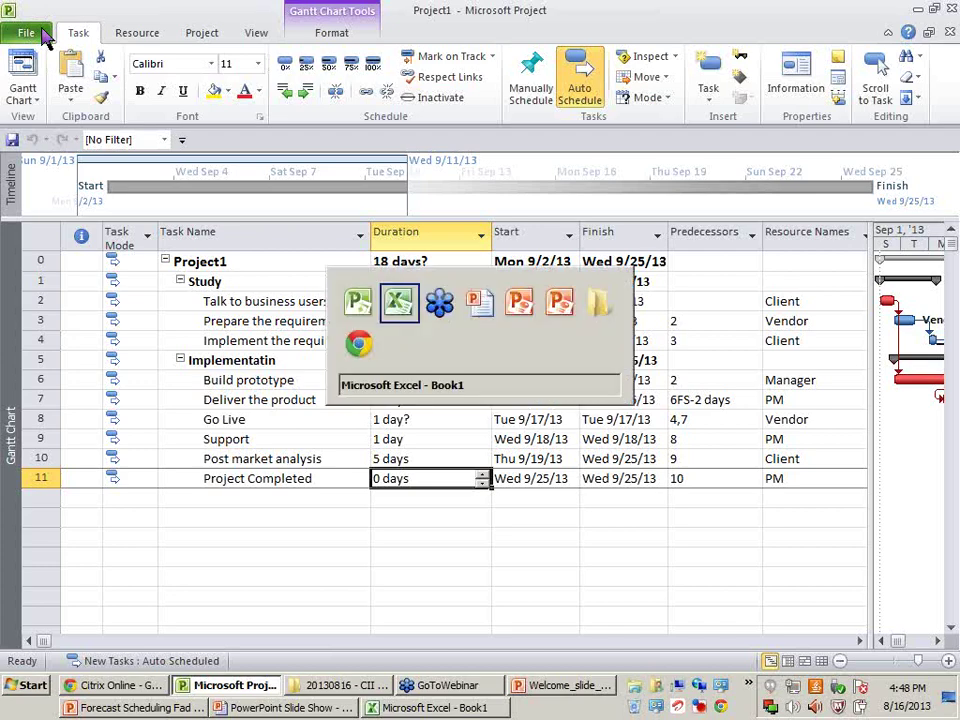
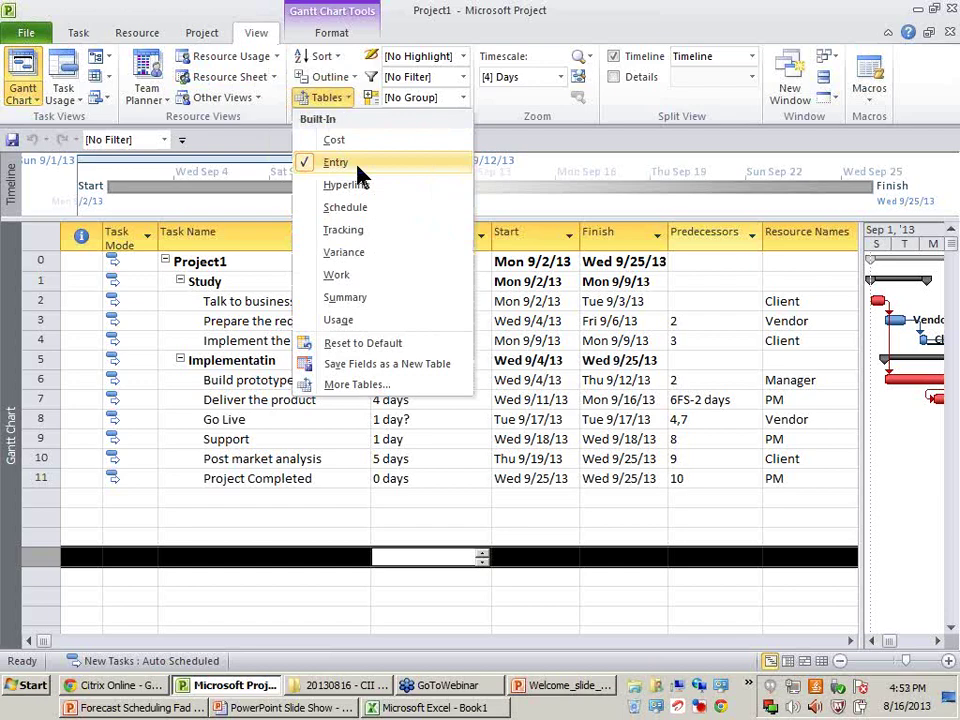
Step: Apply the Baseline task table and examine the baseline durations, starting with the project summary task
click(448, 386)
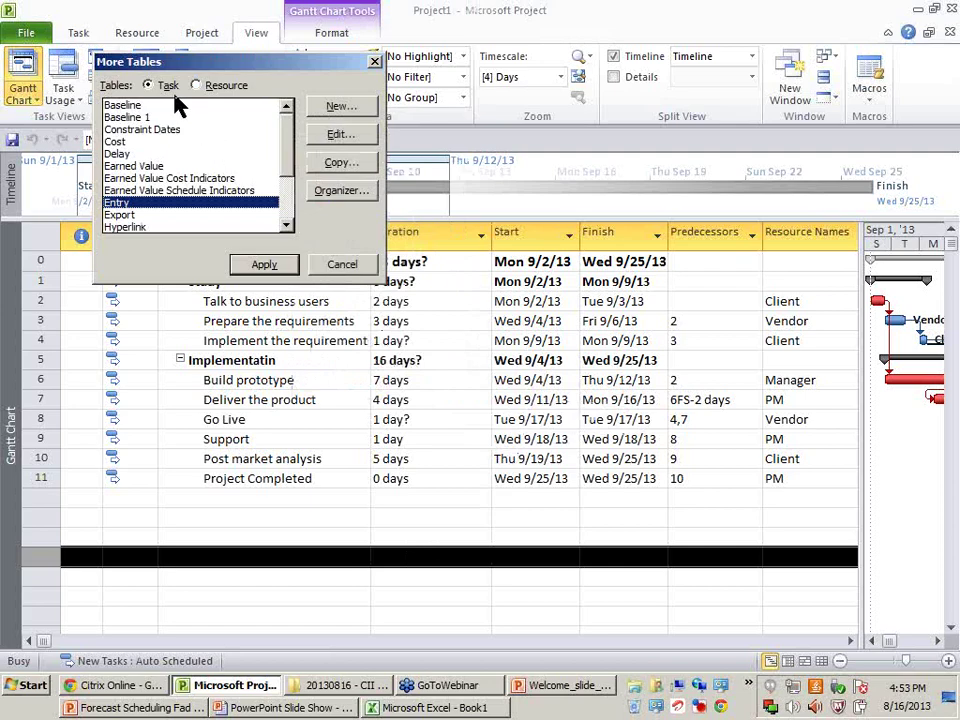
double_click(140, 110)
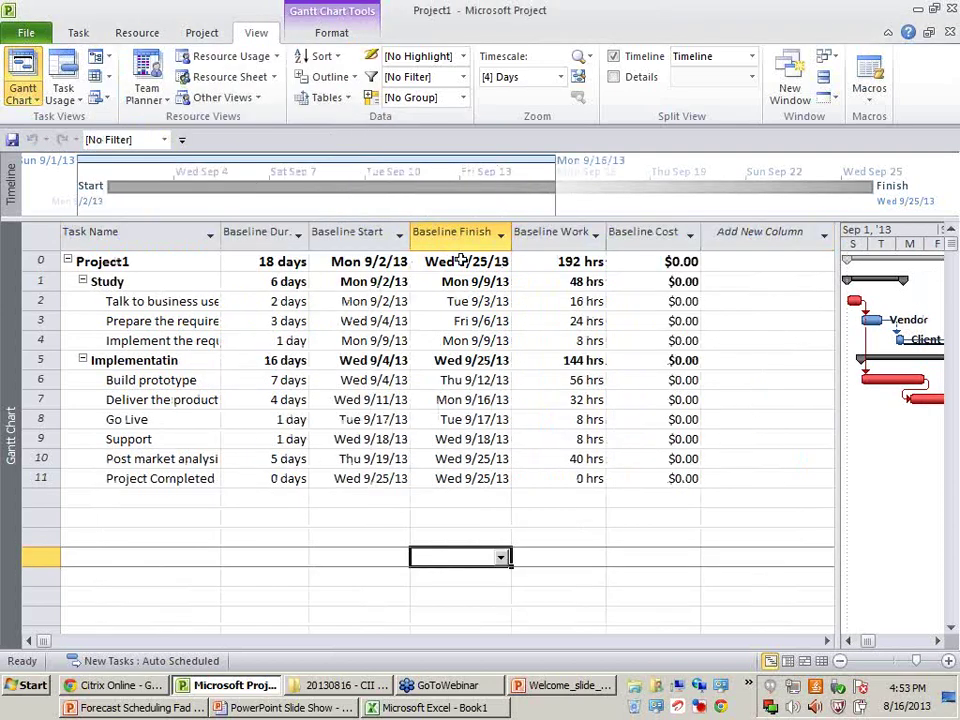
click(260, 225)
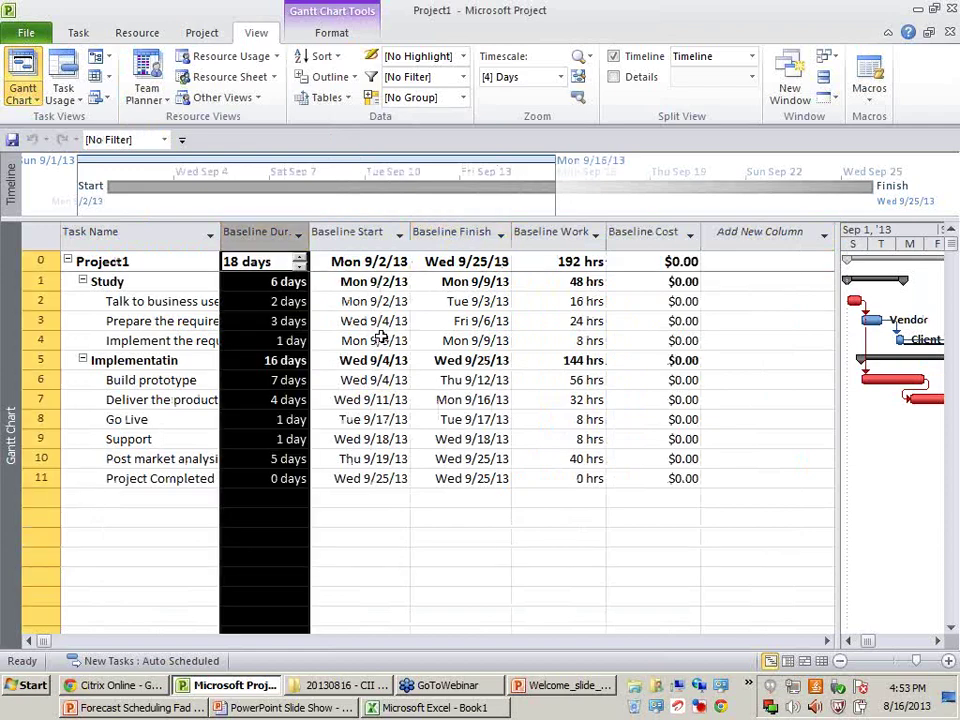
click(228, 261)
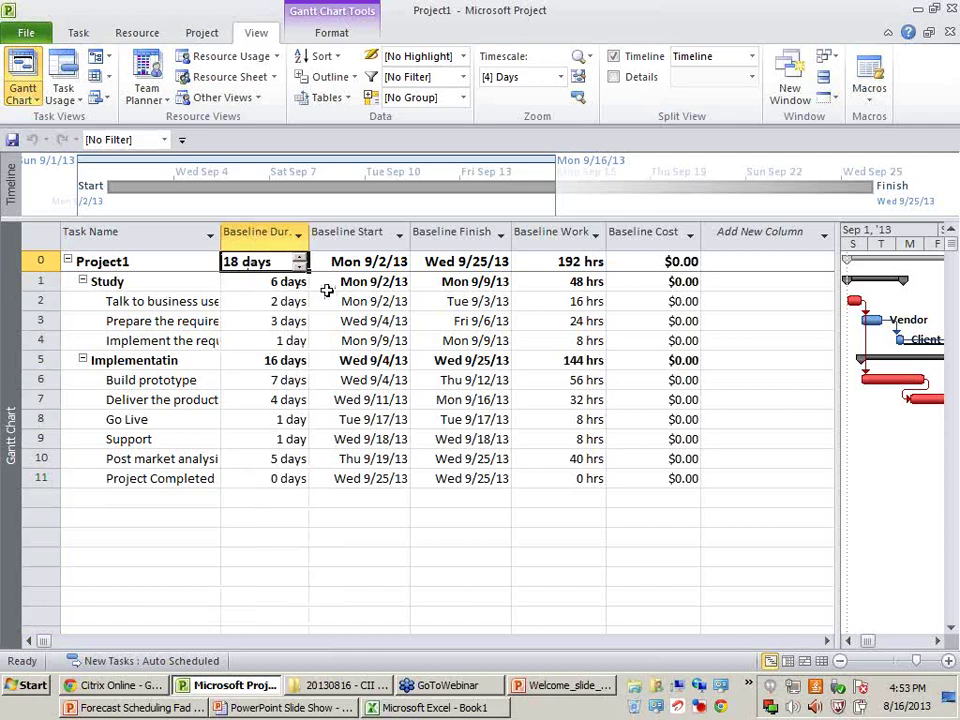
Step: Examine the baseline start, finish and work of the project summary task across the Baseline table's columns
click(373, 262)
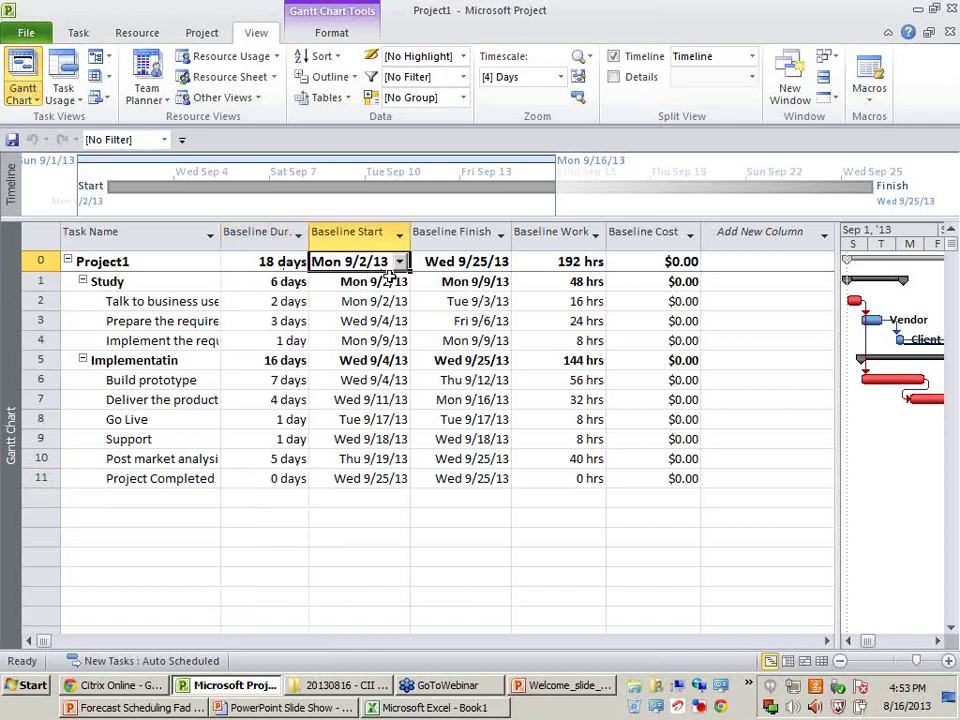
click(488, 262)
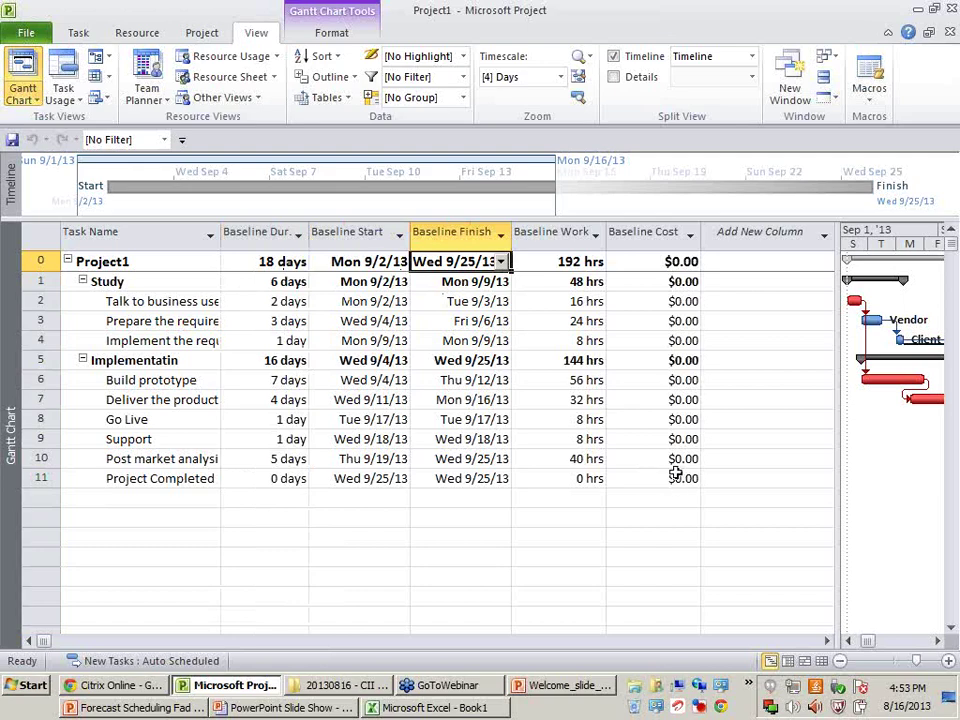
click(570, 261)
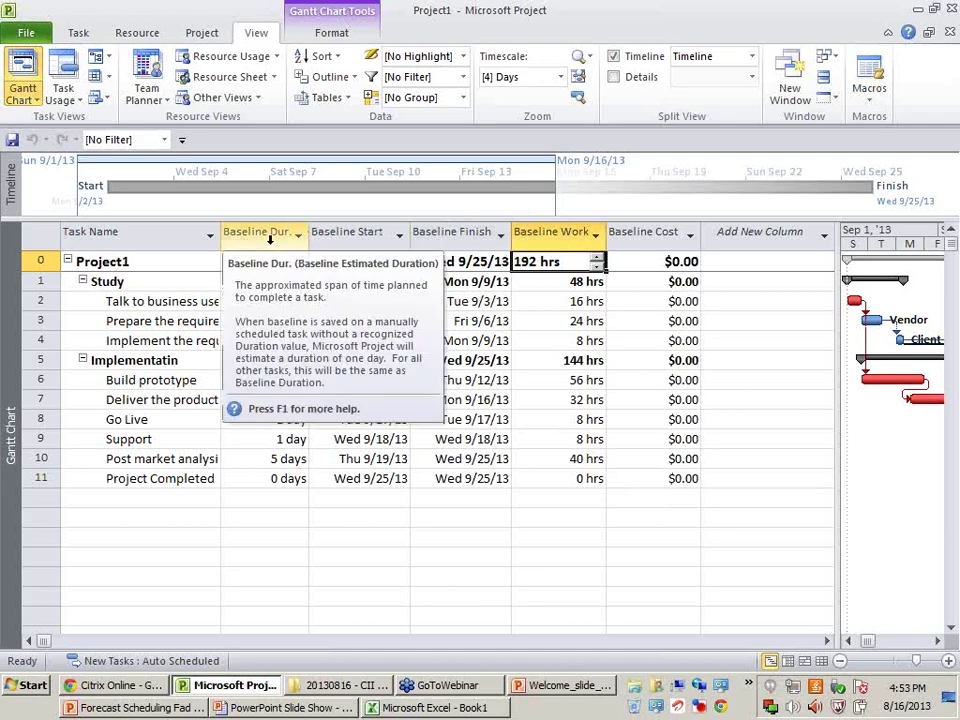
drag(268, 232, 596, 236)
click(561, 500)
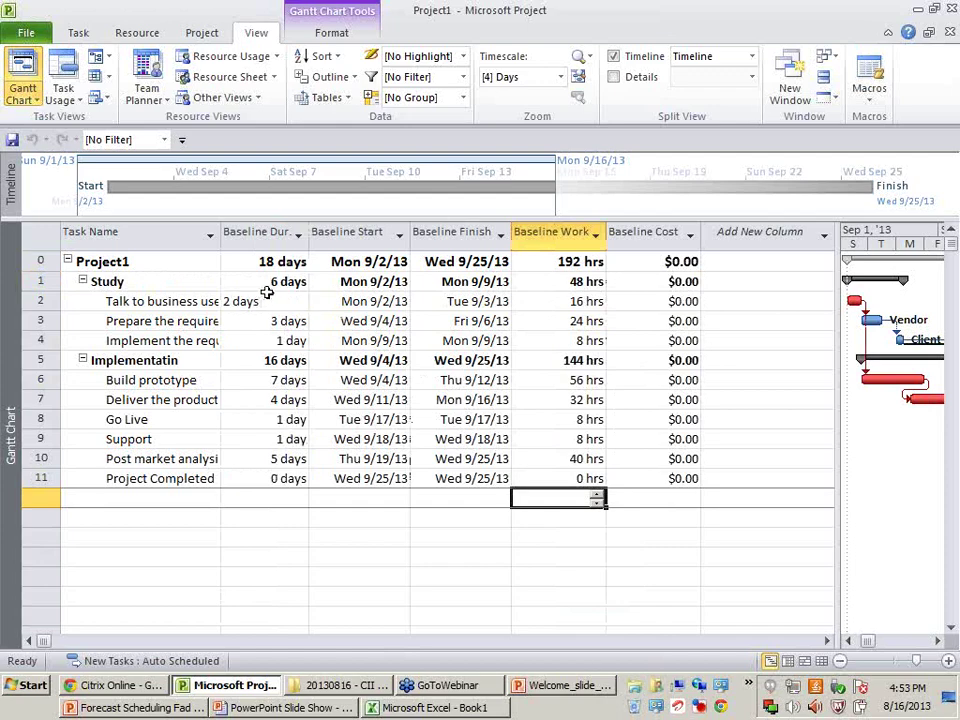
Step: Try a baseline duration of 3 days for Talk to business users and undo the change
click(295, 302)
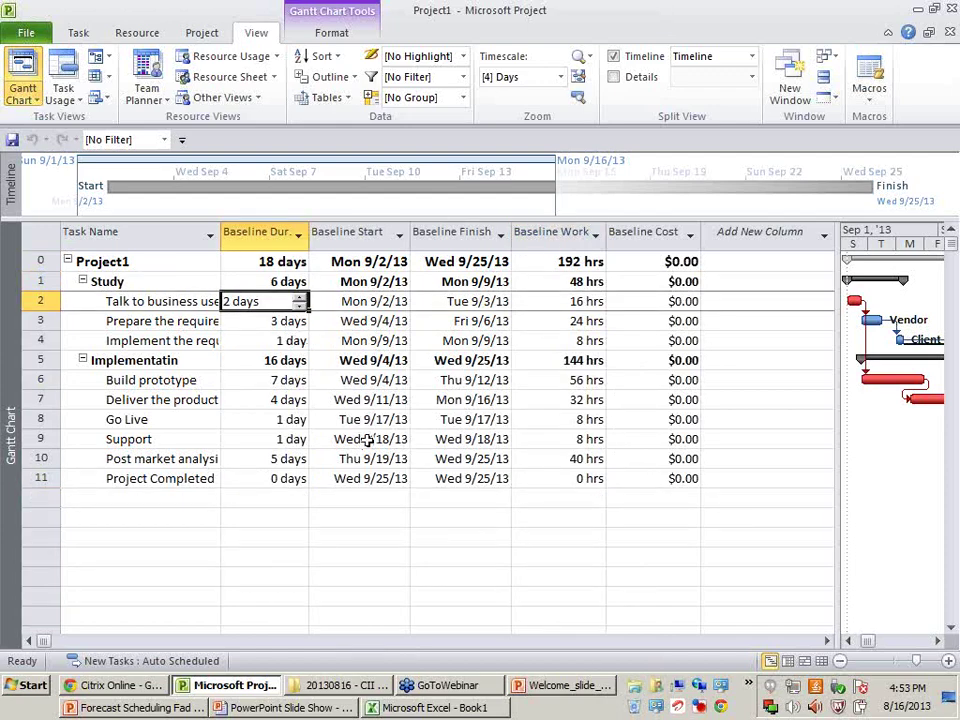
text(3)
click(370, 484)
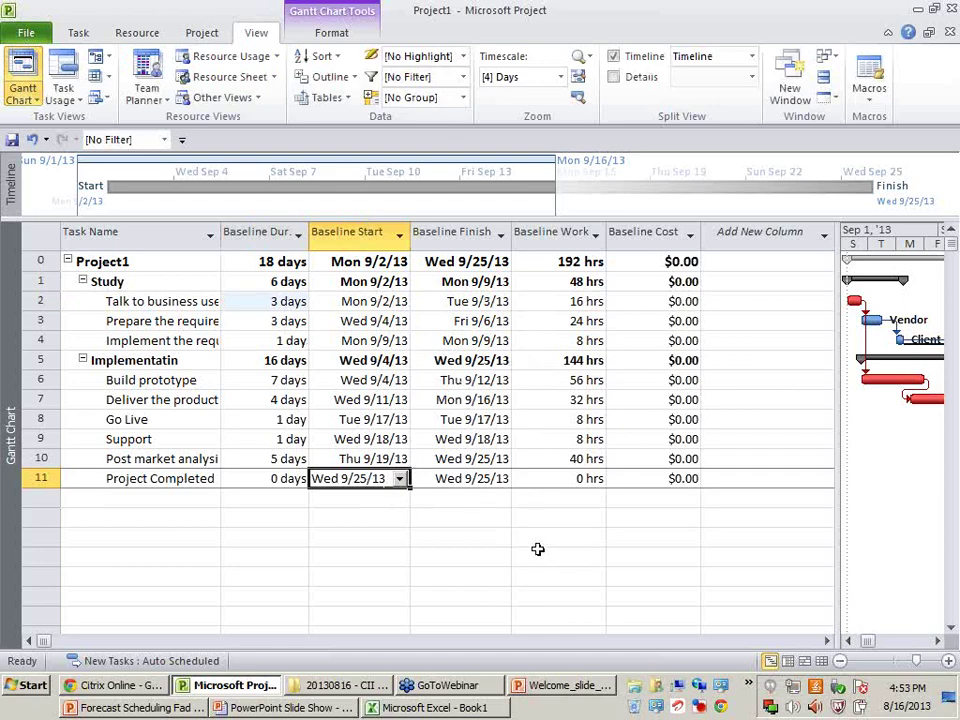
key(ctrl+z)
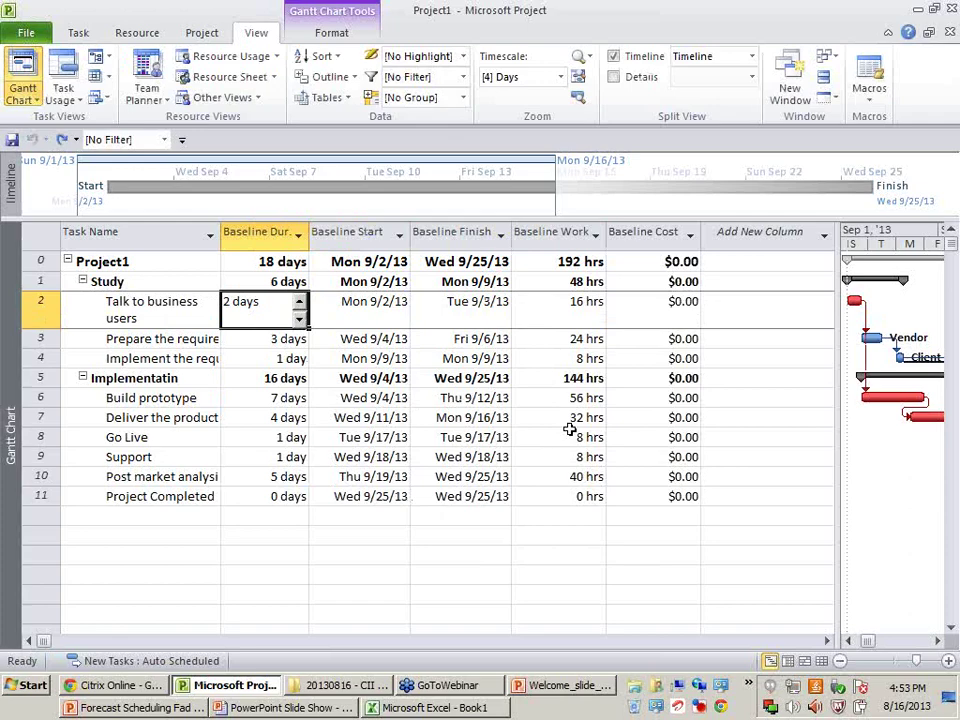
Step: Apply the Entry task table to the Gantt Chart view
click(340, 98)
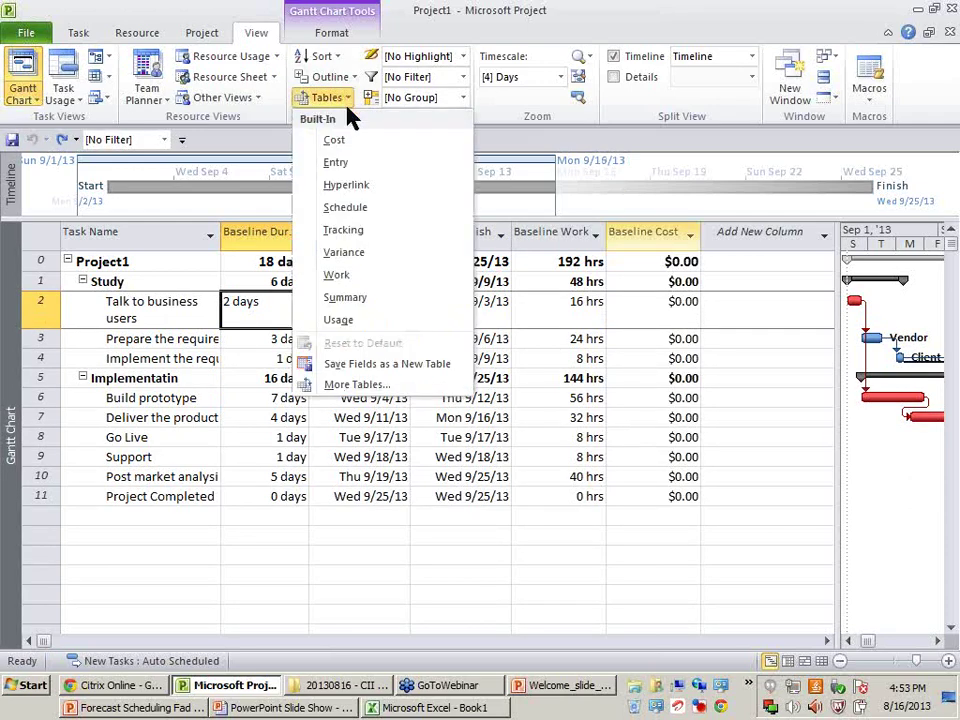
click(345, 162)
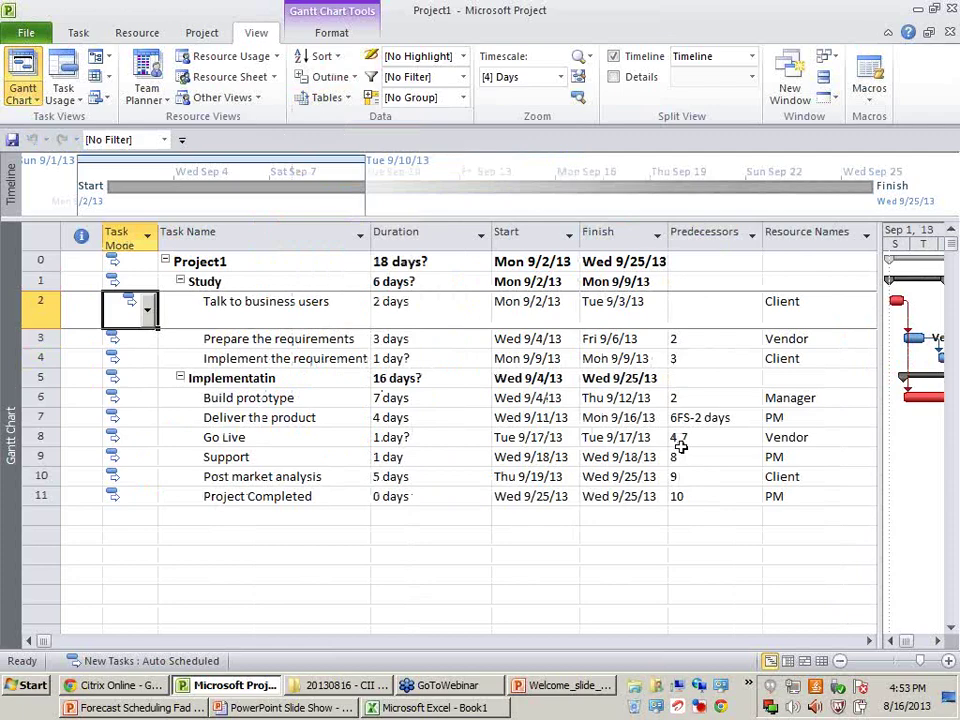
Step: Switch to the PowerPoint slide show and advance to the Updating Tasks slide
key(alt+Tab)
key(Right)
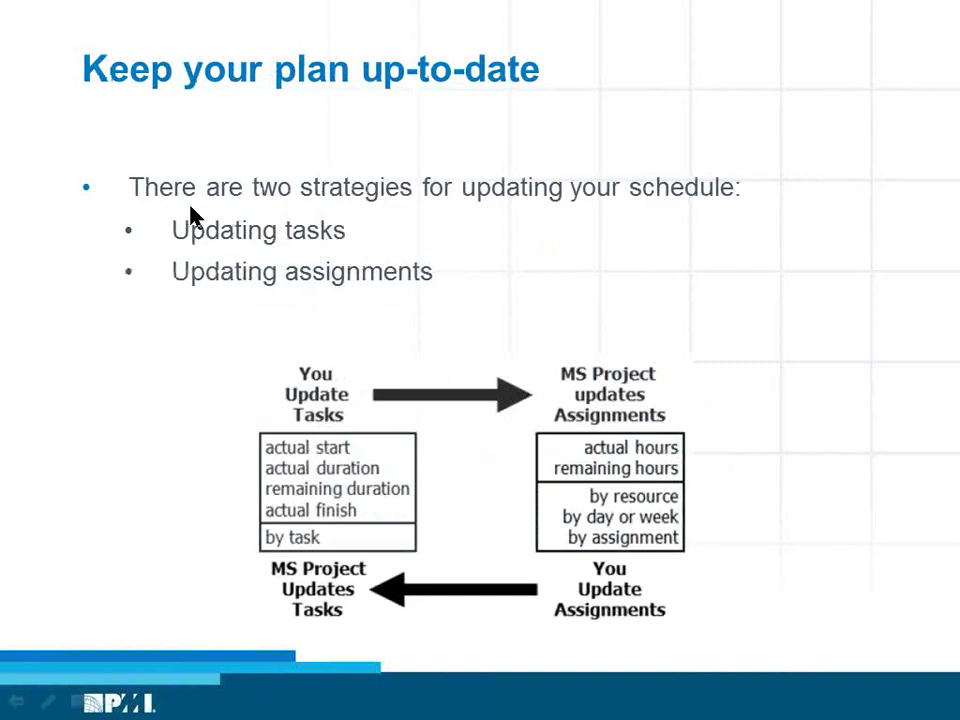
click(258, 222)
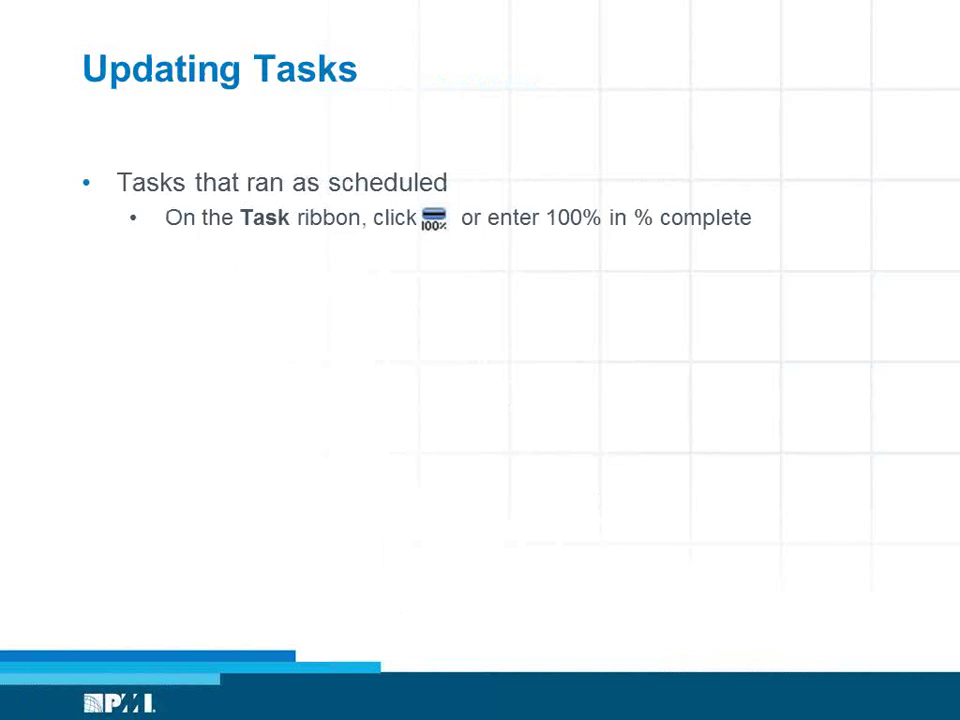
Step: Return to Microsoft Project and narrow the task table to show more of the Gantt chart
key(alt+Tab)
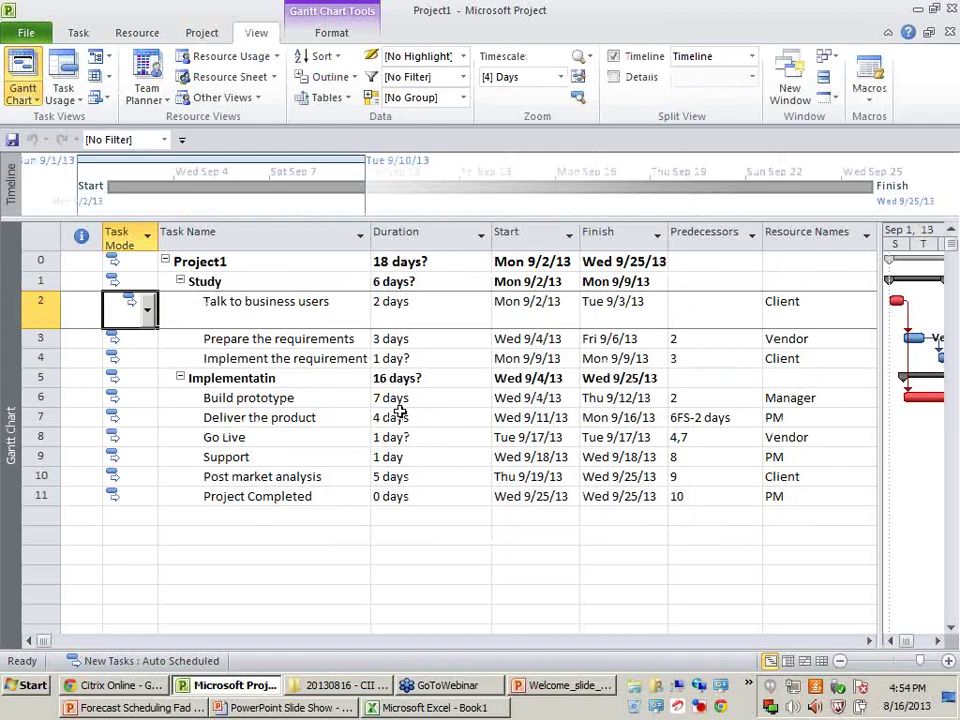
drag(880, 398, 806, 398)
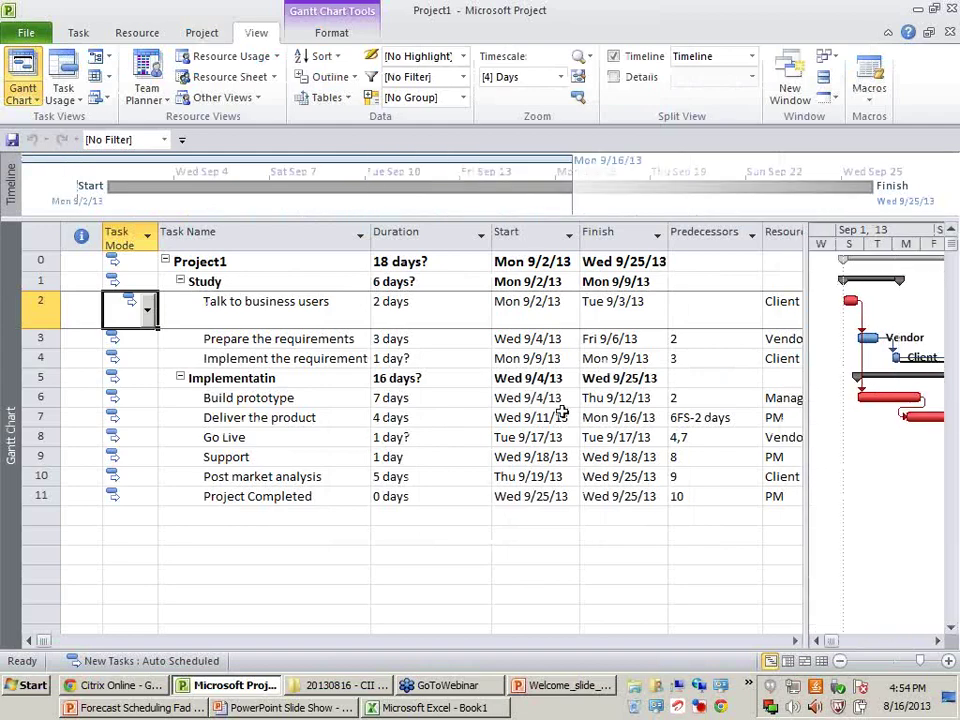
click(315, 512)
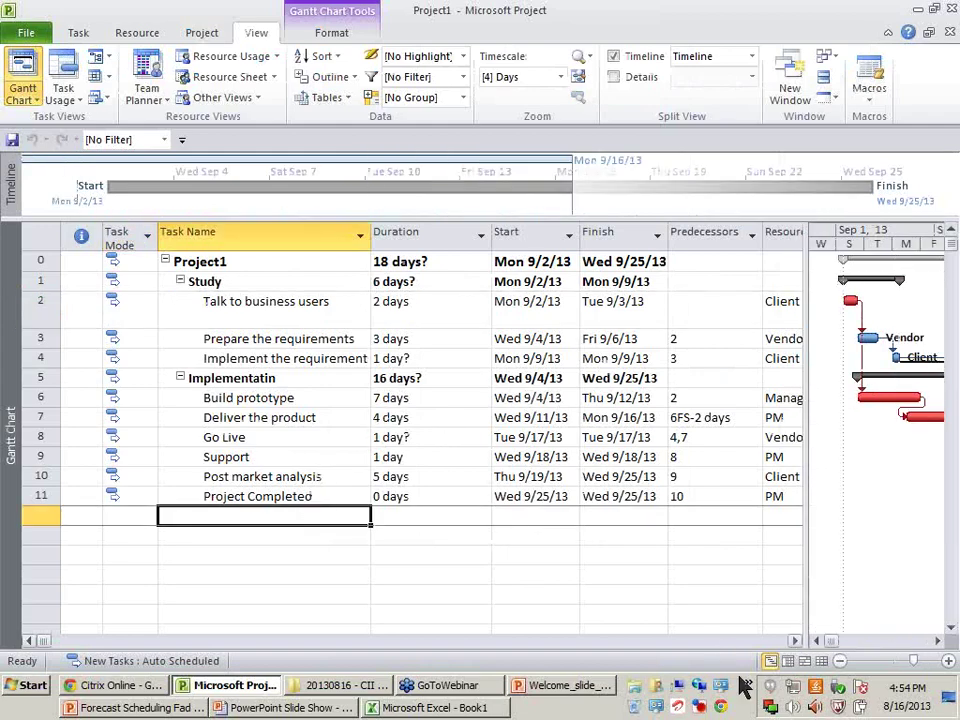
click(796, 640)
click(796, 640)
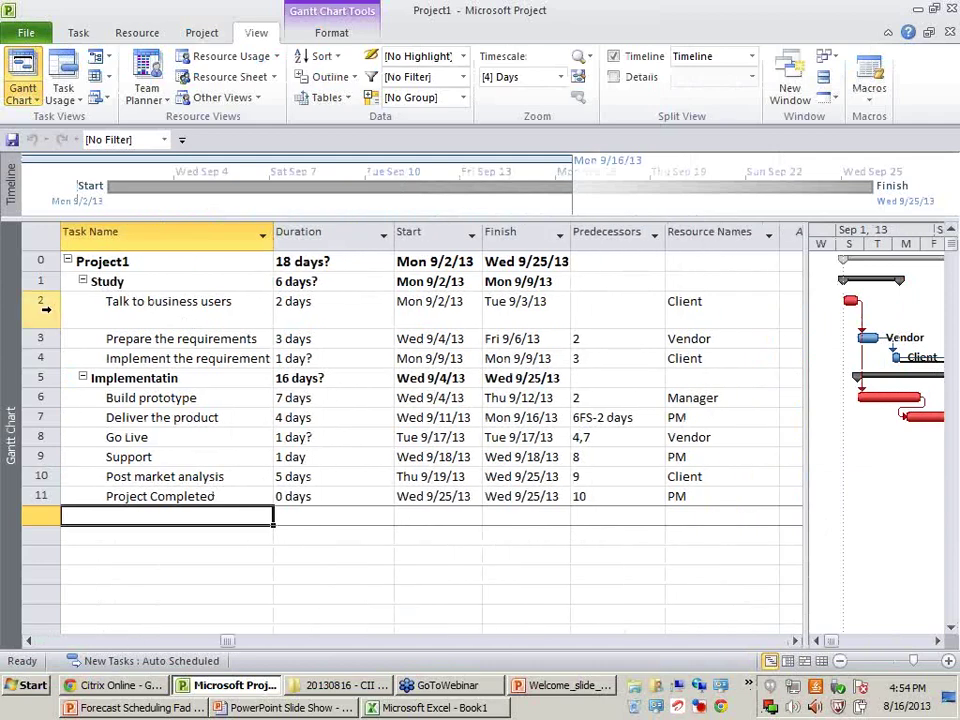
click(311, 533)
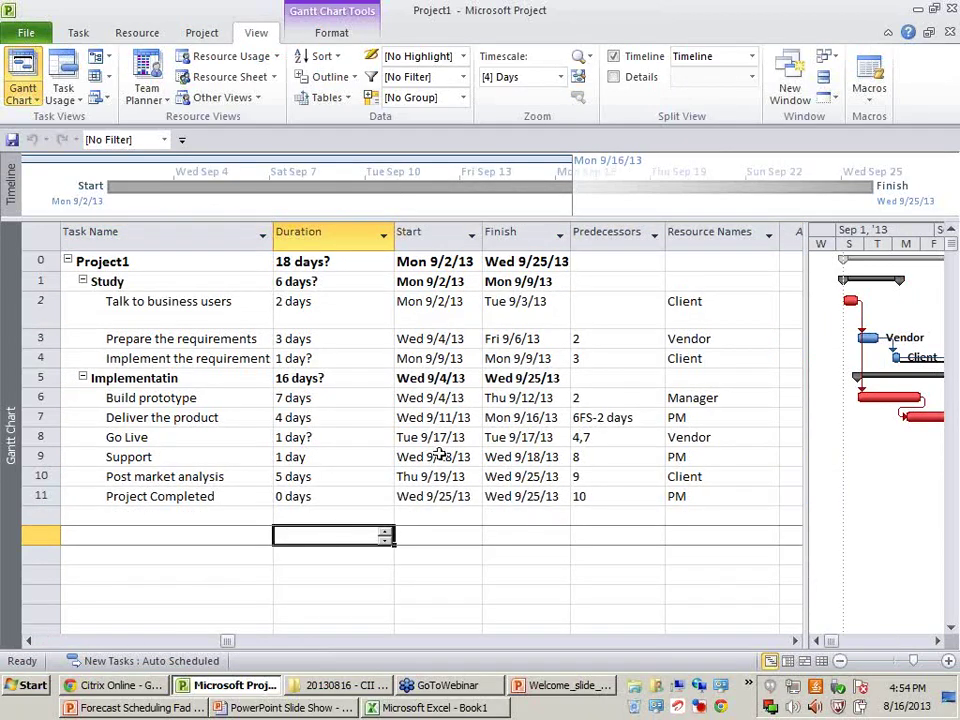
Step: Examine the scheduled start and finish dates of Talk to business users in the Entry table
click(437, 314)
click(555, 307)
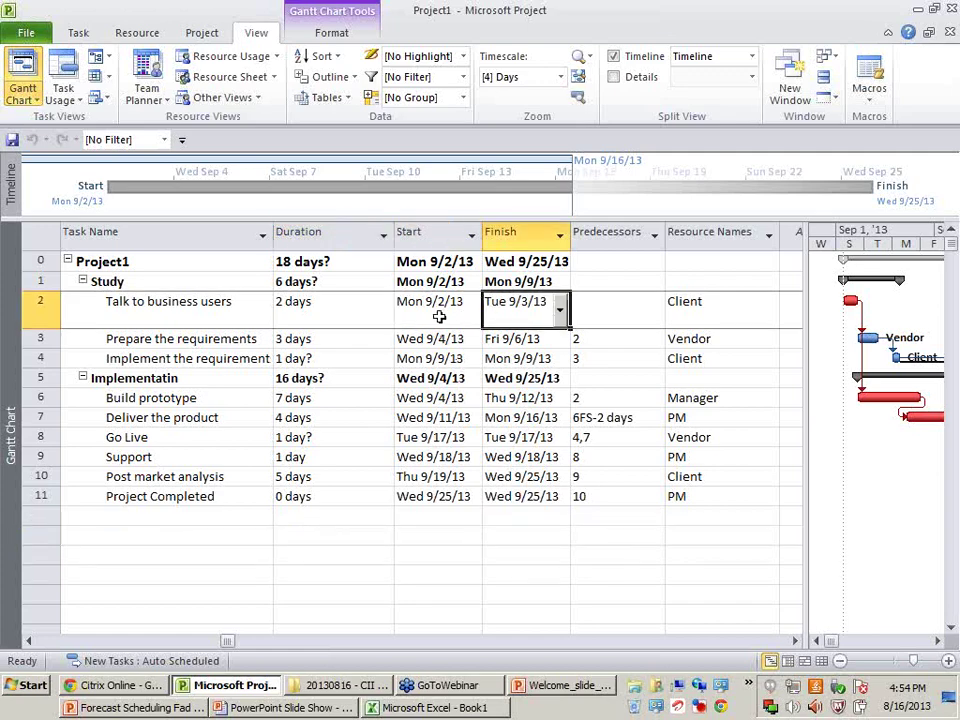
click(479, 314)
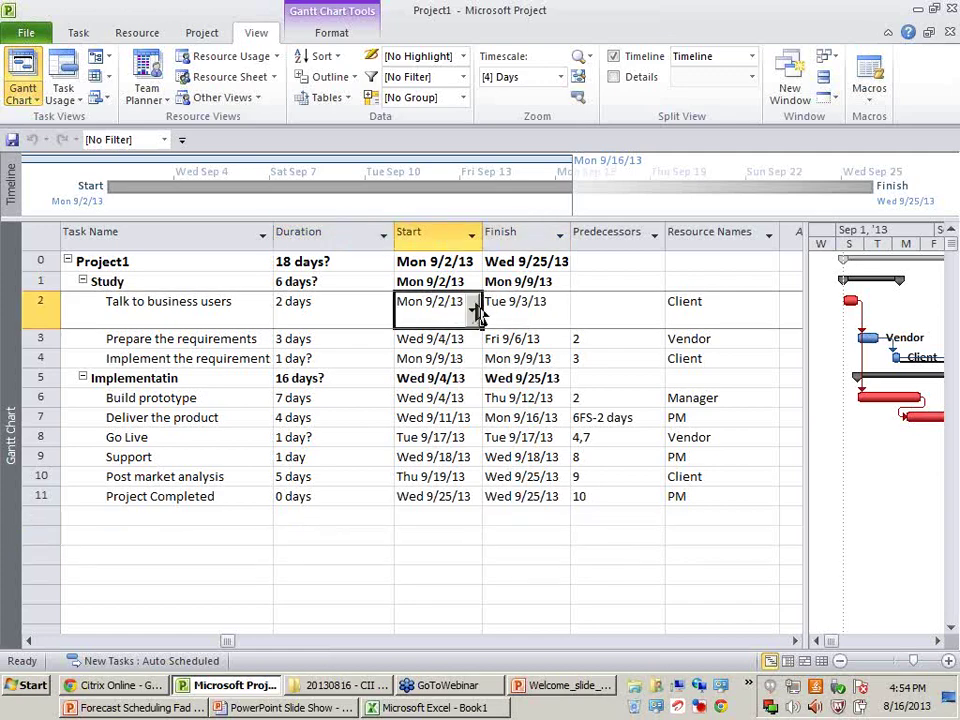
click(440, 234)
click(517, 234)
click(476, 305)
click(552, 310)
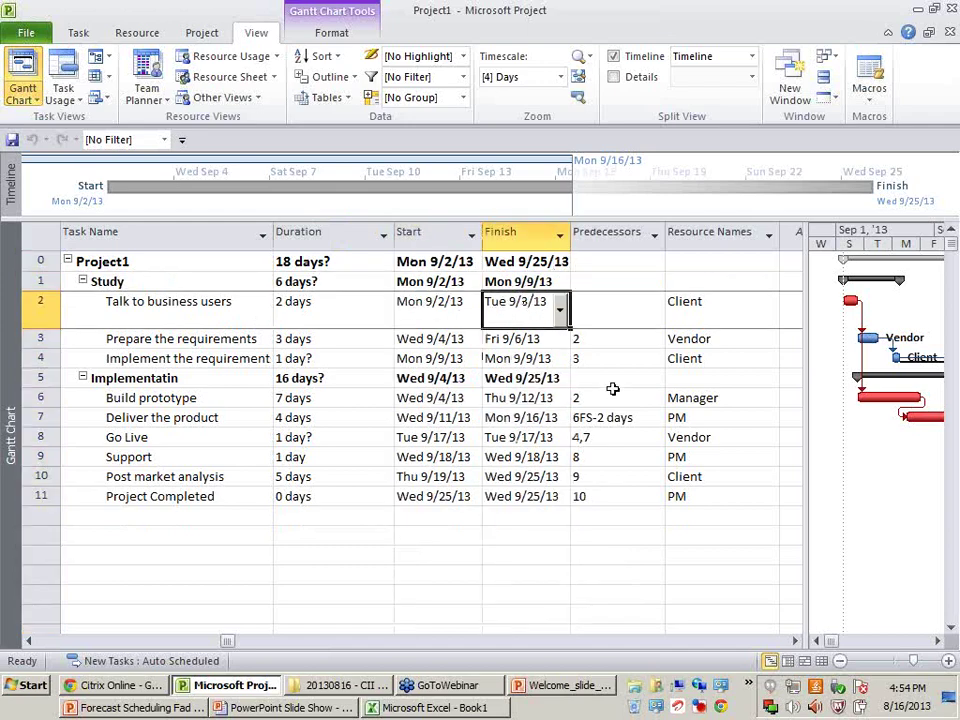
key(Left)
key(Left)
key(Left)
key(Left)
key(Right)
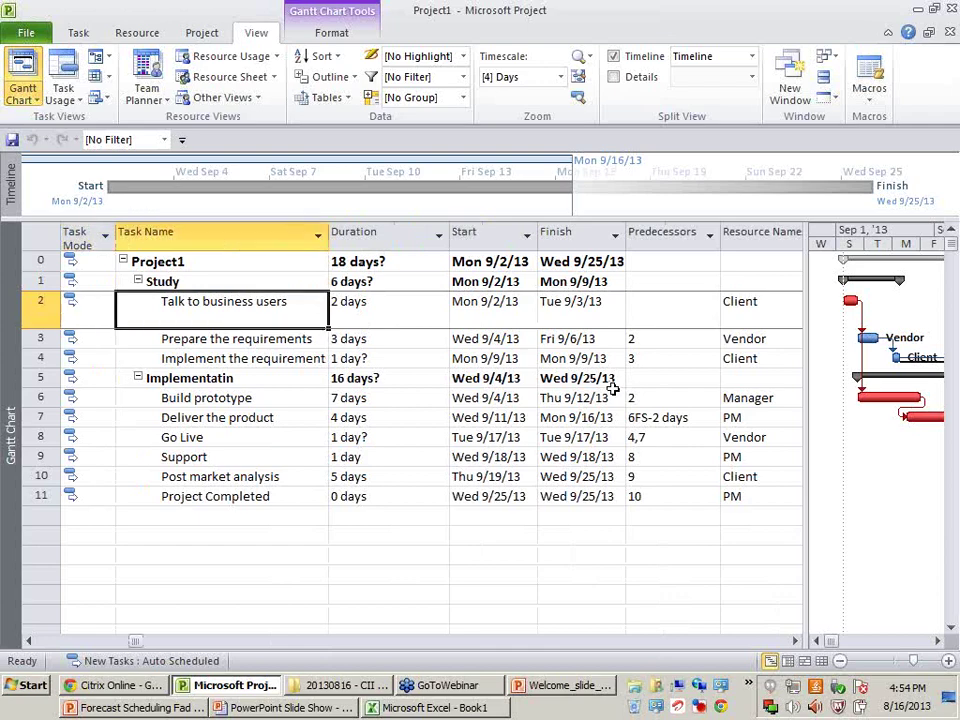
key(Right)
key(Right)
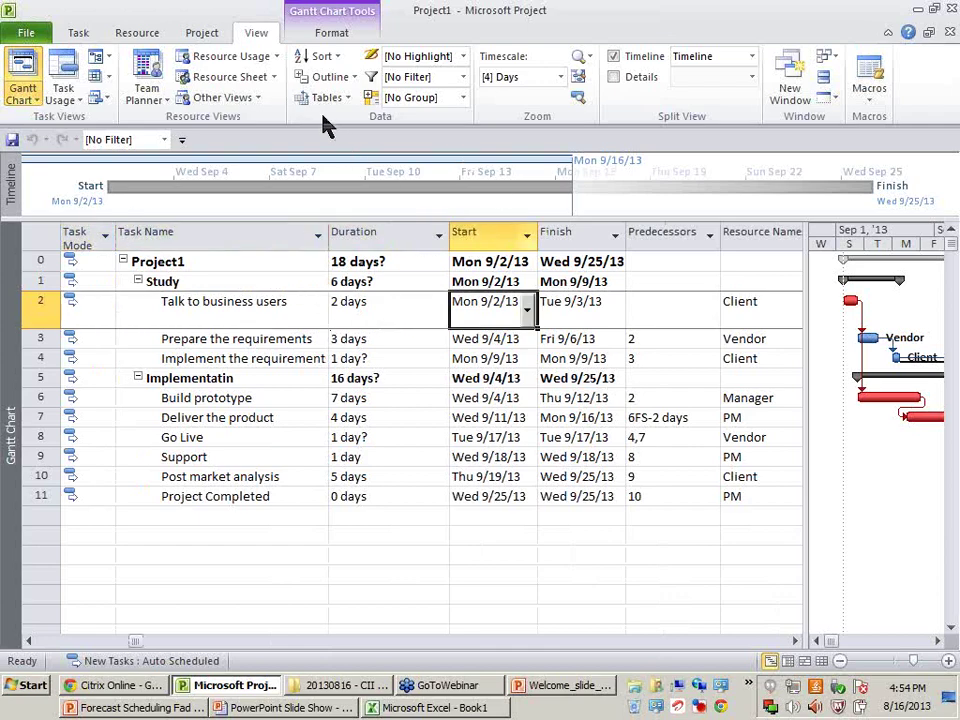
Step: Apply the Tracking task table and go to its Task Name column
click(327, 98)
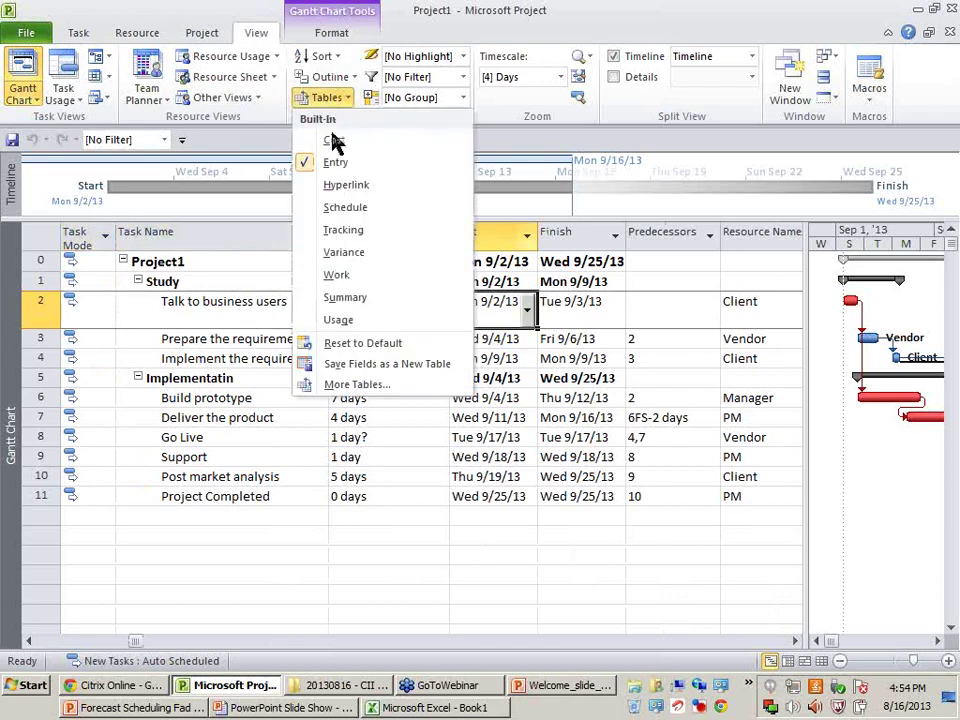
click(343, 230)
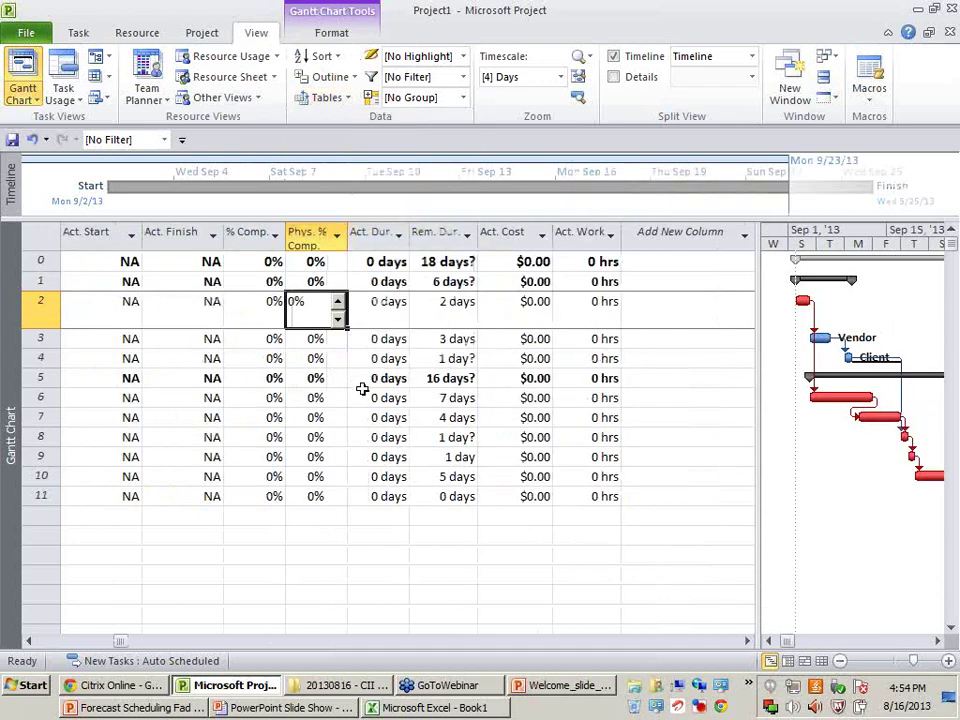
key(Home)
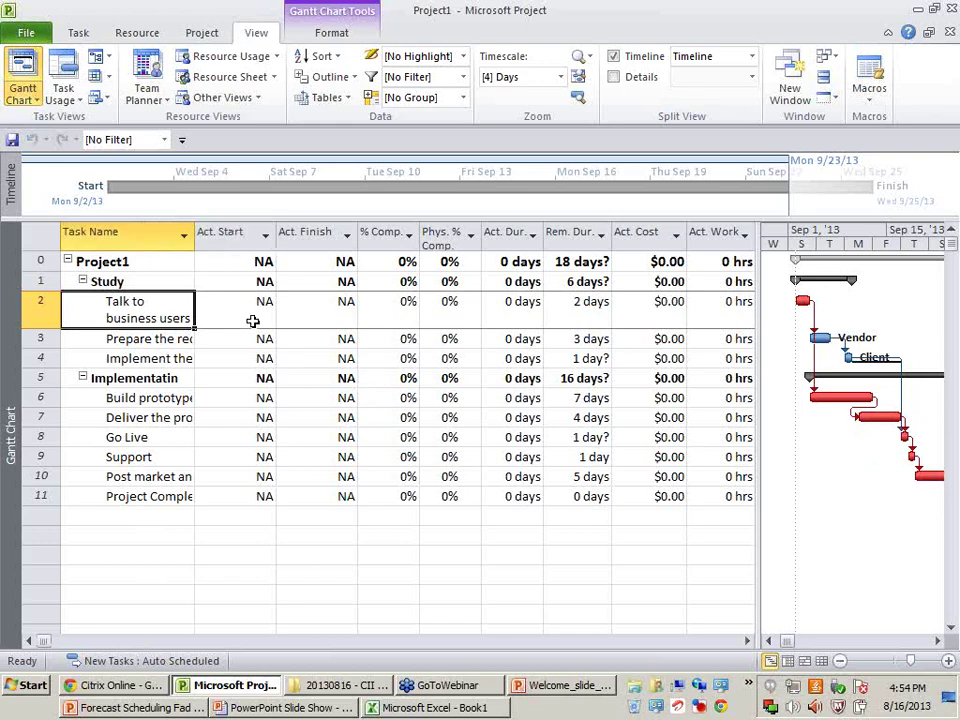
Step: Examine the actual start and actual finish columns, especially for Talk to business users
click(219, 231)
click(300, 231)
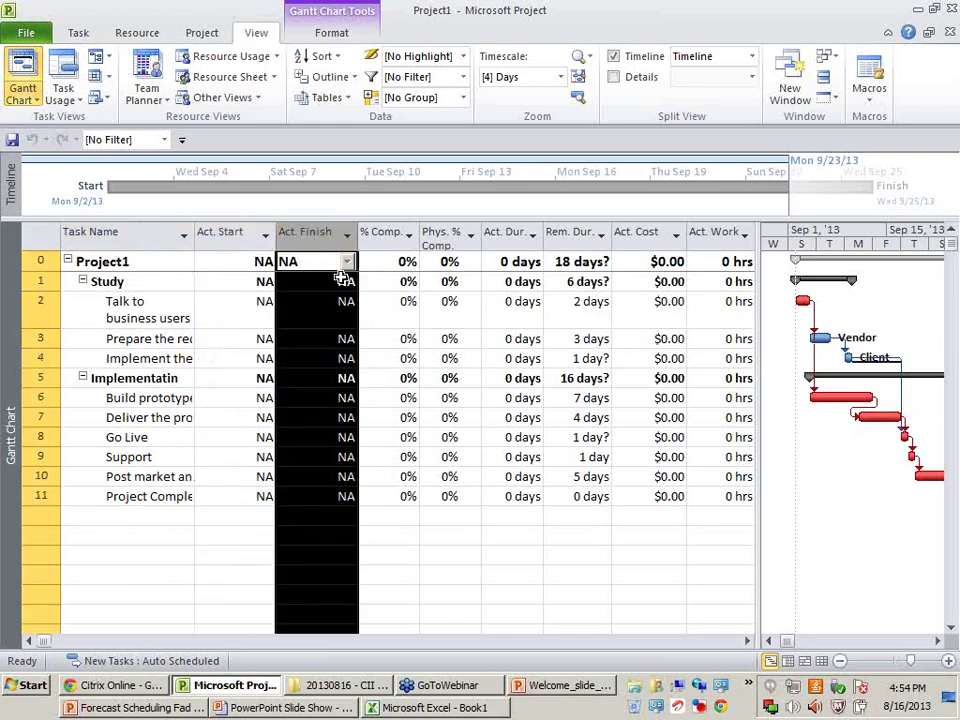
click(362, 437)
click(240, 312)
click(290, 318)
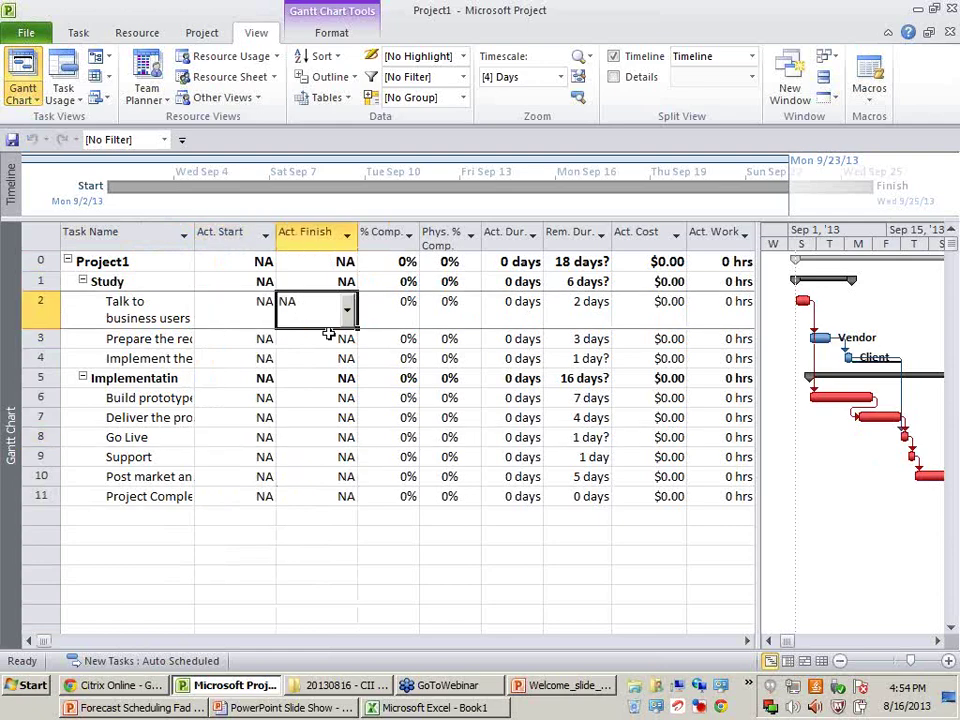
click(252, 313)
click(321, 315)
click(581, 513)
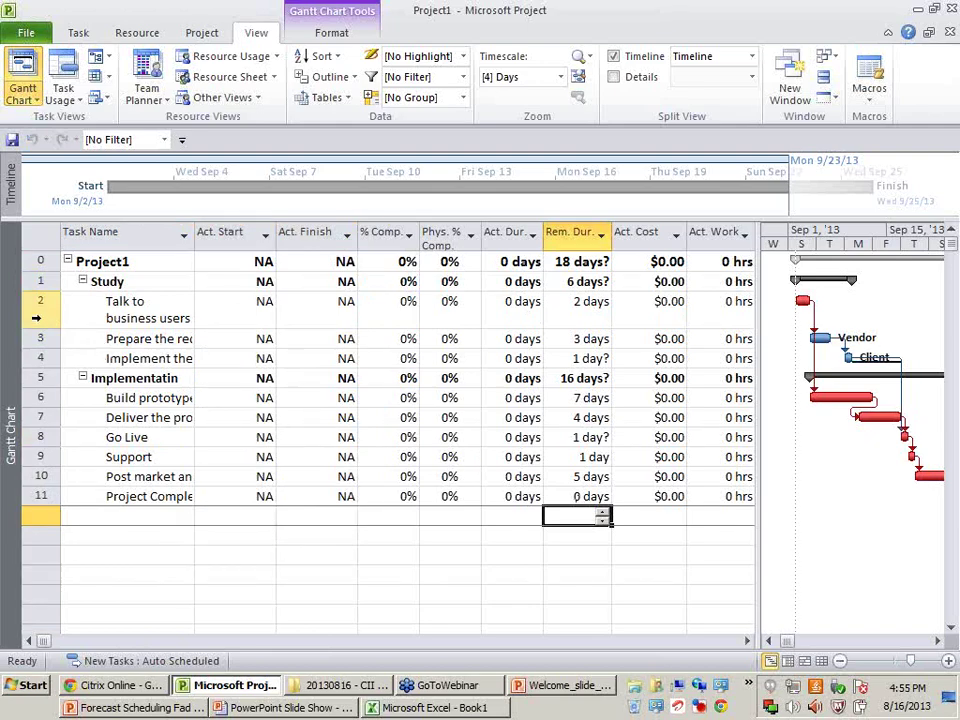
Step: Mark the Talk to business users task as 100% complete
click(39, 311)
key(shift+F2)
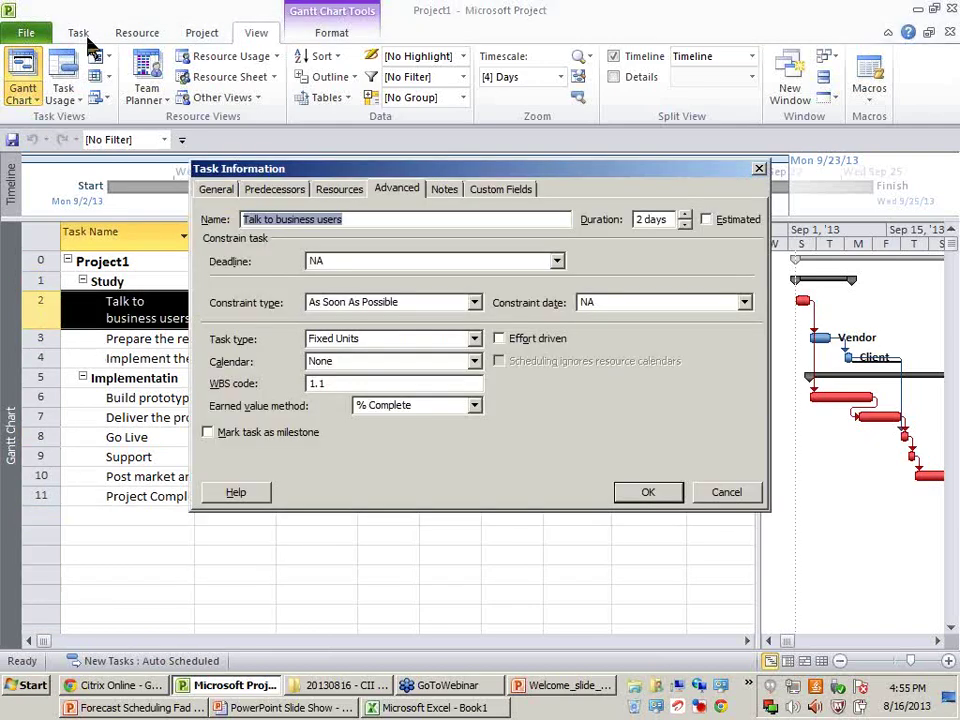
key(Escape)
click(78, 33)
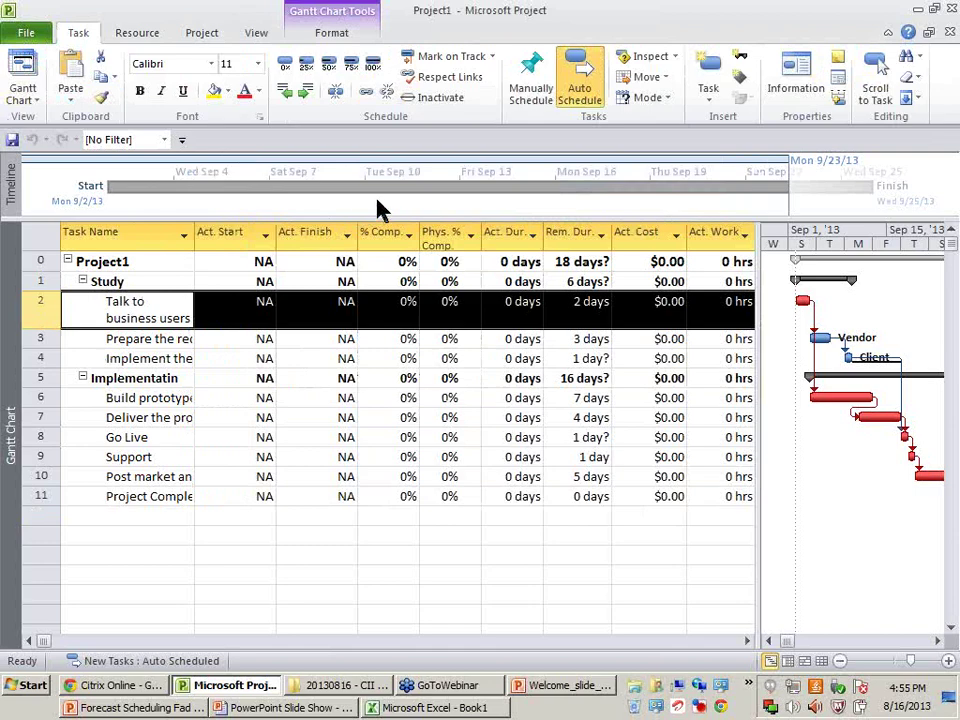
click(370, 70)
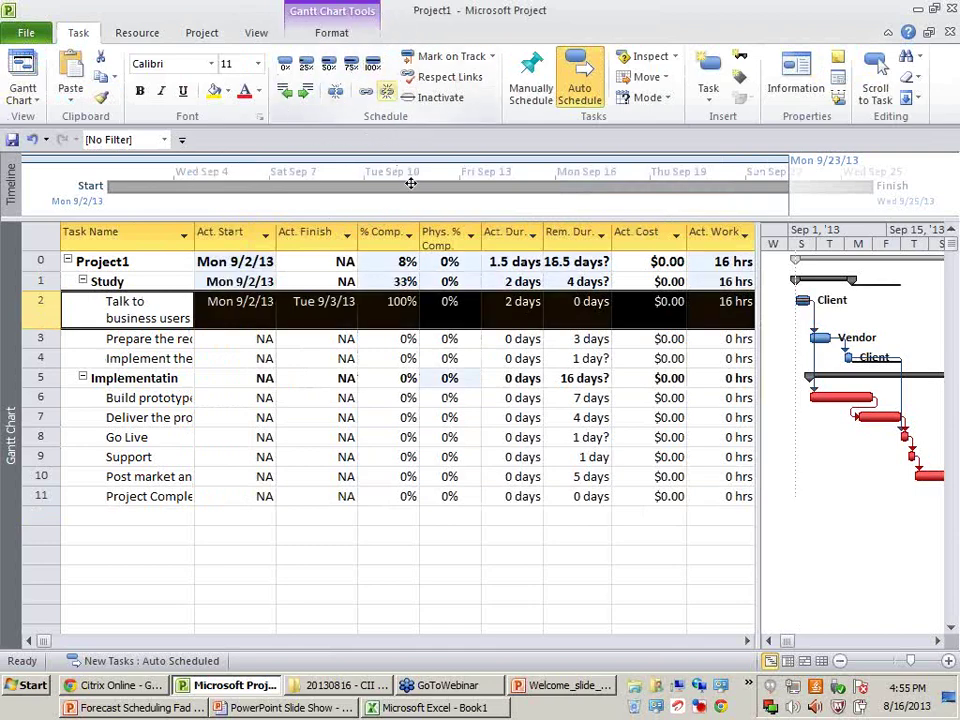
Step: Examine the actual start, actual finish, percent complete, and remaining and actual durations of Talk to business users
drag(481, 446, 500, 446)
click(240, 302)
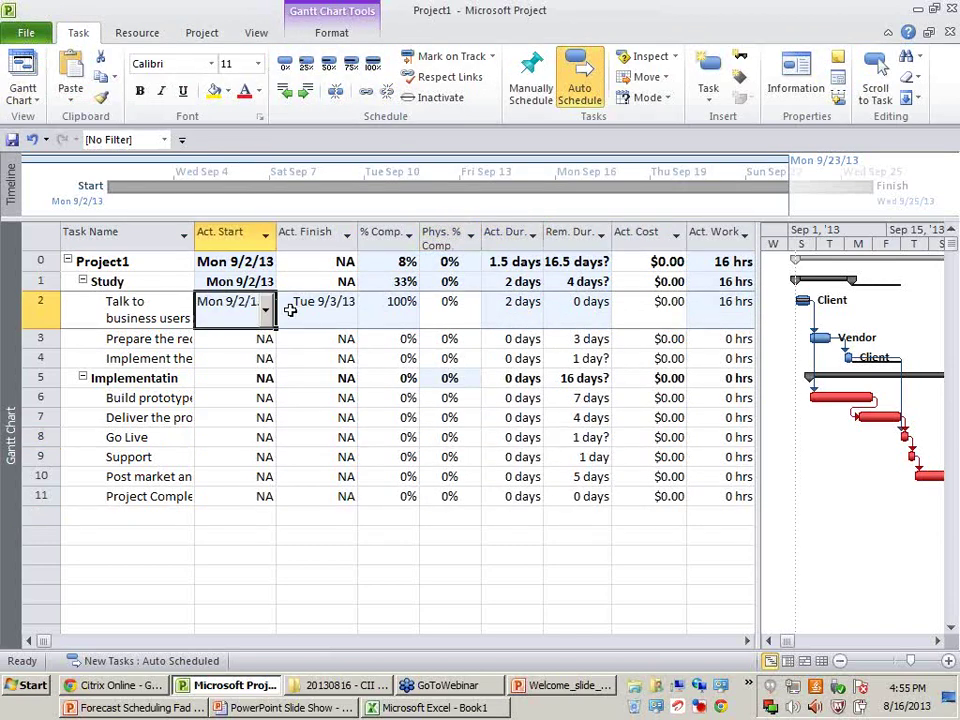
click(290, 306)
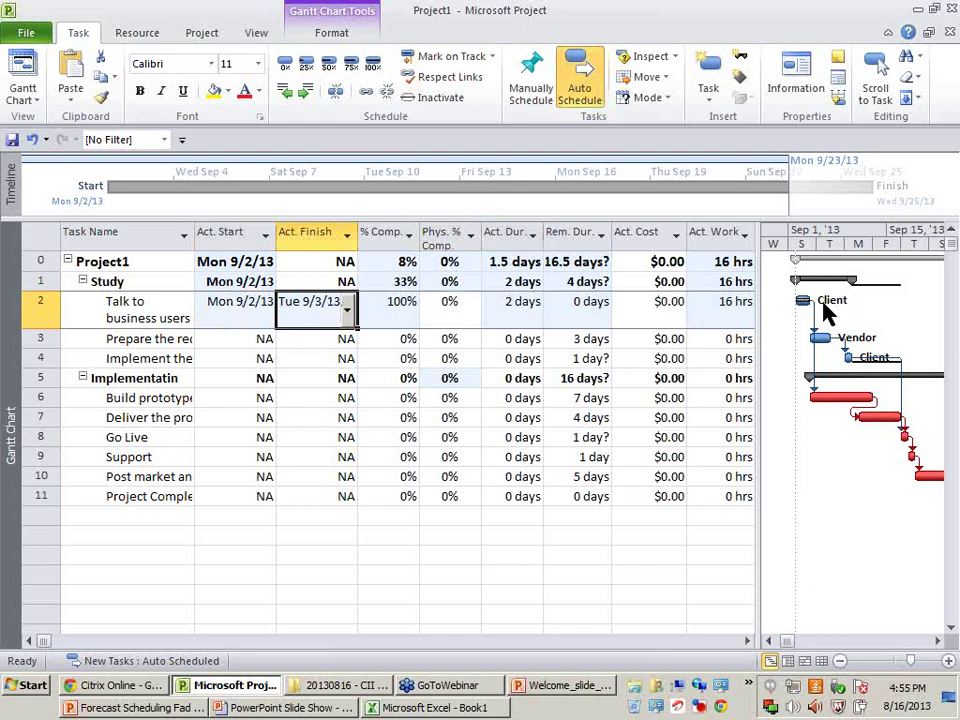
click(401, 312)
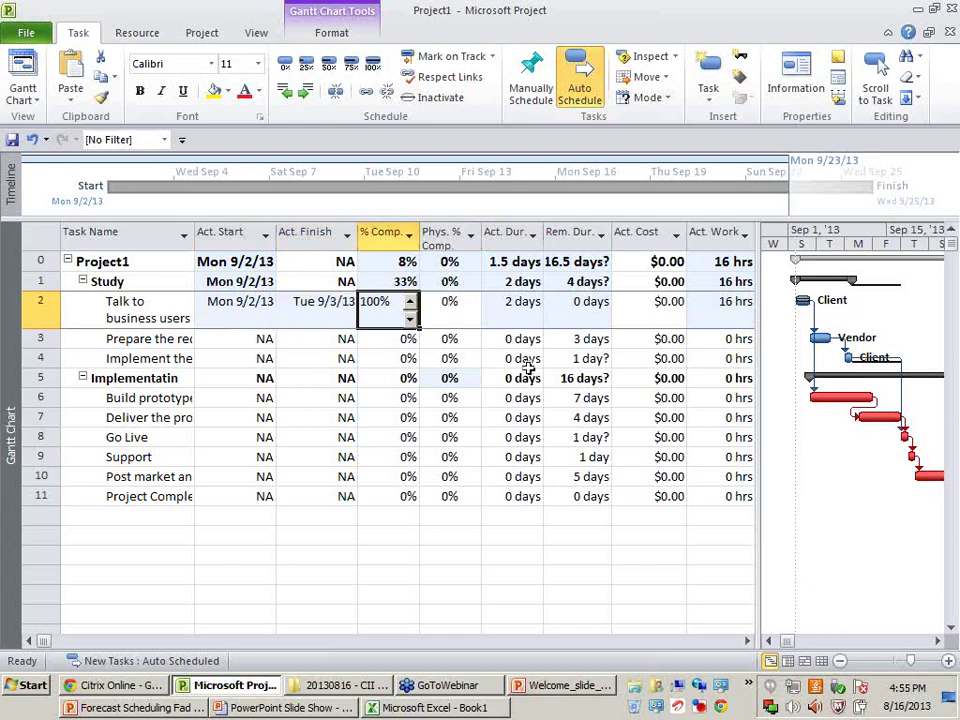
click(580, 323)
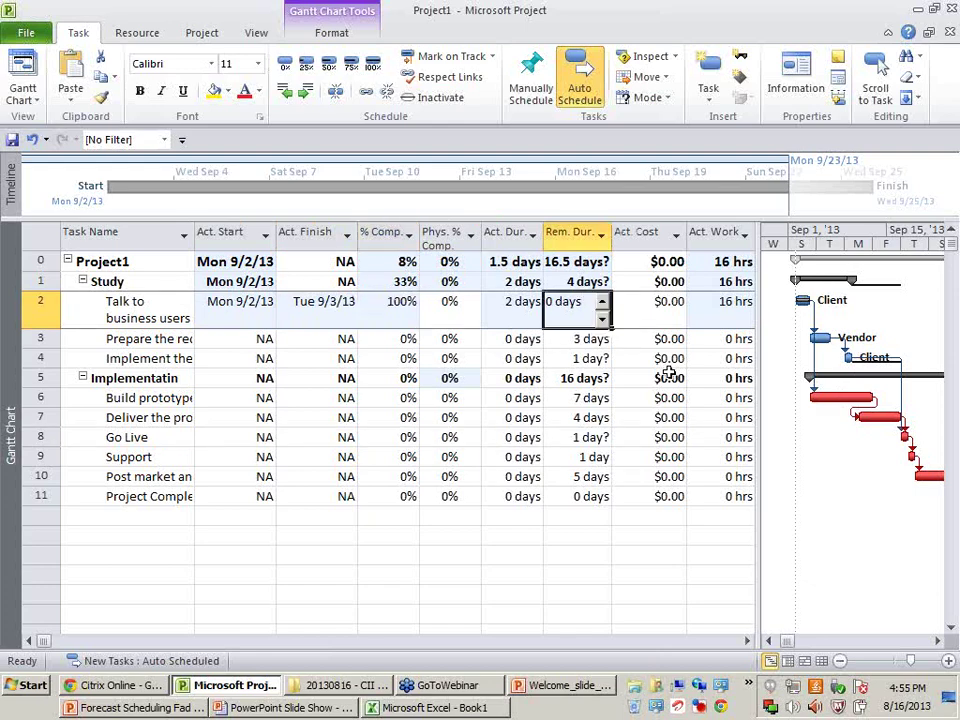
click(505, 305)
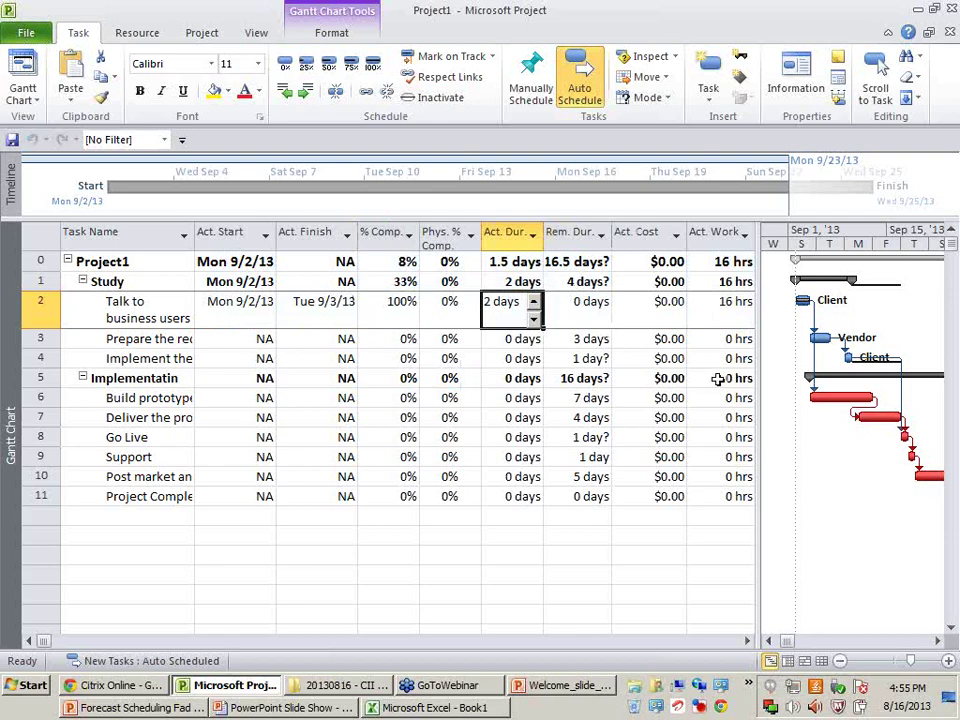
Step: Switch to the Updating Tasks slide in PowerPoint, reveal its next point, and return to Microsoft Project
key(alt+Tab)
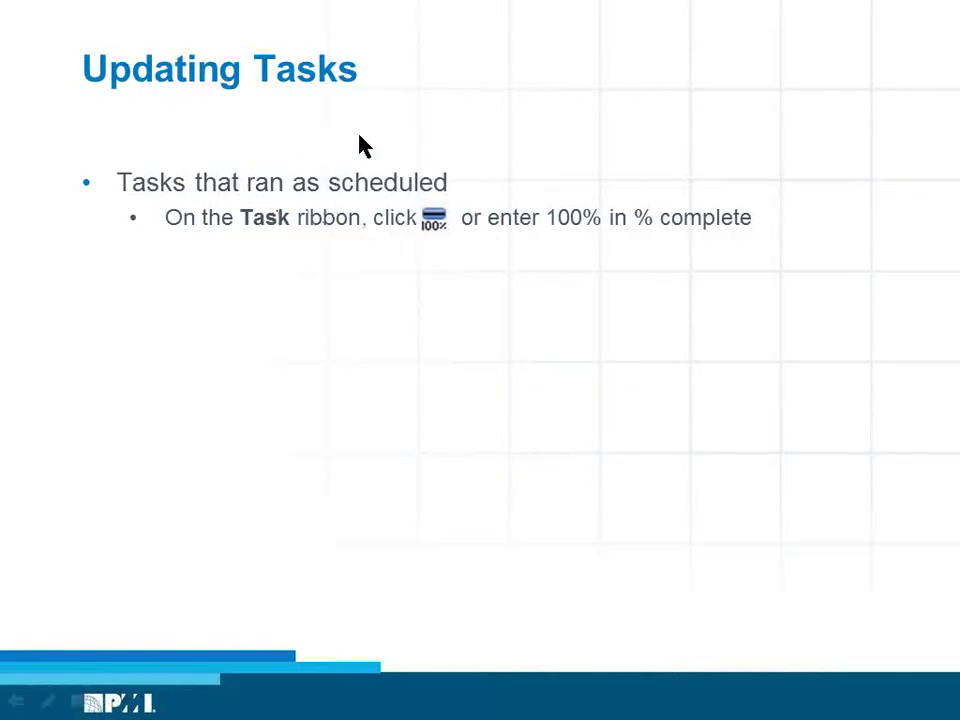
click(308, 238)
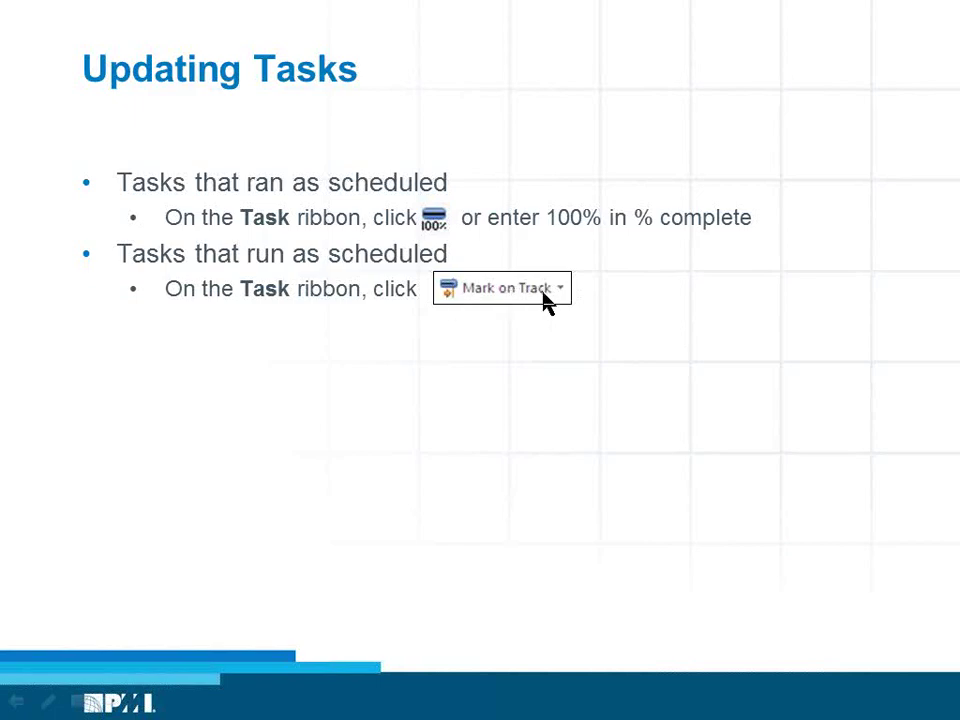
key(alt+Tab)
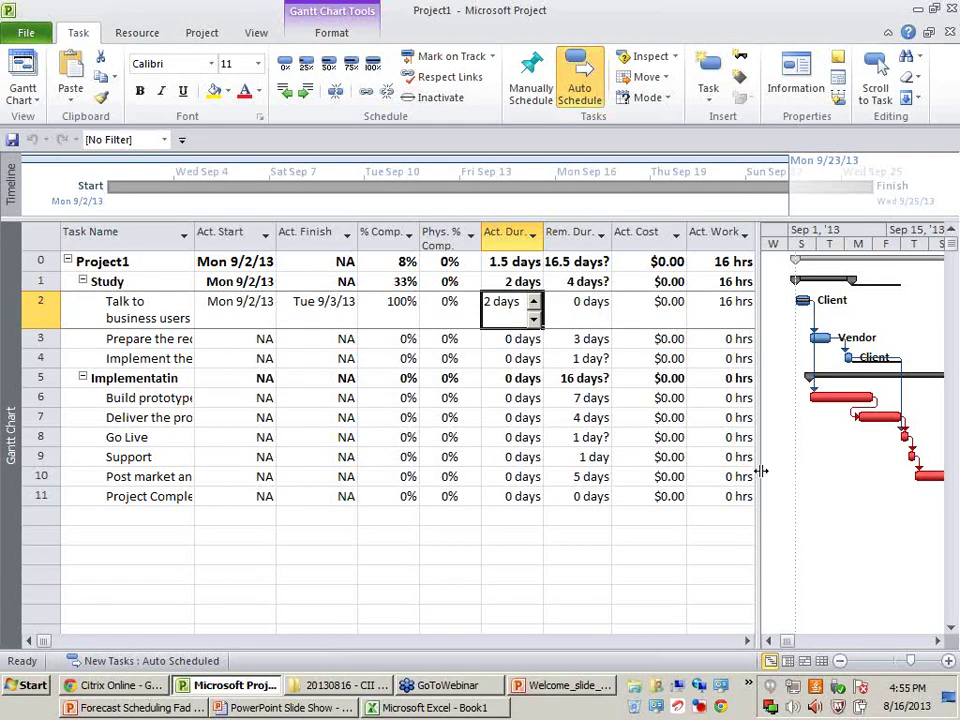
Step: Widen the Gantt chart area beside the task table and set its timescale to Days
drag(761, 476, 601, 438)
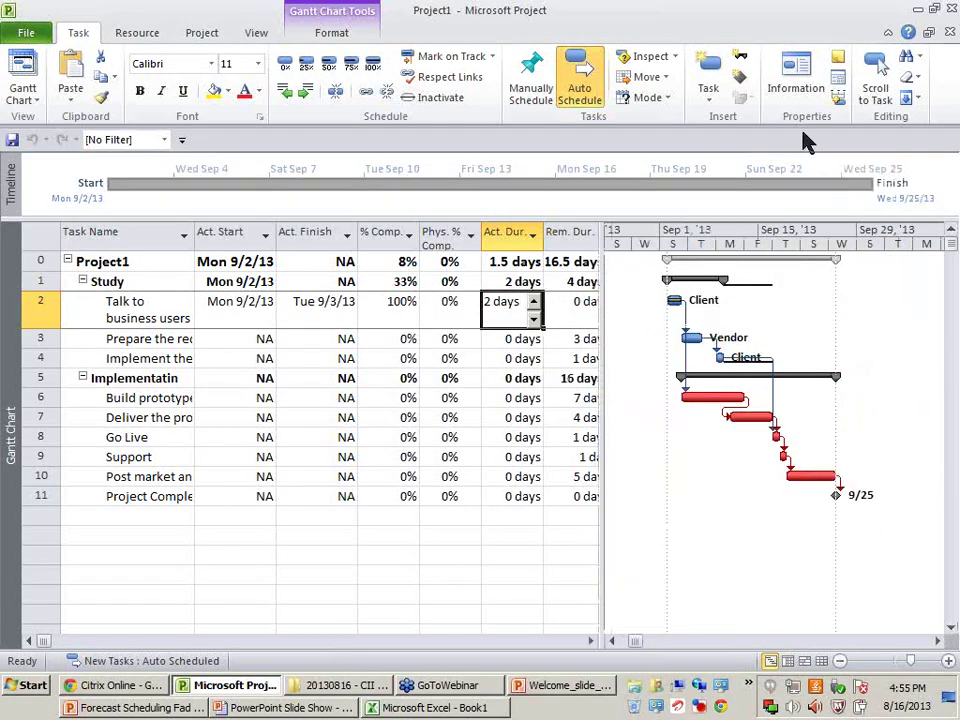
click(262, 33)
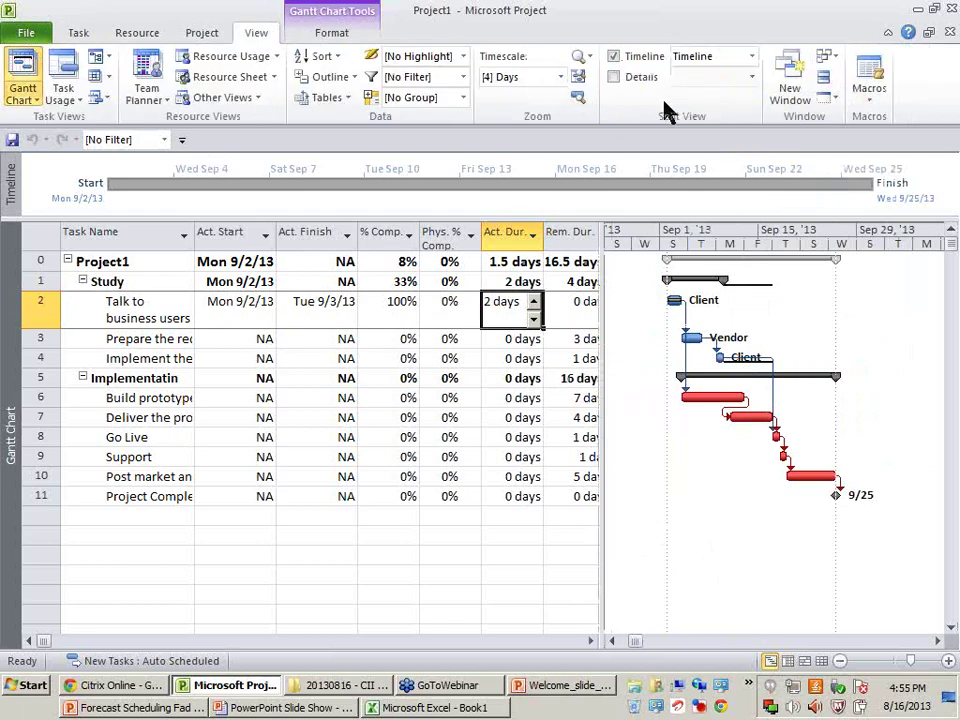
click(562, 78)
click(495, 129)
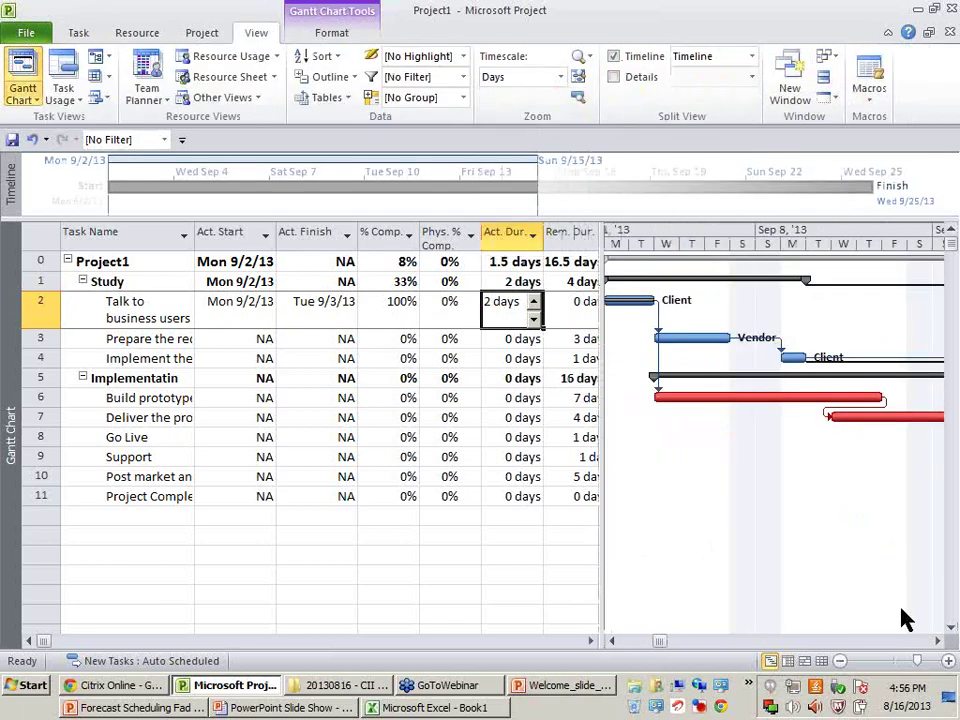
click(938, 642)
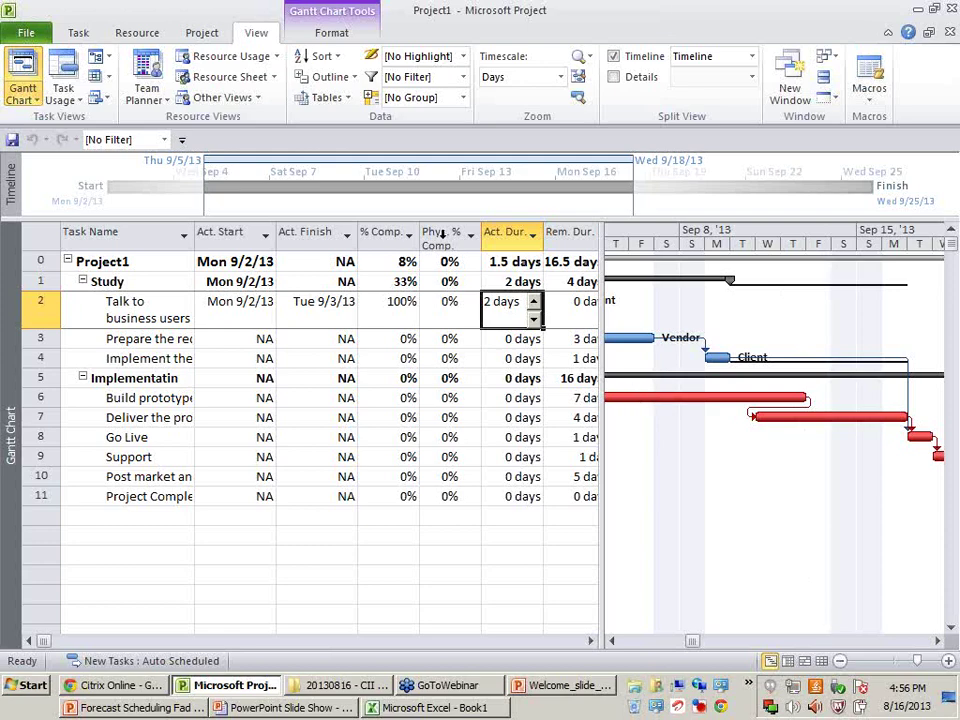
Step: Set the project's status date to September 10, 2013
click(199, 35)
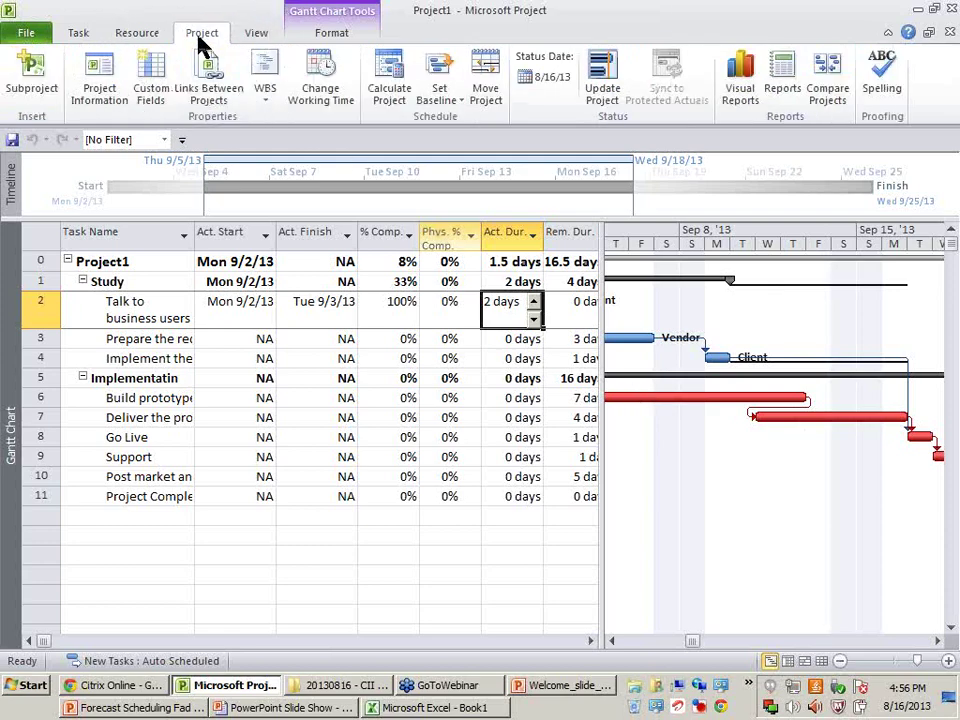
click(556, 88)
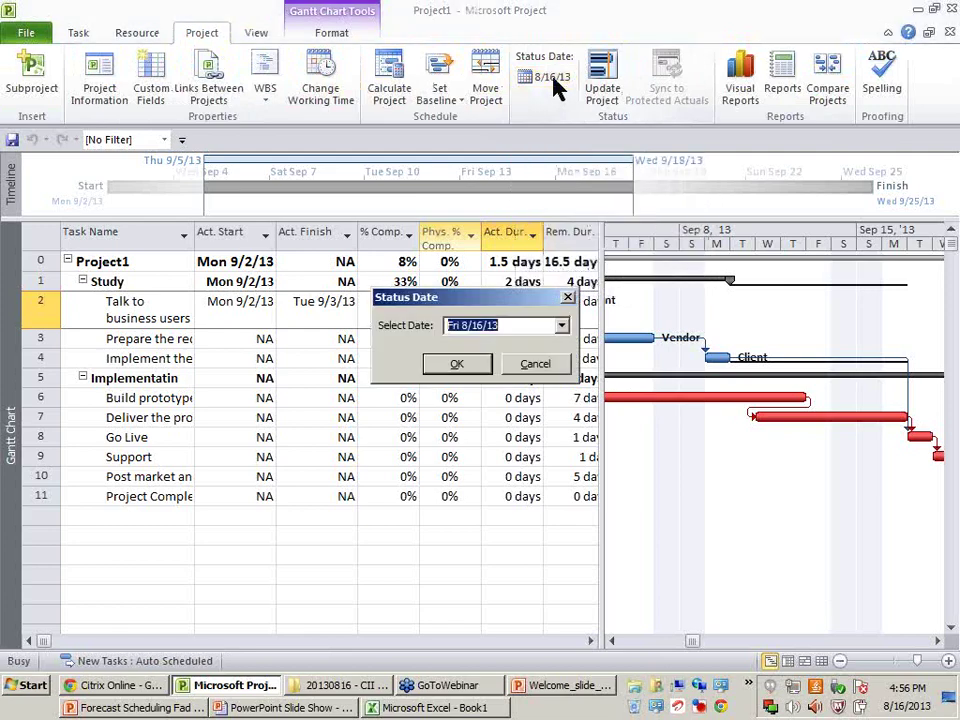
click(560, 327)
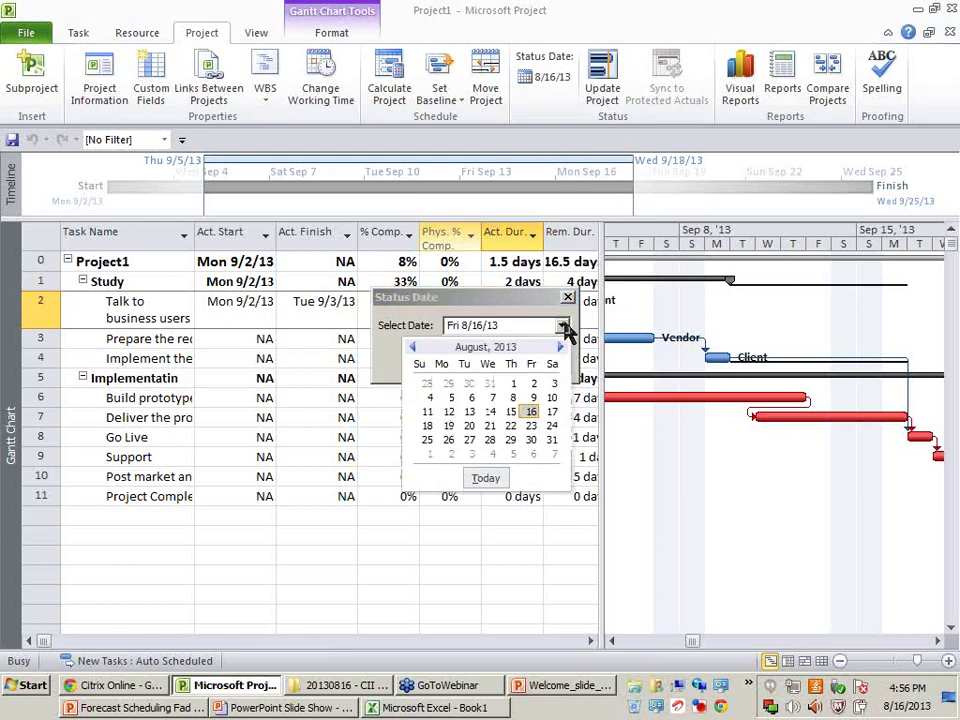
click(560, 346)
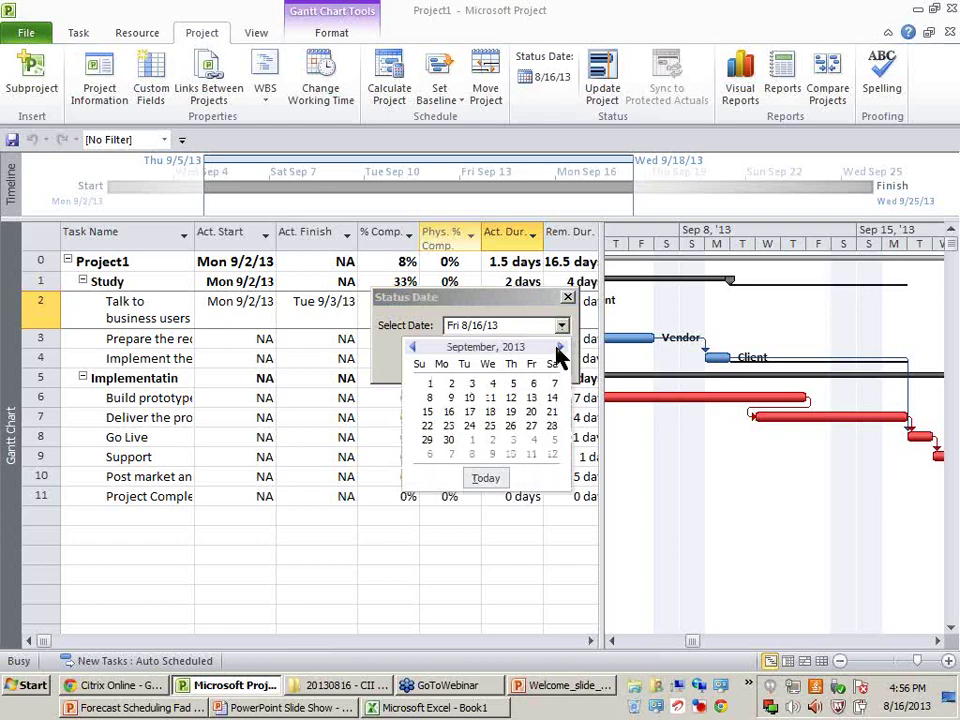
click(469, 397)
click(478, 364)
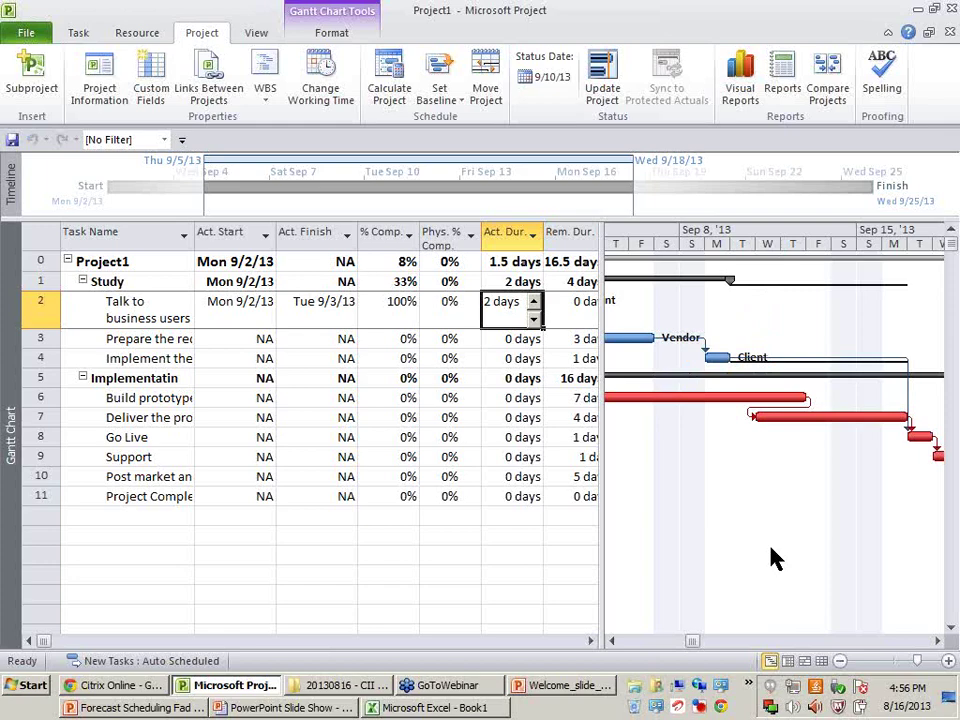
Step: Give the Status Date gridline a line type so it is drawn as a vertical line on the Gantt chart
click(318, 33)
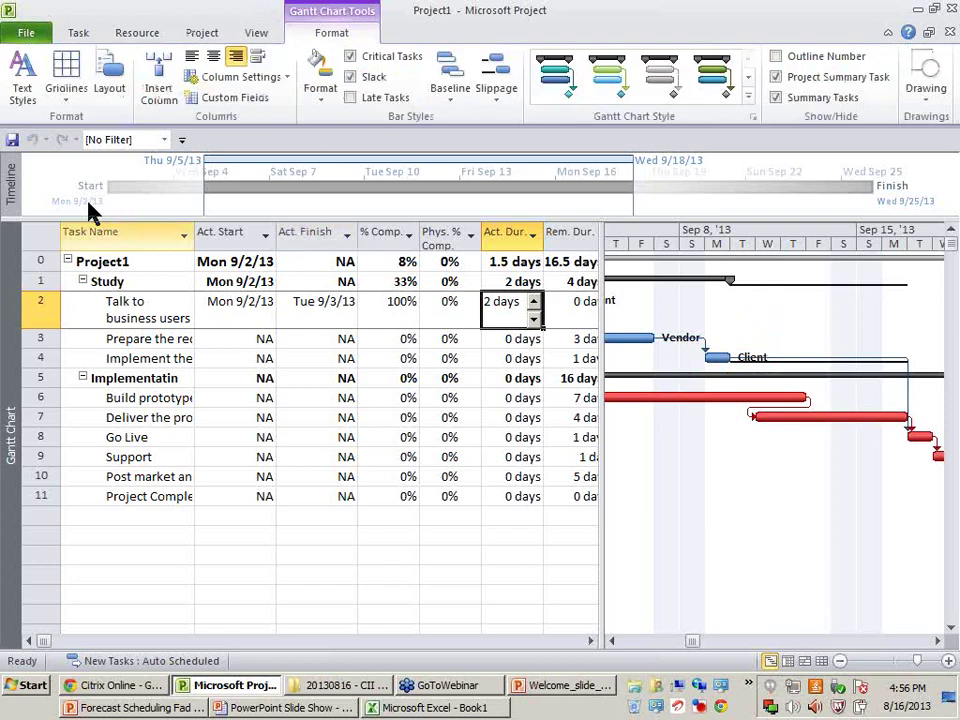
click(66, 96)
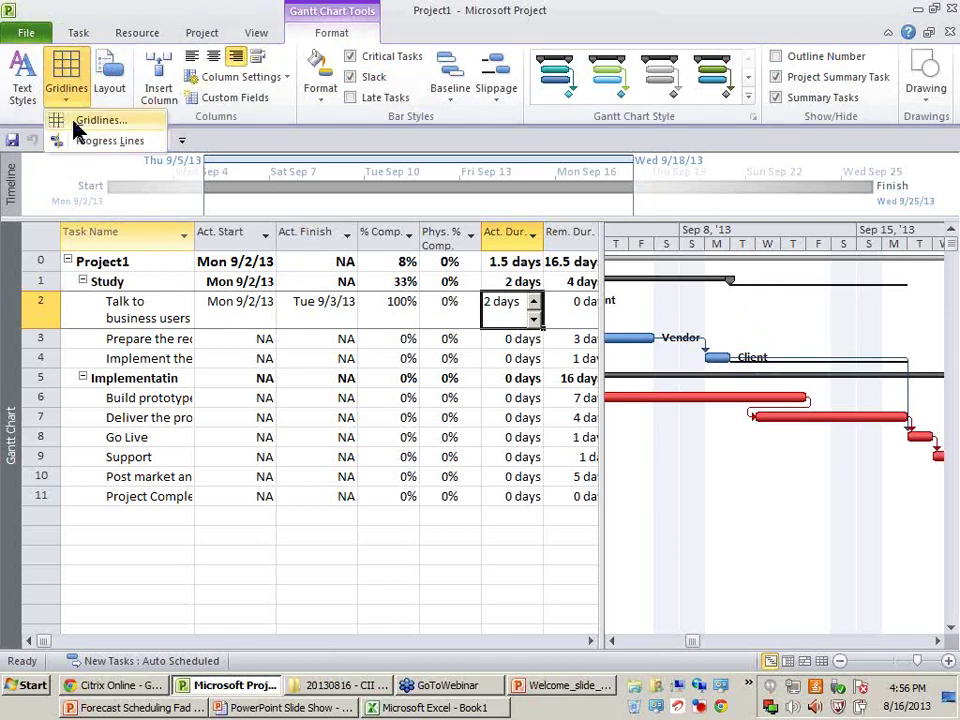
click(76, 122)
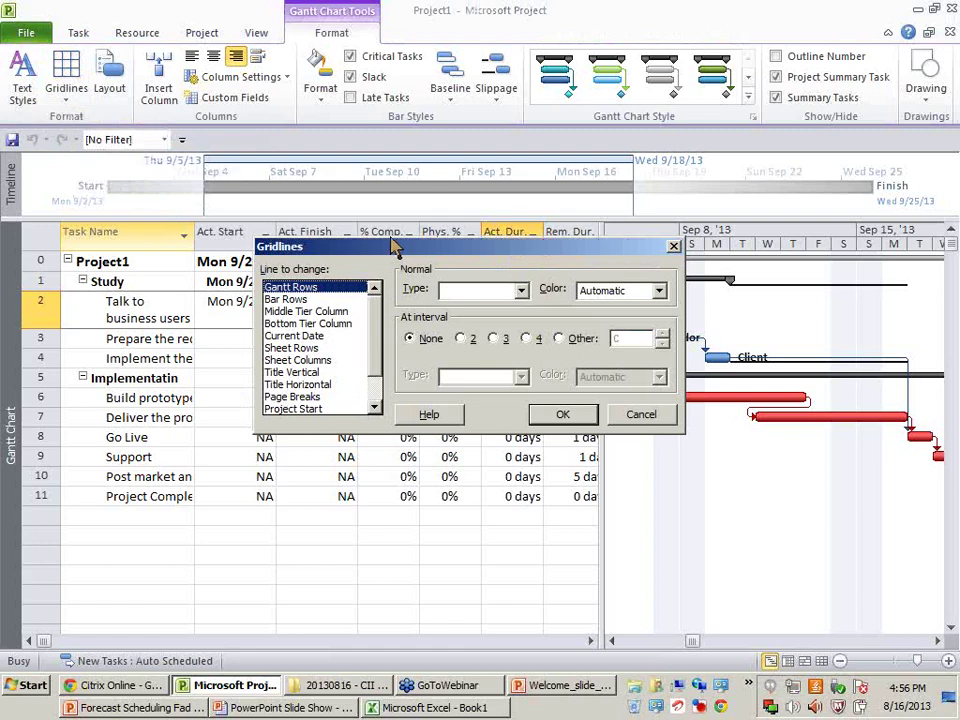
drag(381, 250, 210, 274)
scroll(207, 354, down, 1)
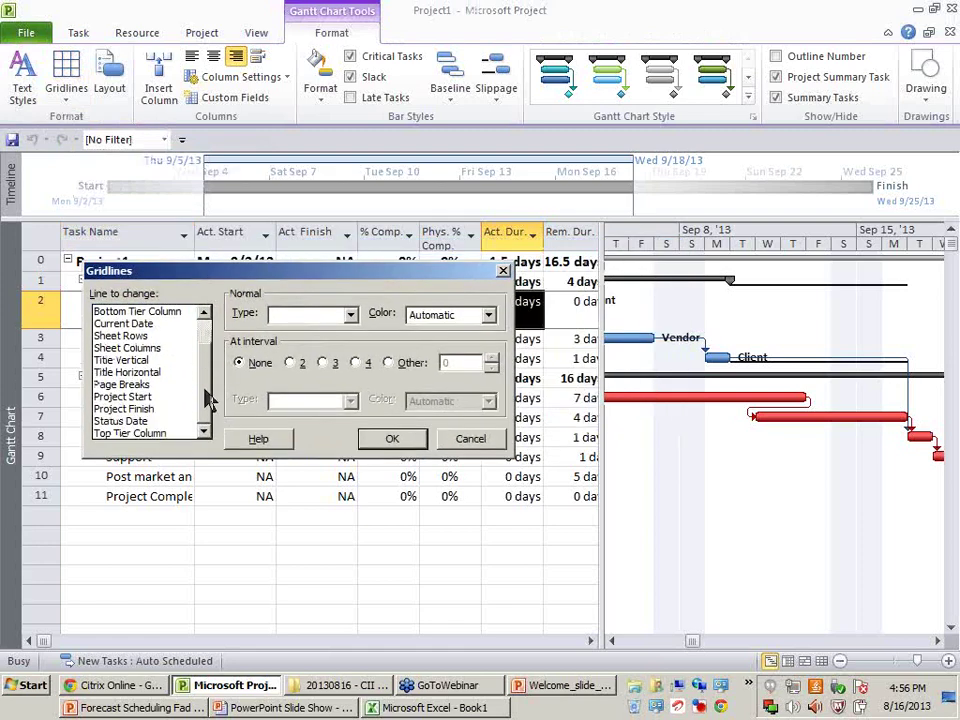
click(150, 422)
click(350, 314)
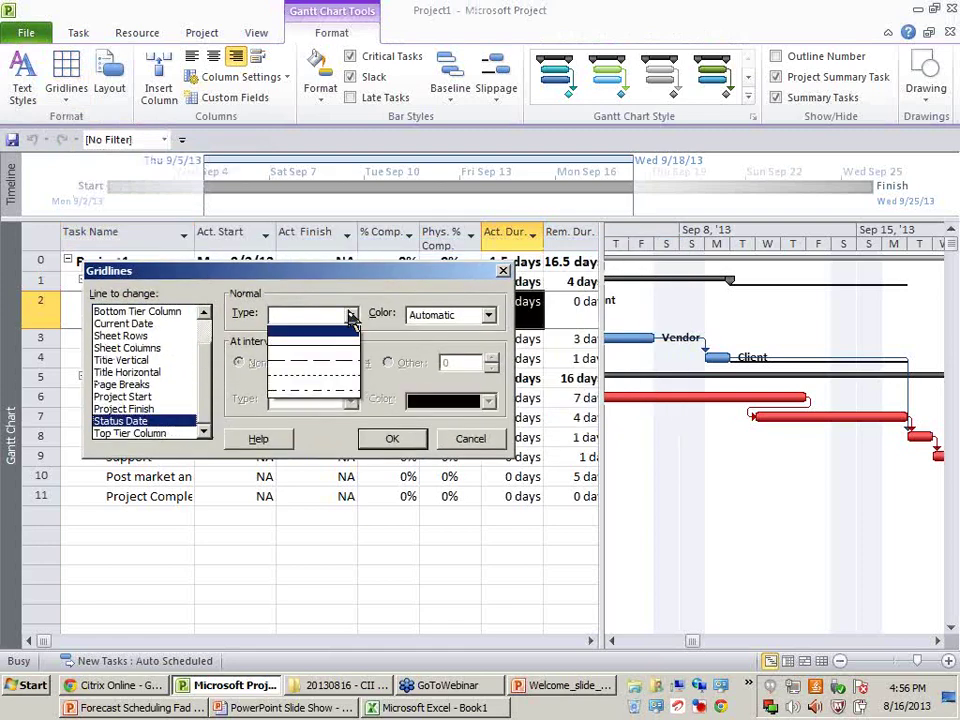
click(343, 364)
click(393, 440)
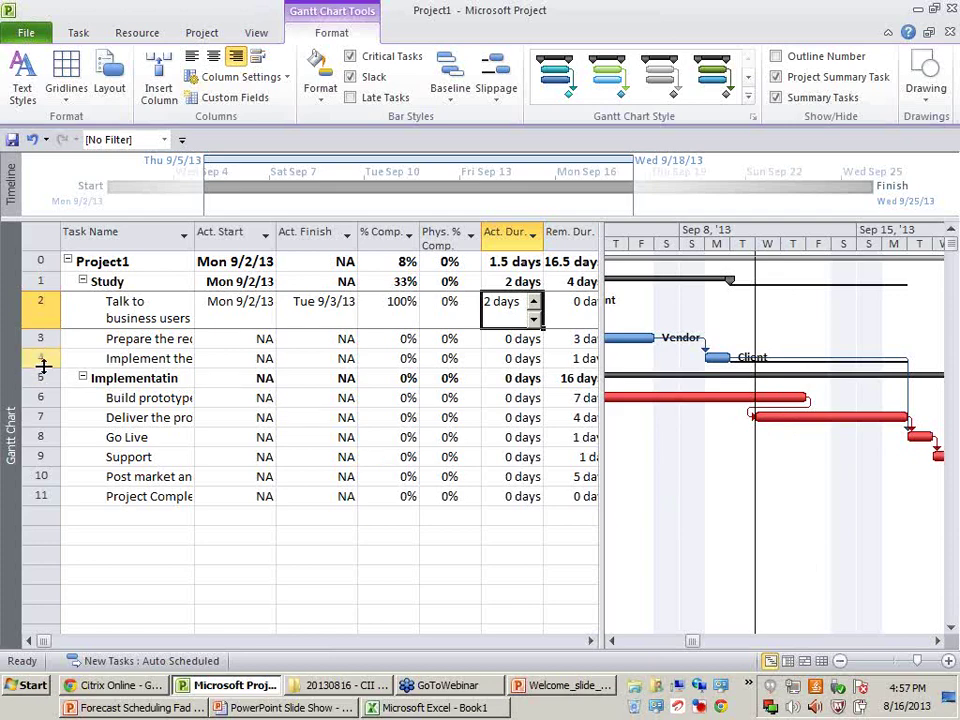
Step: Mark the Build prototype task as on track up to the status date
click(44, 397)
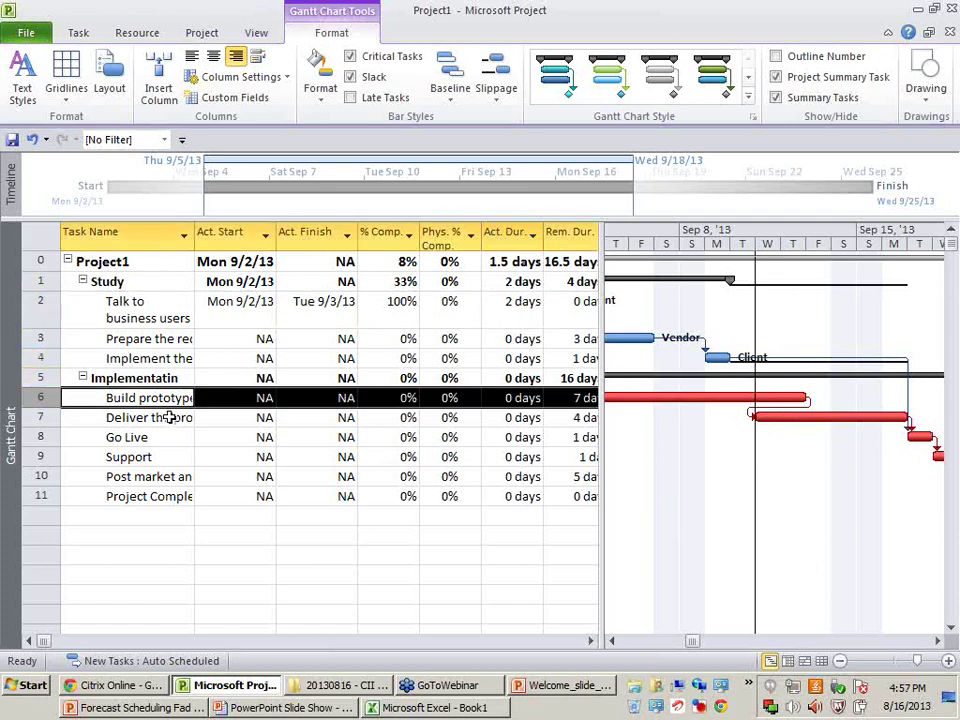
click(613, 641)
click(613, 641)
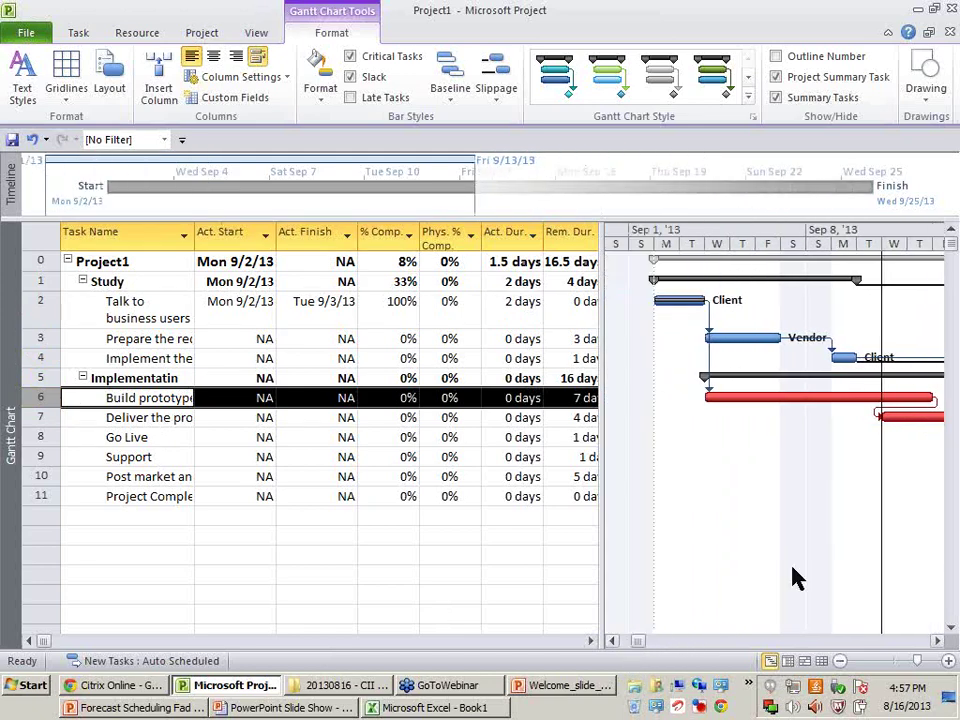
click(937, 641)
click(937, 641)
click(937, 641)
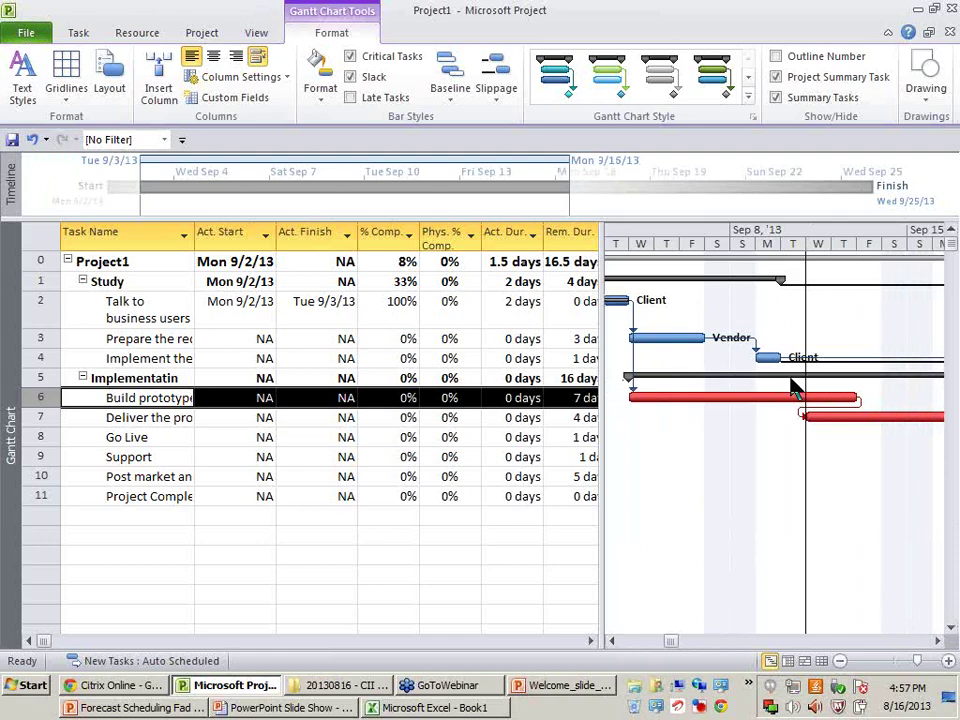
click(75, 33)
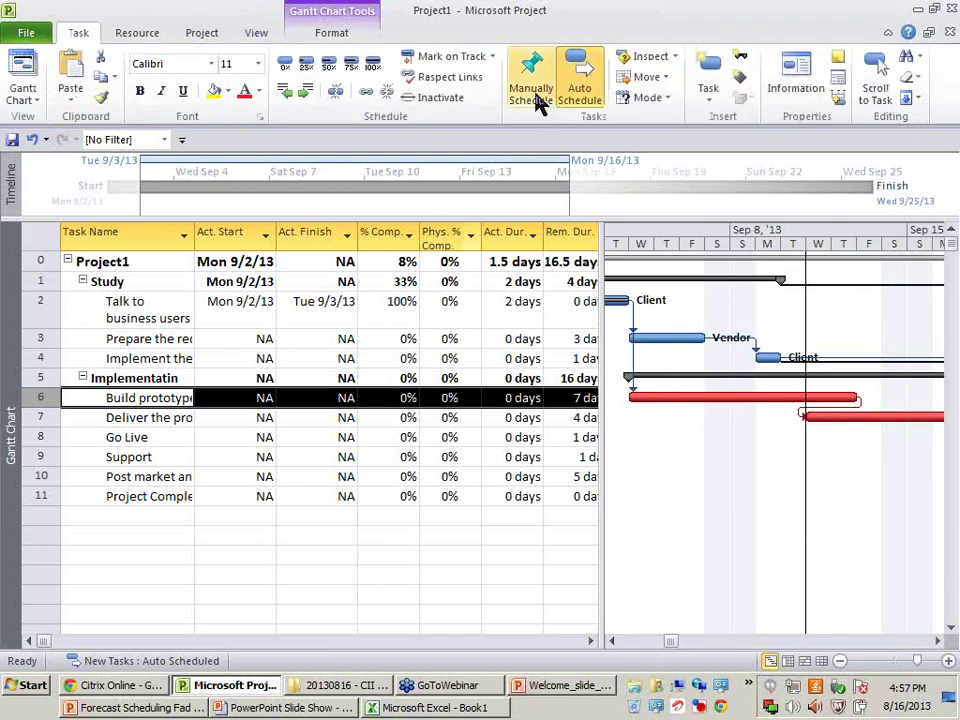
click(455, 57)
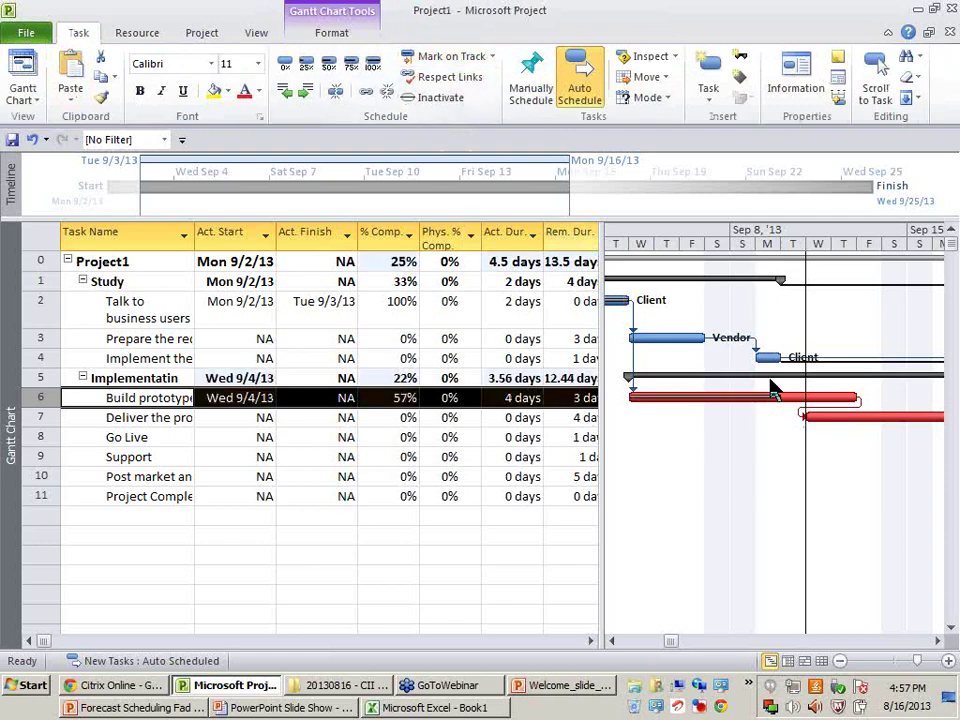
Step: Examine Build prototype's percent complete, actual and remaining durations, and consult the PowerPoint slide on updating tasks that run behind
click(402, 397)
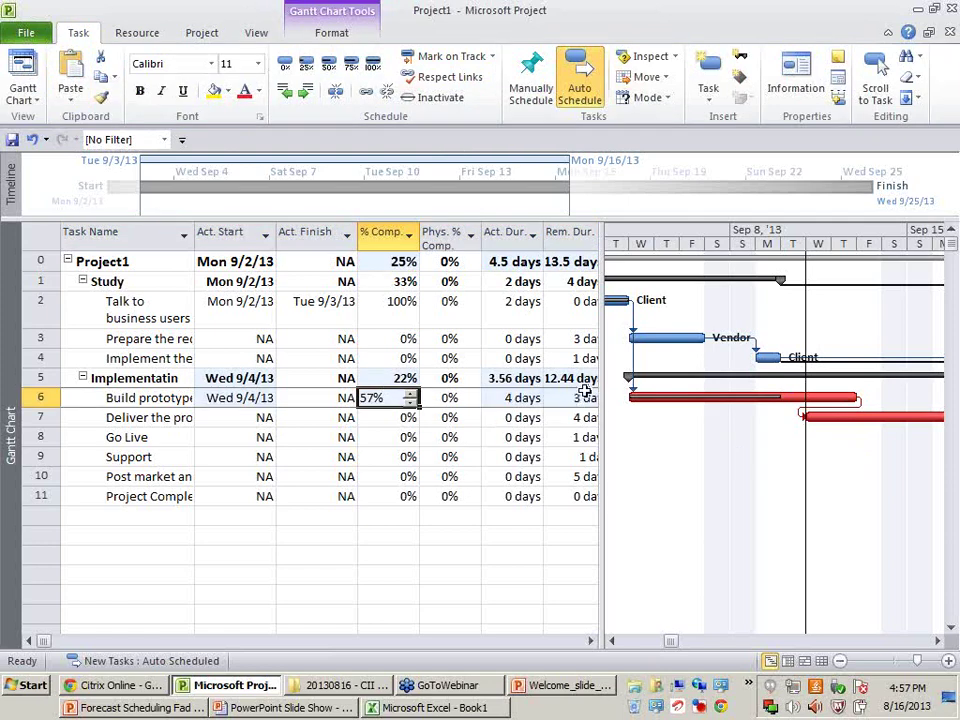
click(508, 397)
click(578, 397)
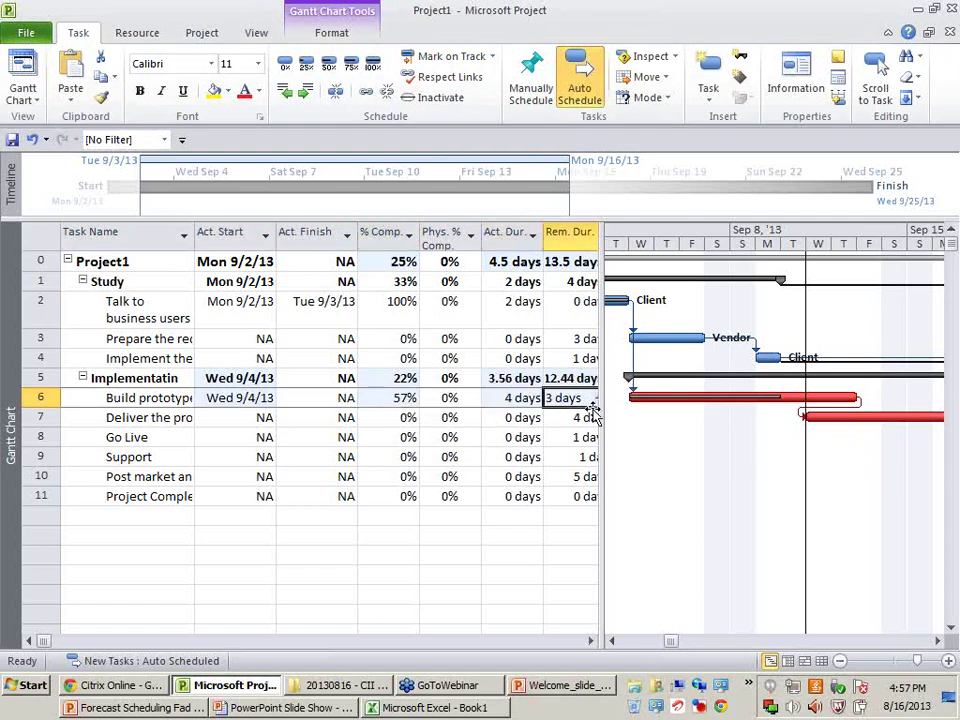
key(alt+Tab)
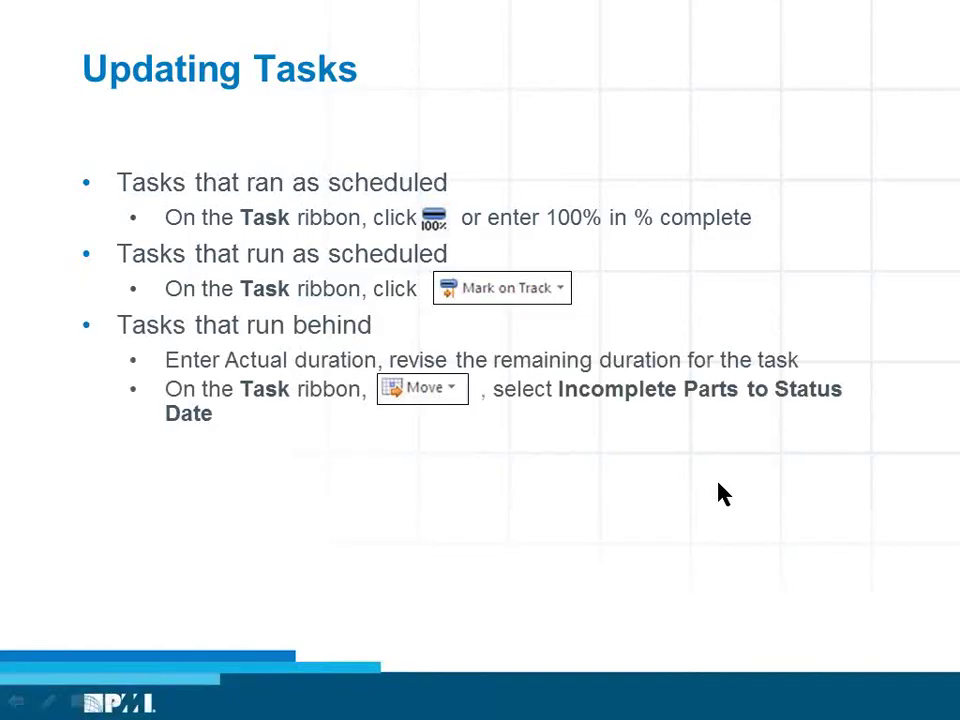
key(alt+Tab)
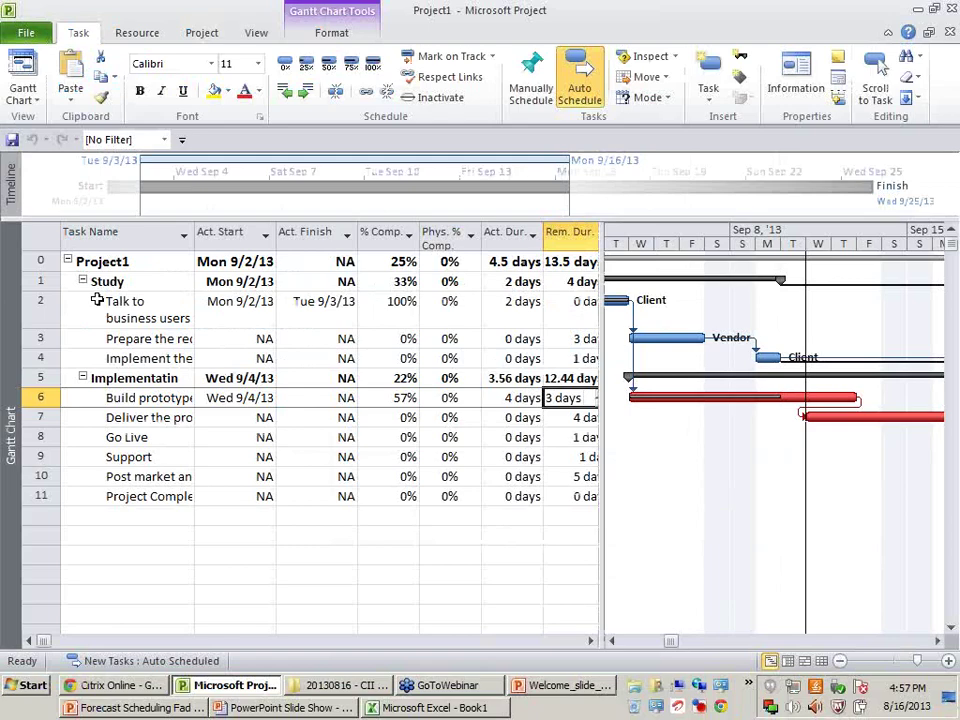
Step: Mark the Prepare the requirements task as 50% complete
click(38, 338)
double_click(184, 340)
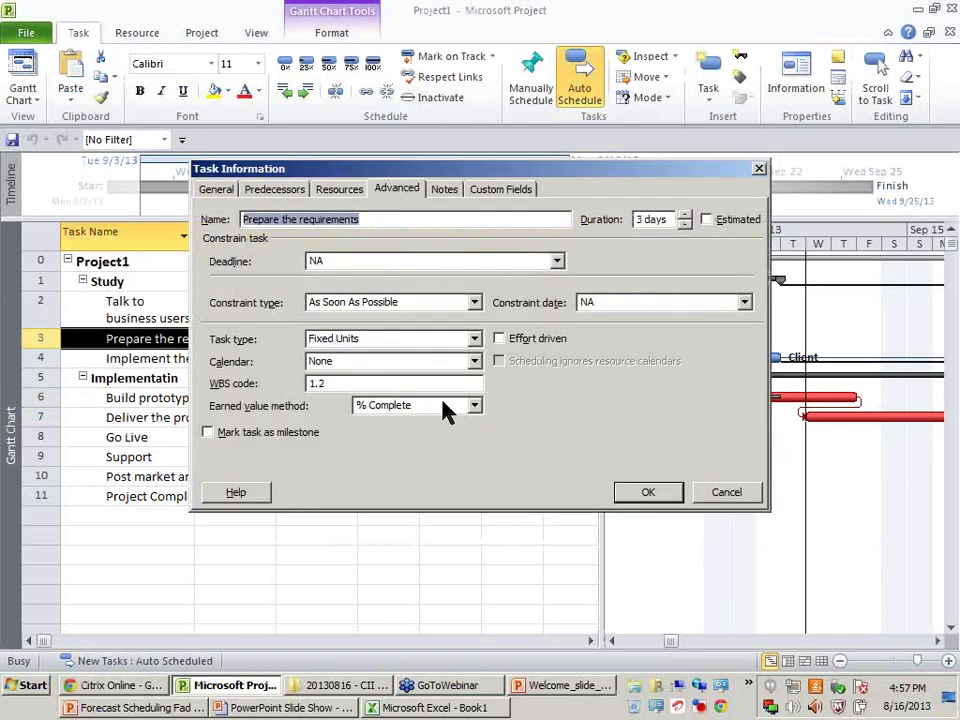
key(Escape)
click(329, 64)
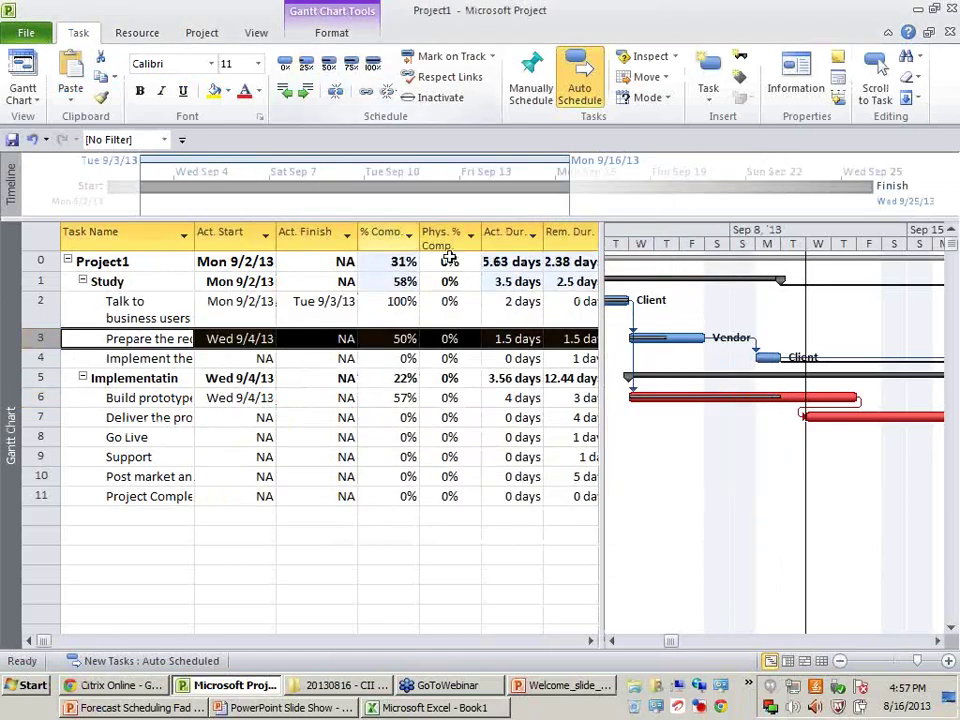
Step: Examine the Prepare the requirements progress bar against the status date line and its link to Implement the requirements
click(441, 496)
click(680, 338)
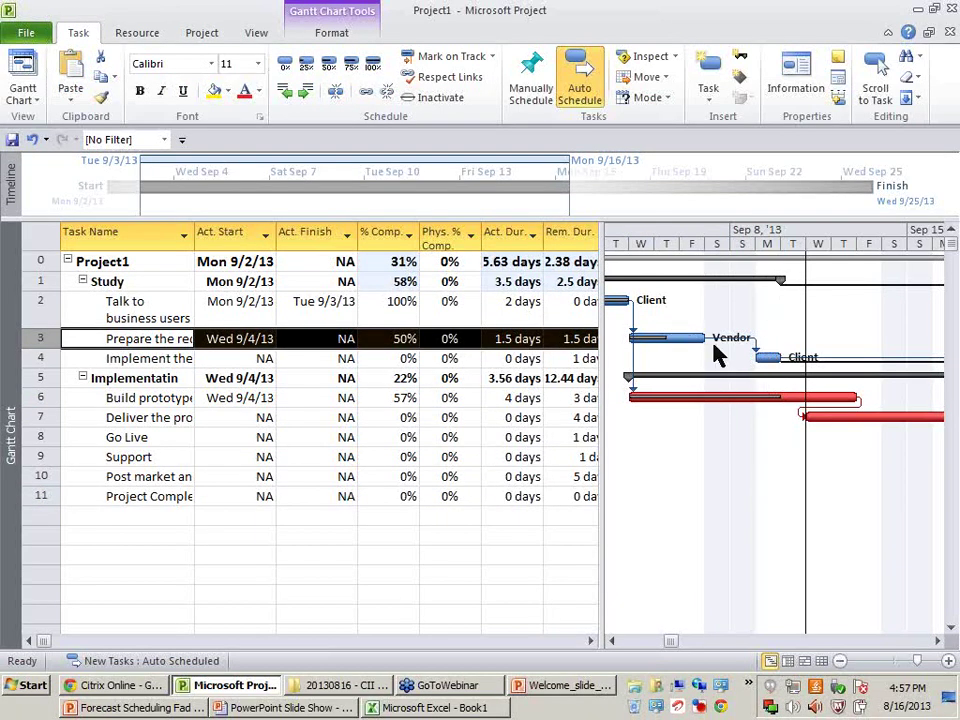
click(235, 457)
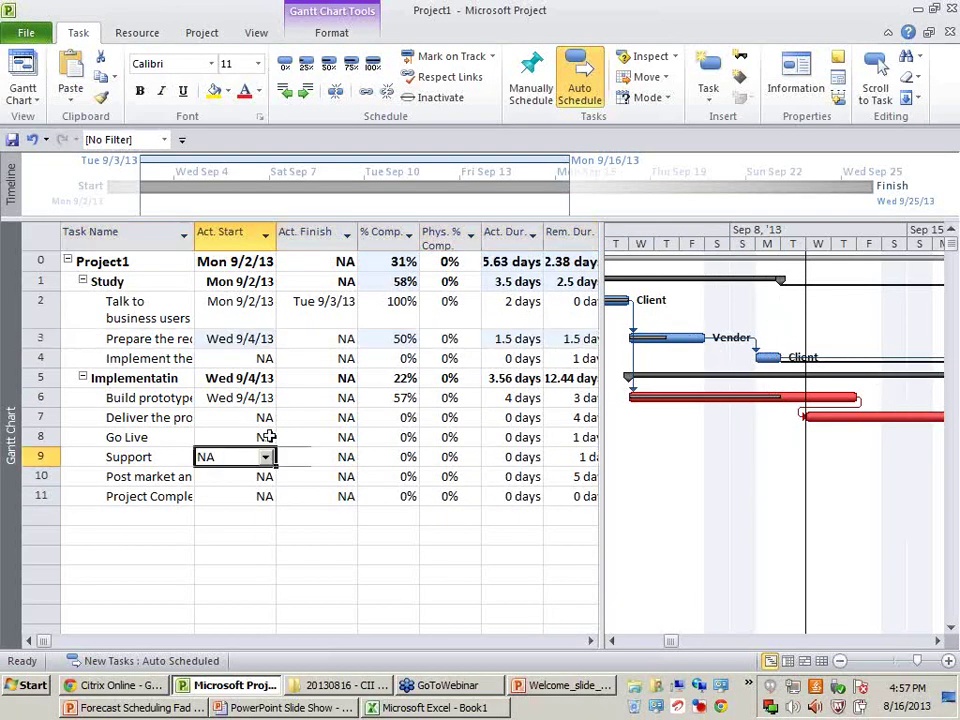
click(116, 340)
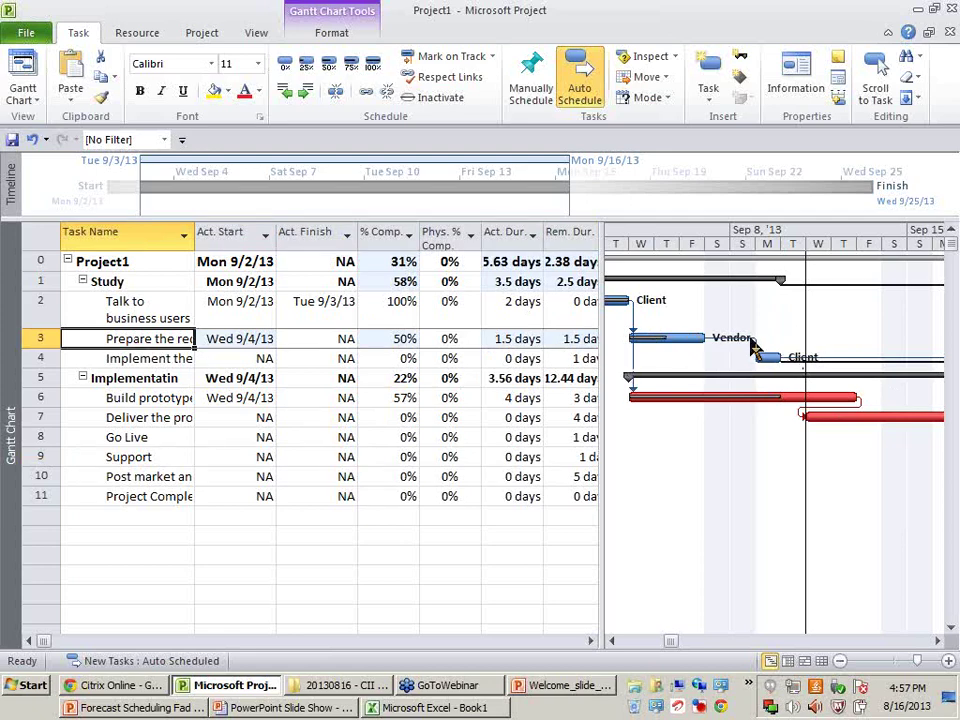
mouse_move(753, 345)
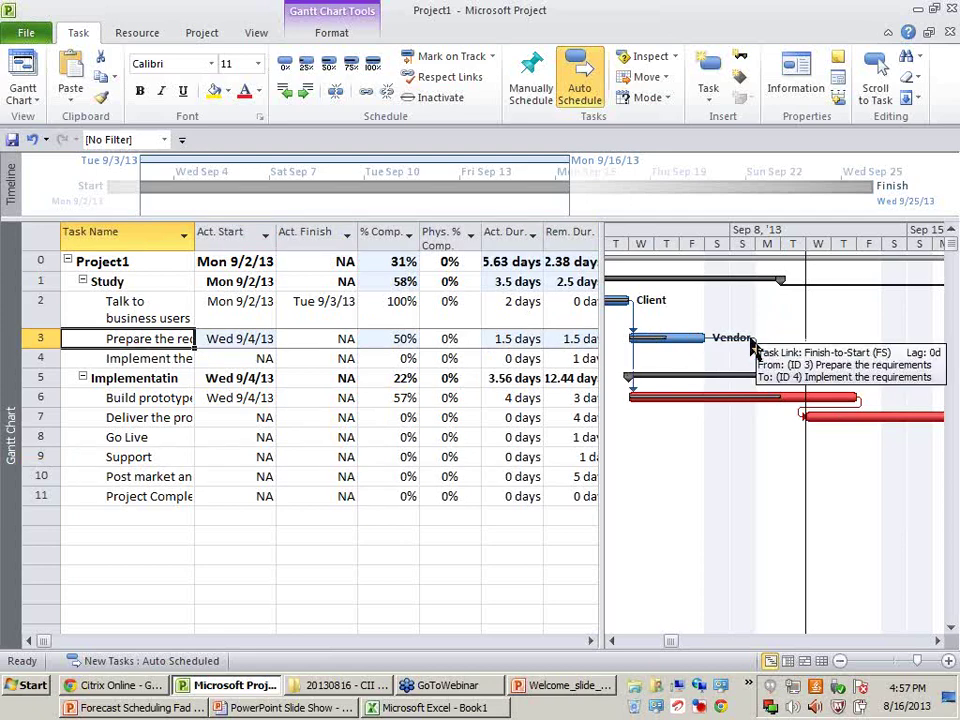
Step: Move the incomplete parts of the Prepare the requirements task to the status date
click(46, 332)
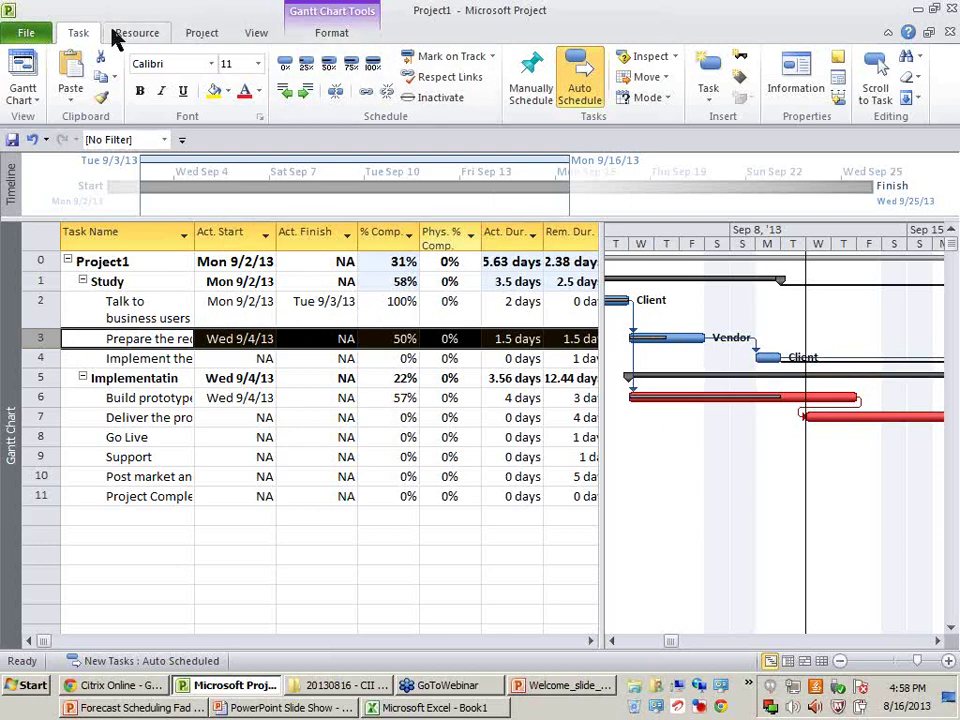
click(662, 78)
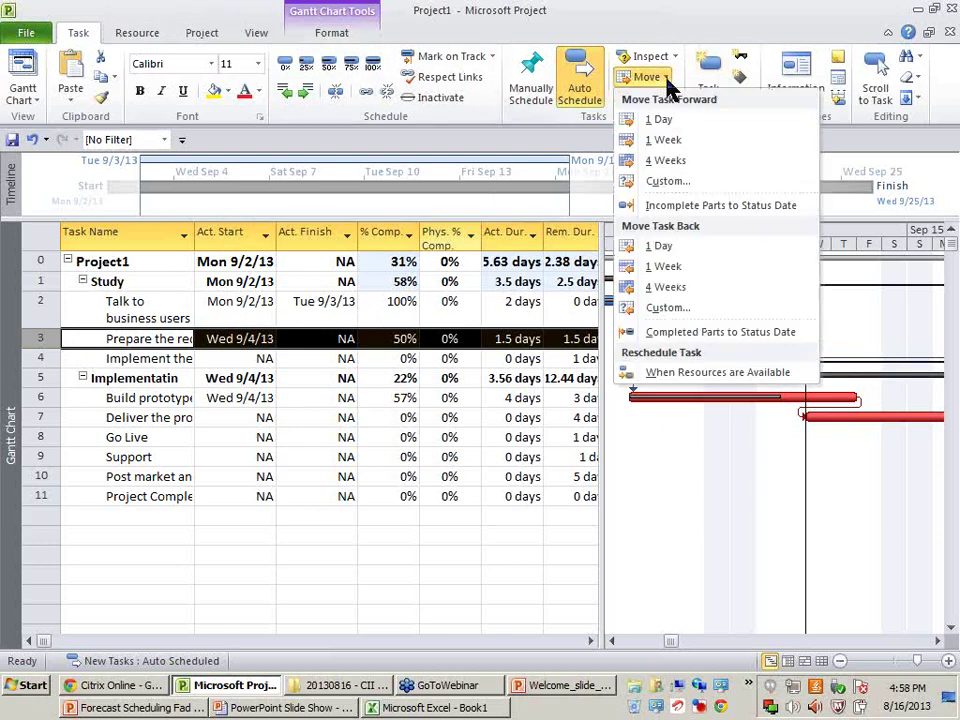
click(718, 207)
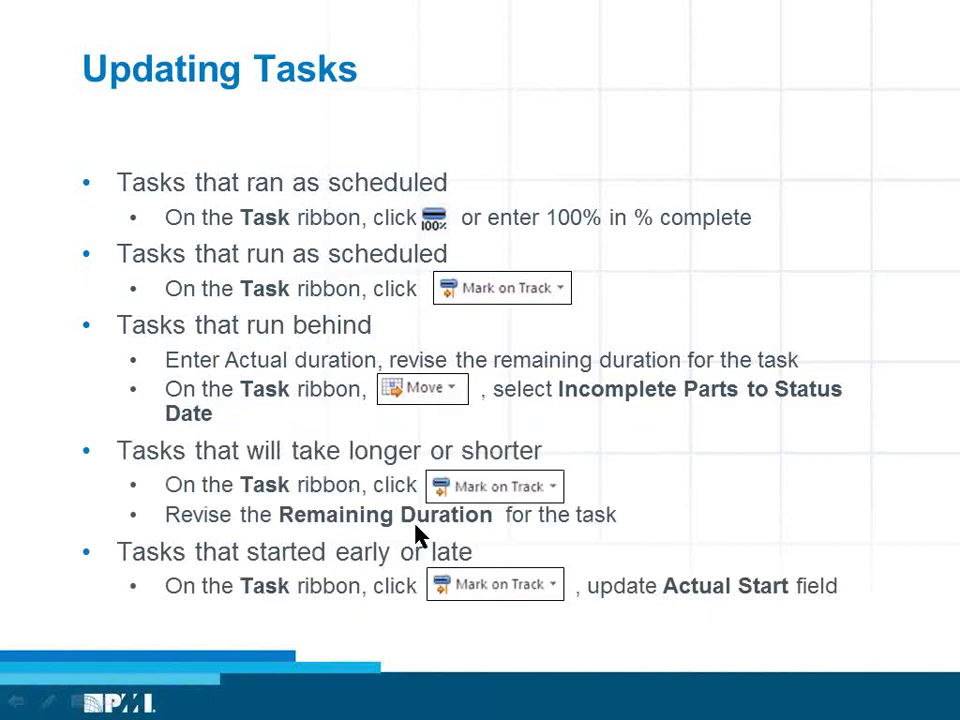
key(alt+Tab)
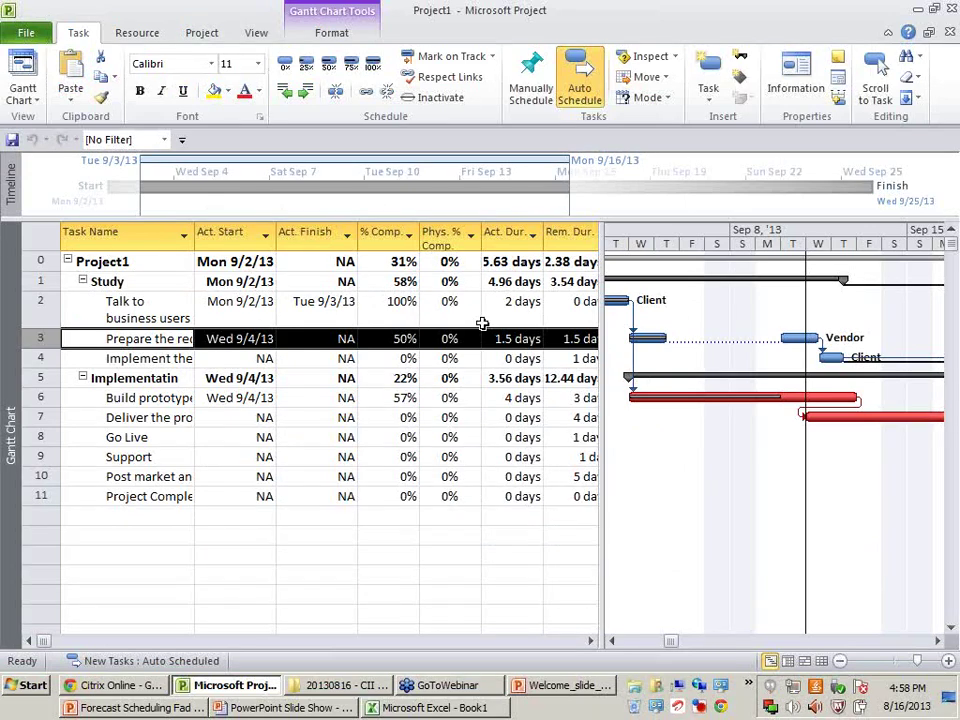
Step: Examine the Prepare the requirements task's split bar against the status date, along with its actual and remaining durations
click(255, 346)
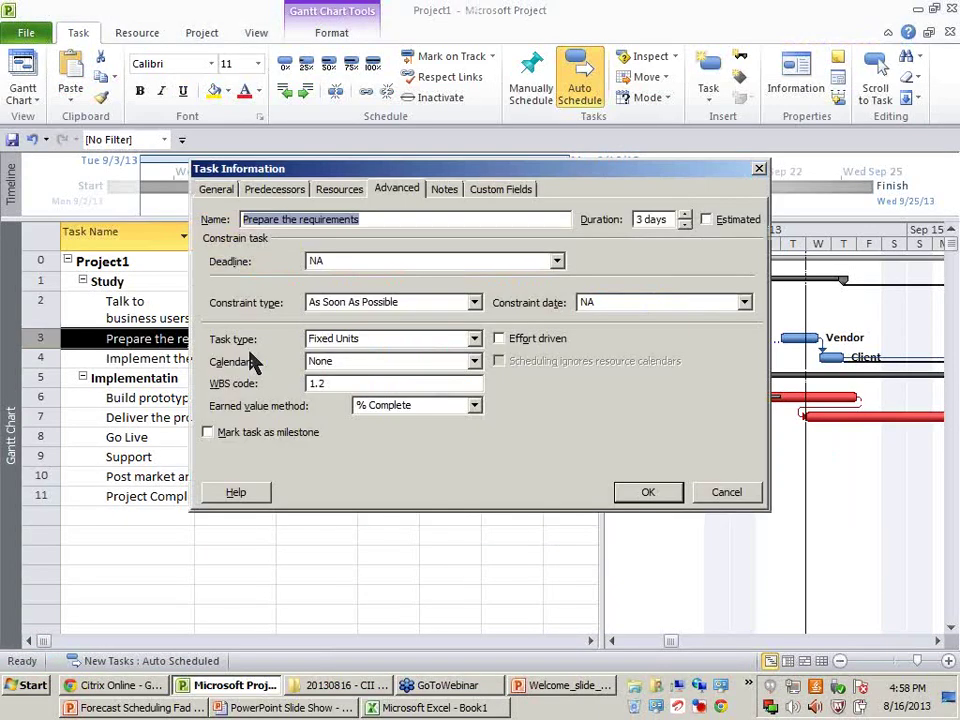
key(Escape)
key(Tab)
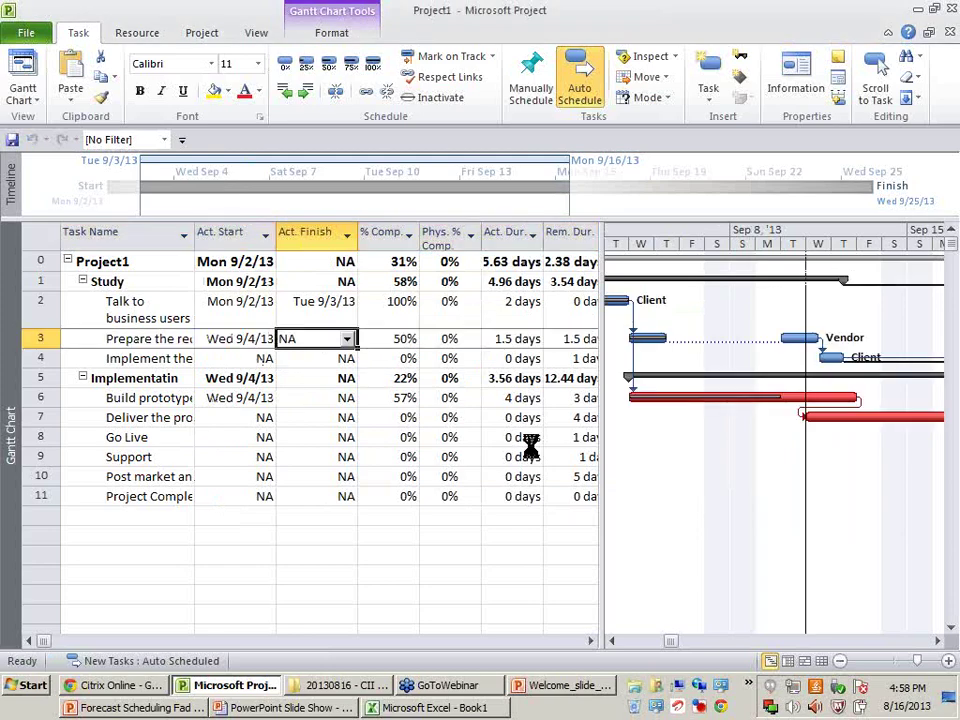
key(alt+Tab)
key(alt+Tab)
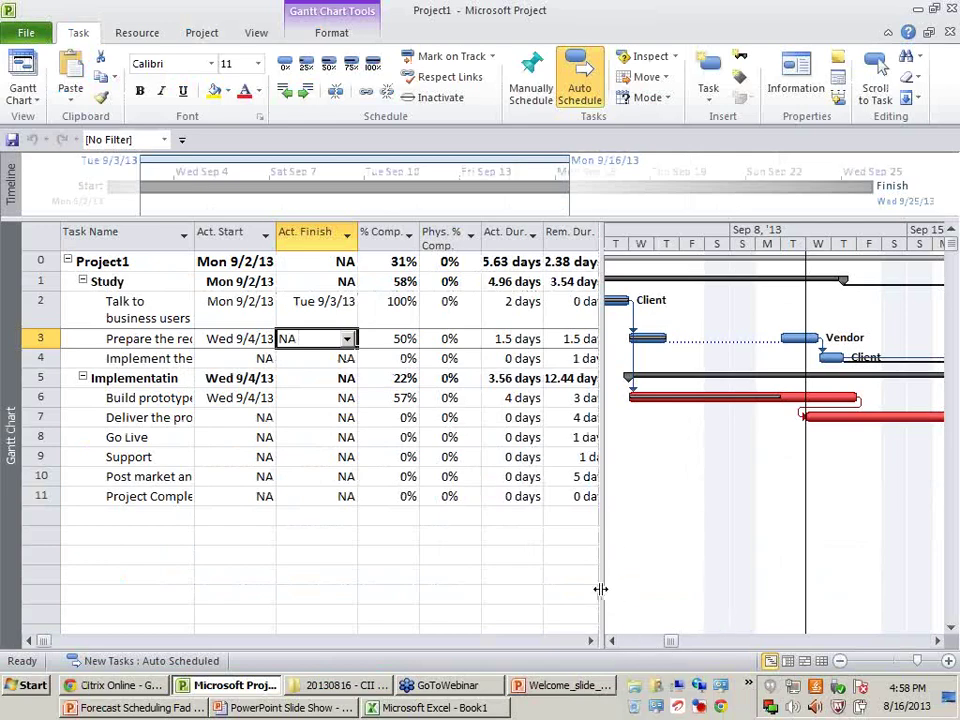
drag(600, 589, 392, 589)
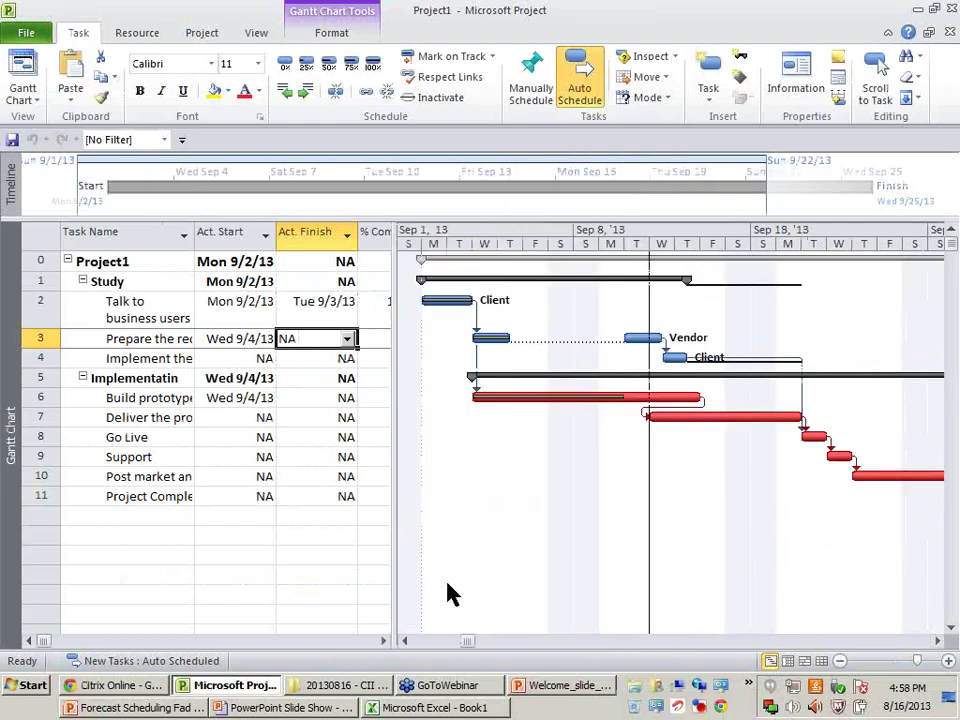
click(406, 641)
click(406, 641)
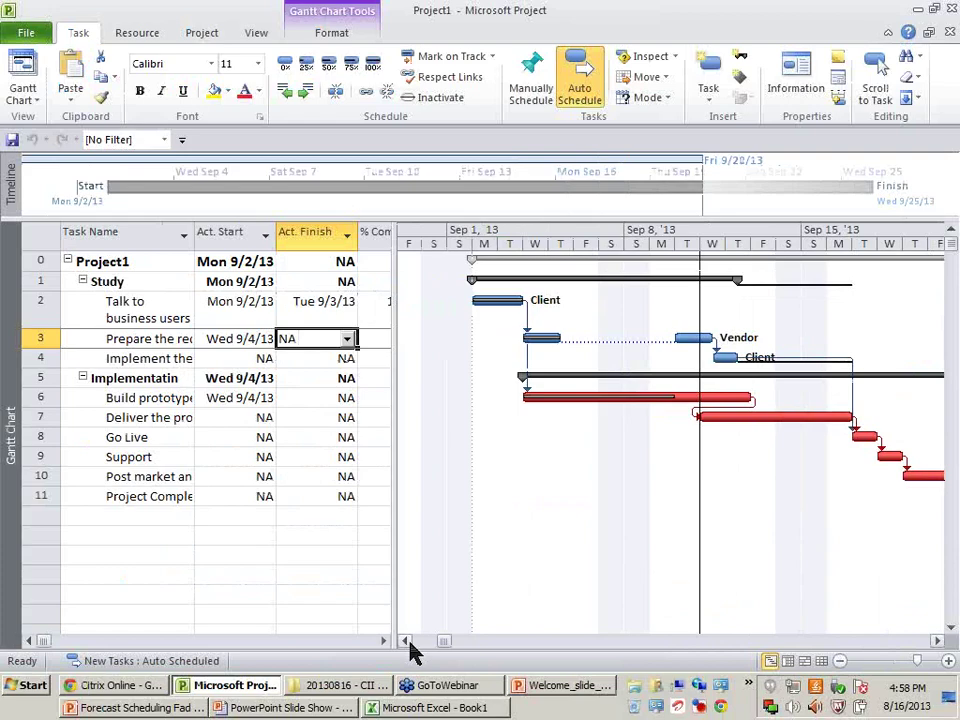
drag(391, 572, 703, 583)
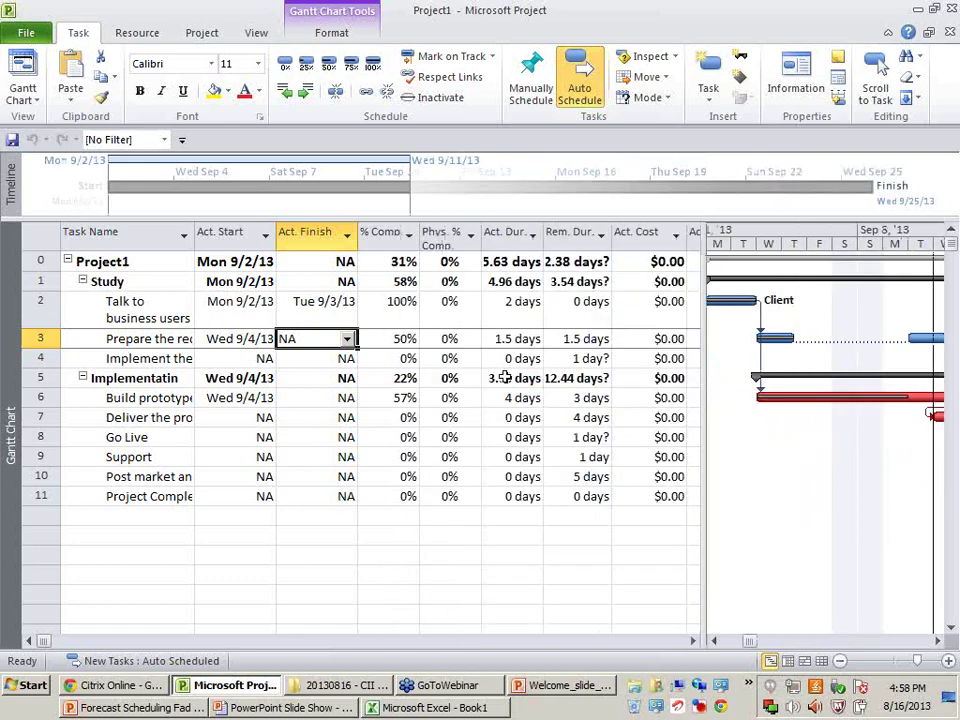
Step: View the tasks in the Entry table, followed by the Baseline table
click(256, 34)
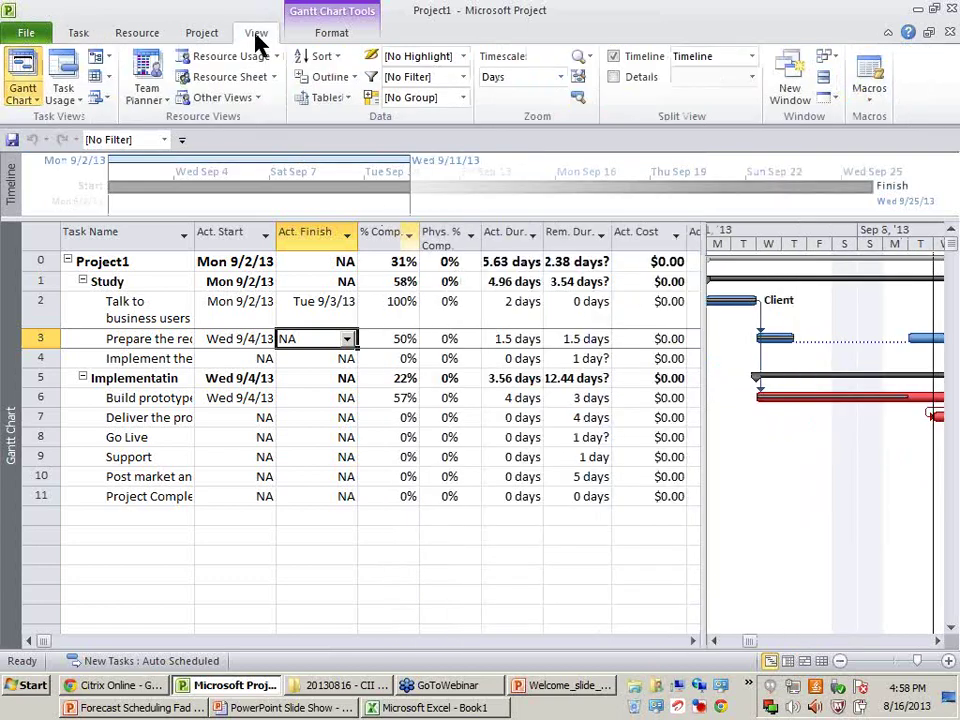
click(330, 98)
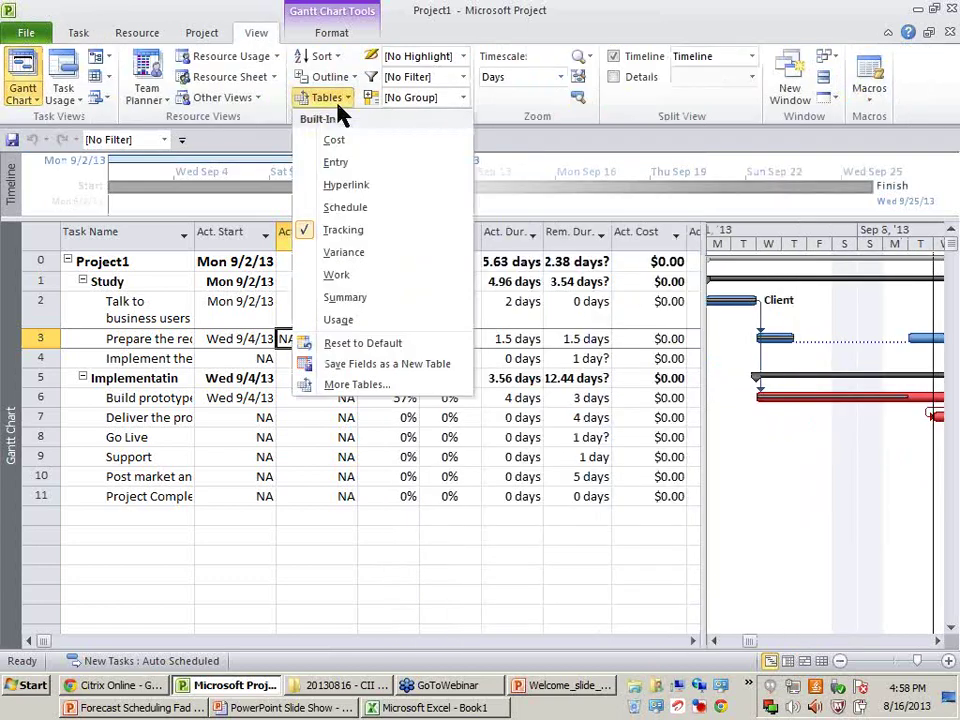
click(336, 162)
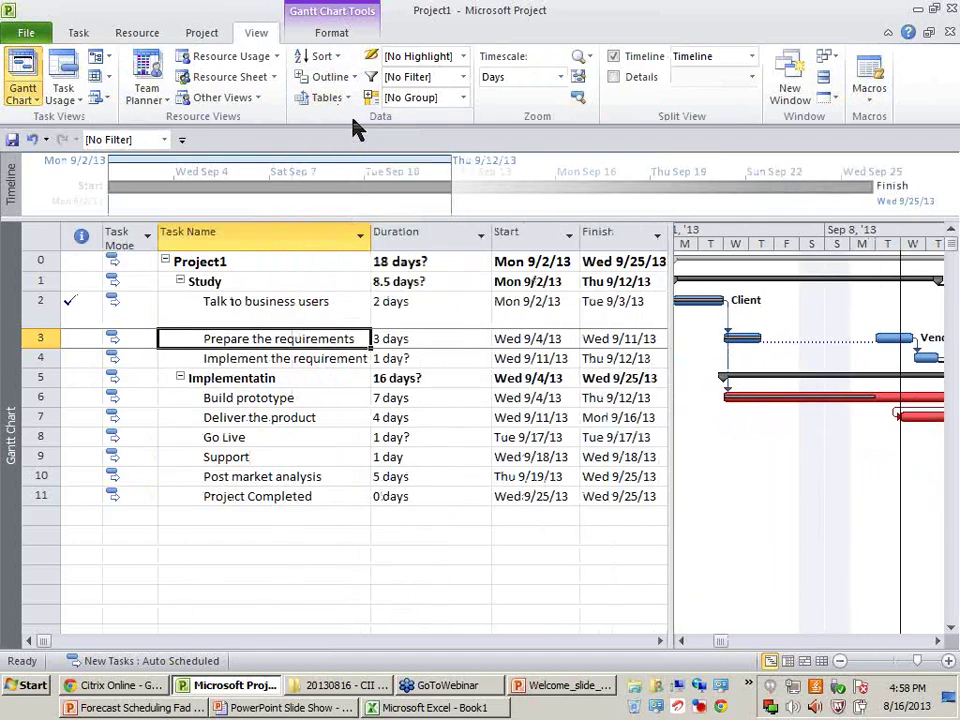
click(327, 98)
click(396, 385)
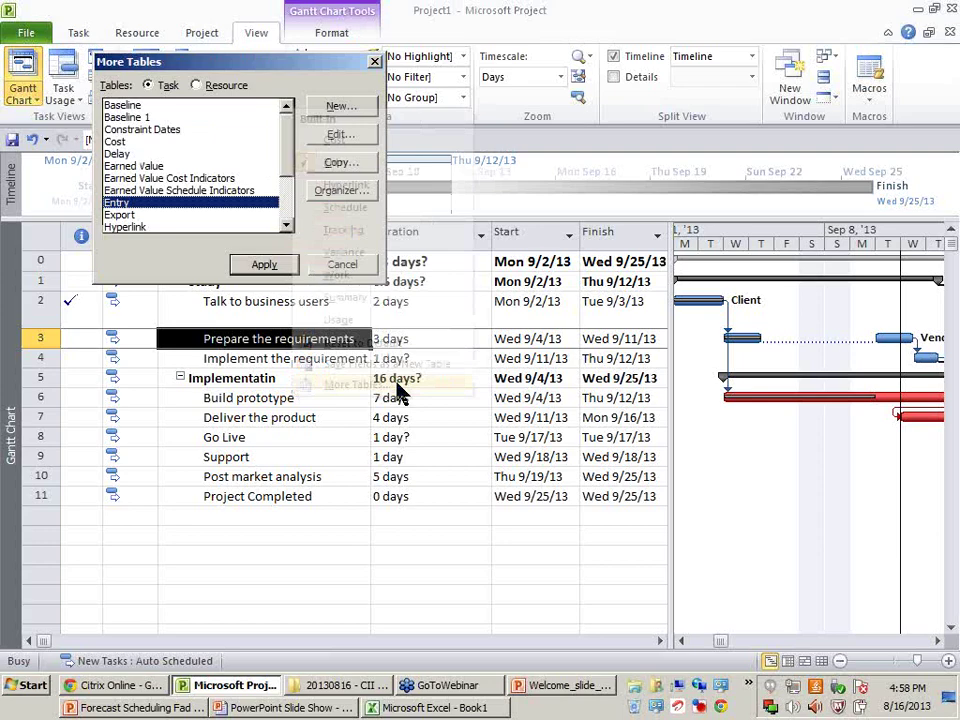
click(180, 106)
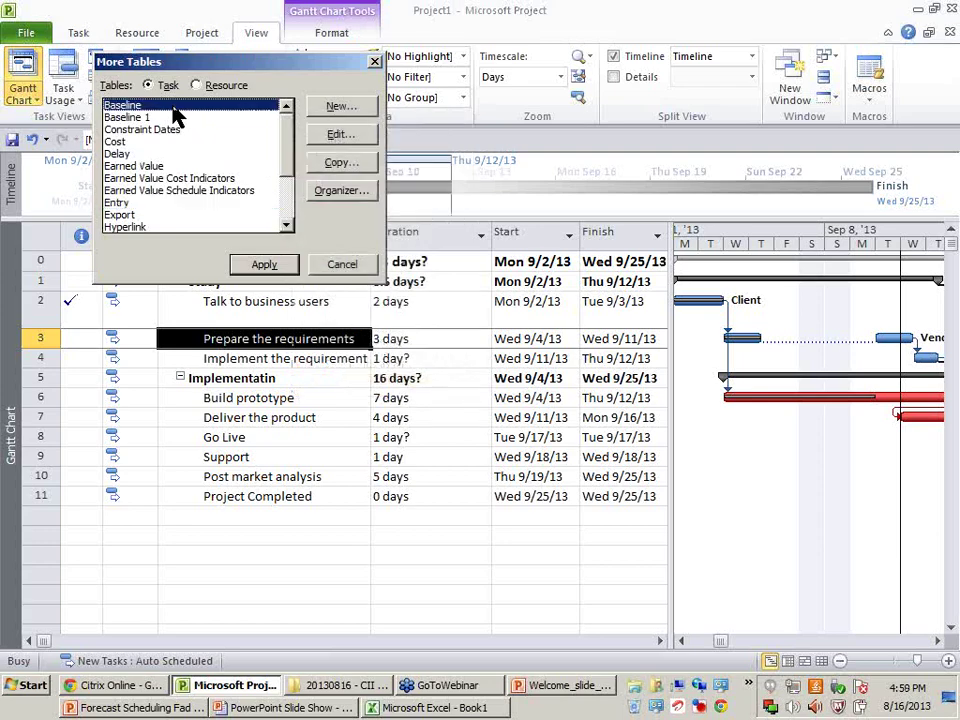
click(266, 265)
Step: Return to the Entry table and examine the finish dates of the project summary task and the Project Completed task
click(327, 97)
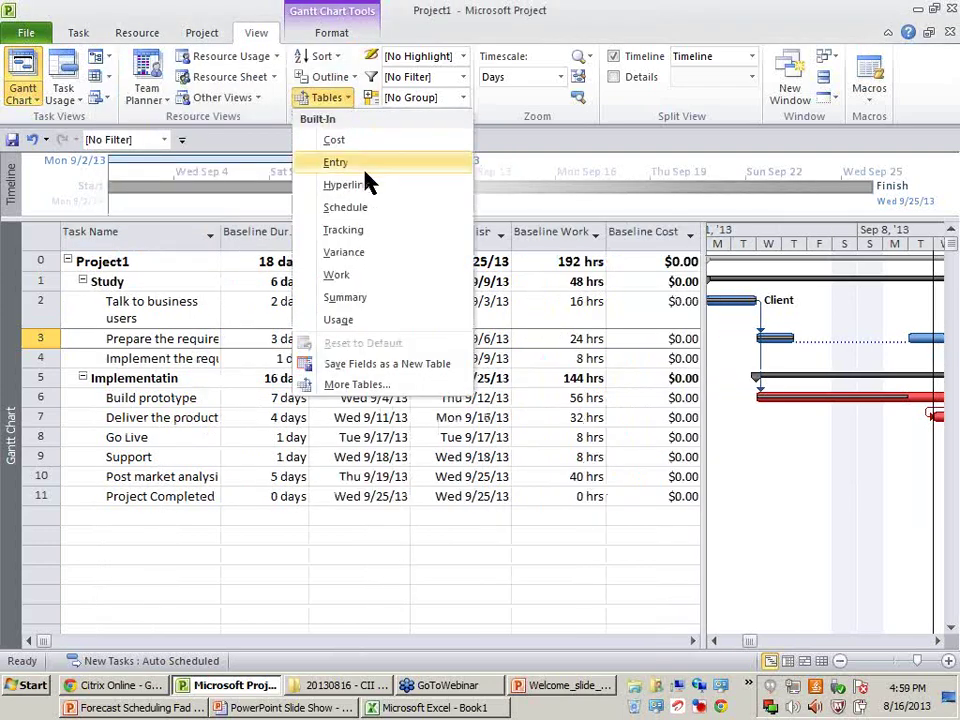
click(378, 230)
click(324, 98)
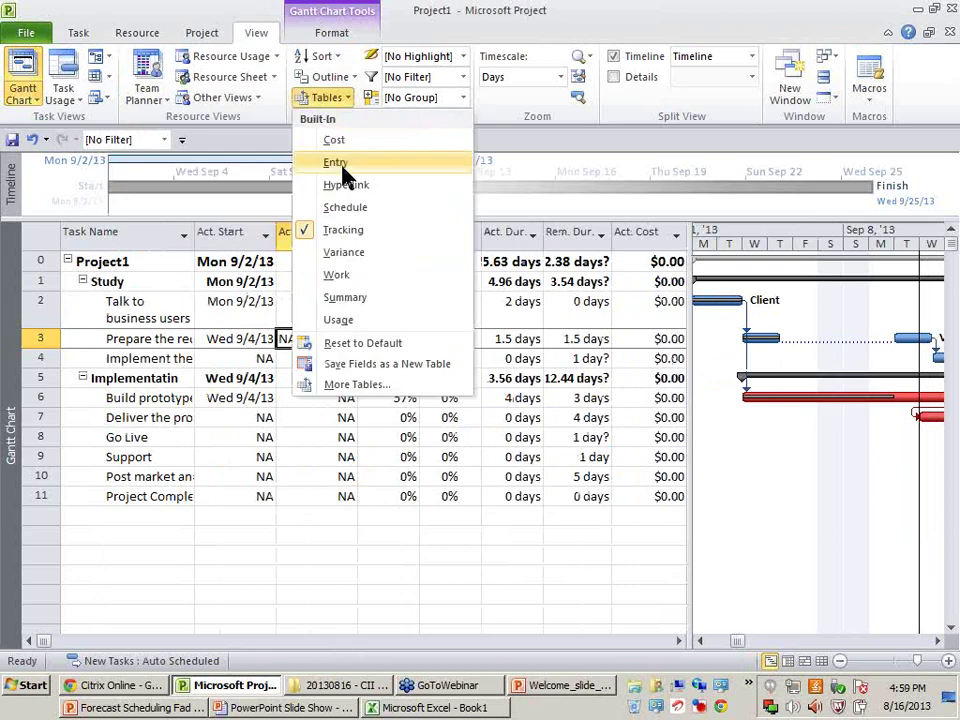
click(345, 159)
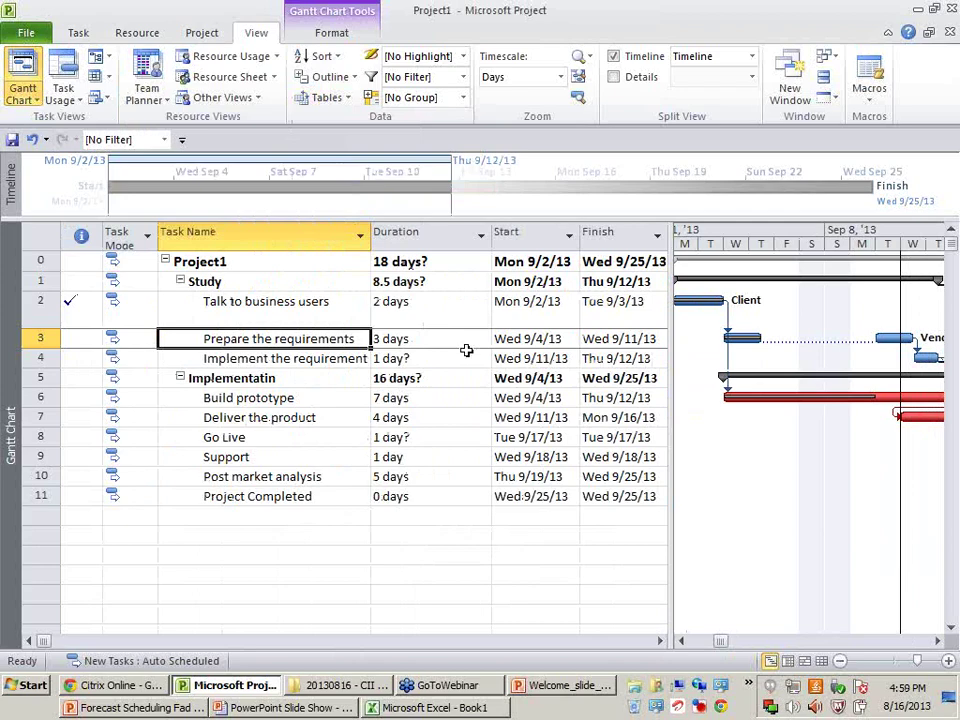
drag(671, 567, 857, 570)
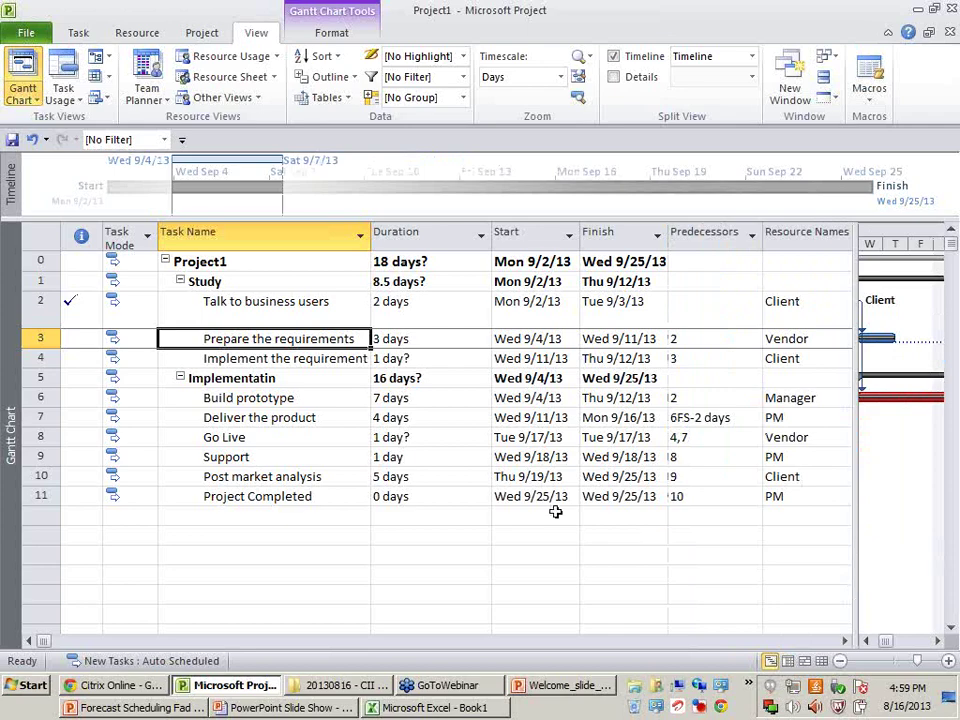
click(40, 261)
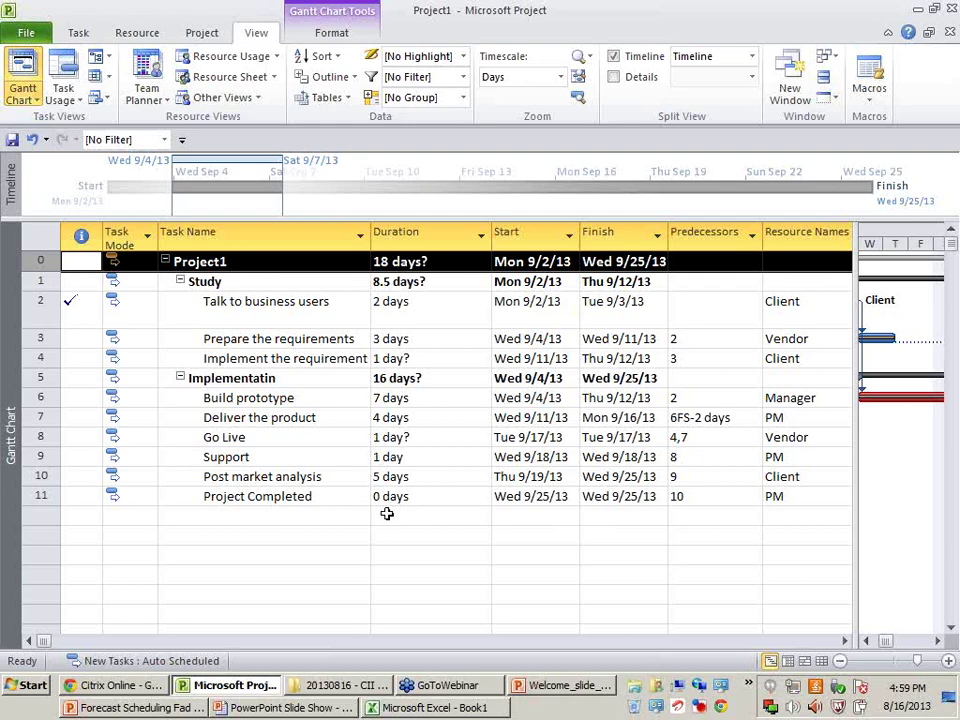
click(336, 499)
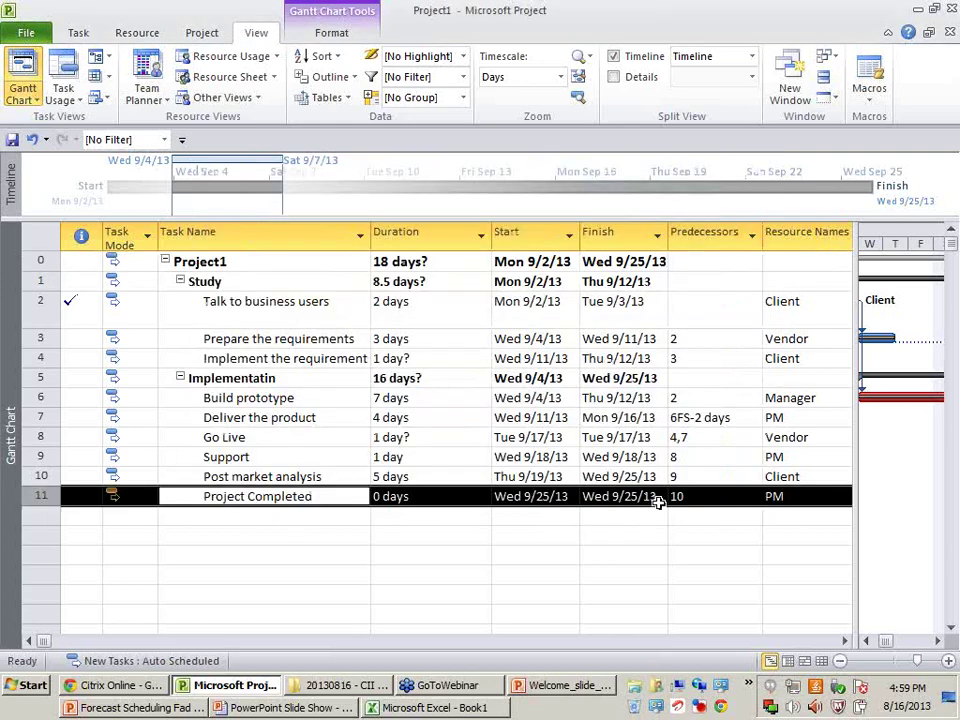
click(650, 498)
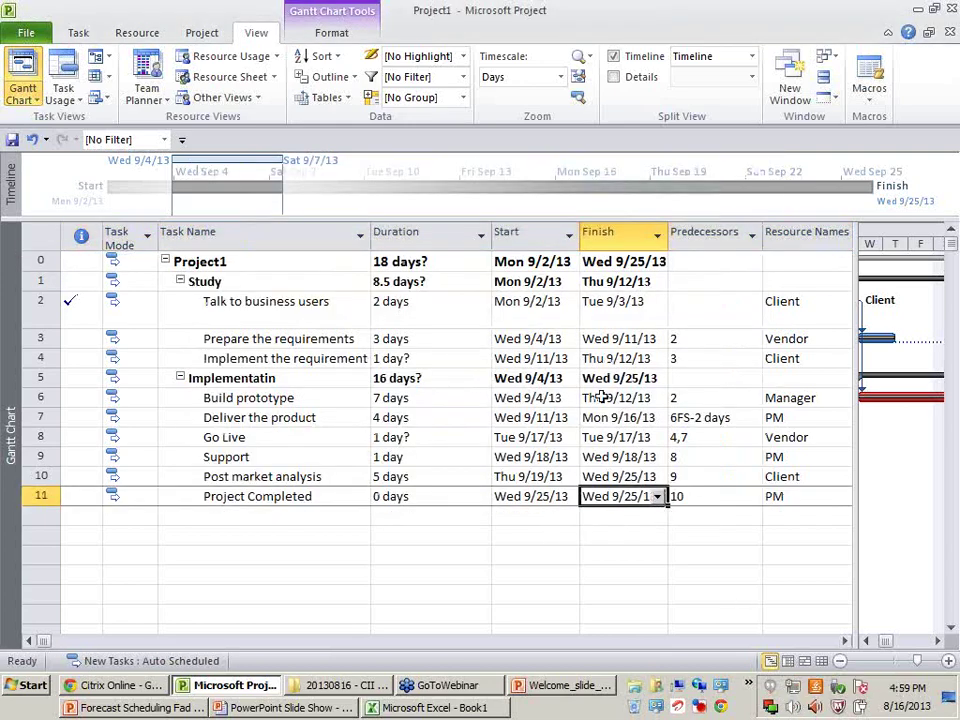
Step: Apply the Baseline 1 table to the Gantt chart's task list
click(338, 100)
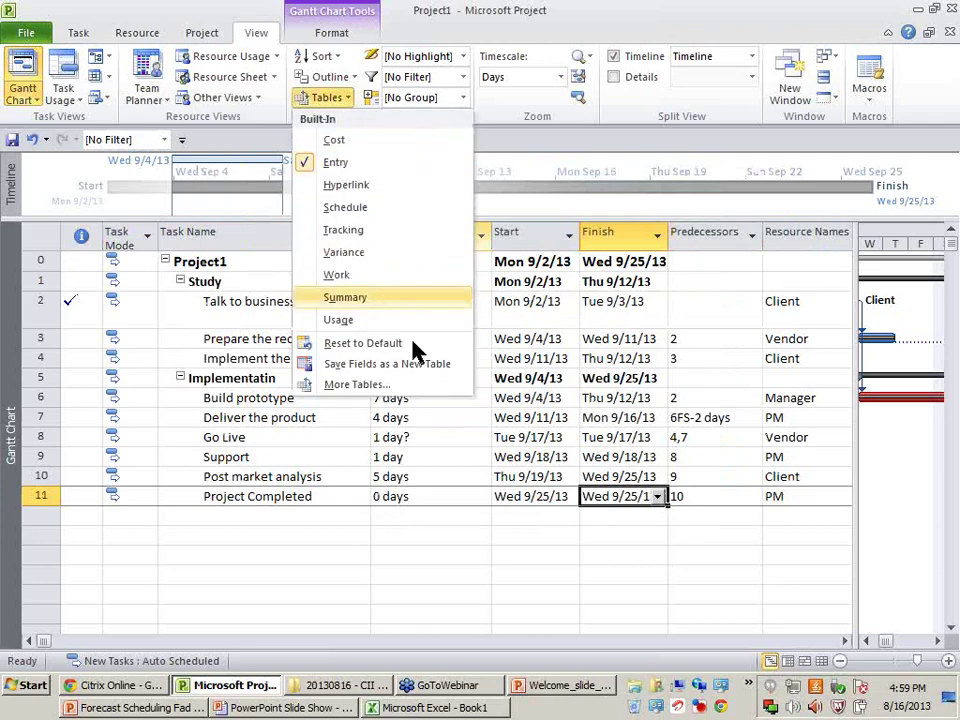
click(424, 388)
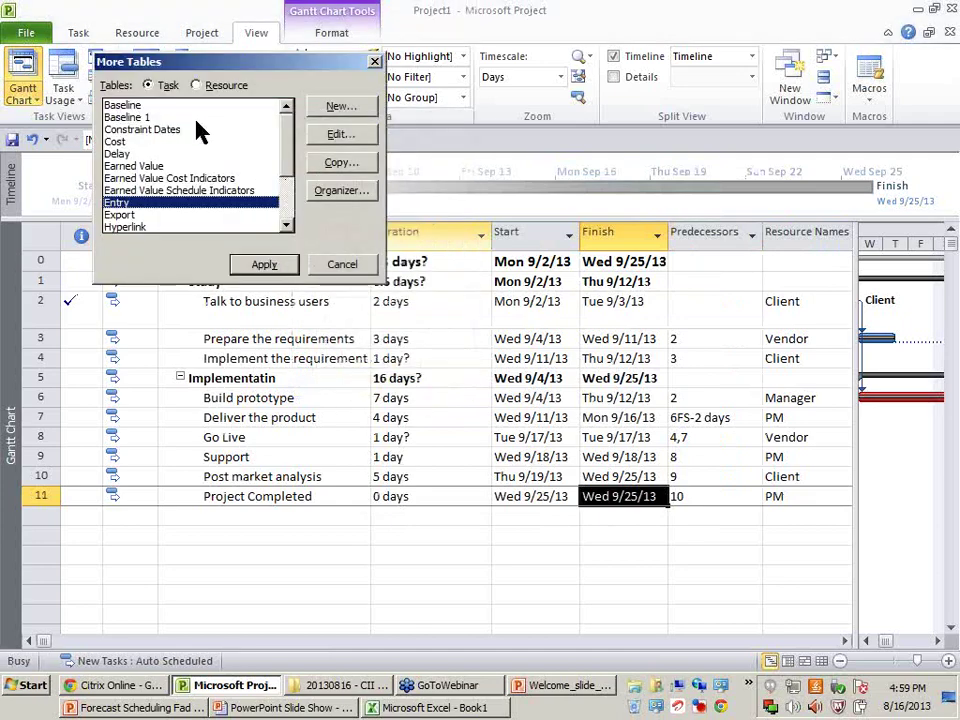
click(197, 117)
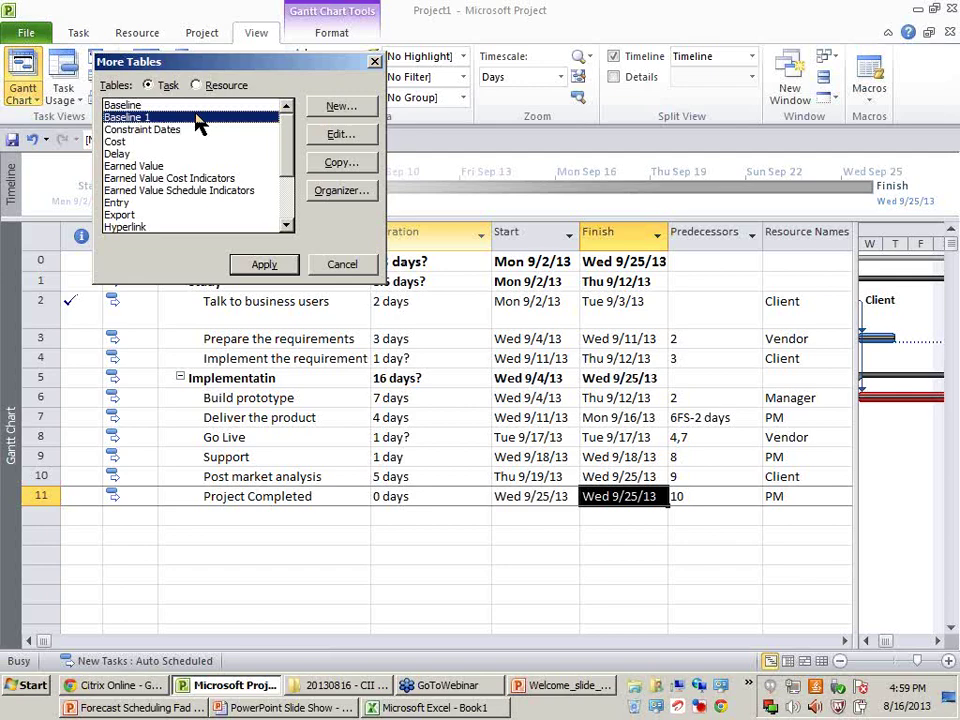
double_click(197, 117)
click(222, 97)
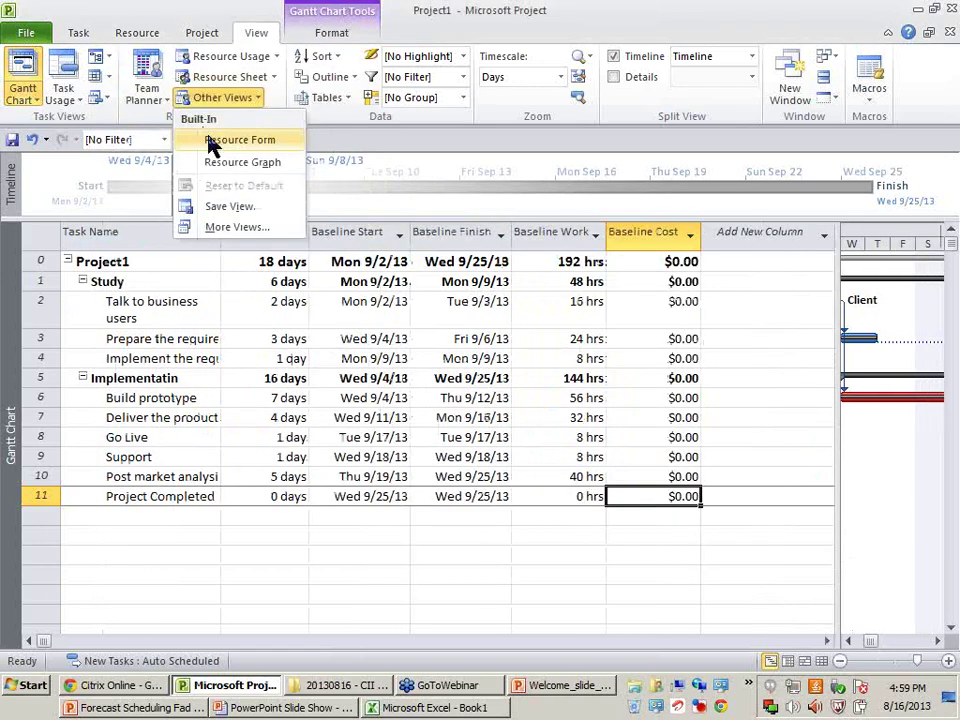
click(425, 343)
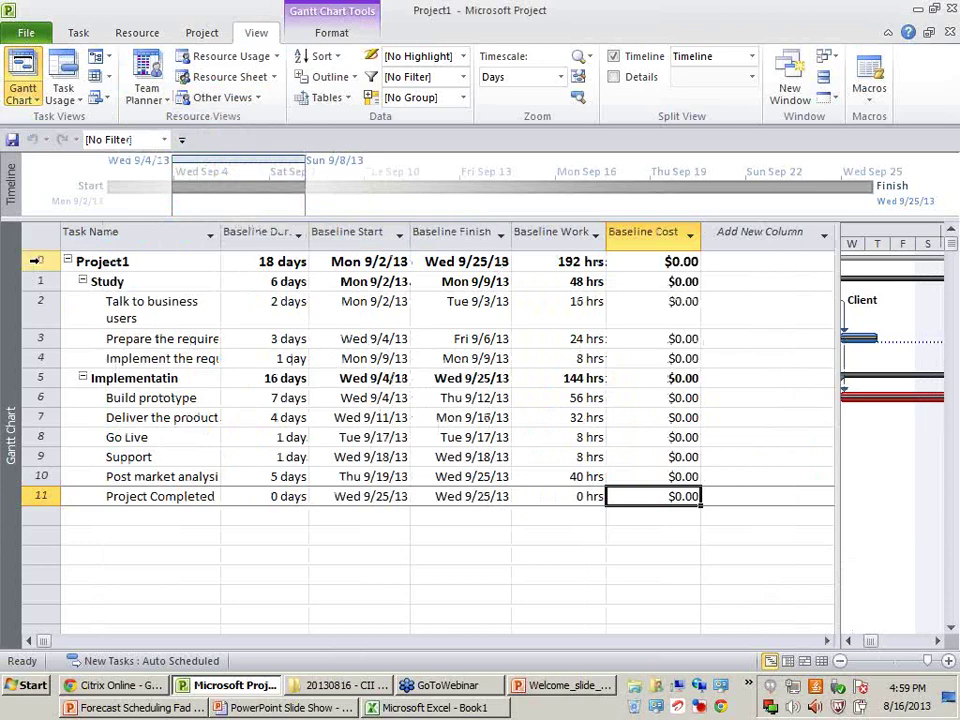
Step: Compare the baseline finish dates of the project summary and Project Completed tasks, with more of the Gantt bars in view
click(35, 262)
click(478, 261)
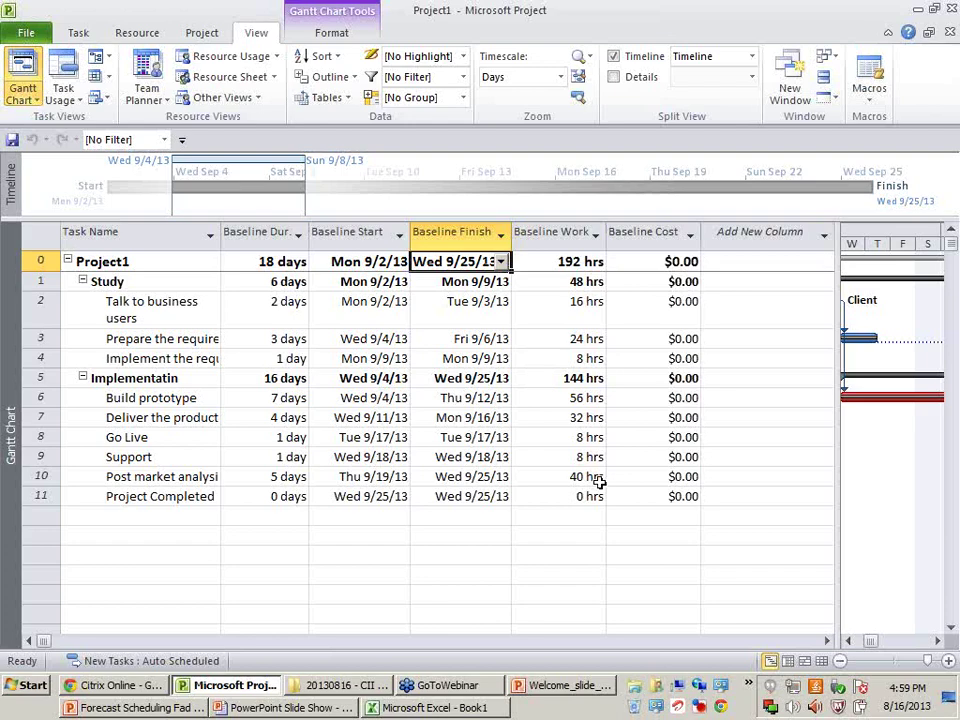
click(476, 497)
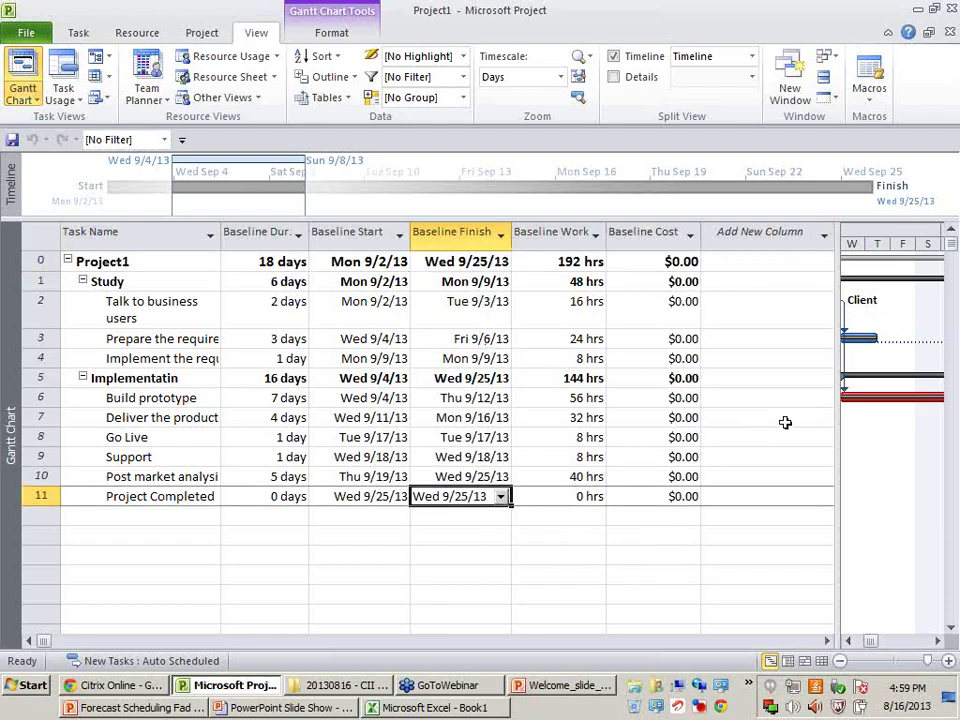
drag(842, 418, 671, 420)
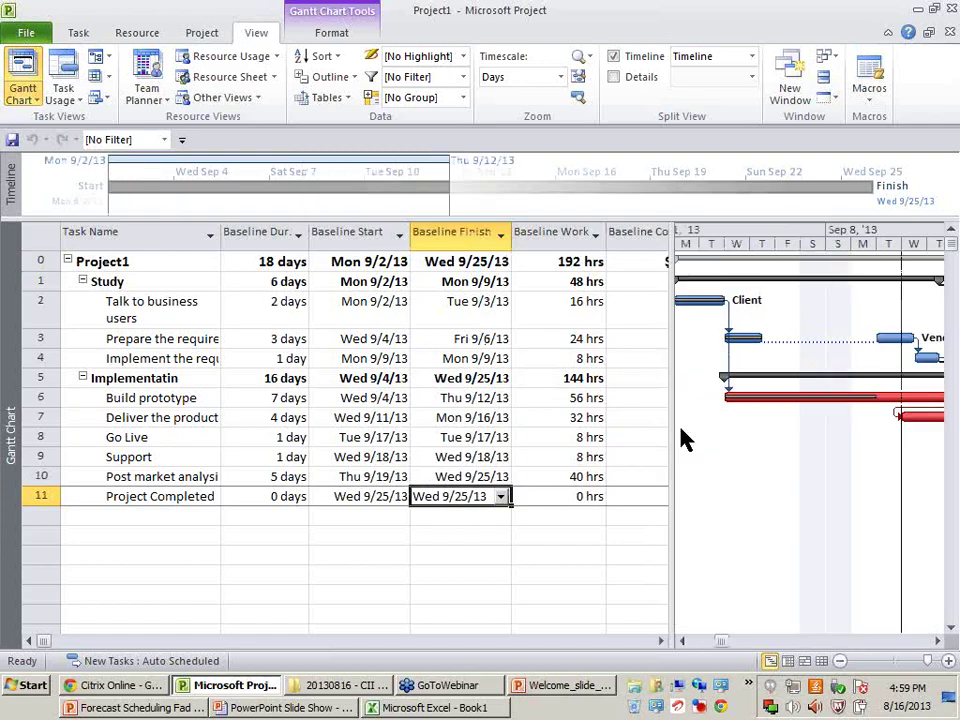
Step: Show the Tracking table beside the Gantt chart
click(940, 638)
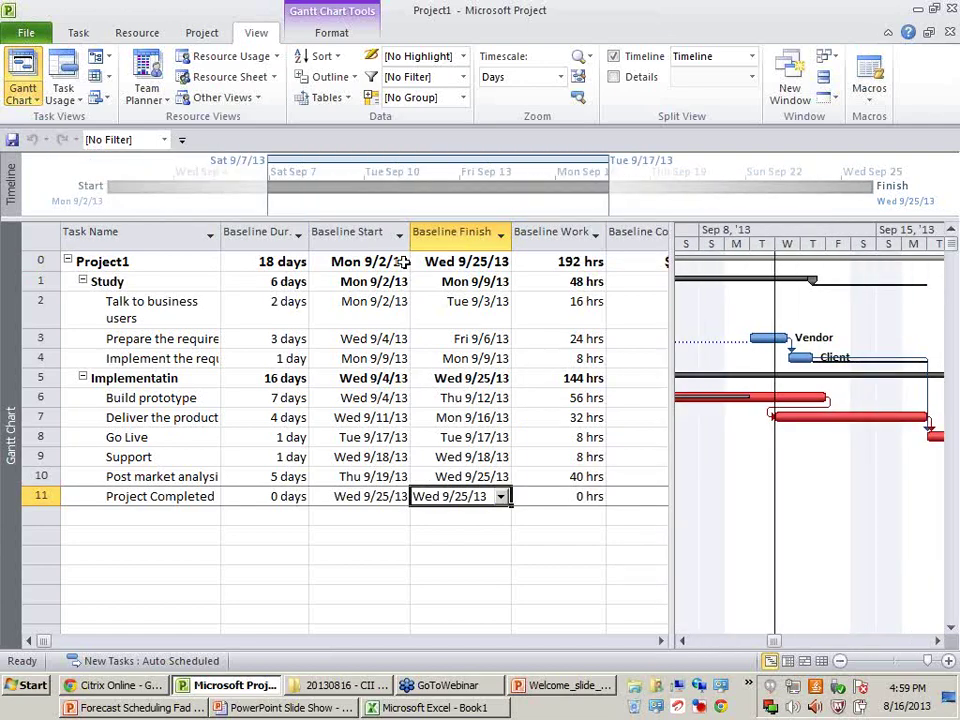
click(326, 97)
click(396, 231)
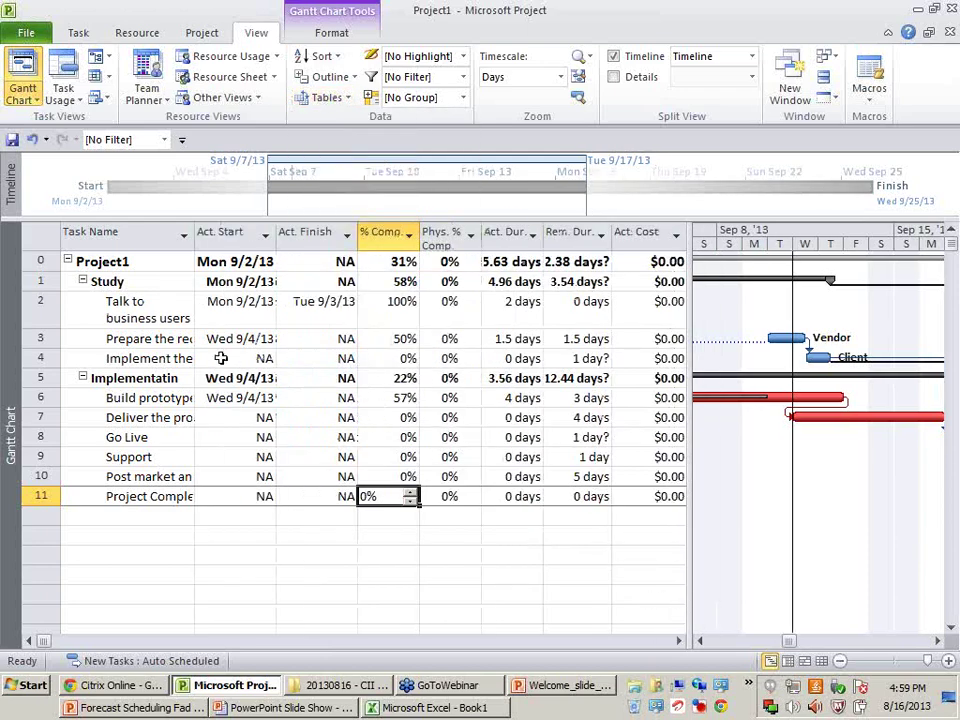
Step: Set the remaining duration of the task Prepare the requirements to 8 days
click(165, 338)
click(579, 340)
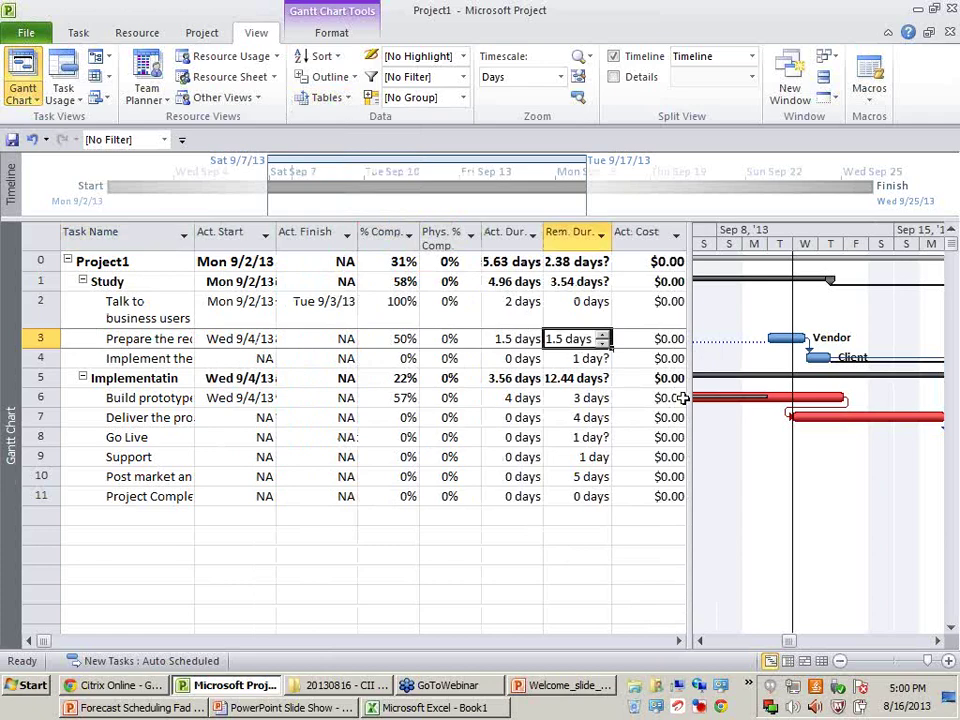
text(8)
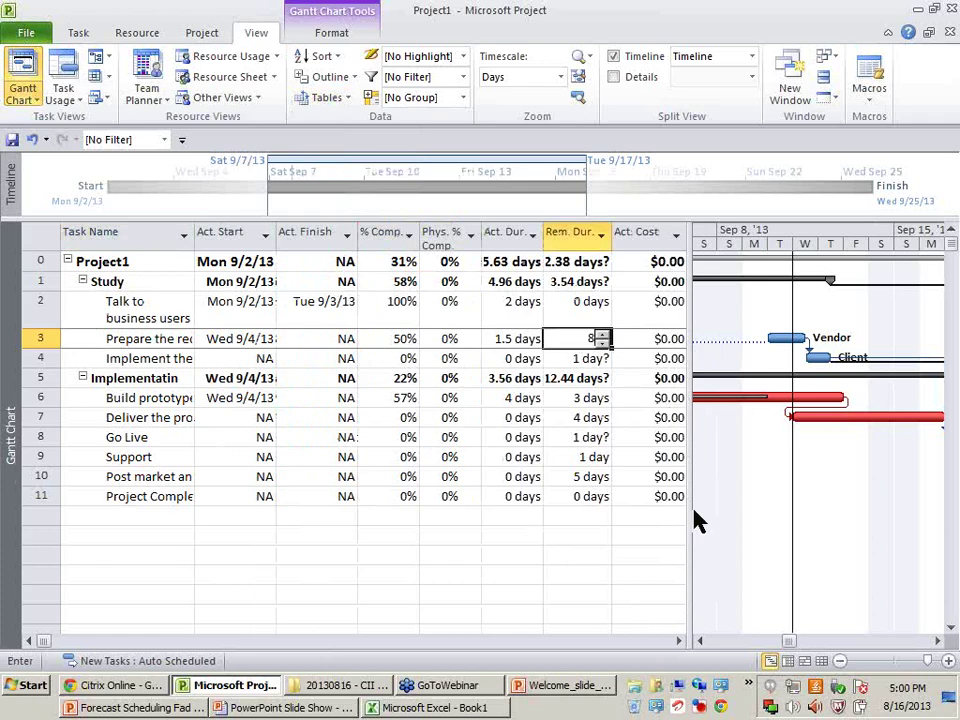
click(510, 574)
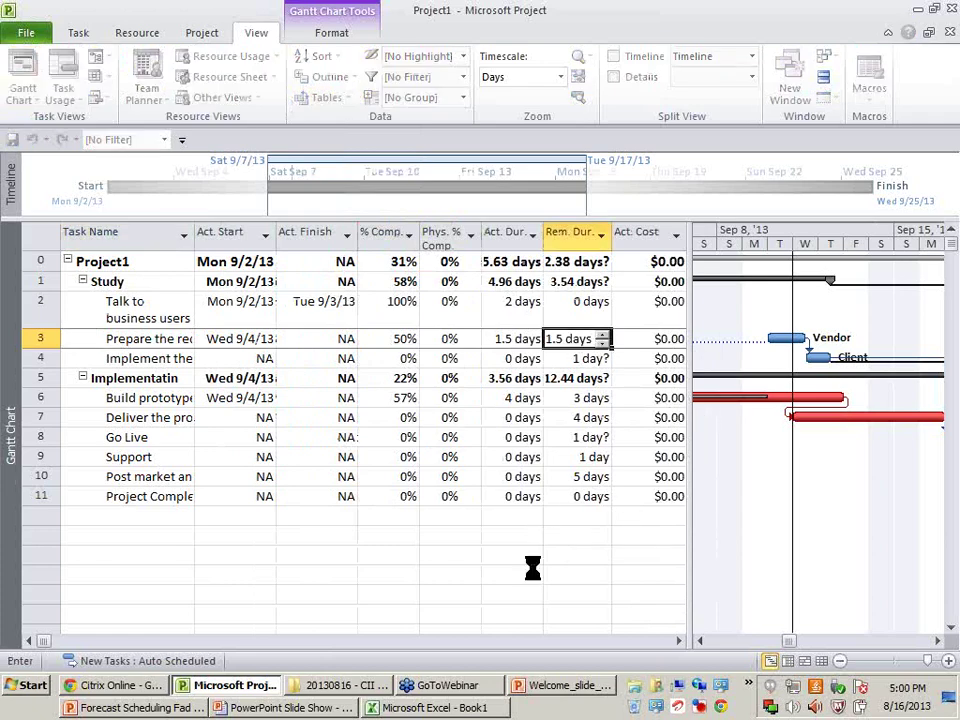
Step: Show the Entry table and check the finish date of the Project Completed milestone
click(917, 640)
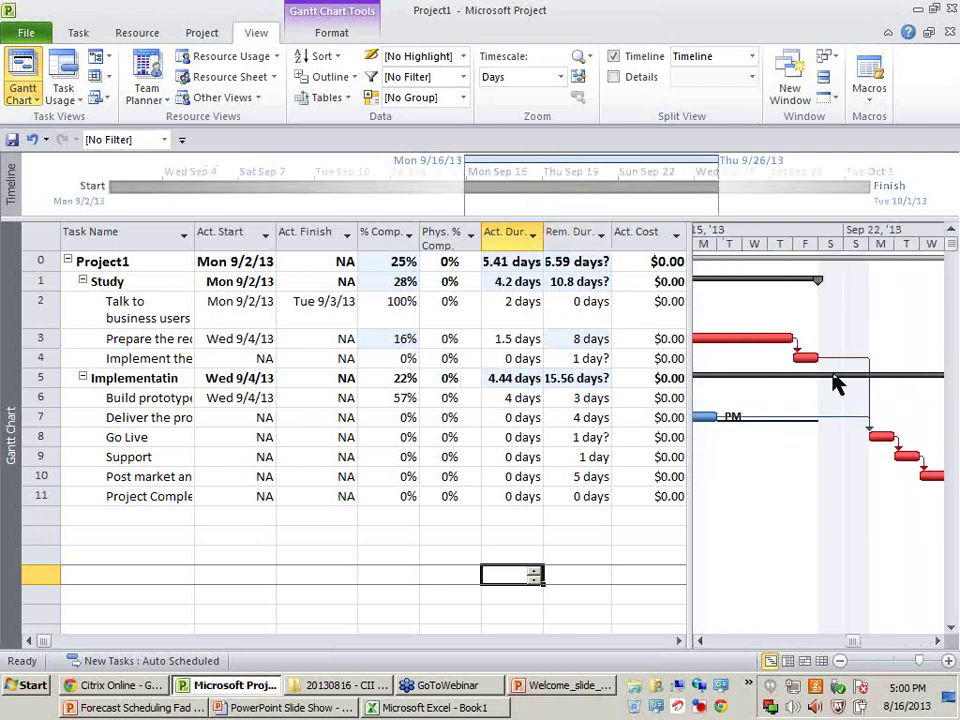
click(323, 99)
click(330, 99)
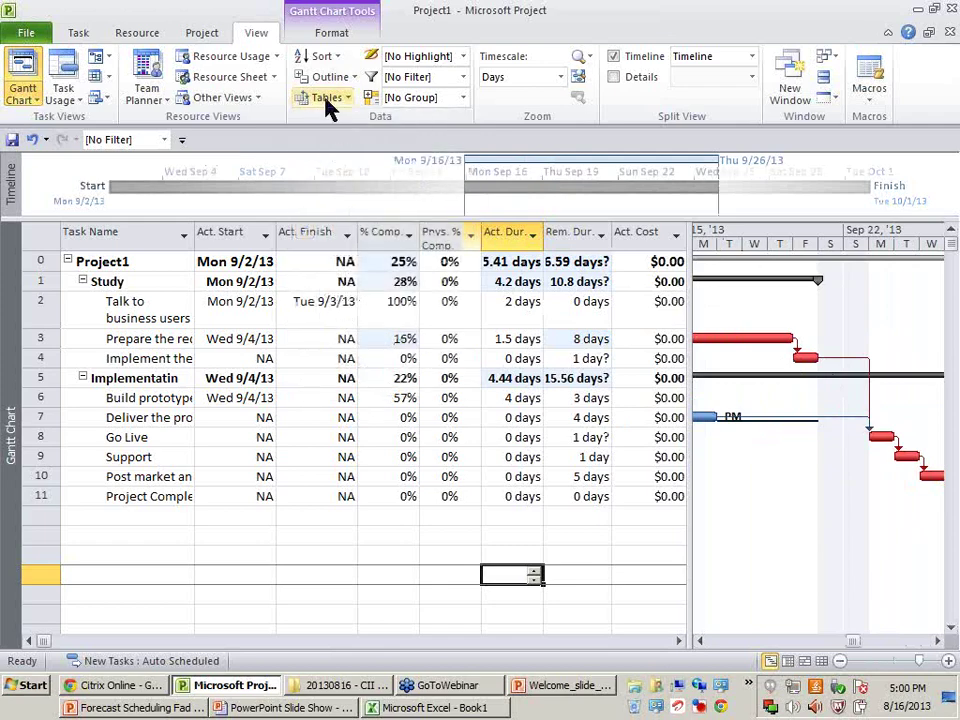
click(330, 99)
click(336, 162)
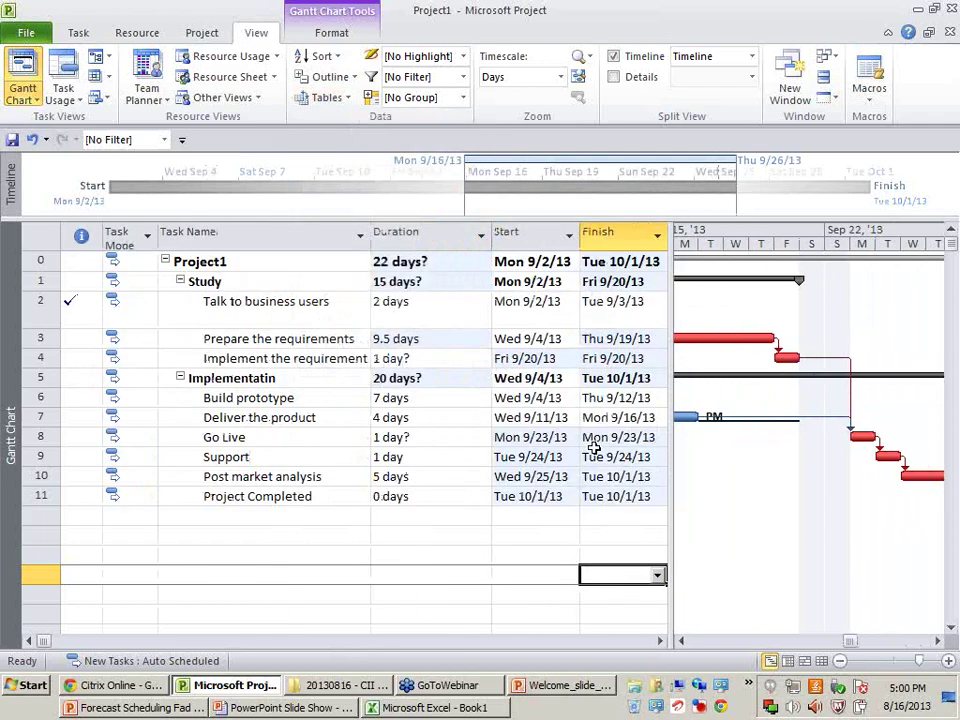
click(628, 495)
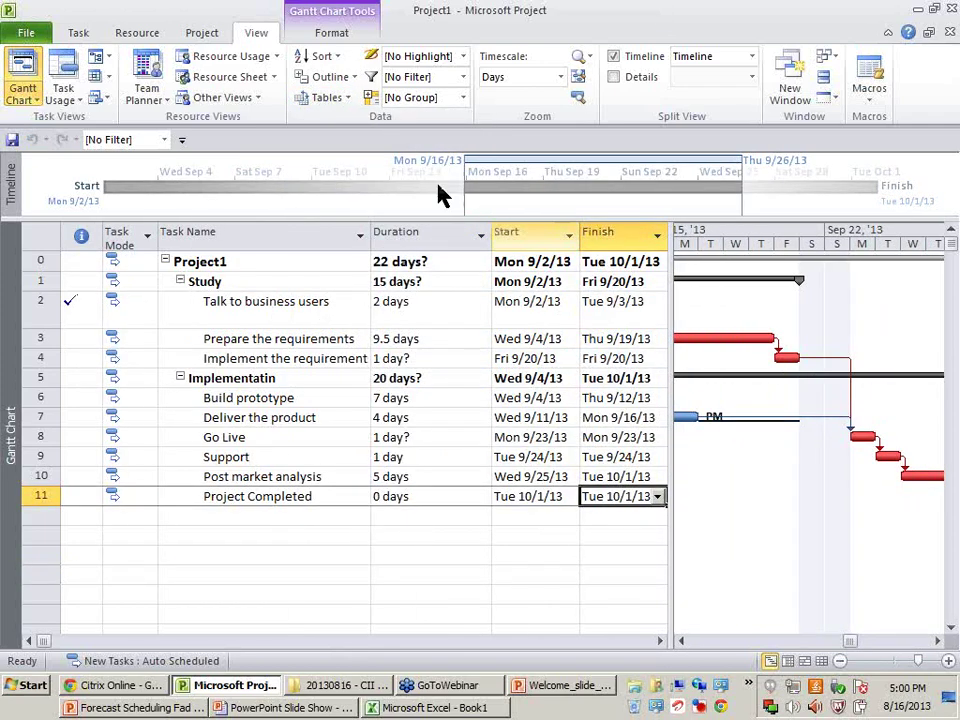
Step: Show the Variance table across the full width and compare scheduled with baseline dates, including the finish variance of Project Completed
click(327, 104)
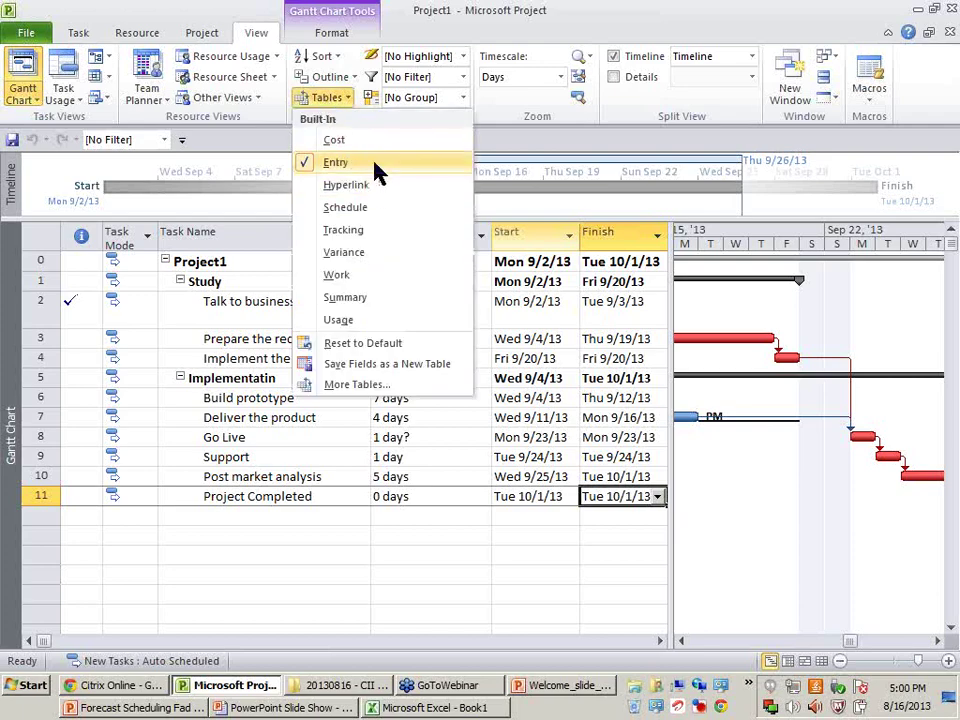
click(414, 256)
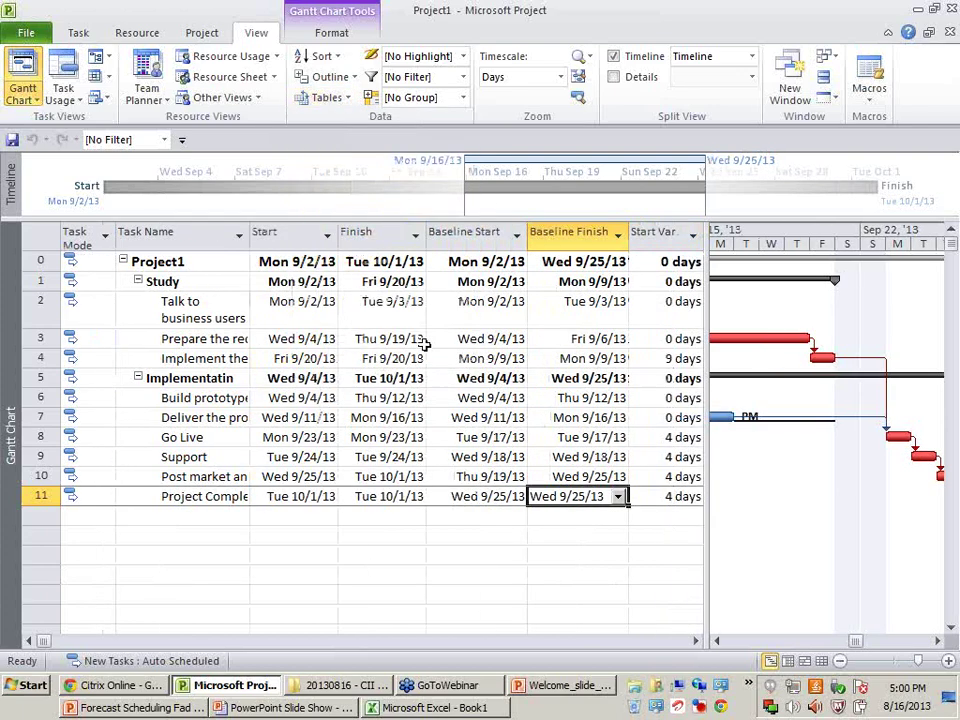
click(291, 232)
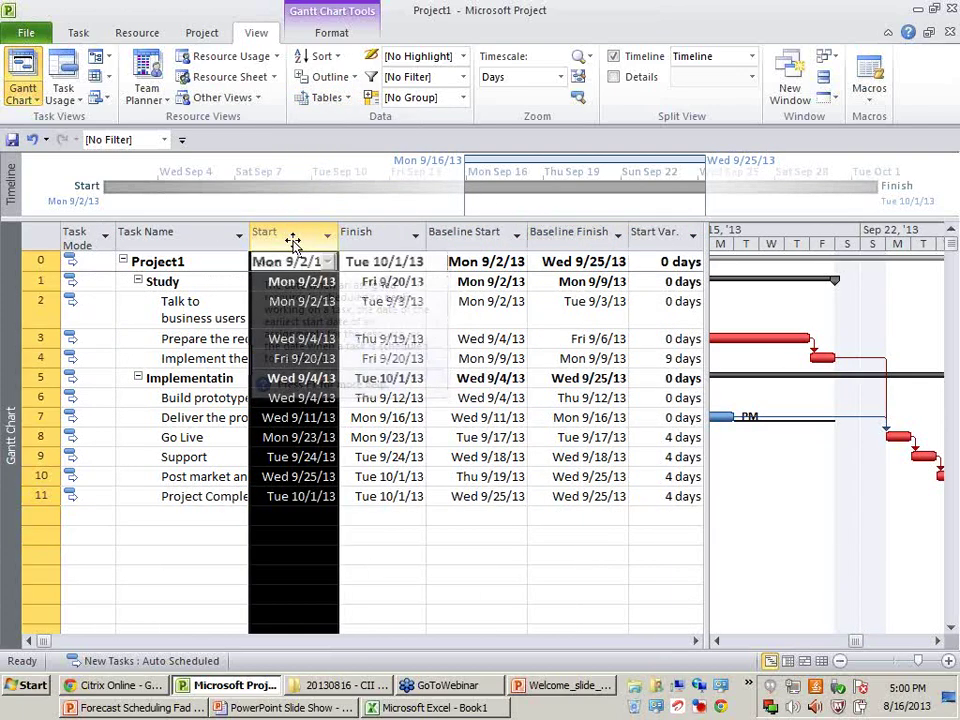
click(474, 231)
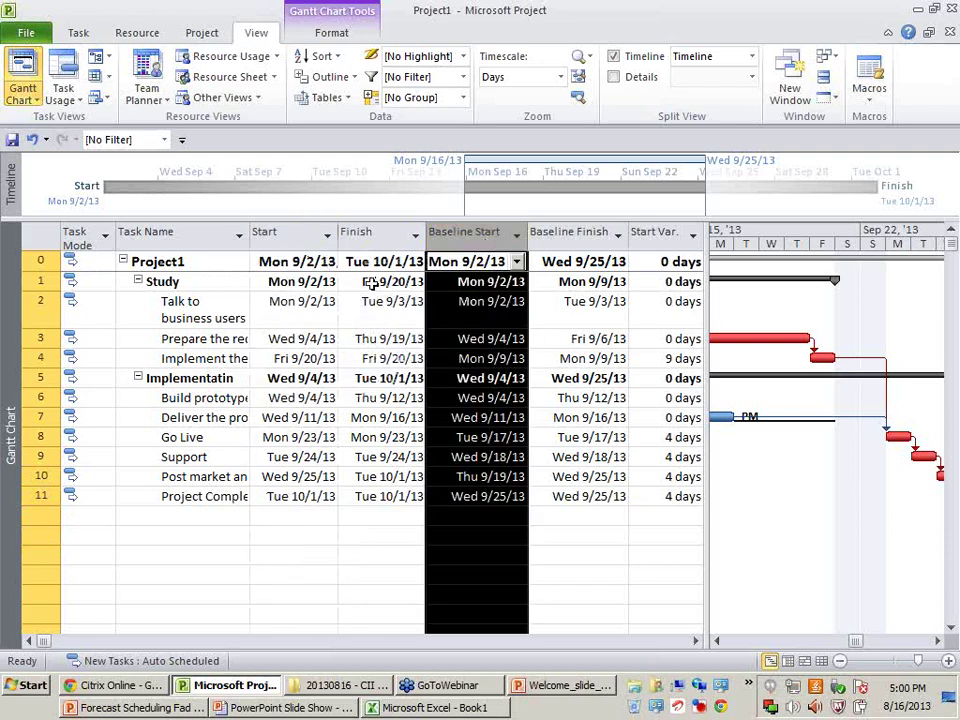
click(355, 232)
click(603, 232)
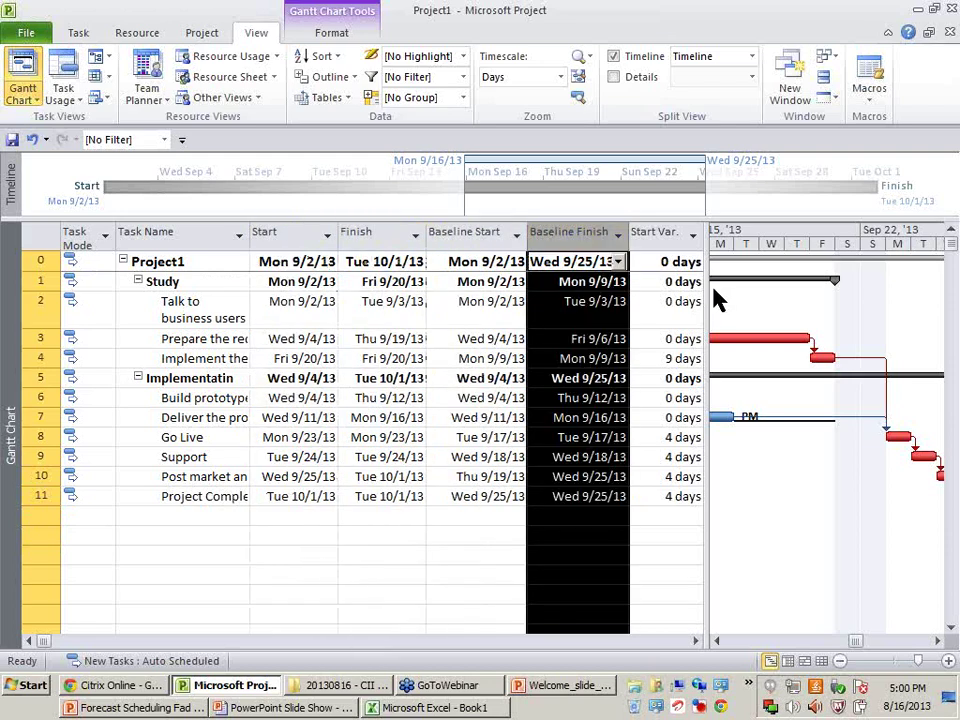
drag(707, 300, 940, 311)
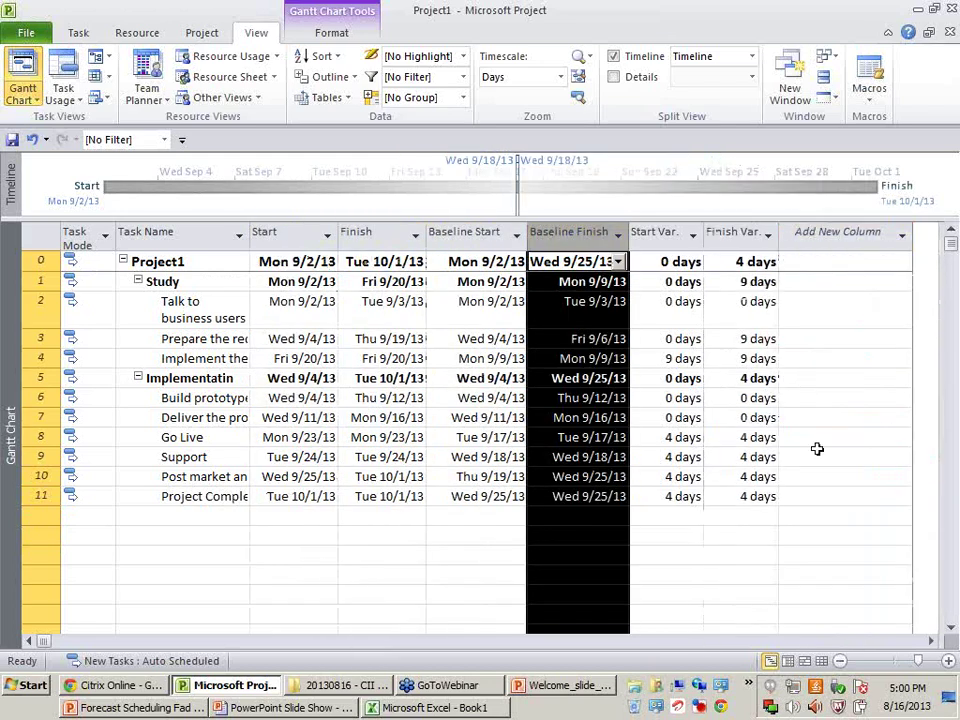
click(746, 494)
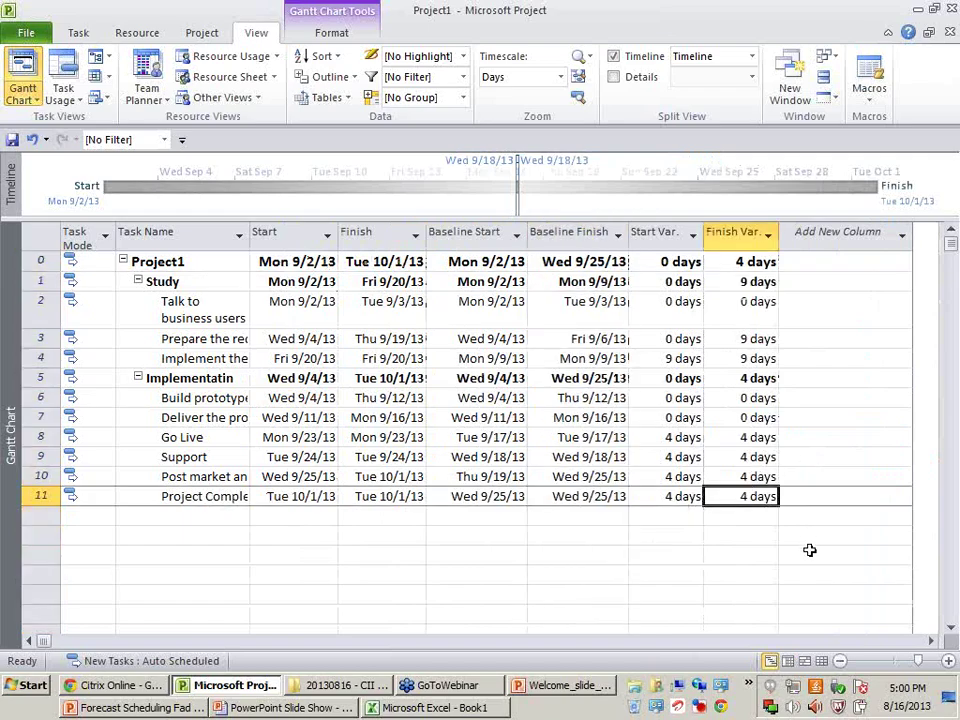
Step: Switch to the PowerPoint slide show and advance it to the "Where are we?" slide
key(alt+Tab)
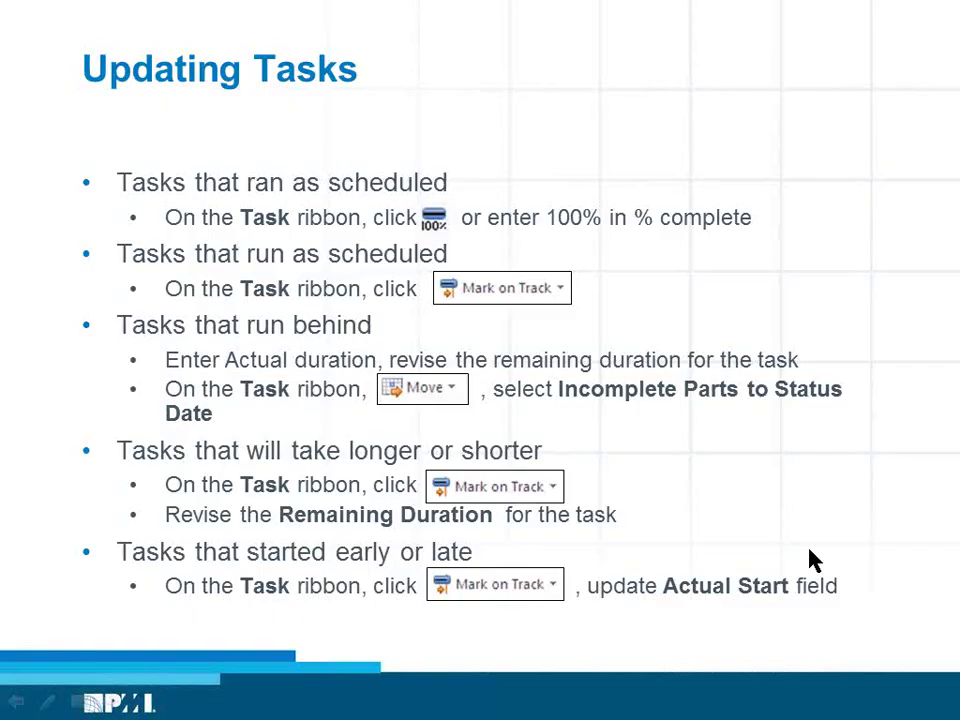
click(812, 561)
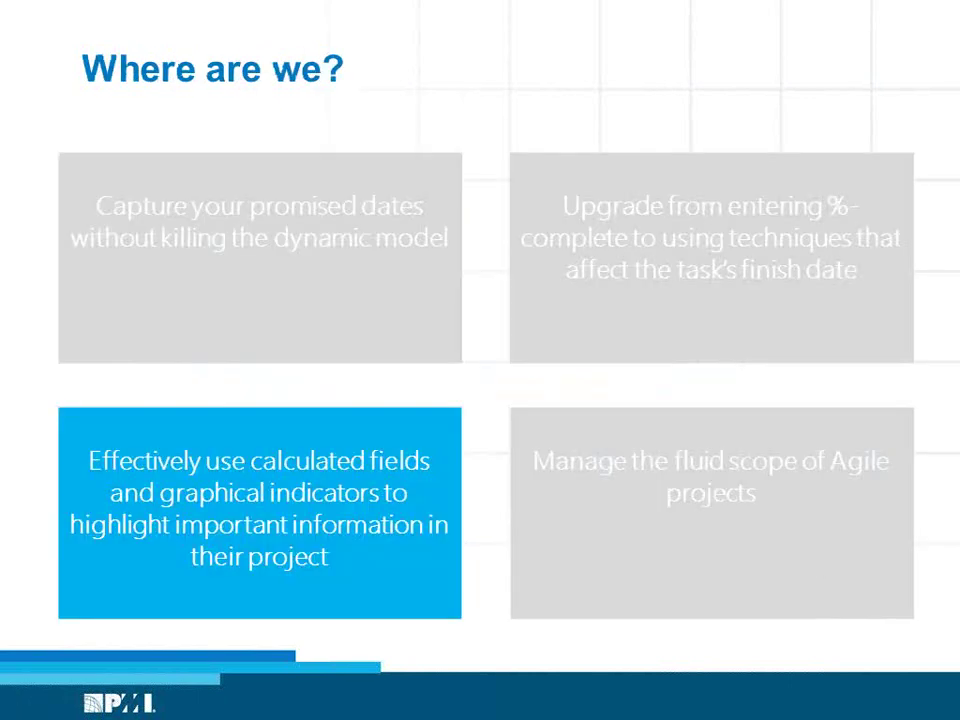
key(alt+Tab)
key(alt+Tab)
key(alt+Tab)
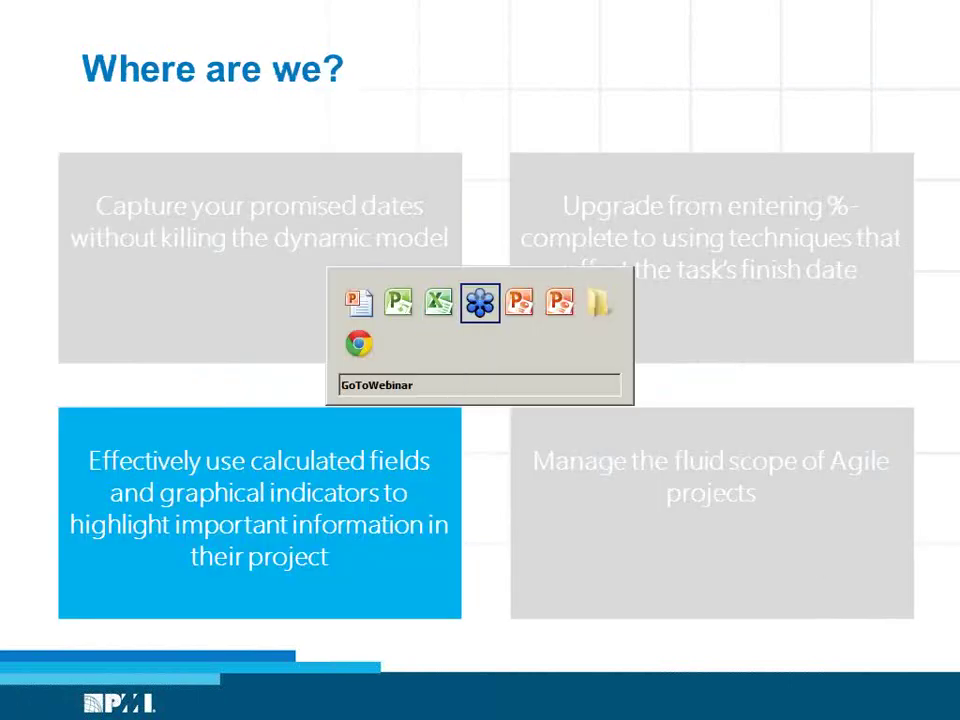
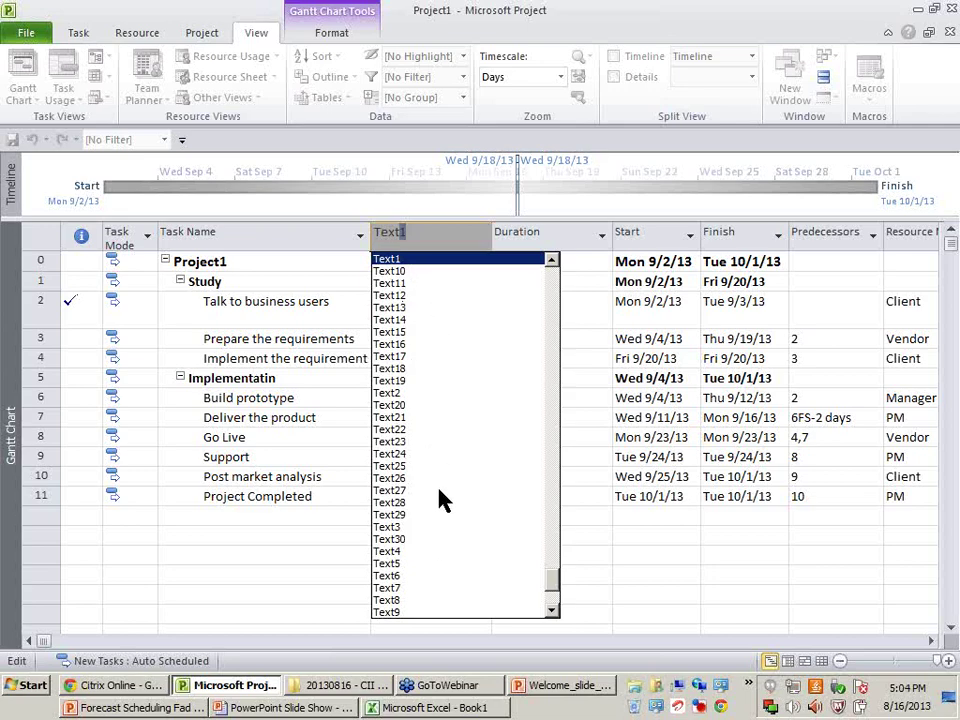
Step: Insert the Text1 field as a new column between Task Name and Duration
click(420, 260)
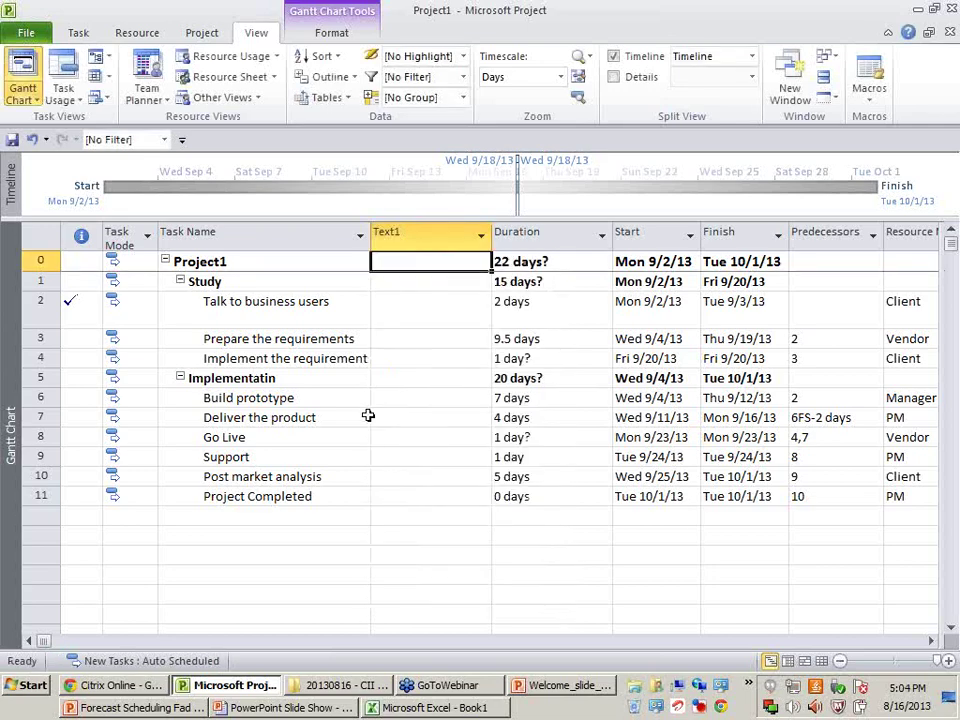
click(482, 478)
click(436, 236)
click(436, 358)
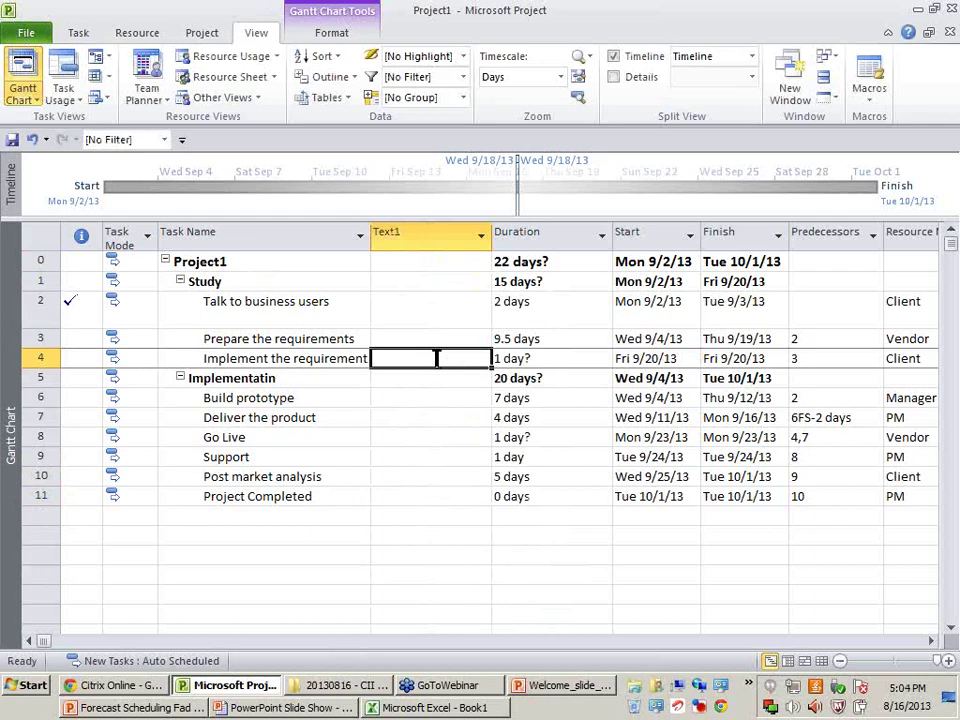
Step: Try Dept A for Talk to business users and Dept B for Prepare the requirements in the Text1 column, and undo both entries
click(216, 302)
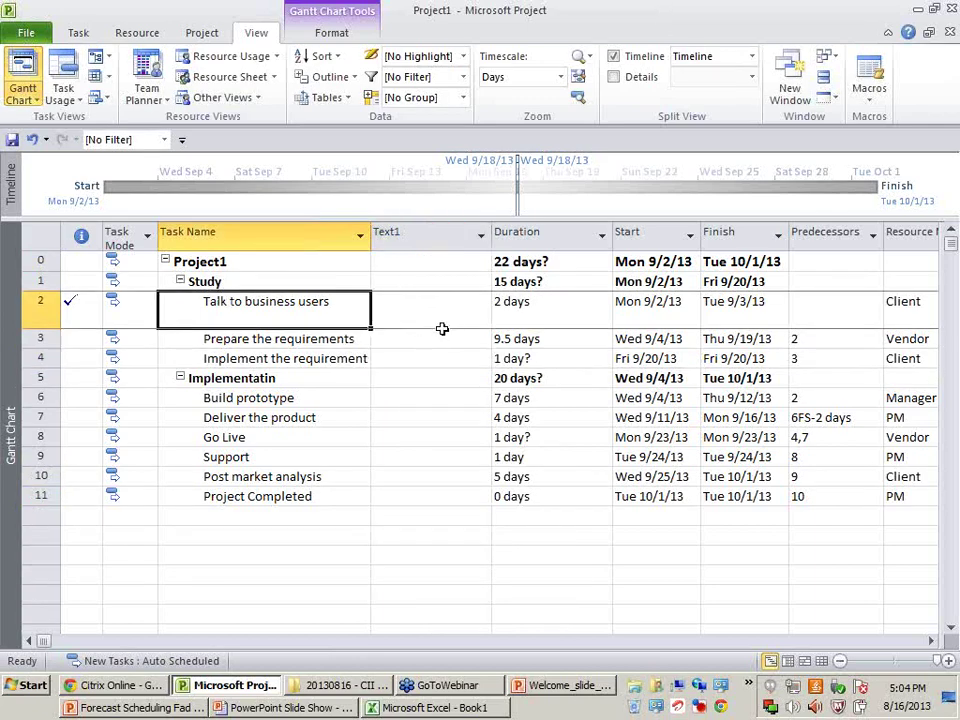
click(447, 313)
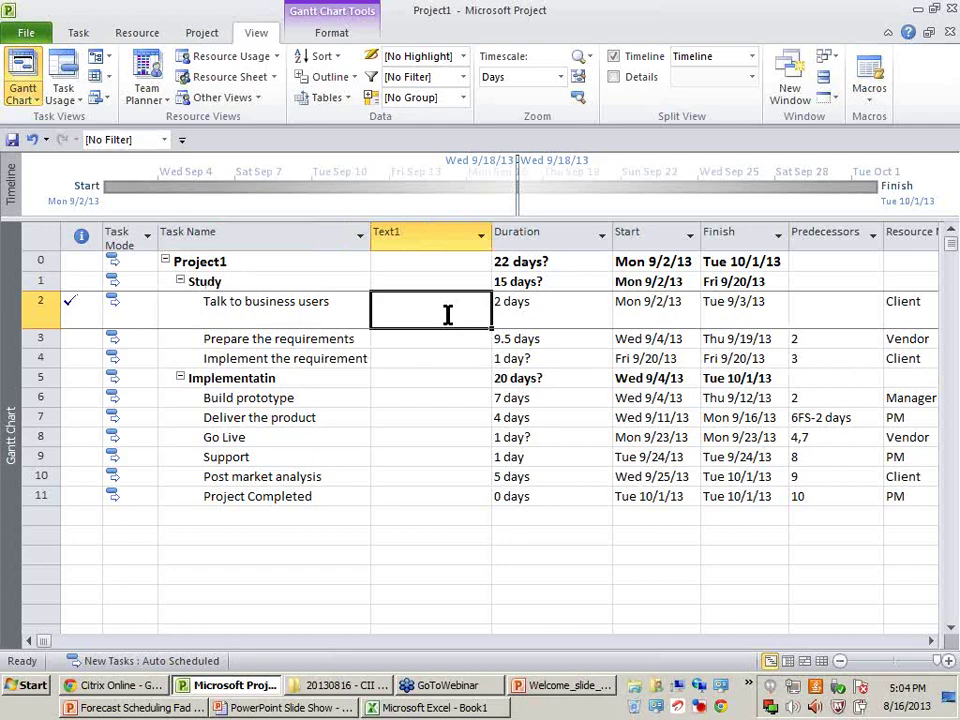
text(Dept A)
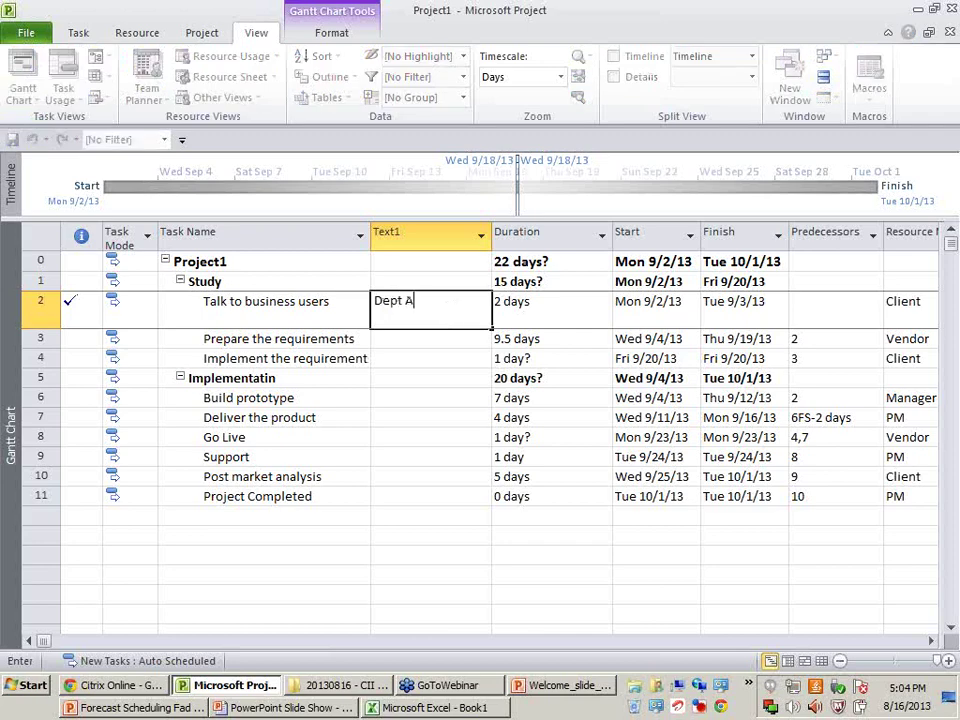
key(Return)
text(Deb)
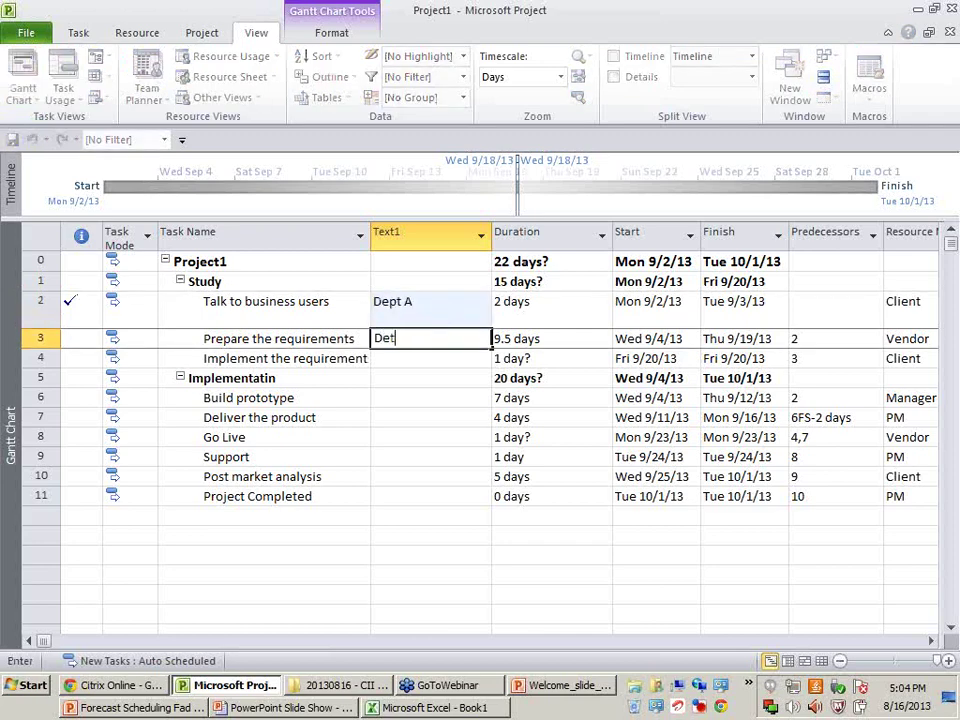
text(pt)
key(BackSpace)
text(B)
key(Return)
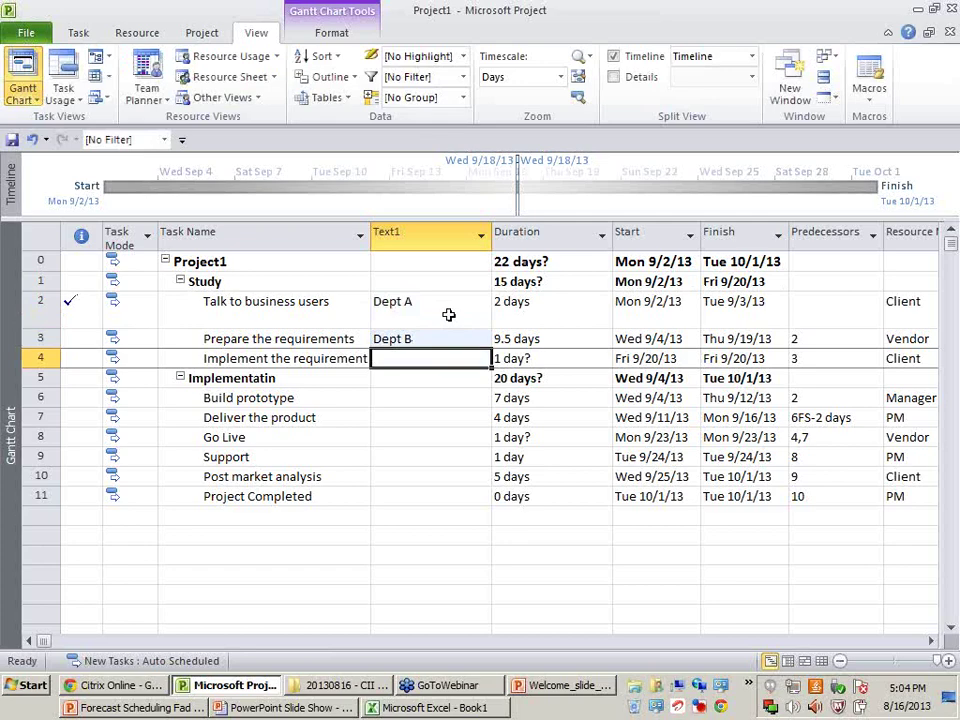
key(ctrl+z)
key(ctrl+z)
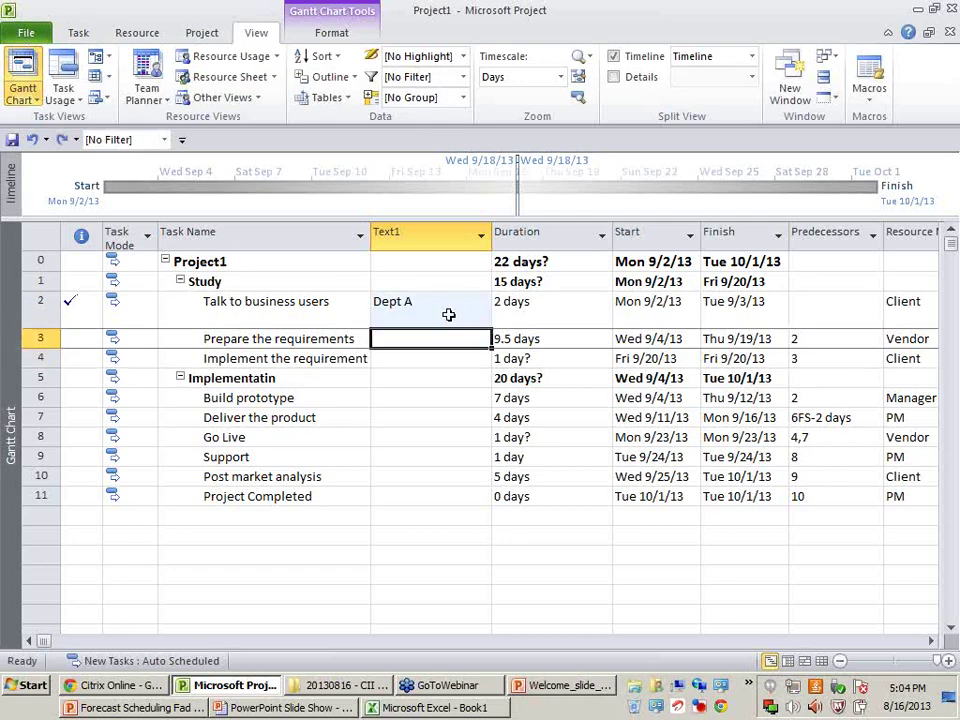
Step: Rename the custom task field Text1 to Department in the Custom Fields settings
click(445, 236)
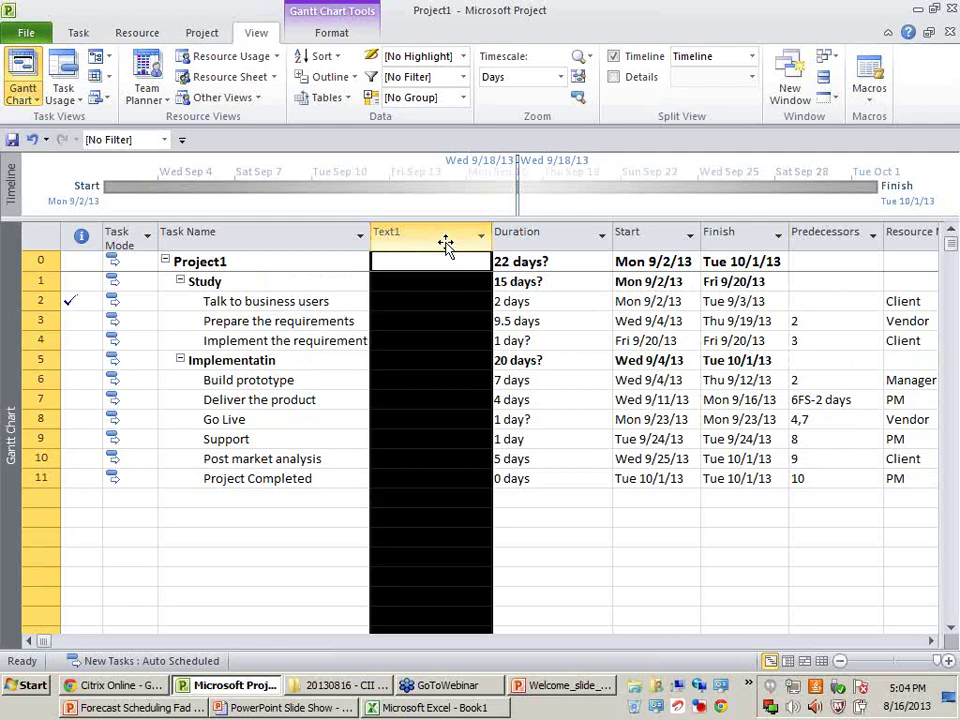
right_click(445, 245)
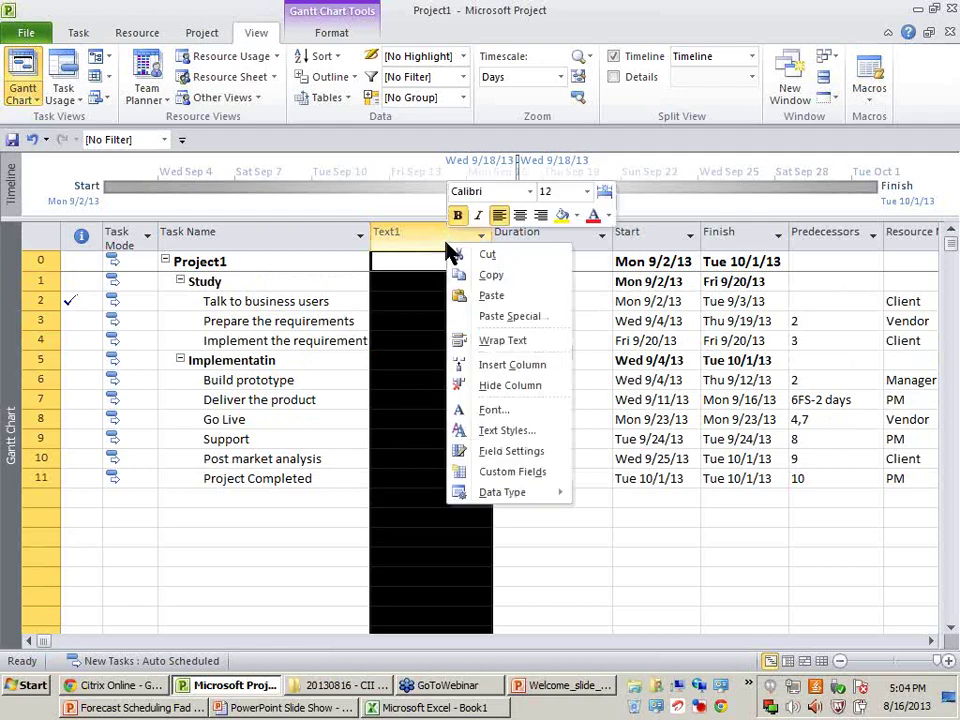
click(553, 476)
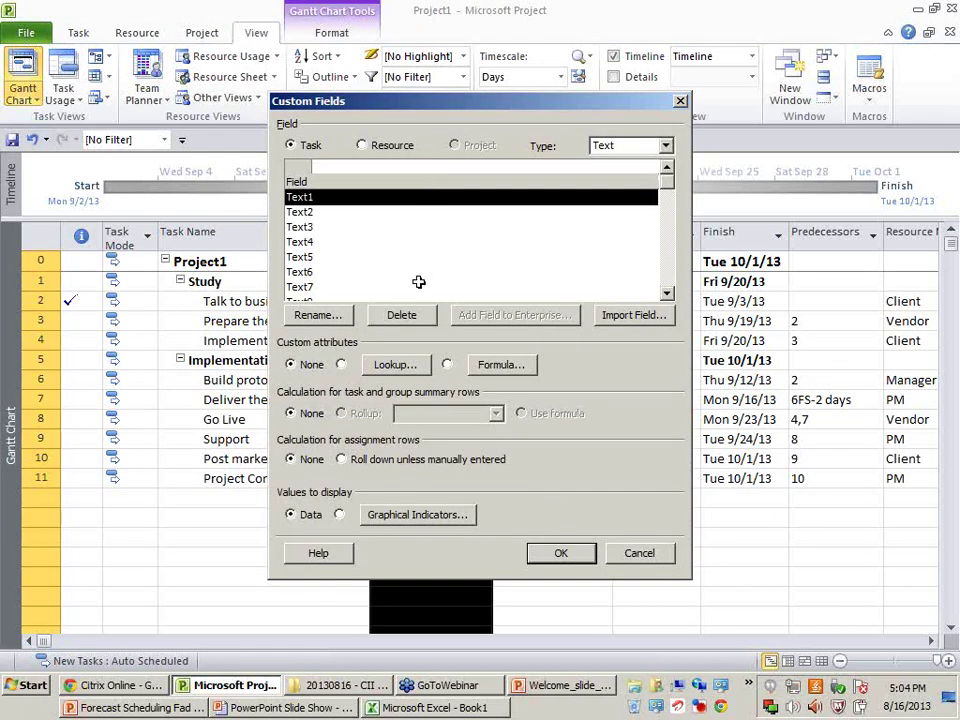
drag(462, 104, 471, 305)
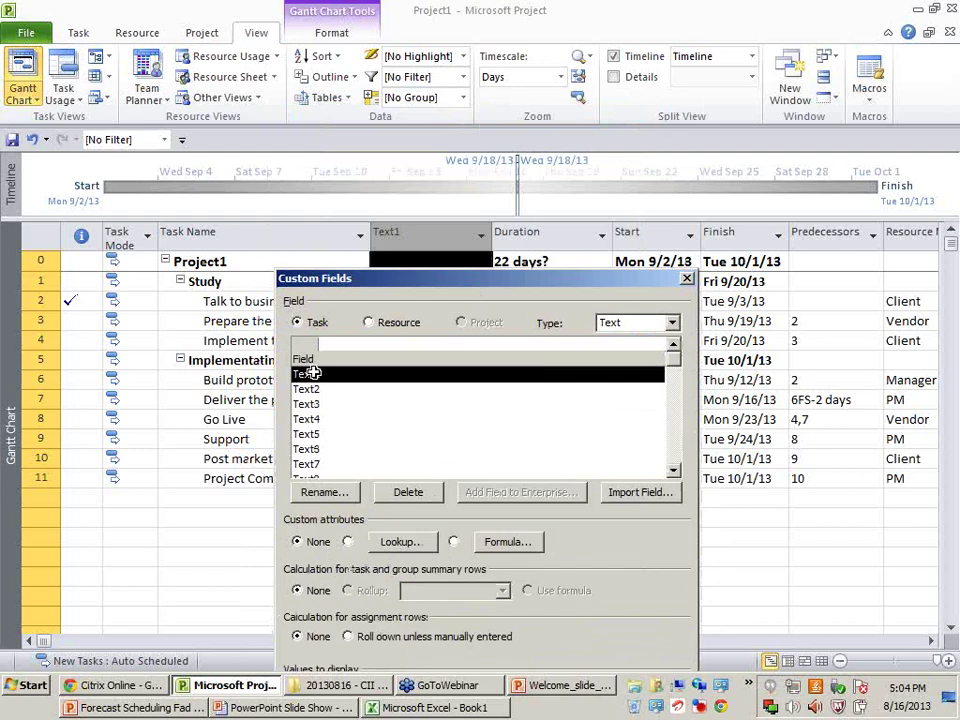
click(321, 492)
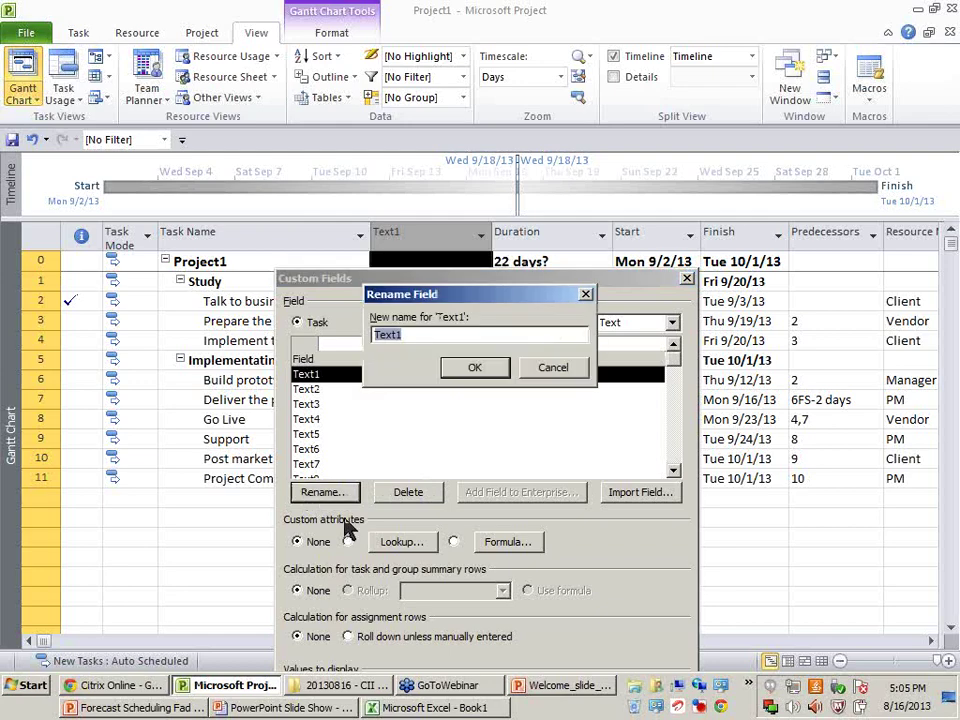
text(Department)
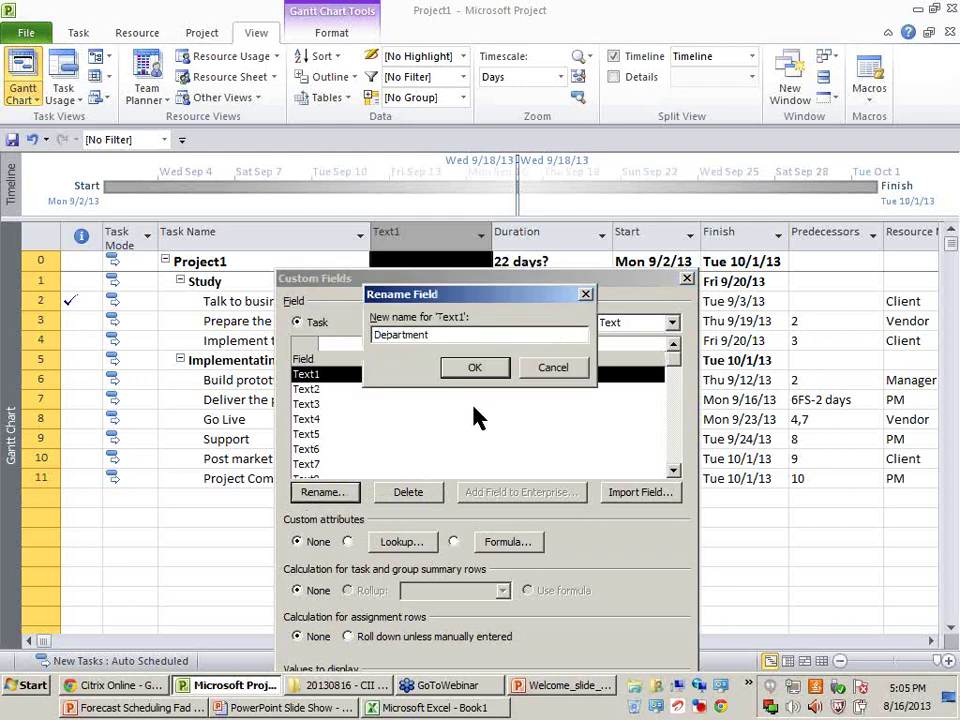
click(480, 370)
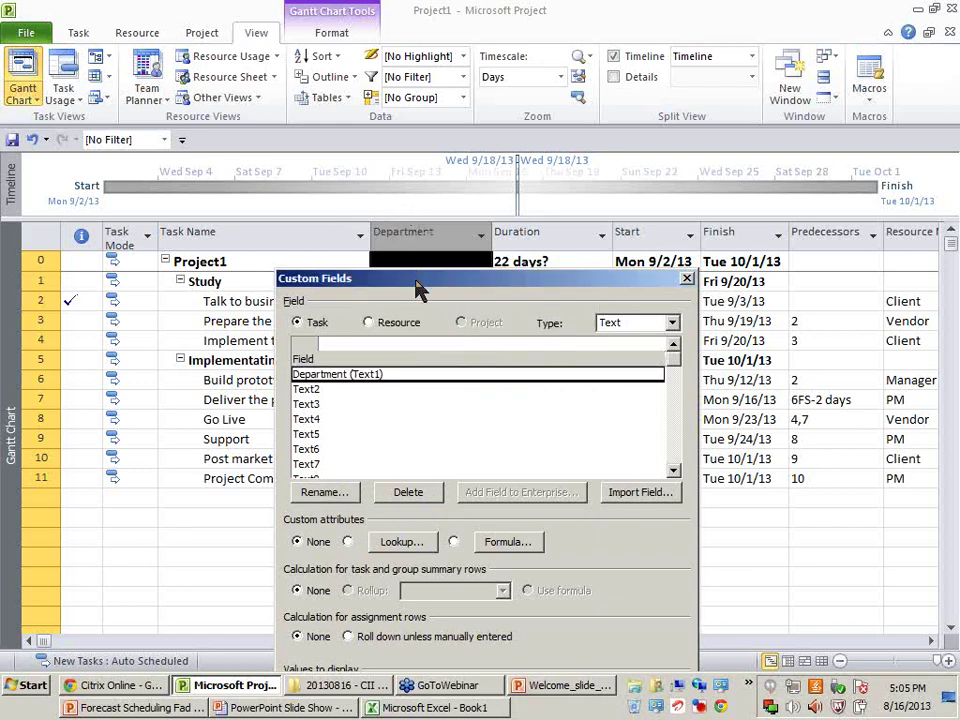
Step: Open the lookup table for the Department field and look at its display order and data entry options
drag(420, 279, 455, 73)
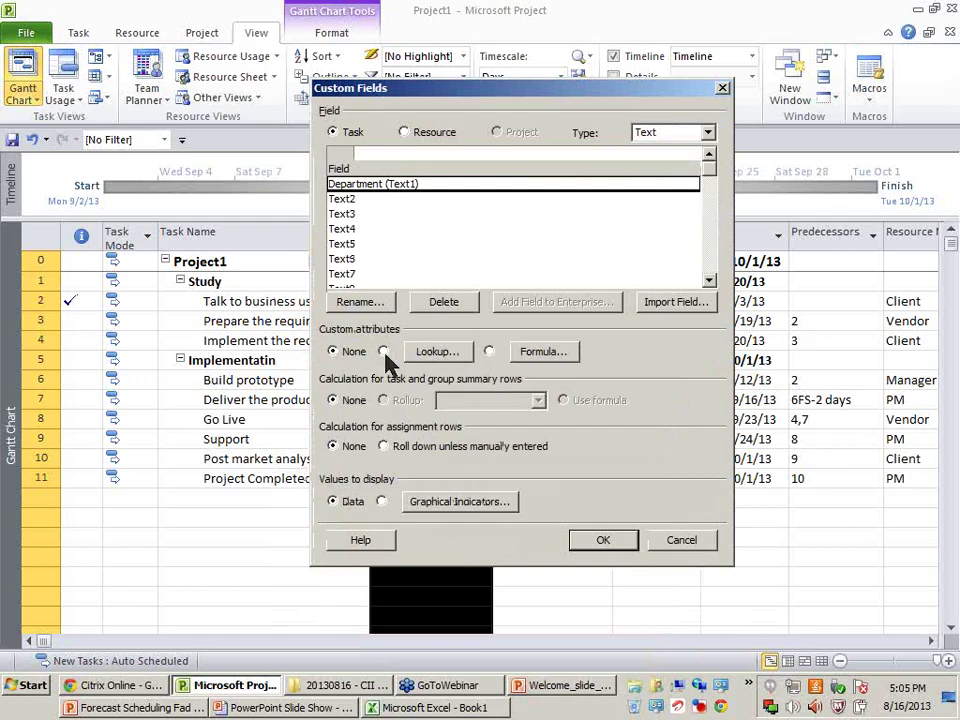
click(425, 362)
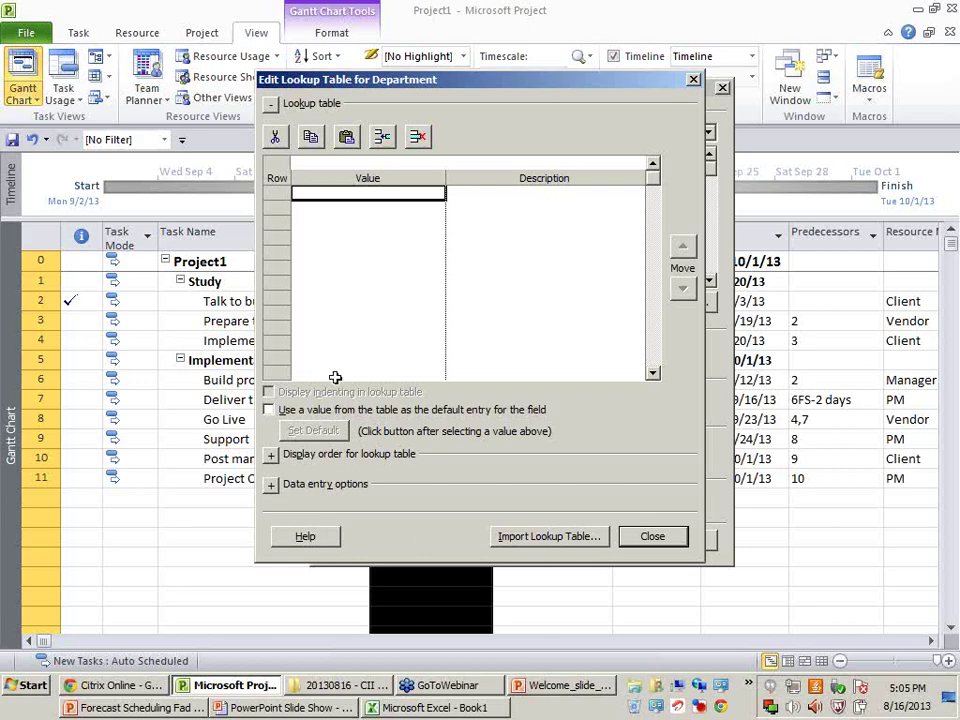
click(268, 456)
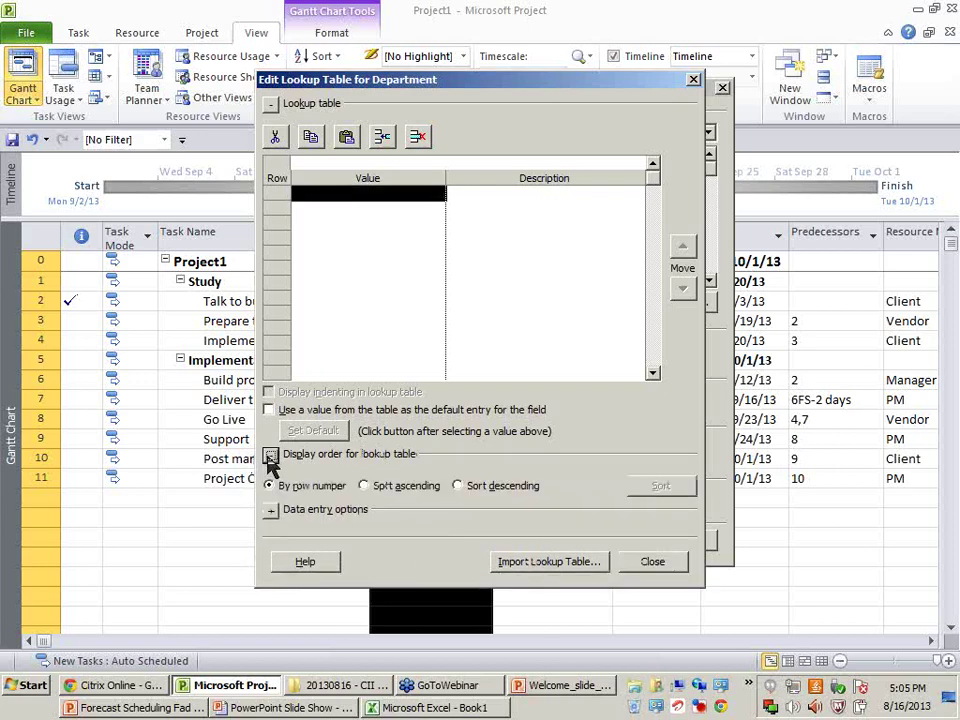
click(268, 456)
click(270, 484)
click(270, 484)
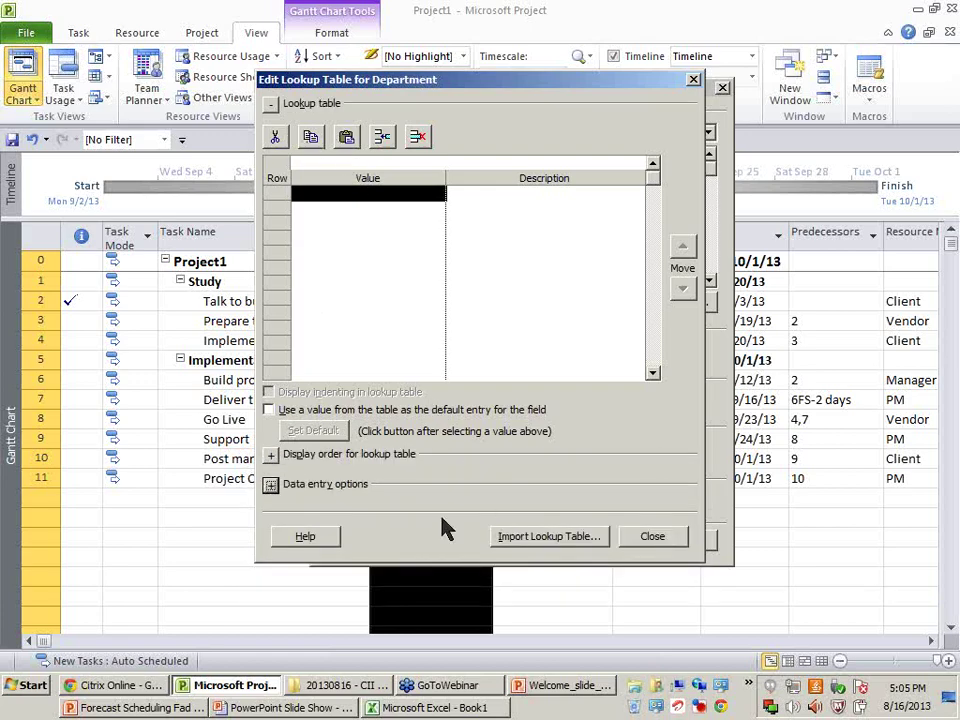
Step: Enter Finance and Administration as the first two values of the Department lookup table
click(338, 196)
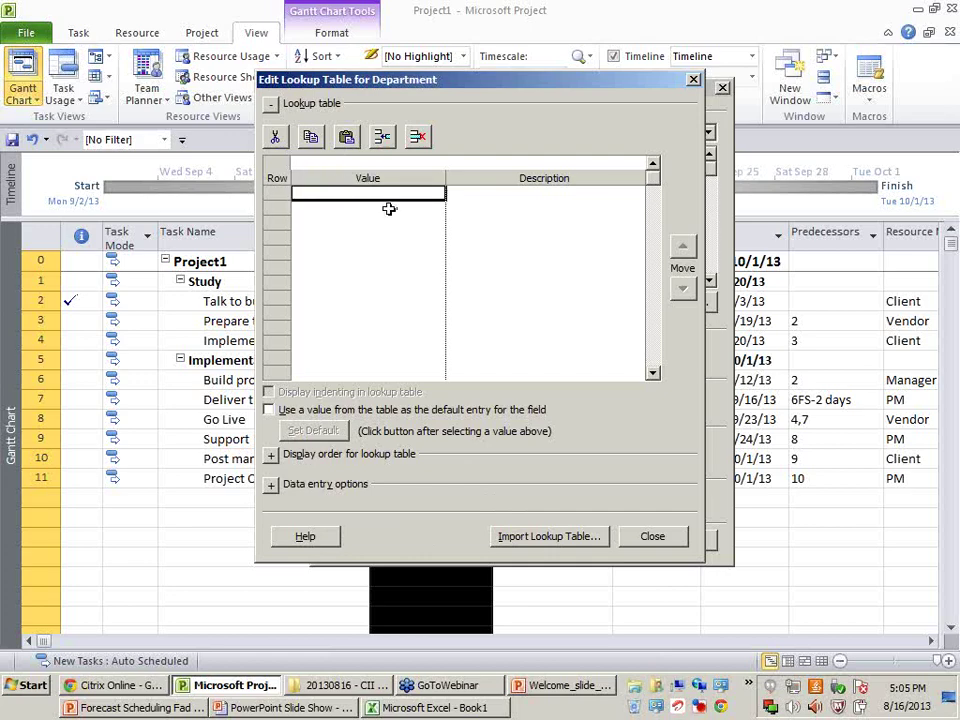
text(Finance)
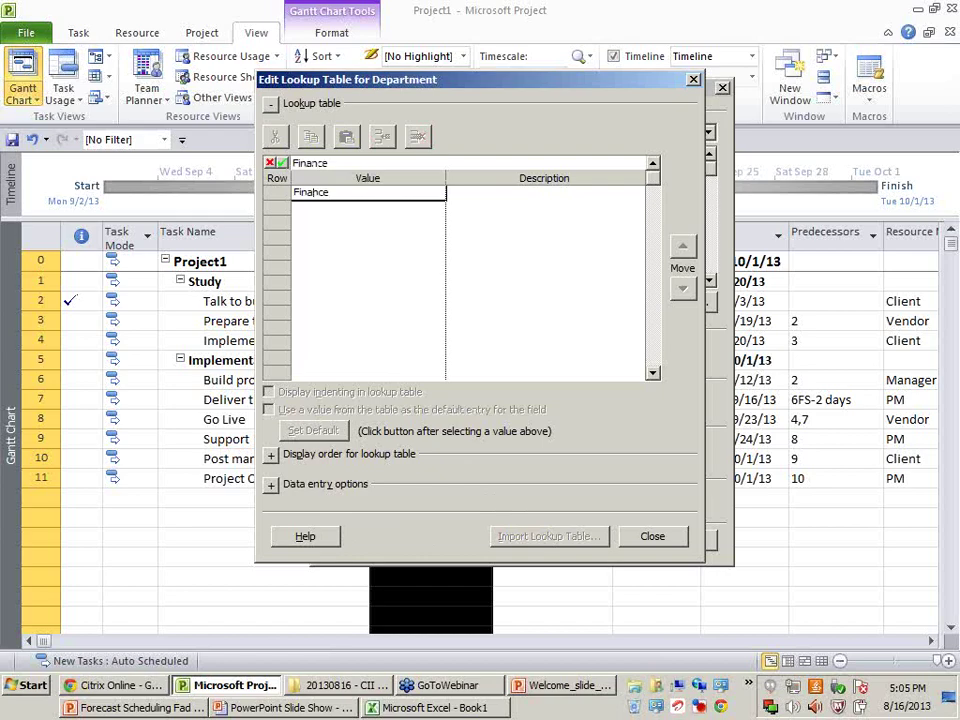
click(388, 208)
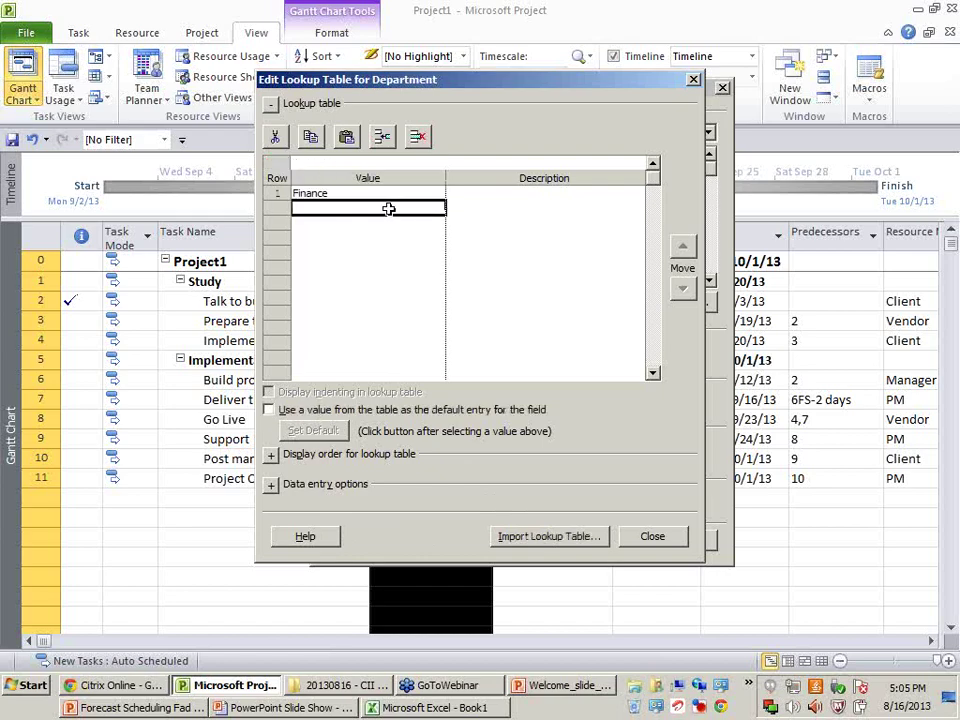
text(Administration)
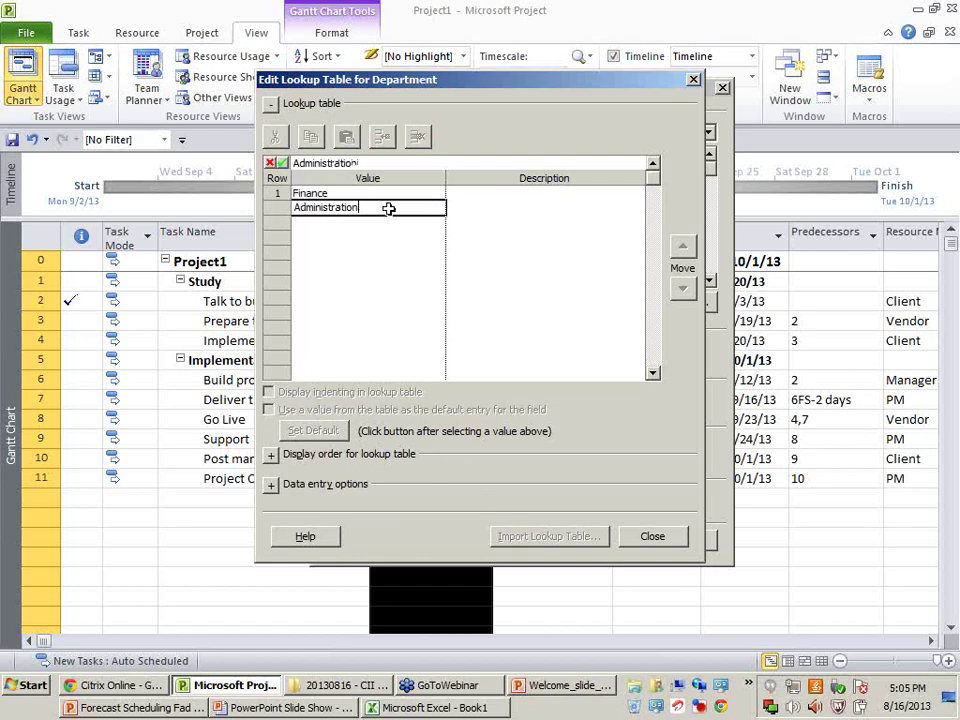
key(Return)
click(388, 208)
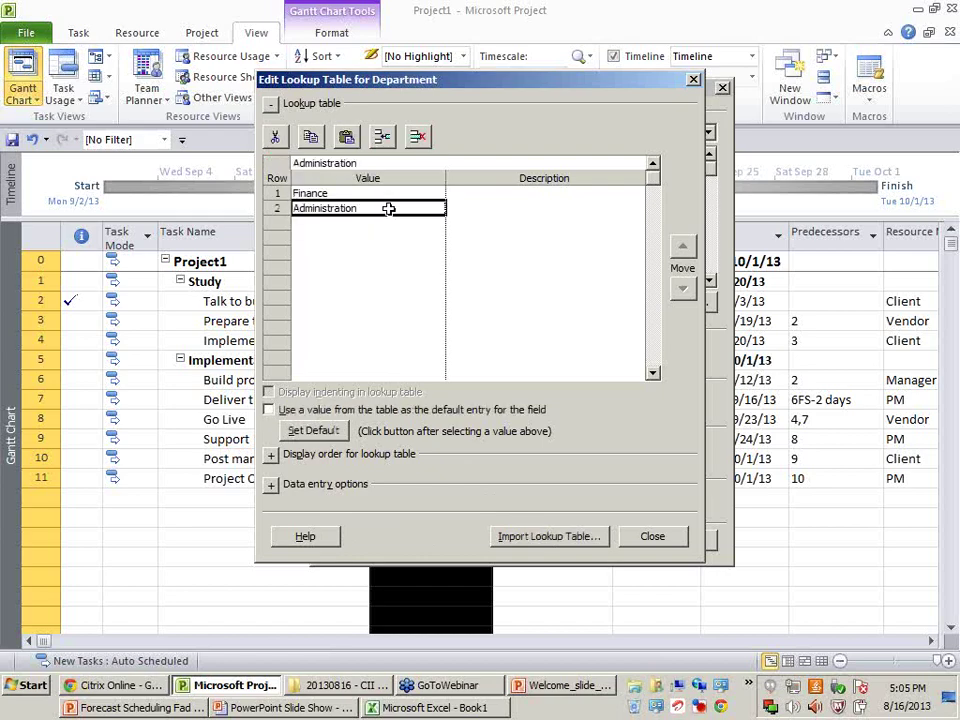
Step: Insert a row above Administration in the lookup table with the value CEO Finance
click(386, 138)
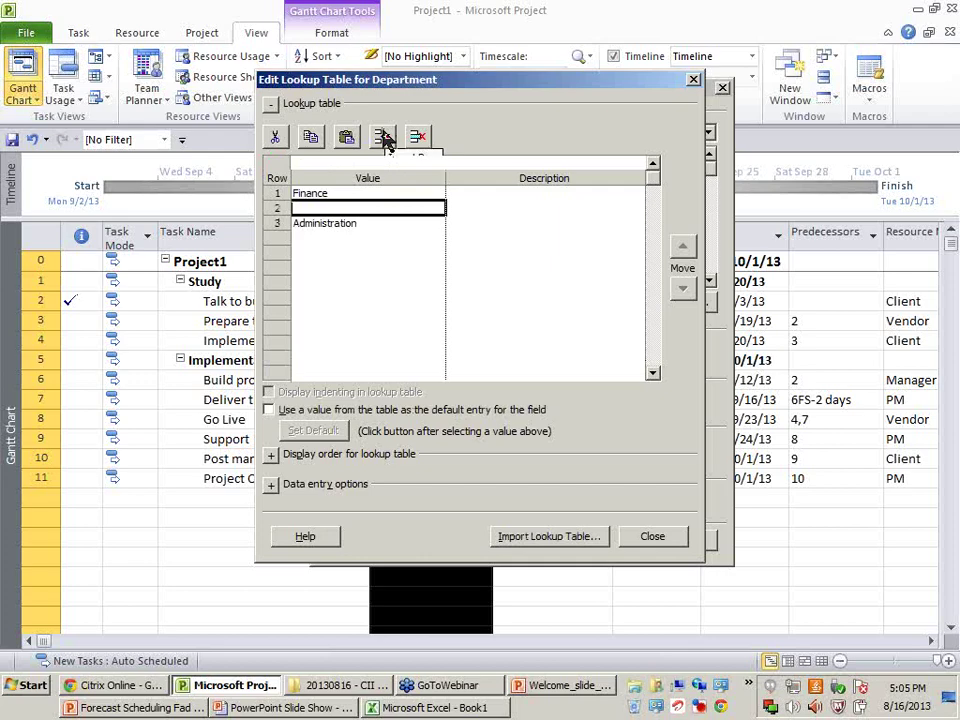
text(Admin)
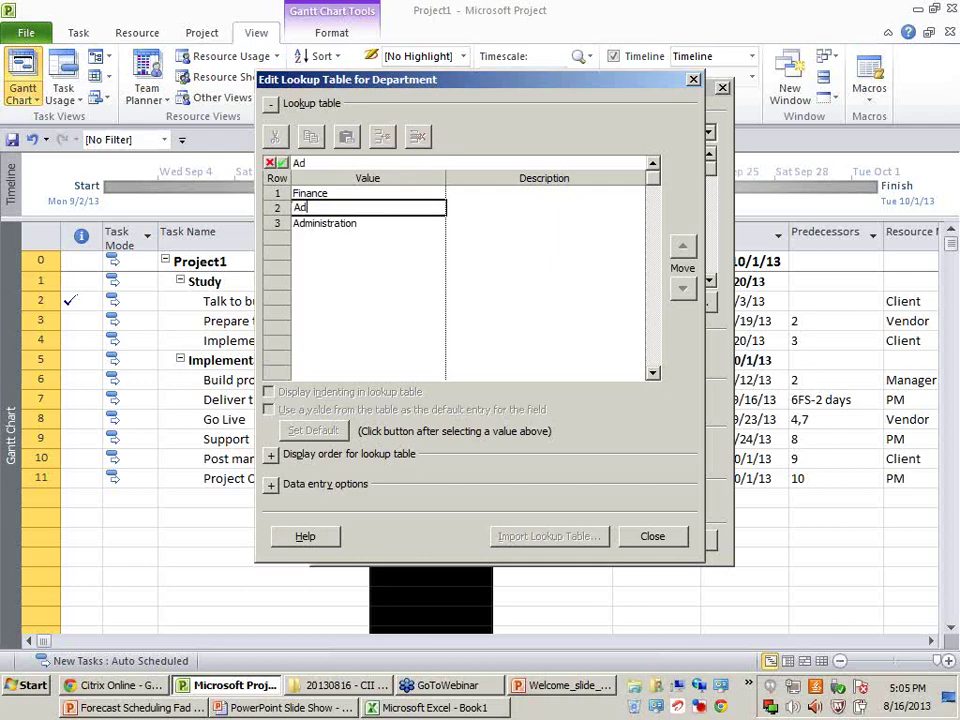
key(BackSpace)
key(BackSpace)
key(BackSpace)
key(BackSpace)
text(CEO Finance)
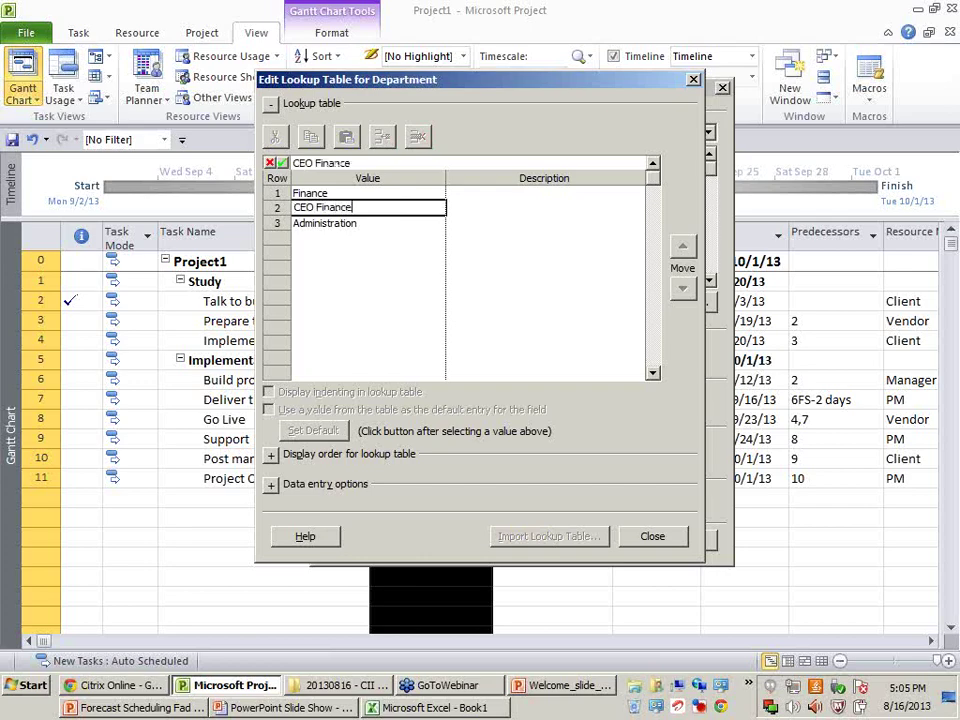
key(Return)
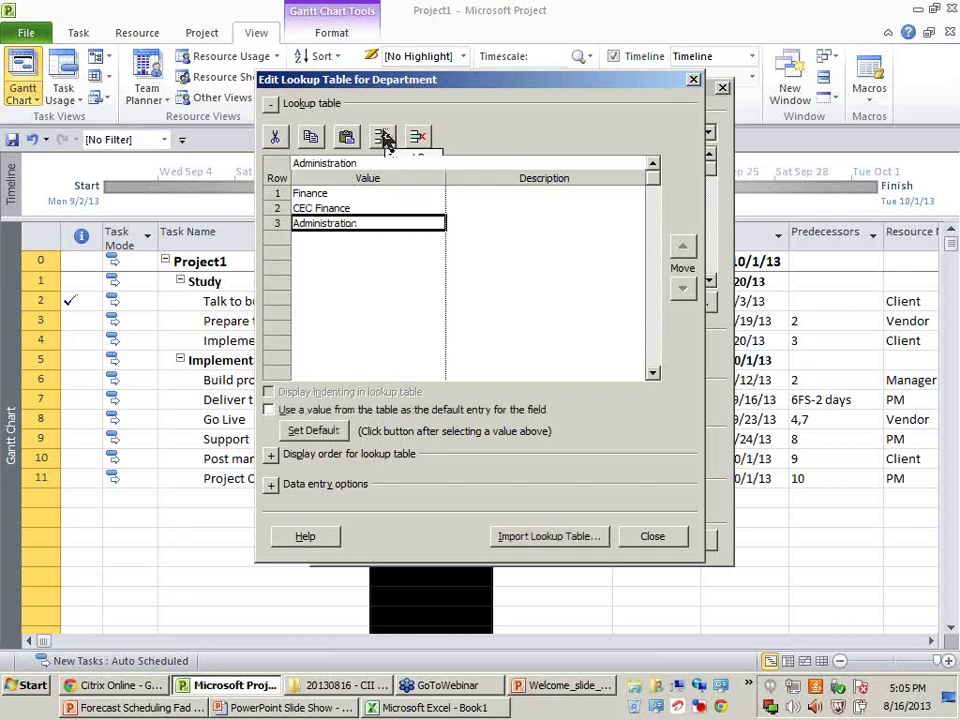
Step: Insert another row above Administration in the lookup table with the value Project Finance
click(384, 137)
text(Projec)
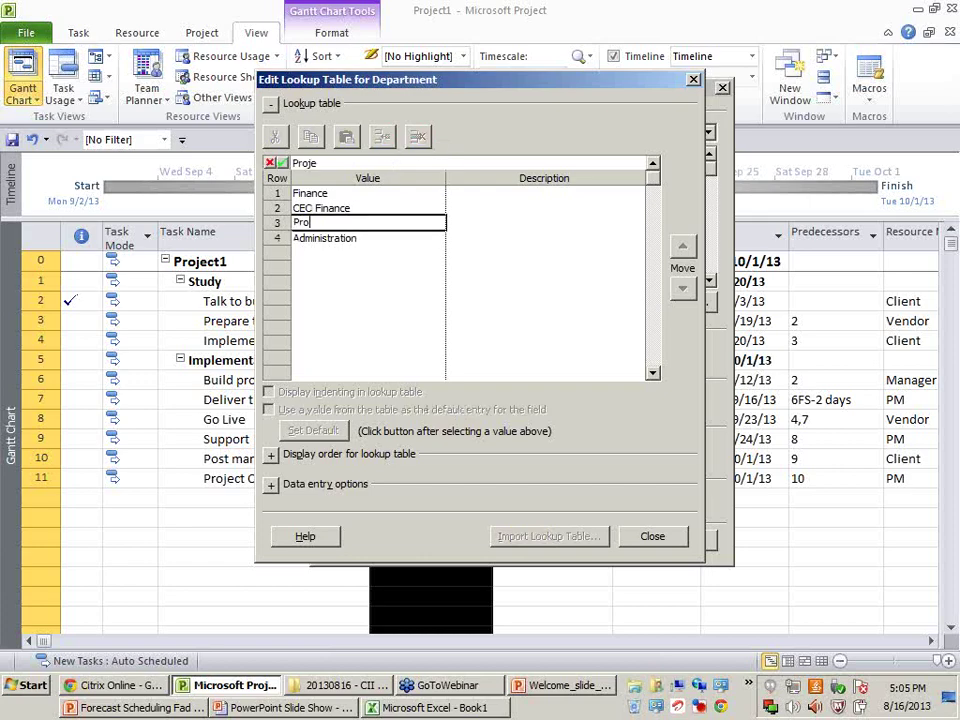
text(t Finance)
key(Return)
key(Return)
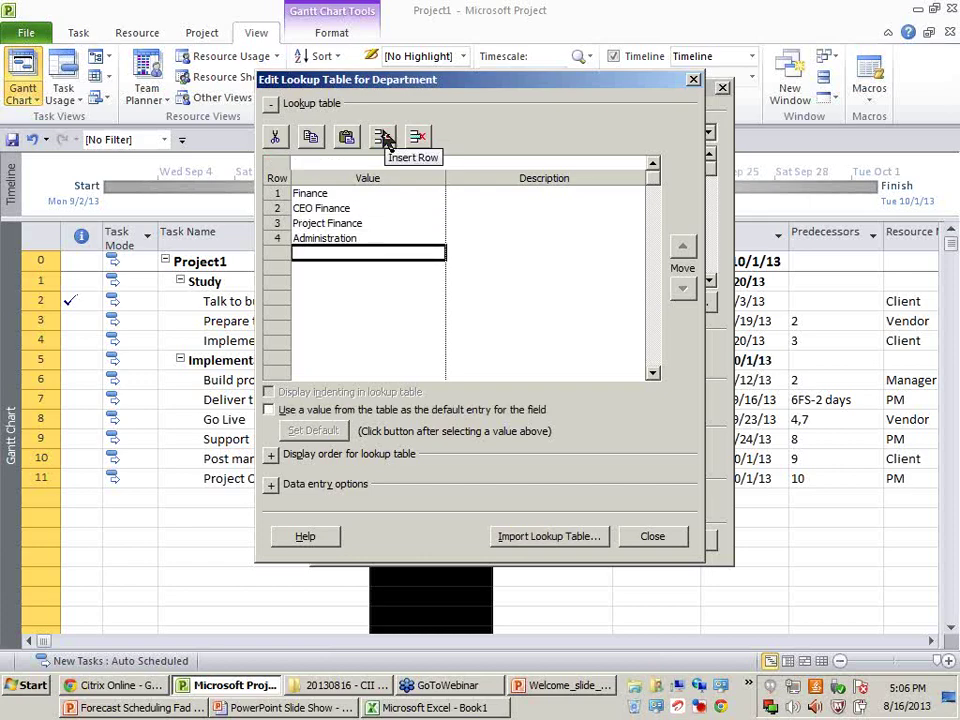
Step: Add the values Facilities Admin and Project Admin below Administration in the lookup table
text(FAc)
key(BackSpace)
key(BackSpace)
text(a)
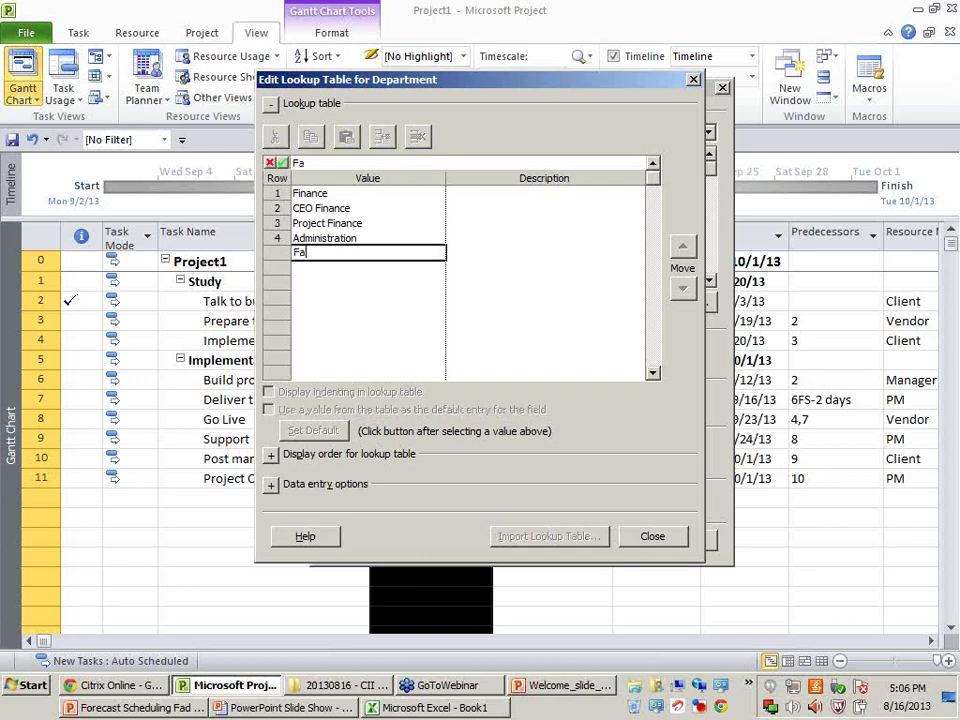
text(cilities Admin)
key(Return)
text(Pr)
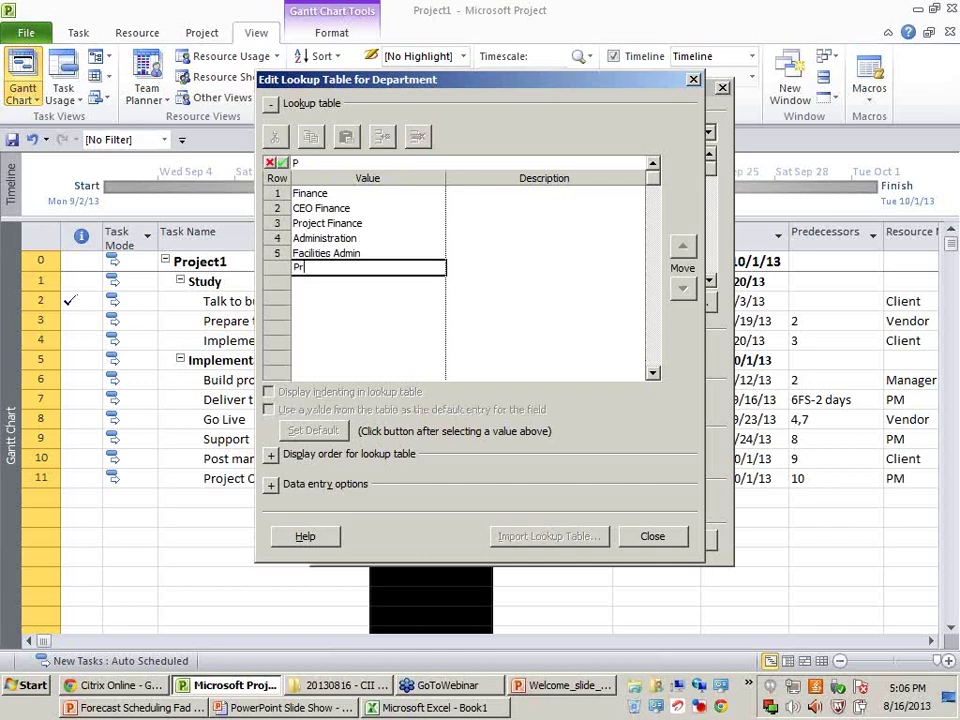
text(oject Admin)
key(Return)
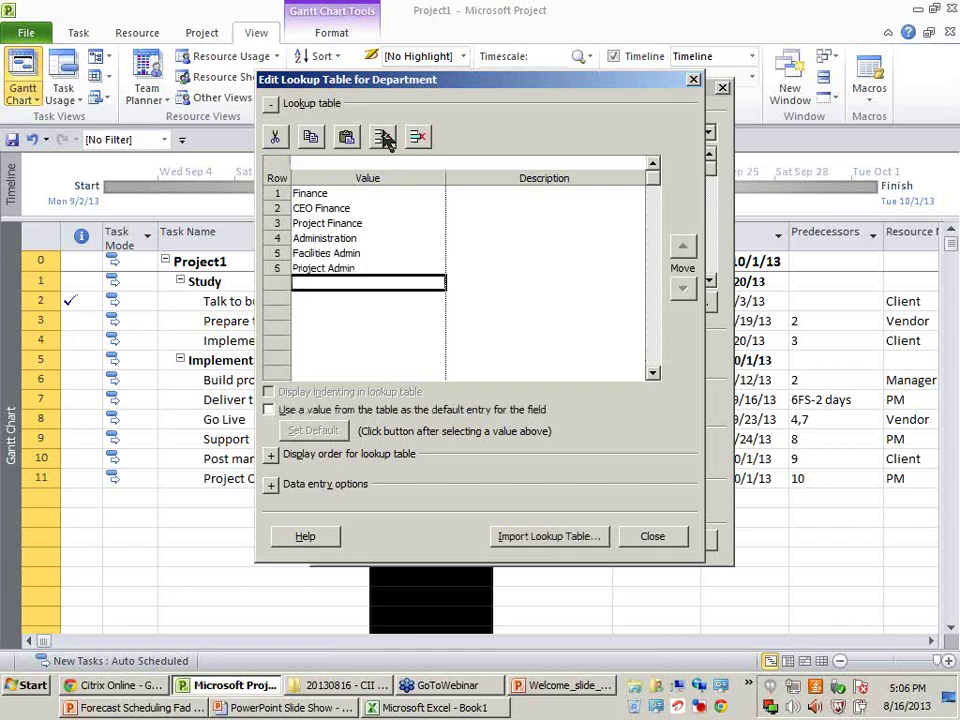
Step: Close the Department lookup table and accept the Custom Fields settings
click(366, 208)
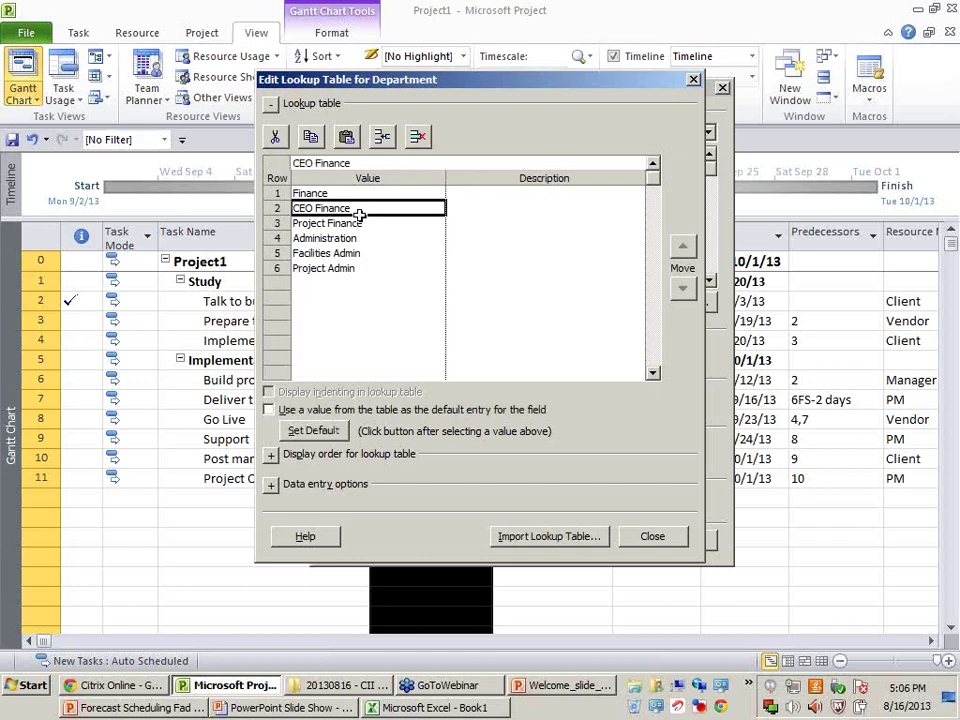
shift+click(364, 222)
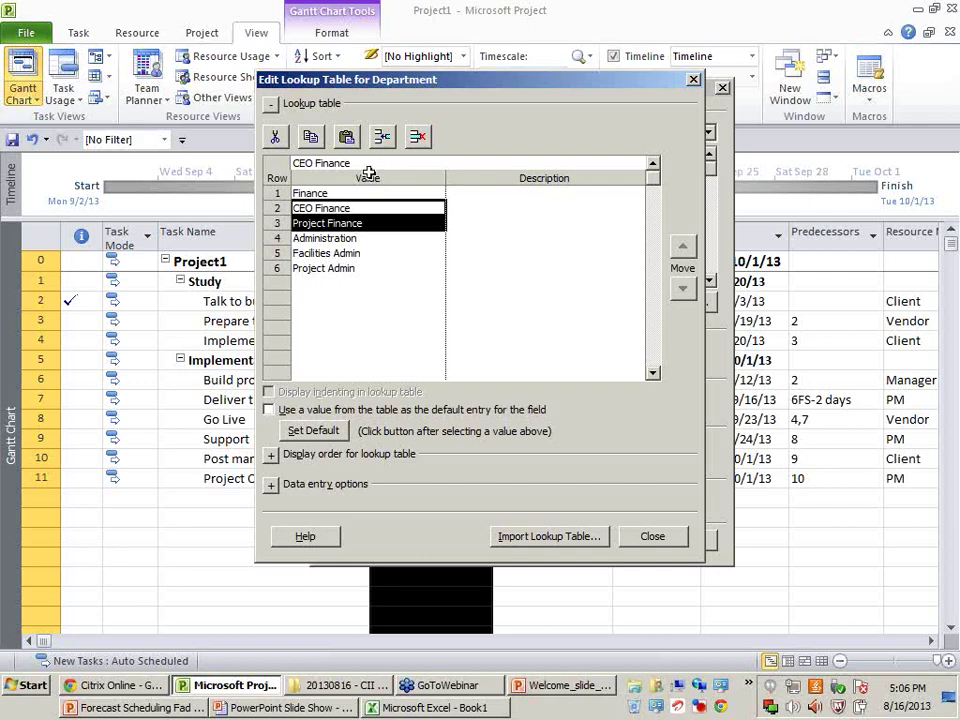
click(373, 284)
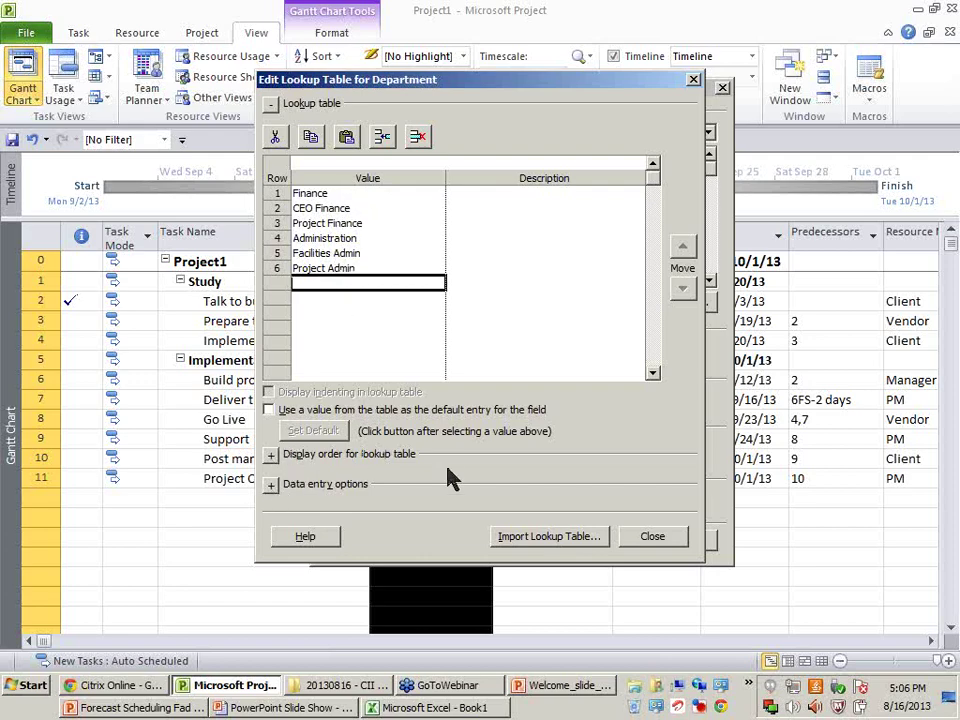
click(655, 538)
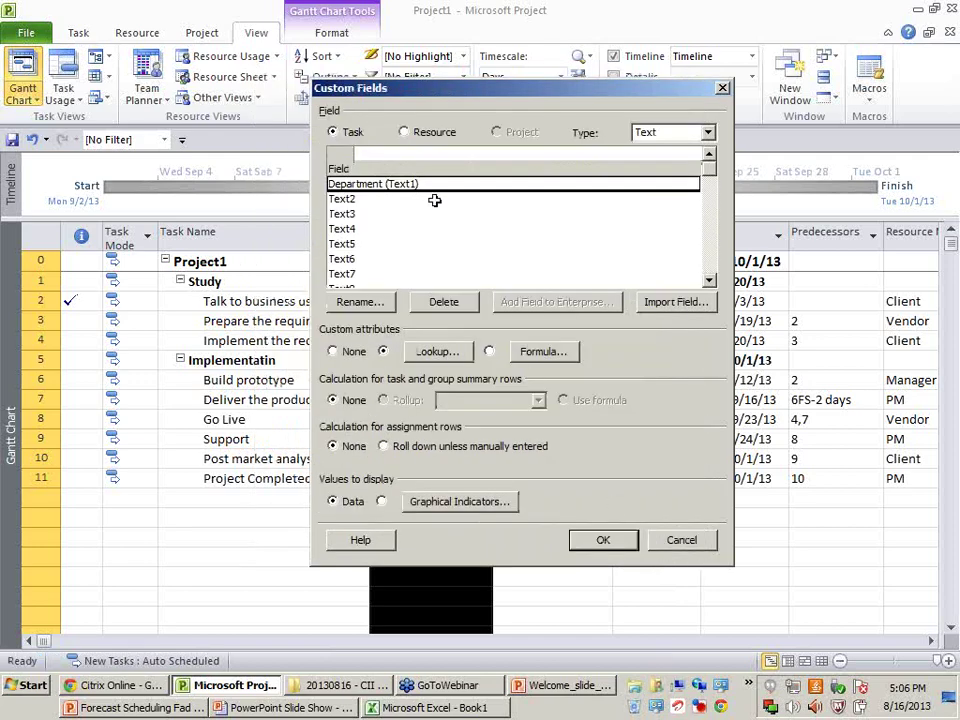
click(597, 545)
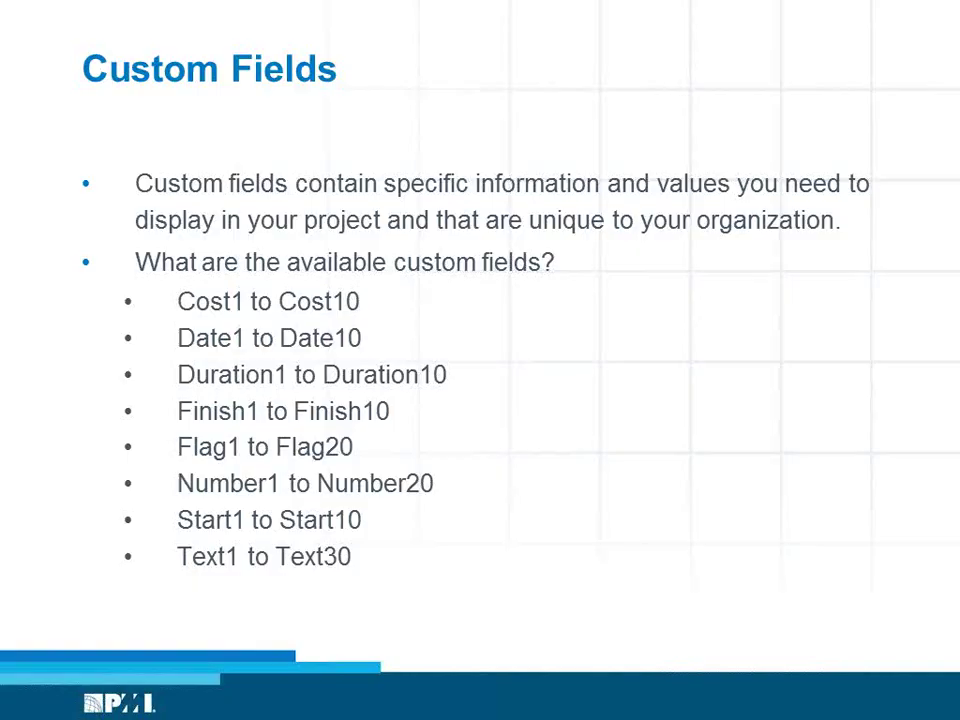
Step: Switch to Windows Explorer, go to the Today folder and reopen the Project1 project file
key(super)
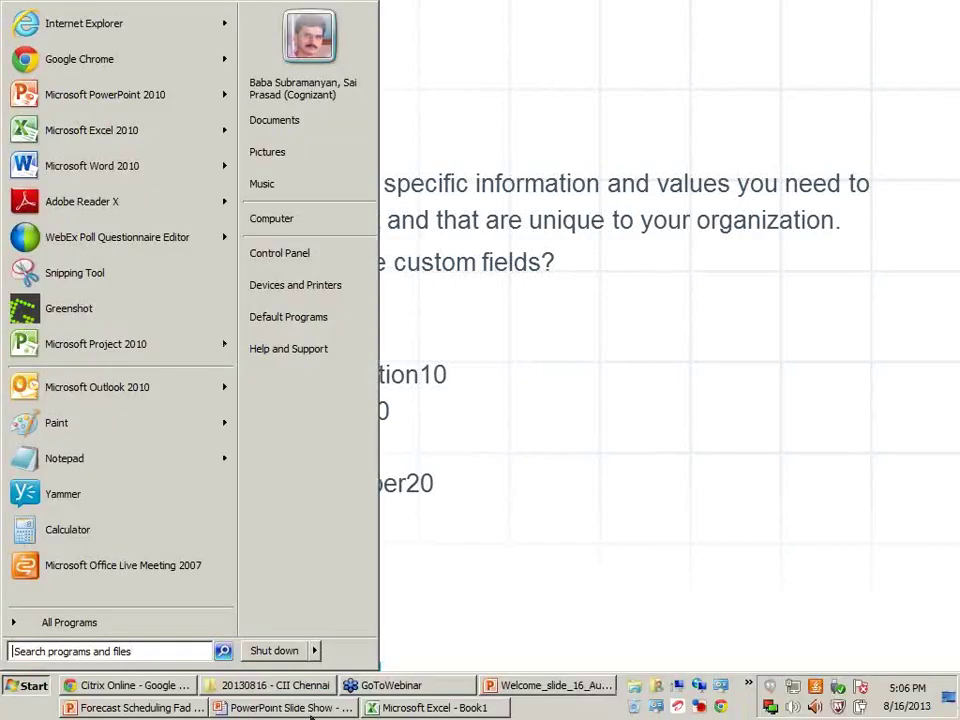
click(298, 688)
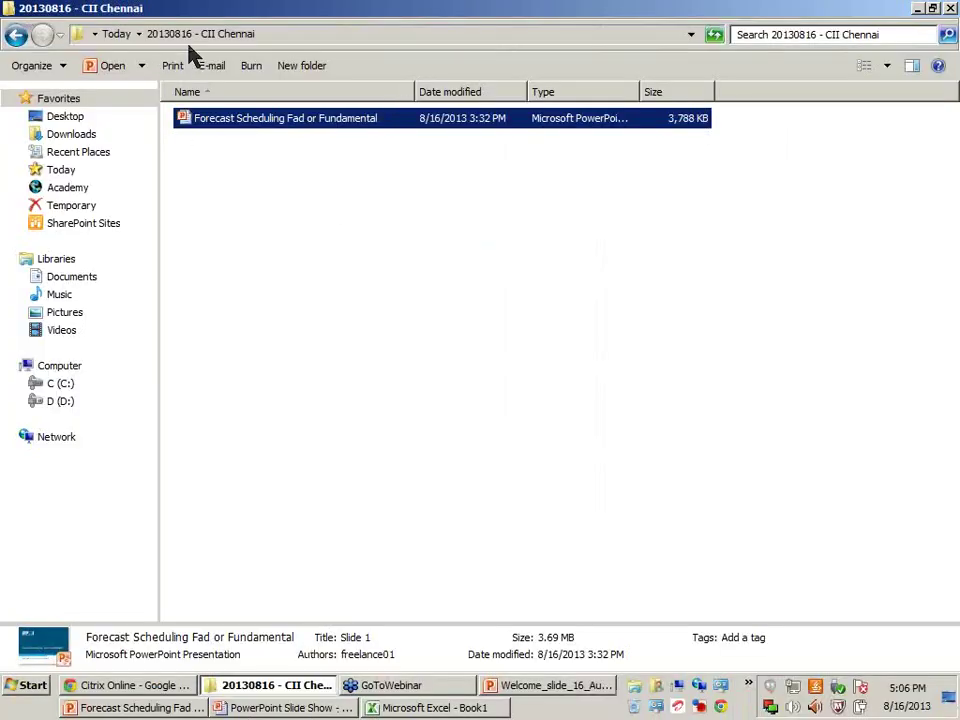
click(118, 35)
click(229, 168)
double_click(229, 168)
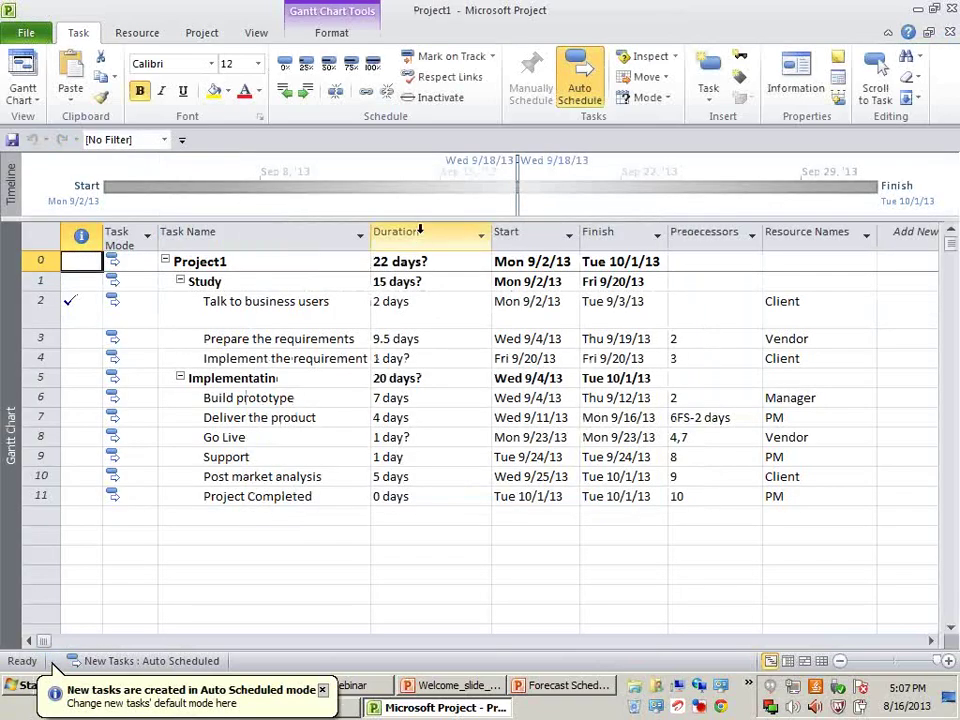
Step: Reveal the Gantt chart pane beside the task table by narrowing the table area
right_click(415, 232)
click(931, 473)
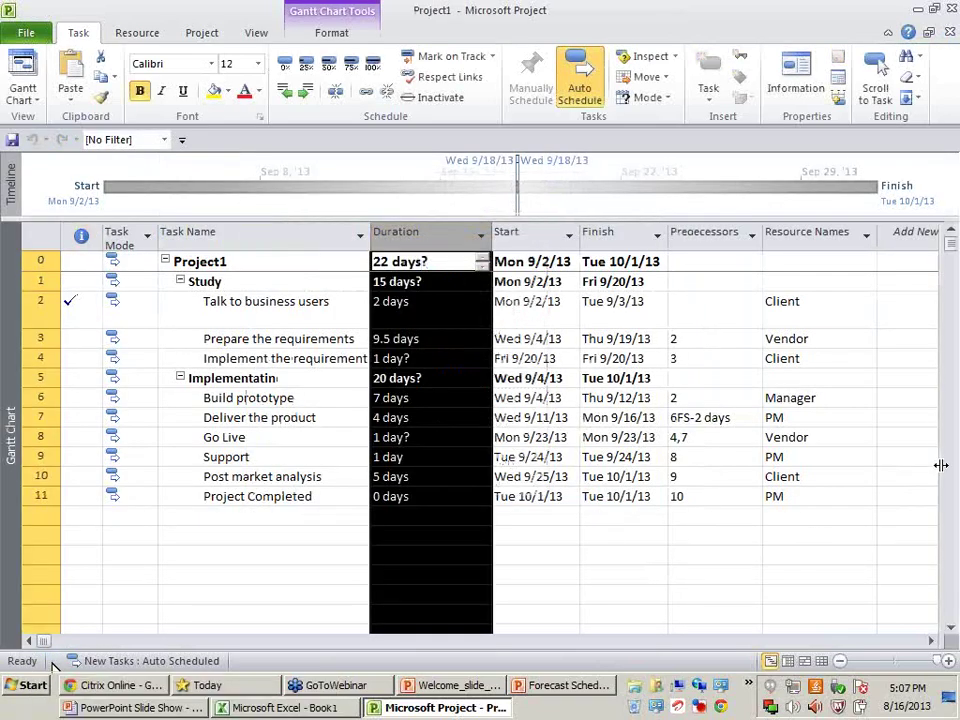
drag(934, 463, 686, 445)
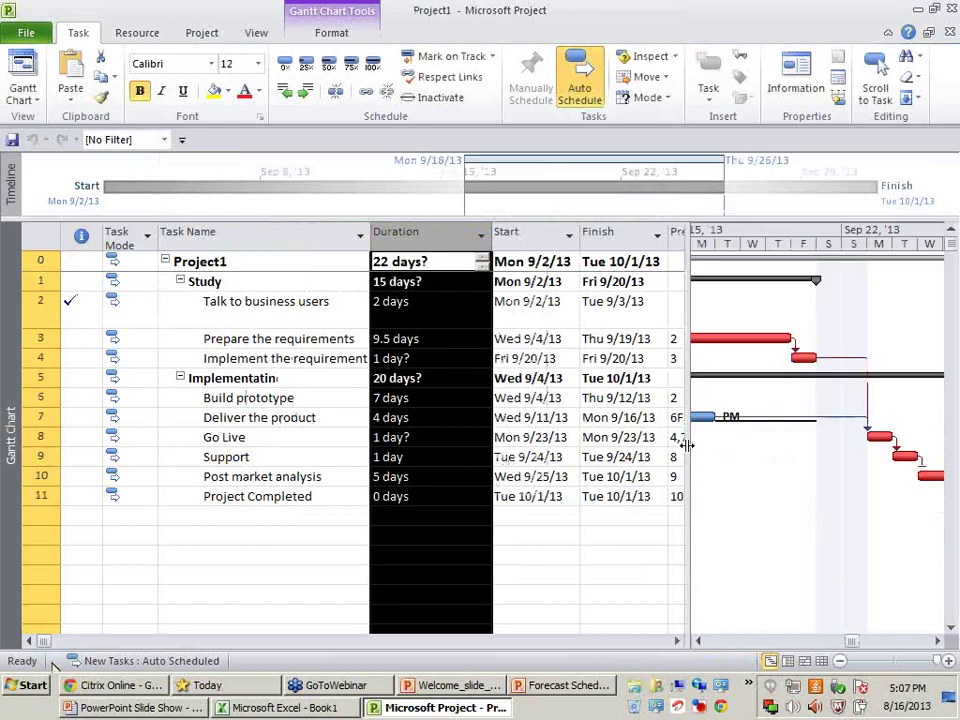
Step: Display the Tracking table for the Gantt Chart view and return to the Entry table
click(258, 34)
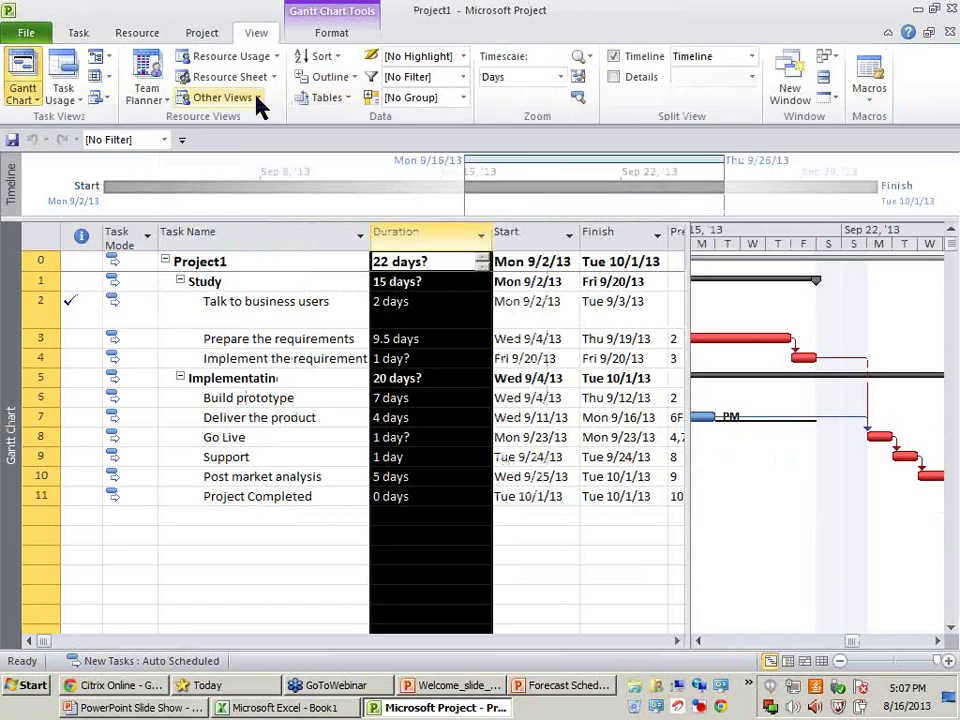
click(329, 99)
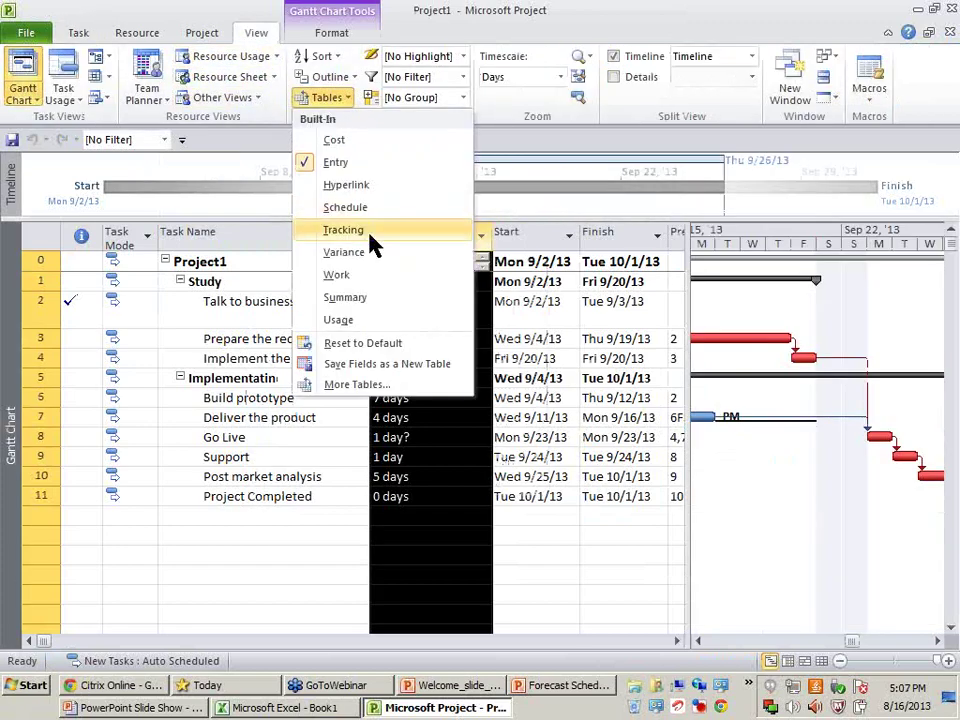
click(368, 229)
click(337, 97)
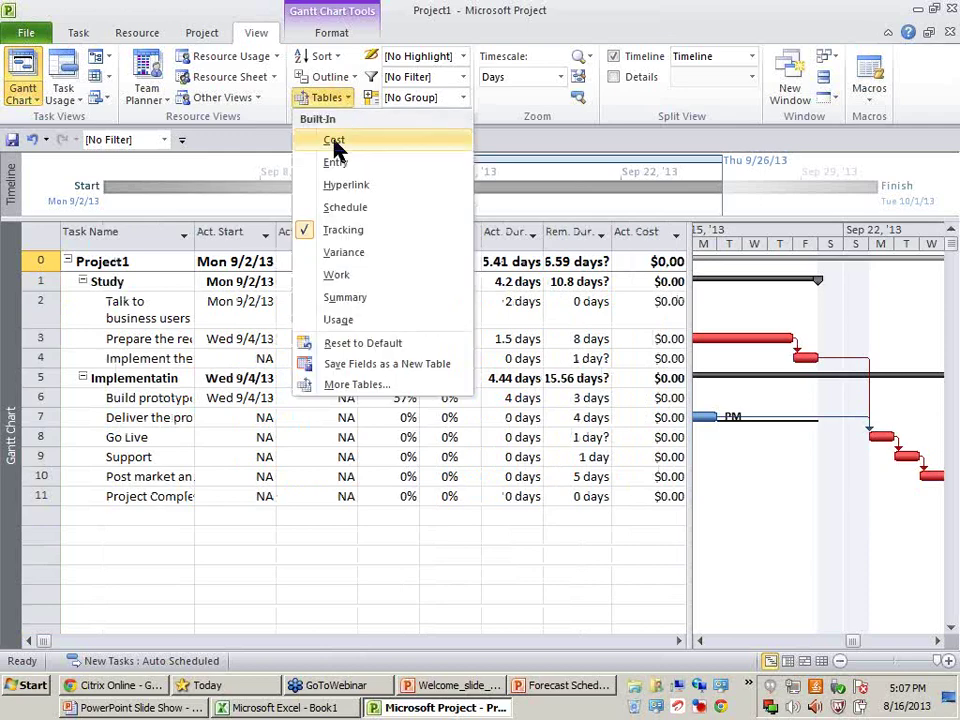
click(350, 161)
Step: Insert the Text1 field as a new column between Task Name and Duration in the reopened project
click(422, 233)
right_click(424, 233)
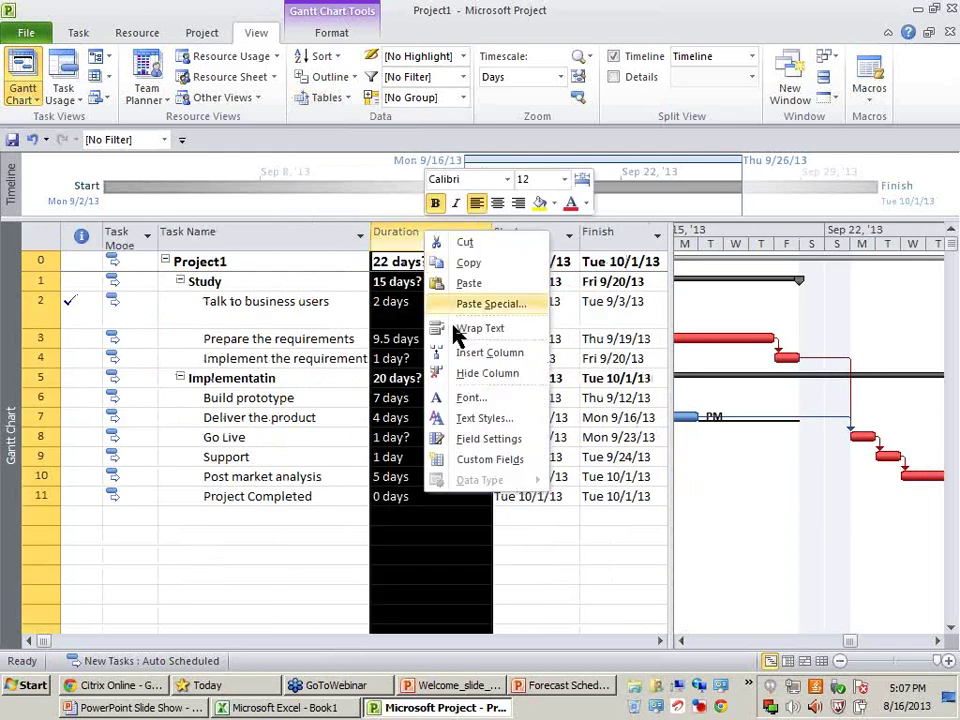
click(495, 360)
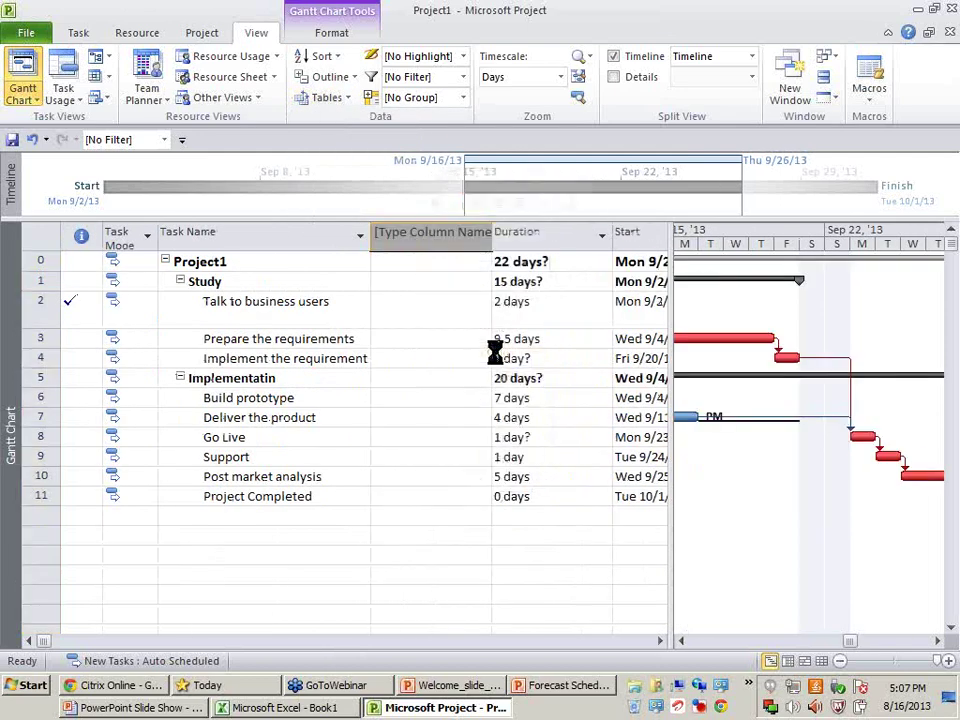
text(text1)
key(Return)
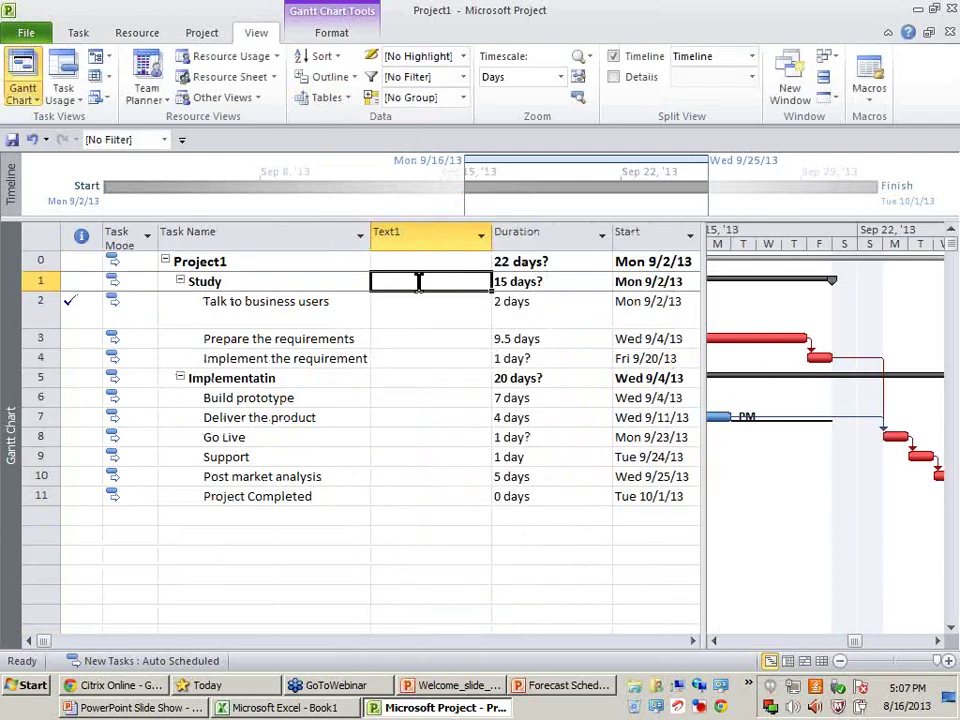
Step: Rename the custom text field Text1 as Department
right_click(398, 235)
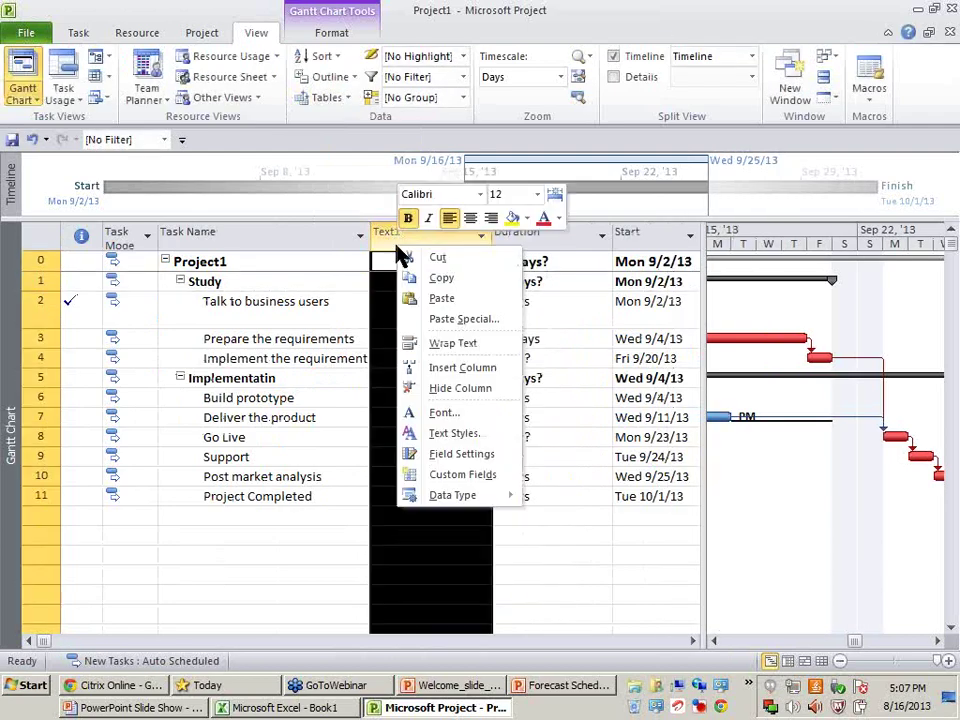
click(462, 475)
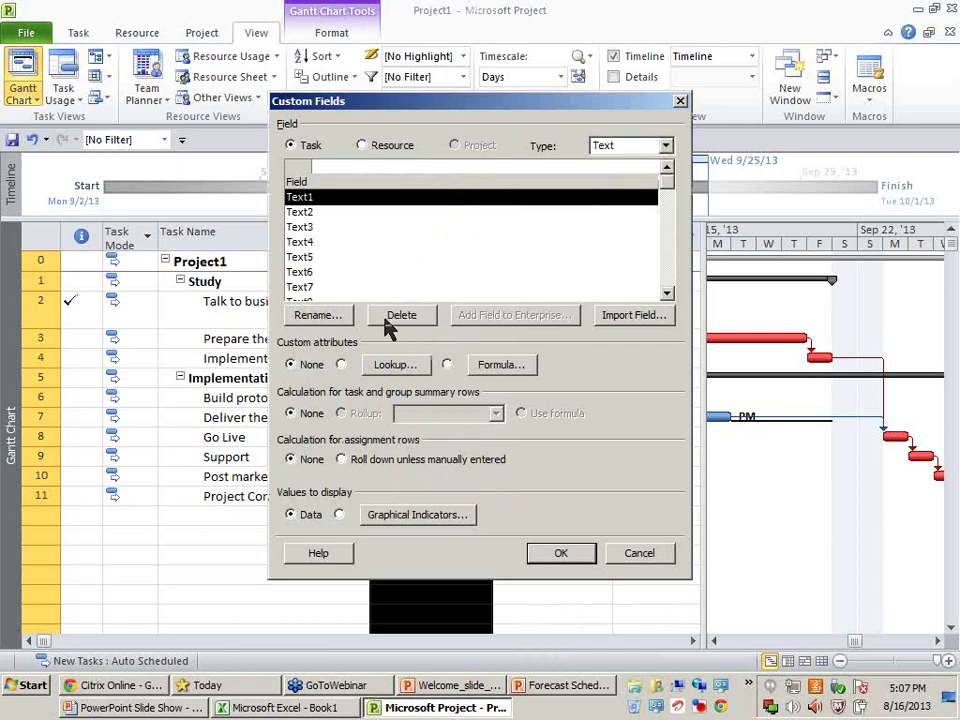
click(302, 321)
text(Dep)
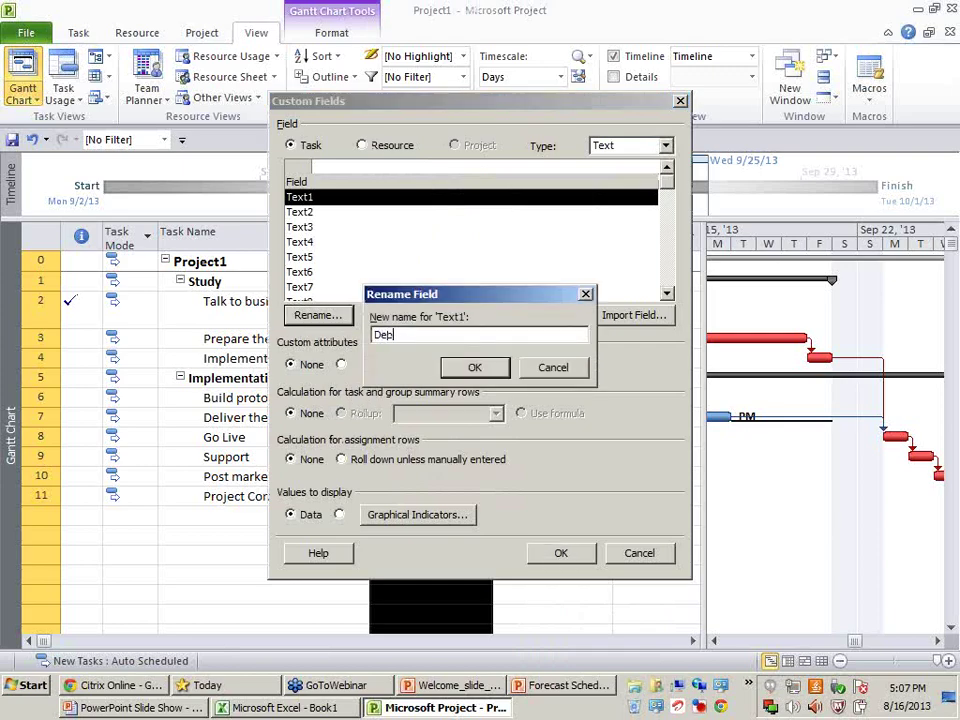
text(artment)
key(Return)
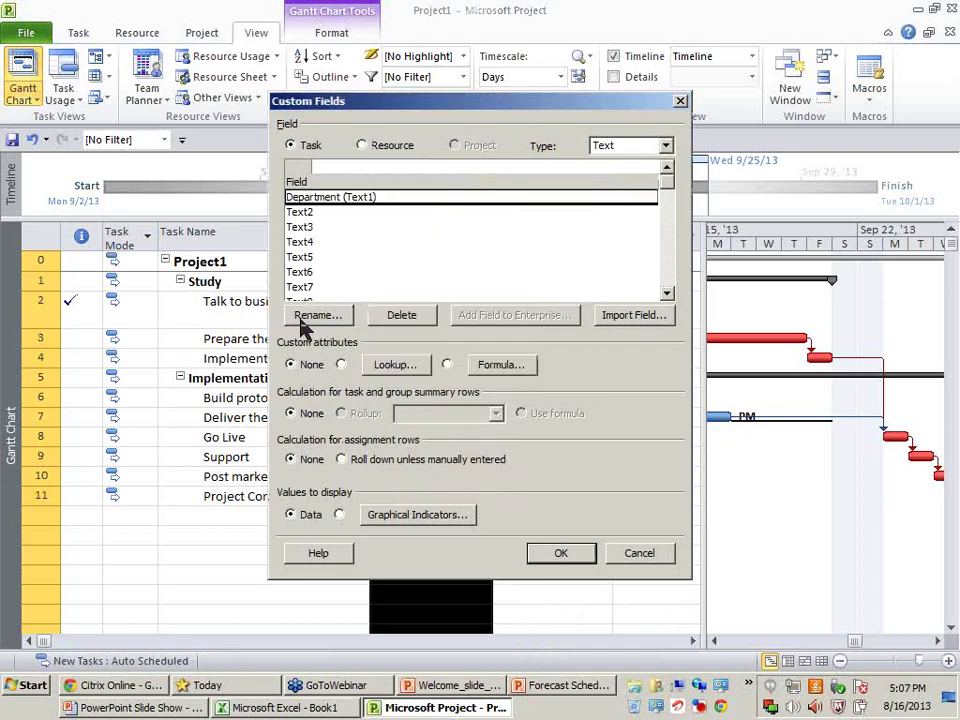
Step: Create a lookup table for the Department field with the values Dep 1, Dep 2 and Dep 3, and accept the custom field
click(392, 366)
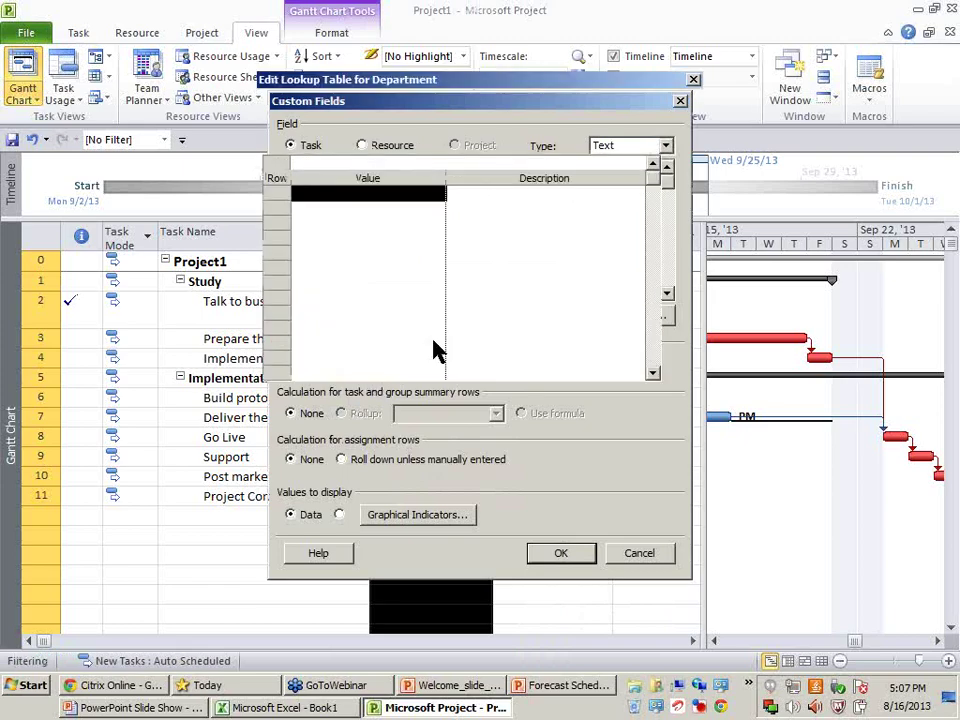
text(Dep 1)
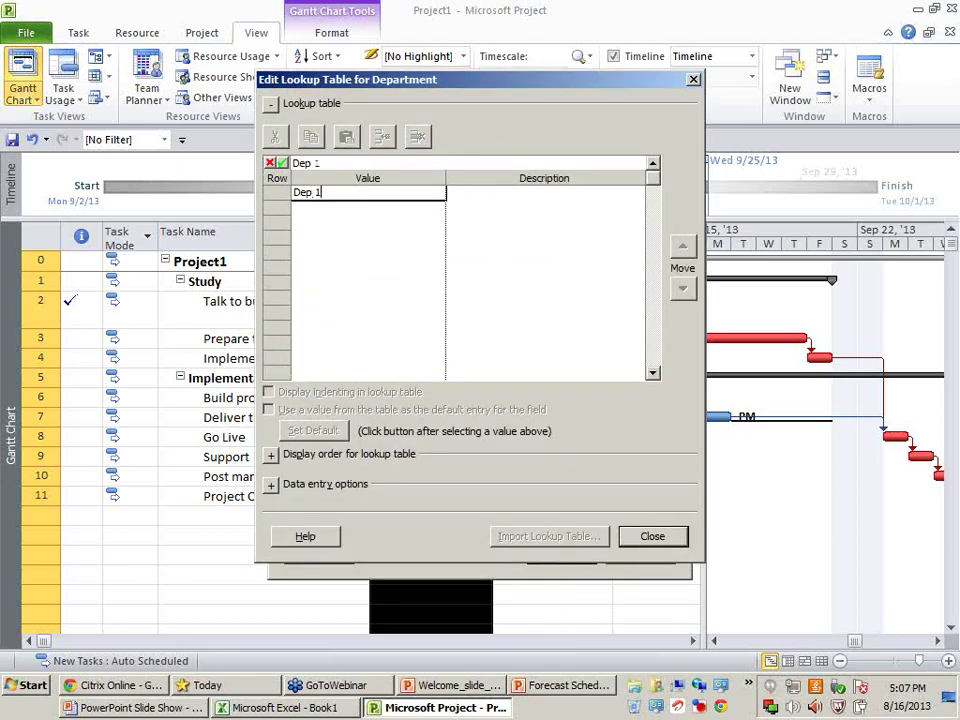
key(Return)
text(Dep 2)
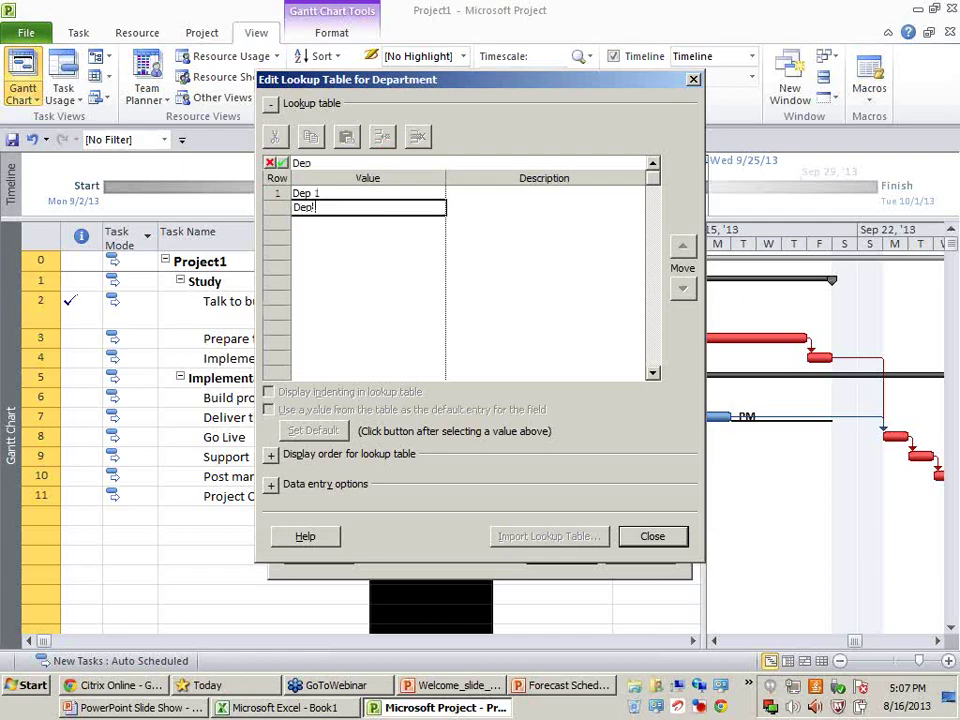
key(Return)
text(Dep 3)
key(Return)
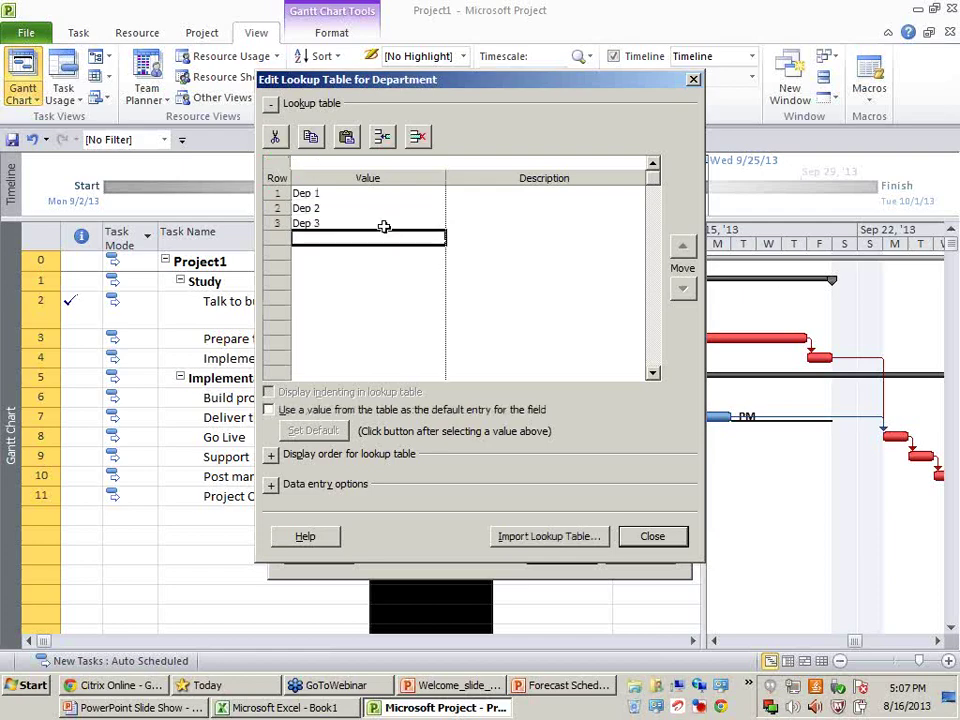
click(640, 537)
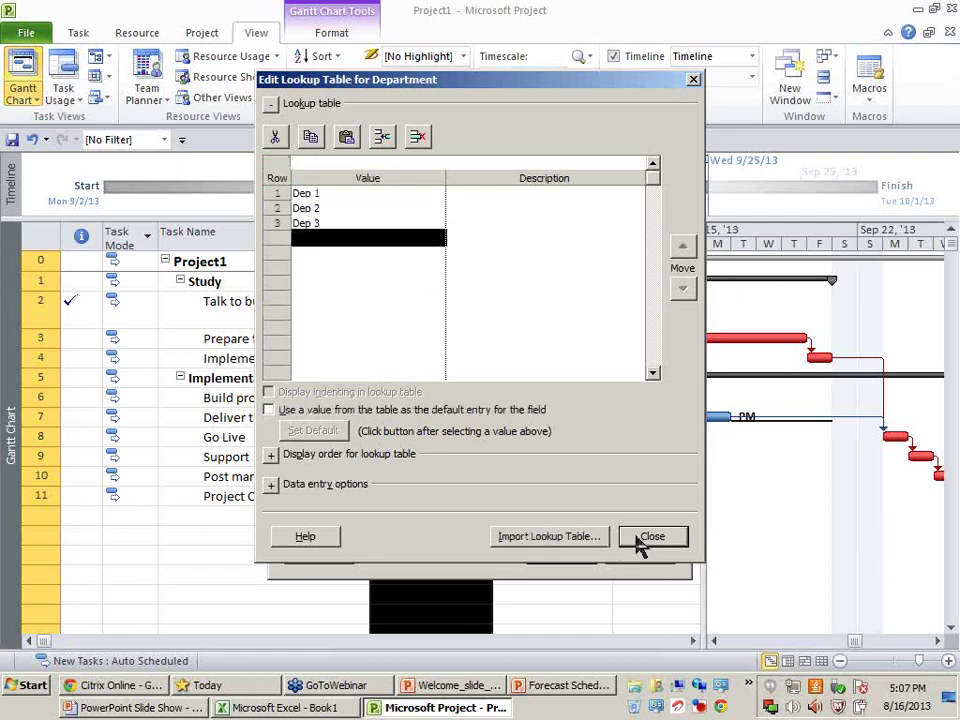
click(616, 556)
Step: Move the Department column between Duration and Start, and assign Dep 1 to the task Talk to business users
drag(430, 231, 488, 233)
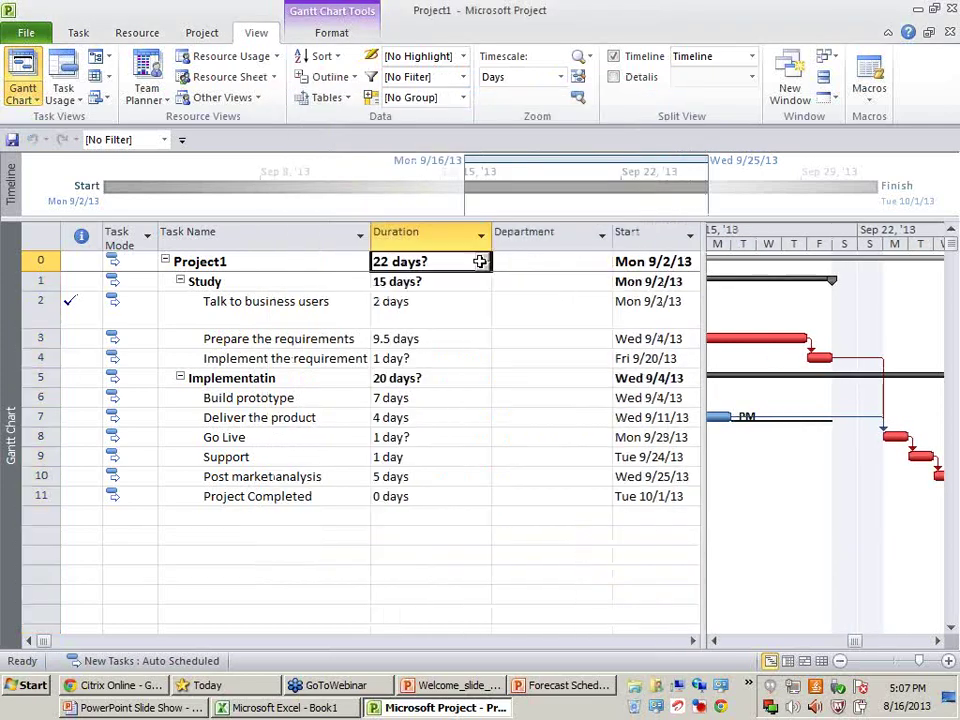
click(518, 238)
click(595, 305)
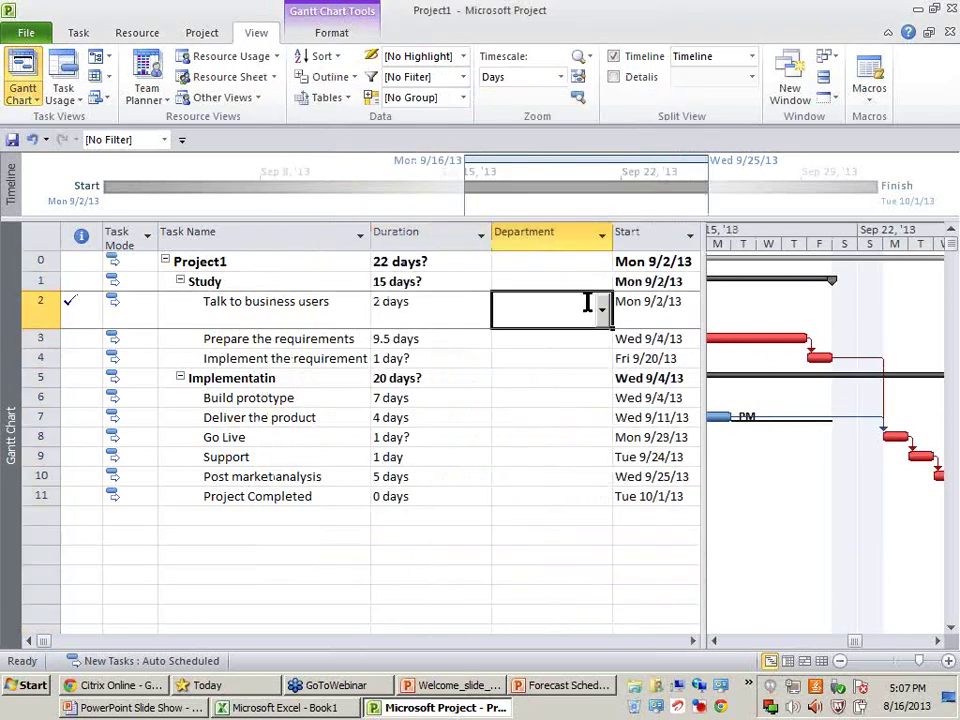
click(601, 310)
click(592, 336)
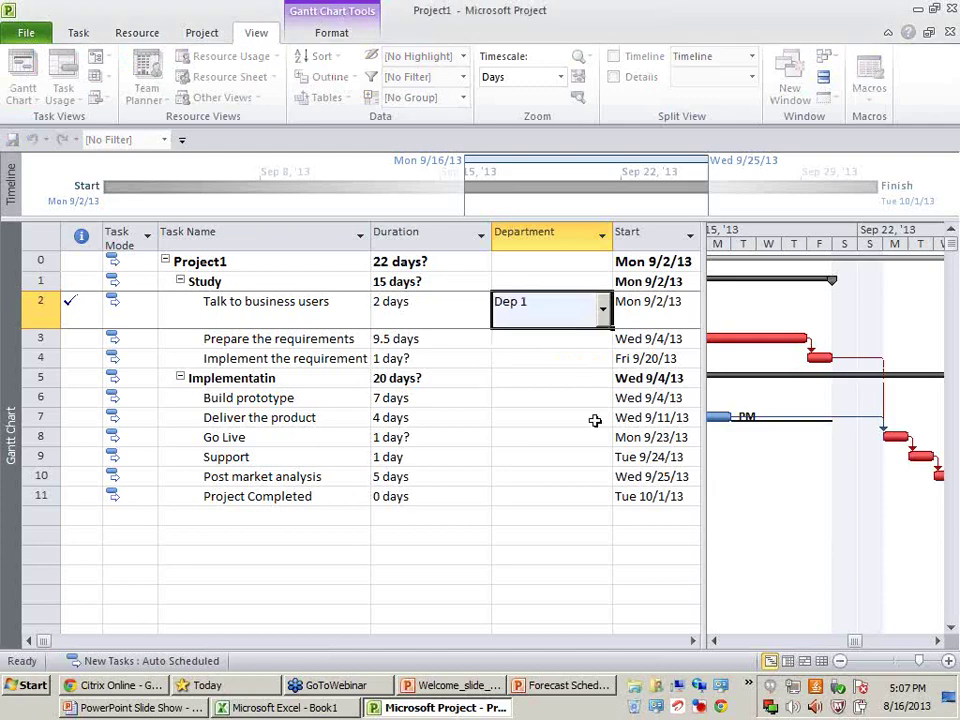
Step: Assign Dep 2 as the department of the task Prepare the requirements
click(597, 341)
click(602, 338)
click(558, 372)
click(590, 382)
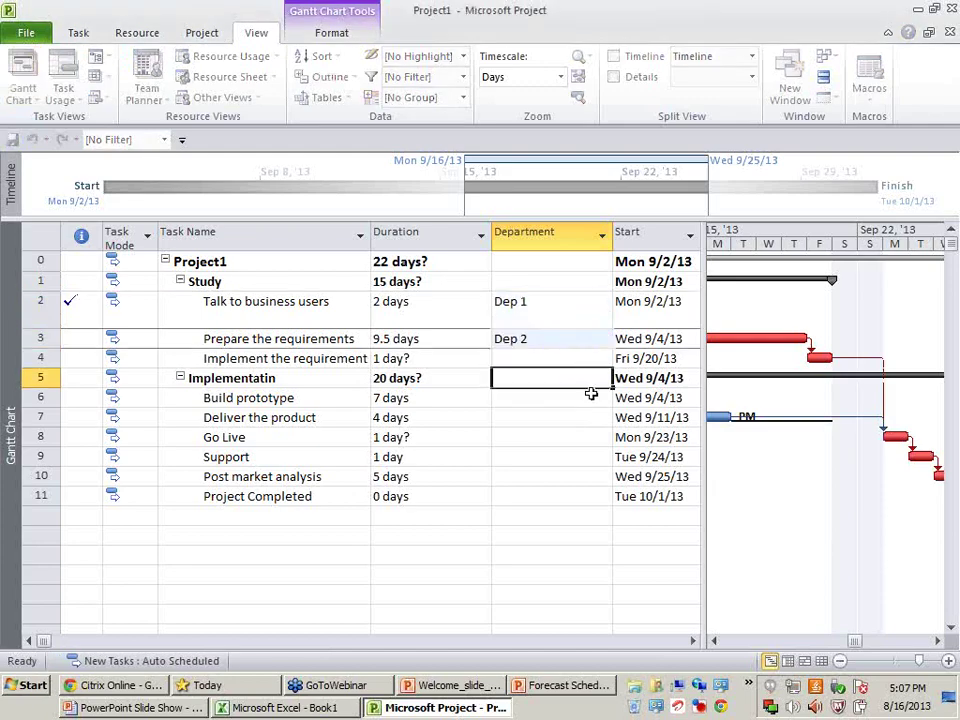
click(581, 459)
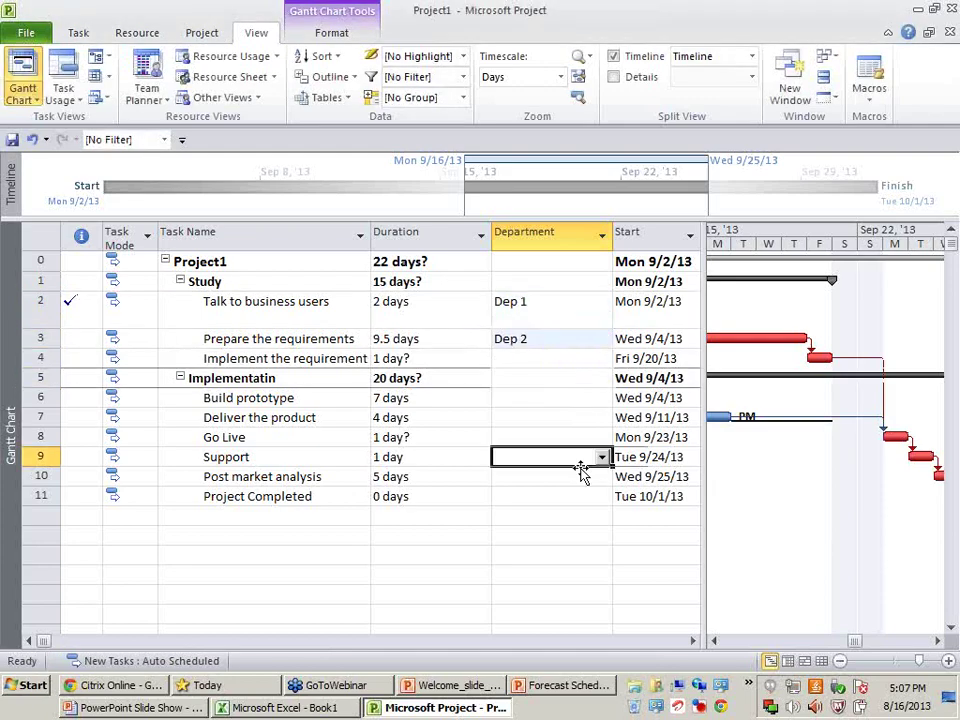
Step: Filter the Department column to show only the Dep 1 tasks
click(601, 236)
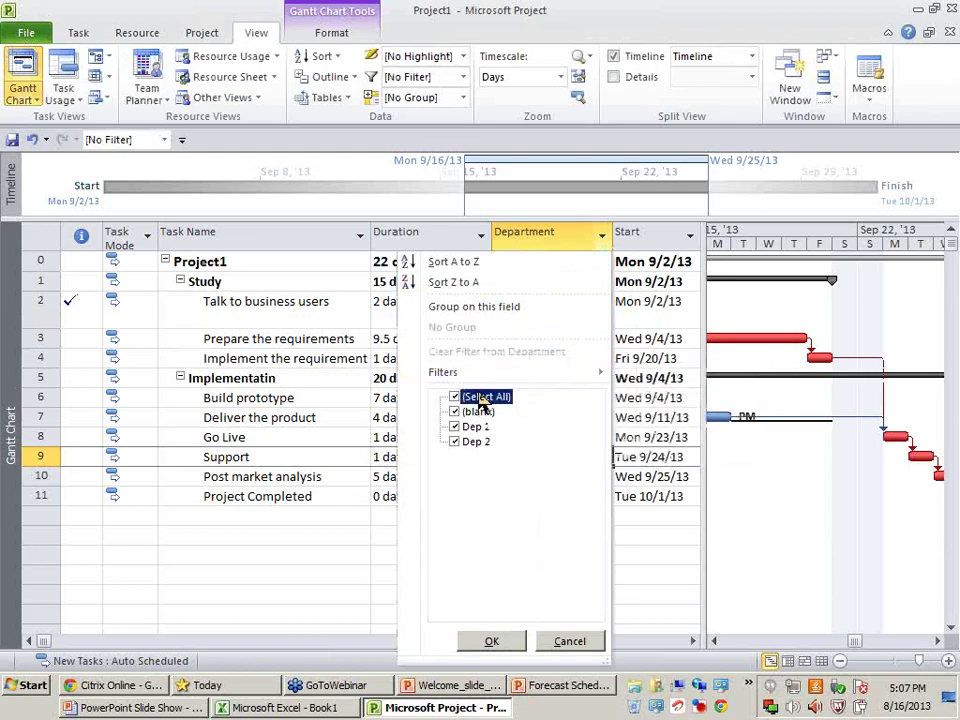
click(483, 397)
click(470, 426)
click(491, 641)
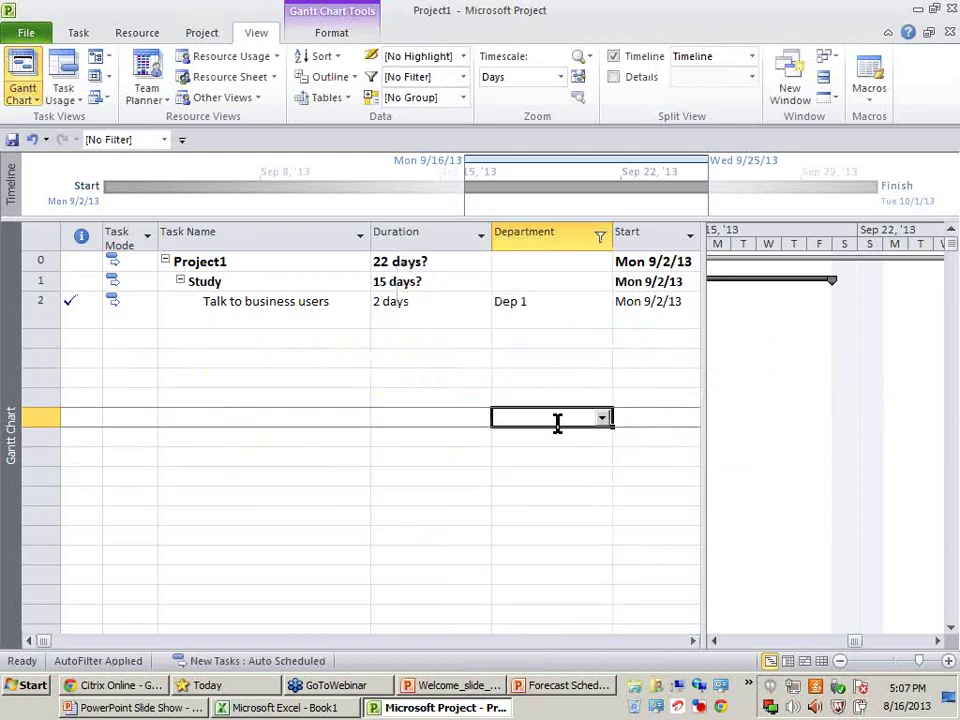
Step: Show the tasks of all departments again by selecting every value in the Department filter
click(600, 236)
click(484, 397)
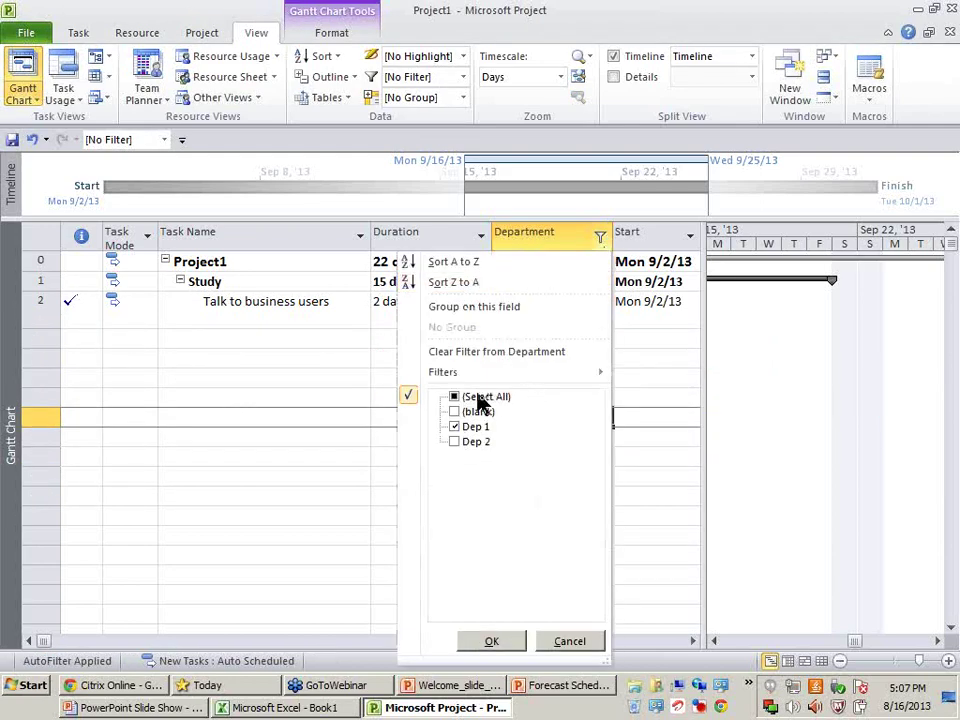
click(493, 641)
click(576, 300)
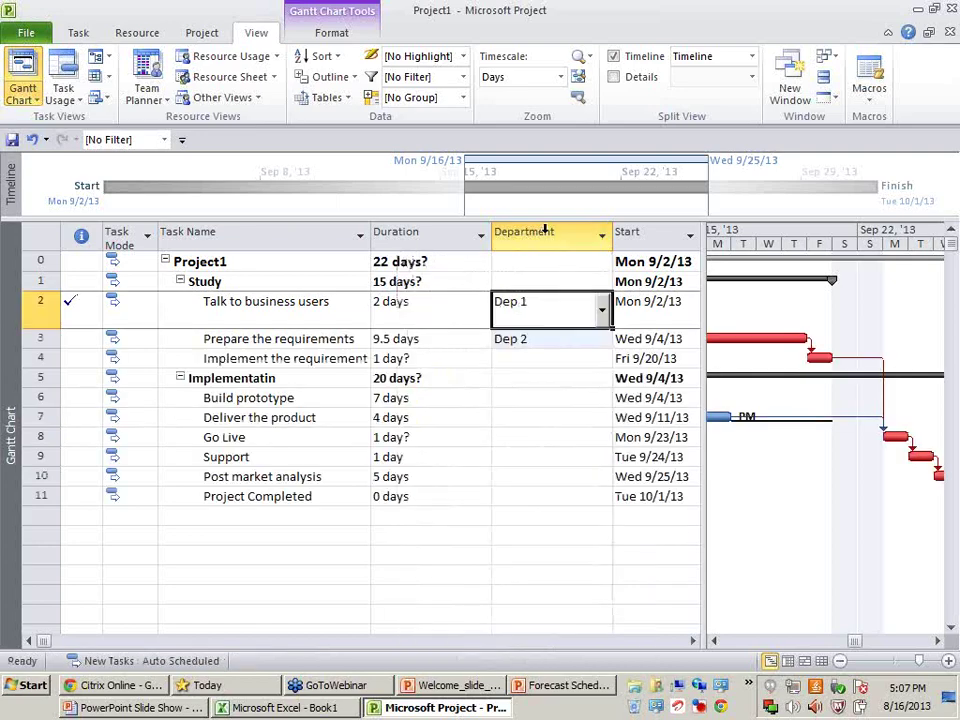
click(305, 686)
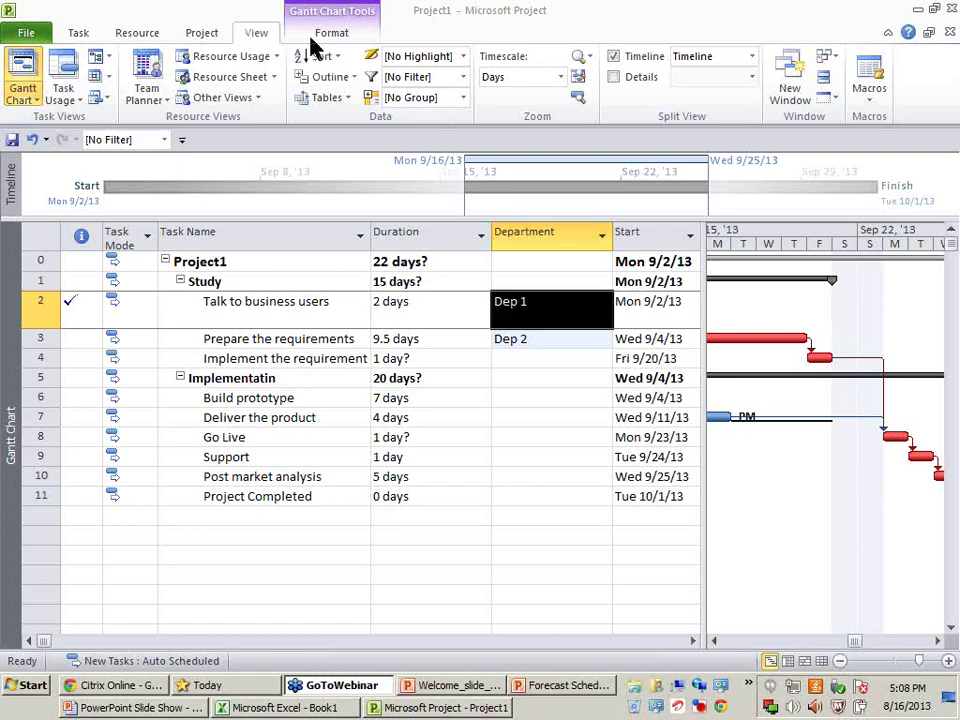
click(232, 33)
click(201, 33)
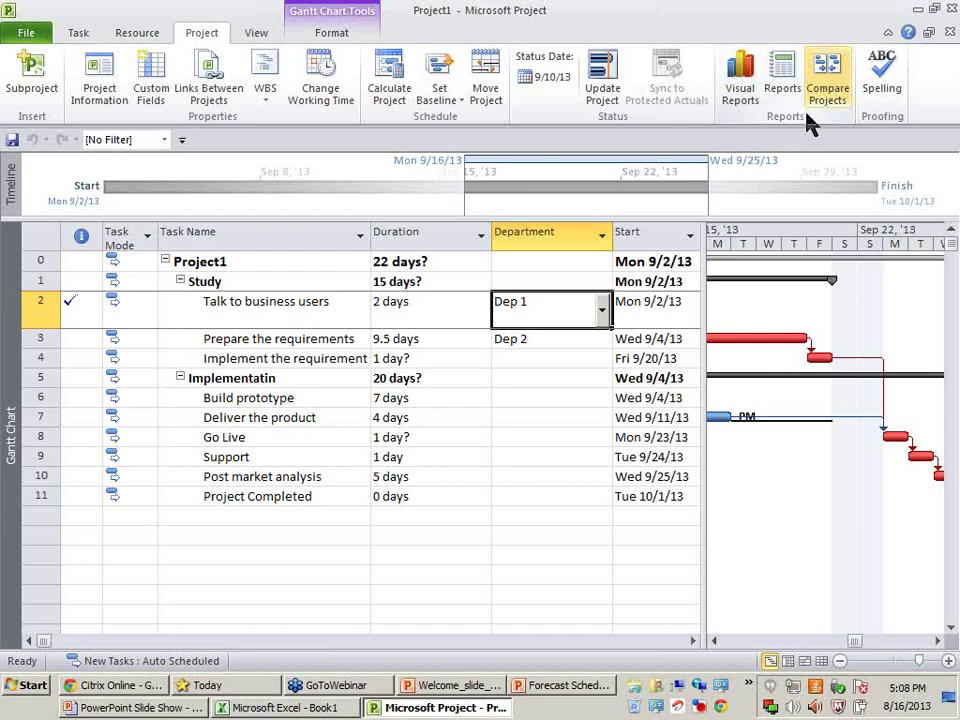
click(555, 397)
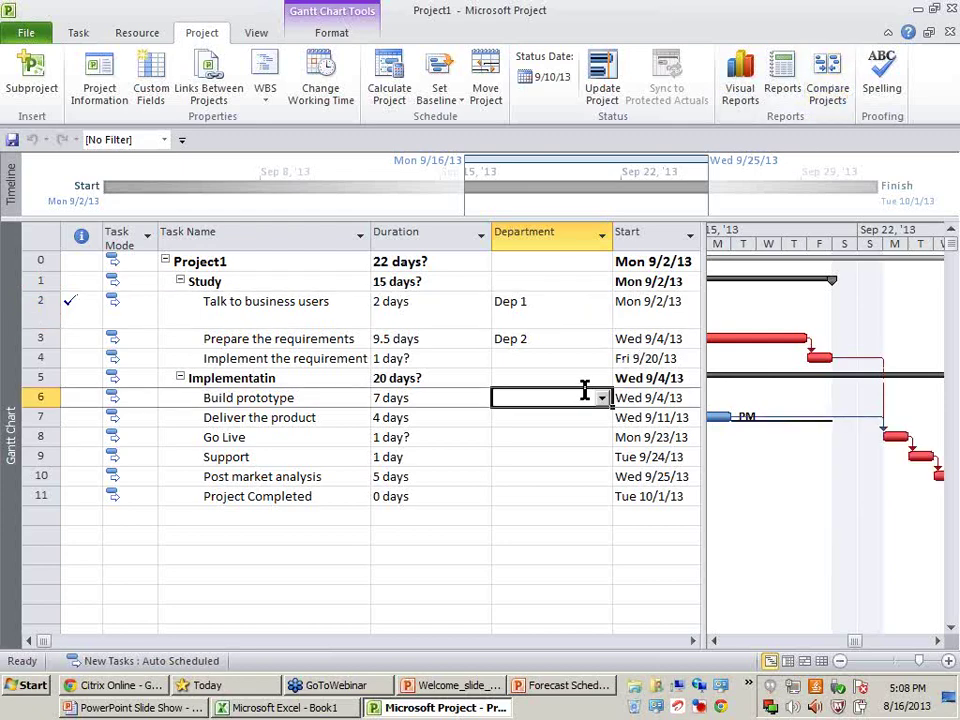
Step: Enlarge the Gantt chart pane from the project start and examine the Project Finish and Status Date lines in the Gridlines settings
drag(702, 358, 514, 328)
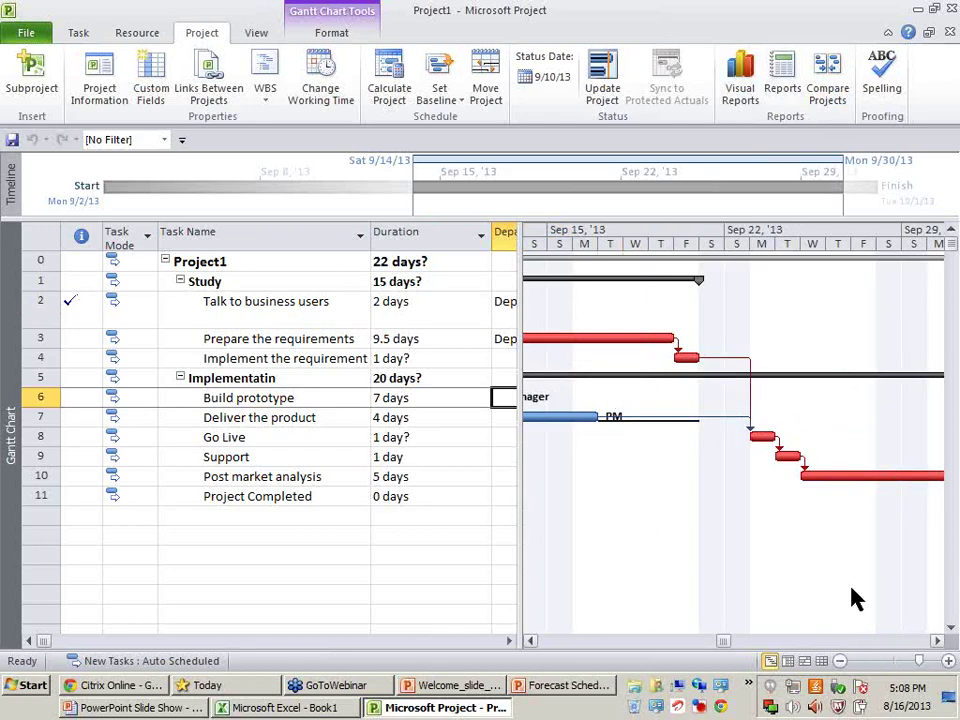
click(572, 641)
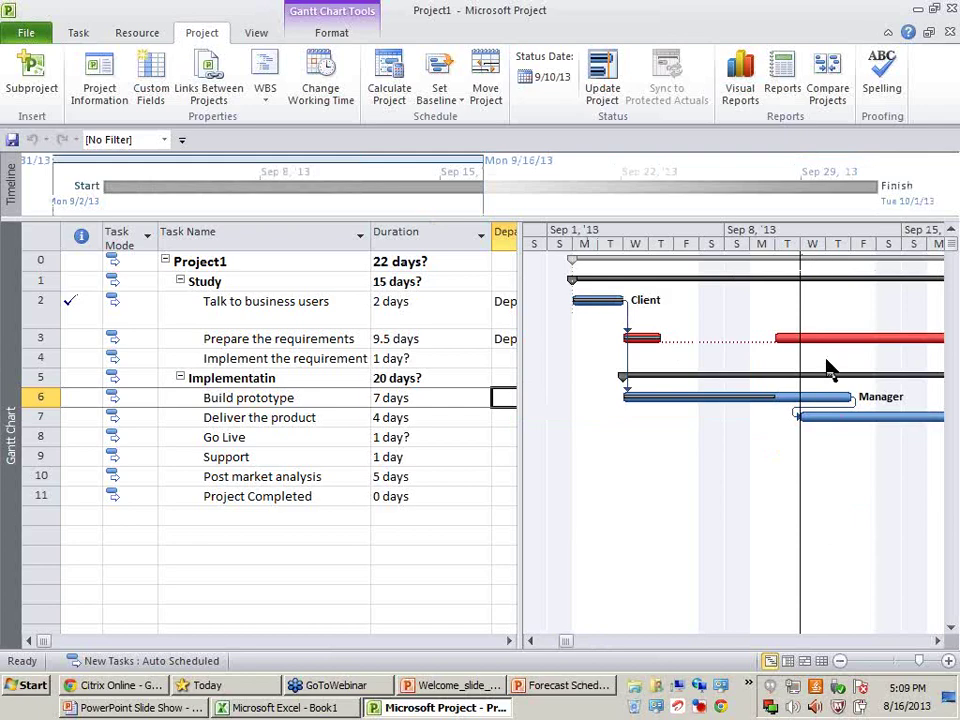
click(158, 28)
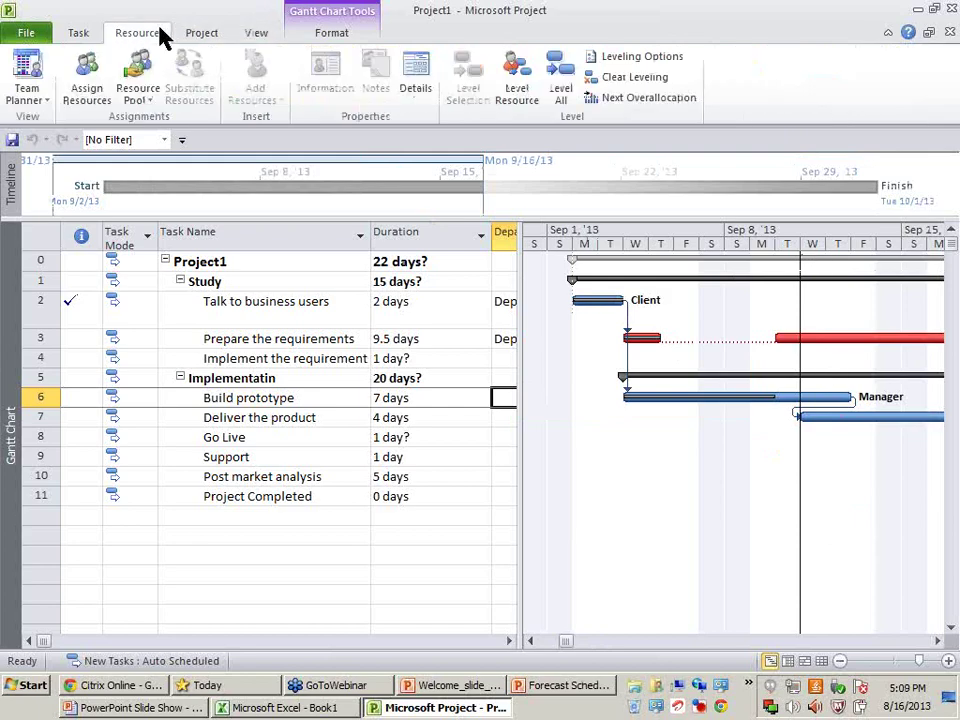
click(200, 34)
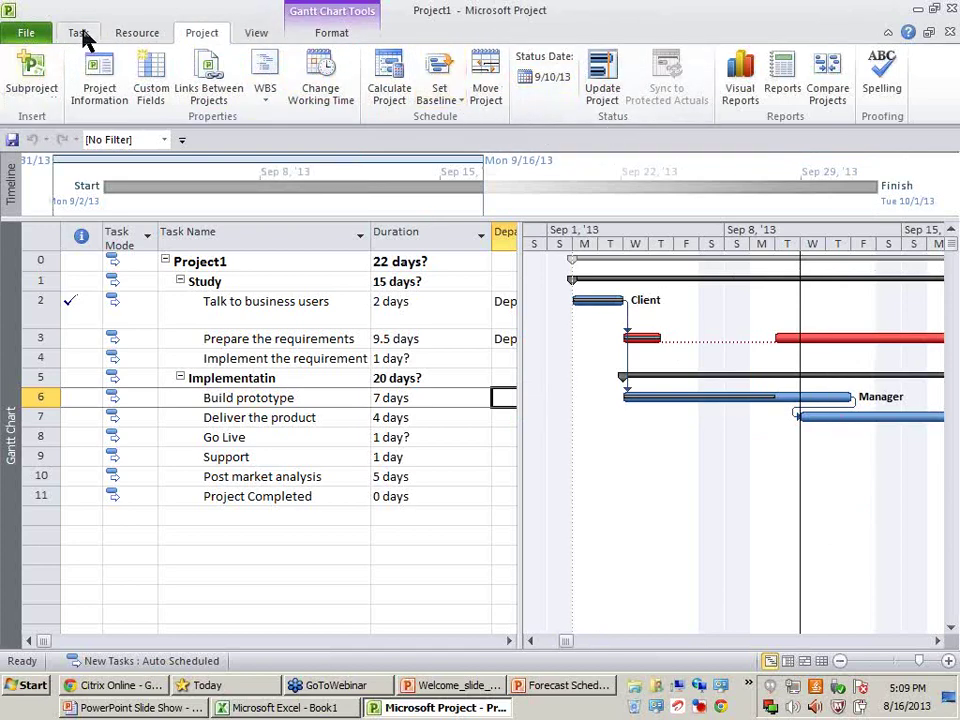
click(285, 30)
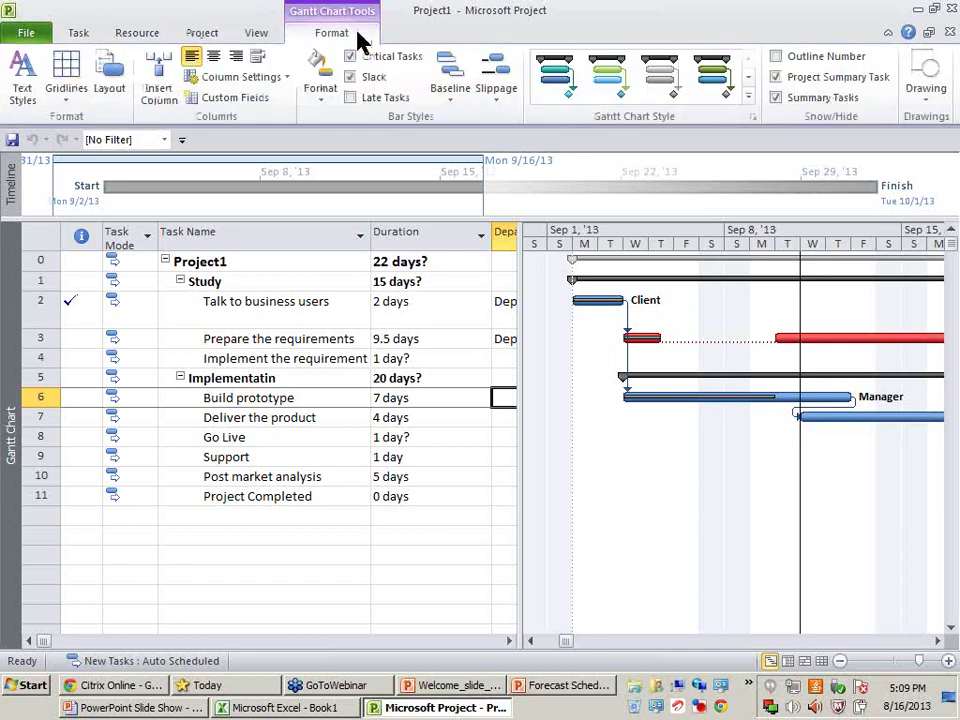
click(81, 88)
click(82, 121)
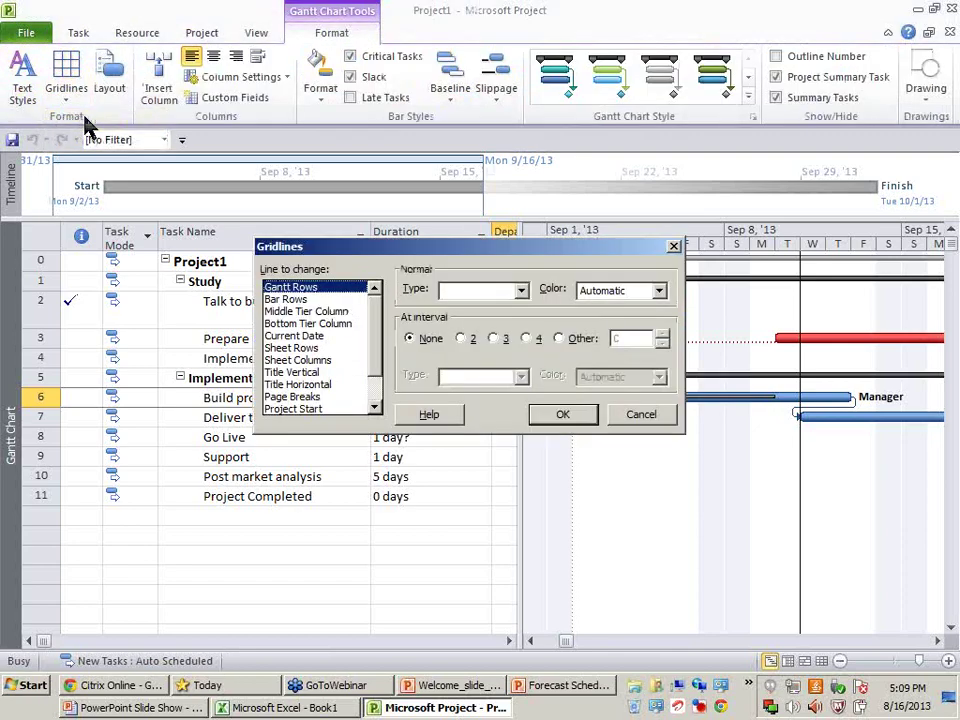
scroll(300, 340, down, 1)
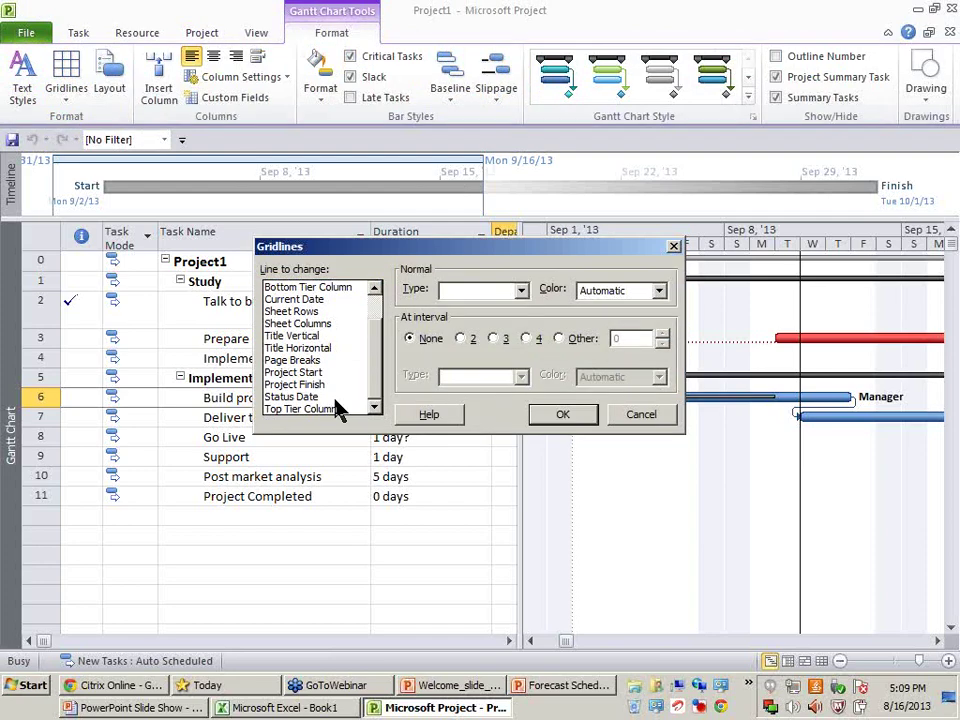
click(320, 384)
click(320, 396)
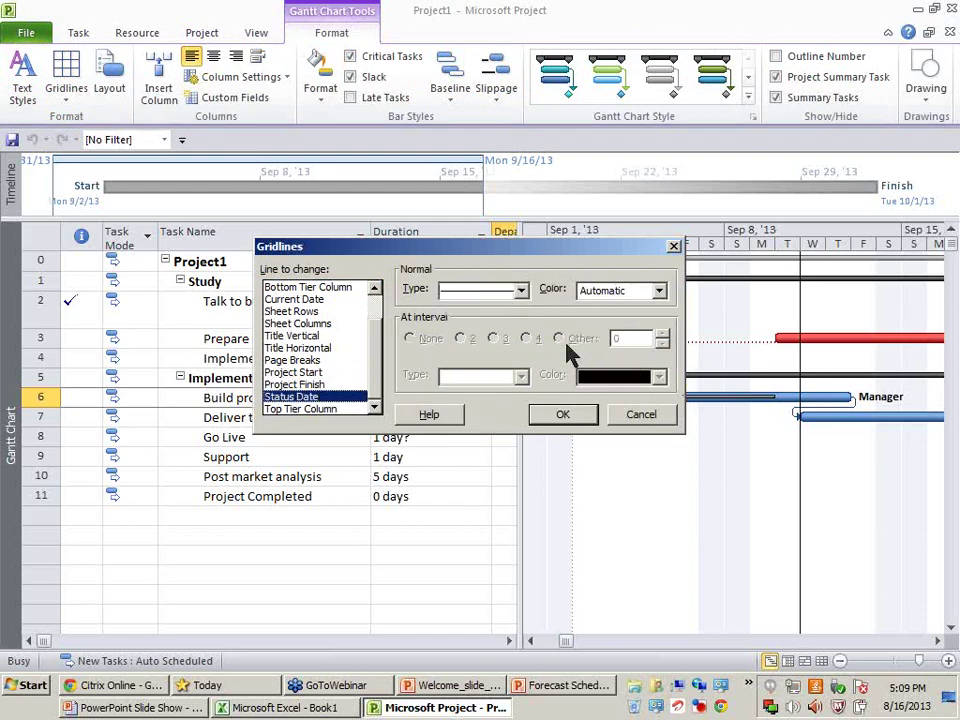
click(641, 414)
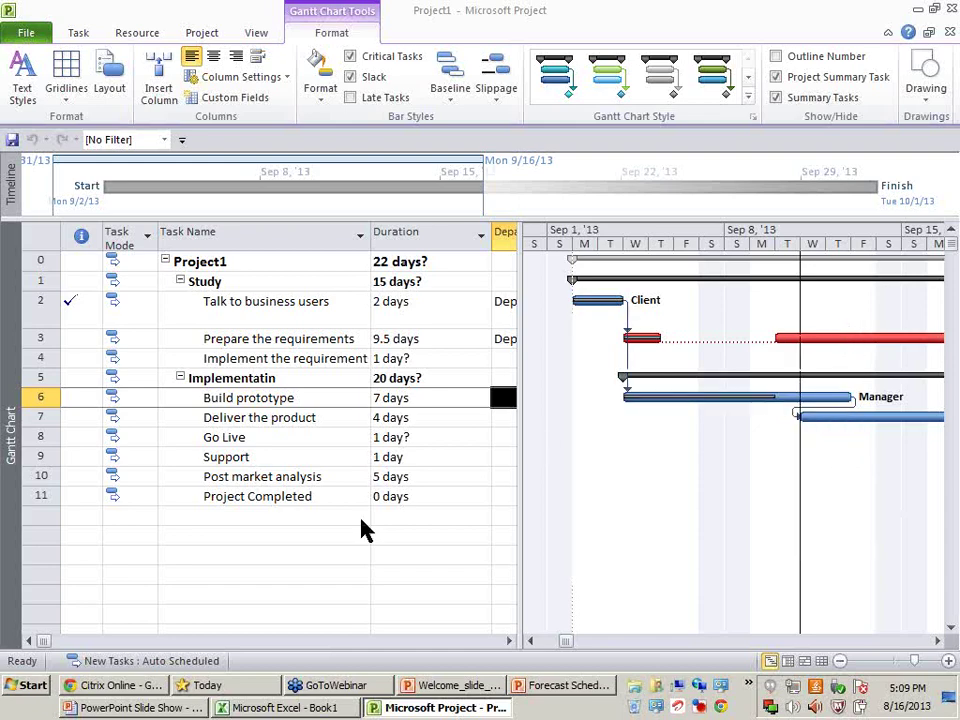
Step: Widen the Task Name column to fit the full task names and enlarge the Gantt chart pane beside the table
drag(518, 490, 781, 500)
click(377, 560)
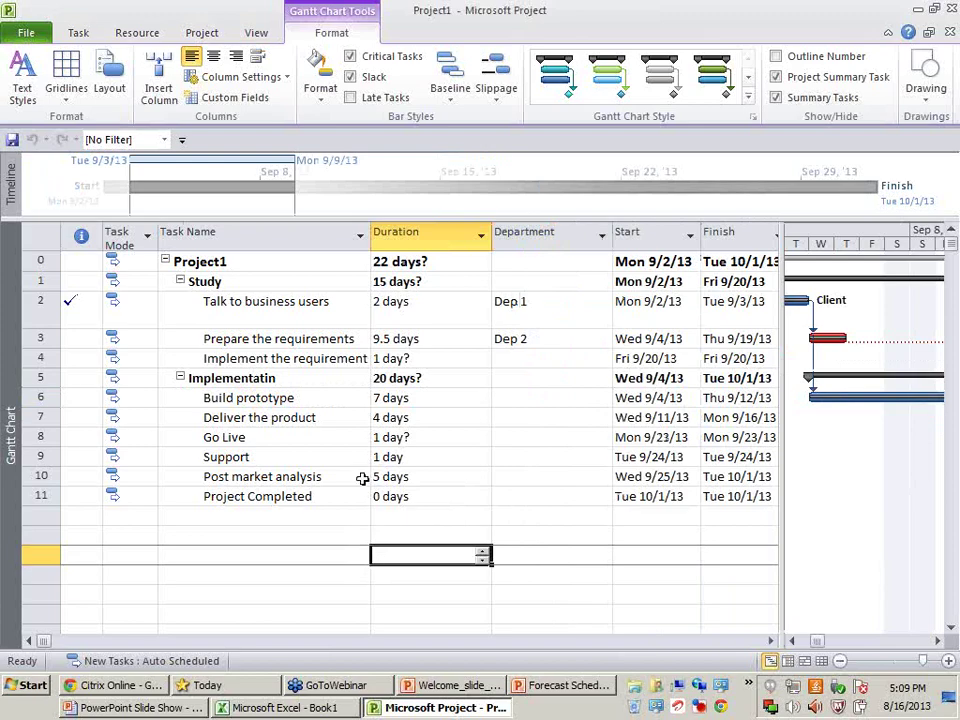
drag(370, 244, 456, 240)
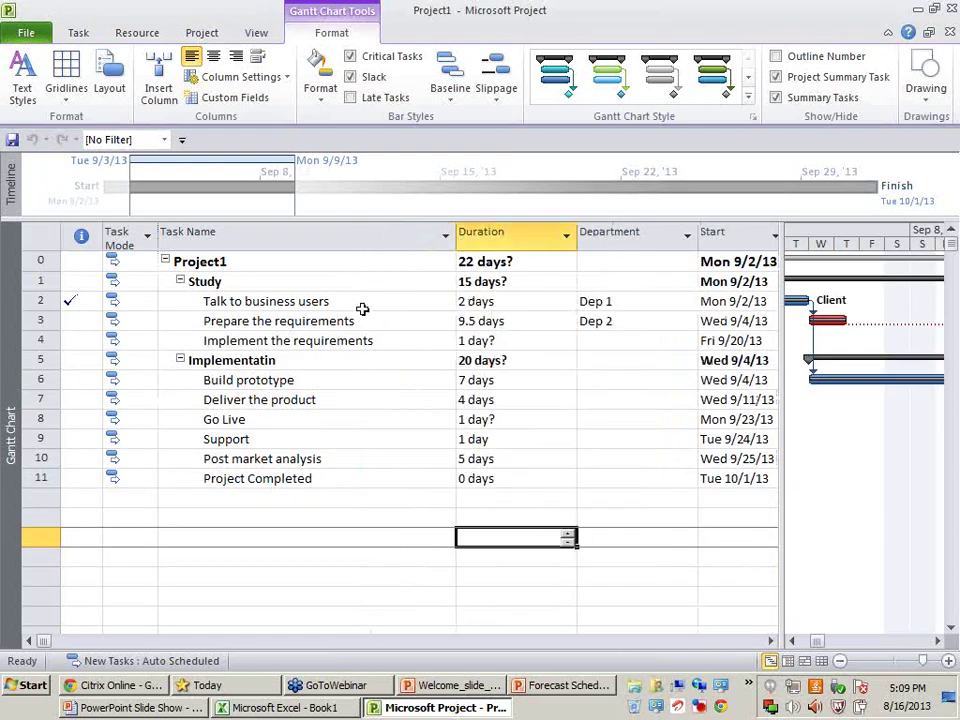
click(309, 302)
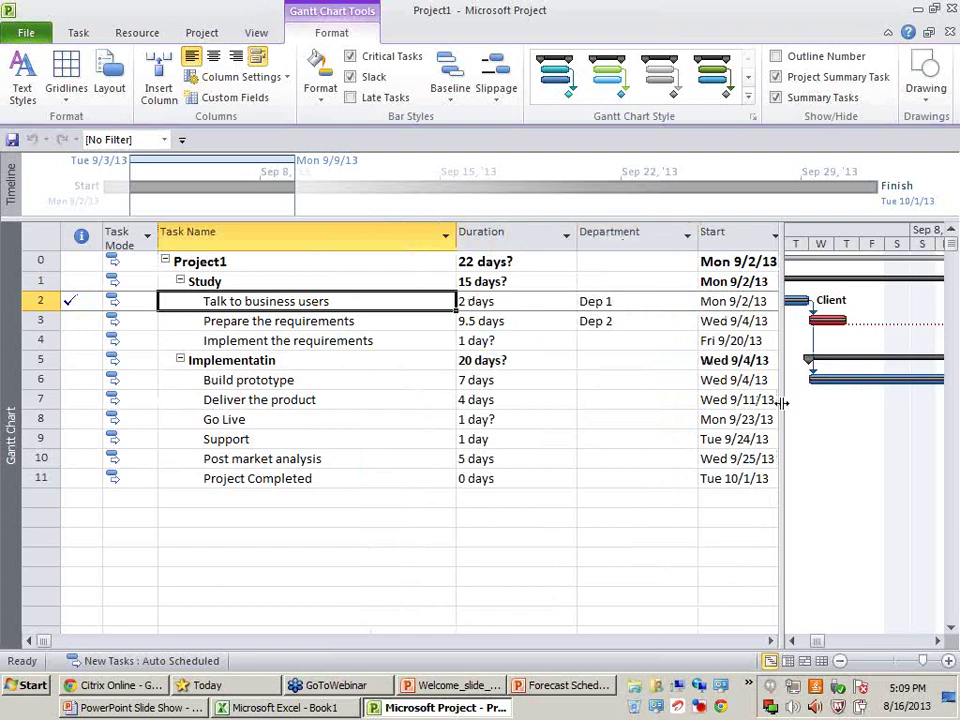
drag(783, 402, 594, 379)
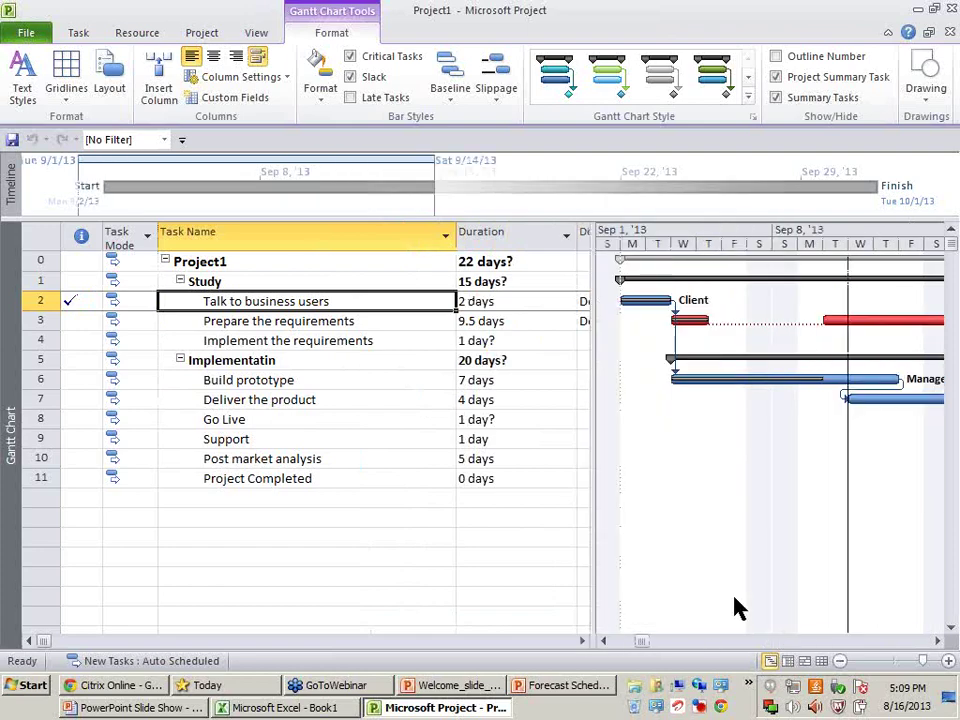
click(604, 640)
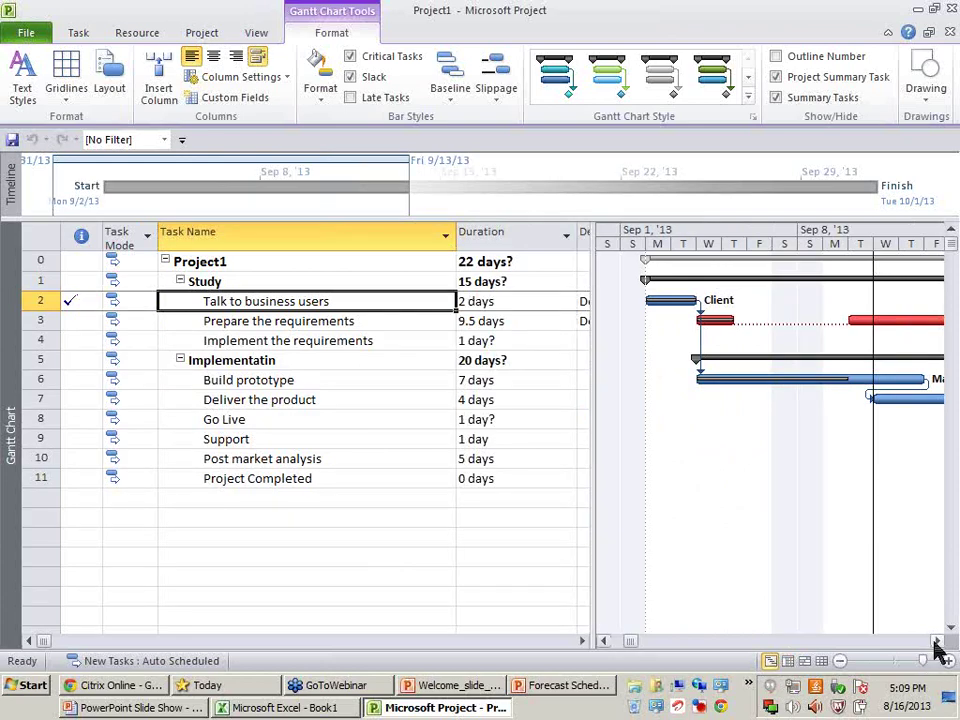
Step: Add a task named One more task directly below Project Completed in the Entry table
click(372, 507)
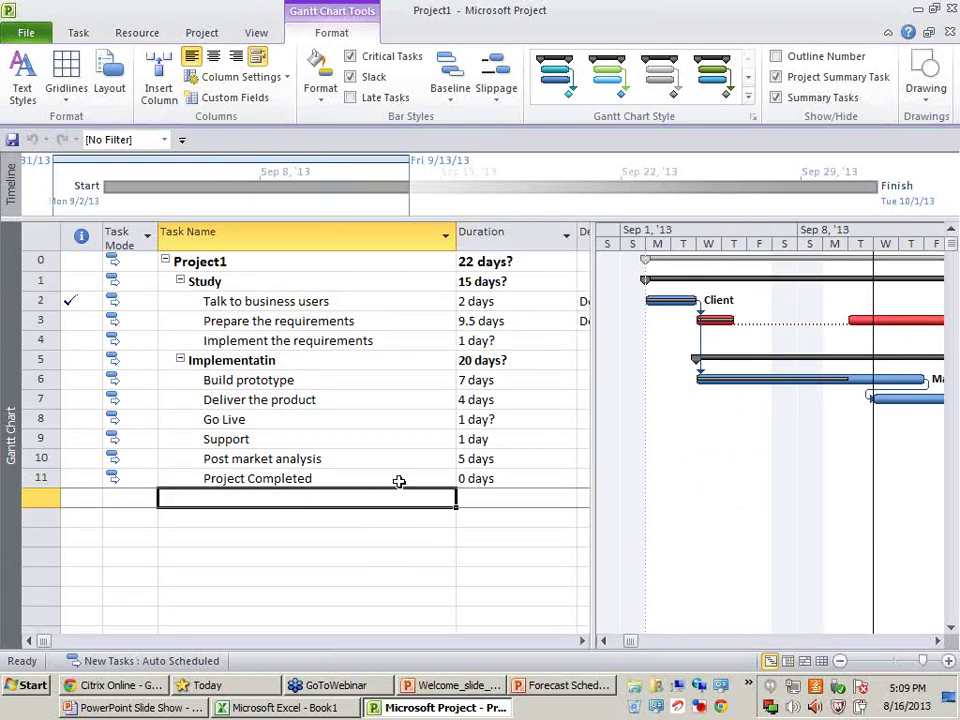
click(256, 34)
click(324, 98)
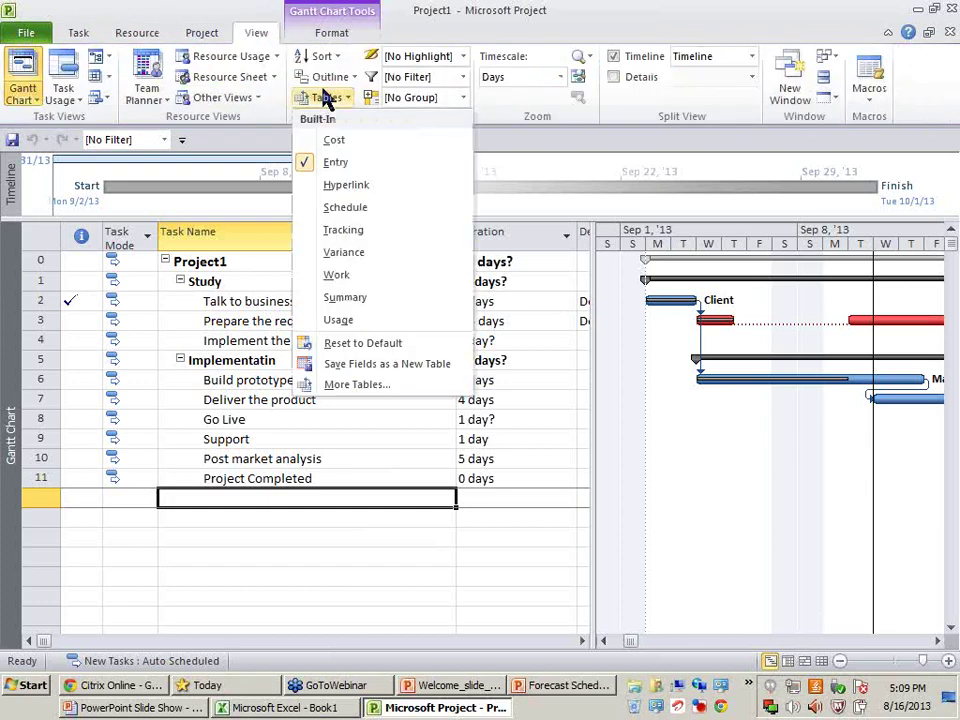
click(364, 163)
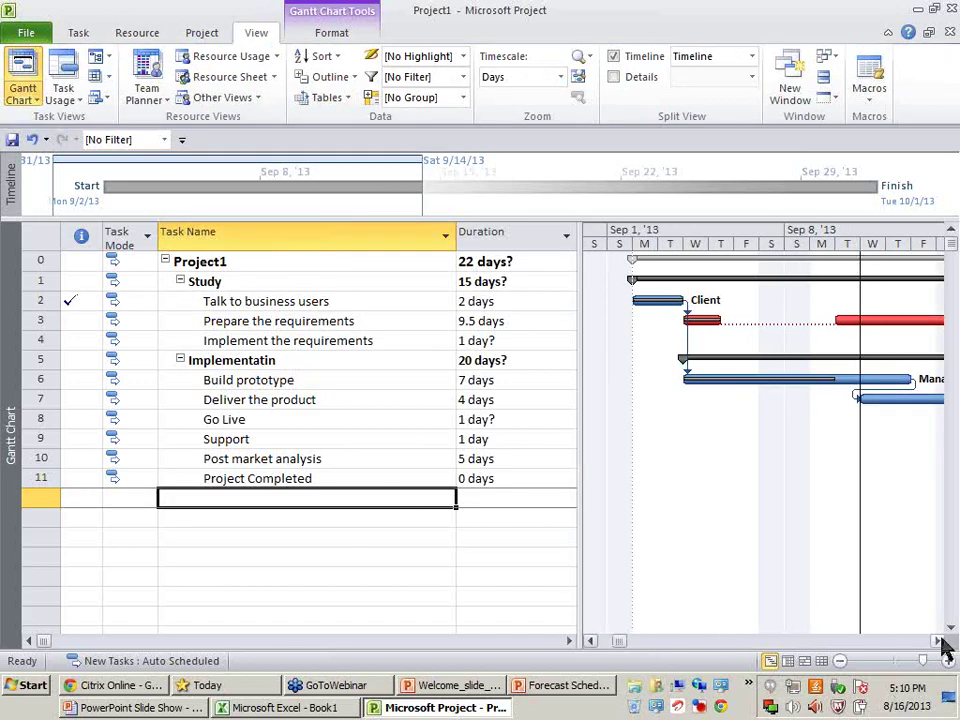
drag(944, 645, 944, 645)
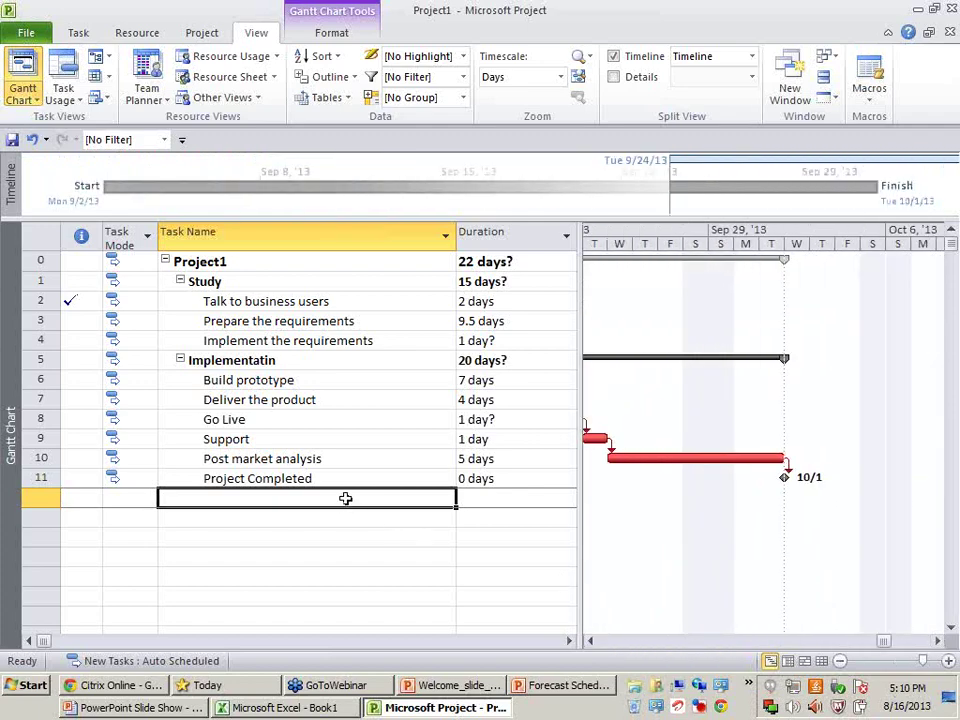
text(Ne)
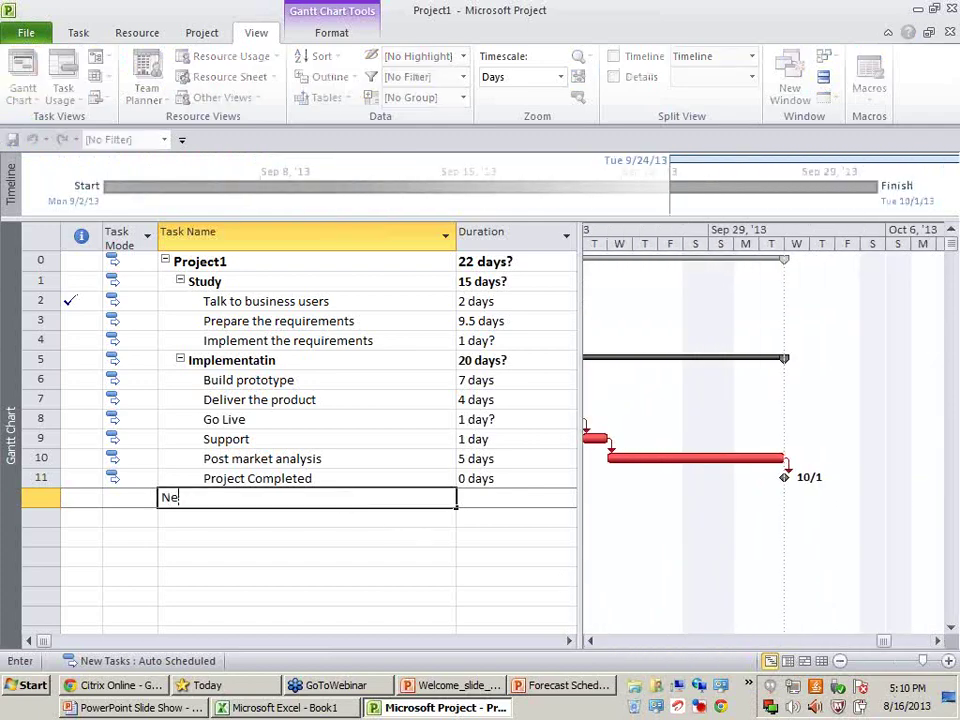
key(BackSpace)
key(BackSpace)
text(One m)
key(Return)
Step: Set the duration of One more task to 3 days
key(Up)
key(Right)
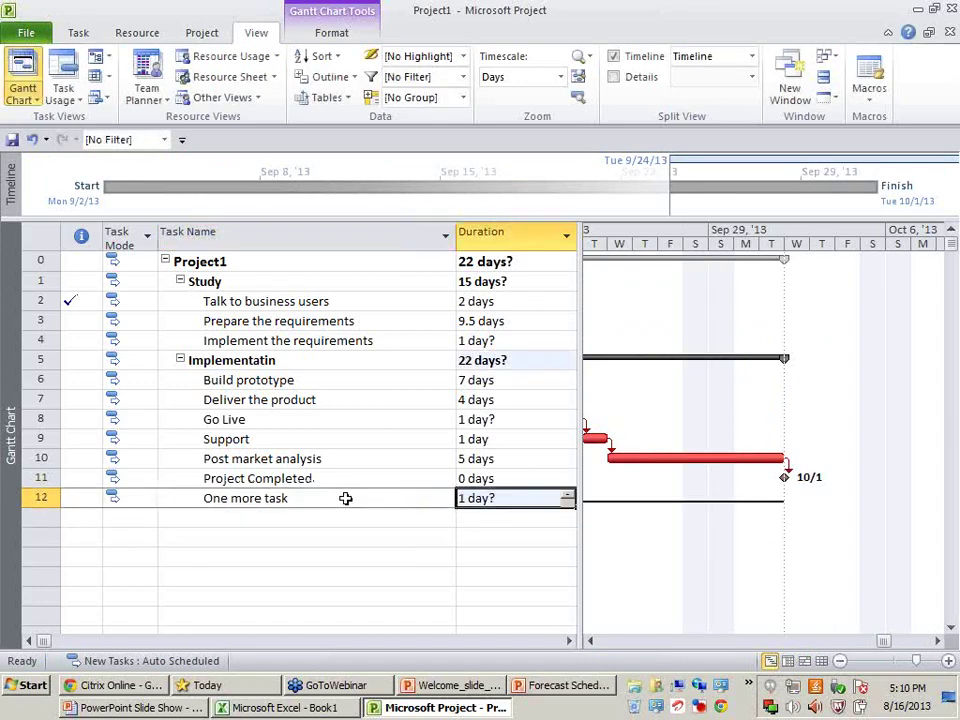
text(3)
key(Return)
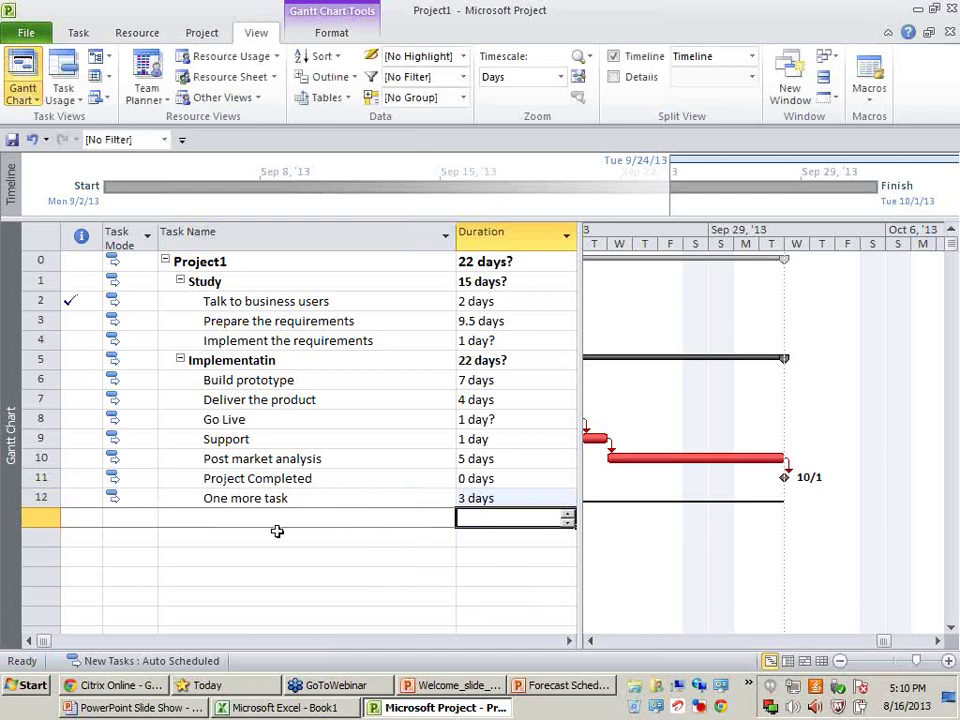
Step: Link One more task to Project Completed by entering 11 as its predecessor
key(Up)
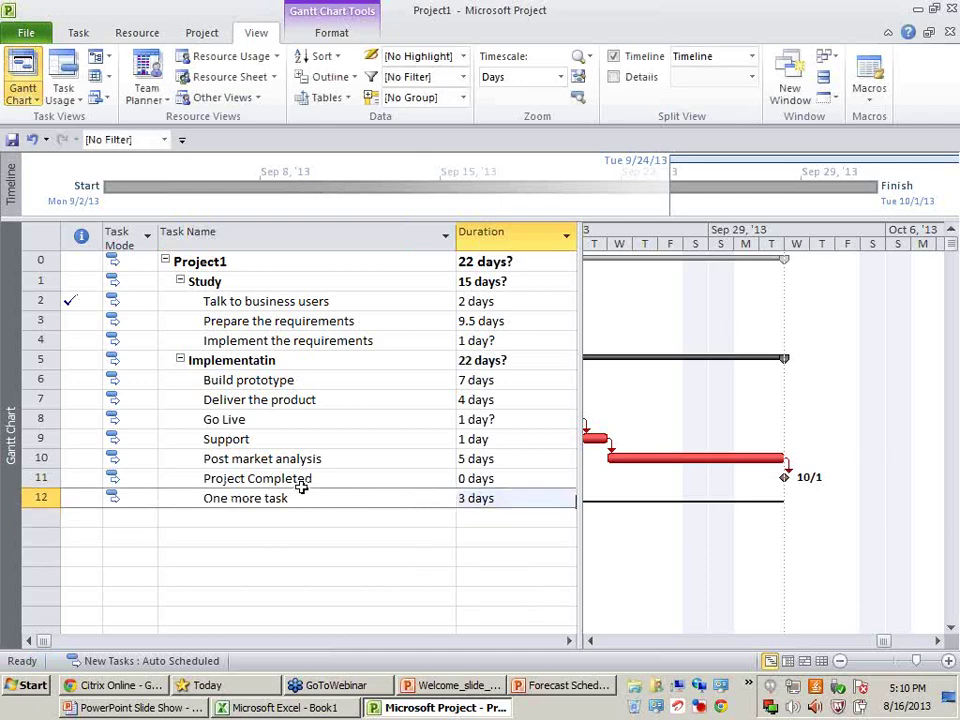
key(Right)
key(Right)
key(Right)
text(11)
key(Return)
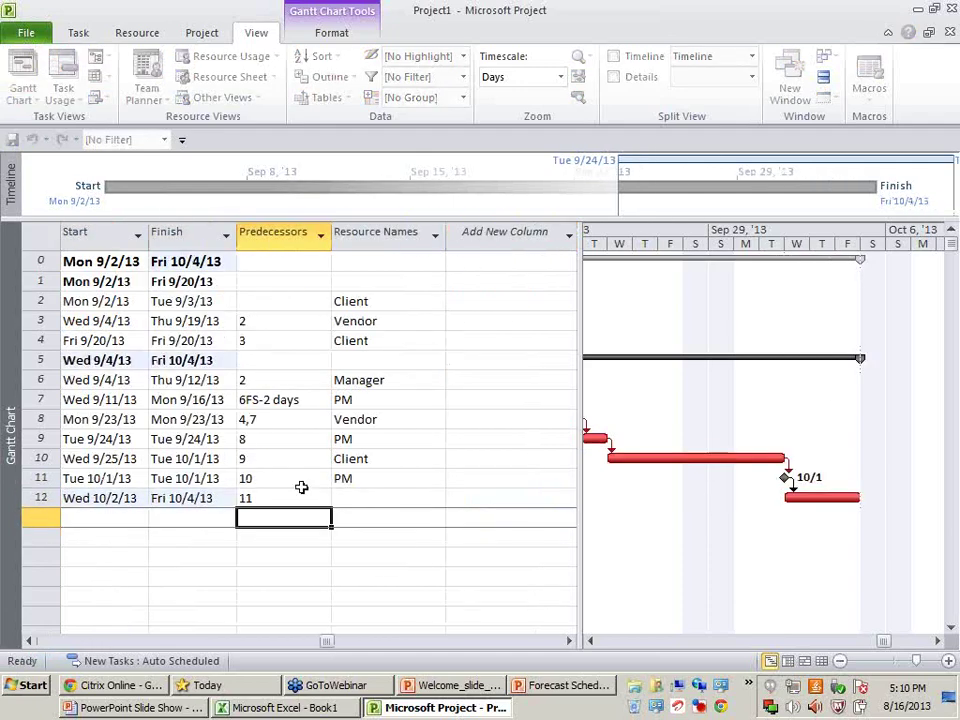
key(Home)
Step: Update the baseline for only the selected One more task, rolling it up to all summary tasks and overwriting the existing baseline data
click(311, 498)
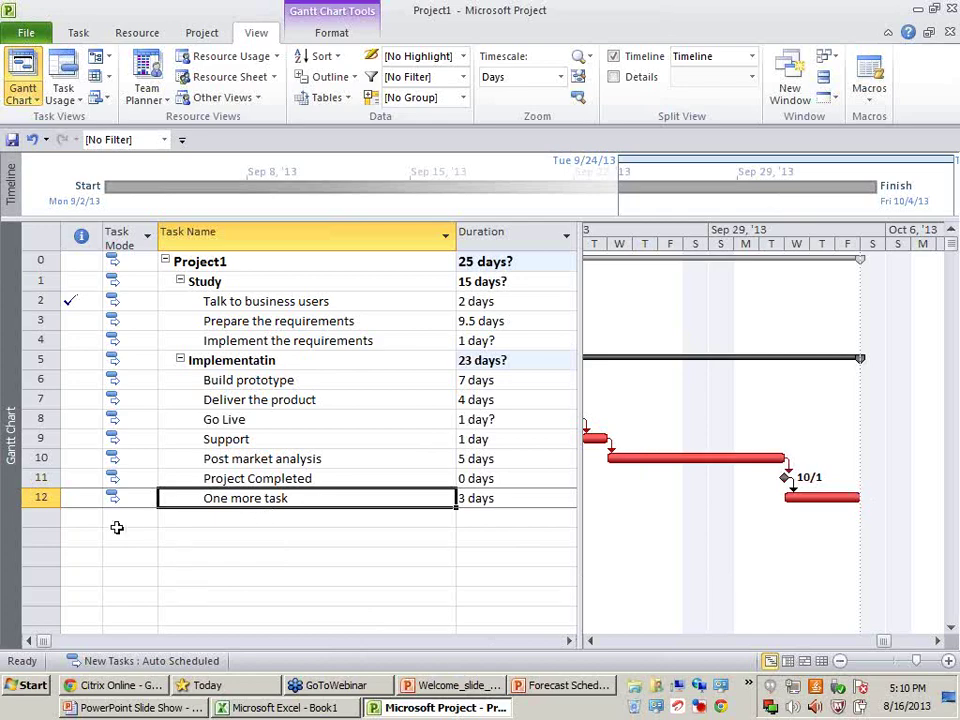
click(40, 497)
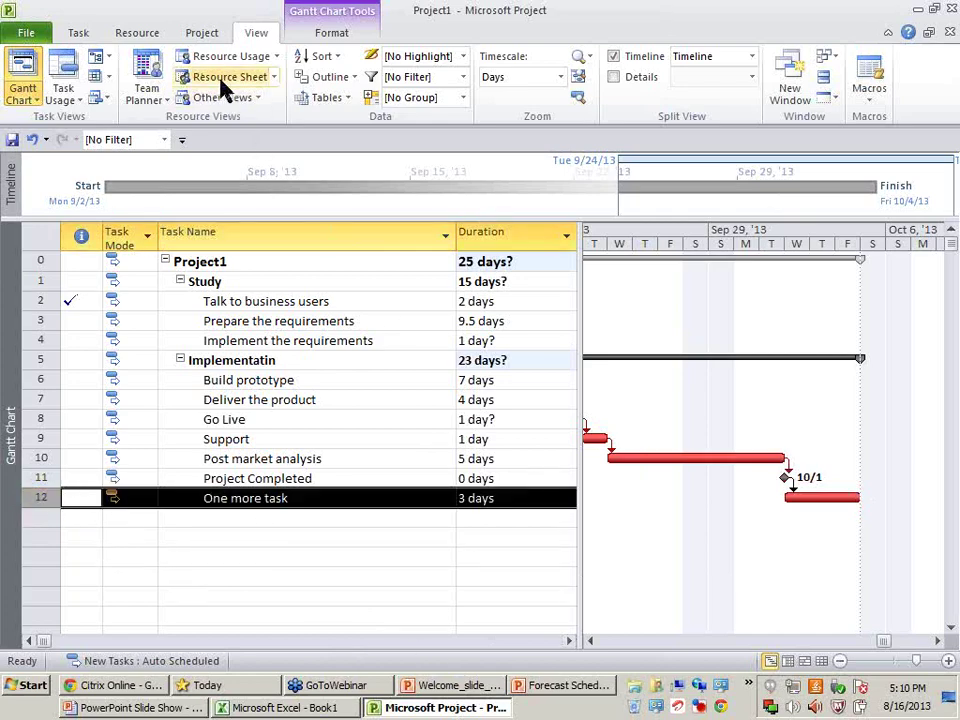
click(212, 38)
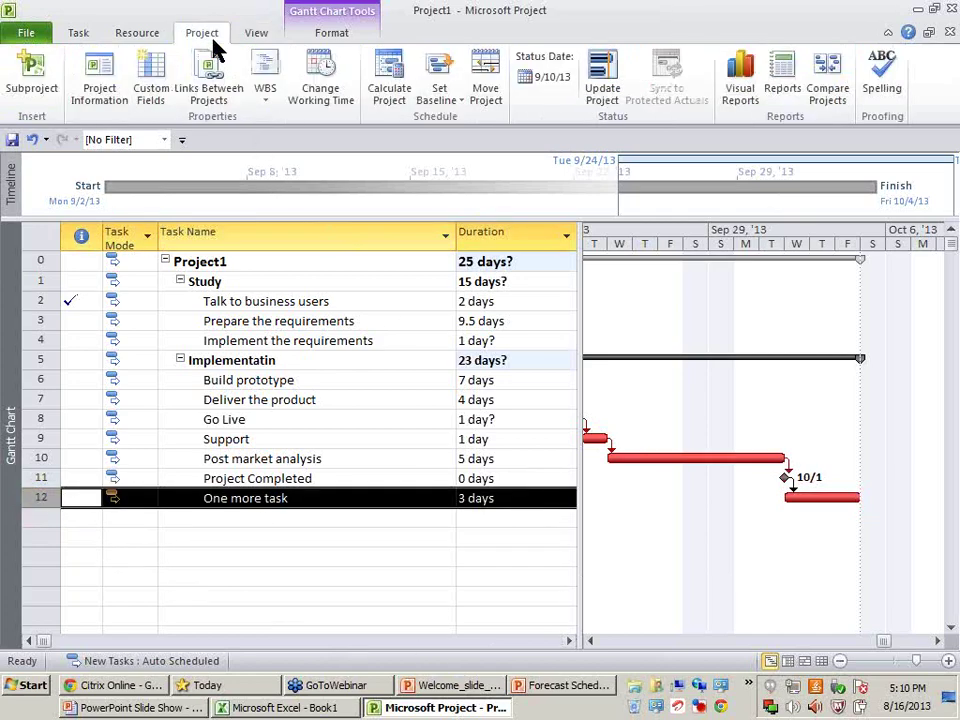
click(447, 100)
click(466, 122)
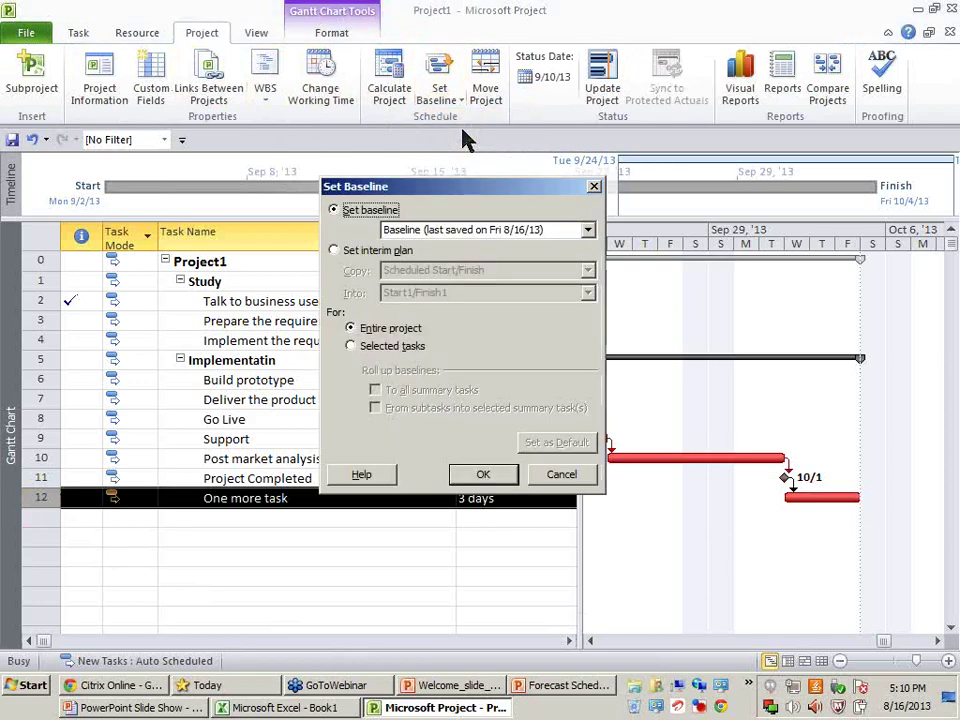
click(350, 346)
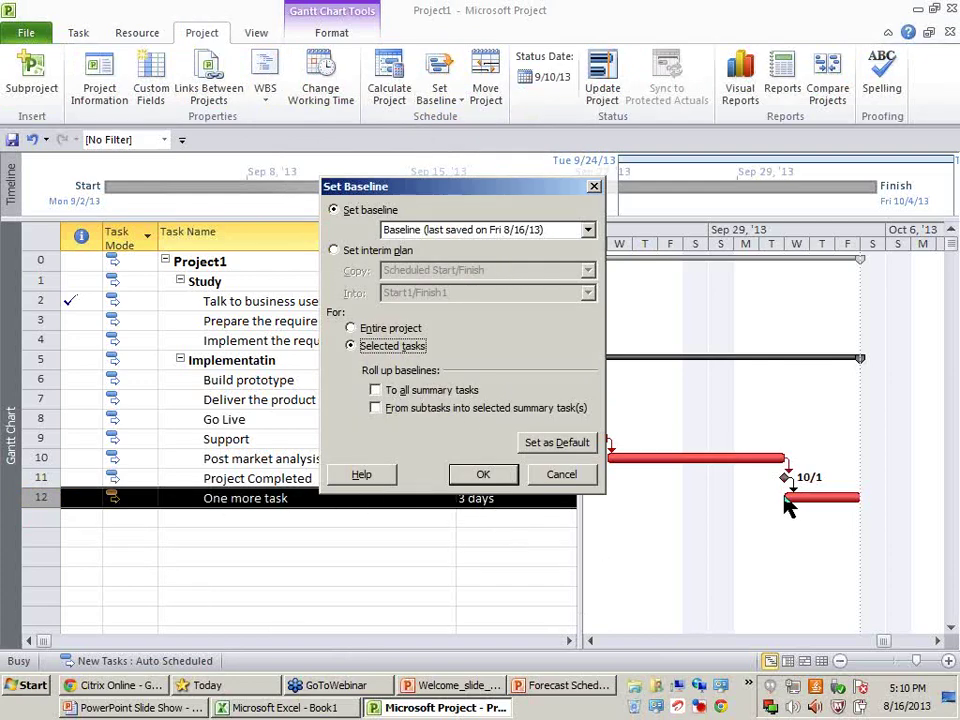
click(412, 392)
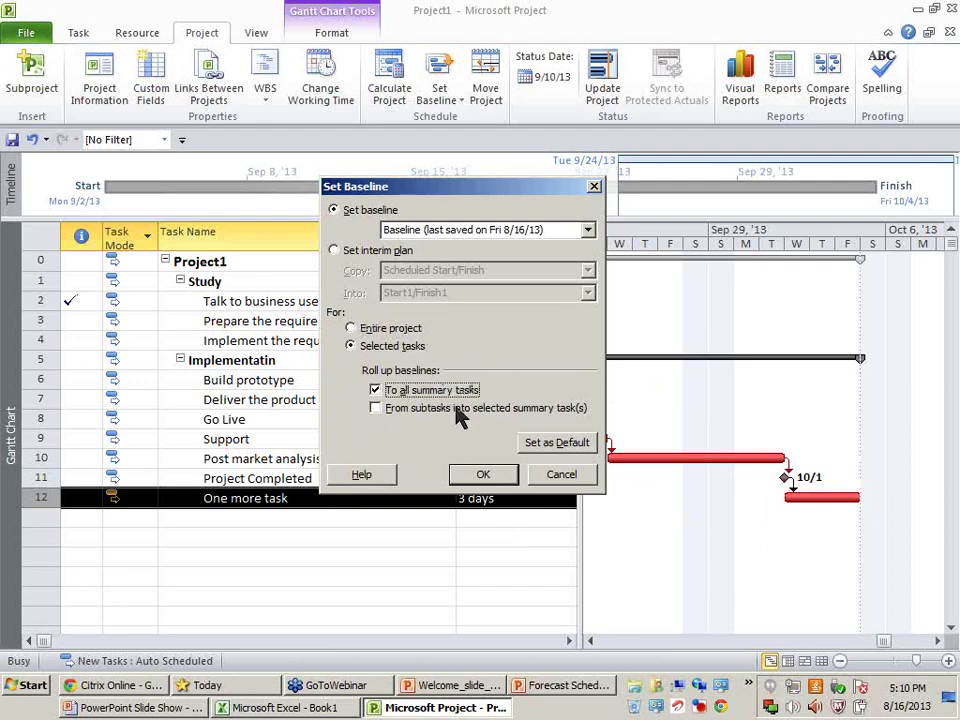
click(485, 474)
click(447, 393)
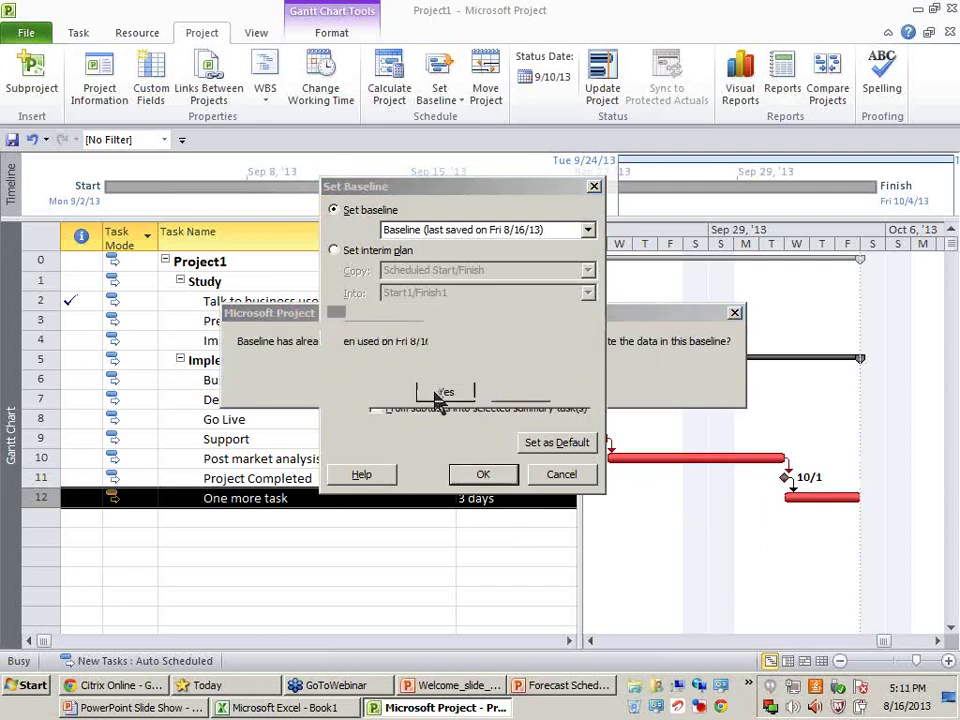
click(454, 540)
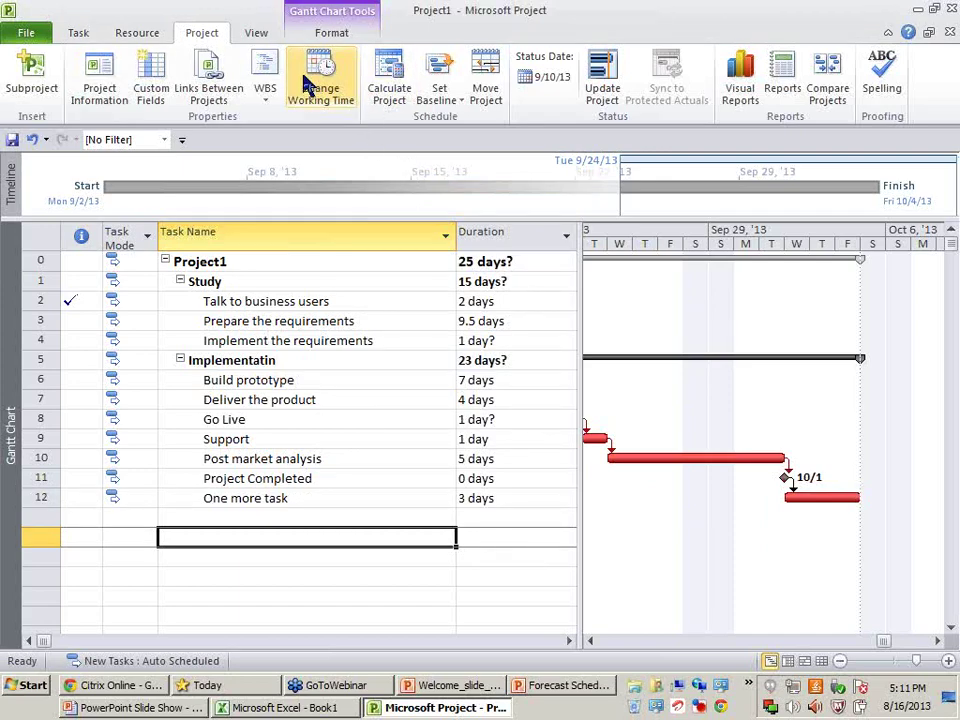
Step: Show the Baseline table and examine the baseline duration, dates and work of One more task
click(256, 34)
click(332, 98)
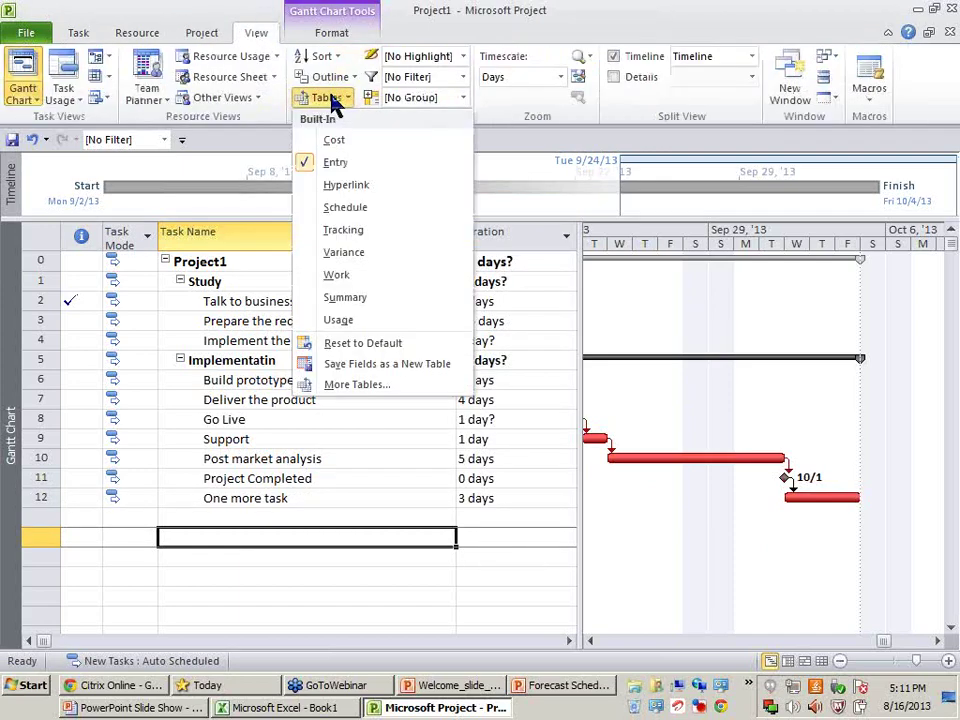
click(414, 386)
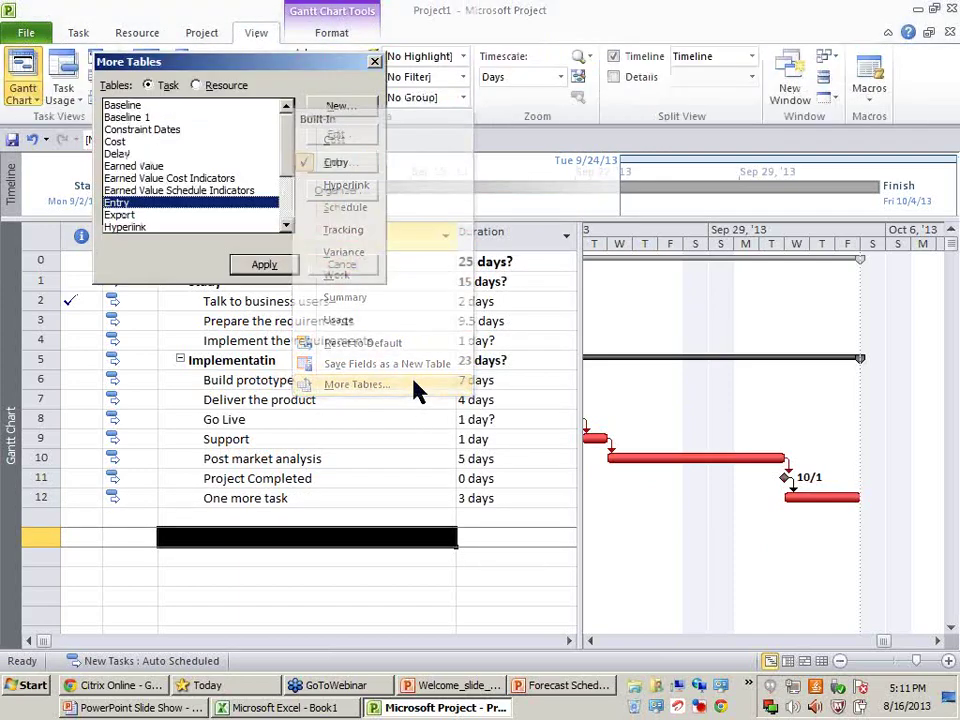
double_click(125, 105)
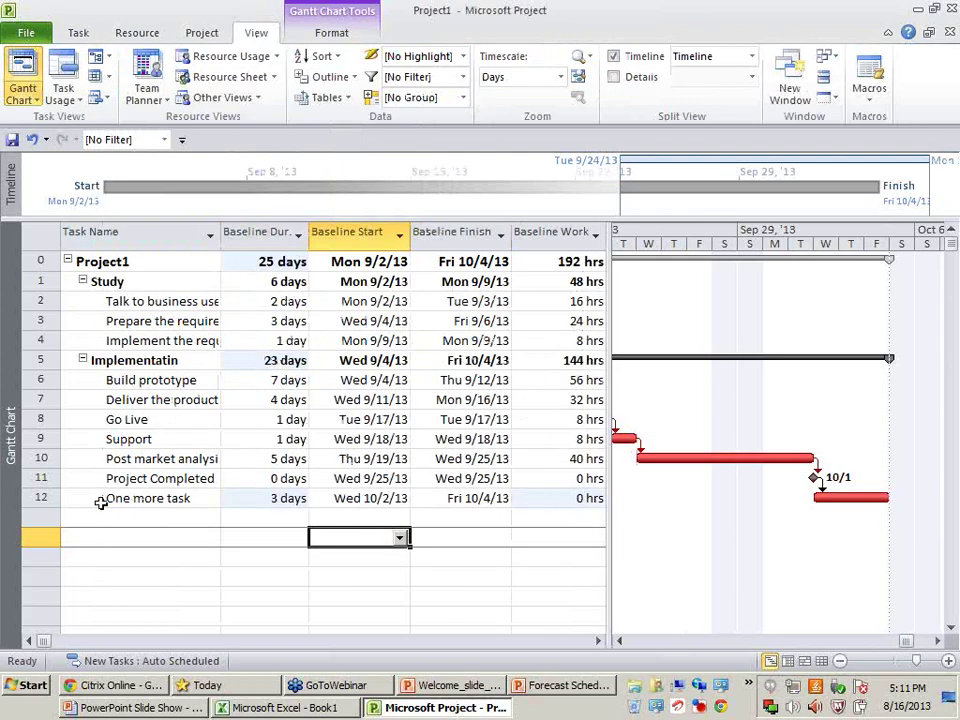
click(40, 497)
click(290, 497)
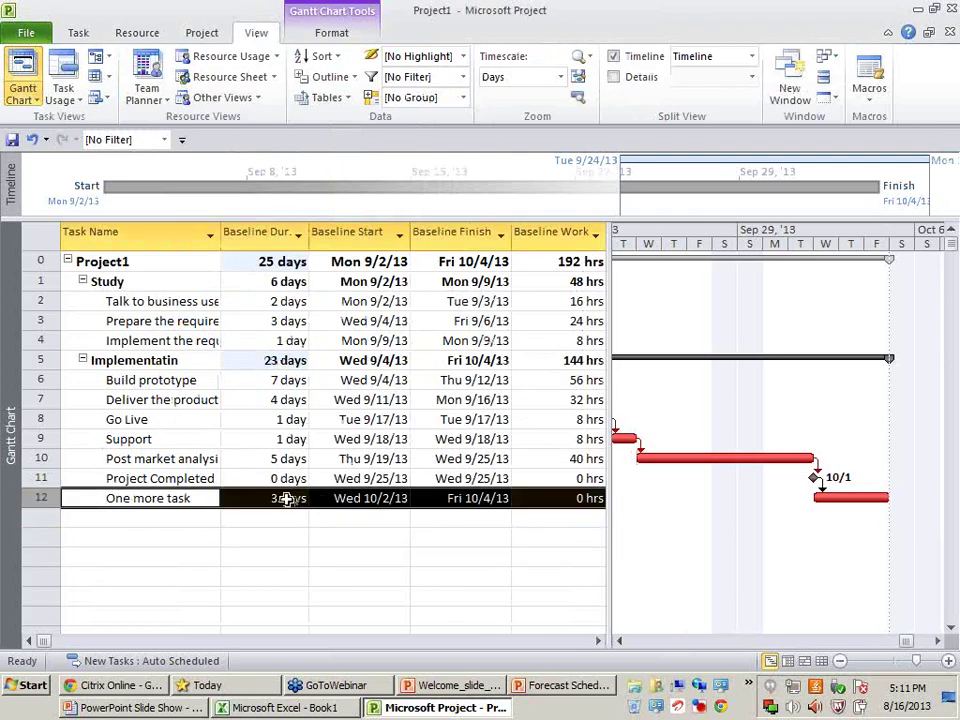
key(shift+F2)
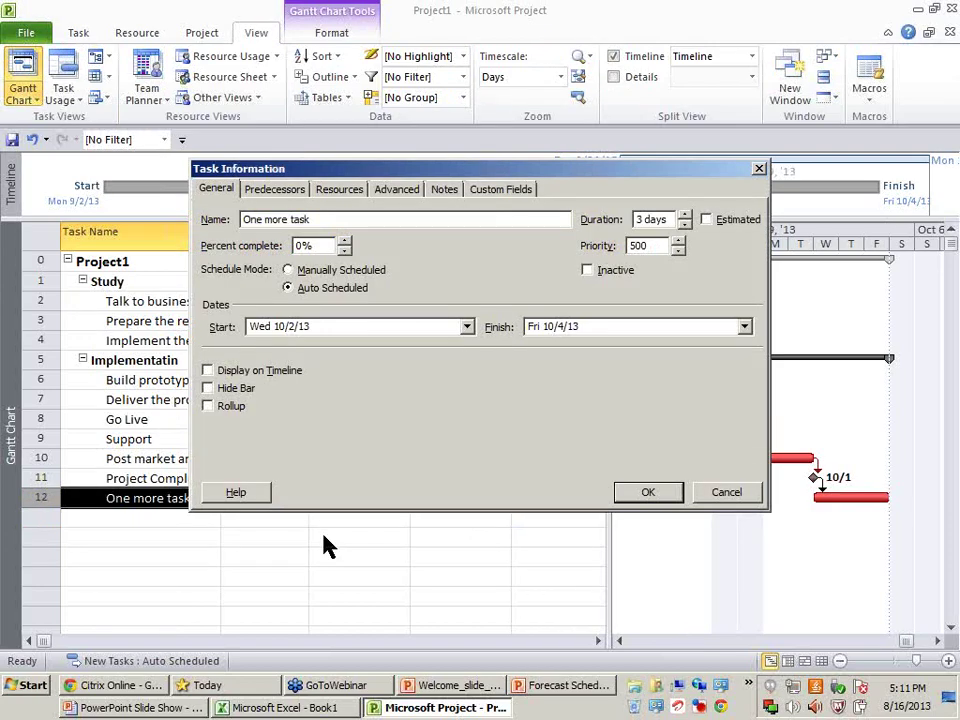
key(Escape)
click(358, 596)
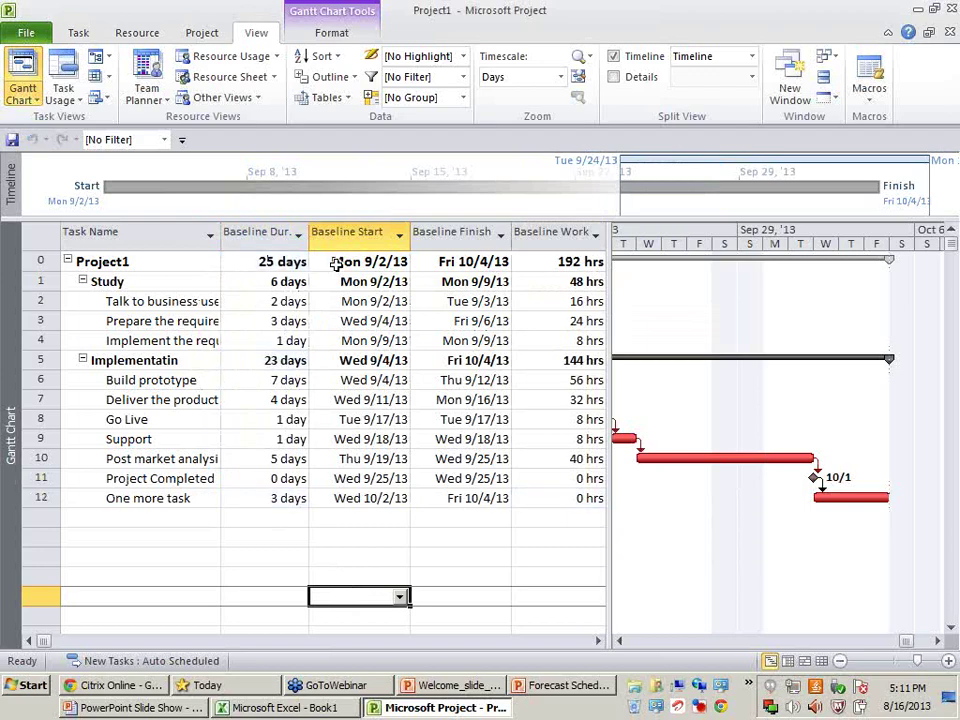
Step: Return to the Entry table and widen the table pane to reveal the Department and Start columns
click(327, 98)
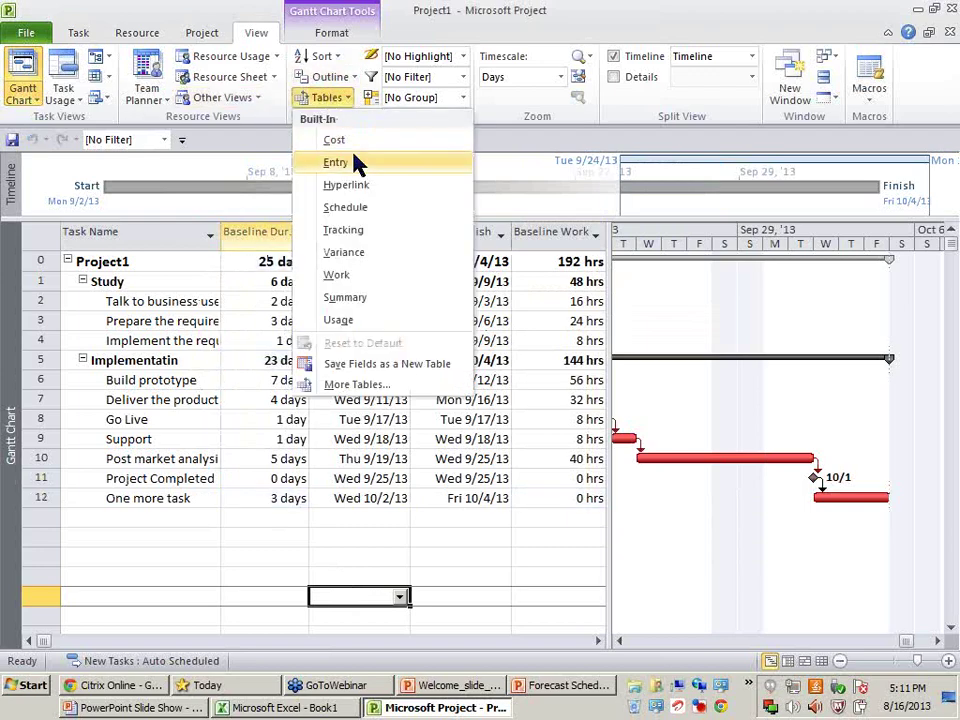
click(336, 162)
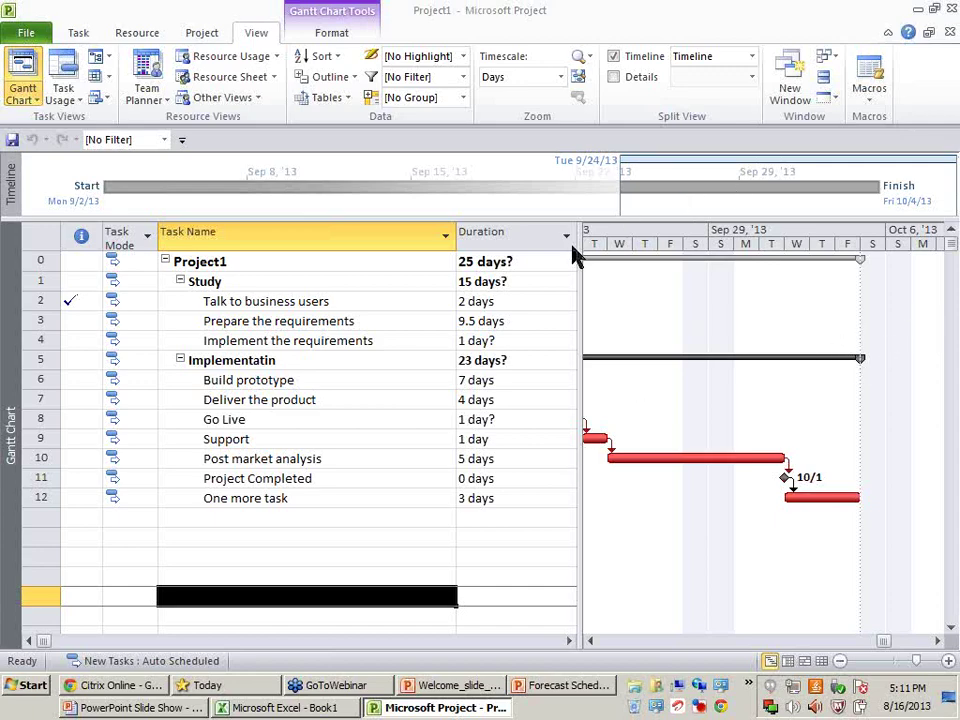
drag(574, 256, 772, 317)
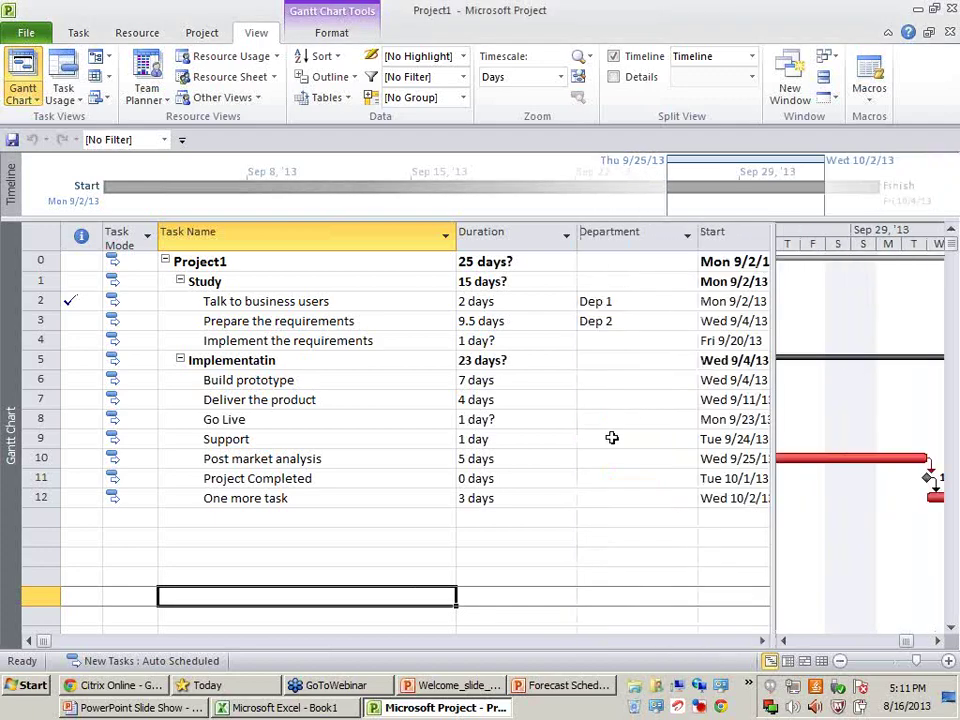
double_click(612, 438)
click(669, 493)
click(660, 322)
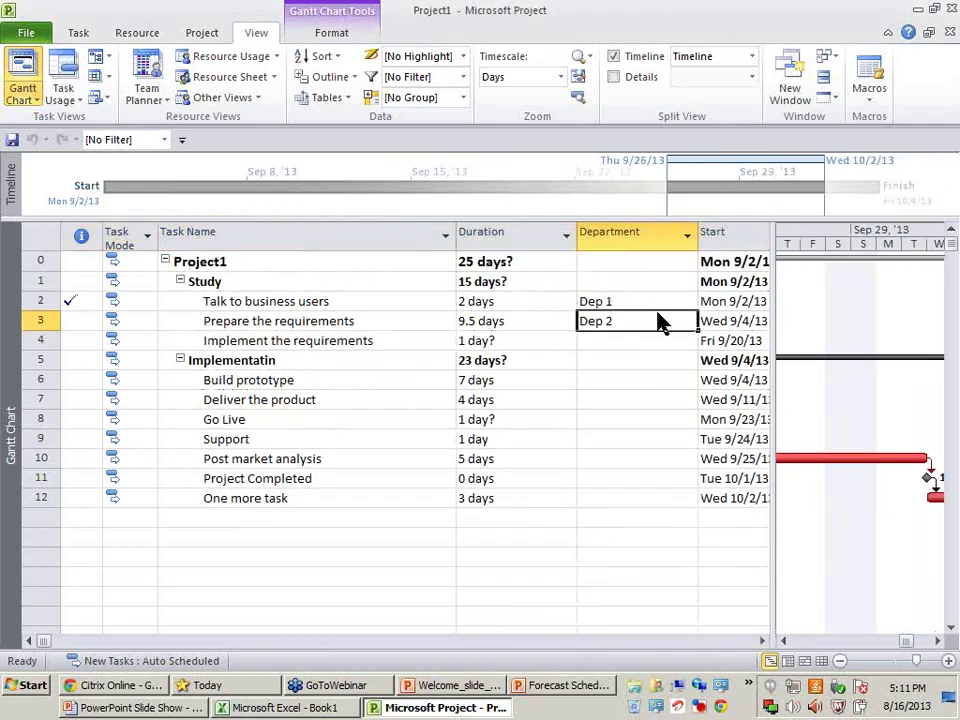
double_click(660, 322)
click(647, 491)
click(651, 439)
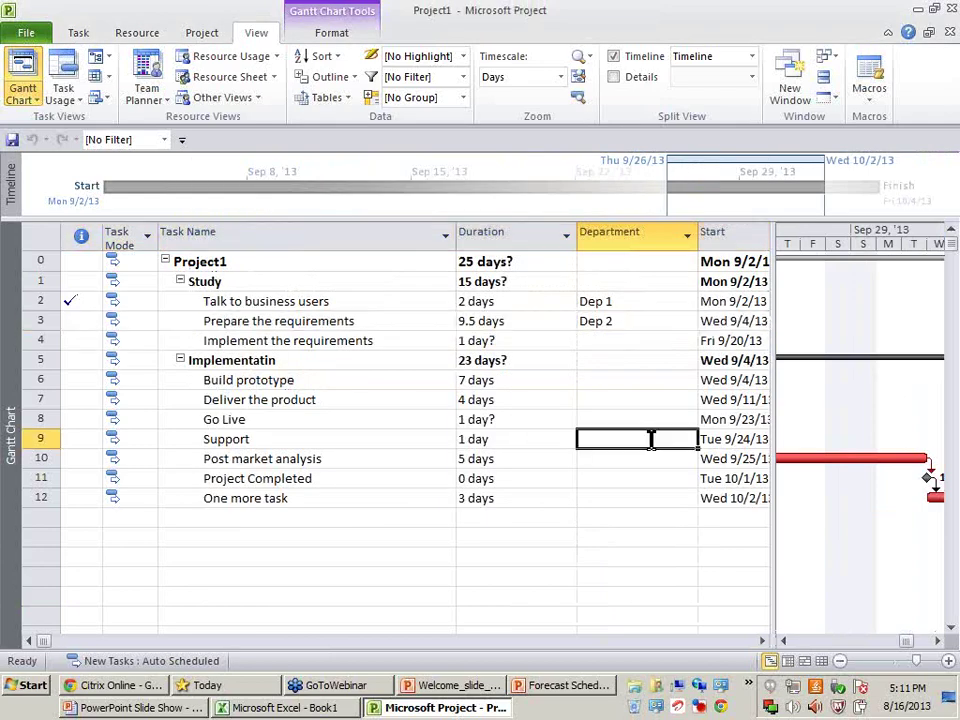
click(651, 439)
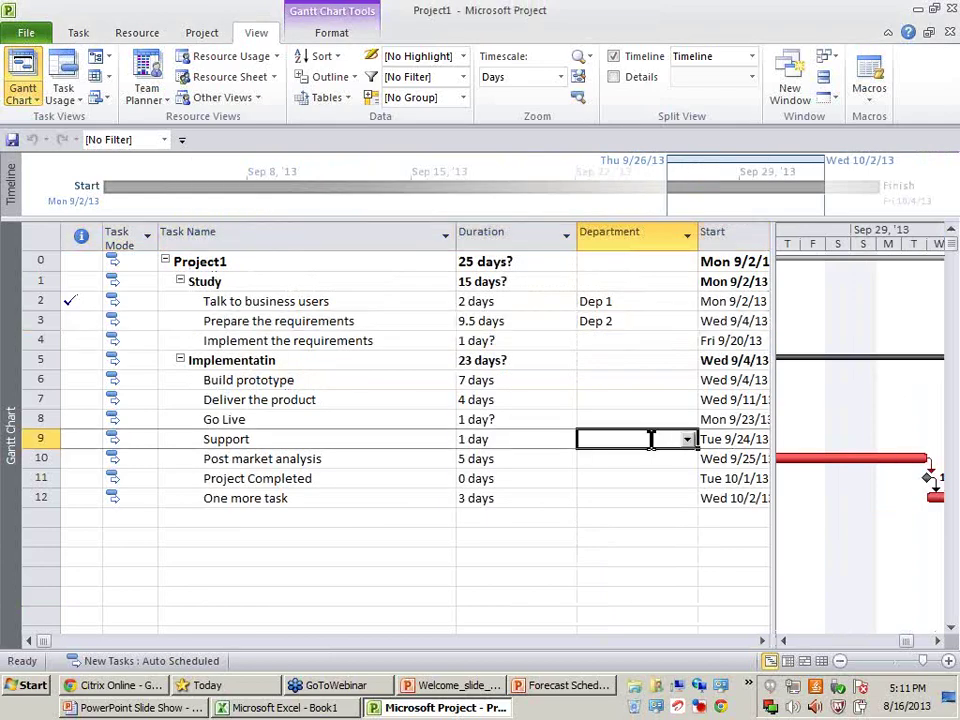
Step: Show the Variance table and compare the scheduled and baseline dates with the start and finish variances of the tasks
click(318, 99)
click(390, 253)
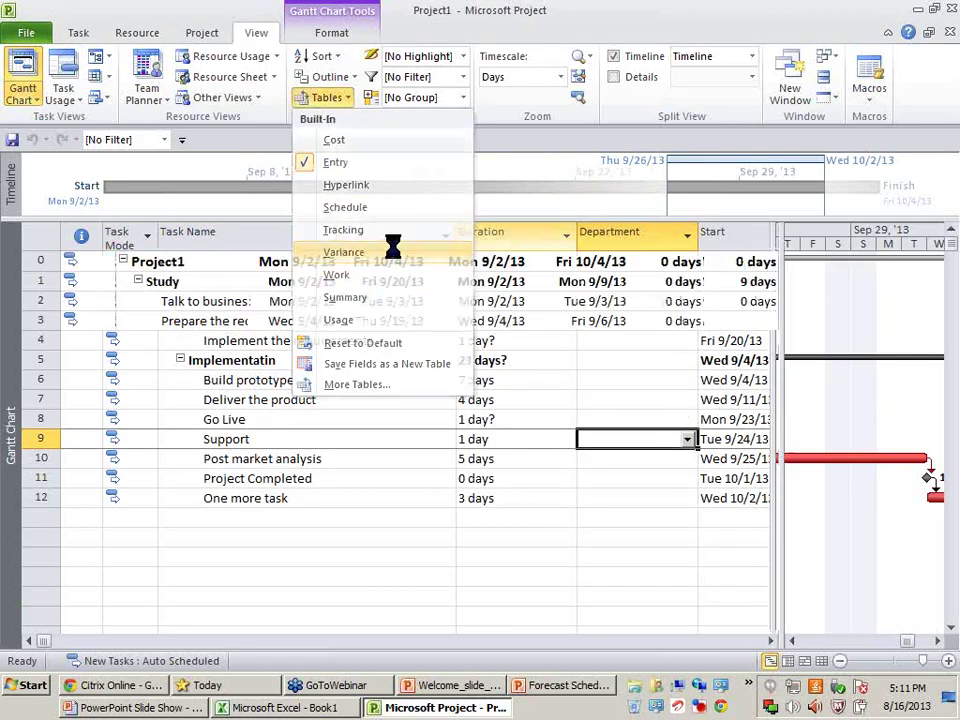
click(608, 592)
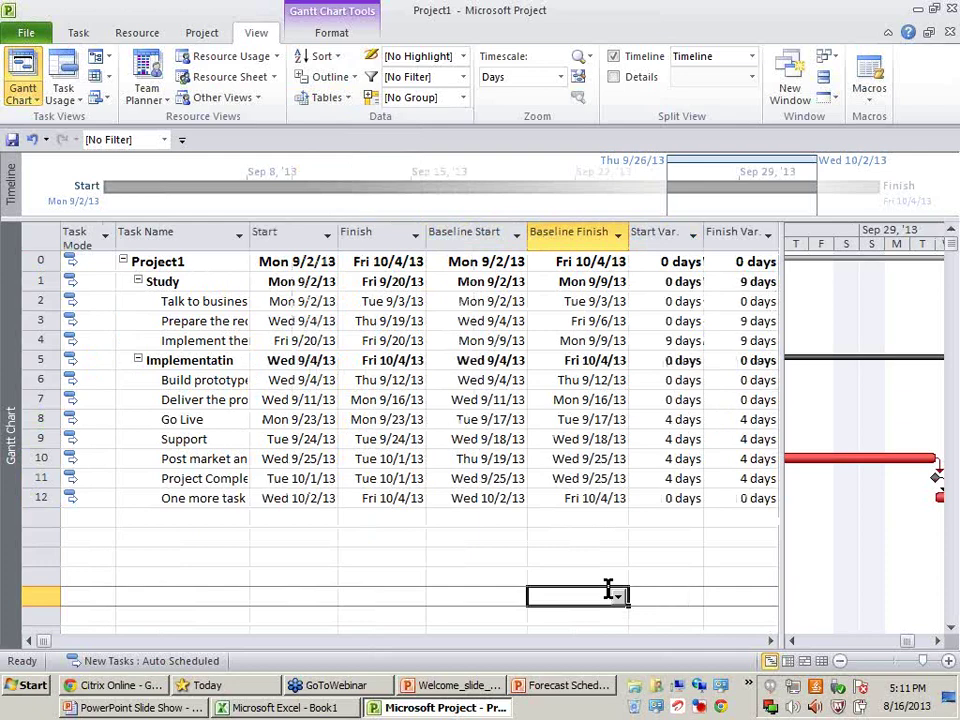
click(771, 640)
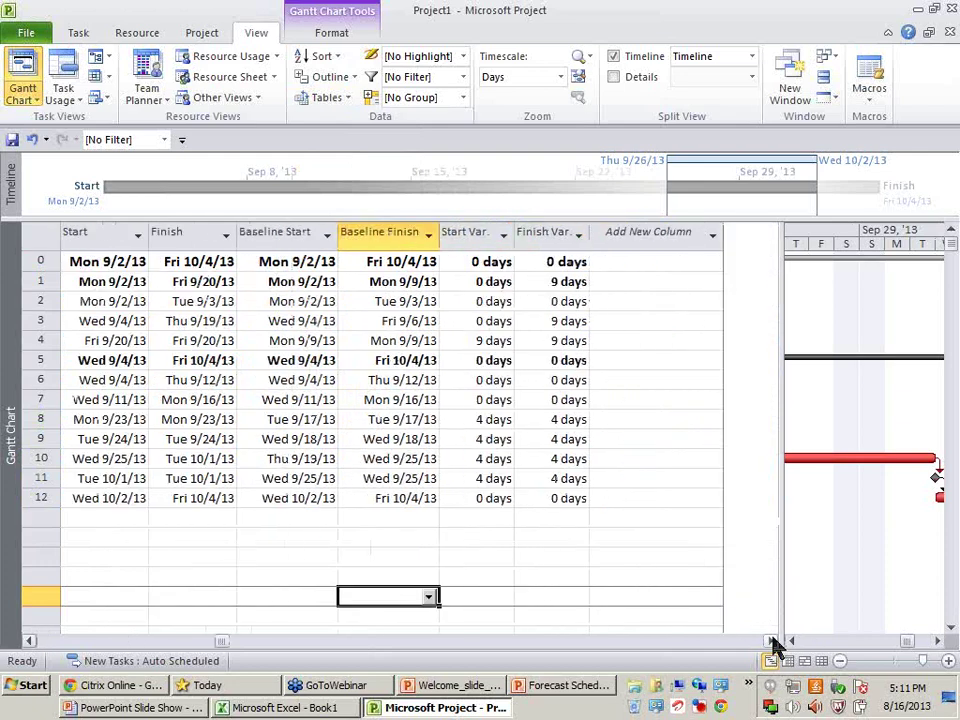
click(88, 230)
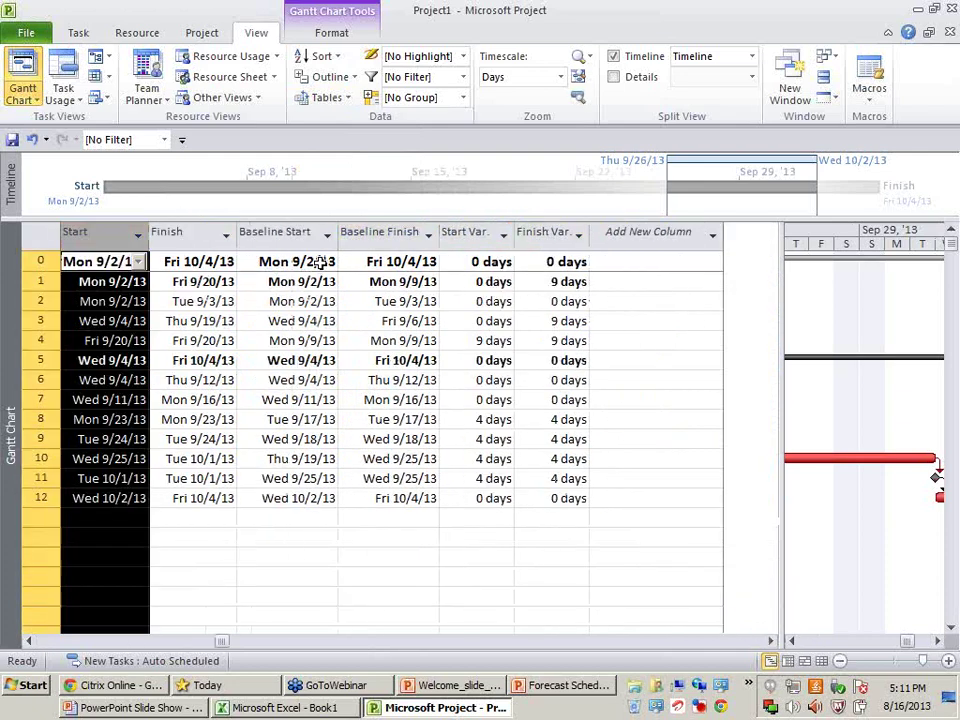
click(300, 233)
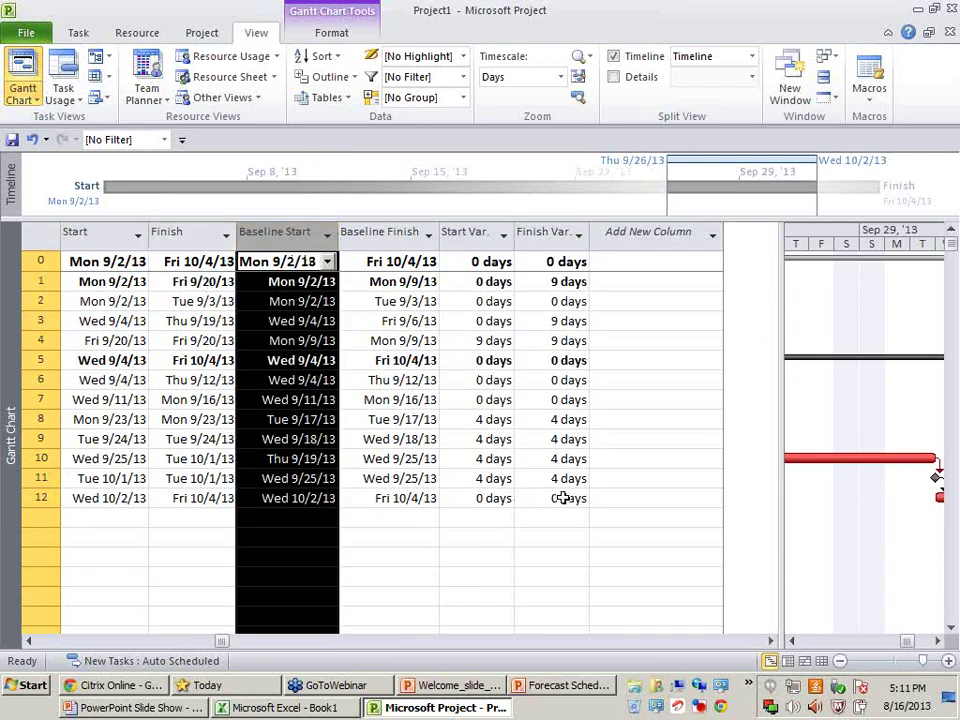
click(565, 462)
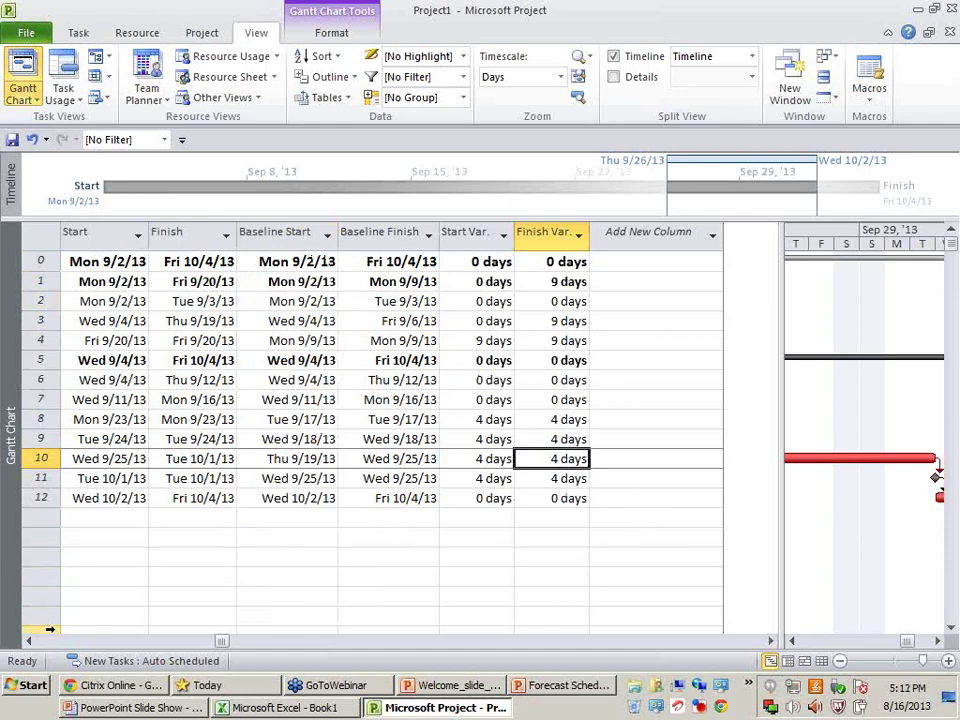
Step: Show the Tracking table and set the actual start of task 3 to Tue 9/3/13
click(28, 640)
click(325, 97)
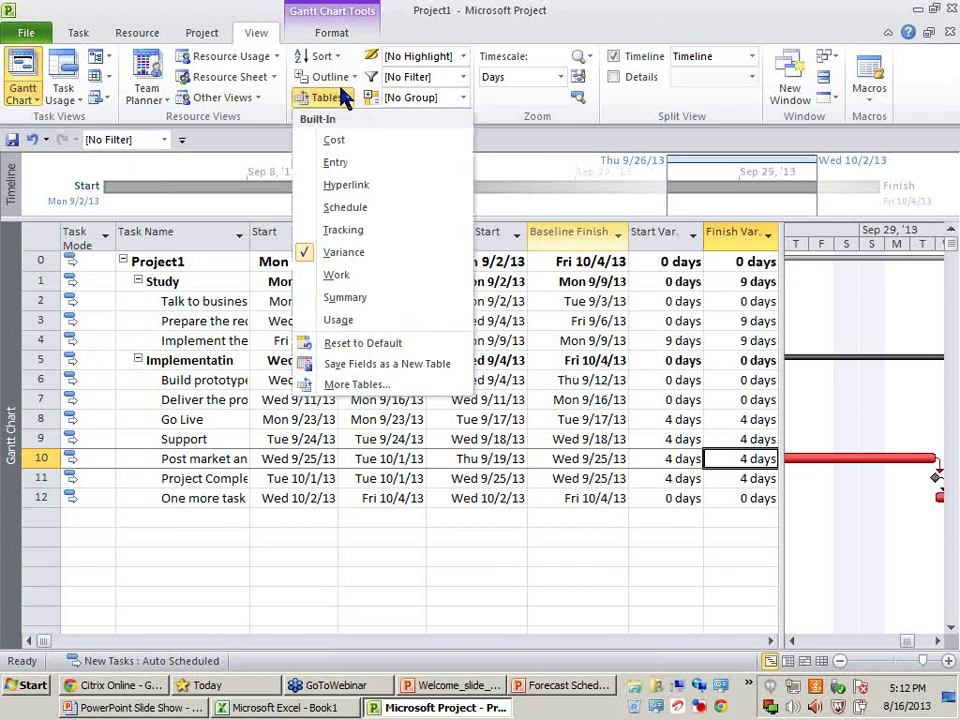
click(375, 229)
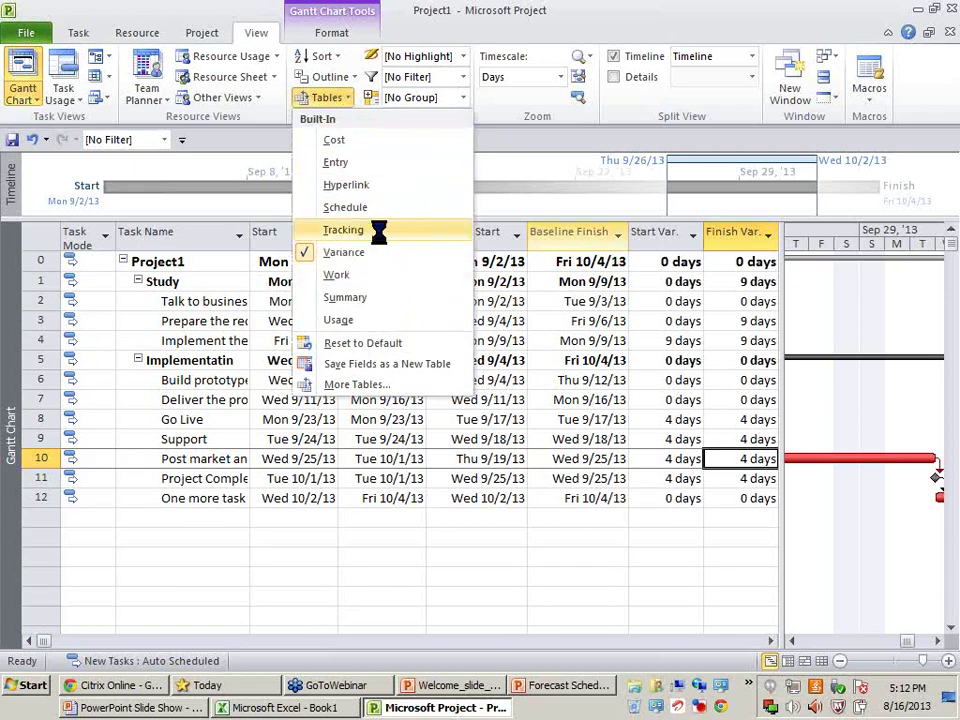
click(176, 318)
click(262, 323)
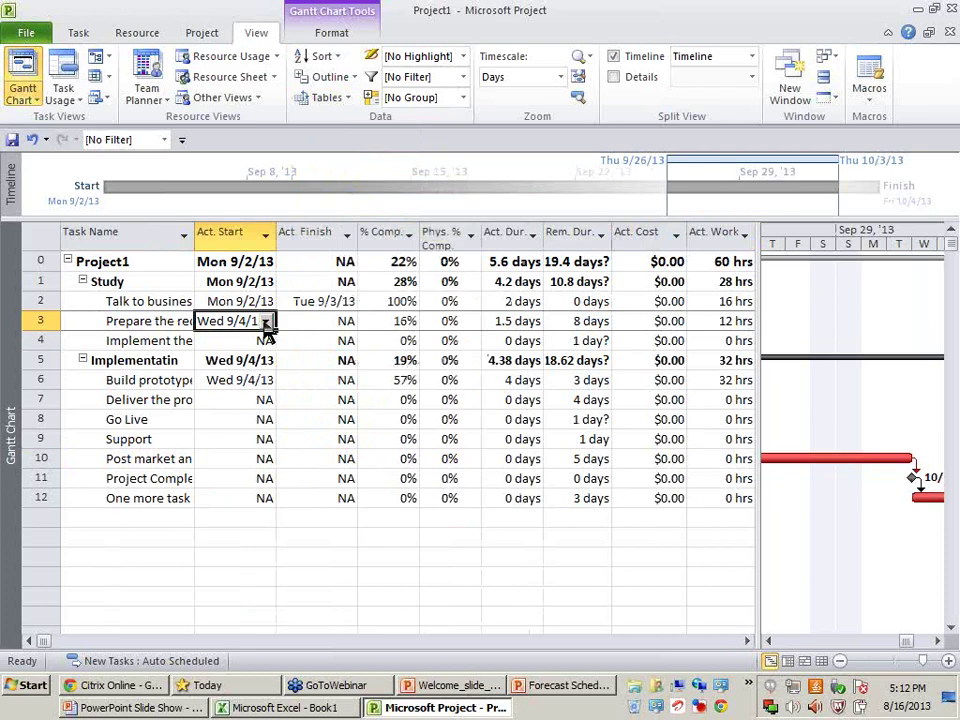
click(267, 321)
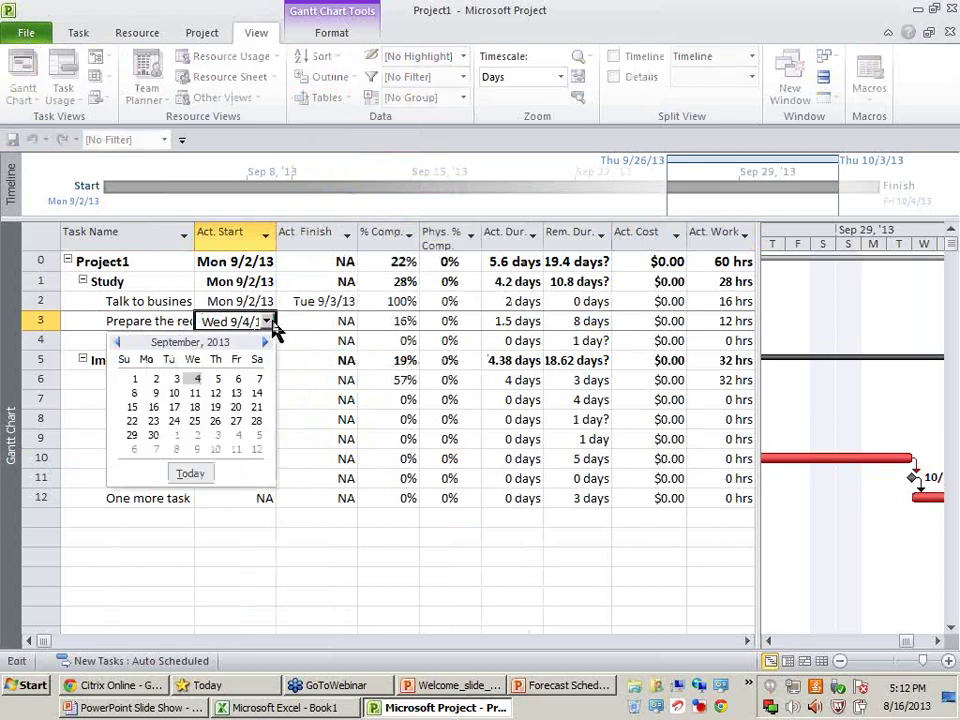
click(176, 379)
click(235, 478)
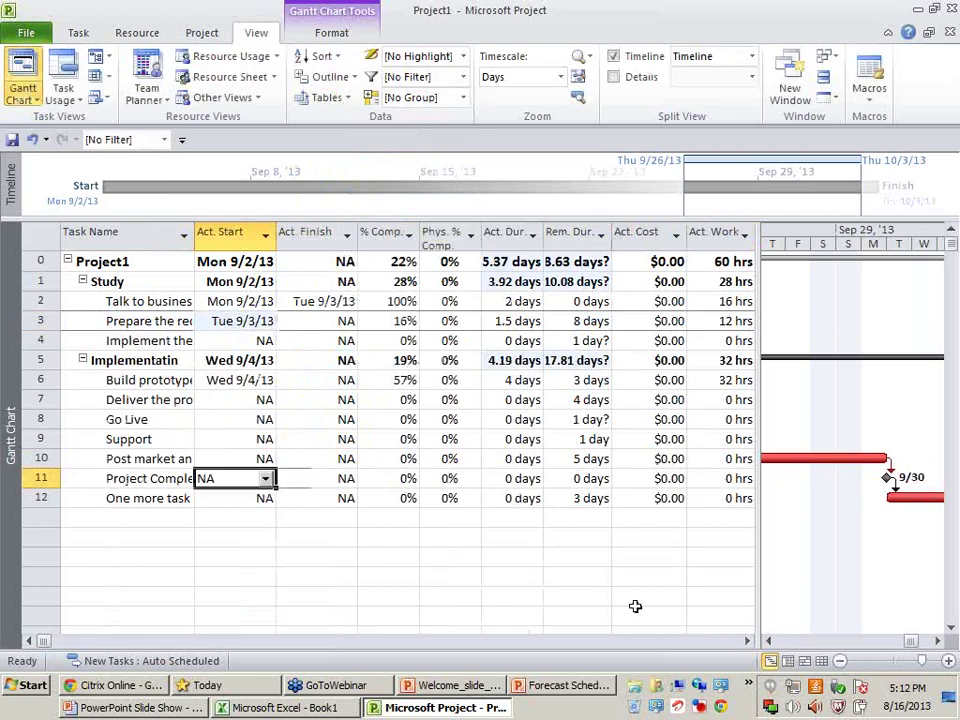
Step: Return to the Variance table, widen the table pane and check the start variance of task 3
click(802, 641)
click(802, 641)
click(802, 641)
click(802, 641)
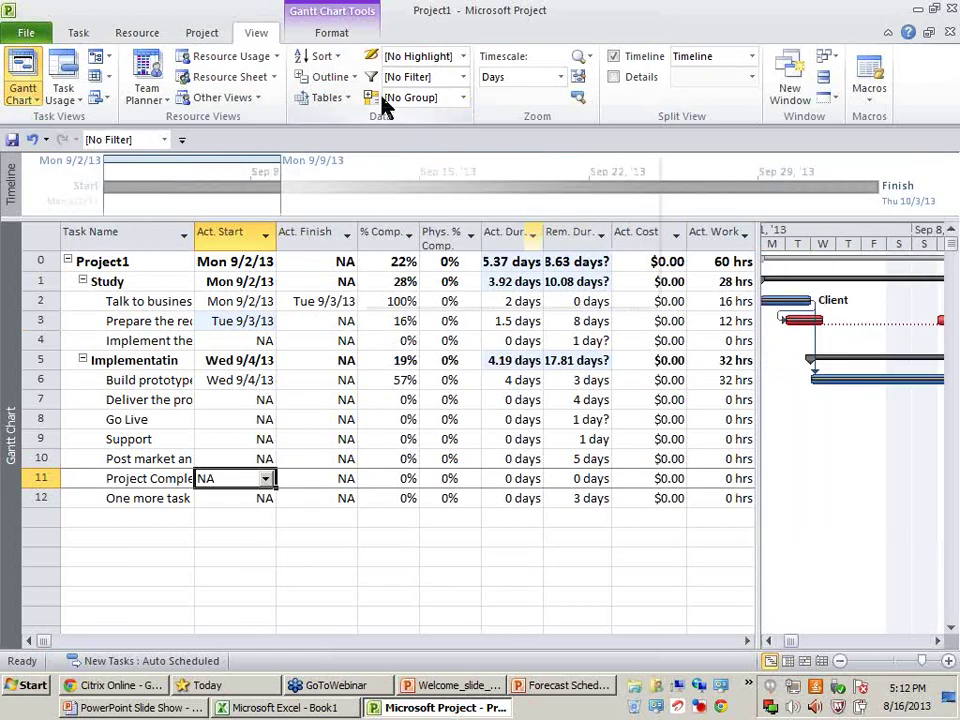
click(322, 97)
click(384, 262)
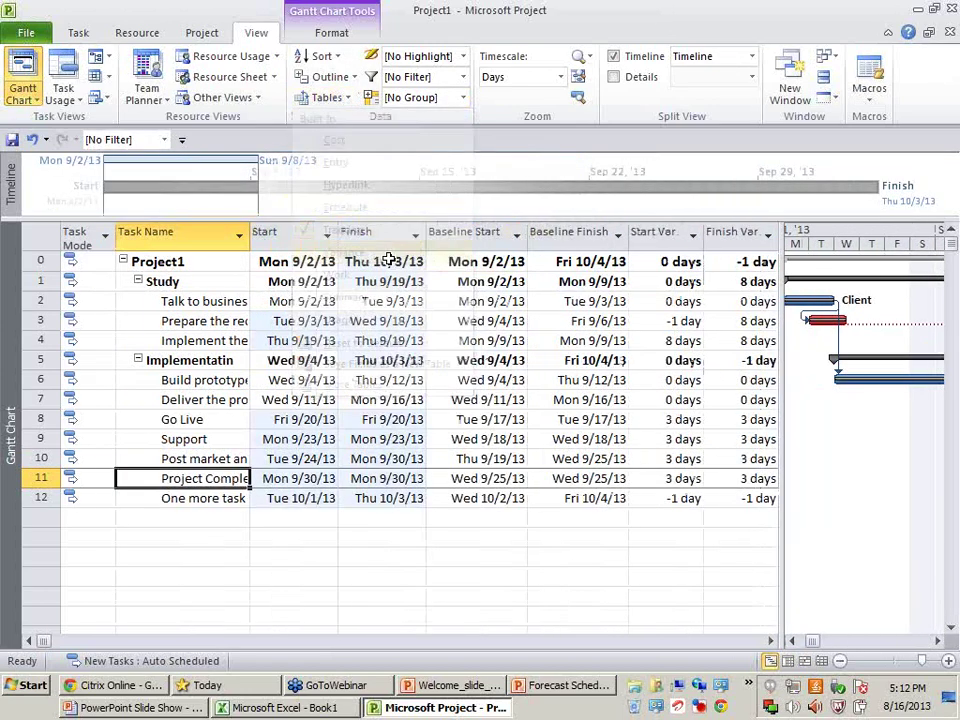
drag(784, 438, 893, 416)
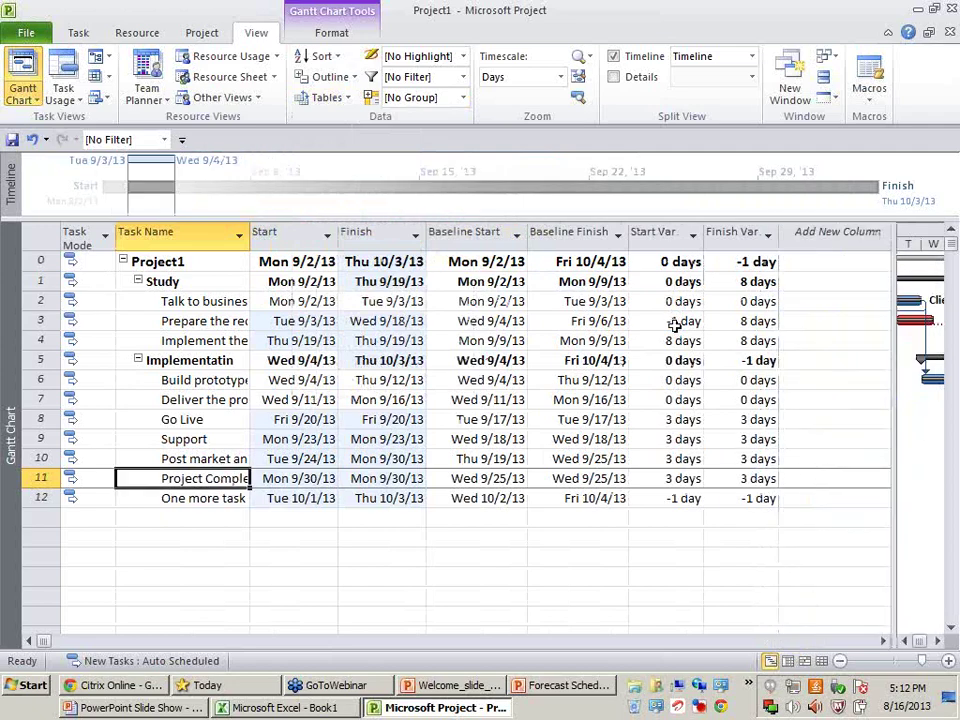
click(669, 321)
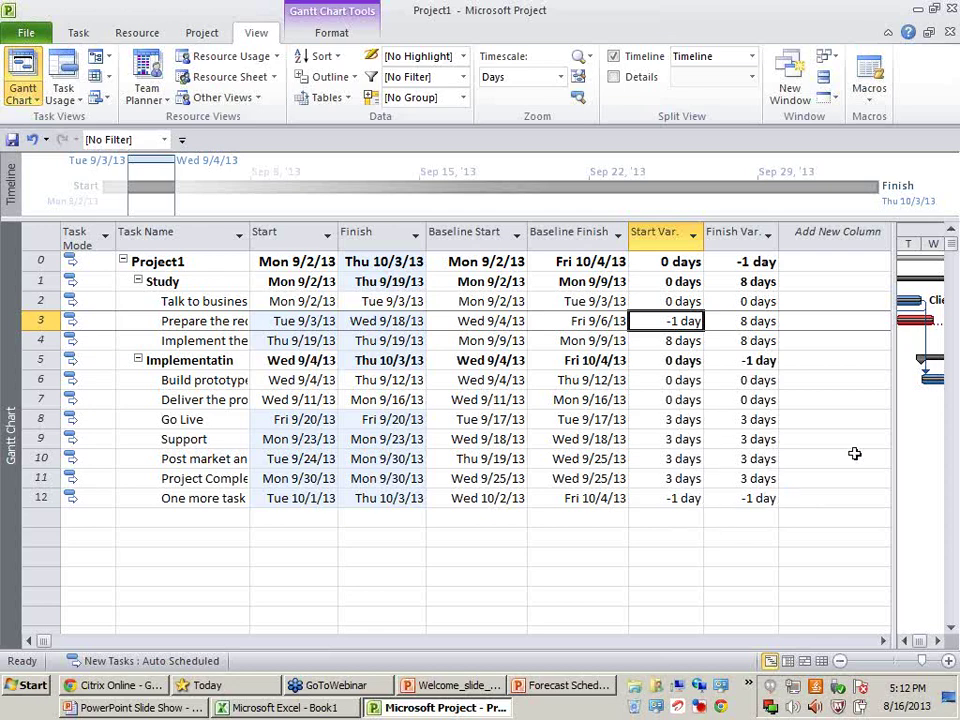
Step: Insert a Duration1 column after the Finish Variance column
click(883, 641)
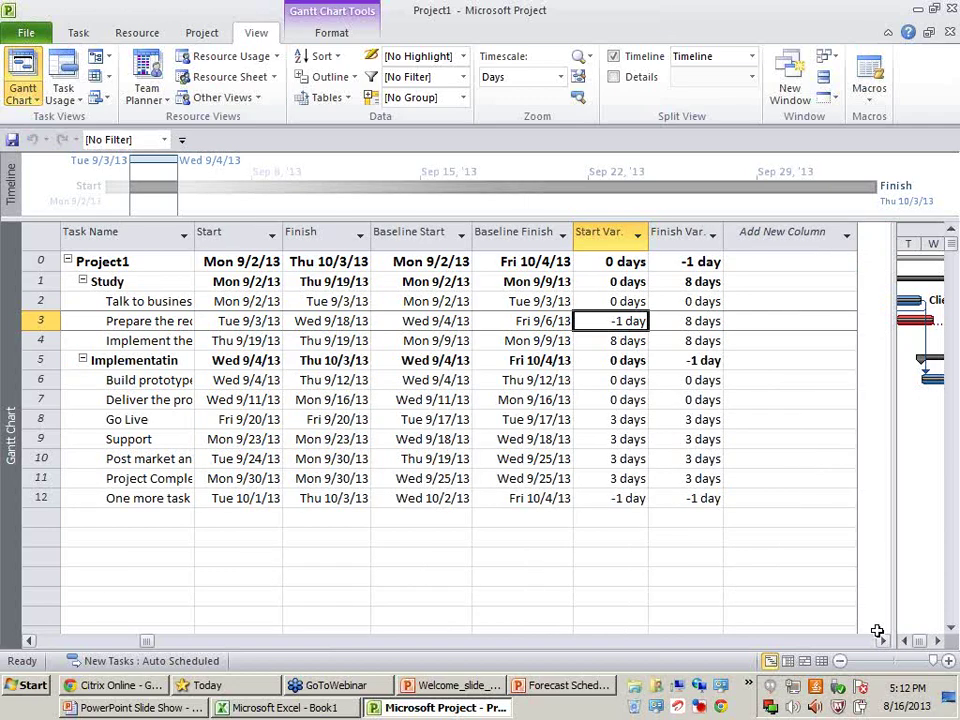
right_click(756, 228)
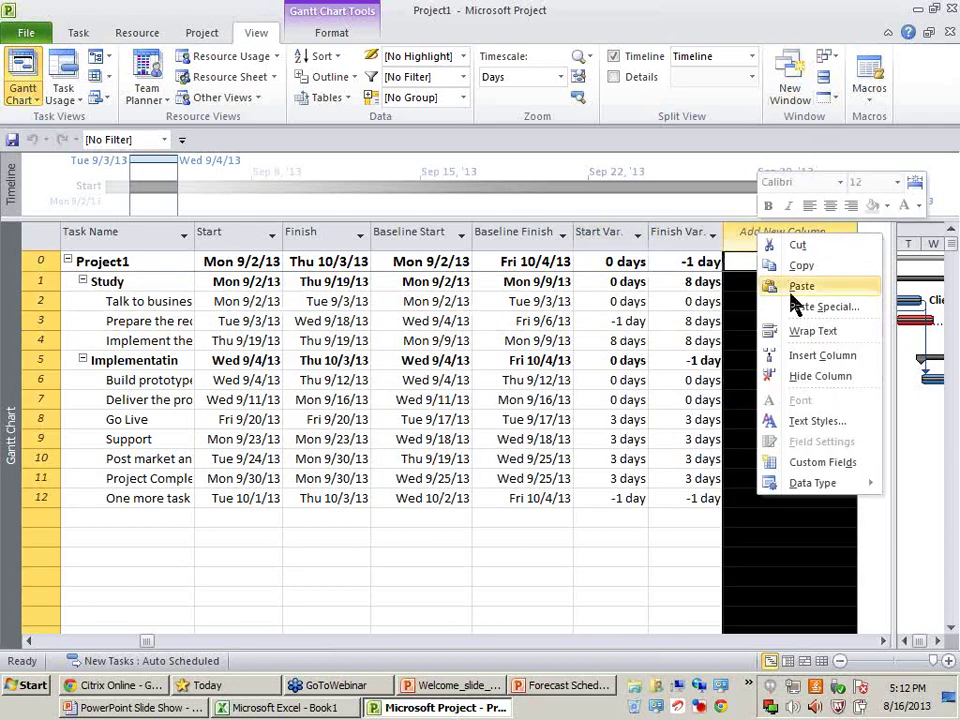
click(829, 360)
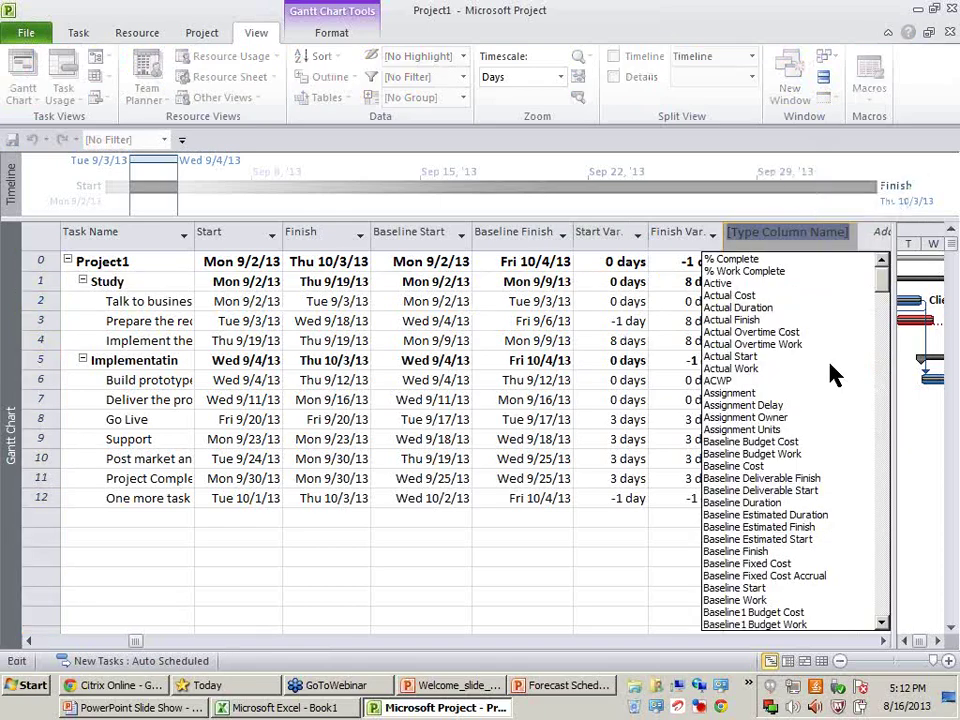
text(Duration)
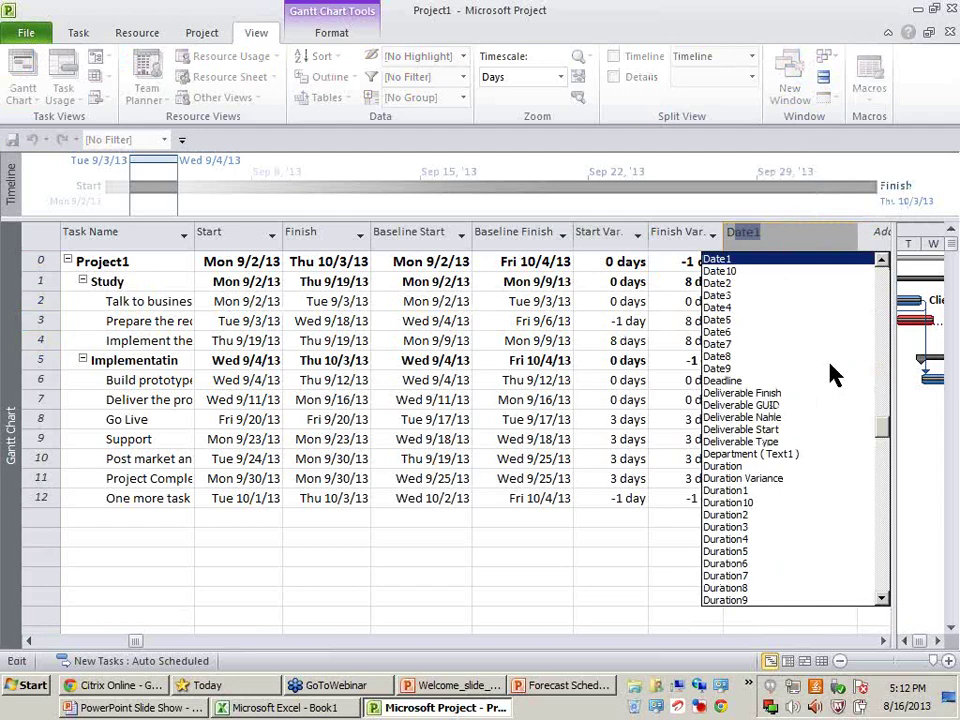
text(1)
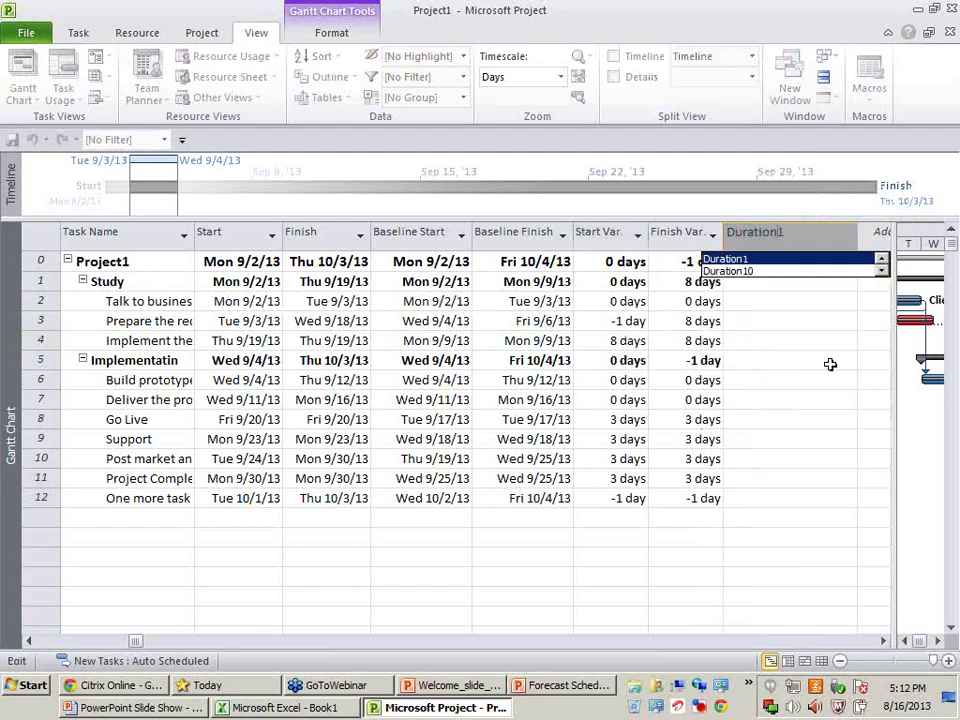
key(Return)
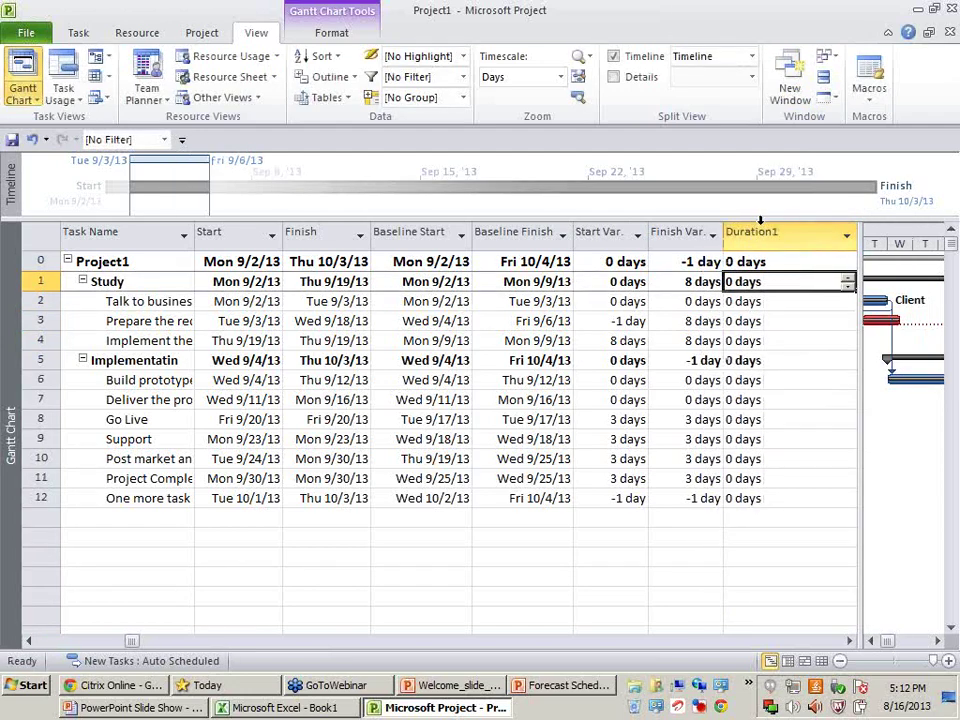
Step: Set the Duration1 custom field to use a formula and open its formula for editing
right_click(737, 241)
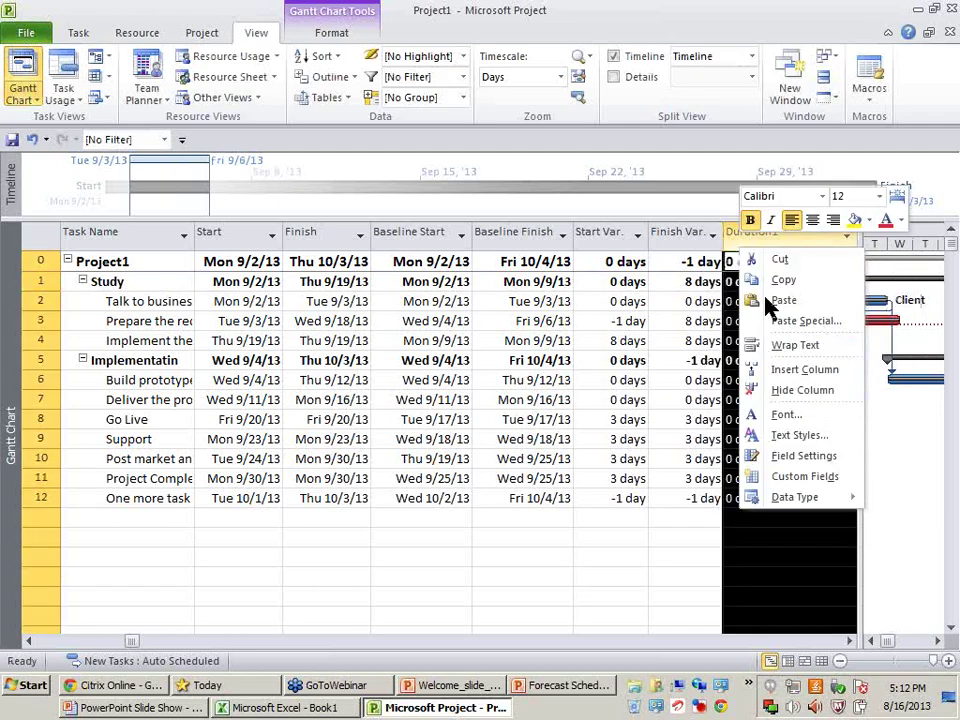
click(816, 479)
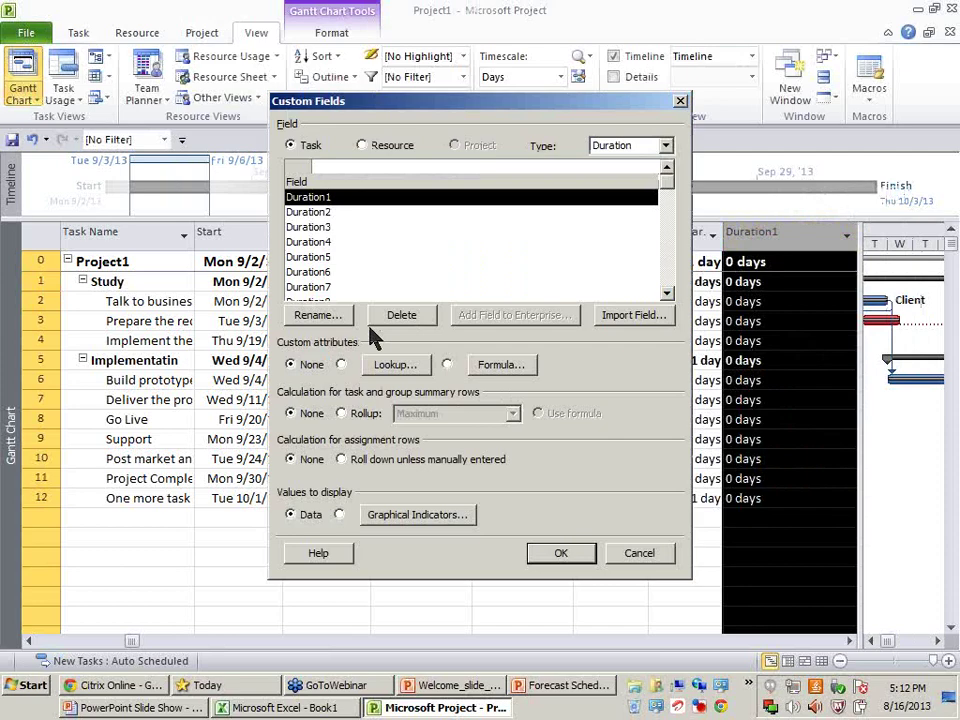
click(446, 364)
click(438, 389)
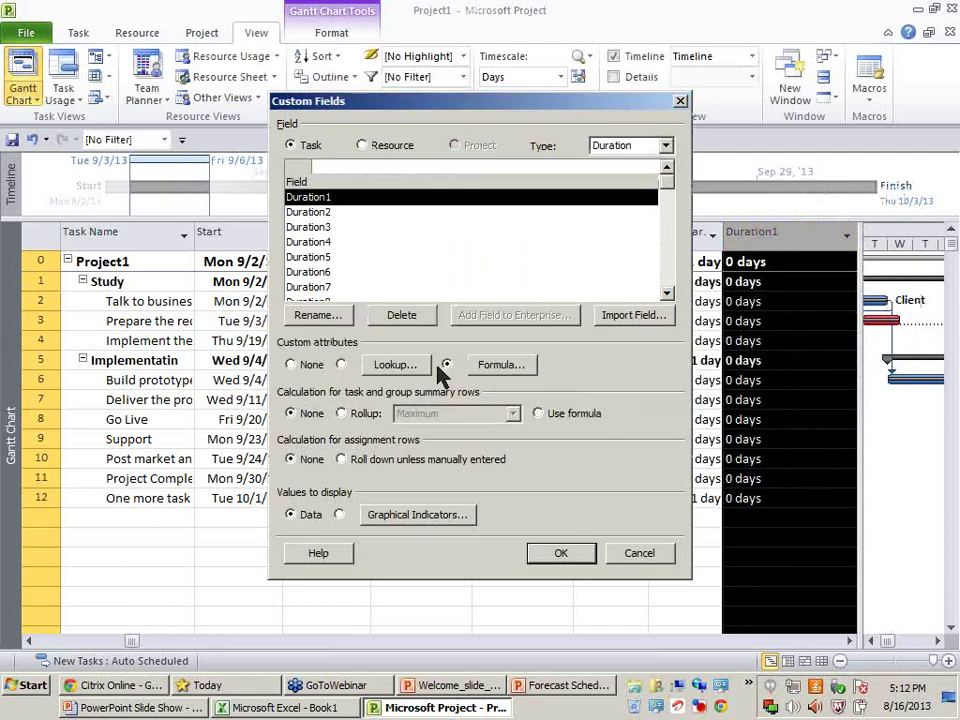
click(508, 372)
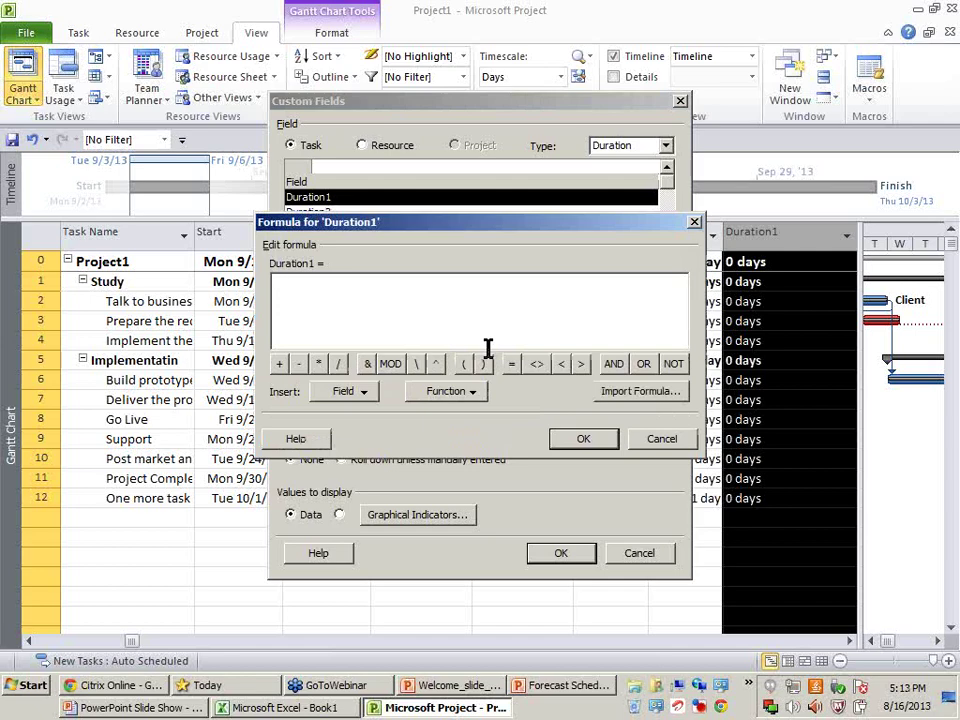
Step: Enter the formula ProjDateDiff([Start],[Baseline Start]) for Duration1 and accept replacing the field's existing data
click(428, 396)
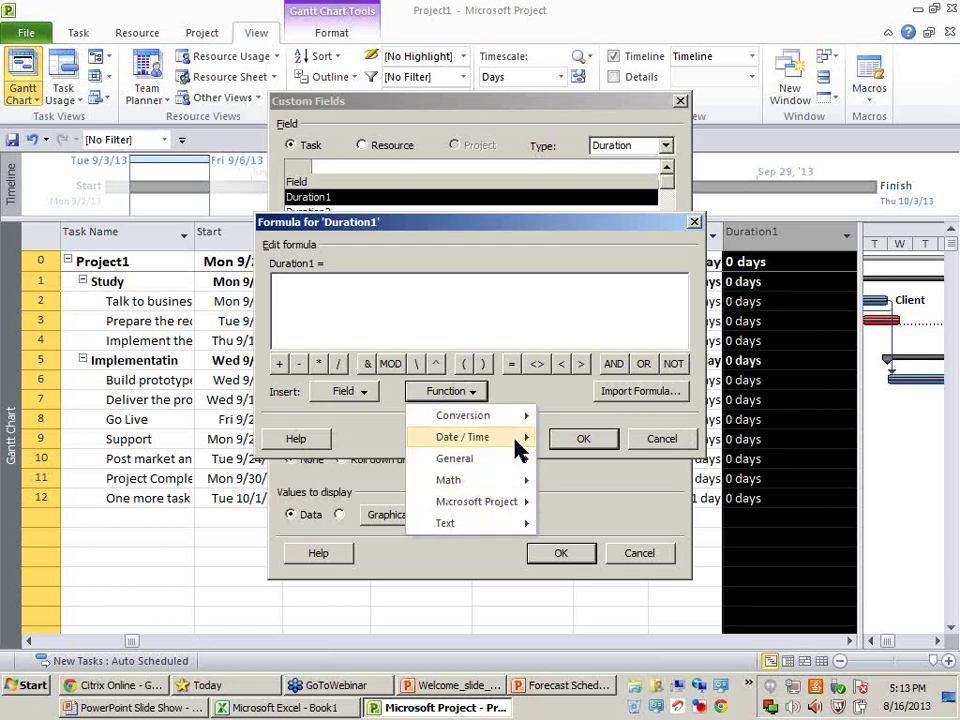
mouse_move(519, 449)
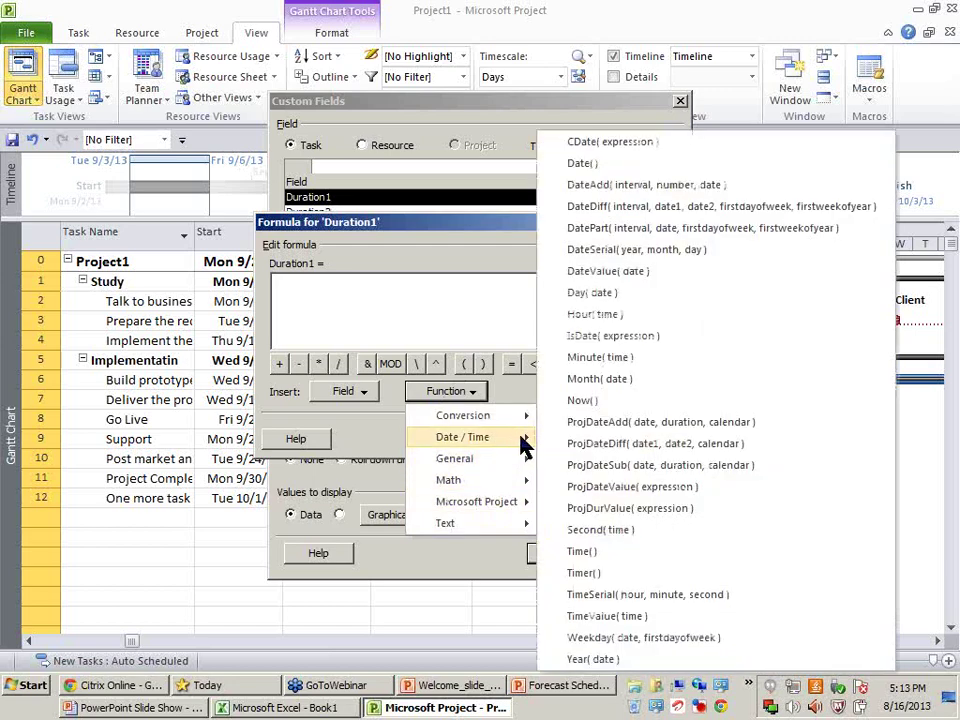
click(611, 443)
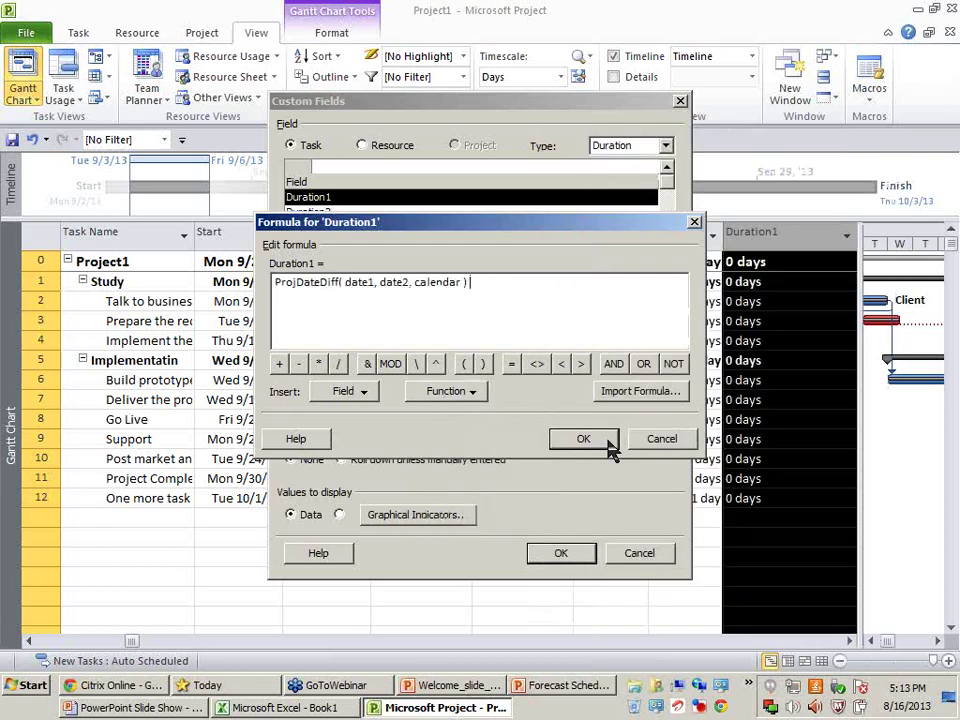
triple_click(358, 285)
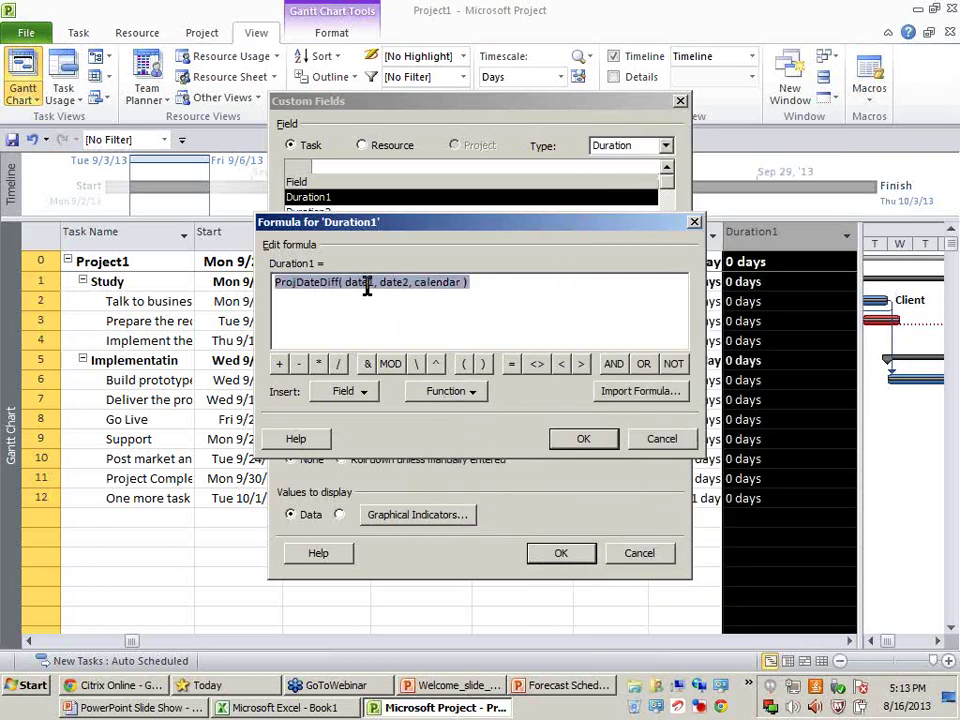
click(487, 285)
drag(487, 285, 340, 232)
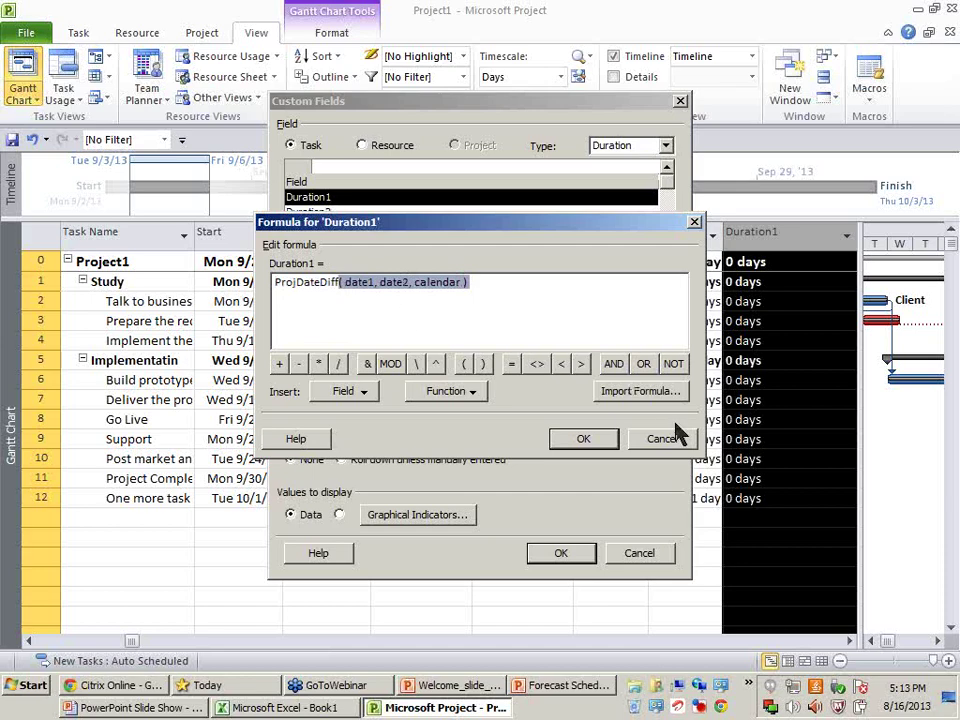
key(Delete)
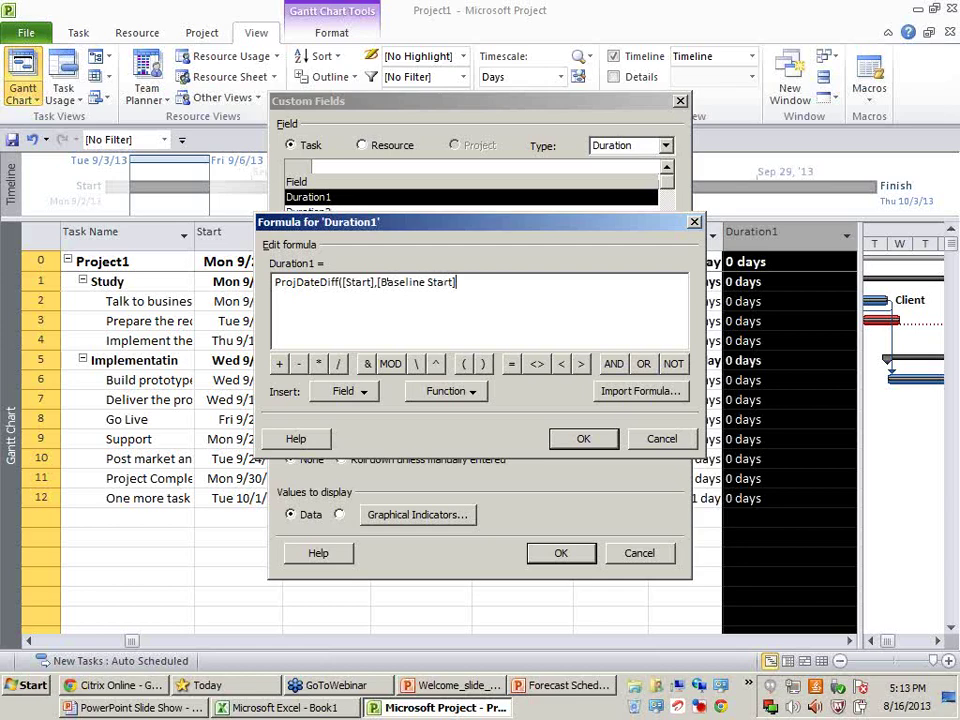
click(583, 438)
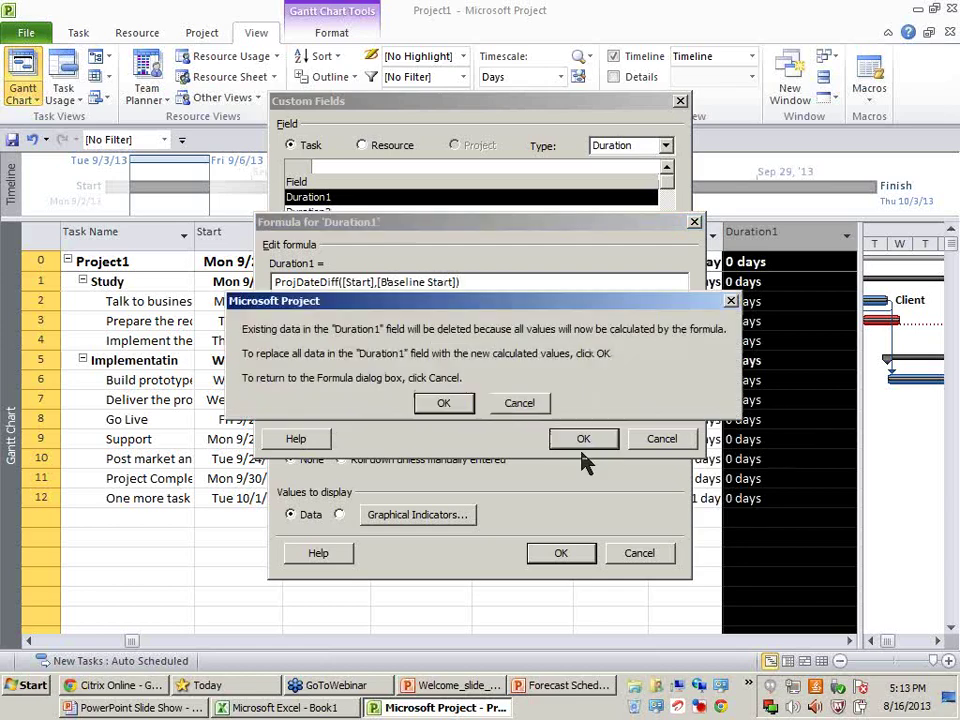
click(443, 406)
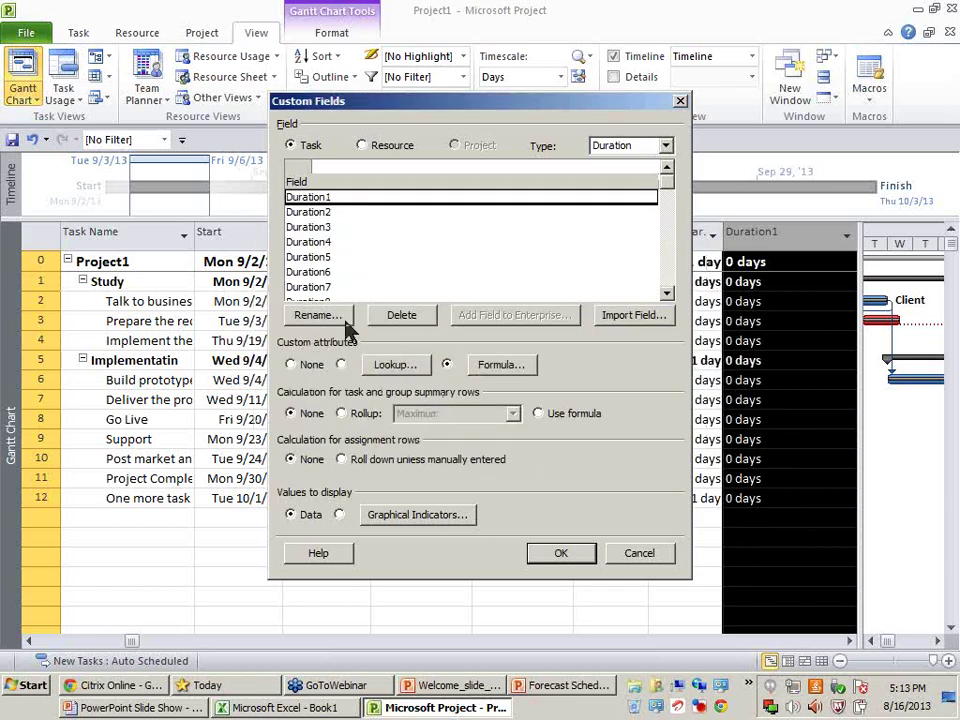
Step: Rename the Duration1 field as Graphical Indicators and apply the custom field settings
click(342, 318)
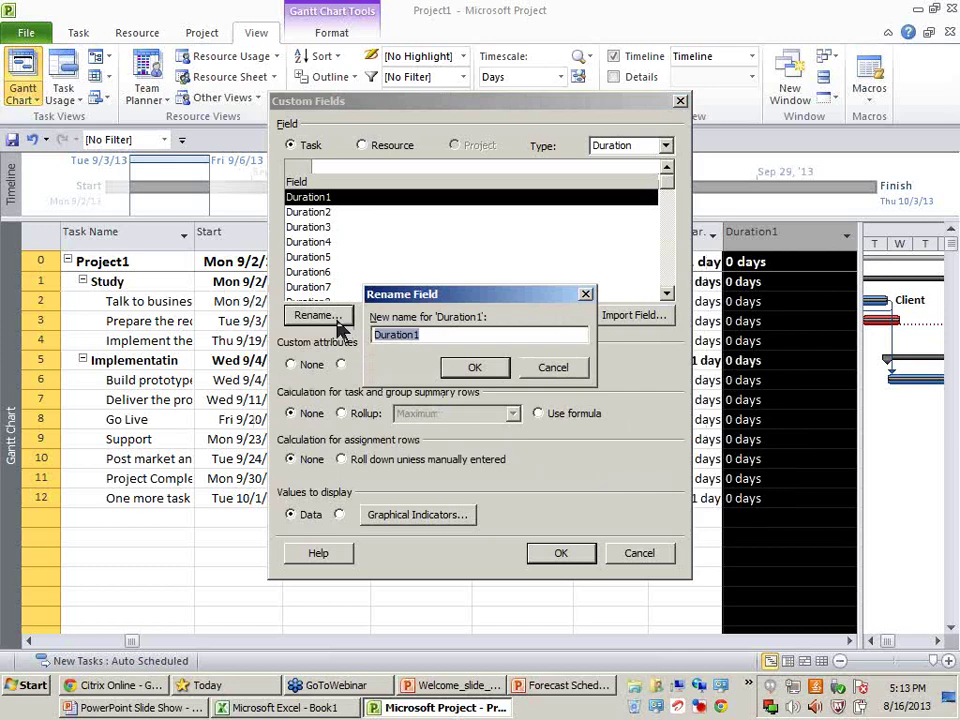
text(Indicators)
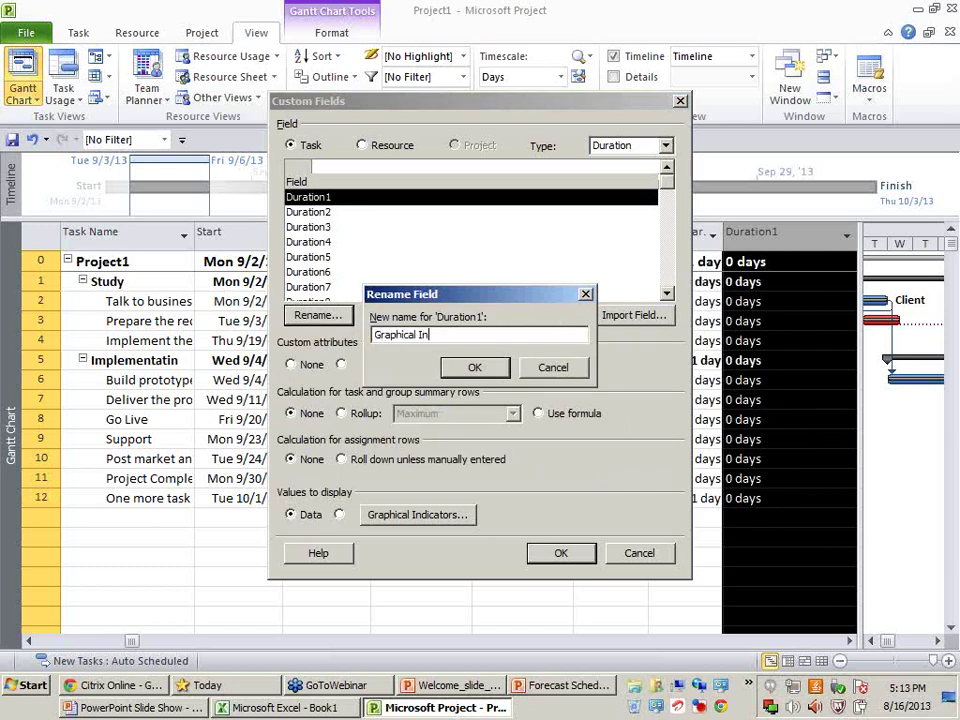
click(489, 367)
click(563, 553)
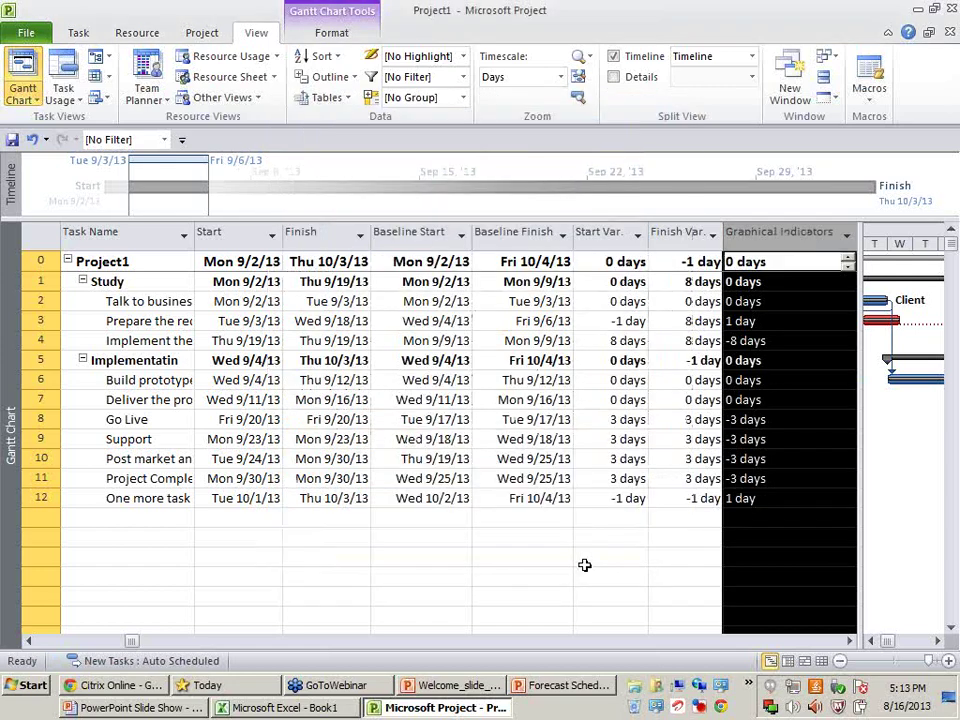
Step: Compare the calculated values in the Graphical Indicators column with the start variances of the tasks
click(612, 557)
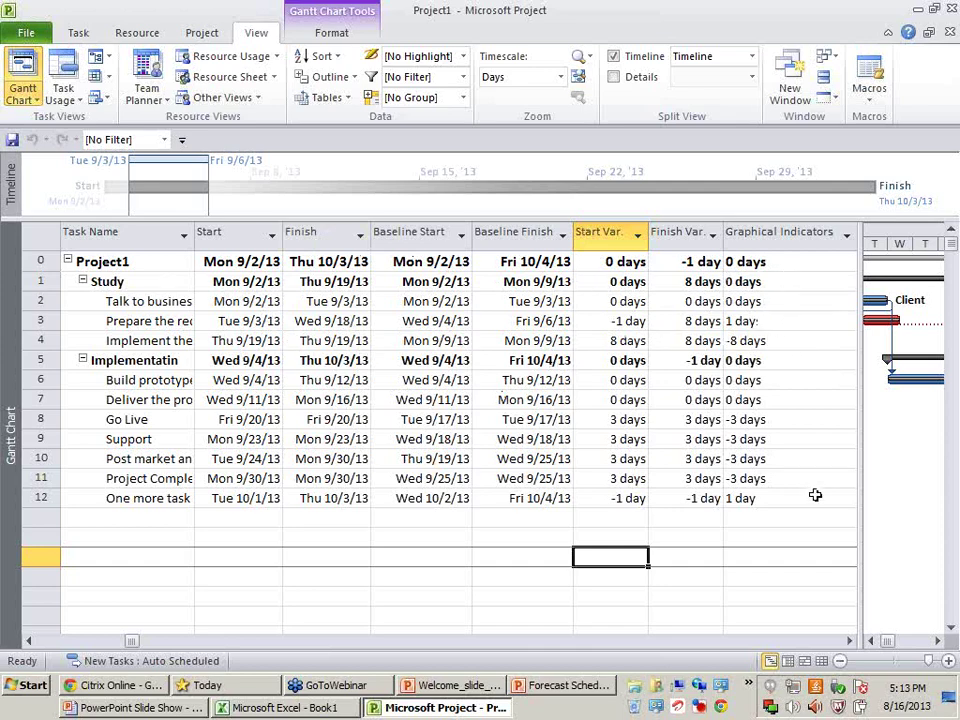
click(775, 320)
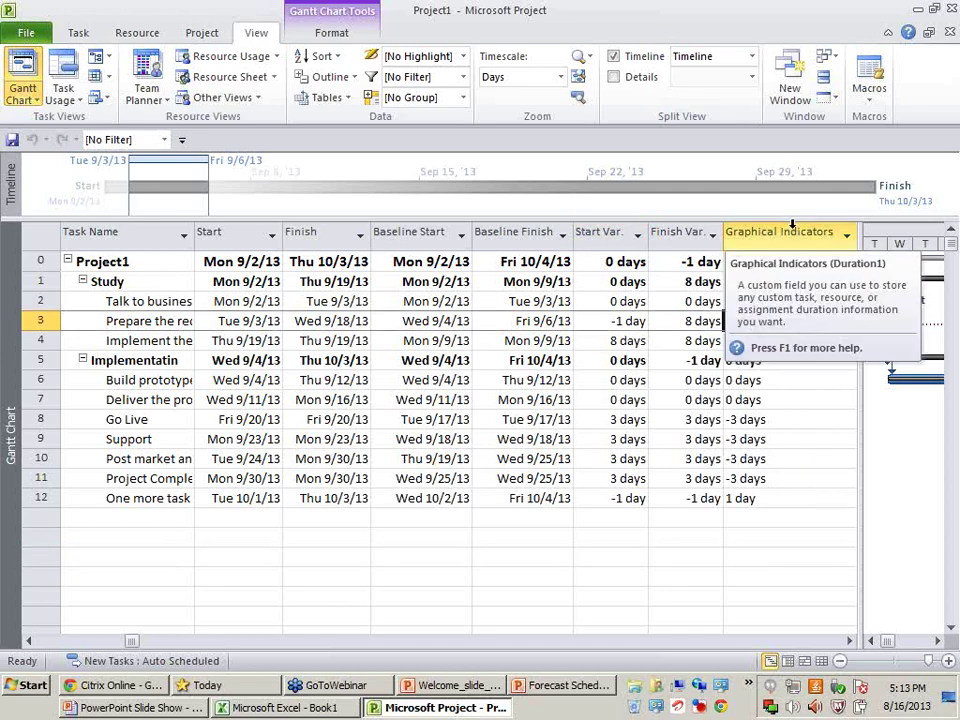
click(777, 386)
click(775, 421)
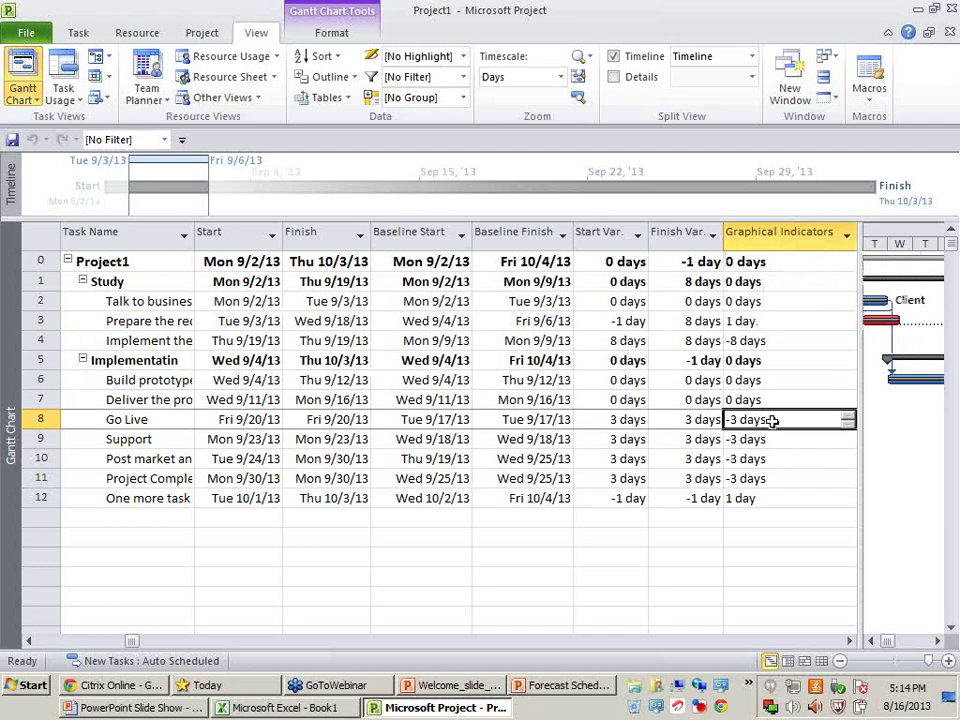
Step: Open the indicator criteria of the Graphical Indicators custom field and add a nonsummary-row test for values that equal 0
right_click(798, 240)
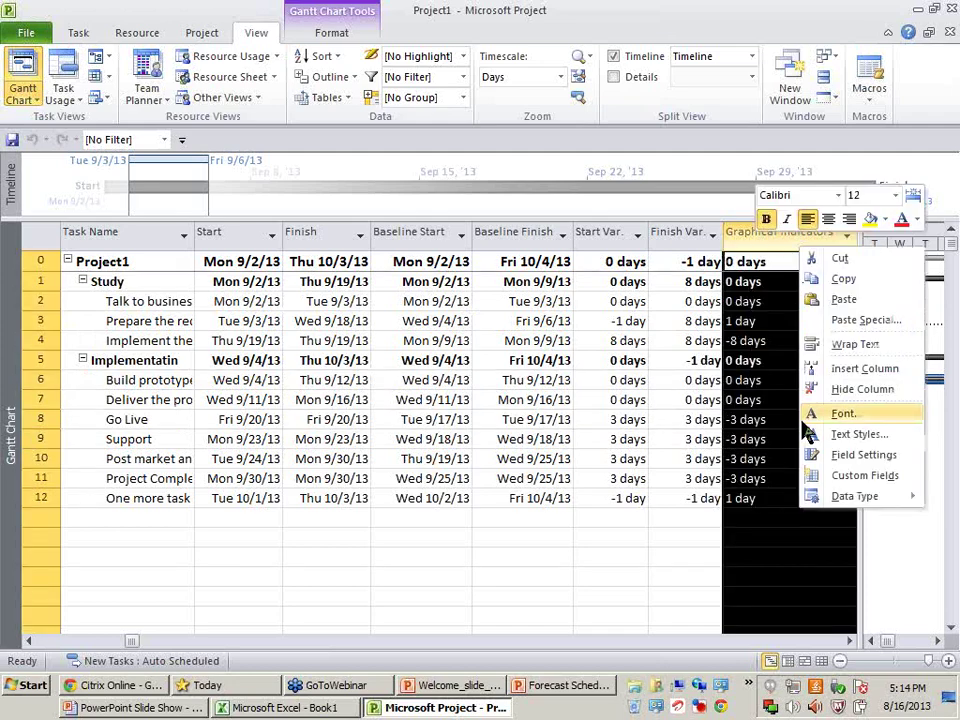
click(821, 476)
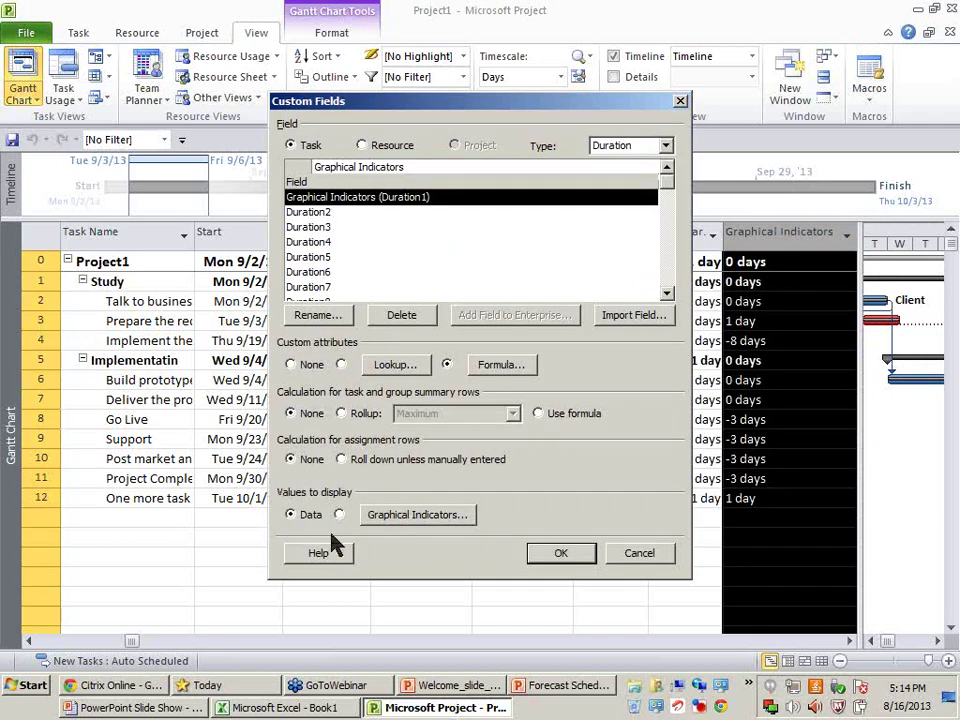
click(425, 516)
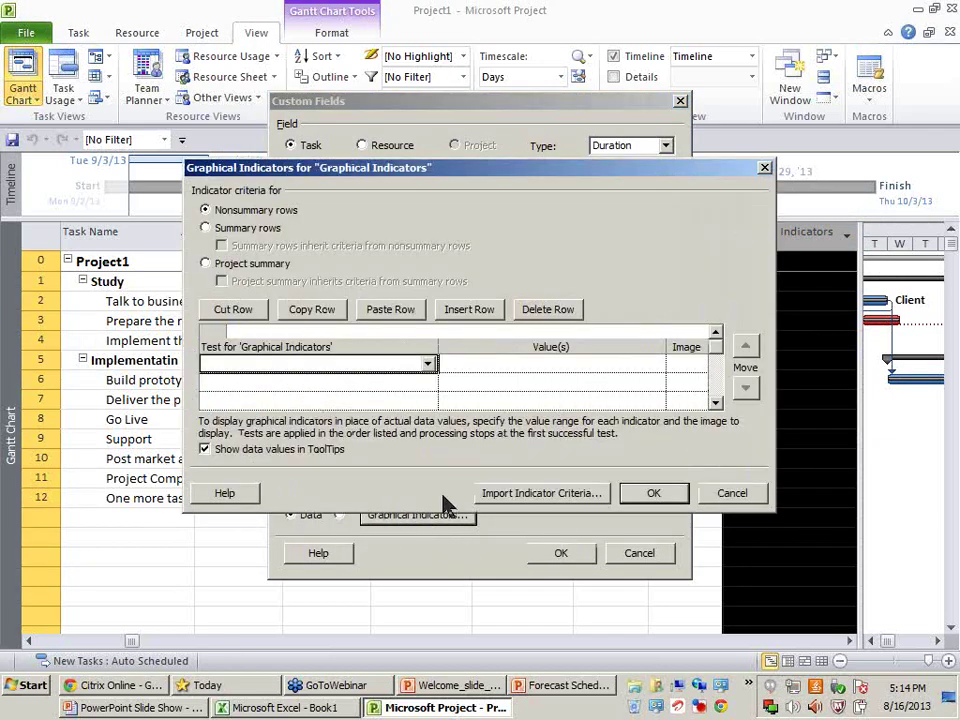
click(428, 364)
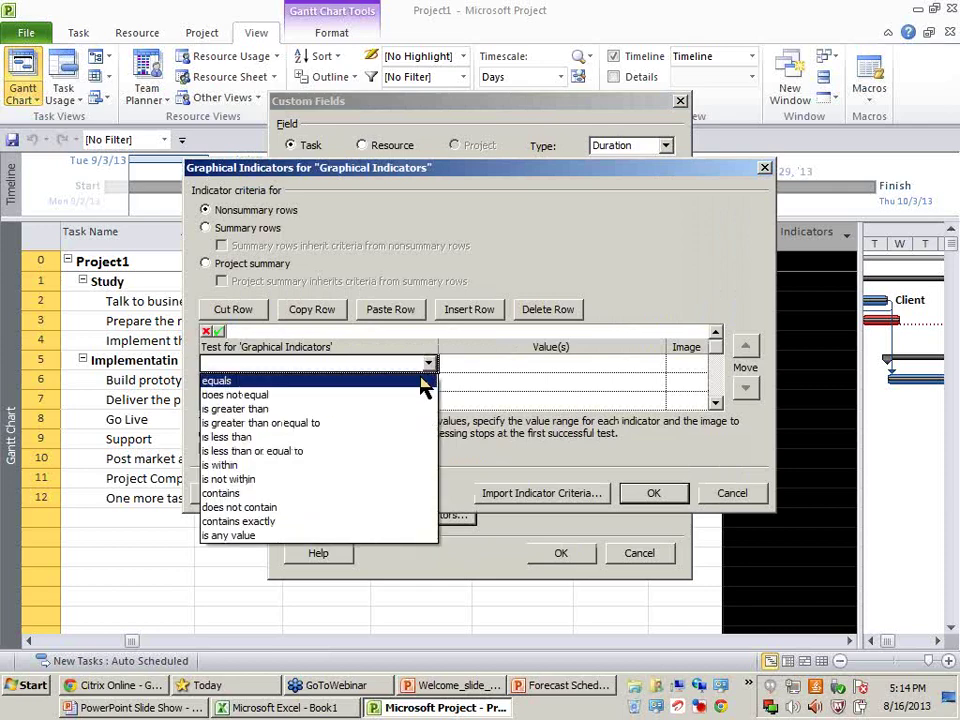
click(423, 382)
click(471, 368)
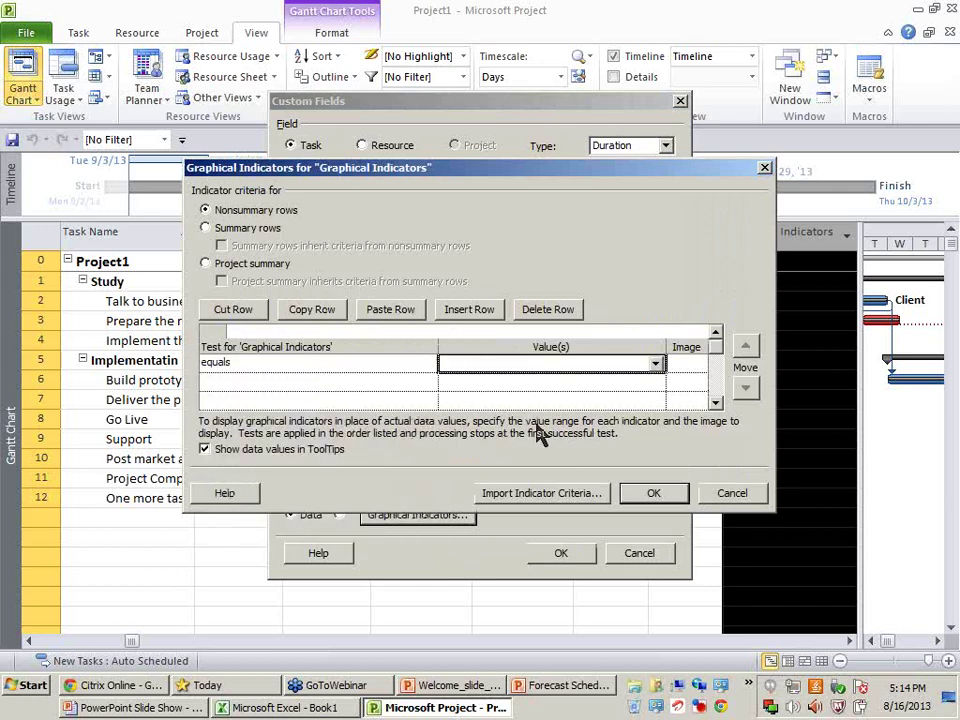
text(0)
Step: Add a second indicator test for values where the field is greater than 0
click(424, 363)
click(425, 381)
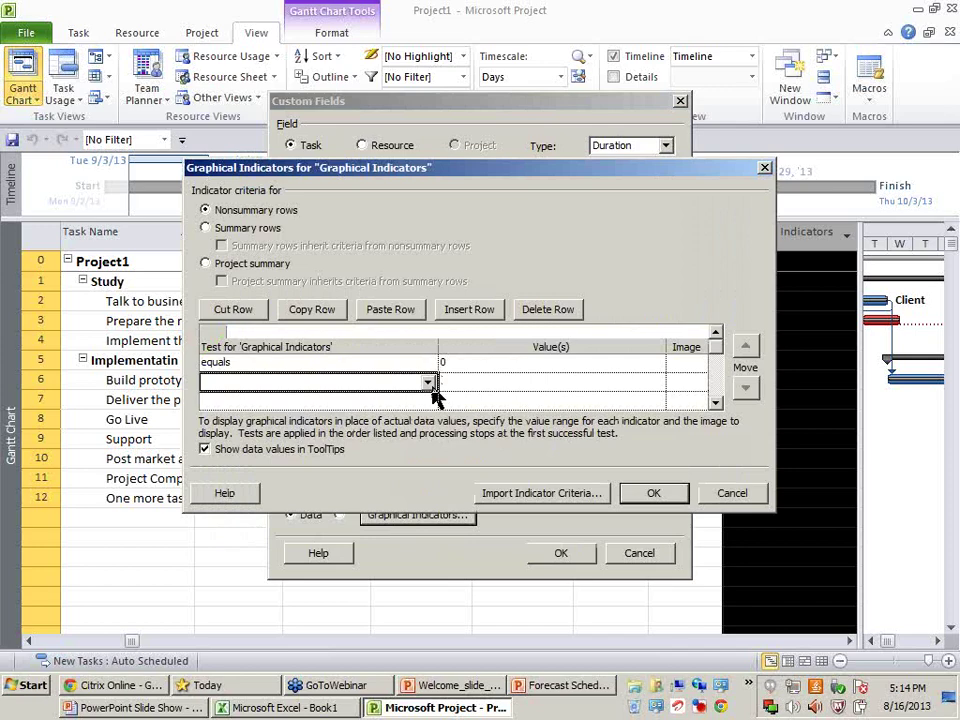
click(429, 382)
click(388, 427)
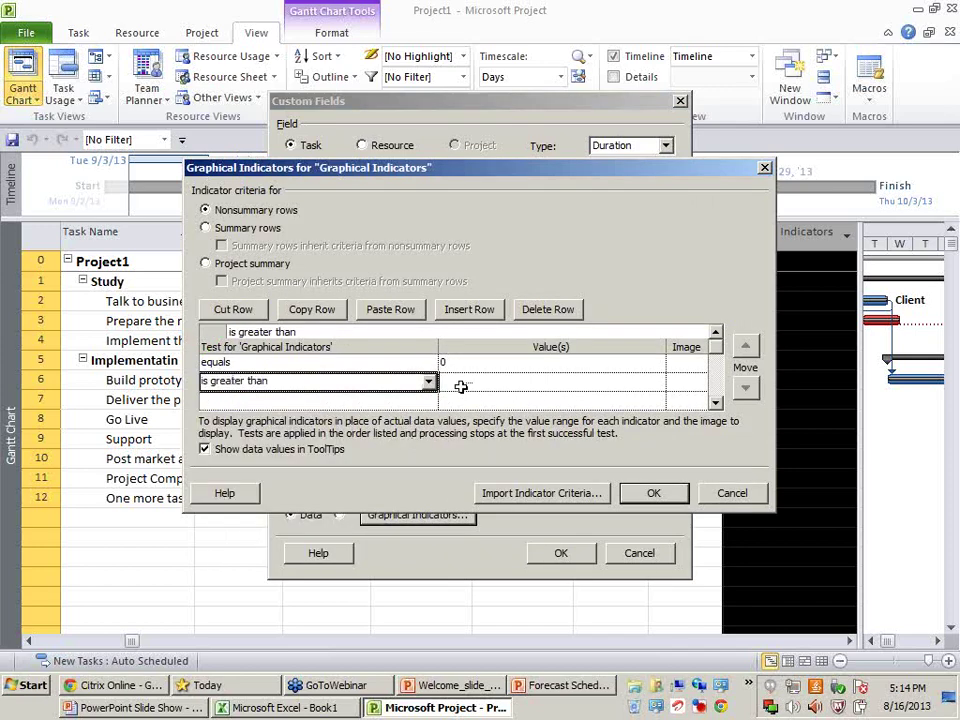
click(470, 384)
text(0)
Step: Add a third indicator test for values where the field is less than 0
click(422, 400)
click(430, 402)
click(430, 403)
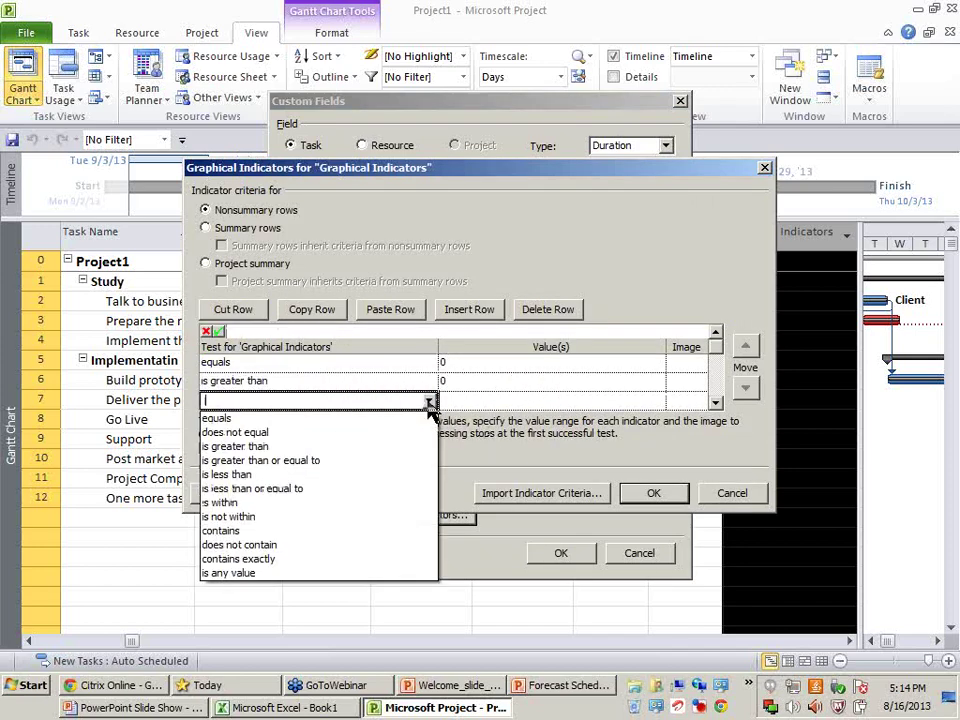
click(396, 478)
click(468, 402)
text(0)
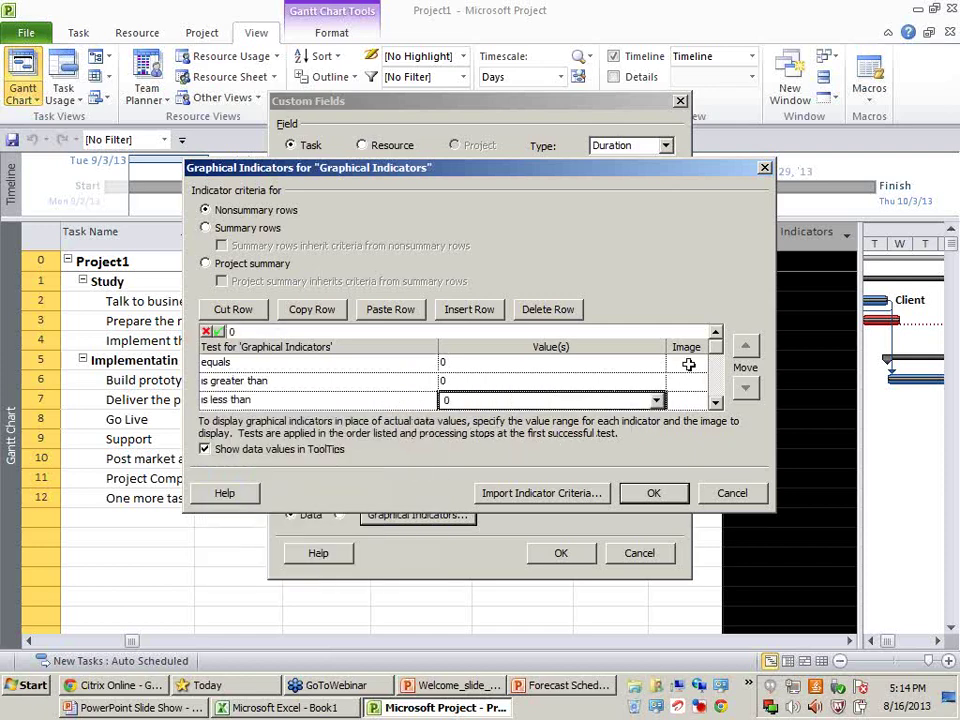
Step: Assign a yellow square image to the equals test and a red square to the is greater than test
click(686, 364)
click(700, 366)
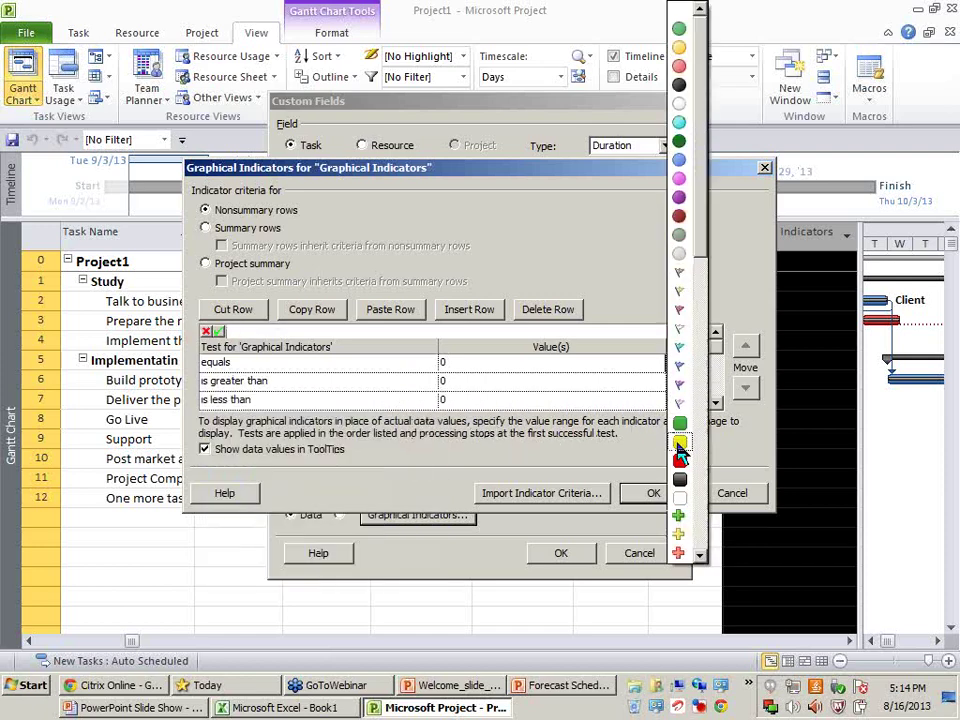
click(678, 445)
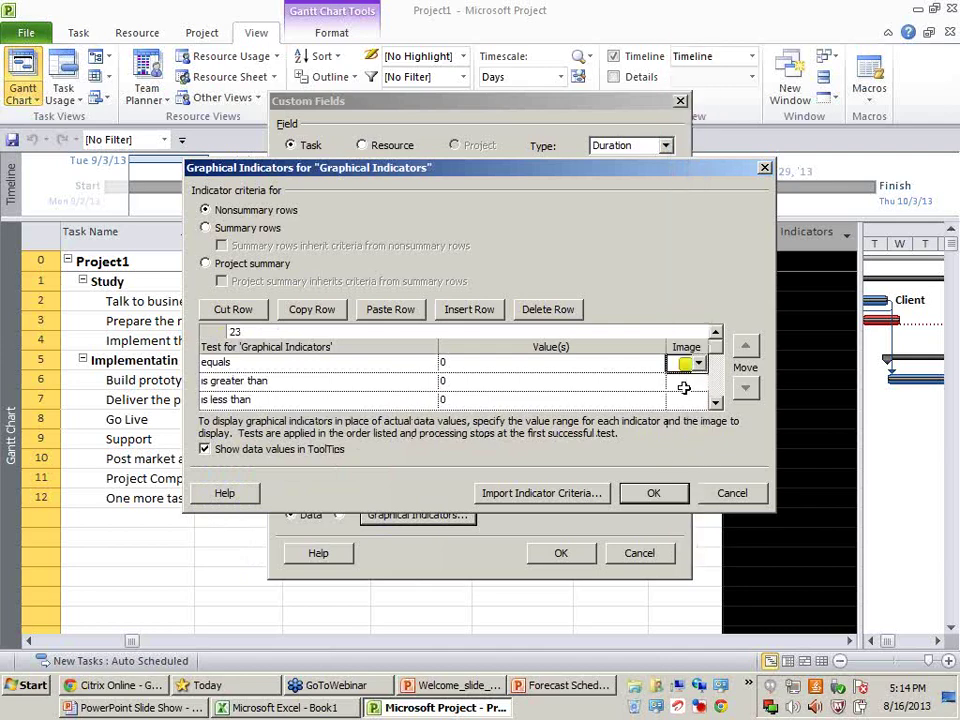
click(684, 388)
click(699, 386)
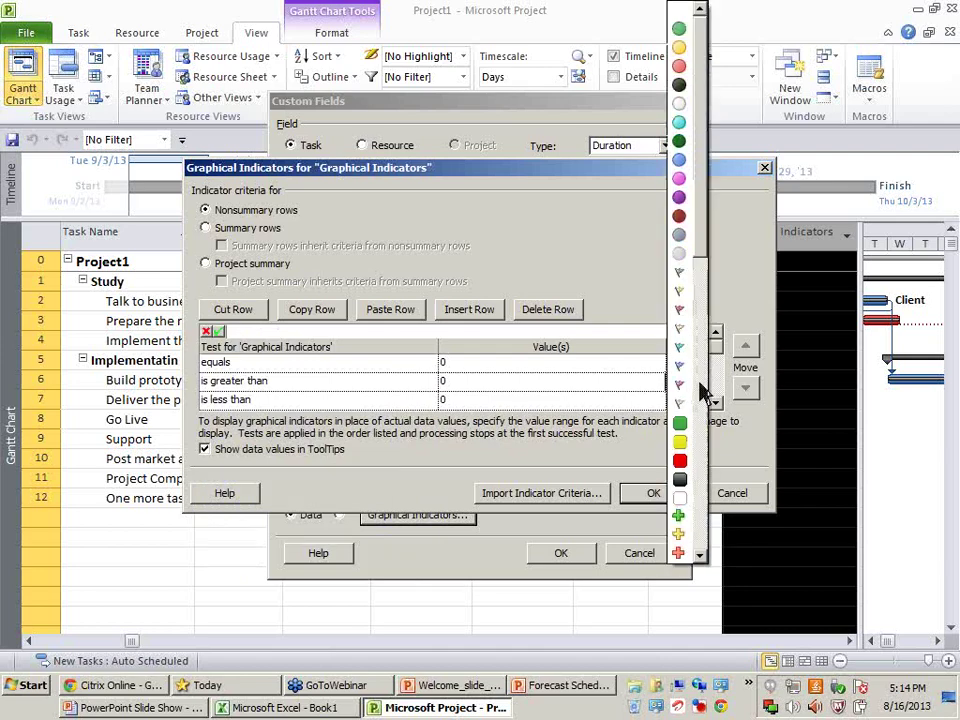
click(680, 462)
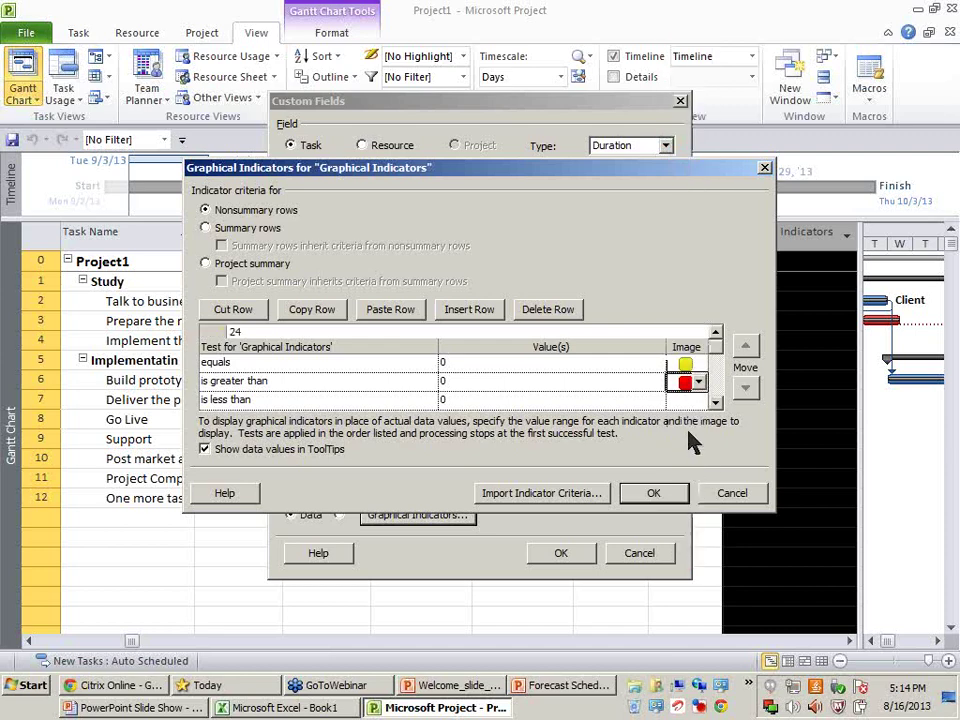
Step: Assign a green square image to the is less than test and apply the indicator criteria and custom field settings
click(386, 397)
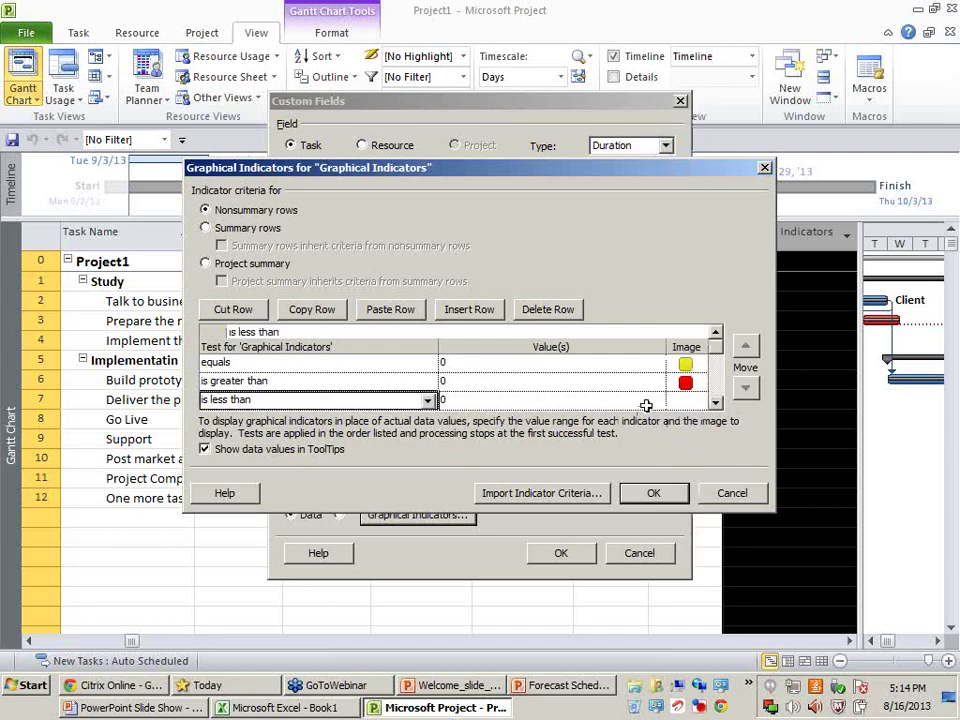
click(684, 400)
click(699, 400)
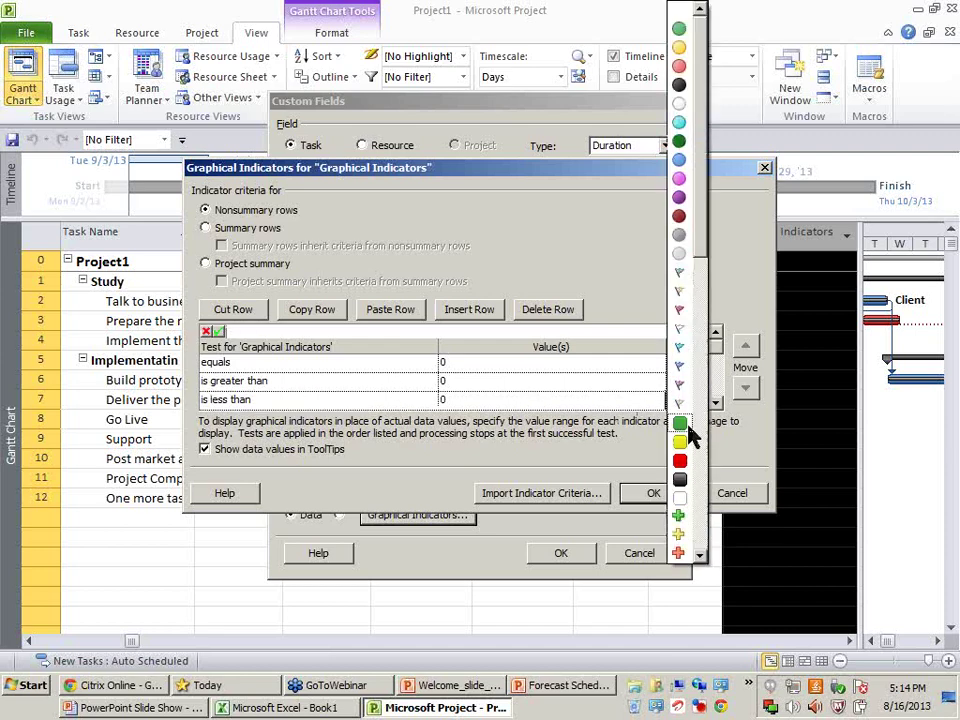
click(680, 422)
click(655, 497)
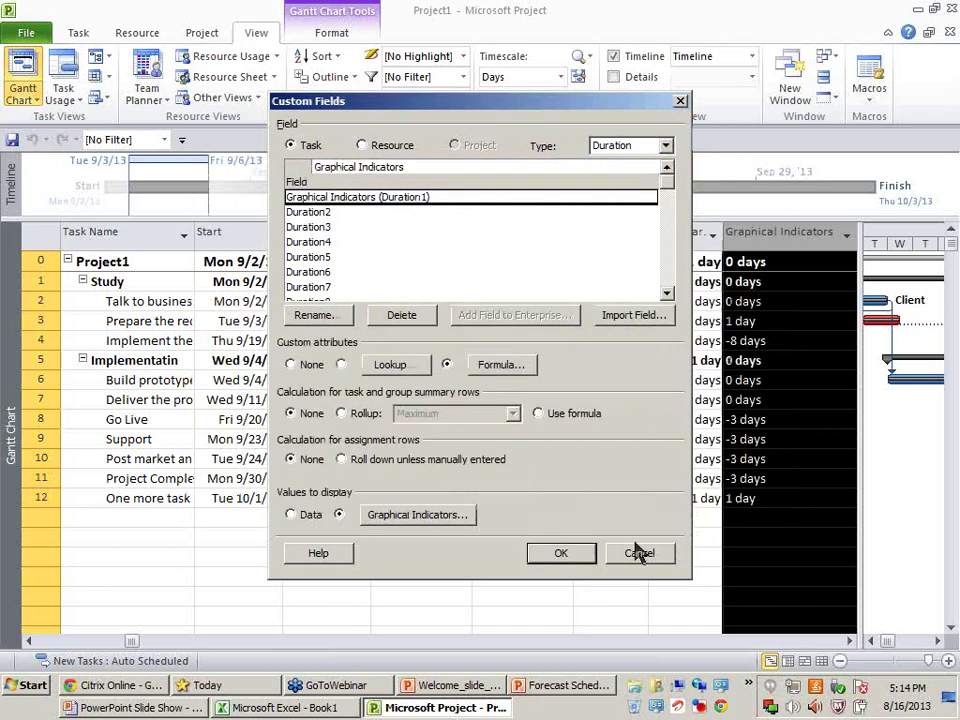
click(585, 553)
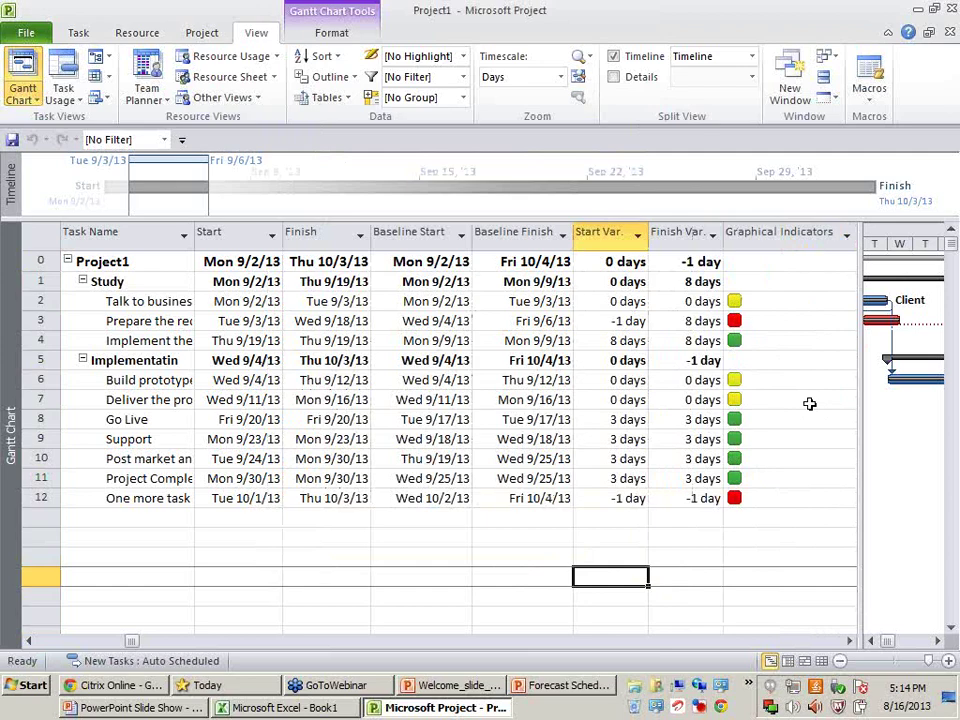
key(alt+Tab)
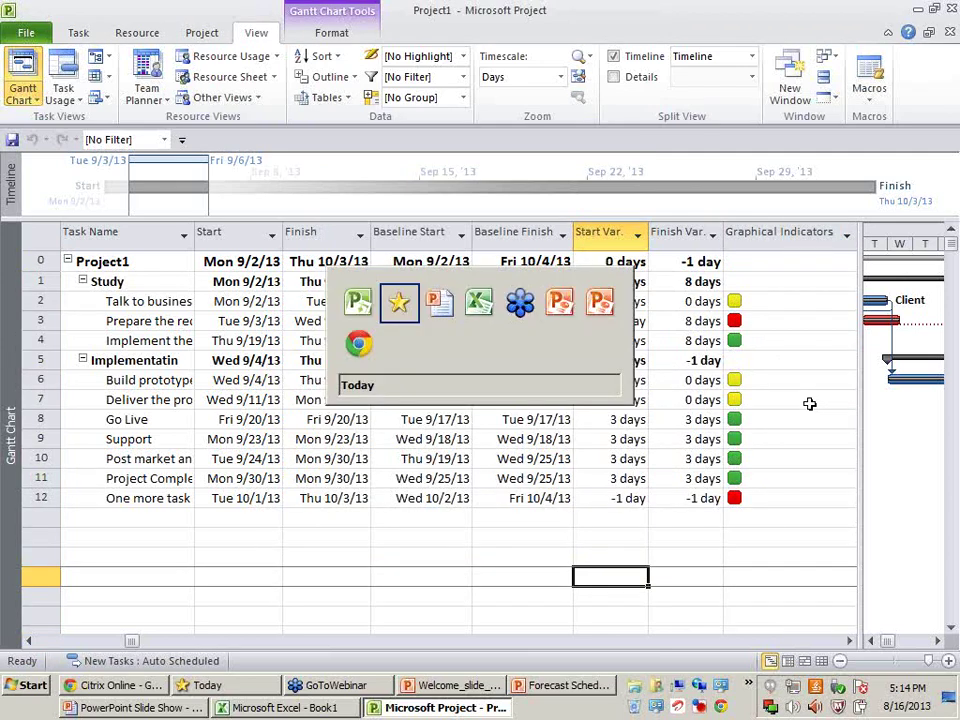
key(alt+Tab)
key(alt+Tab)
key(alt+Tab)
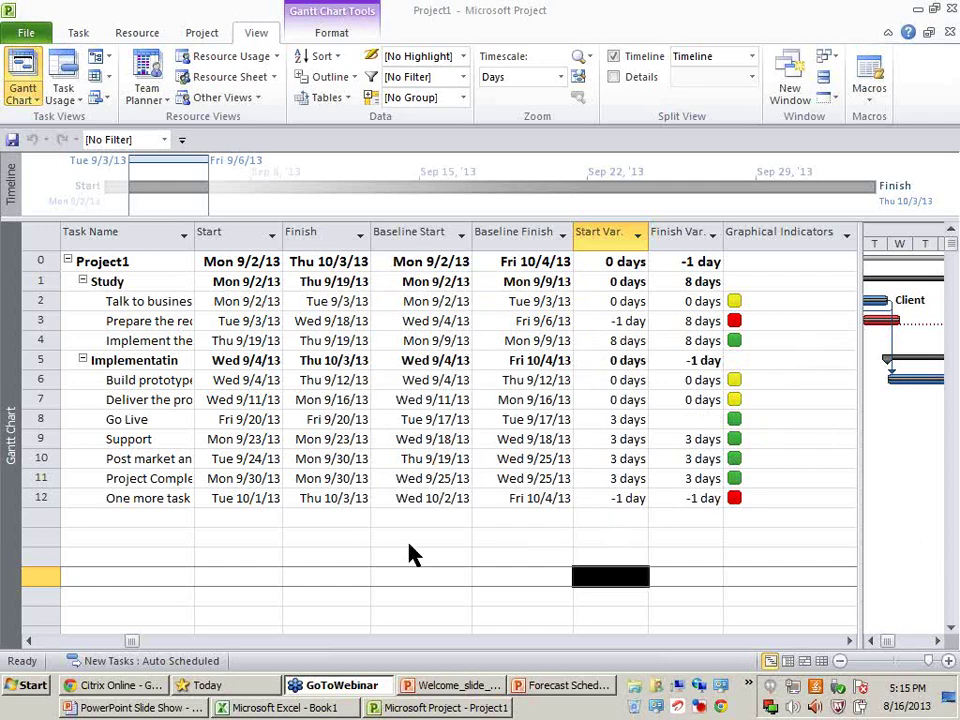
click(339, 555)
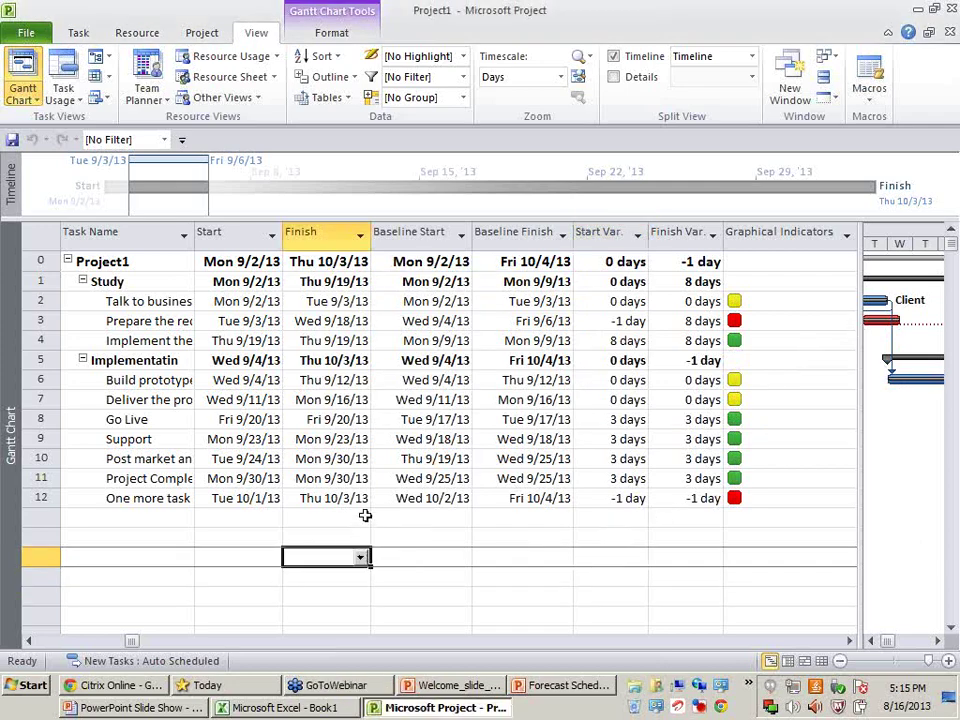
key(alt+Tab)
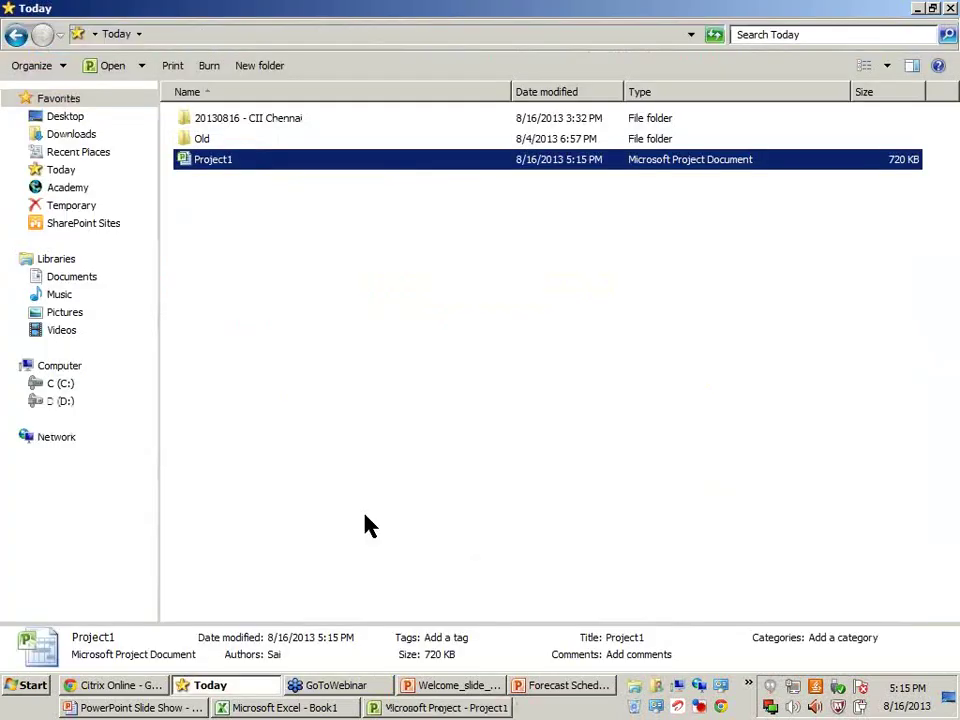
key(alt+Tab)
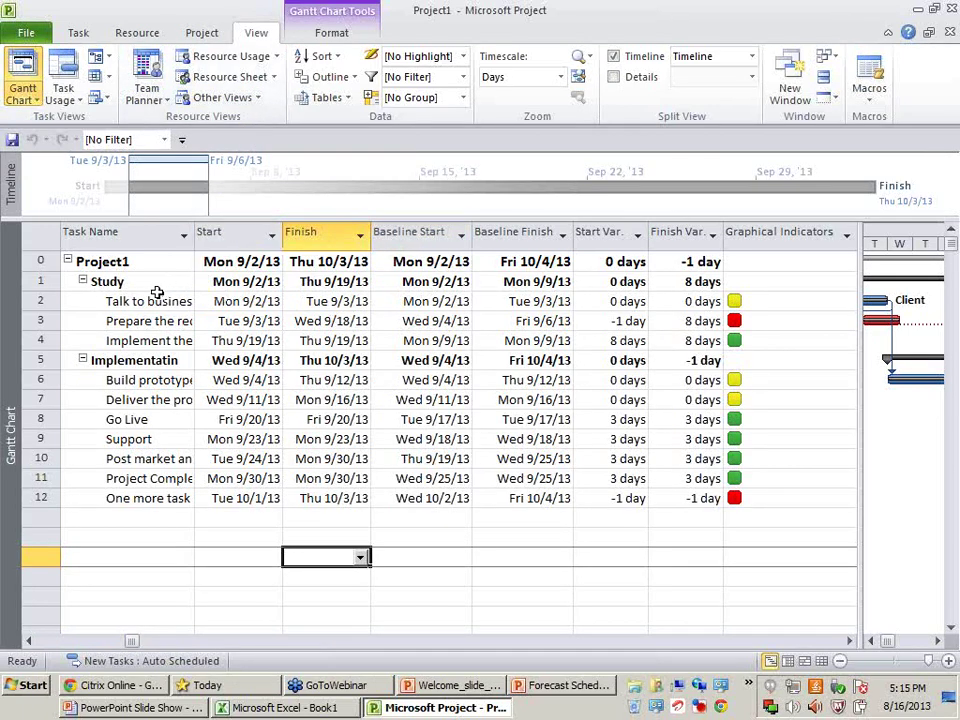
Step: Switch the Gantt Chart to the Cost table and widen the table area to show all of its cost columns
click(330, 97)
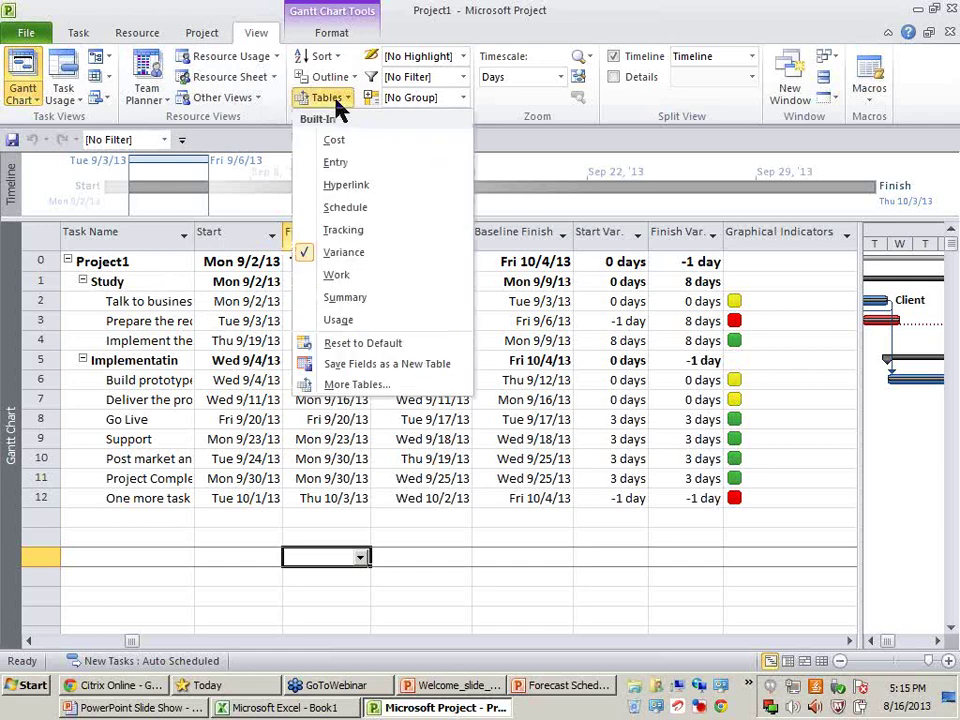
click(334, 140)
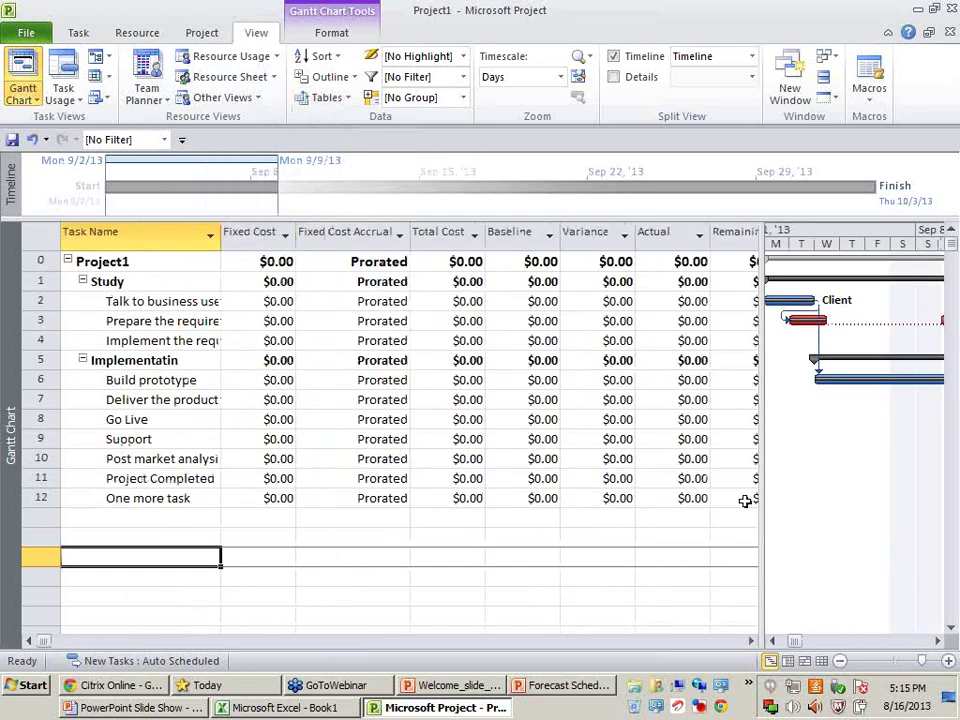
drag(763, 471, 888, 459)
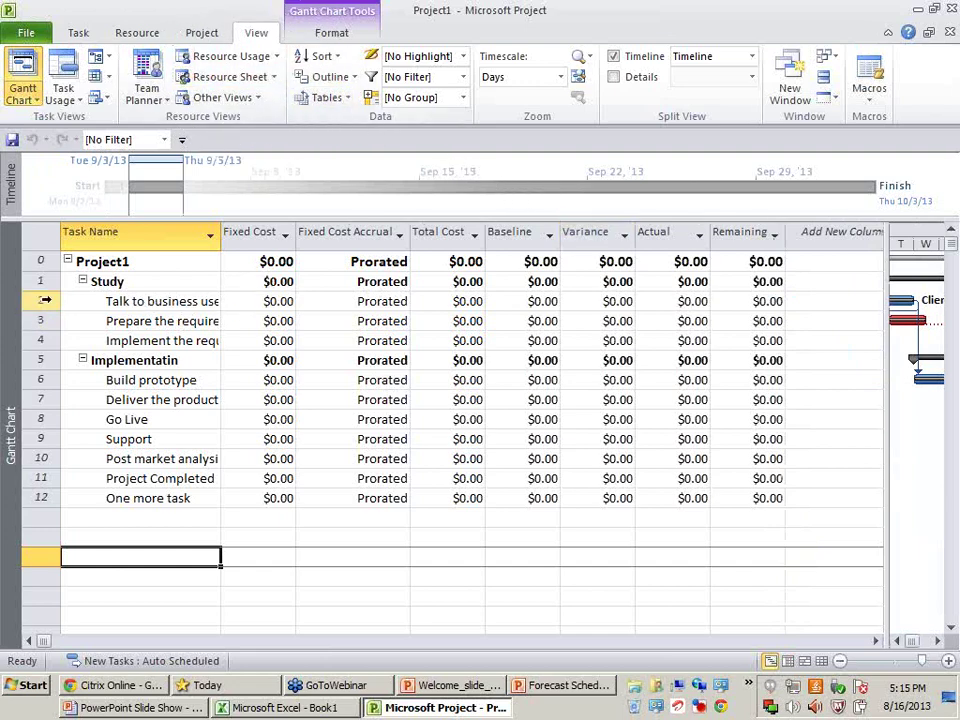
drag(45, 300, 45, 320)
click(200, 396)
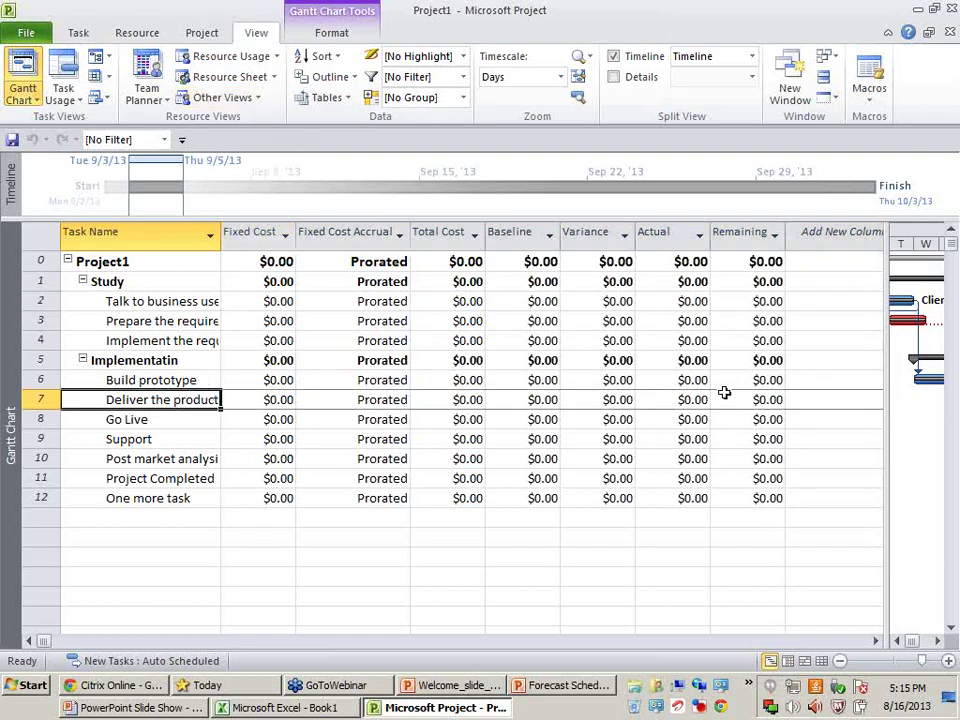
Step: Insert a Resource Names column before Fixed Cost and widen it slightly to review the task assignments
click(244, 232)
right_click(248, 235)
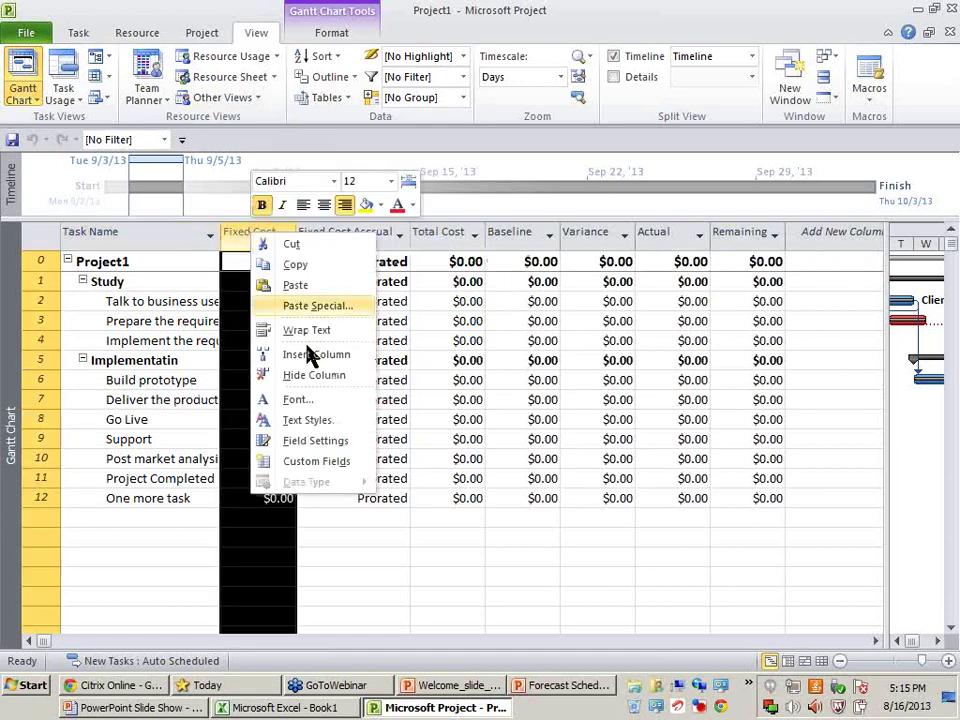
click(316, 356)
text(resmou)
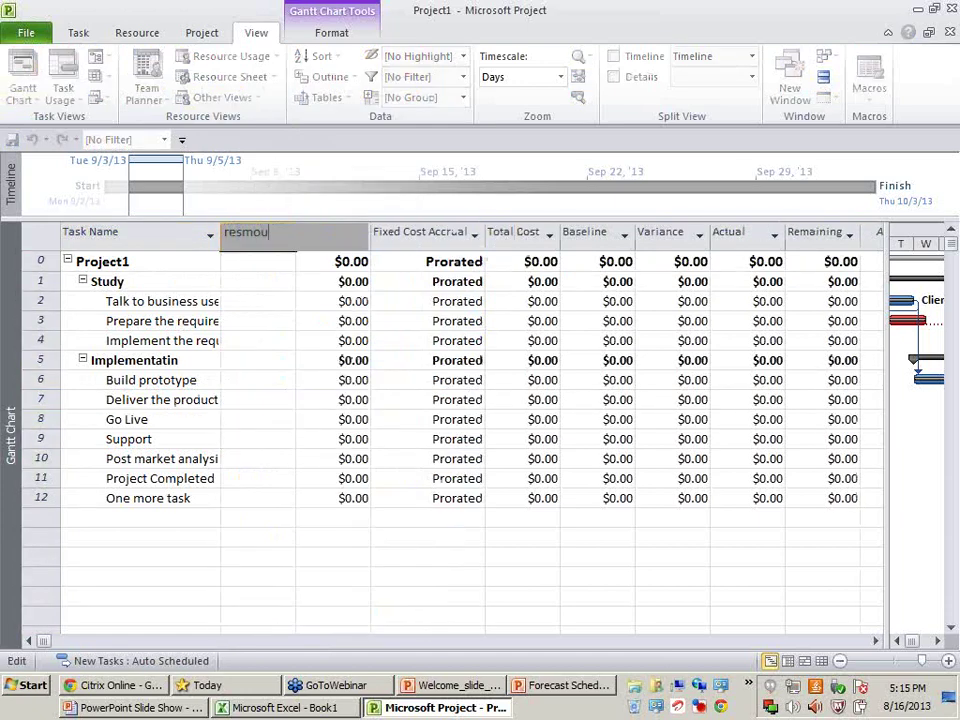
key(BackSpace)
text(our)
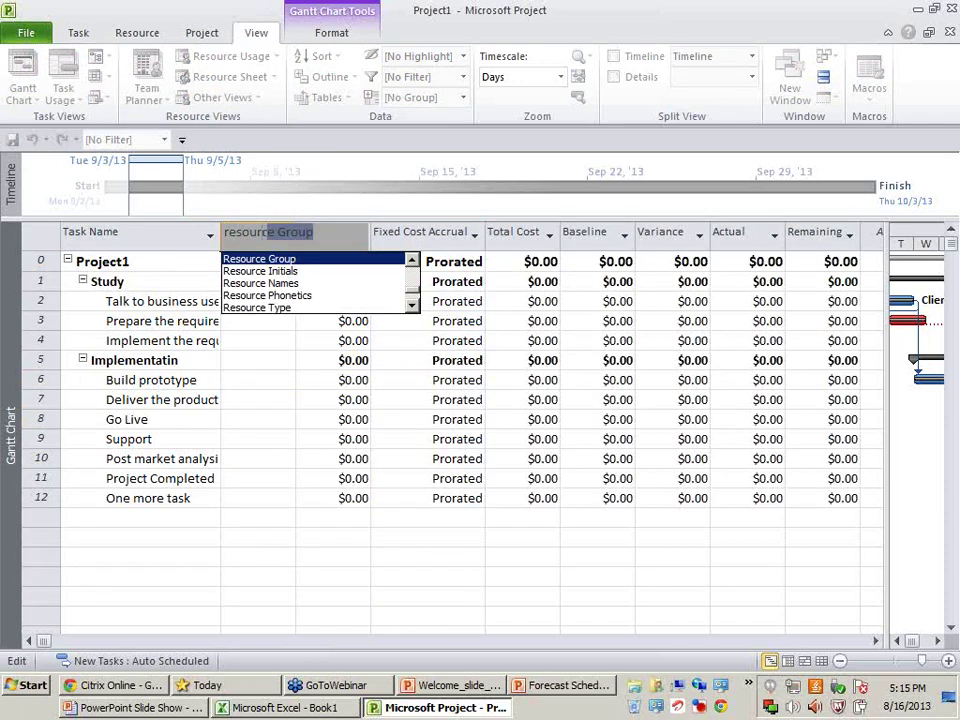
text(ce n)
key(Return)
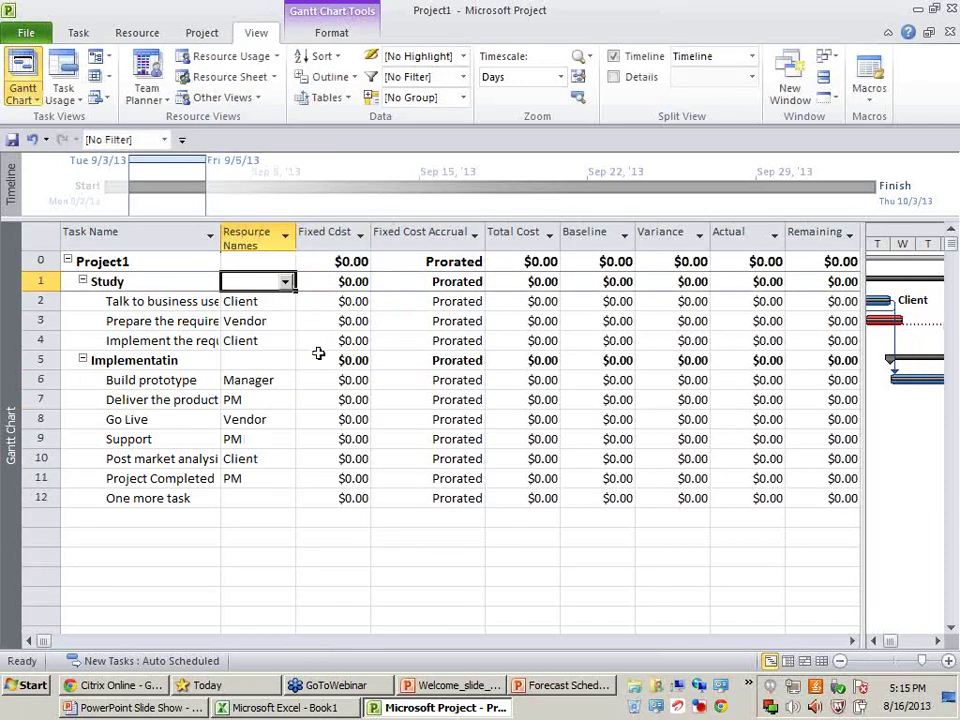
drag(298, 240, 316, 240)
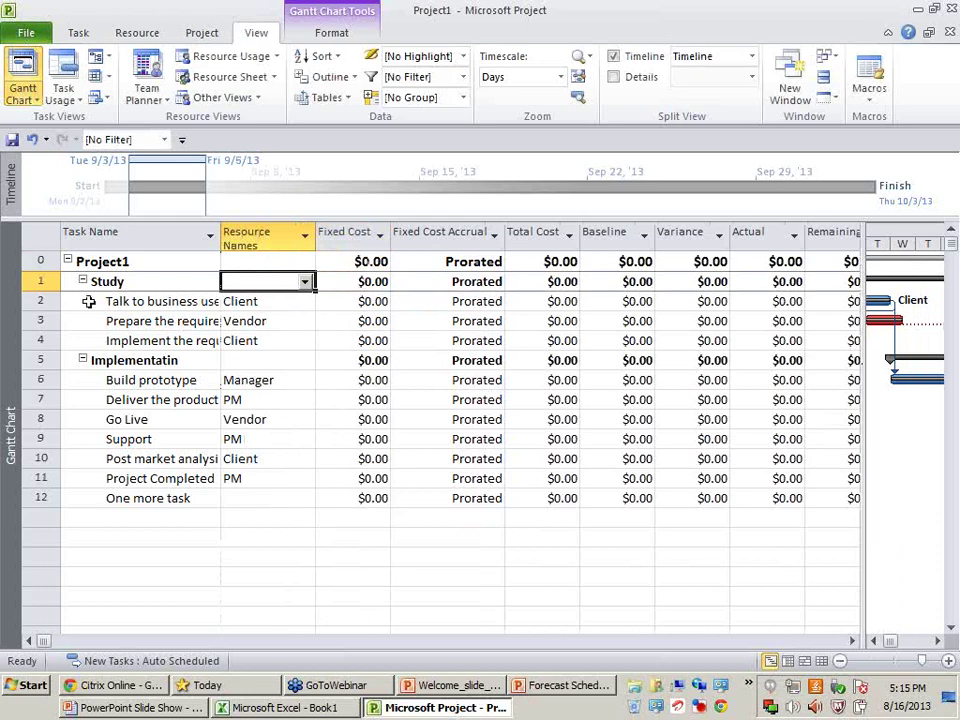
click(229, 301)
click(236, 319)
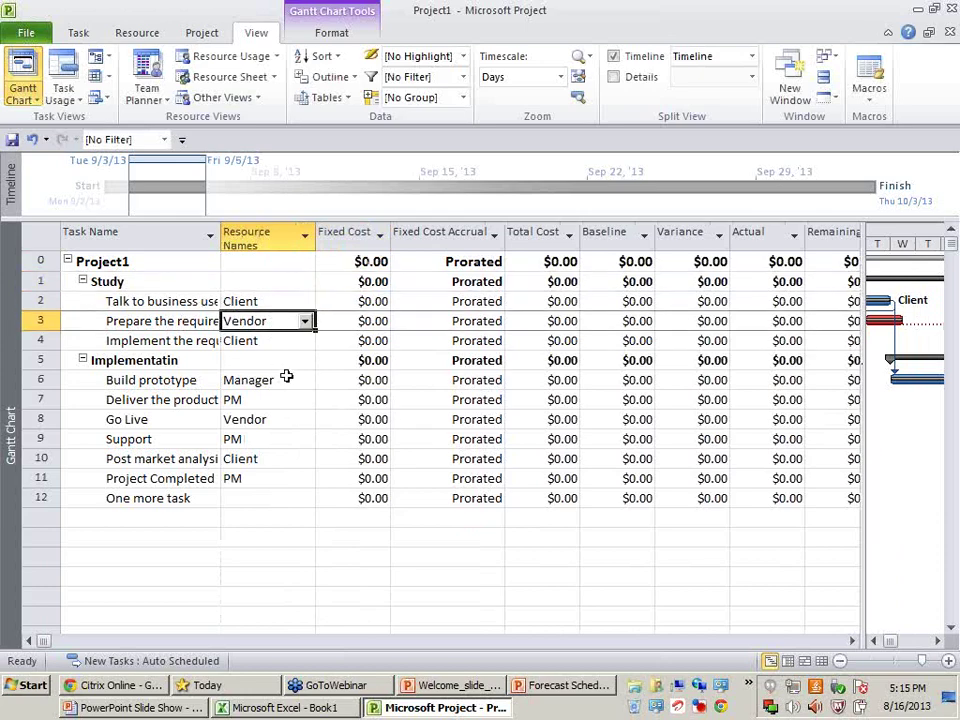
Step: In the Resource Sheet, set the standard rate to $1.00/hr for Client and $2.00/hr for Vendor
click(230, 77)
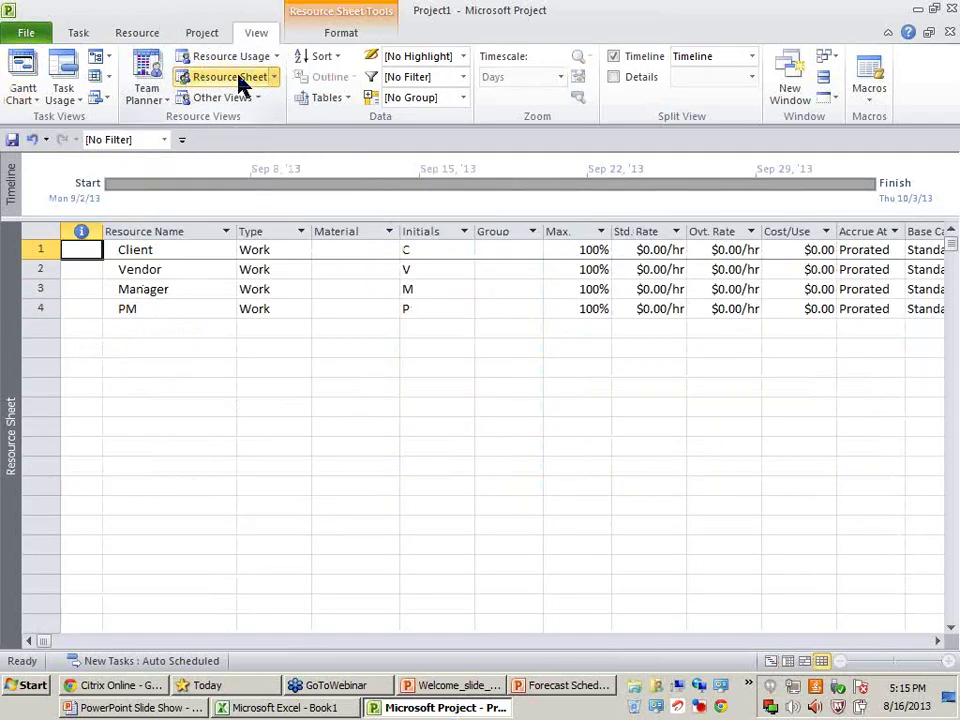
click(193, 250)
click(668, 250)
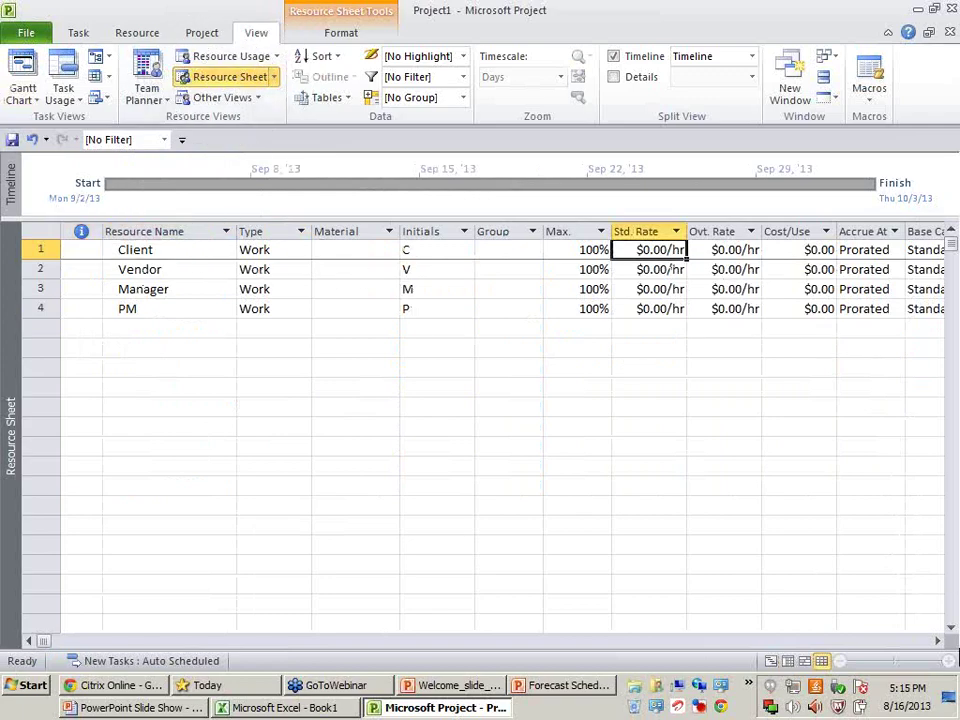
text(1)
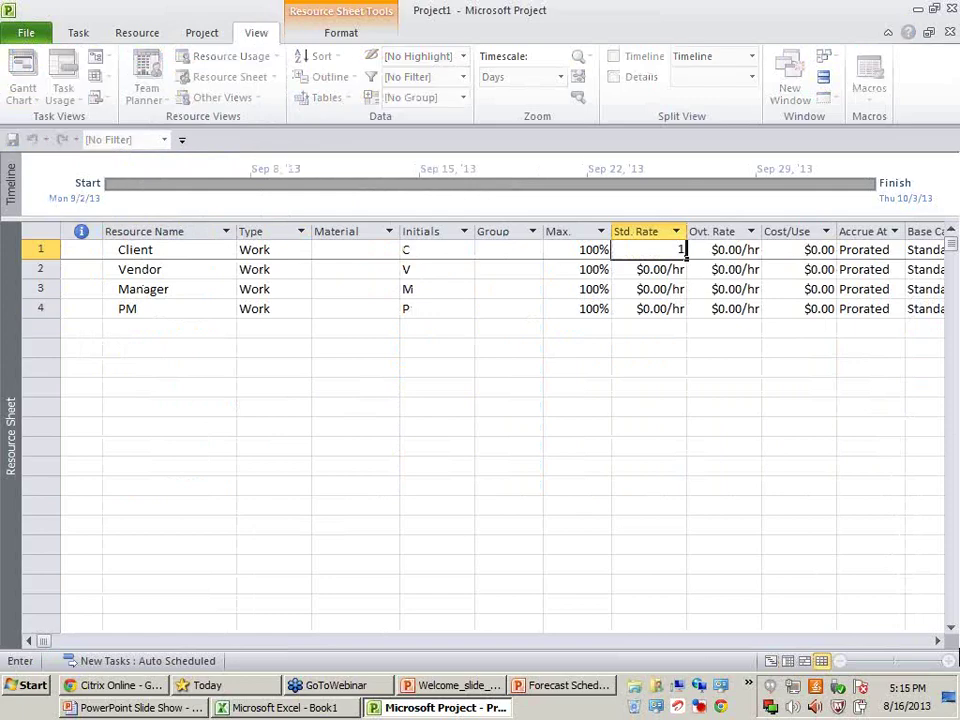
key(Return)
text(2)
key(Return)
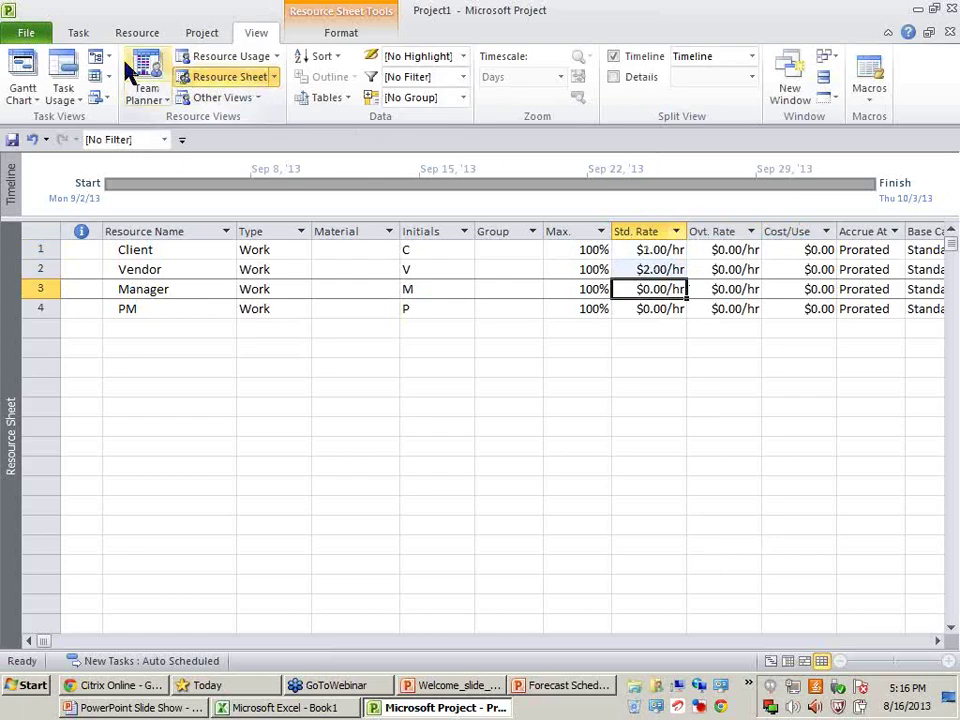
Step: Return to the Gantt Chart and insert a Work column before Fixed Cost
click(26, 72)
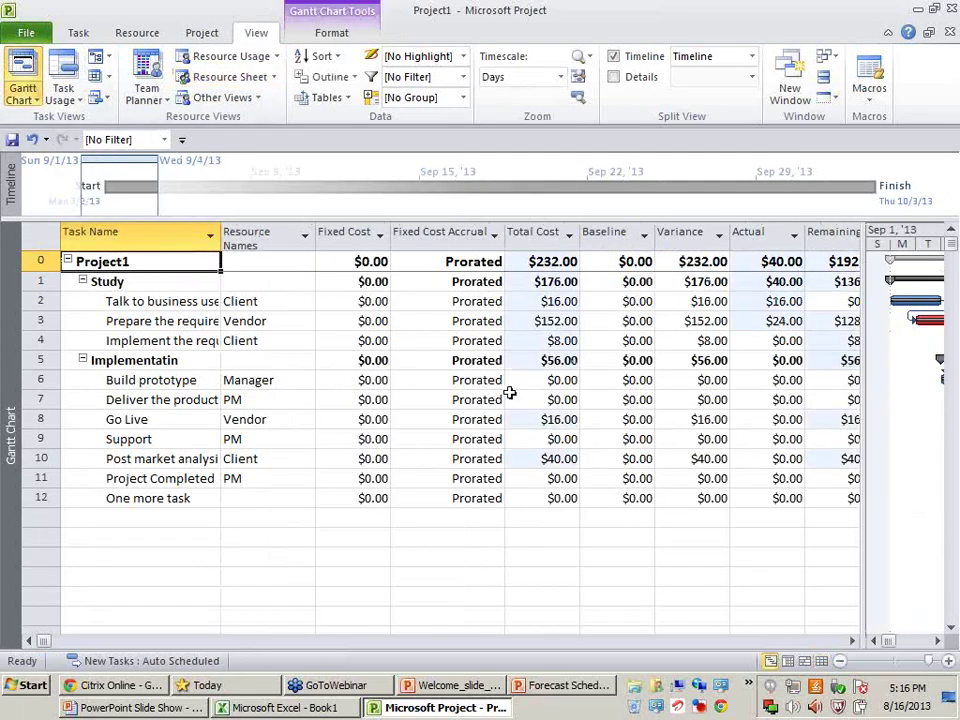
click(565, 301)
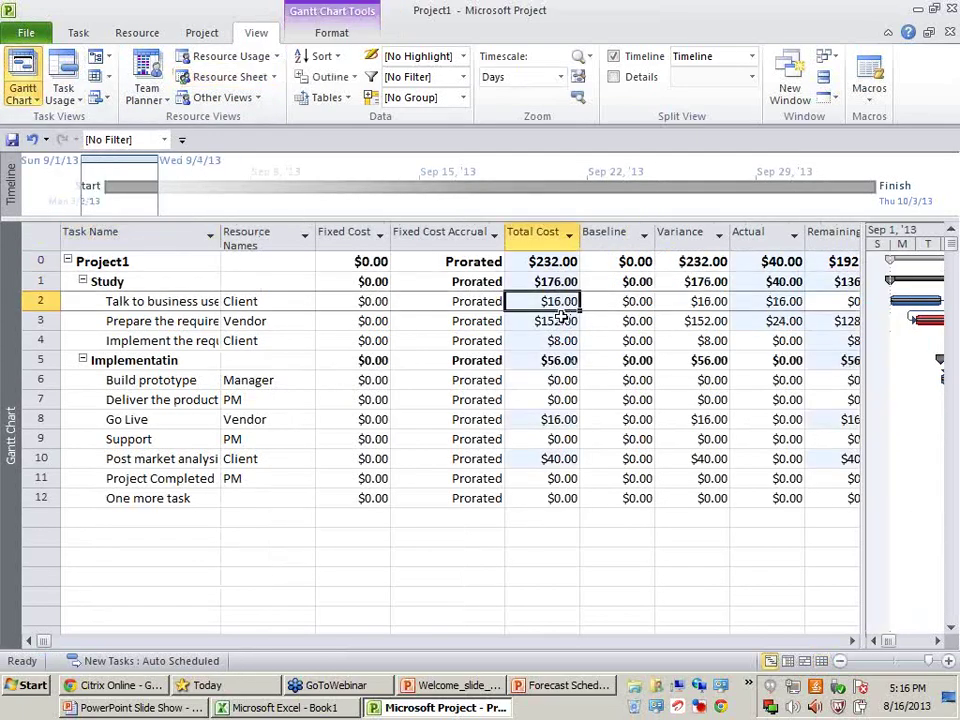
click(563, 318)
right_click(353, 230)
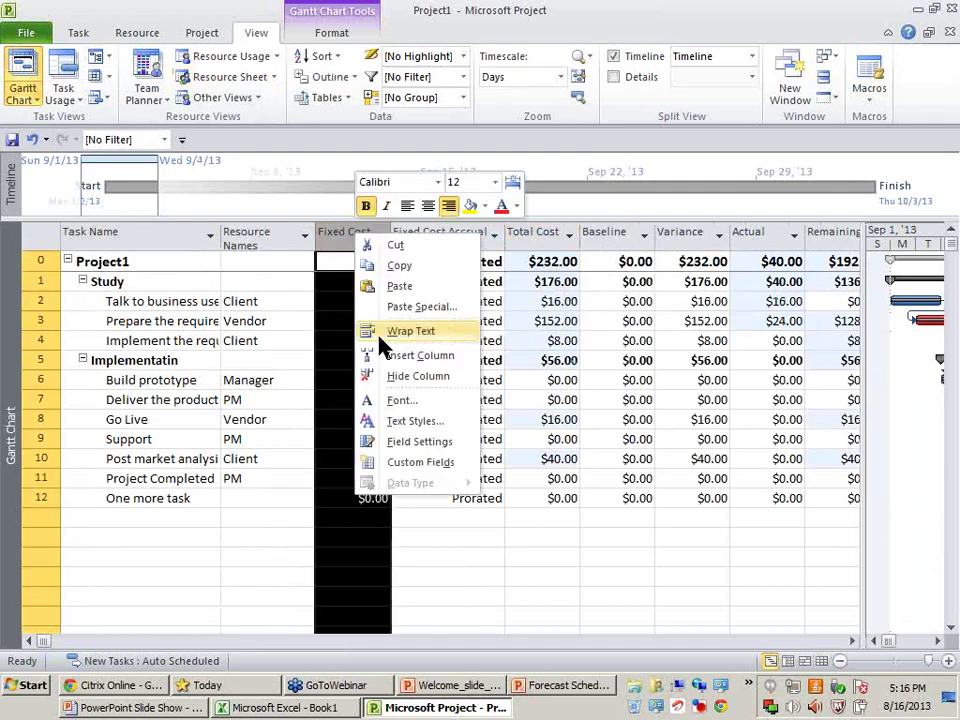
click(401, 356)
text(Work)
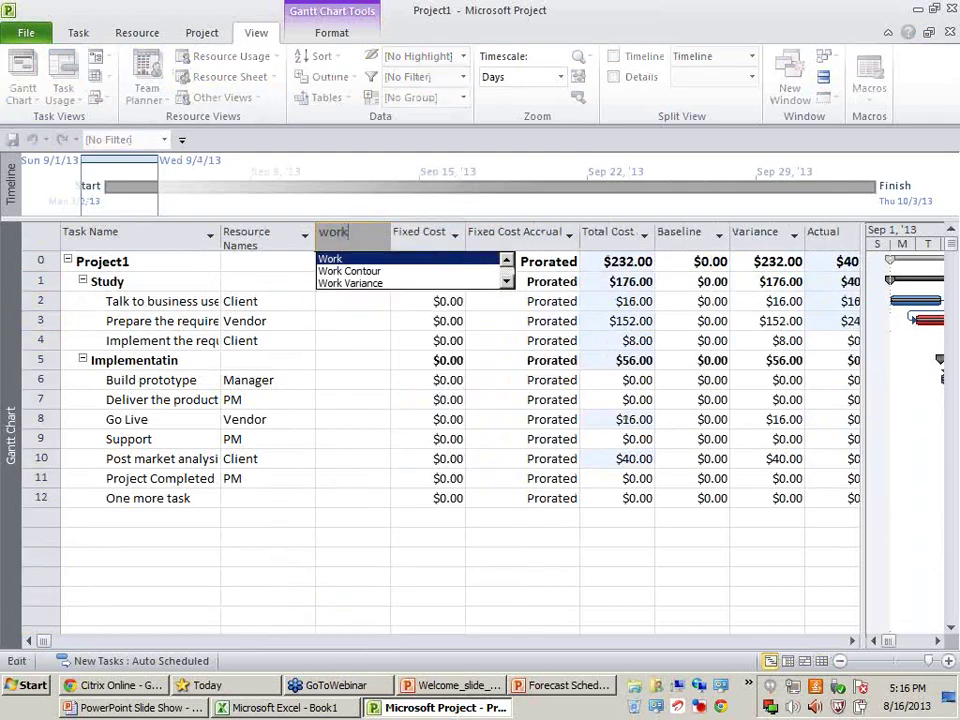
key(Return)
Step: Compare the assigned resource, work hours and total cost of tasks 2 and 3
click(327, 299)
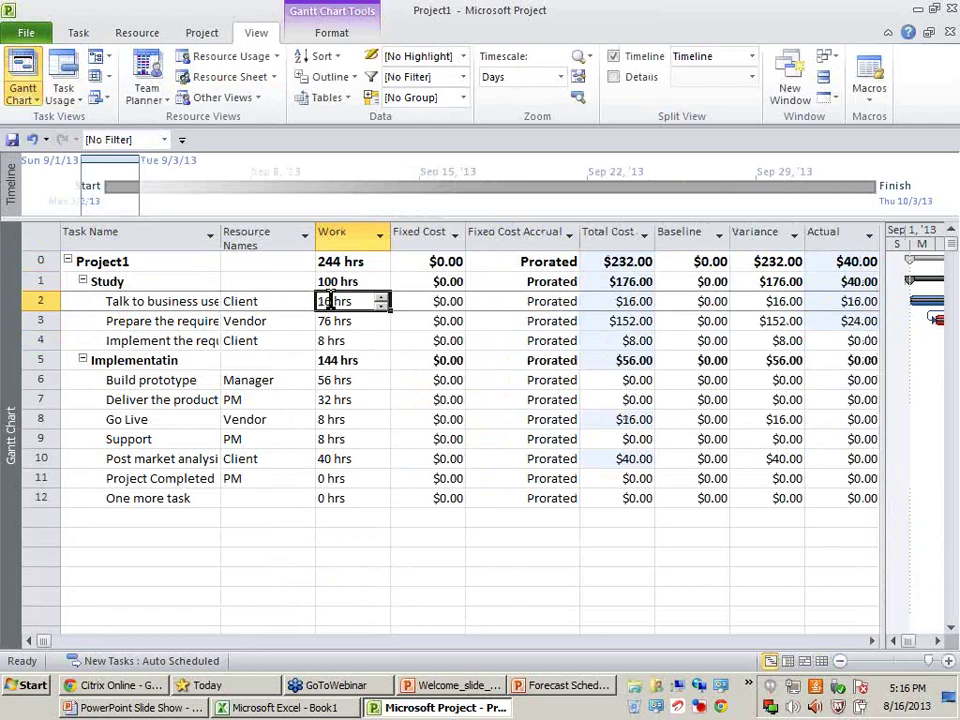
click(632, 302)
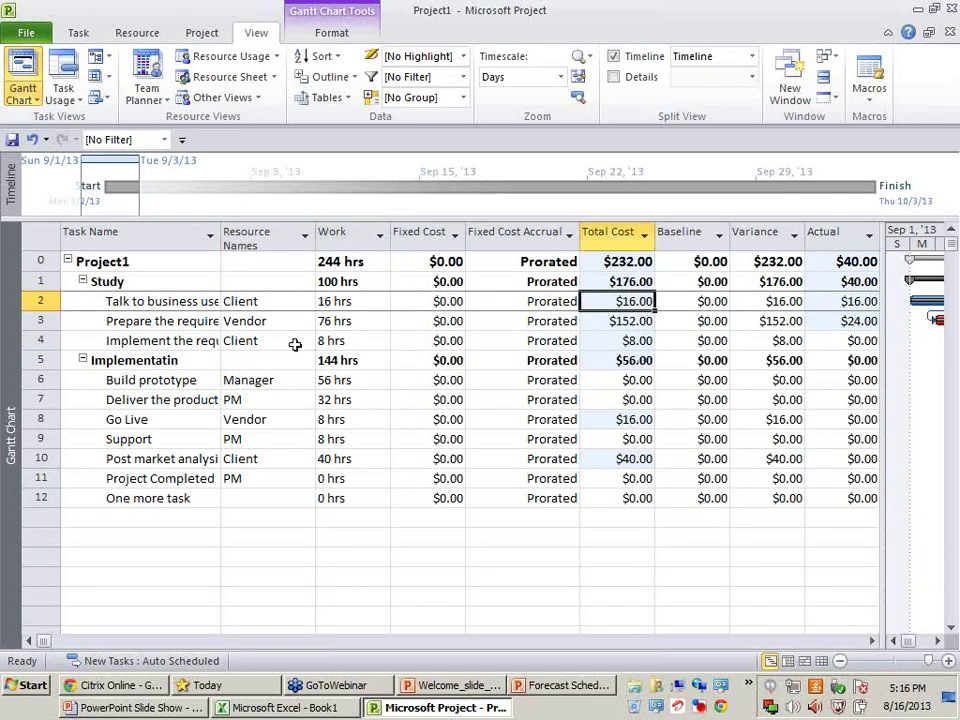
click(265, 321)
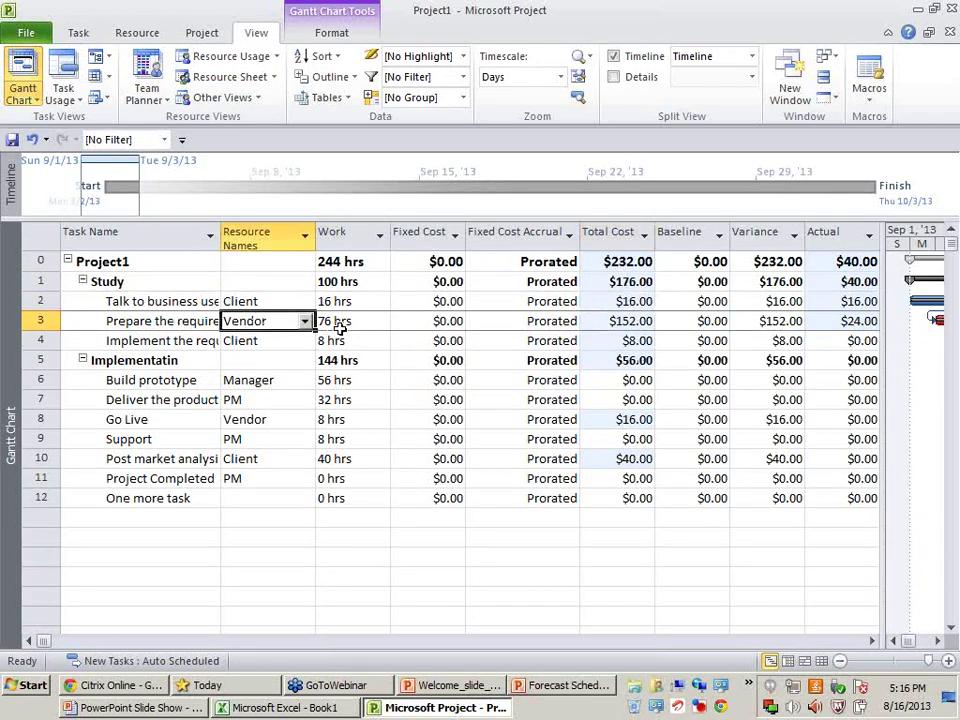
click(341, 321)
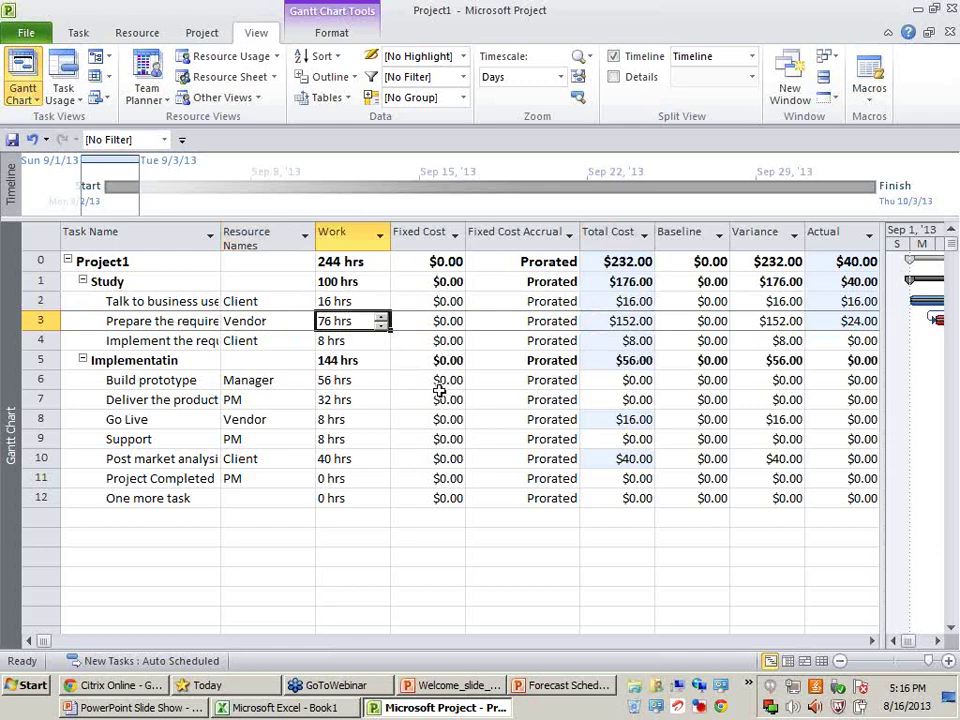
click(641, 325)
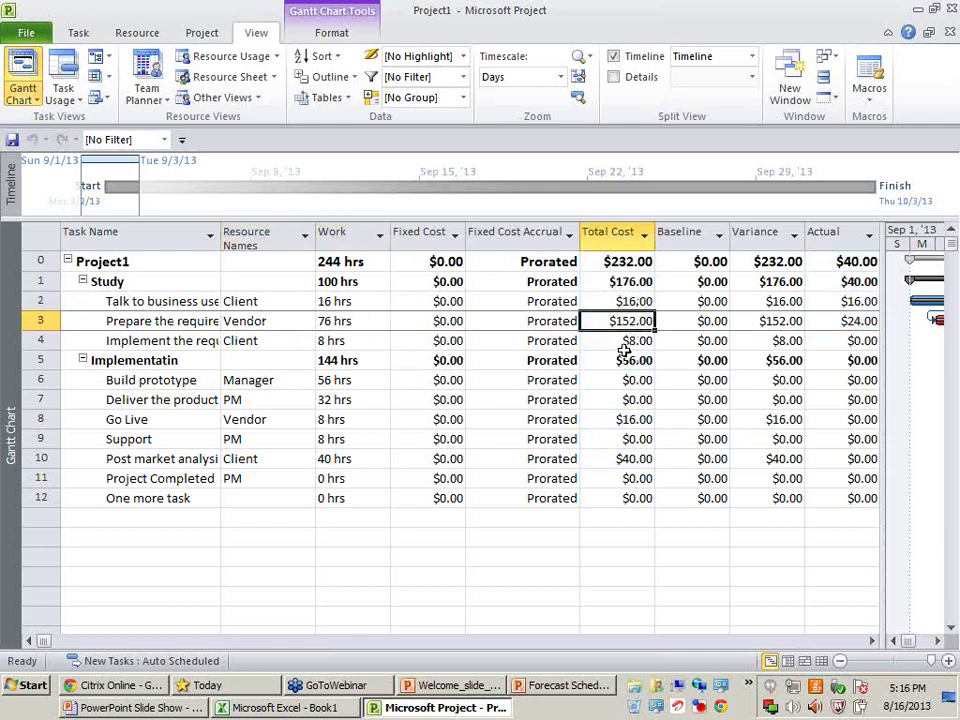
Step: Set the fixed cost of task 2, the talk to business users, to $50 and check its total cost
click(188, 302)
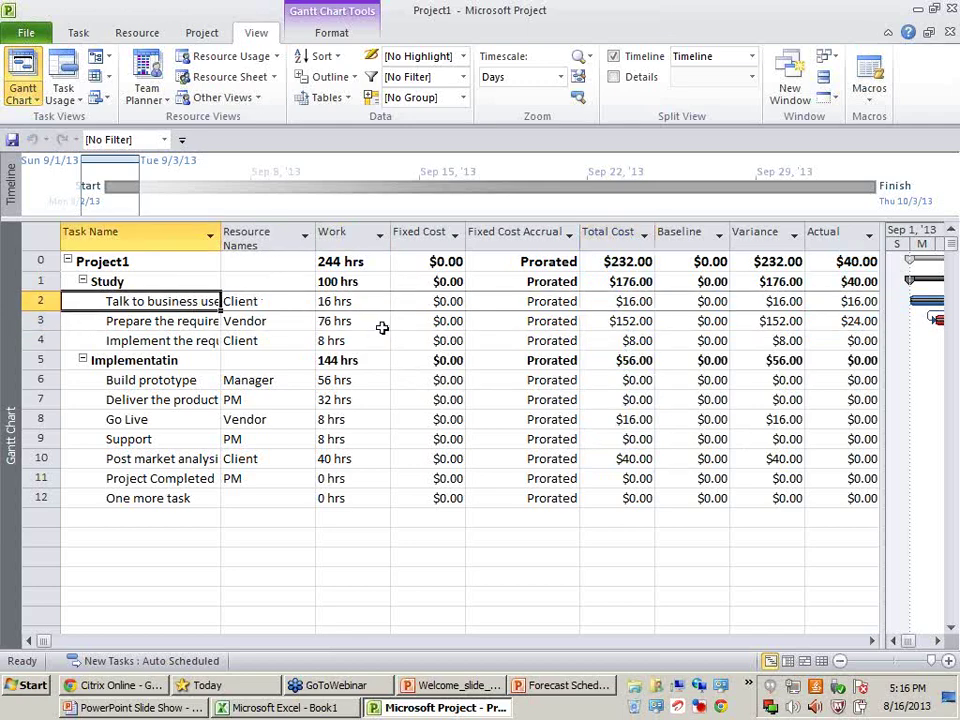
click(432, 302)
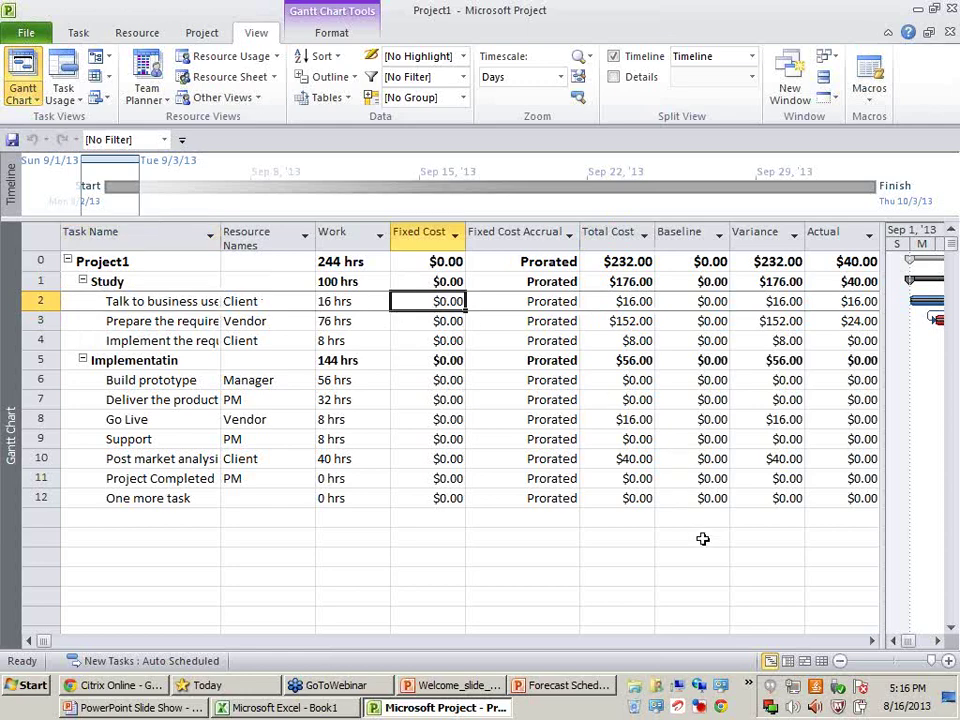
text(50)
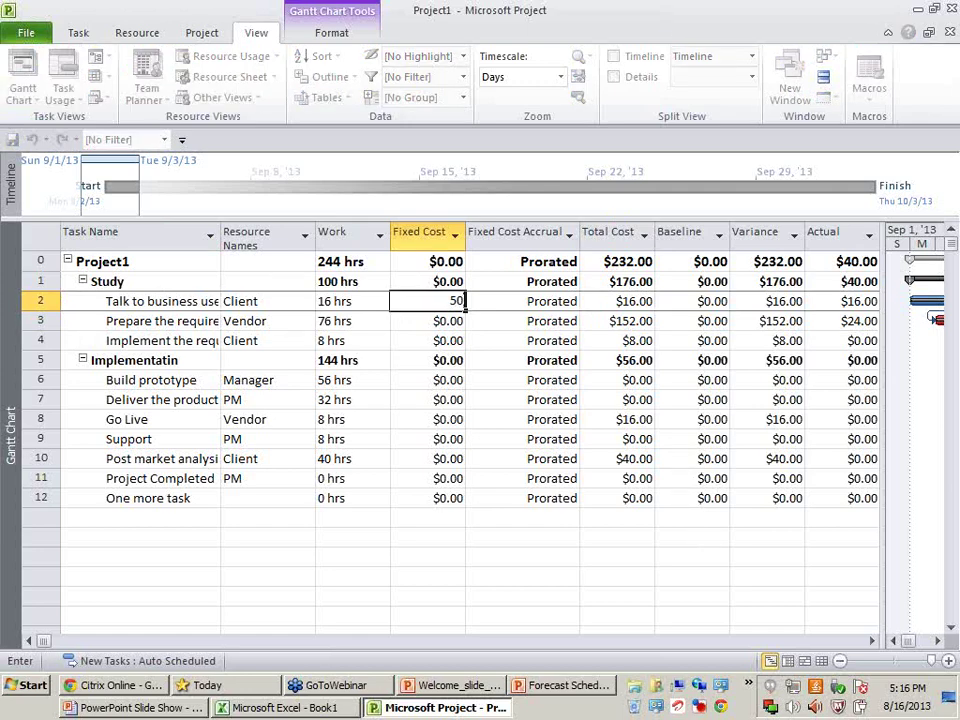
key(Return)
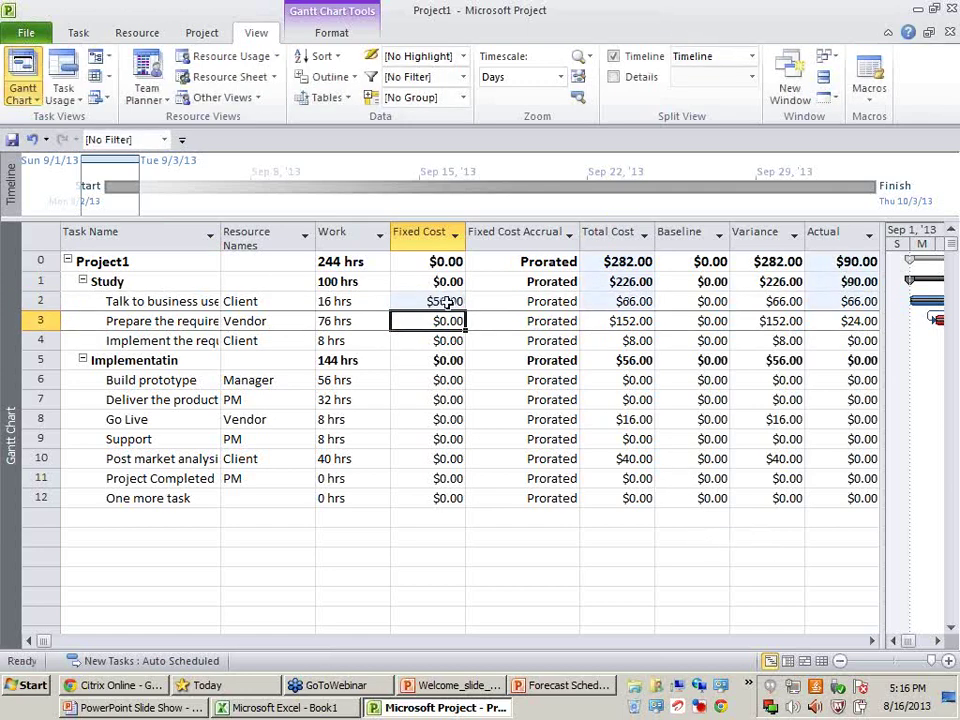
click(443, 302)
click(626, 301)
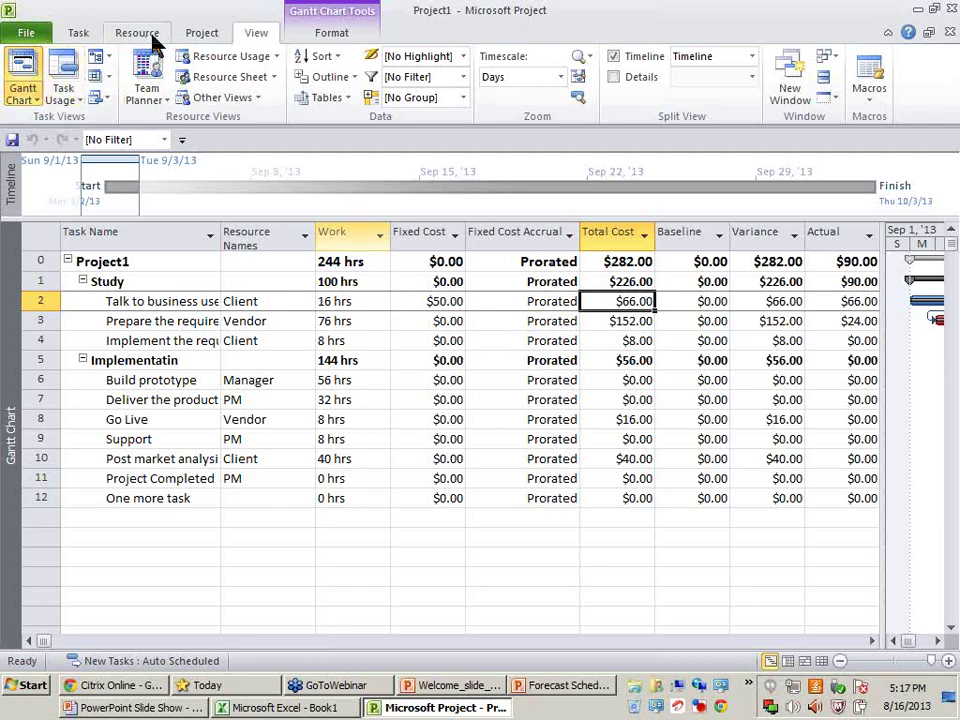
Step: Generate the Cash Flow Report visual report in Excel with usage data by Days, leaving Visio templates out of the template list
click(195, 35)
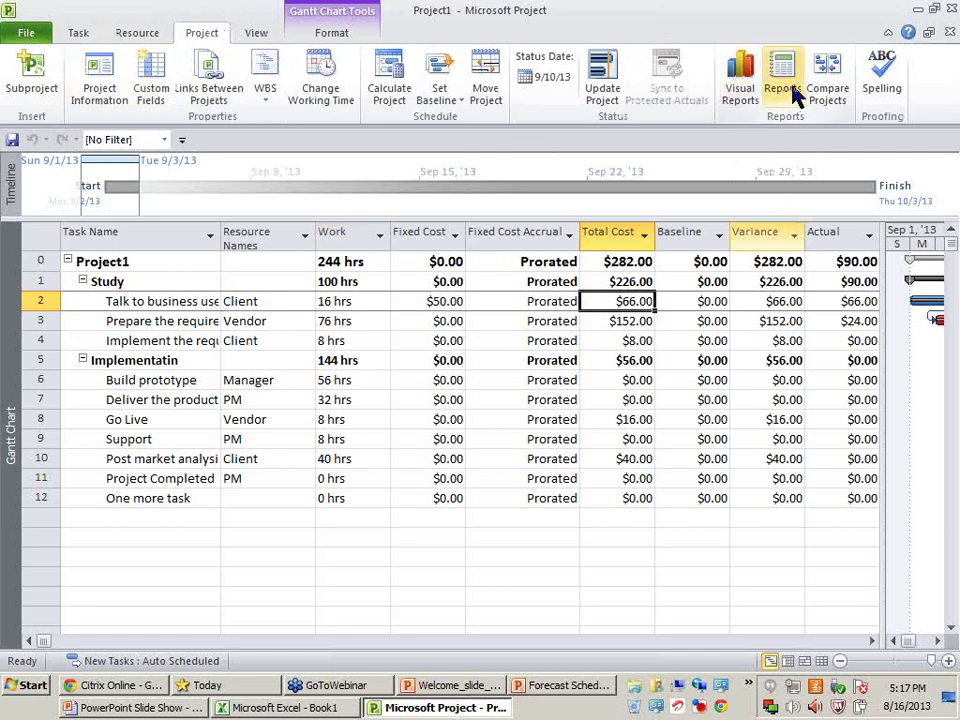
click(742, 95)
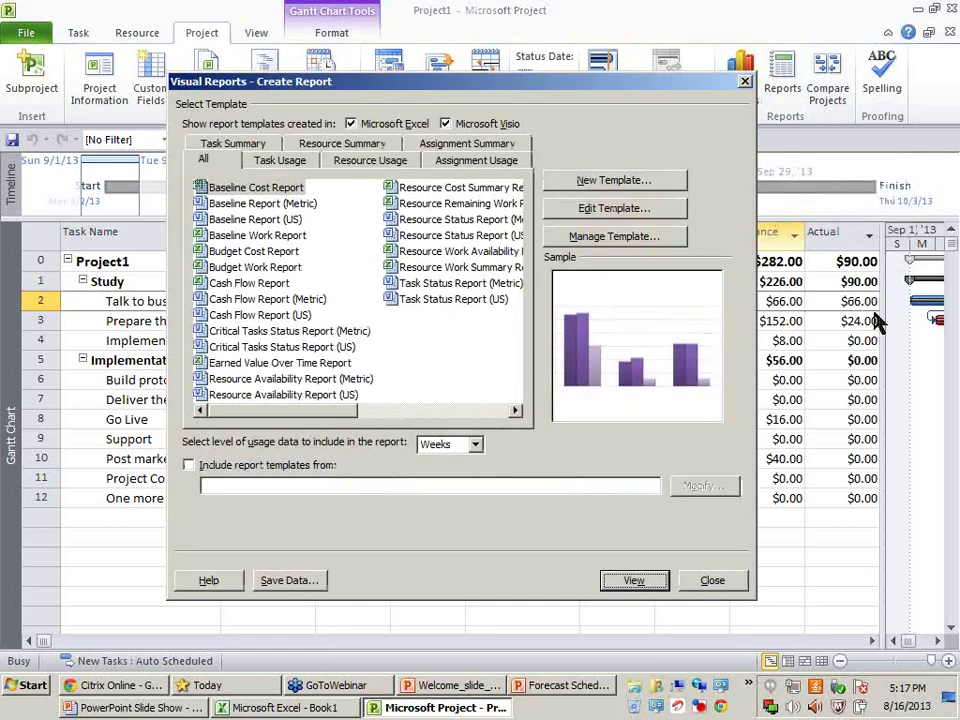
click(446, 124)
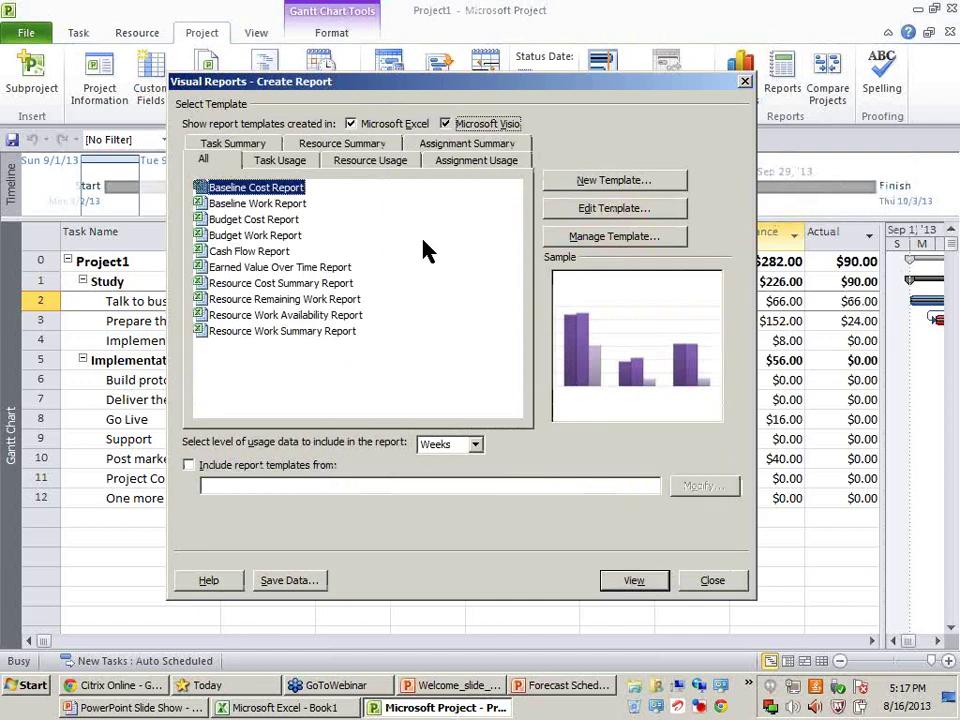
click(244, 253)
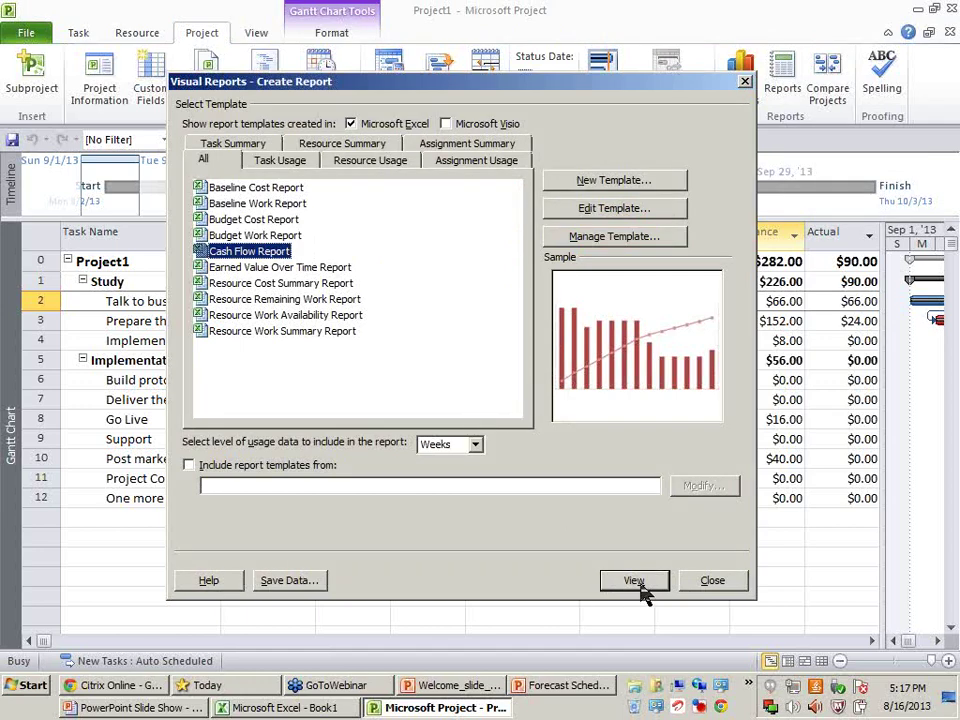
click(474, 445)
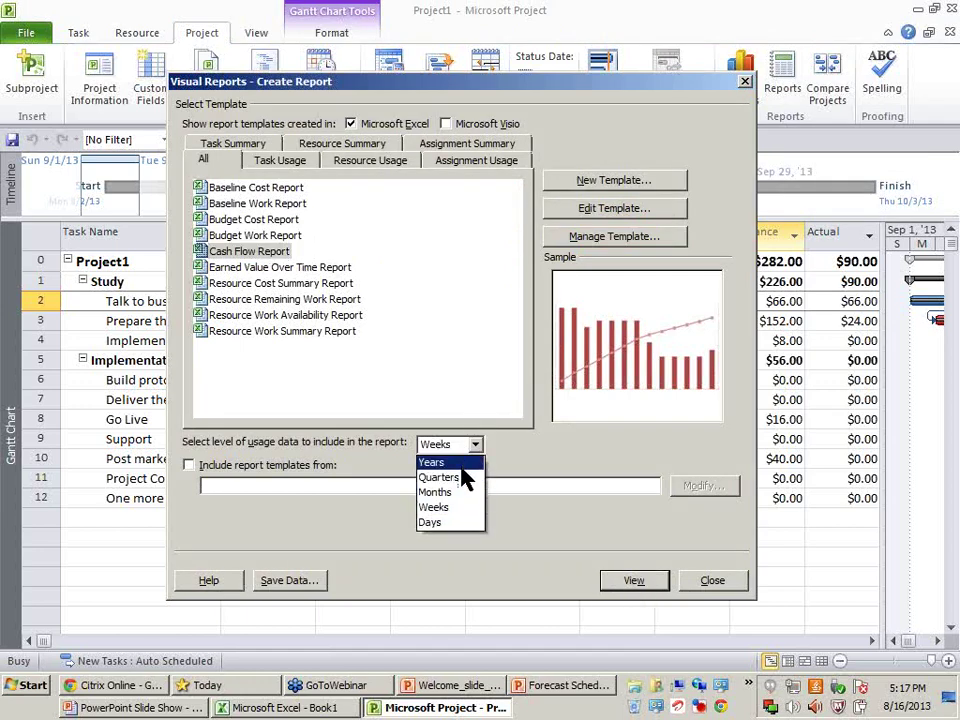
click(461, 522)
click(634, 580)
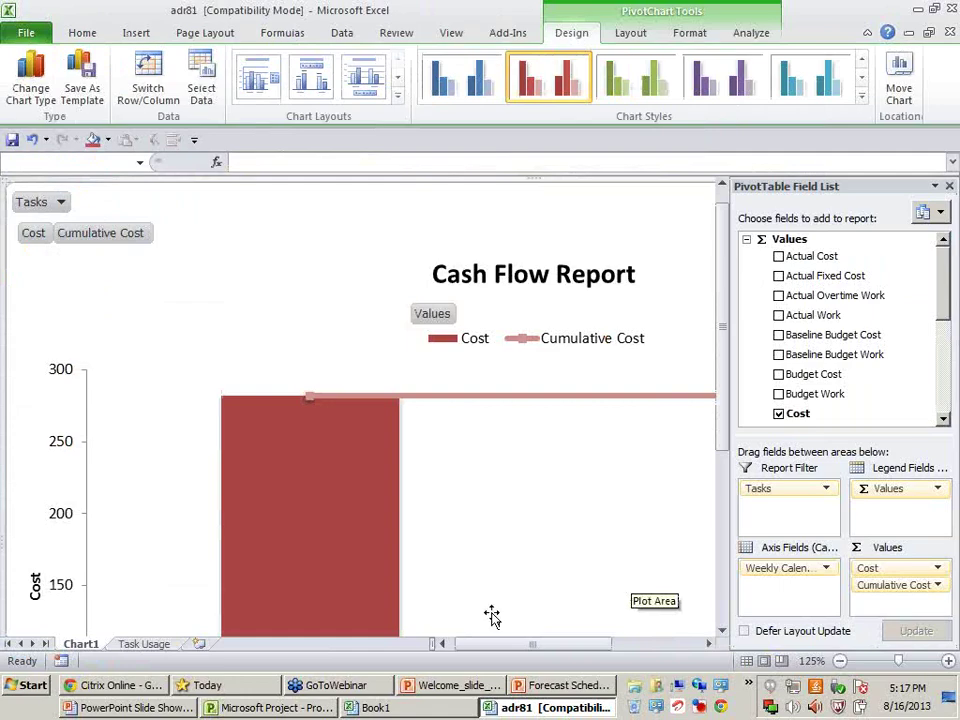
Step: On the Task Usage sheet, expand the 2013 pivot rows to Day and review the daily costs
scroll(443, 446, down, 3)
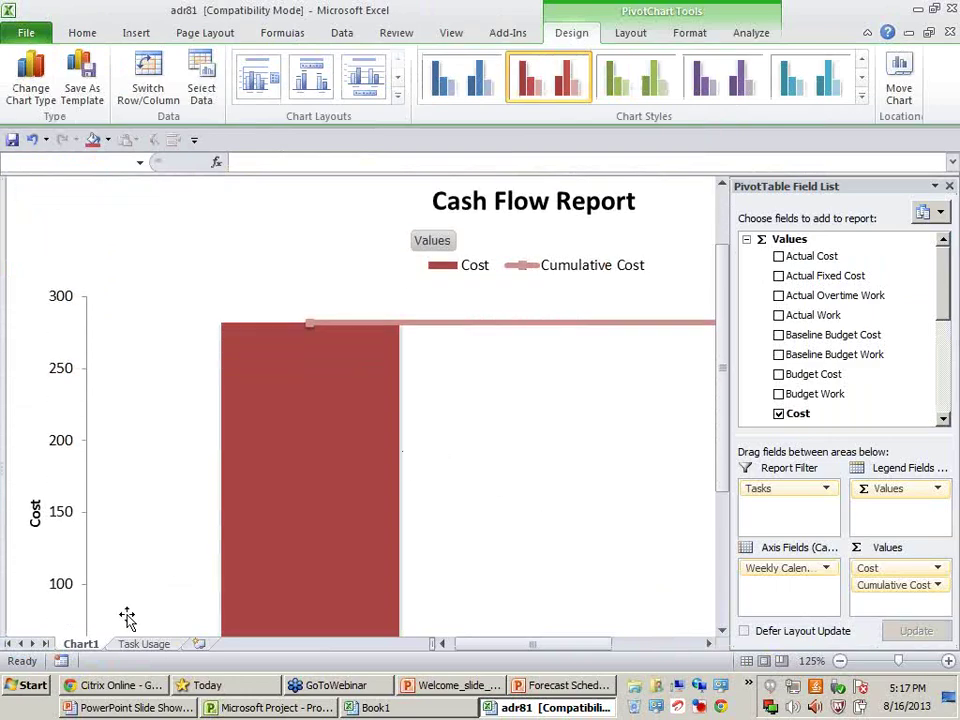
click(143, 644)
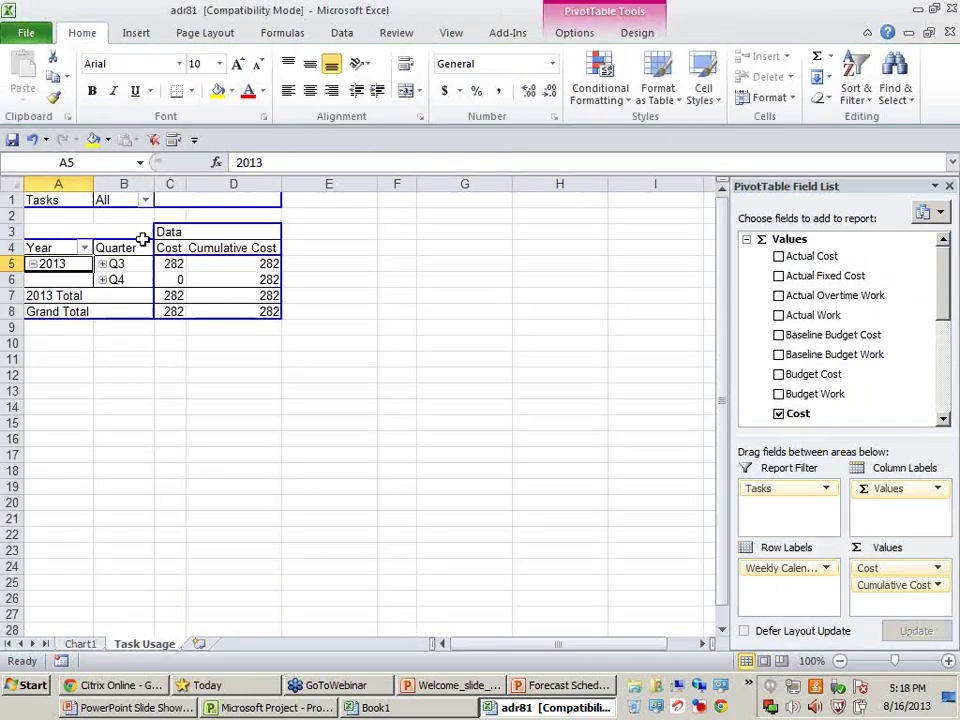
right_click(74, 262)
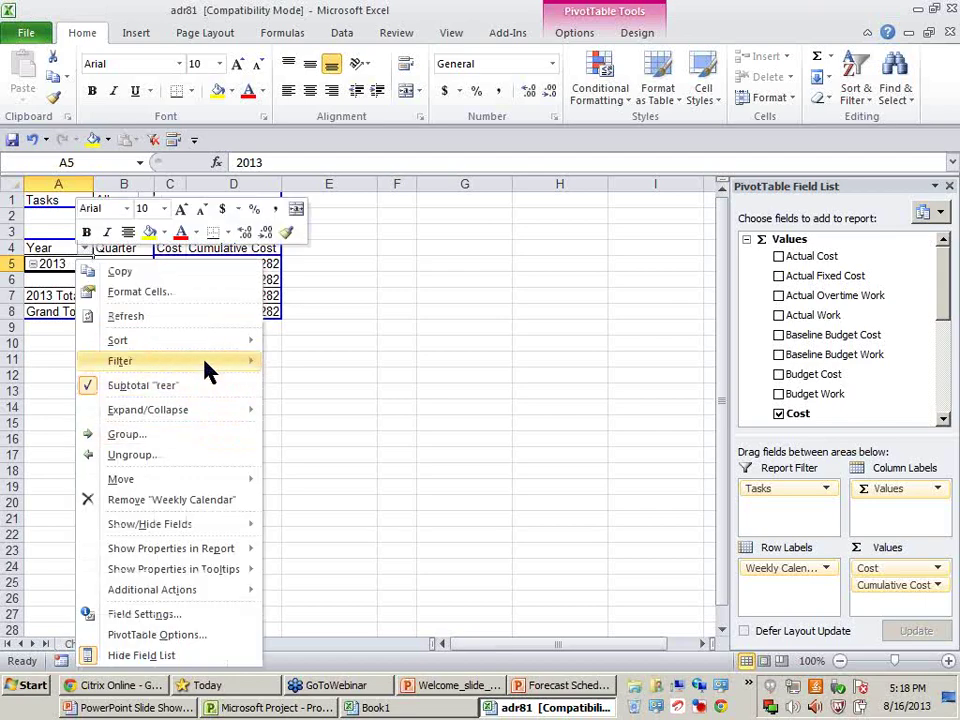
mouse_move(230, 412)
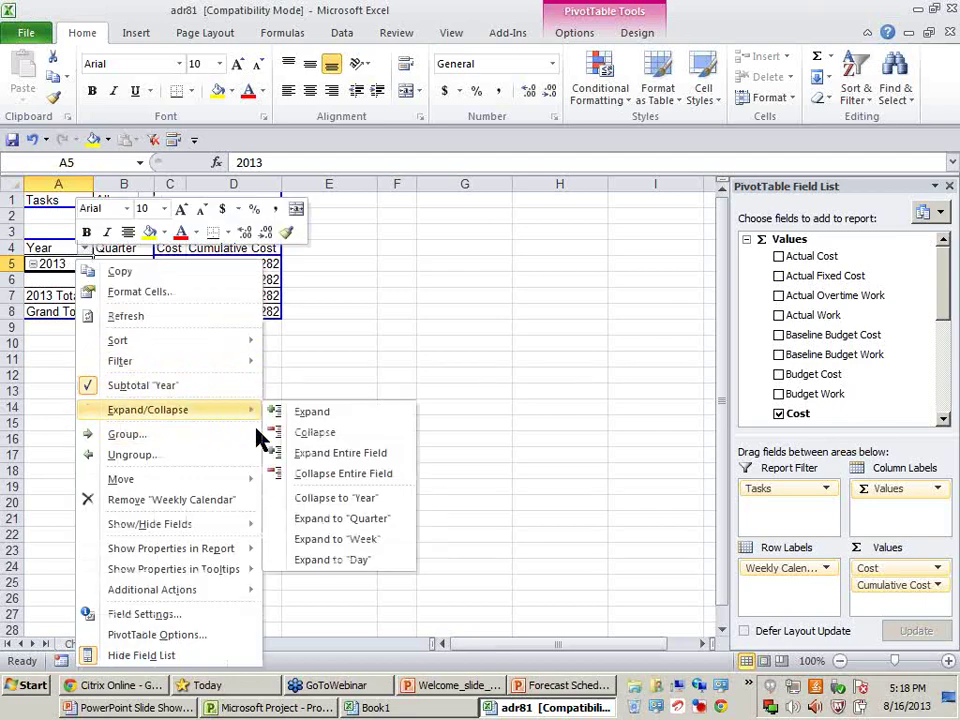
click(330, 558)
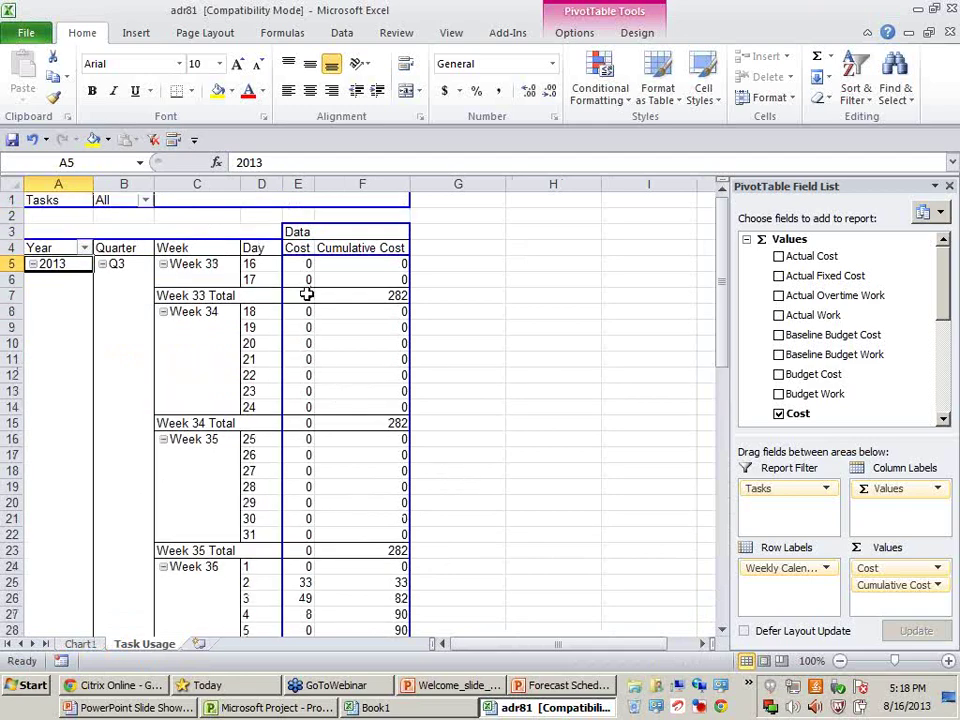
scroll(370, 505, down, 1)
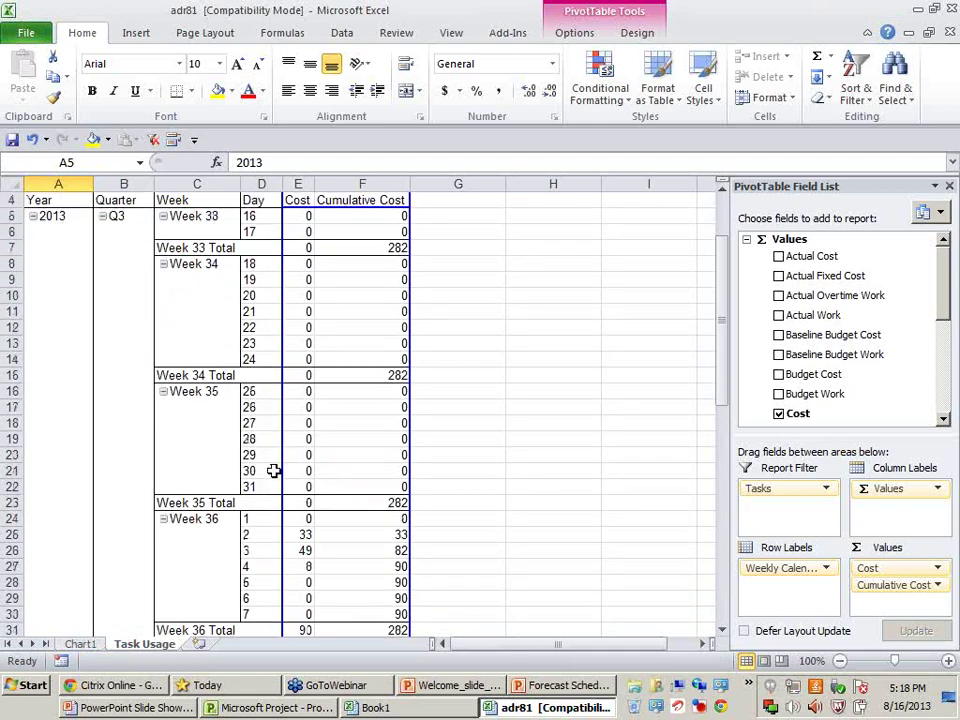
scroll(295, 400, up, 1)
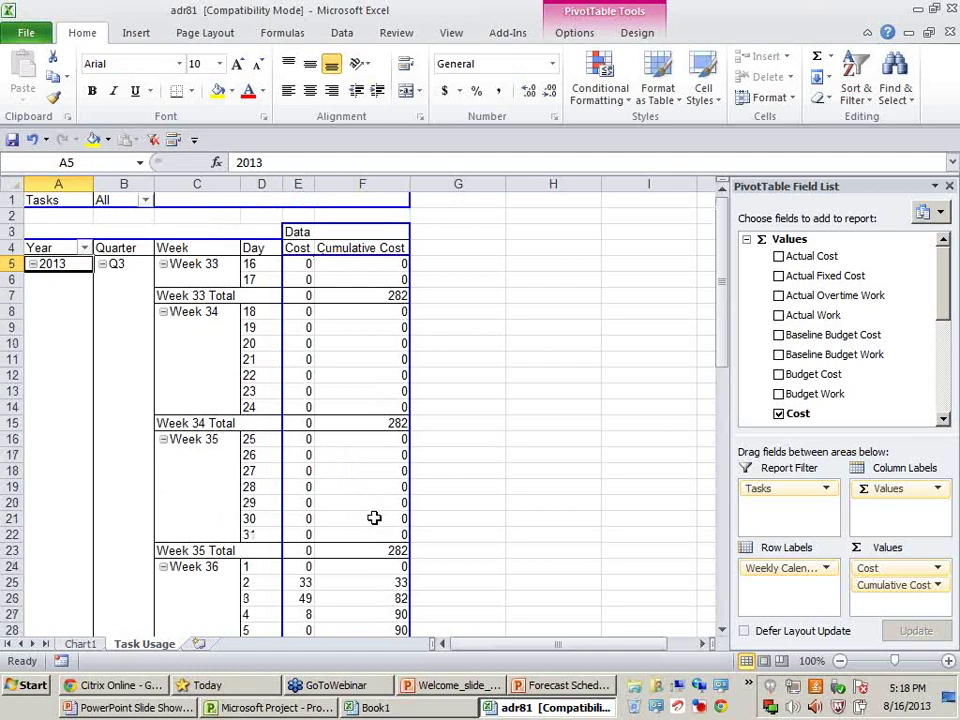
scroll(373, 516, down, 5)
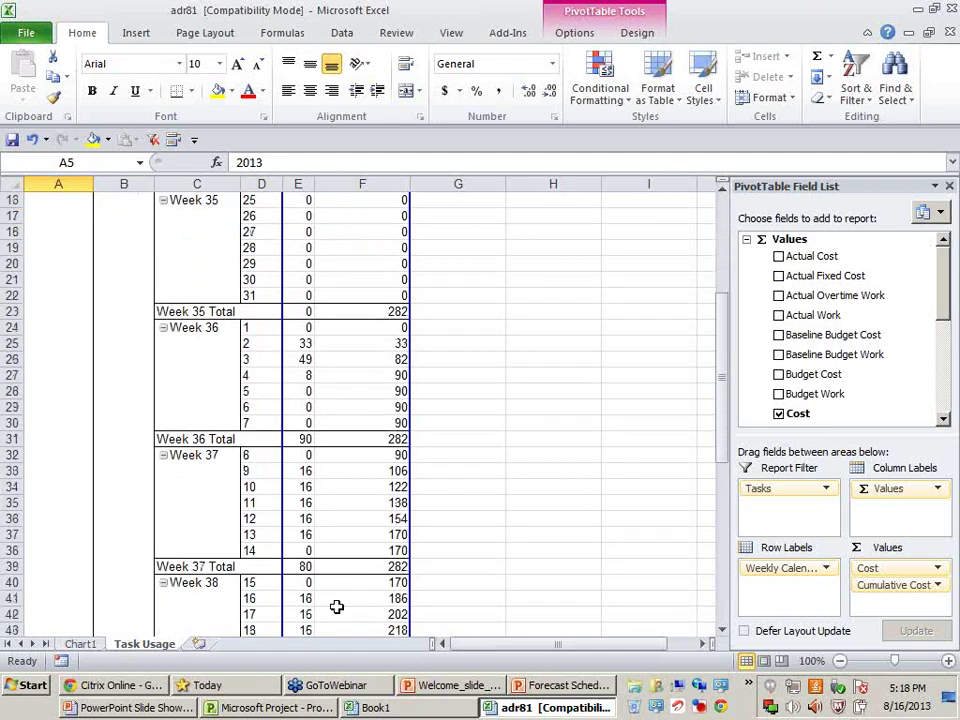
Step: Examine the daily cost and cumulative cost on the Cash Flow Report chart, and minimize Excel to return to Microsoft Project
click(76, 643)
scroll(481, 578, down, 4)
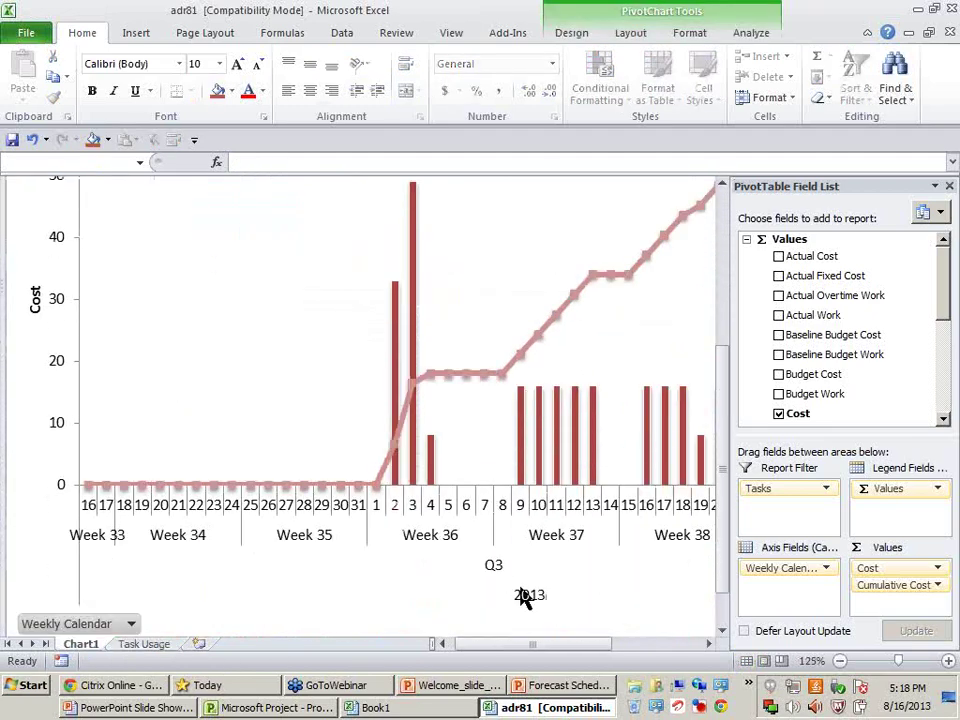
scroll(523, 594, up, 2)
drag(545, 643, 429, 703)
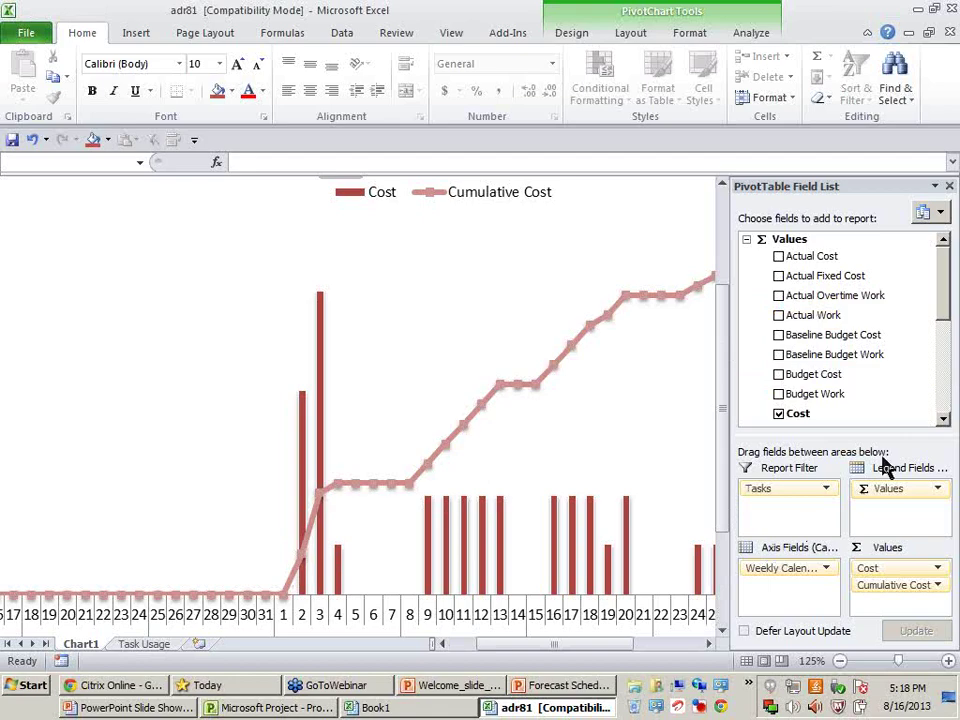
click(919, 11)
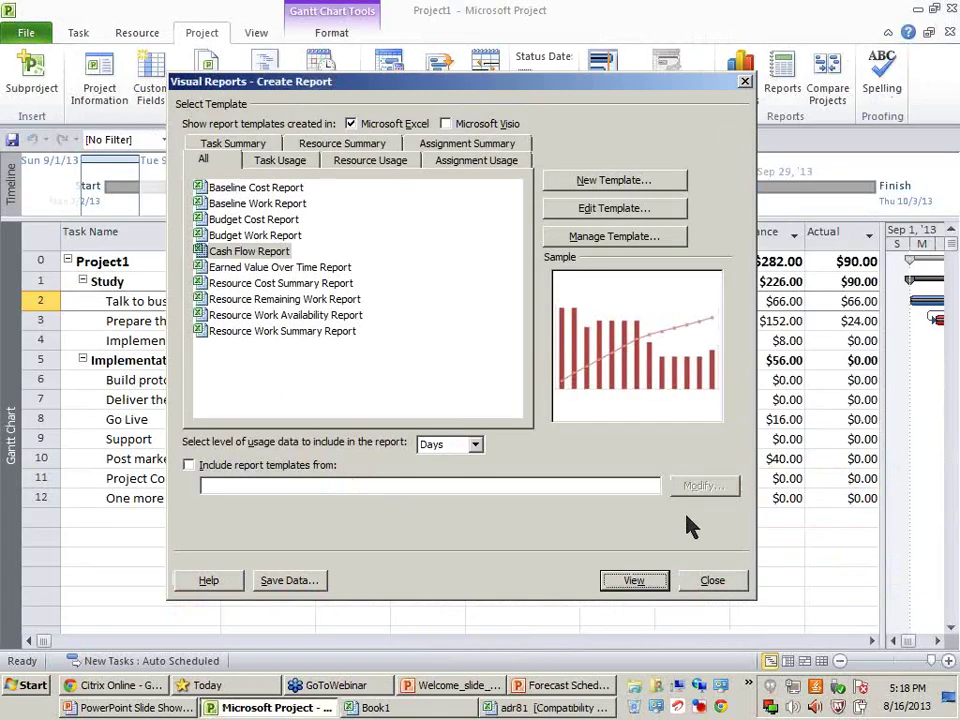
Step: Close the visual reports dialog, switch to the PowerPoint slide show and advance to the "Where are we?" slide
click(712, 581)
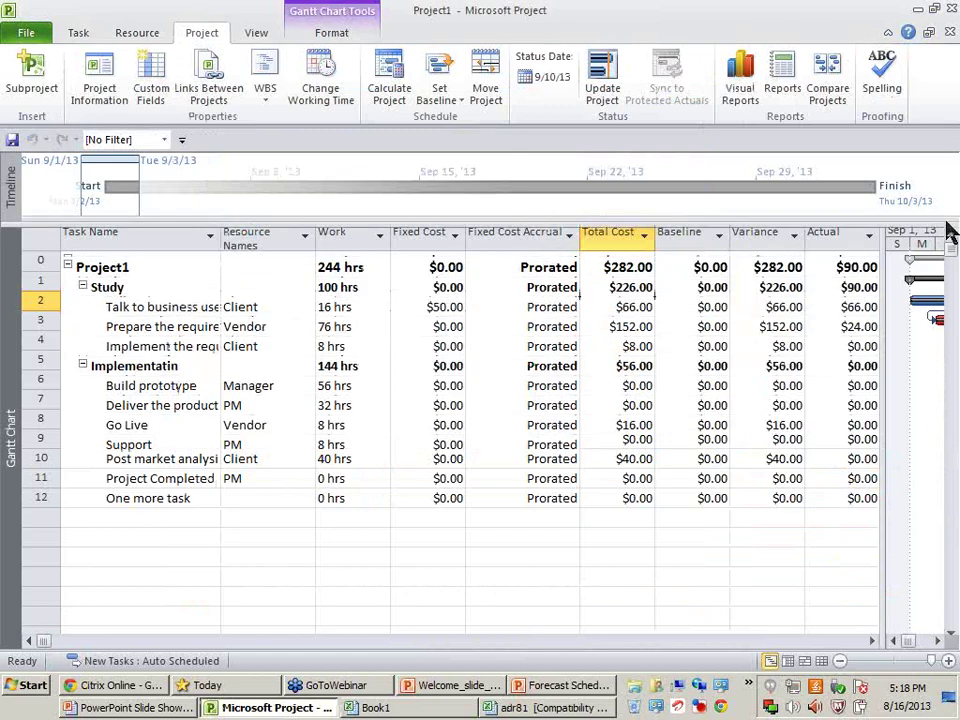
click(459, 17)
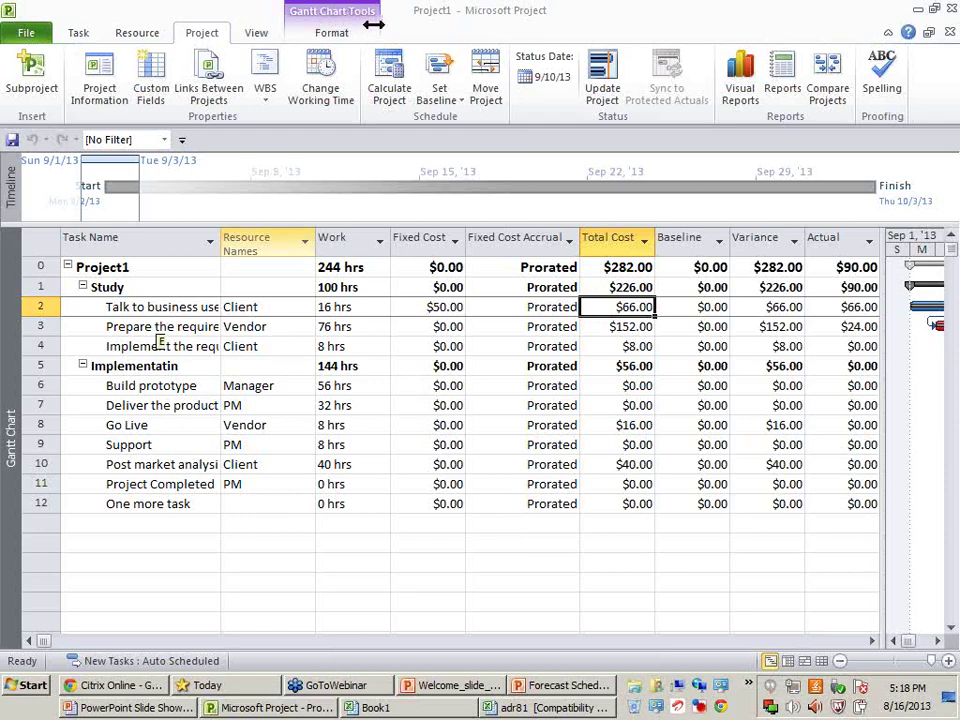
click(372, 505)
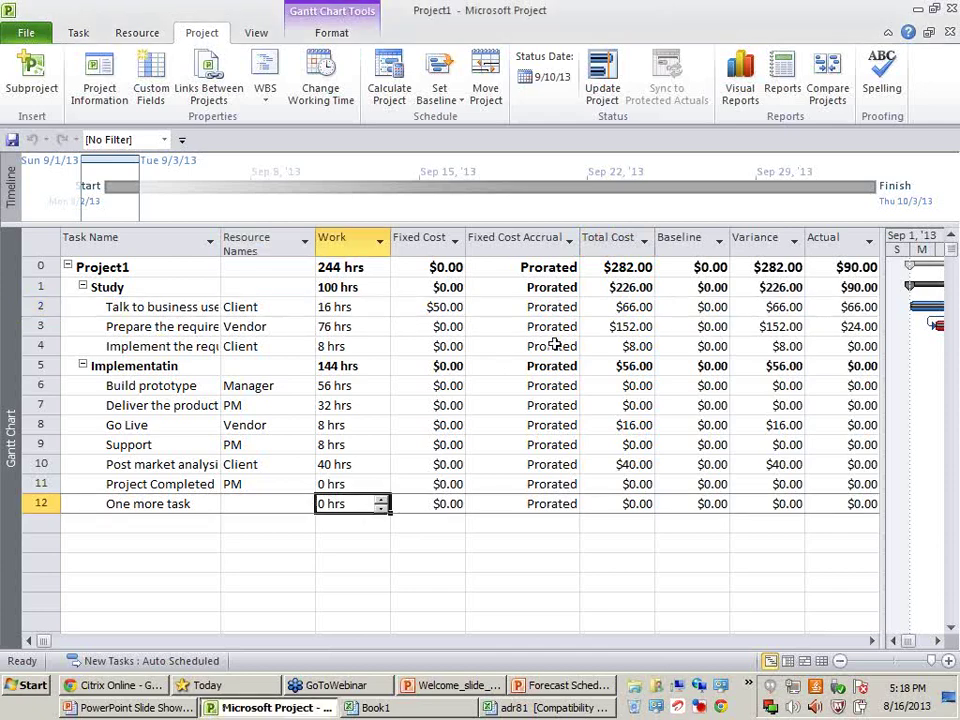
click(541, 690)
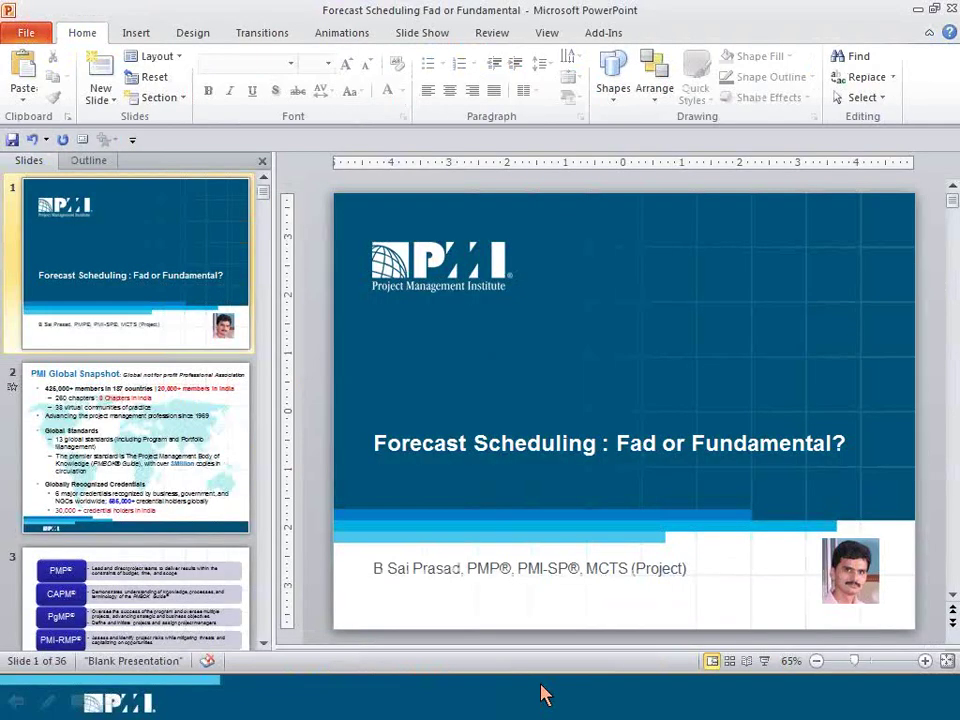
click(541, 690)
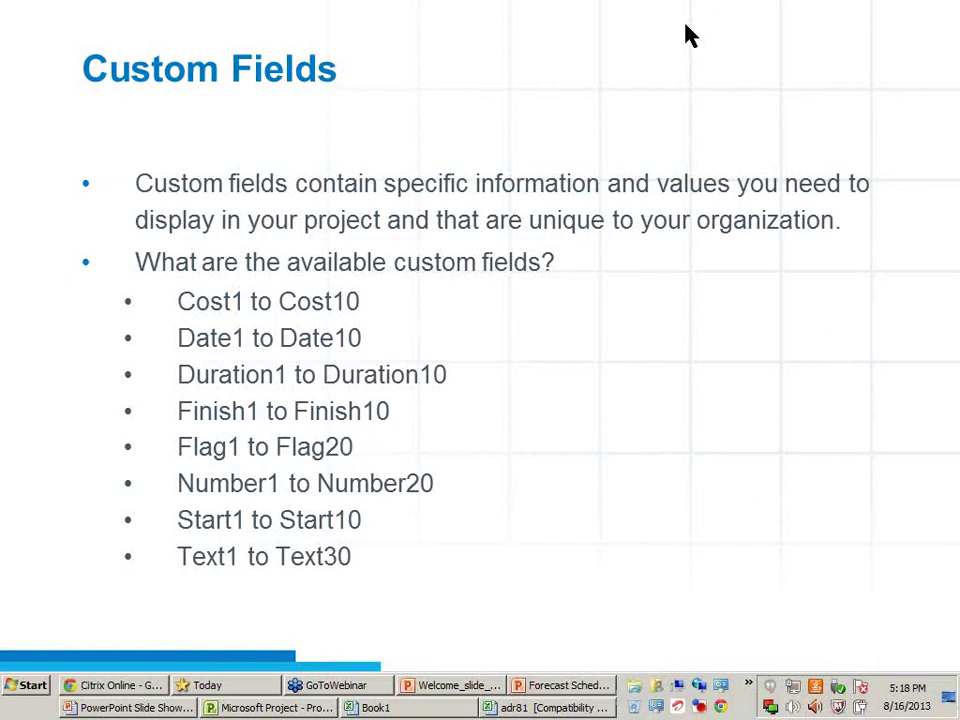
click(716, 222)
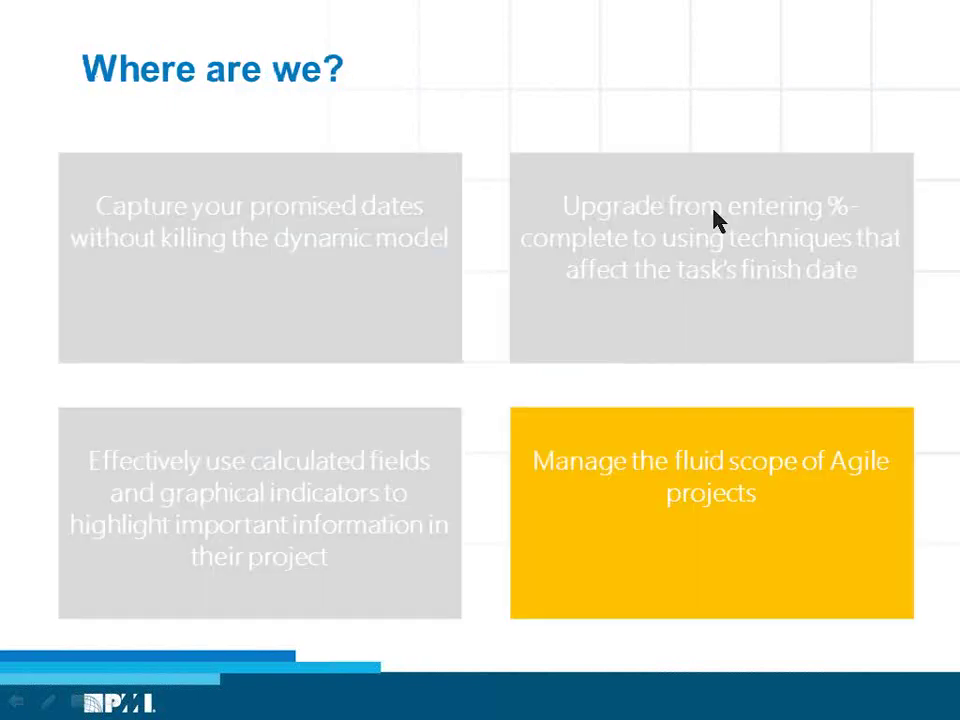
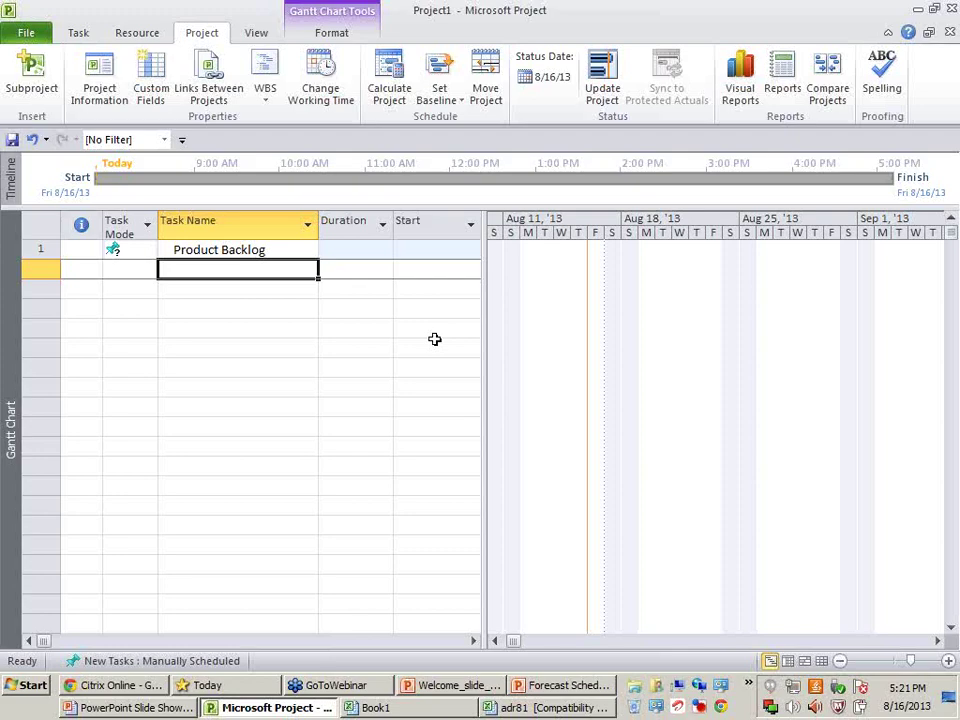
Step: Add the tasks "Login feature" and "Report missing users" below Product Backlog
click(166, 271)
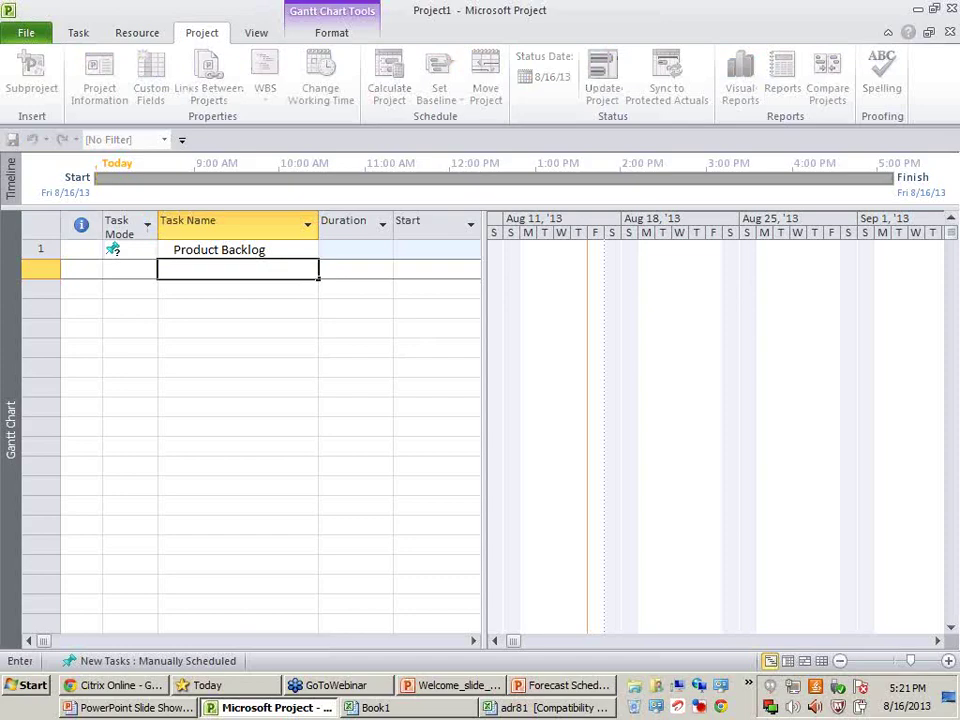
text(Ge)
key(BackSpace)
key(BackSpace)
text(Login feat re)
key(Return)
text(REpo)
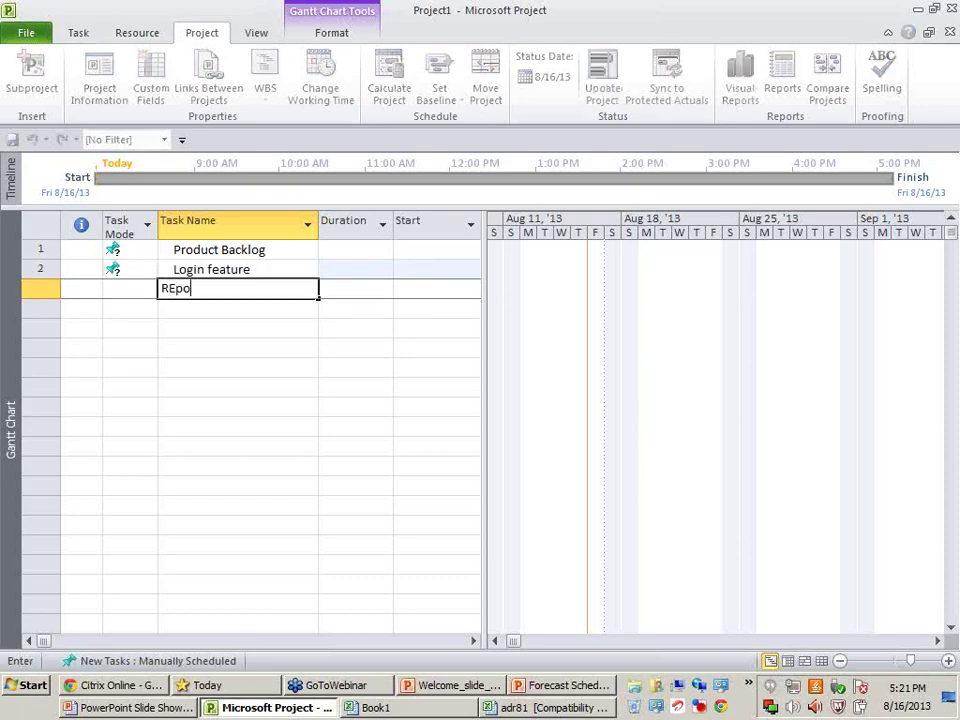
text(port missing)
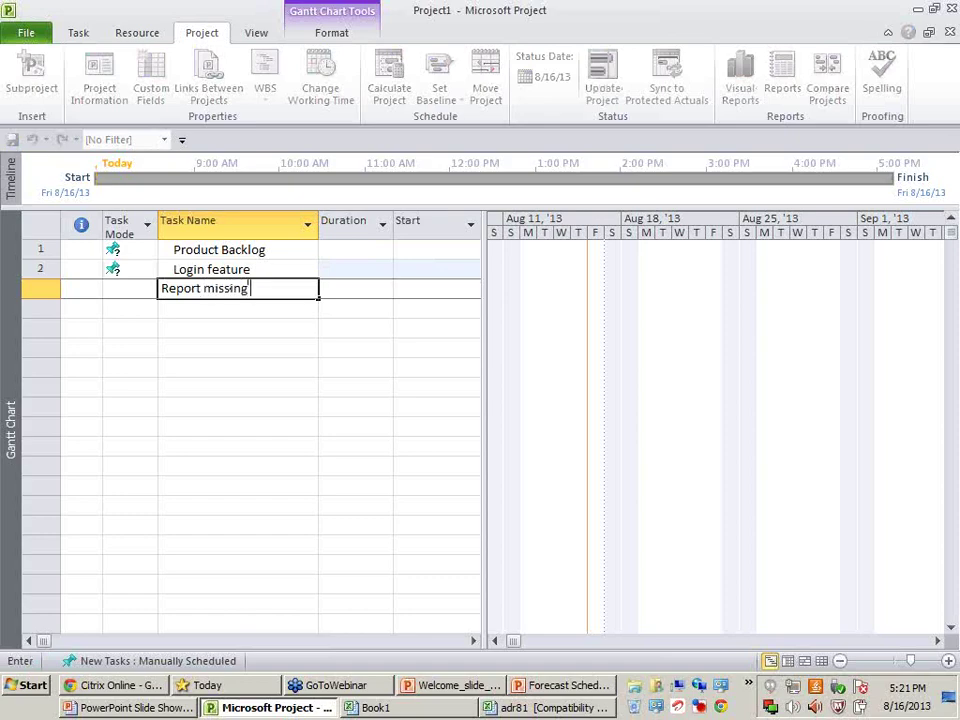
text( users)
key(Return)
Step: Add the tasks "Email customers" and "Admin console" at the end of the task list
text(E)
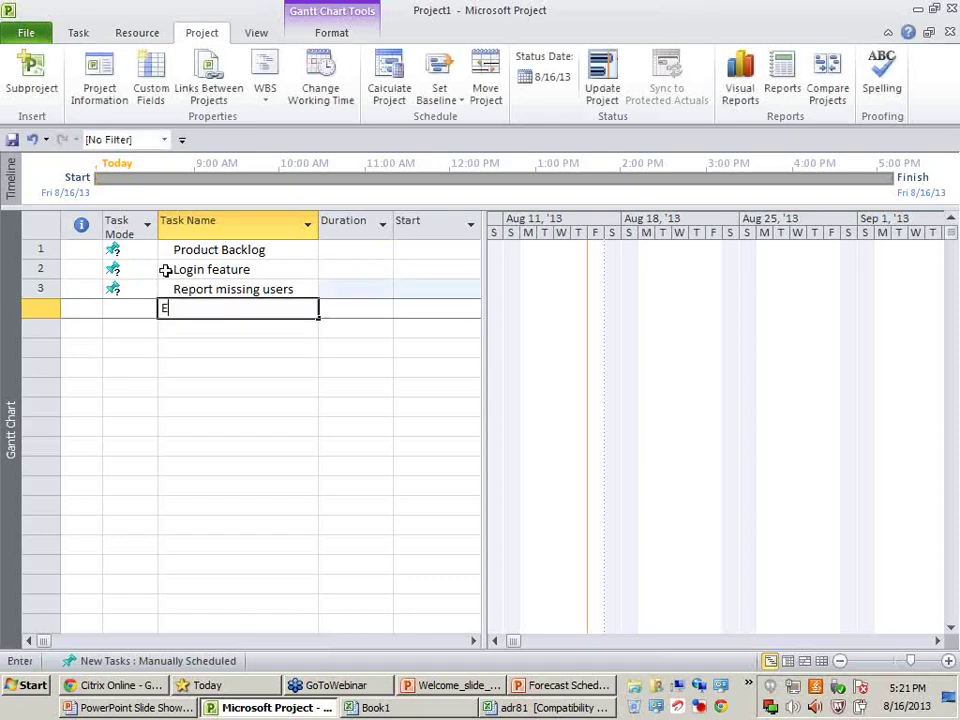
text(mail customers)
key(Return)
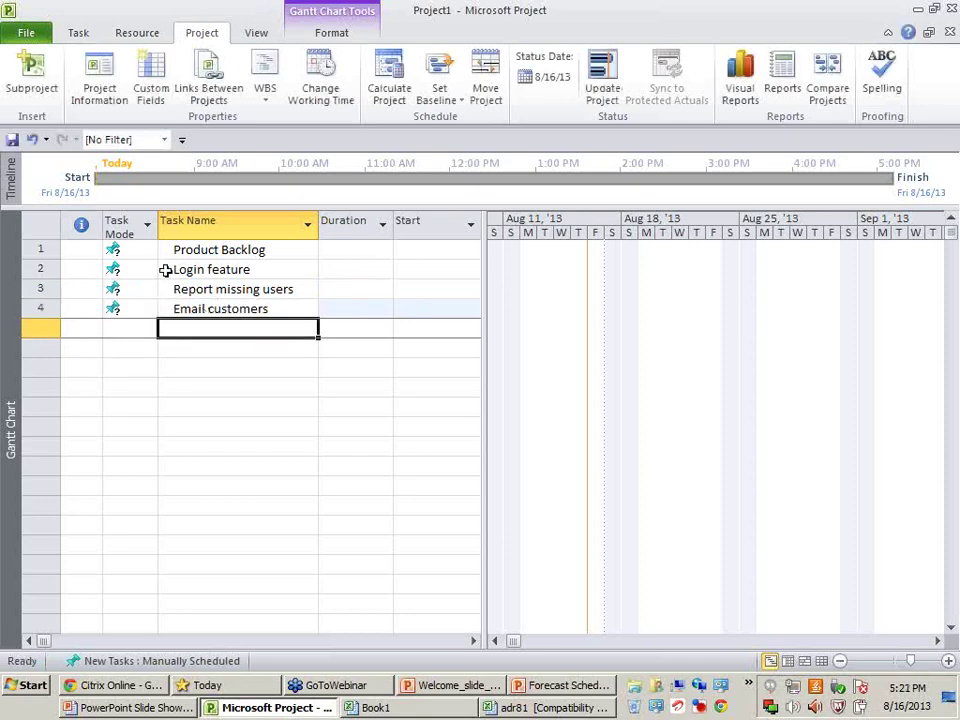
text(Ad)
key(BackSpace)
key(BackSpace)
text(Ad)
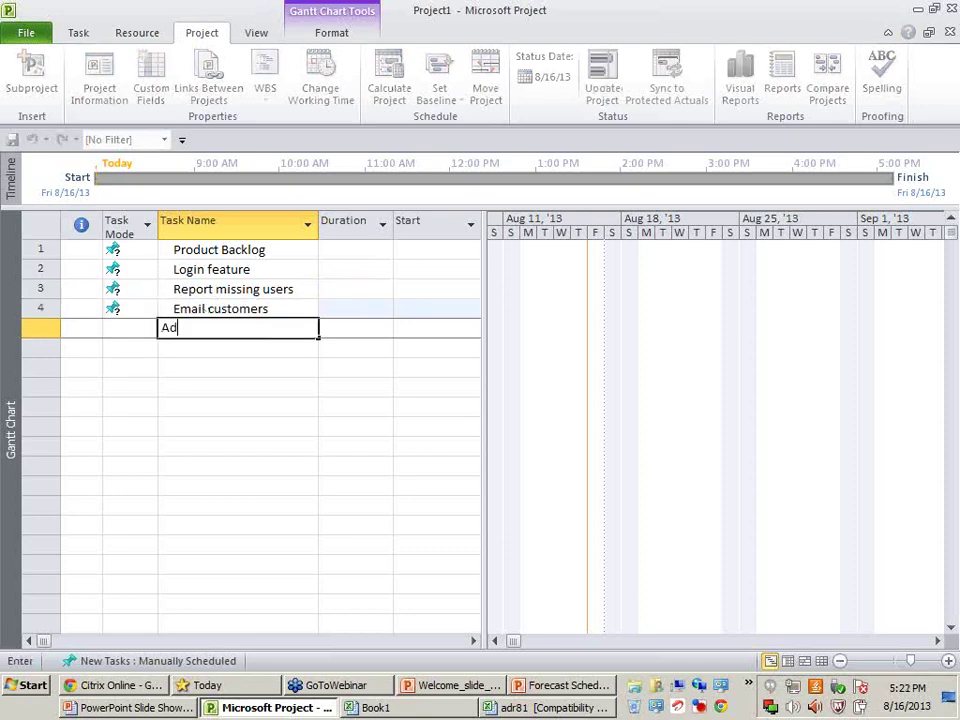
text(min console)
key(Return)
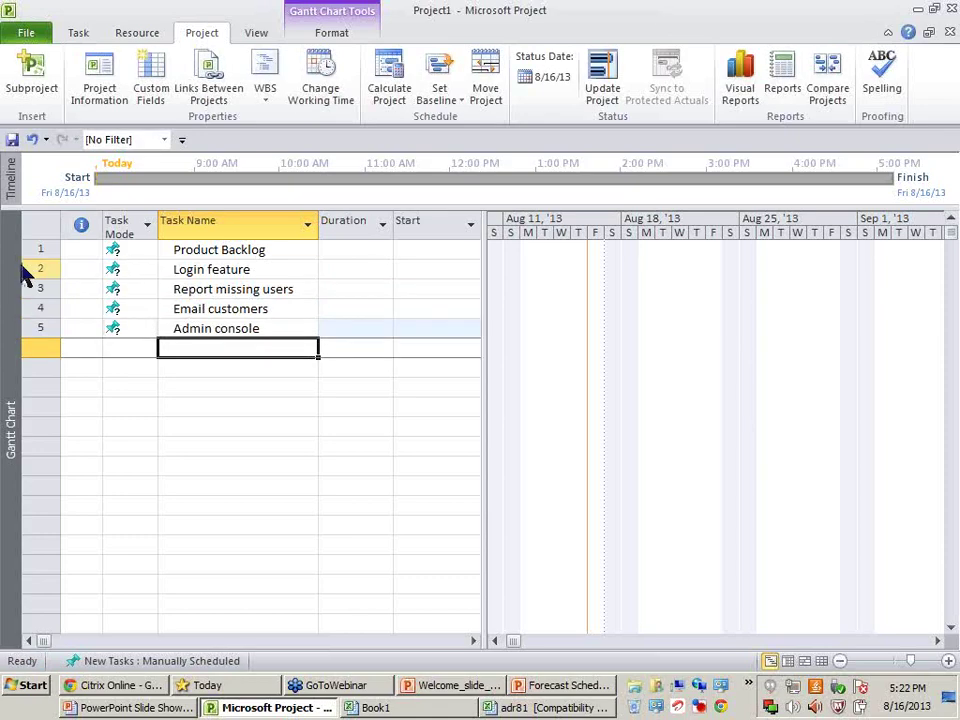
Step: Indent tasks 2 to 5, Login feature through Admin console, as subtasks of Product Backlog
drag(32, 271, 36, 326)
click(81, 38)
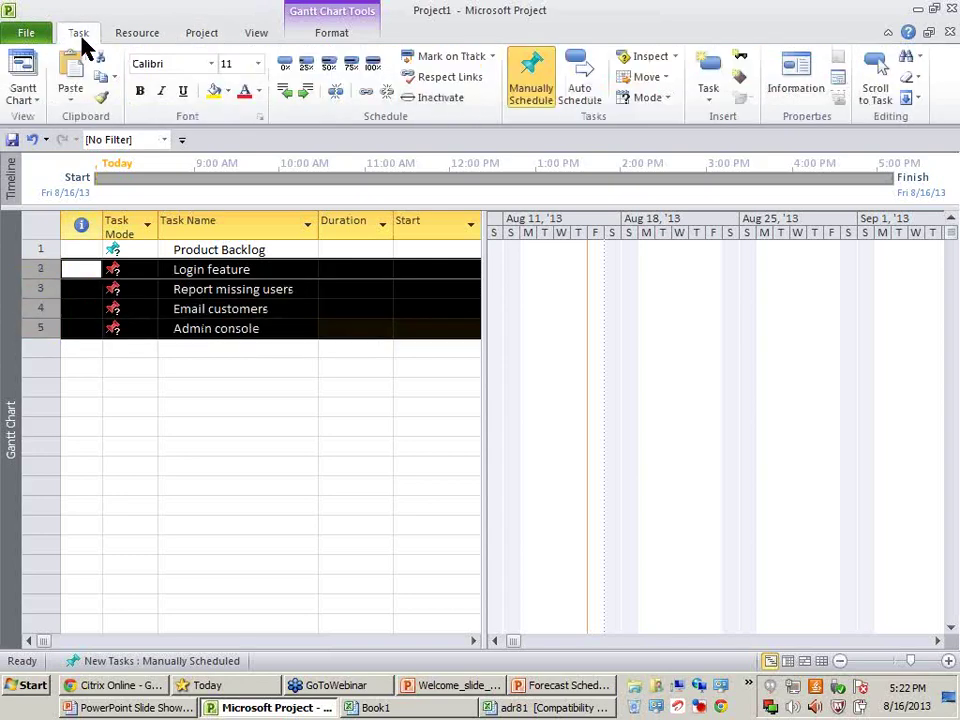
click(305, 90)
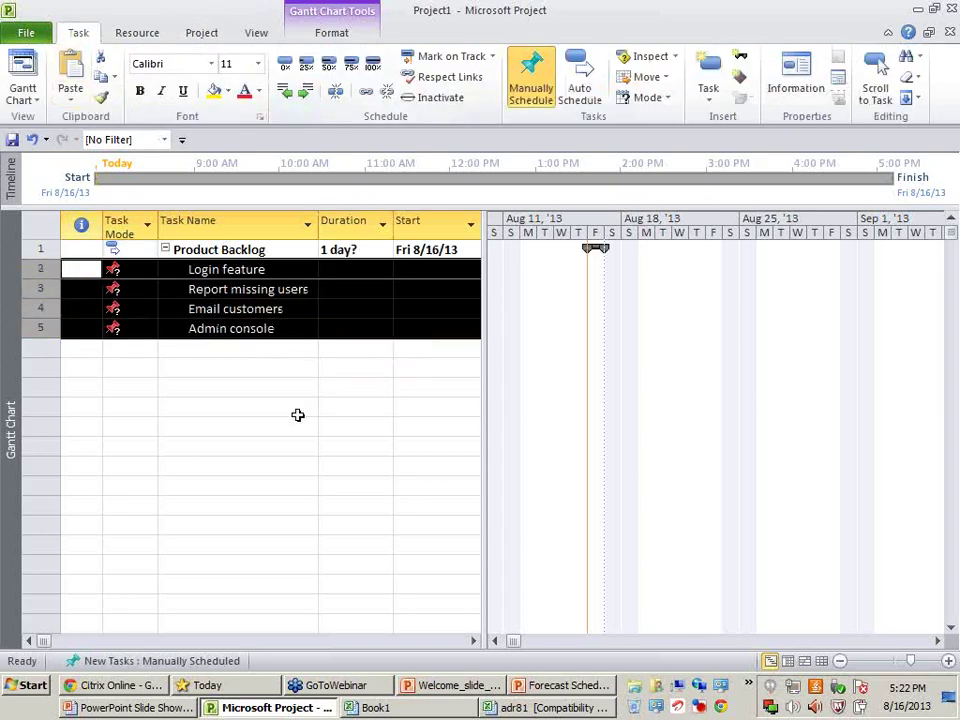
click(238, 406)
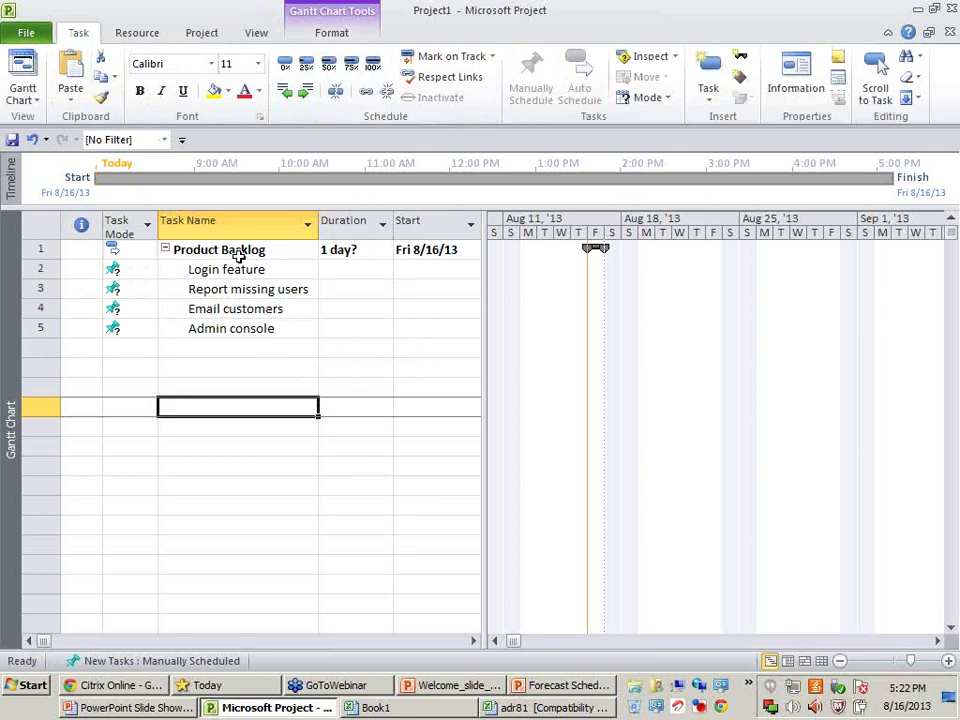
Step: Widen the task table to show the Finish column and set Product Backlog's start to 12/1/13, moved to Mon 12/2/13
click(120, 270)
click(250, 250)
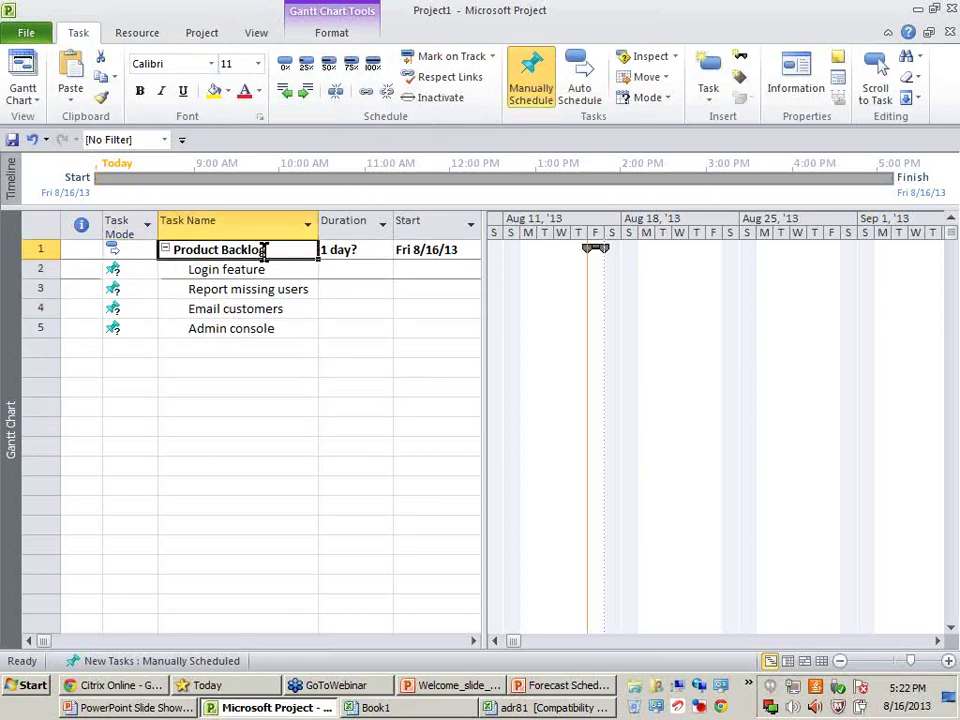
drag(488, 285, 627, 276)
click(465, 254)
click(468, 252)
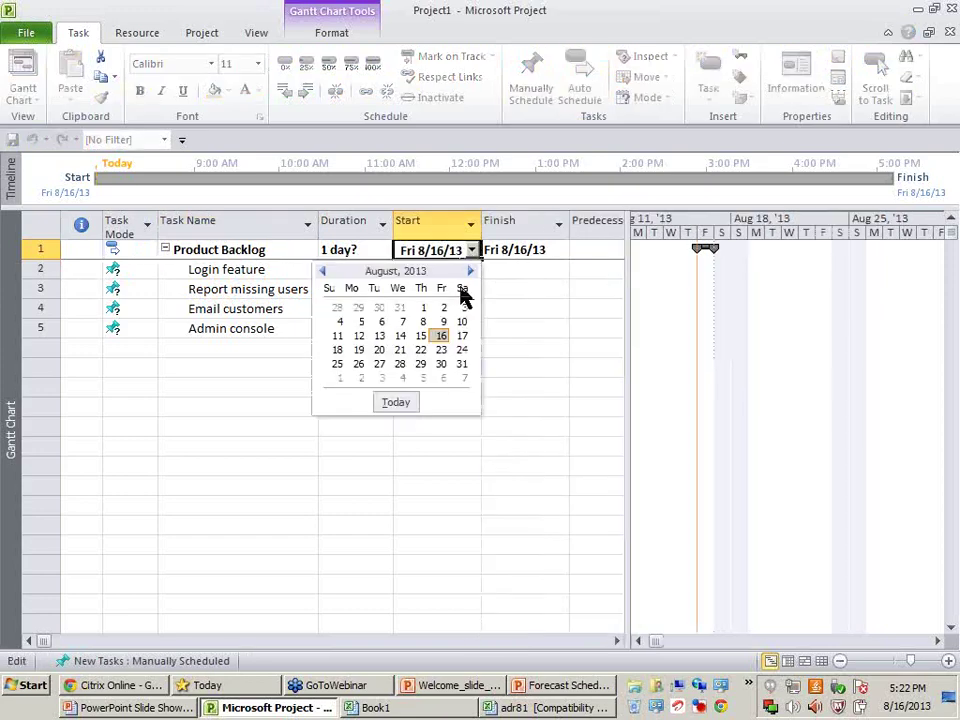
click(471, 271)
click(471, 271)
click(471, 271)
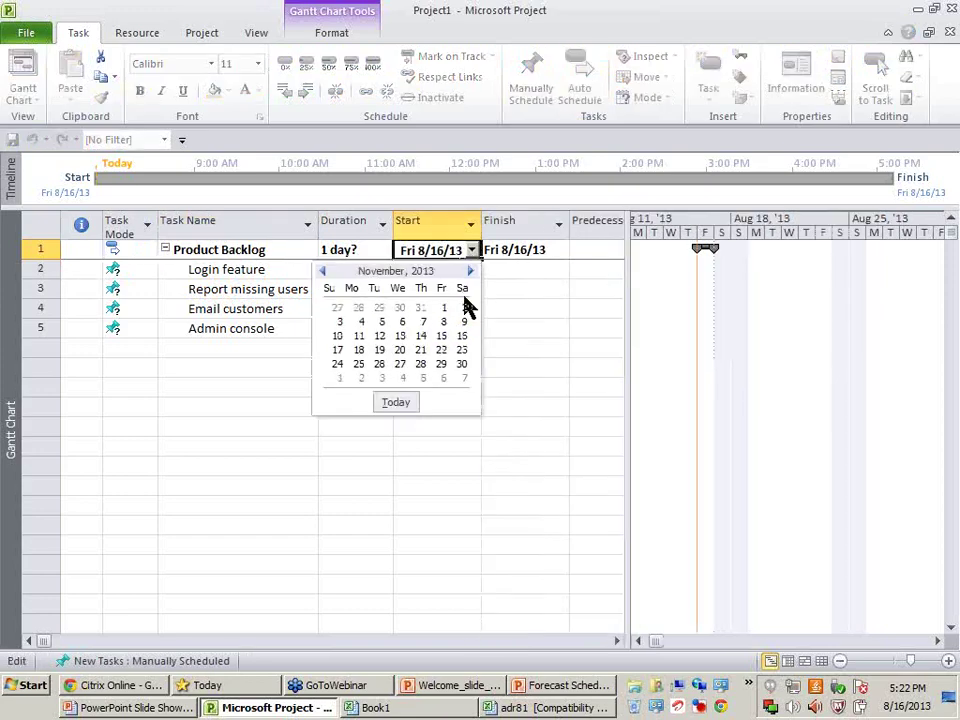
click(471, 271)
click(340, 308)
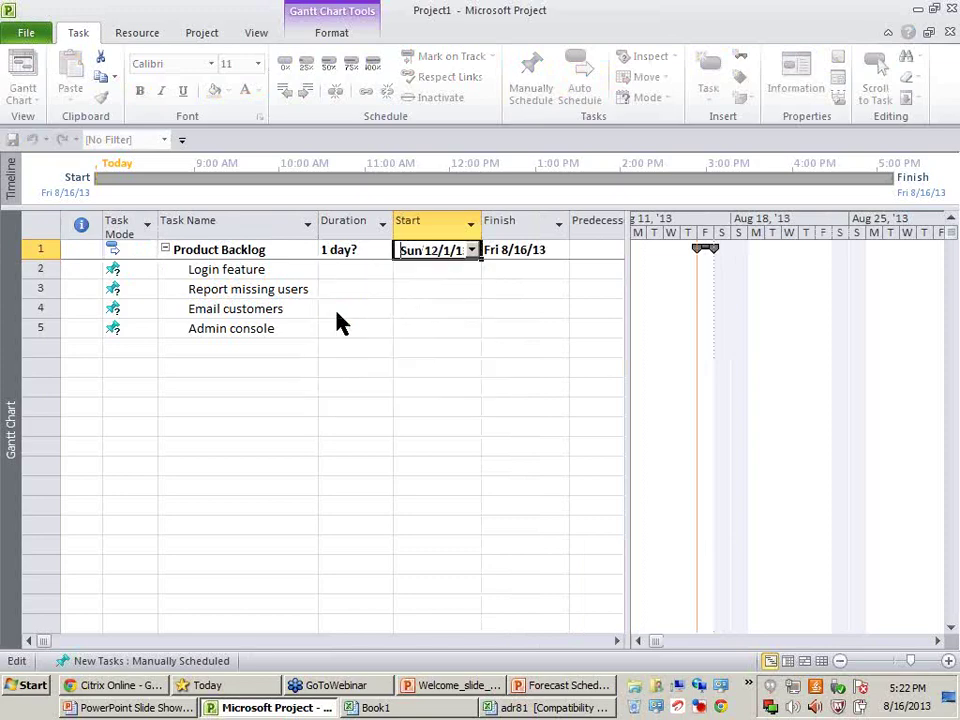
click(395, 407)
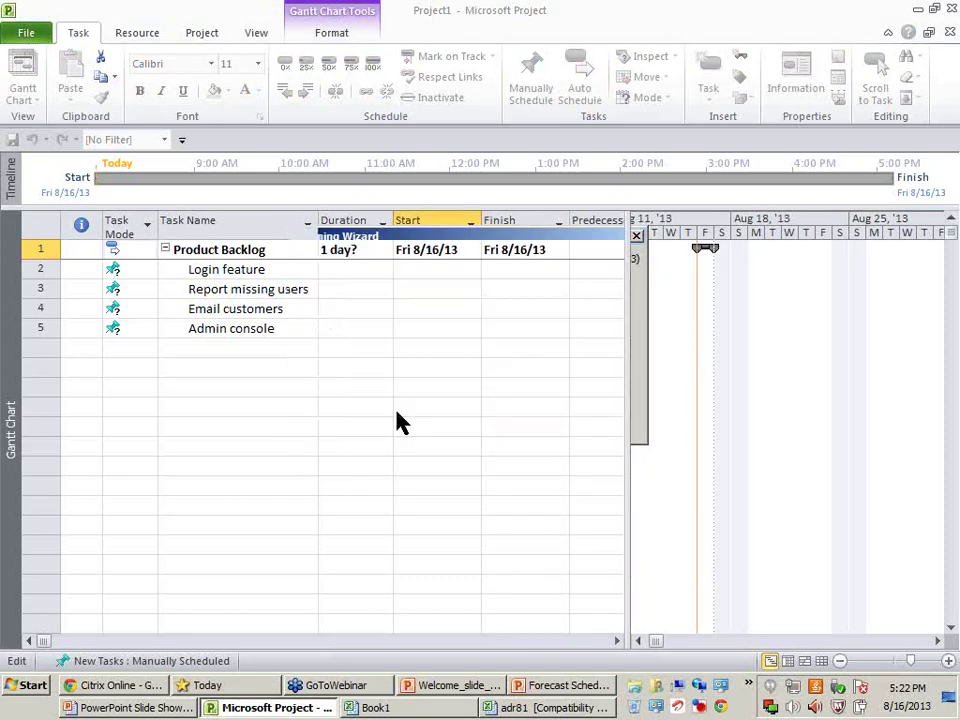
click(398, 467)
click(407, 251)
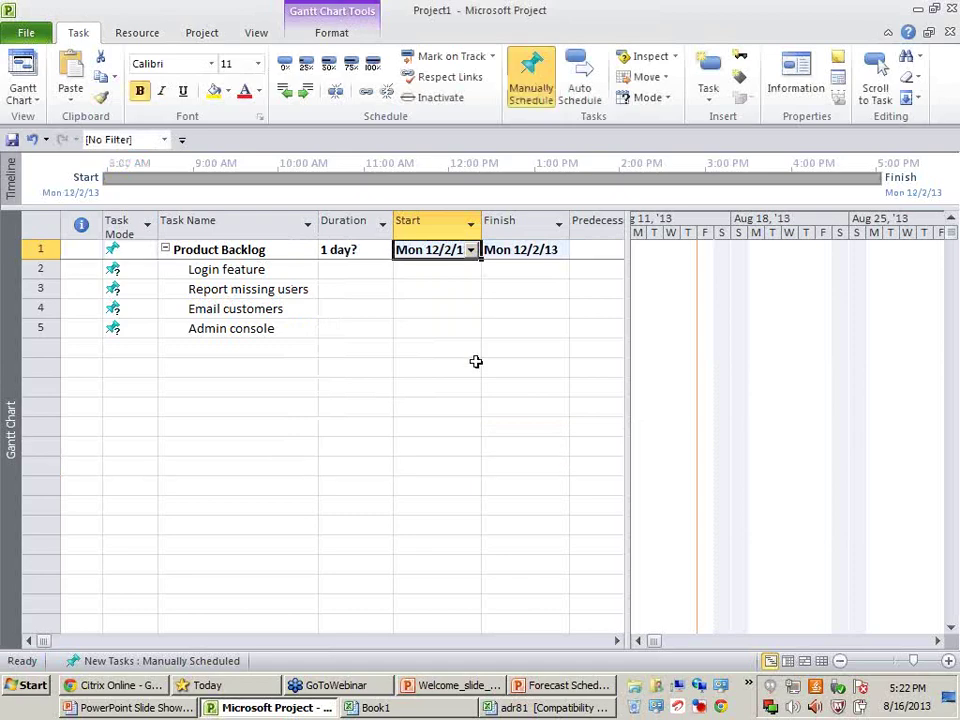
click(445, 387)
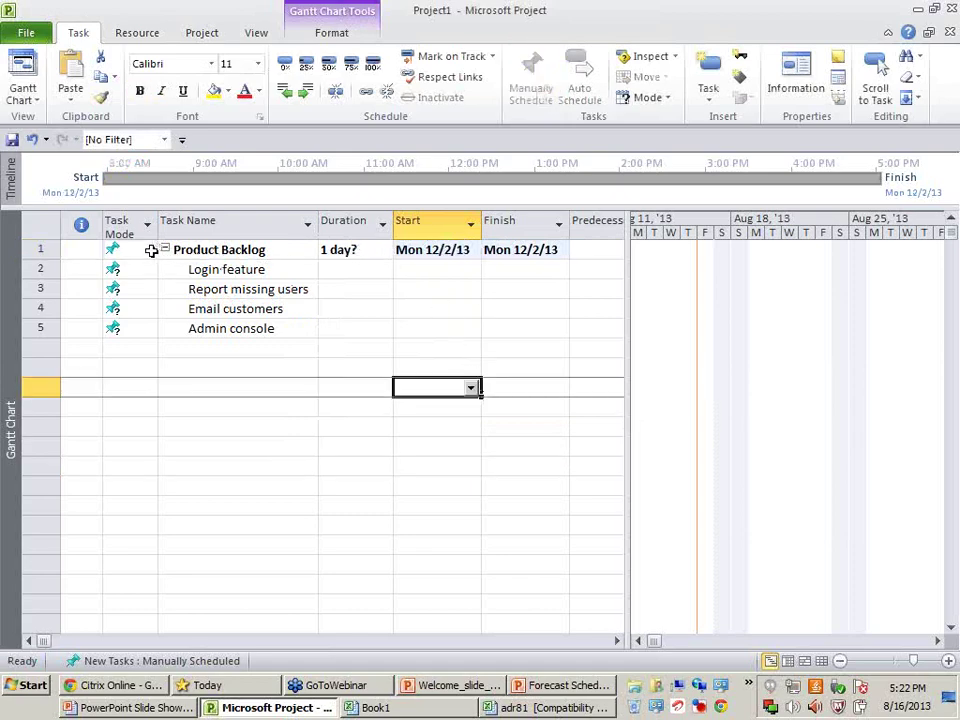
Step: Switch the four subtasks of Product Backlog, tasks 2 to 5, to Auto Schedule
mouse_move(113, 266)
drag(30, 268, 34, 328)
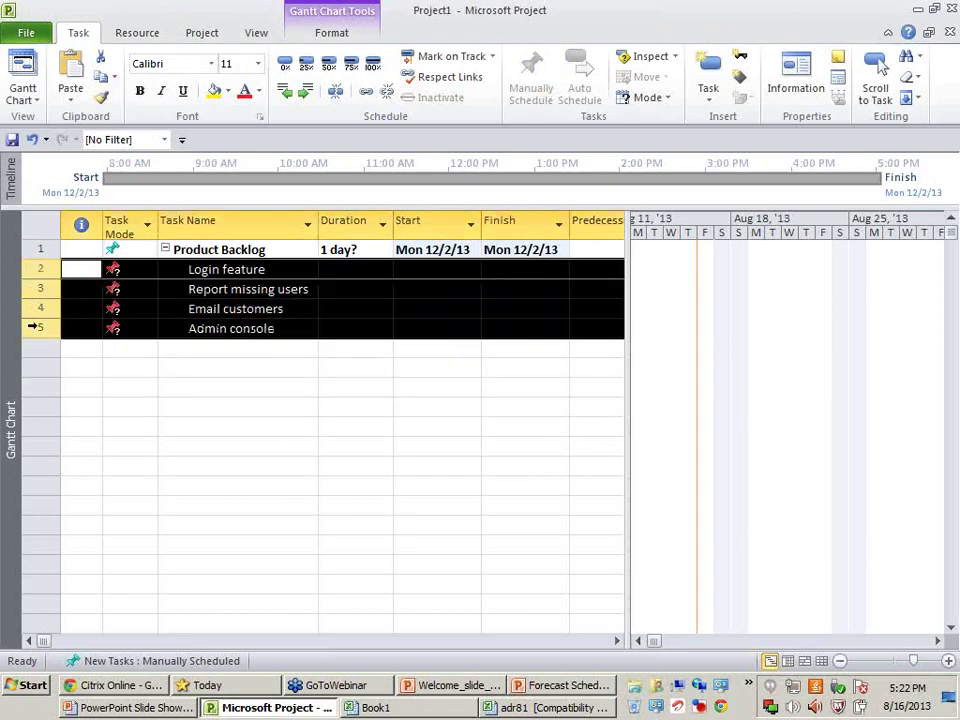
click(590, 95)
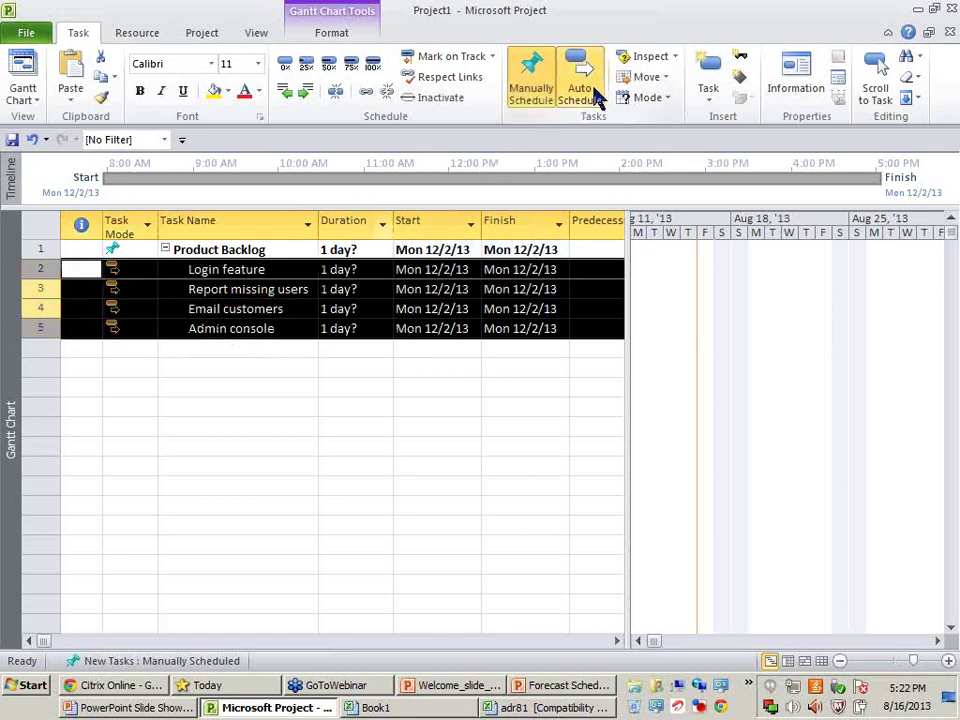
click(403, 364)
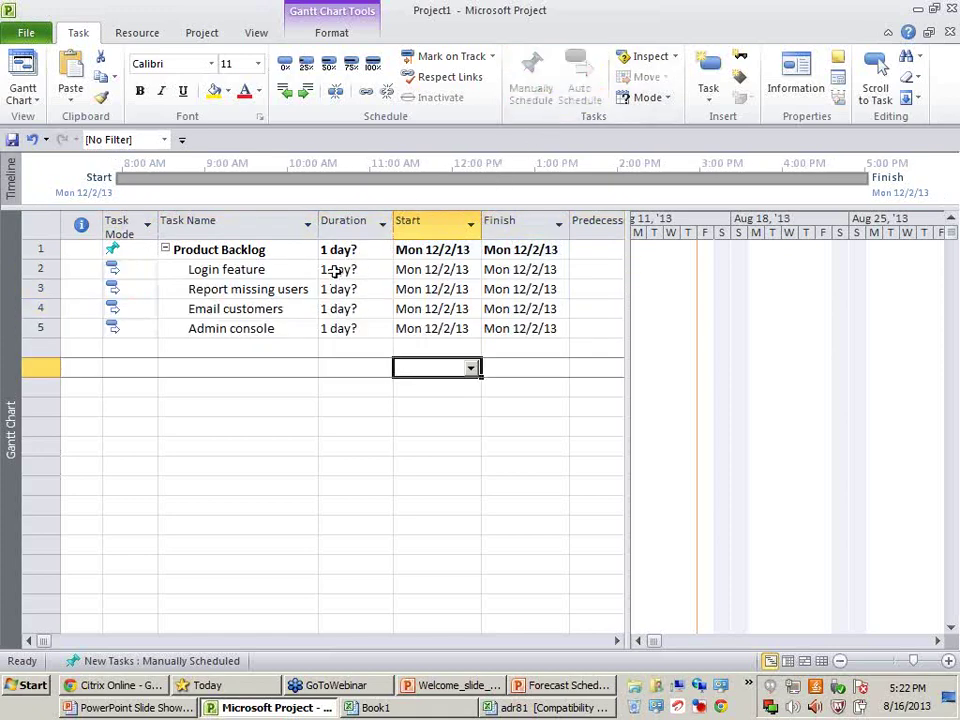
Step: Retitle the Duration column as "Story Points" in its field settings
click(331, 272)
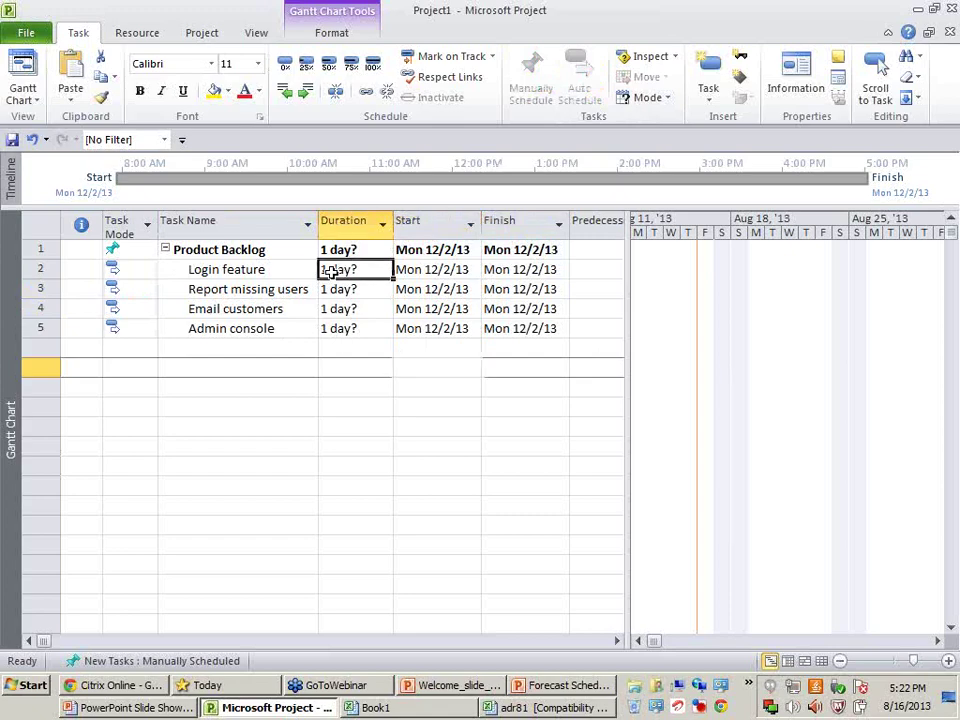
click(329, 272)
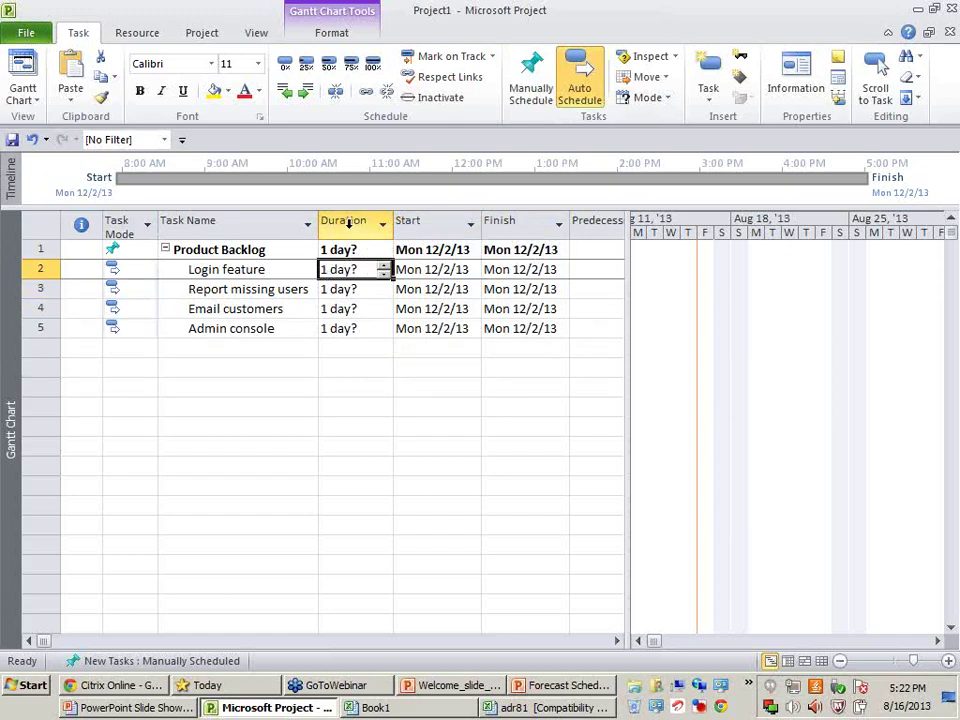
right_click(349, 224)
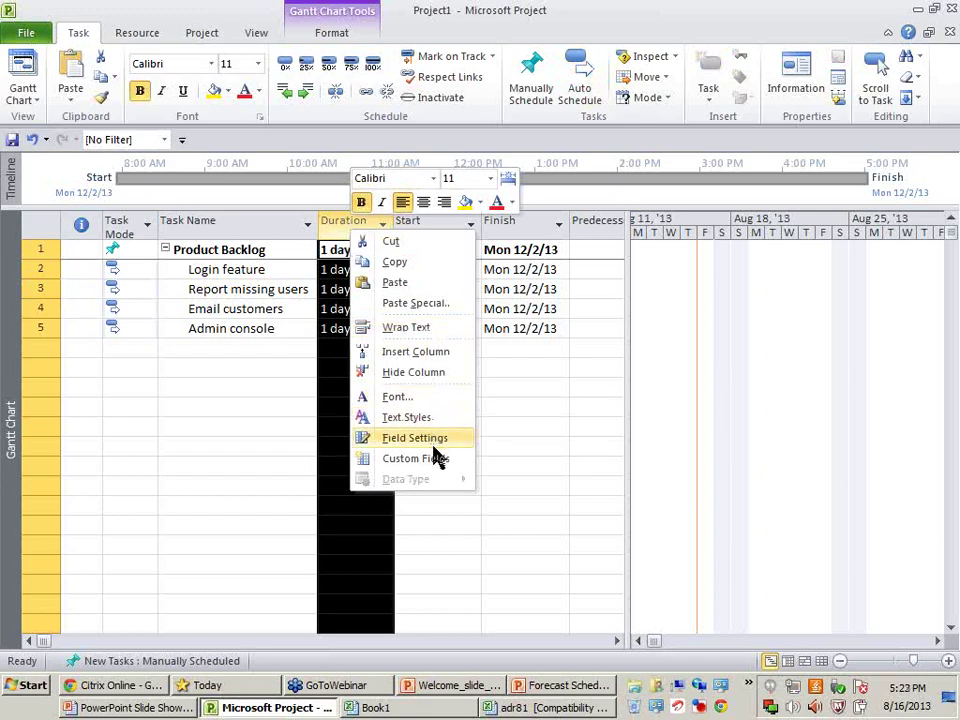
click(432, 447)
key(Tab)
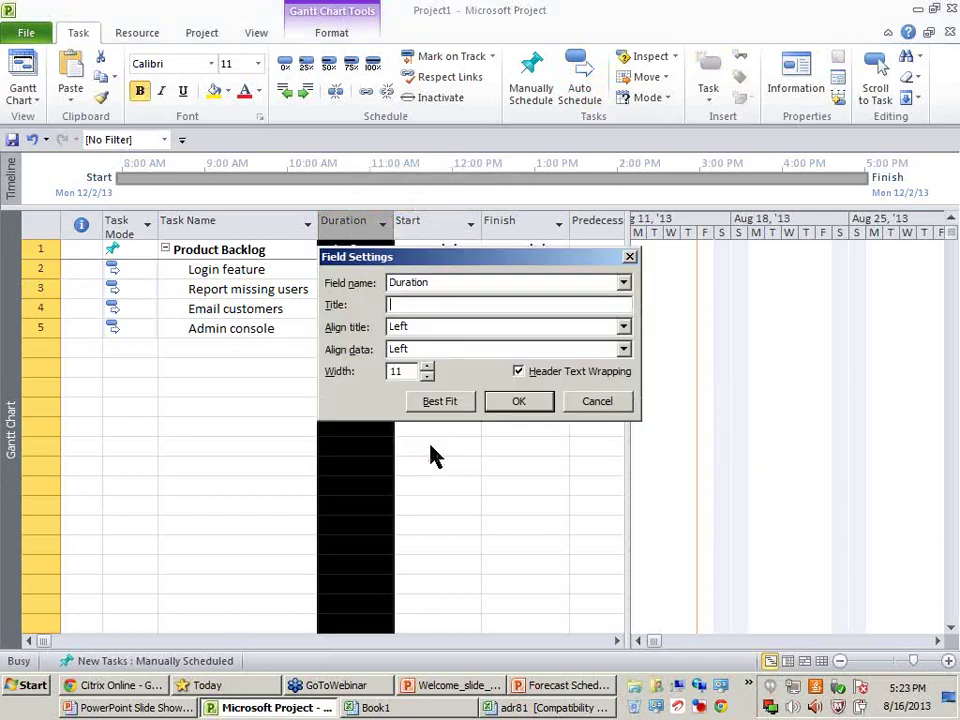
text(Story Points)
key(Return)
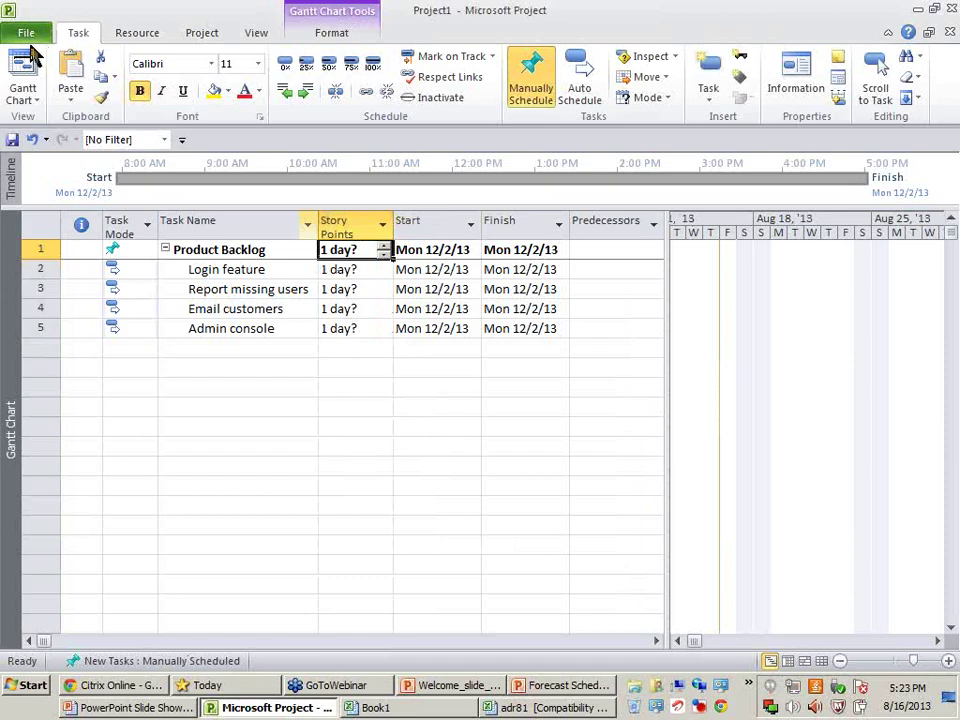
Step: In the project's advanced display options, abbreviate the days label to "d" and remove the space before labels
click(27, 34)
click(75, 386)
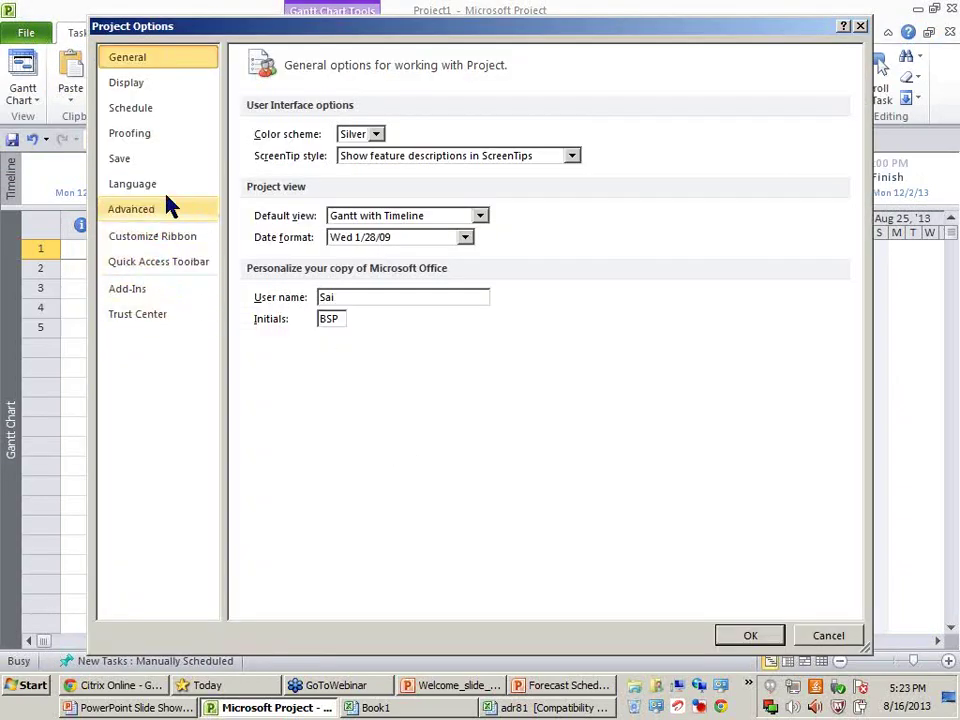
click(172, 217)
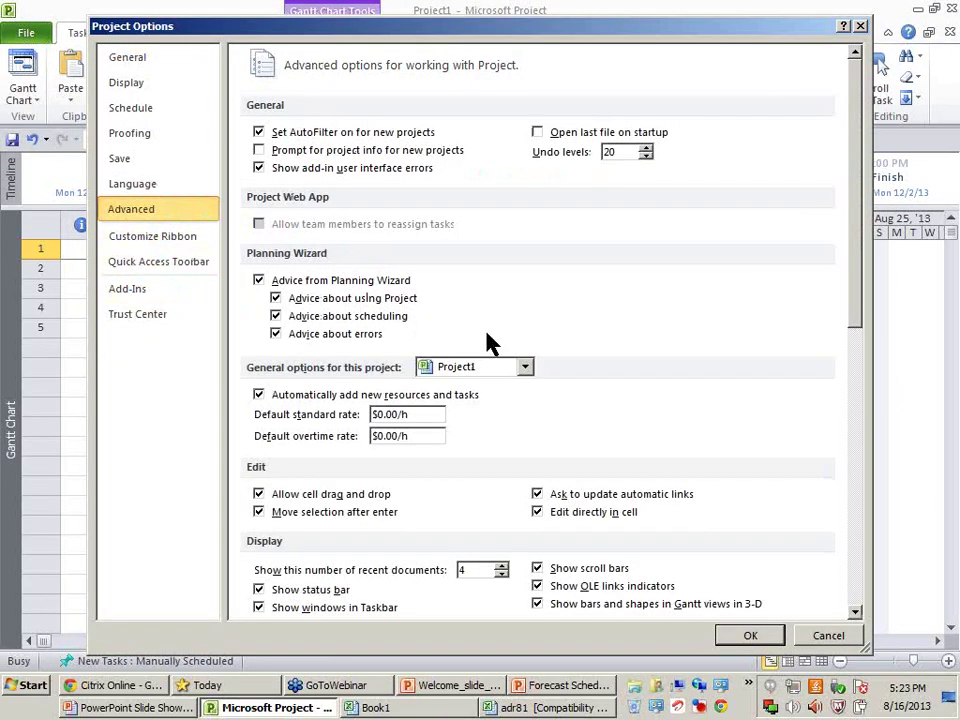
scroll(499, 360, down, 10)
scroll(508, 535, up, 5)
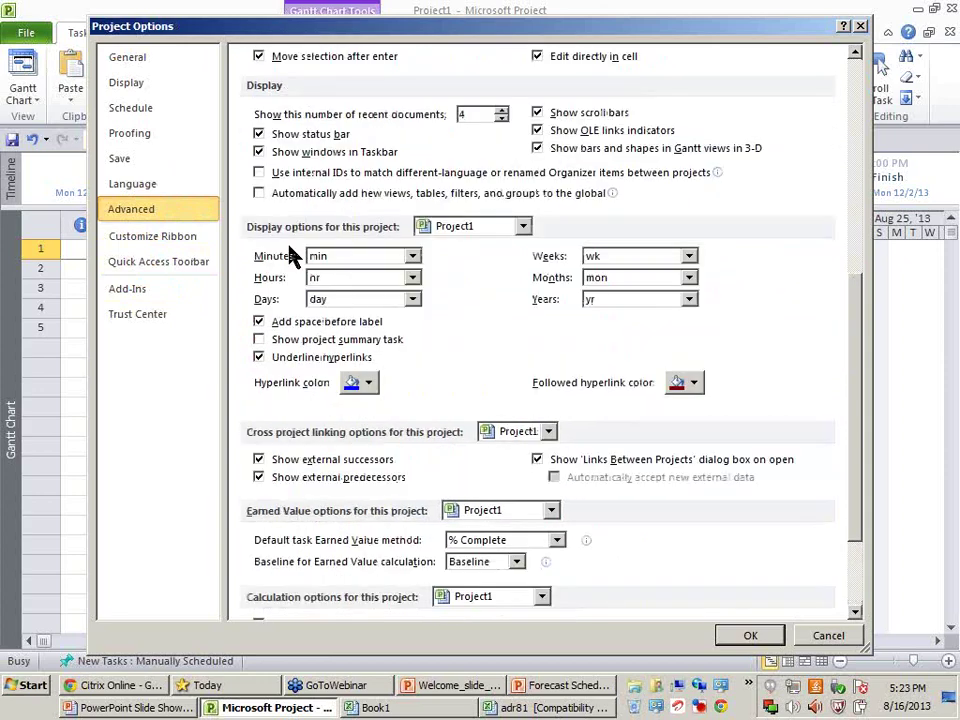
click(282, 325)
click(360, 300)
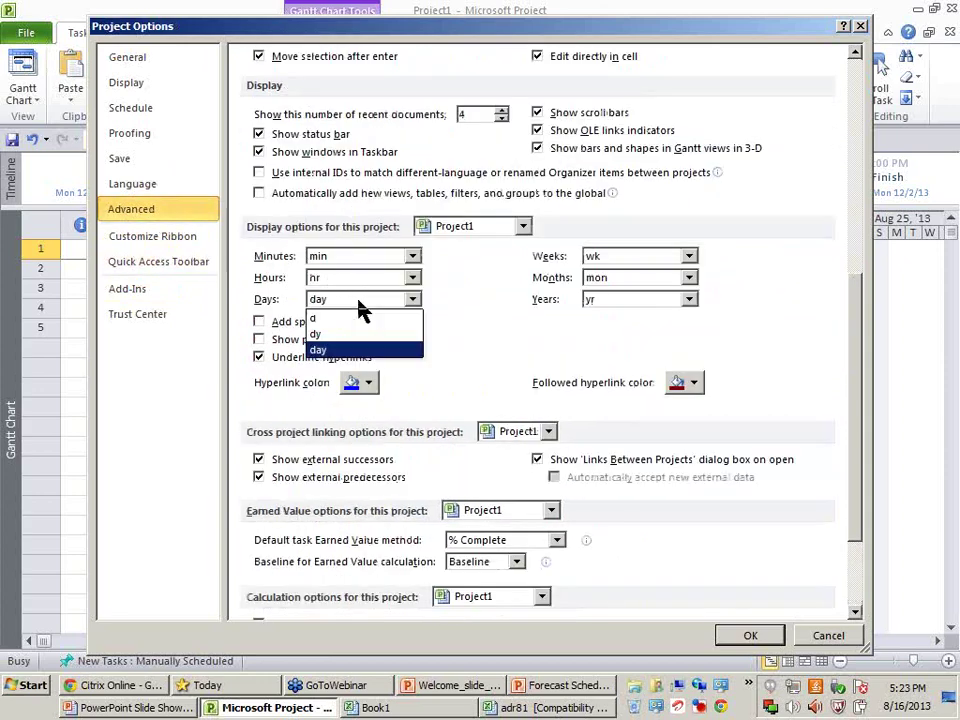
click(362, 308)
click(368, 306)
click(366, 318)
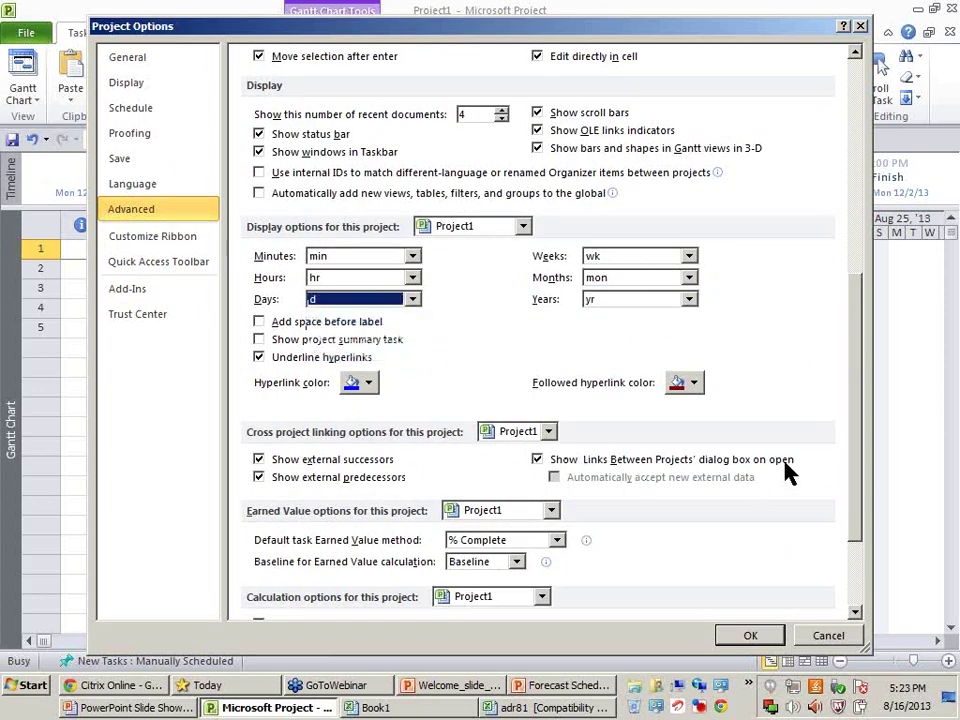
click(750, 635)
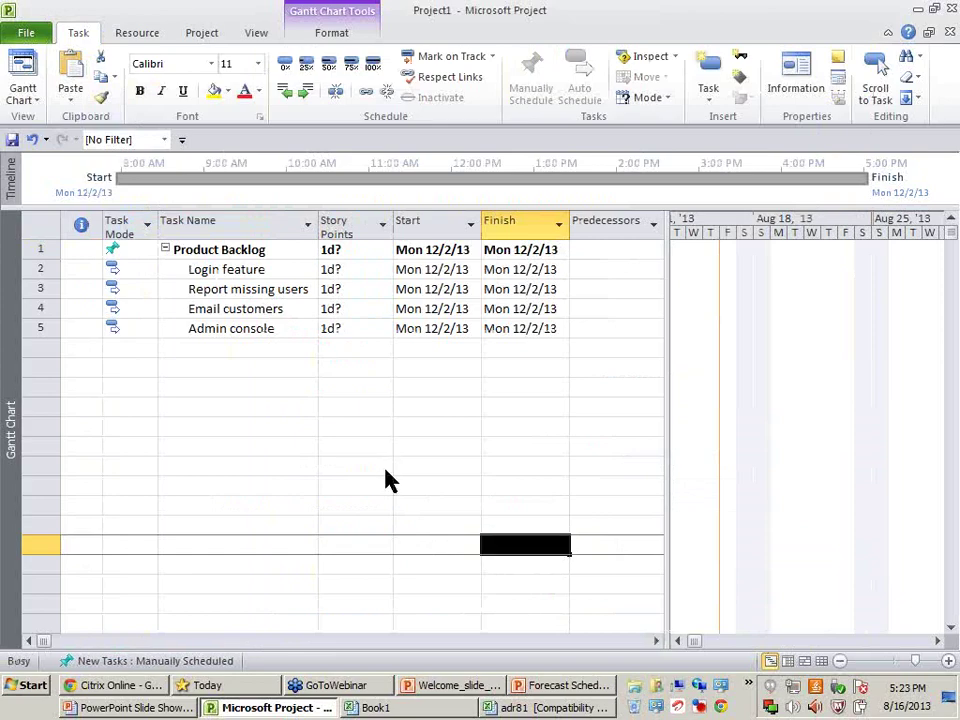
Step: Save the project as "Agile" in the Today folder
key(ctrl+s)
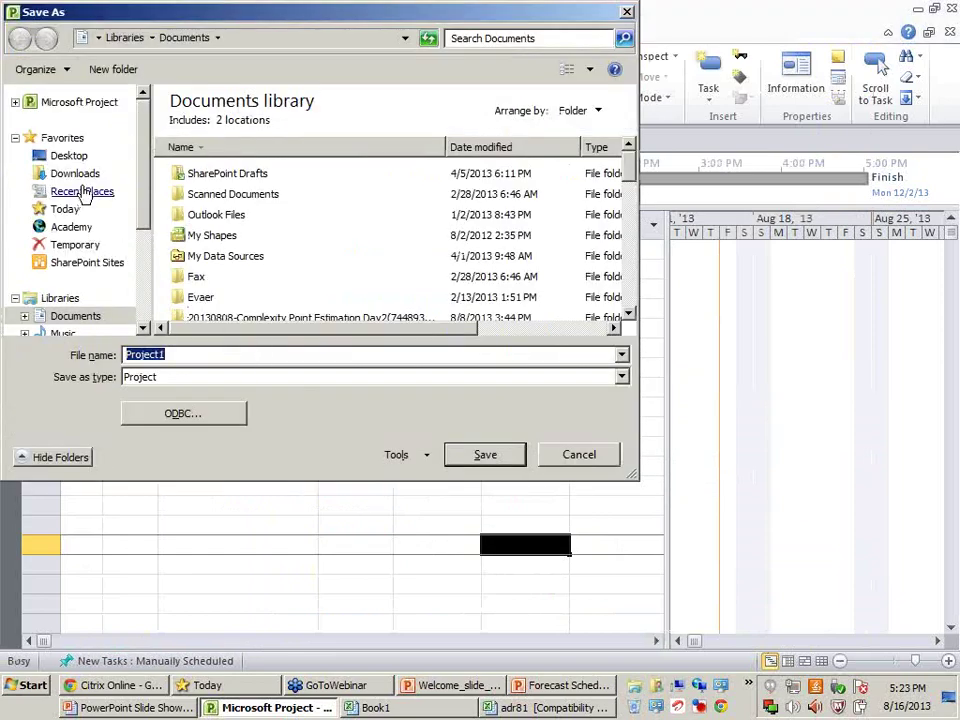
click(66, 209)
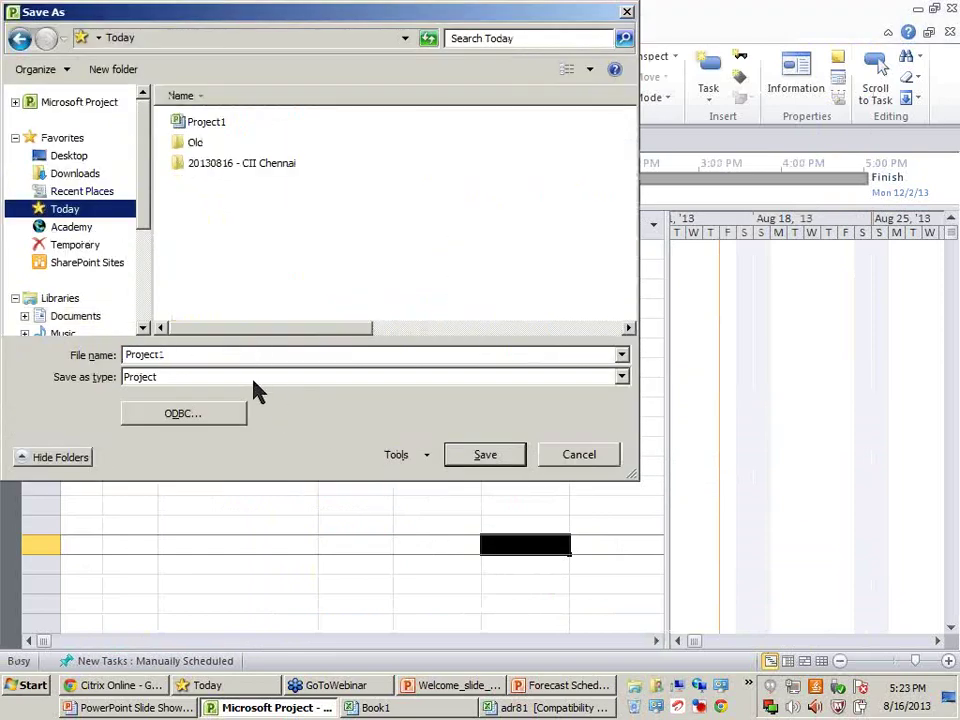
double_click(228, 352)
text(A)
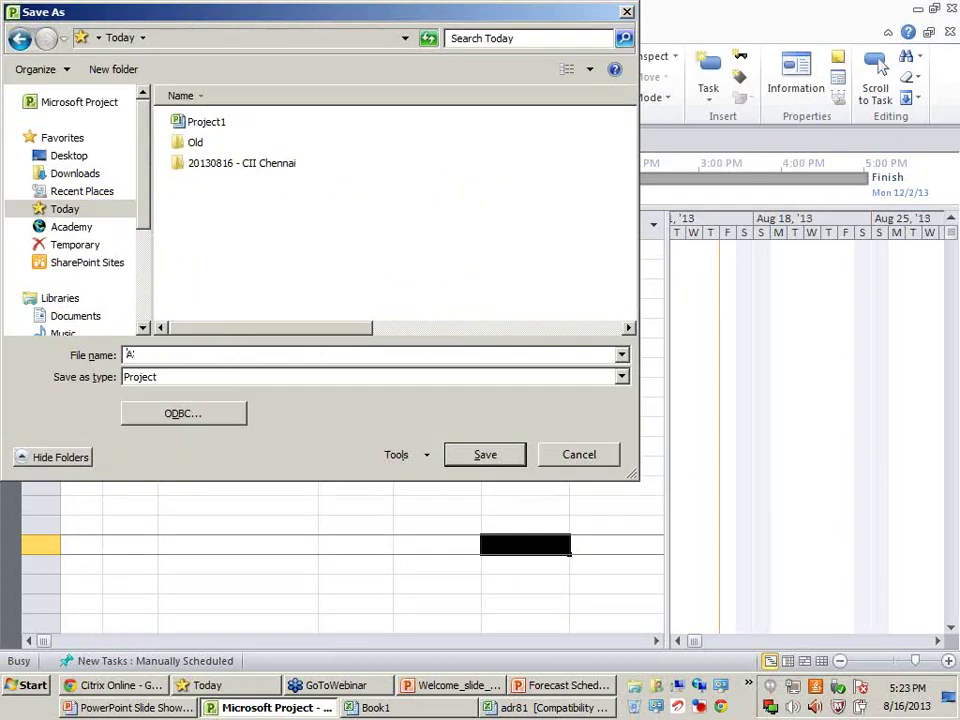
text(gile)
key(Return)
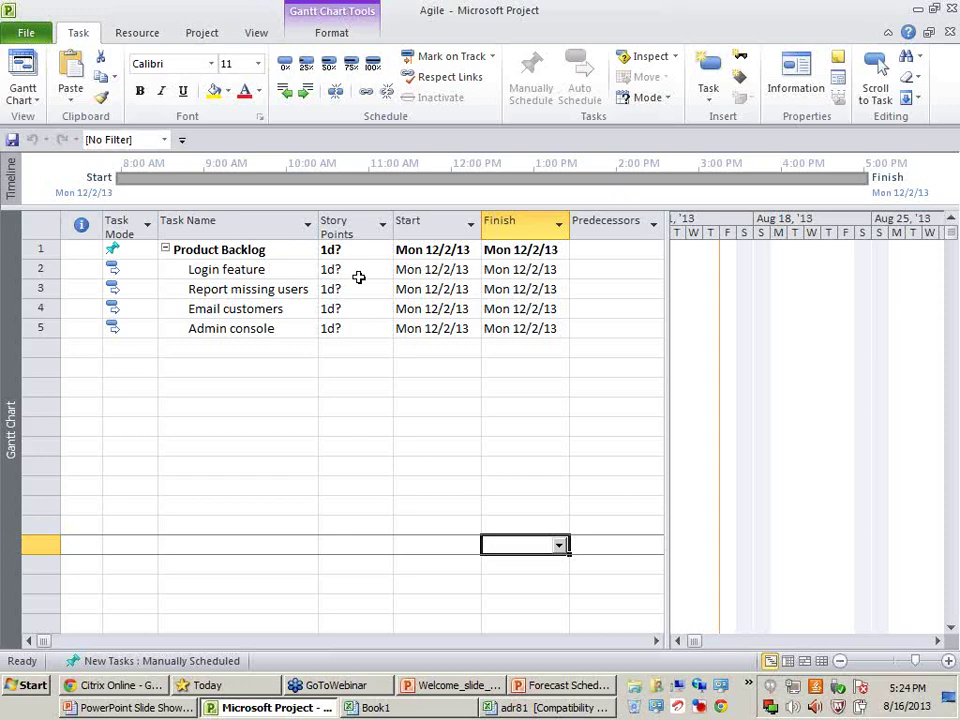
Step: Enter story points of 1 for Login feature, 3 for Report missing users, 2 for Email customers and 5 for Admin console
click(358, 277)
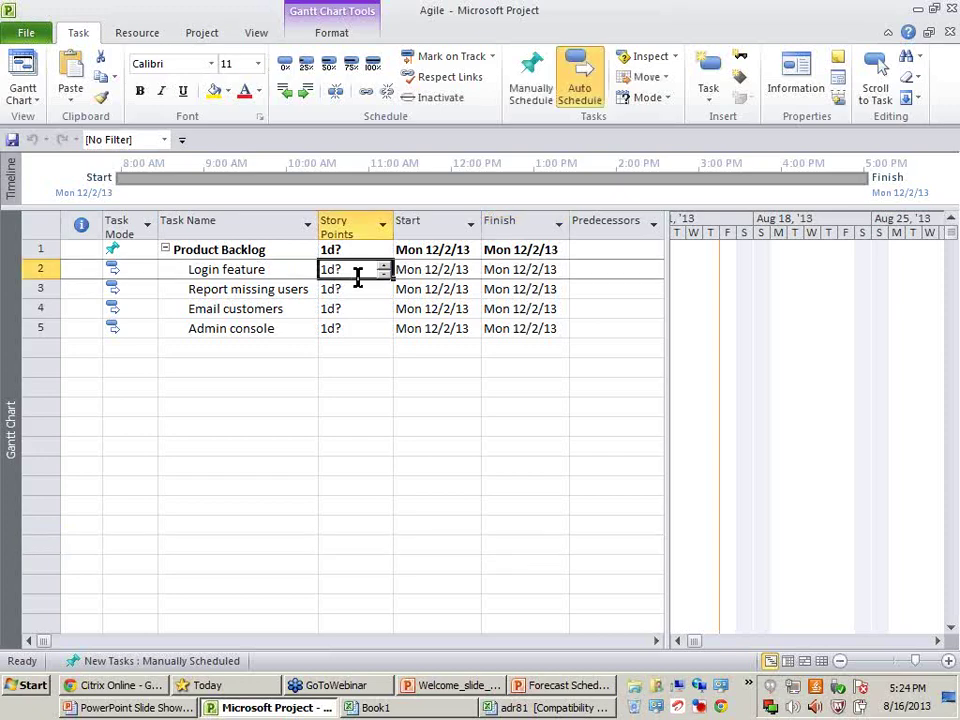
text(1)
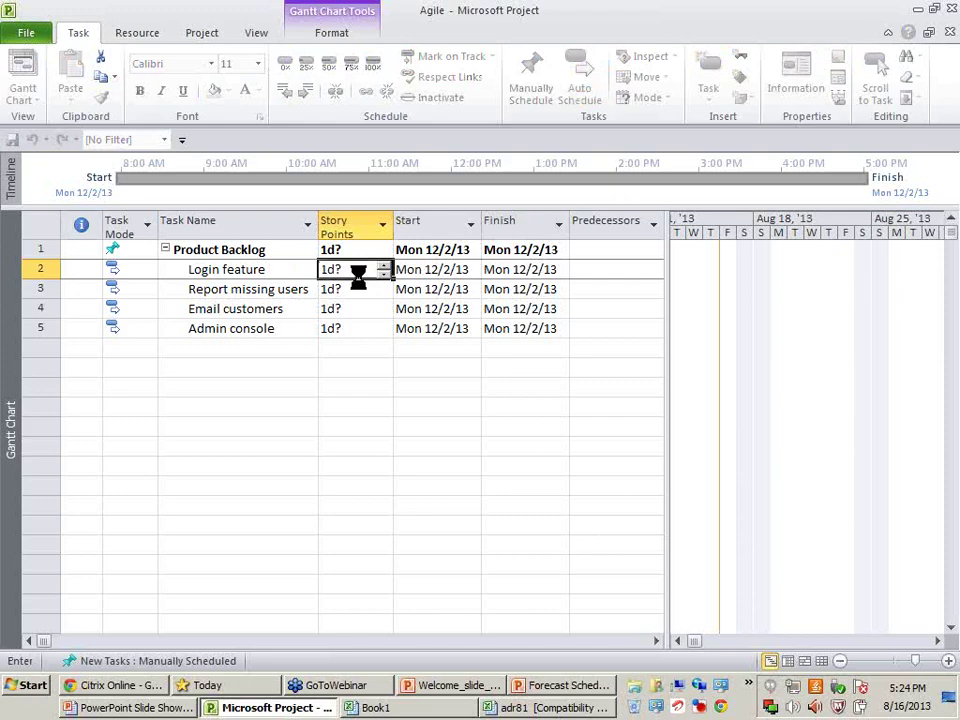
key(Return)
text(3)
key(Return)
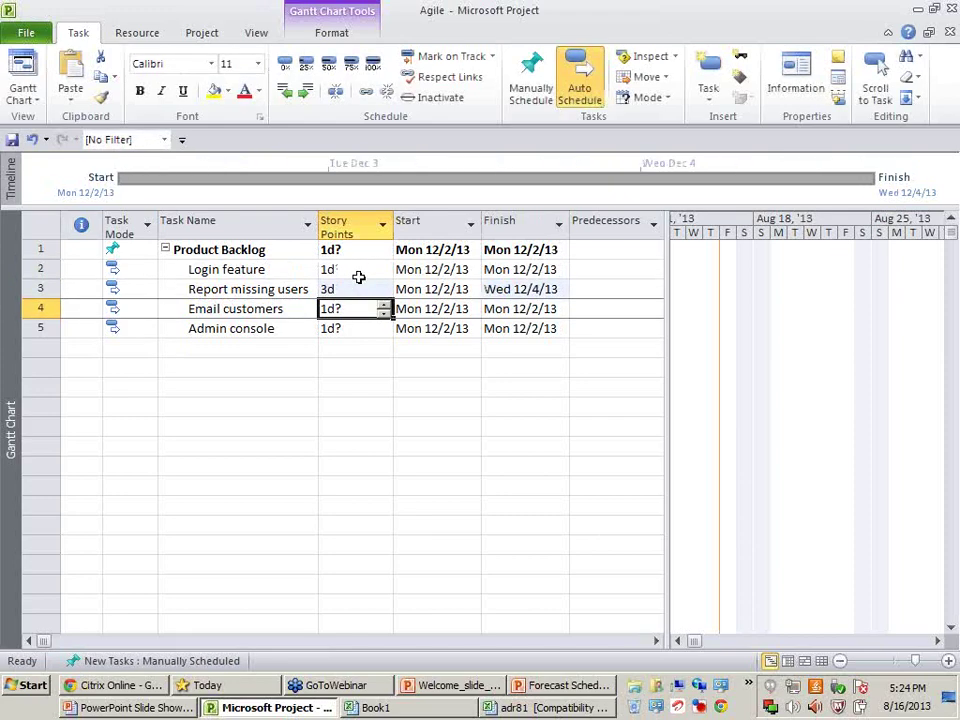
text(2)
key(Return)
text(5)
key(Return)
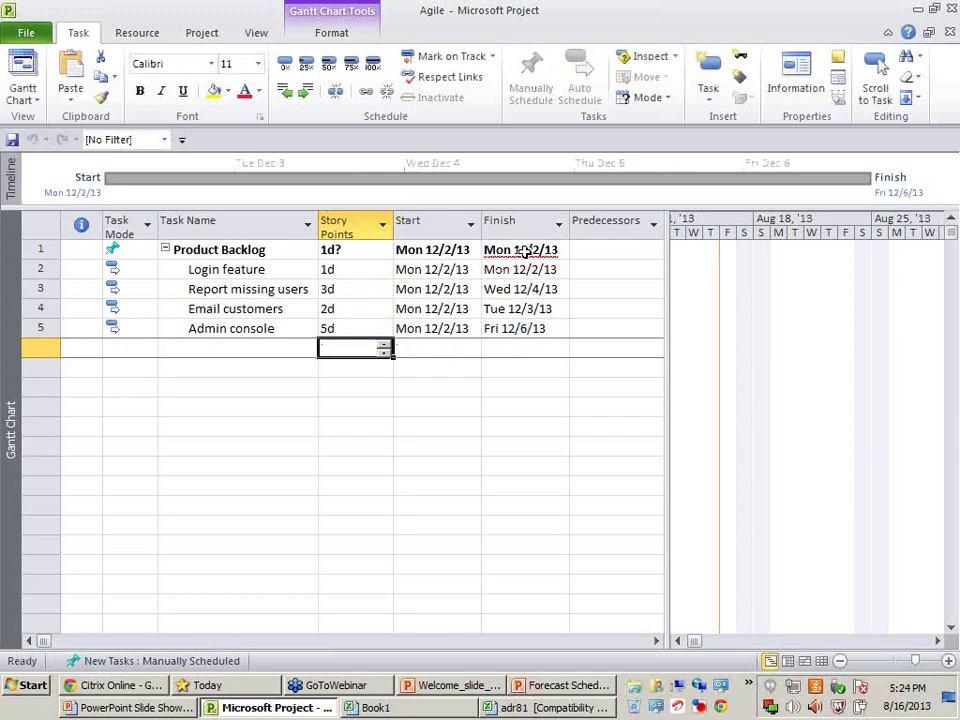
Step: Collapse the Product Backlog summary task to hide its four subtasks
drag(255, 270, 255, 324)
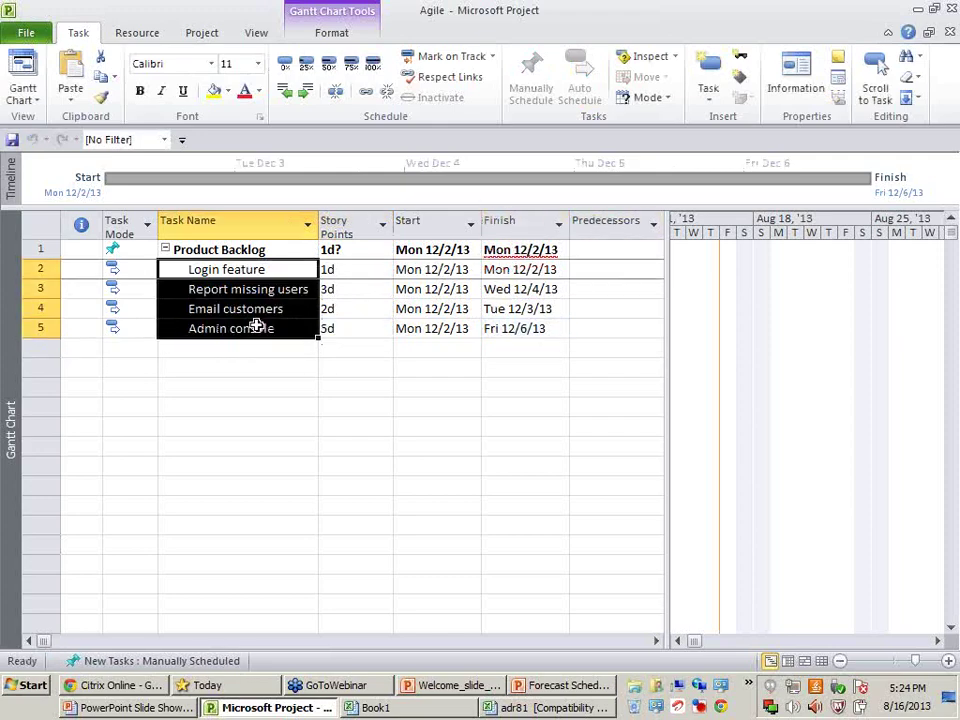
click(237, 420)
click(165, 250)
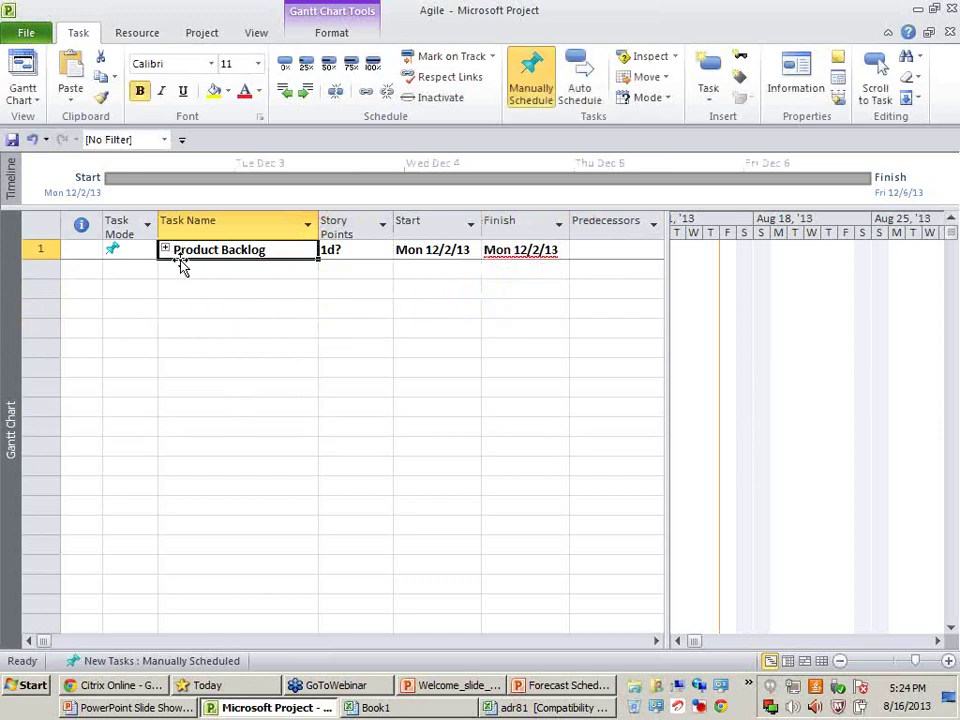
Step: Add two tasks named "Sep Spring" and "Oct Sprint" below Product Backlog
click(186, 270)
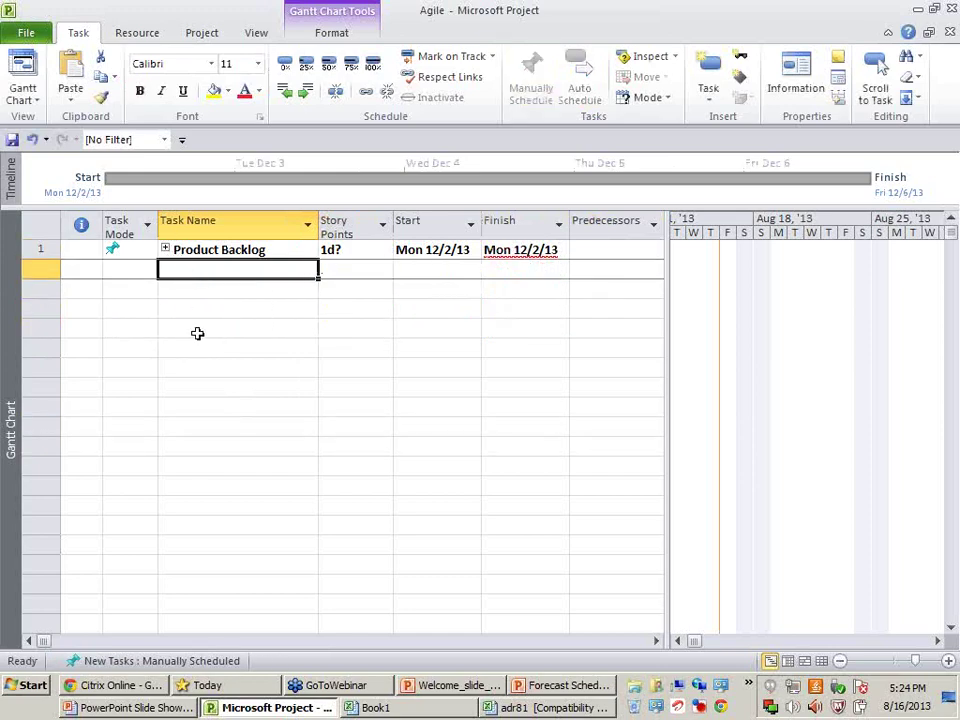
text(Sep)
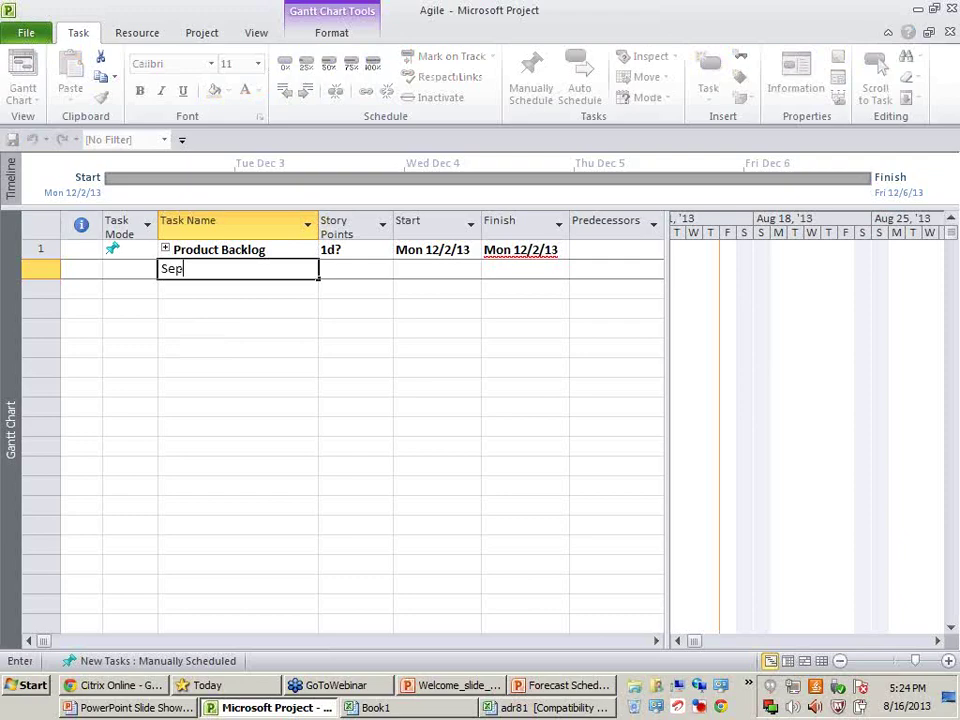
key(Return)
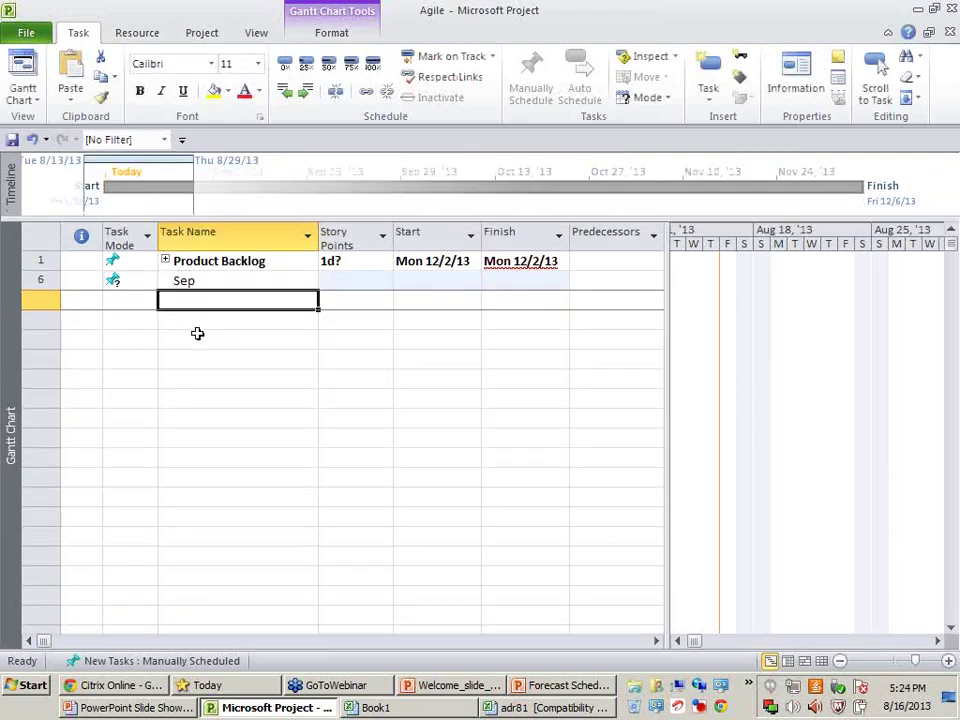
key(Up)
text(Sep Spring)
key(Return)
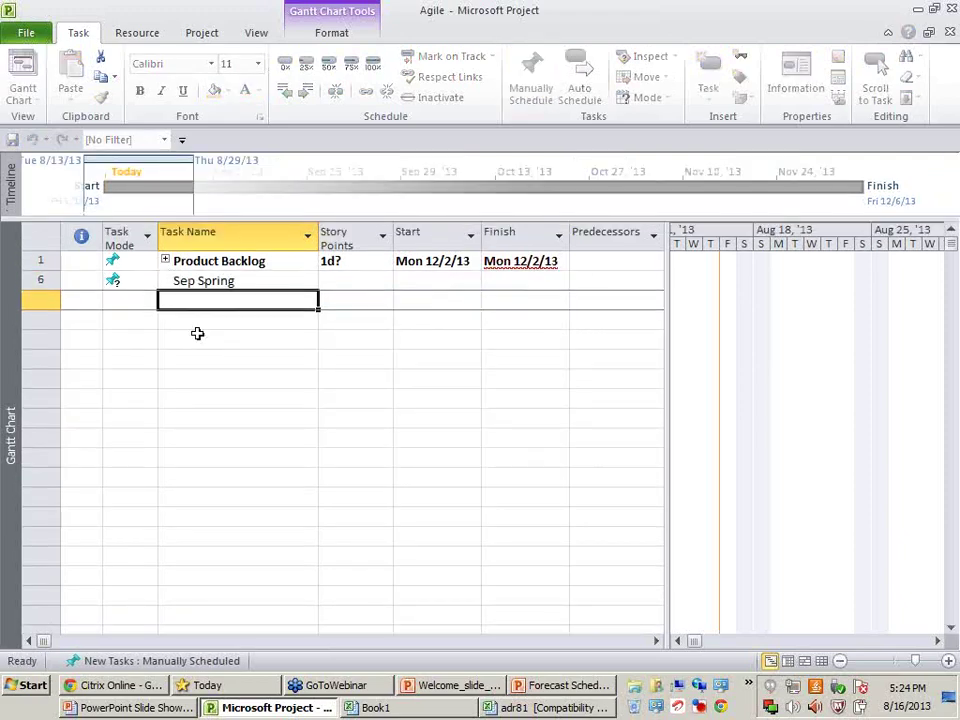
text(Oct Sprint)
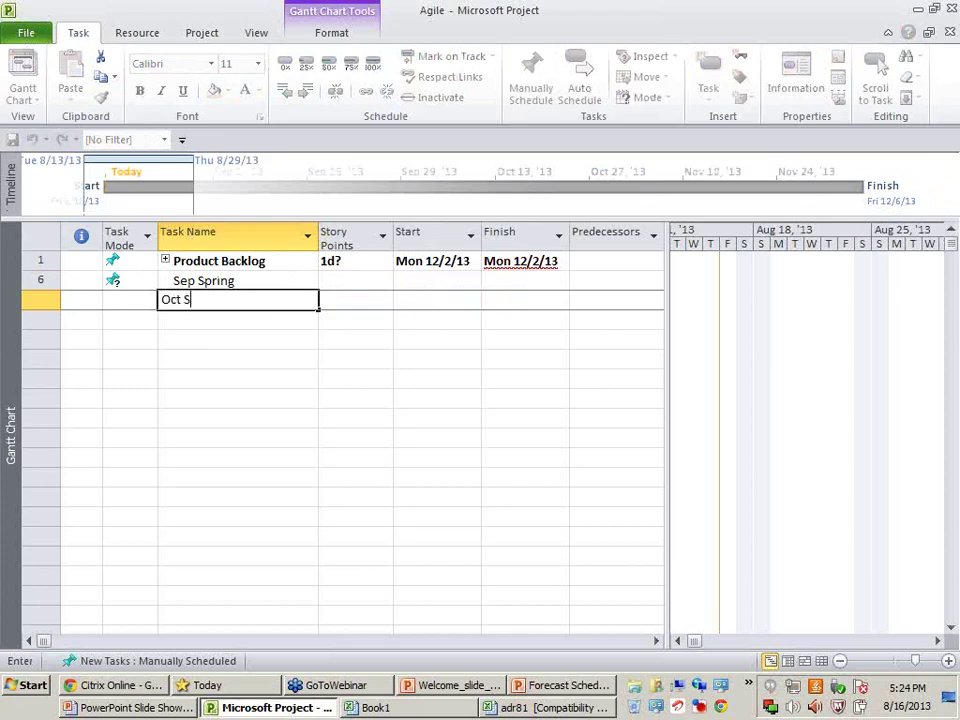
key(Tab)
Step: Set the Story Points duration to 2 wk for Sep Spring and 1 wk for Oct Sprint
key(Up)
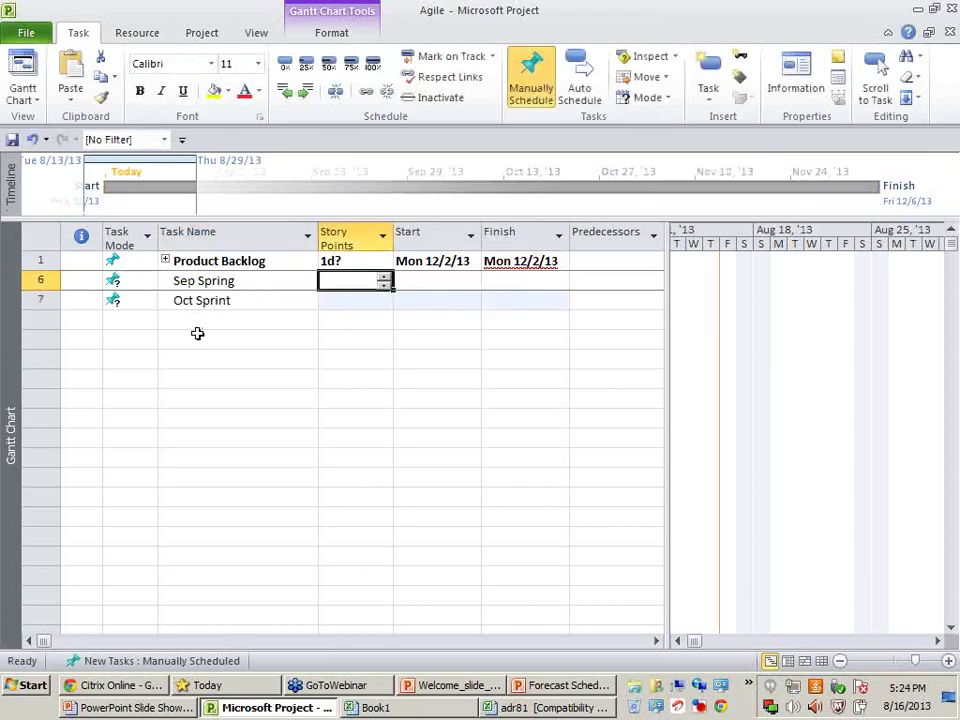
text(2 wek)
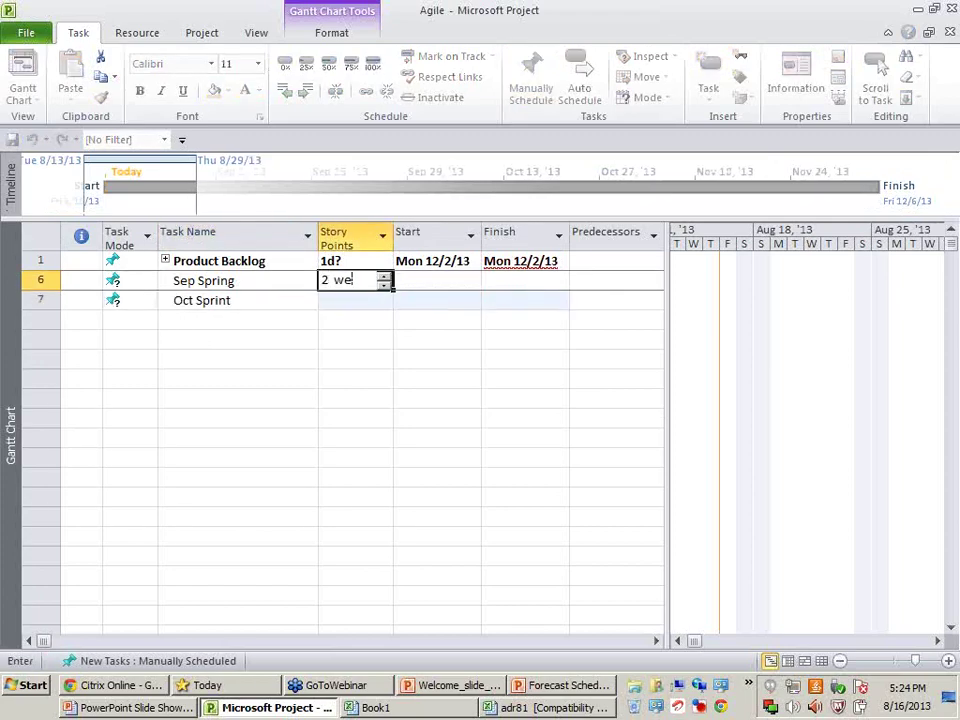
key(BackSpace)
key(BackSpace)
text(k)
key(Return)
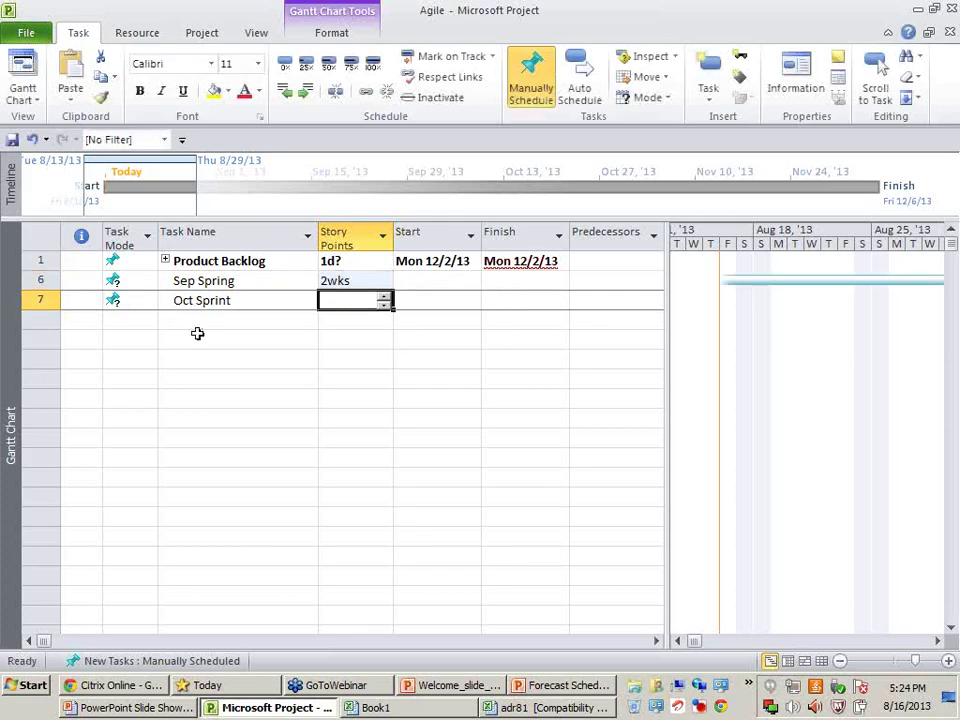
text(1 wk)
key(Return)
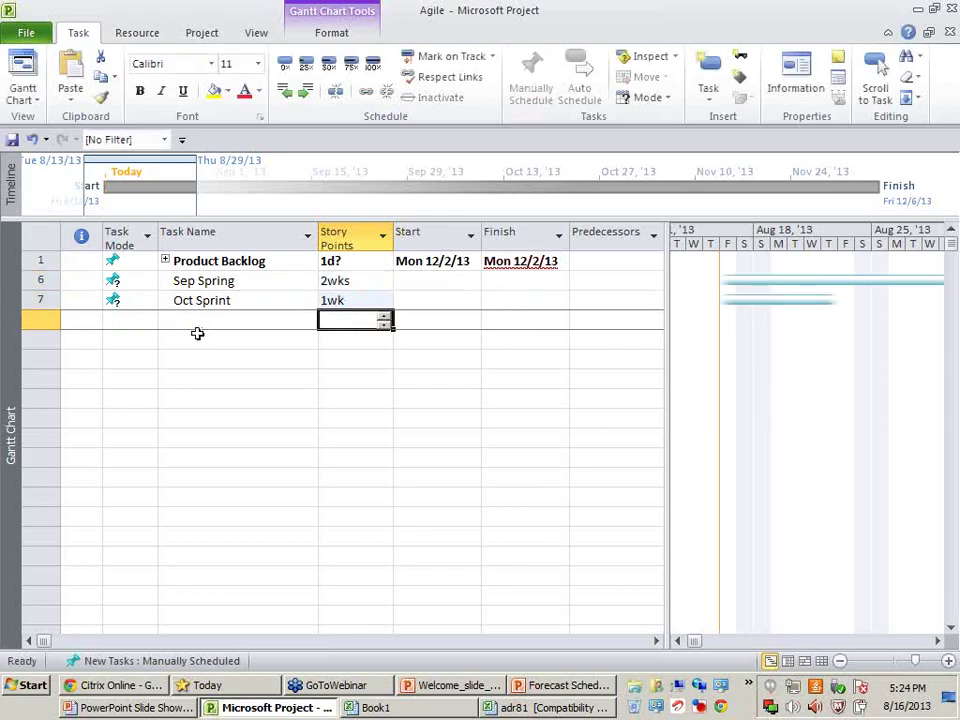
Step: Set the start date of Sep Spring to Mon 9/2/13
click(224, 276)
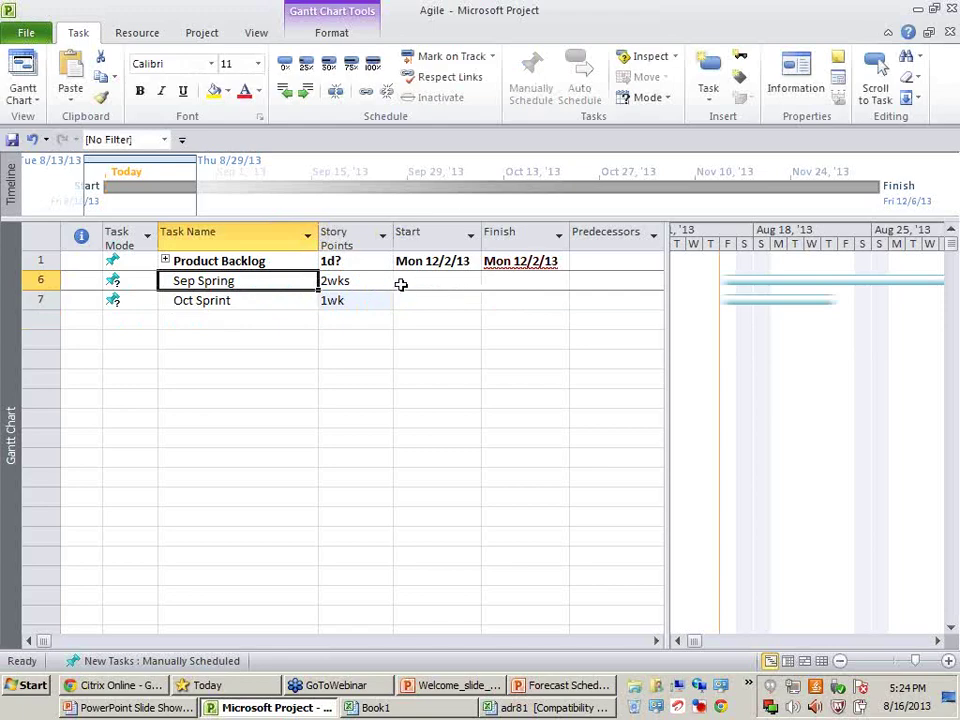
click(400, 283)
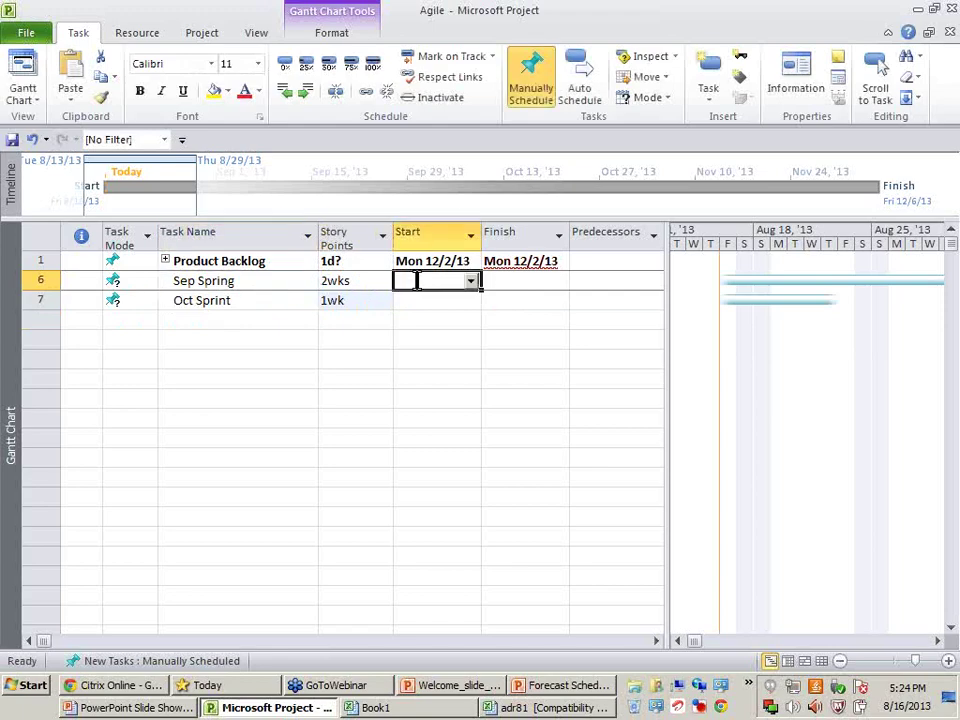
click(471, 282)
click(470, 301)
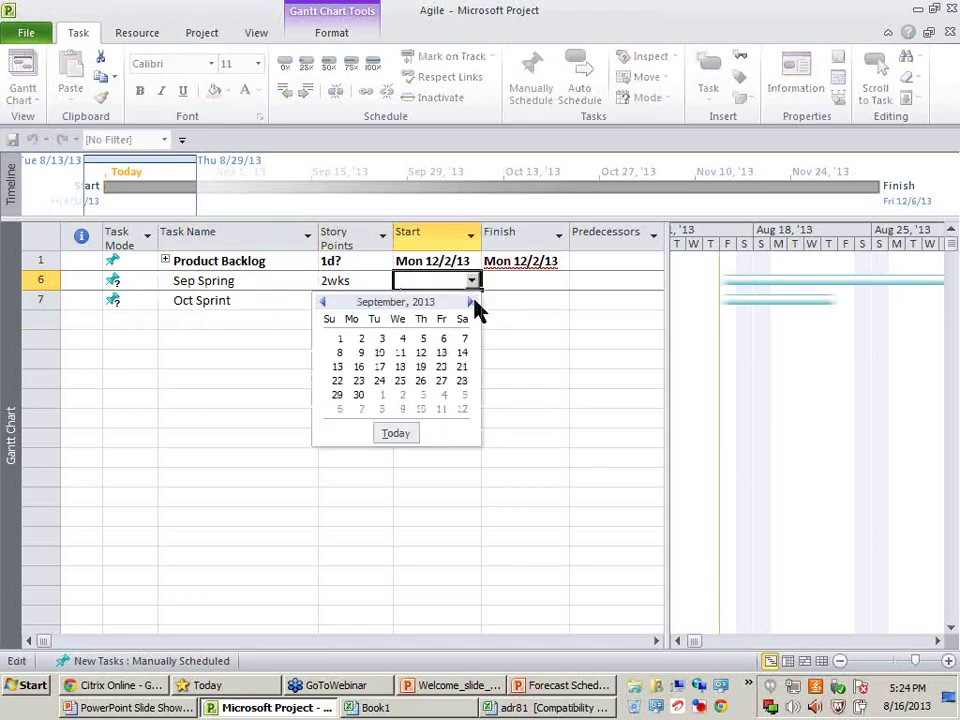
click(360, 338)
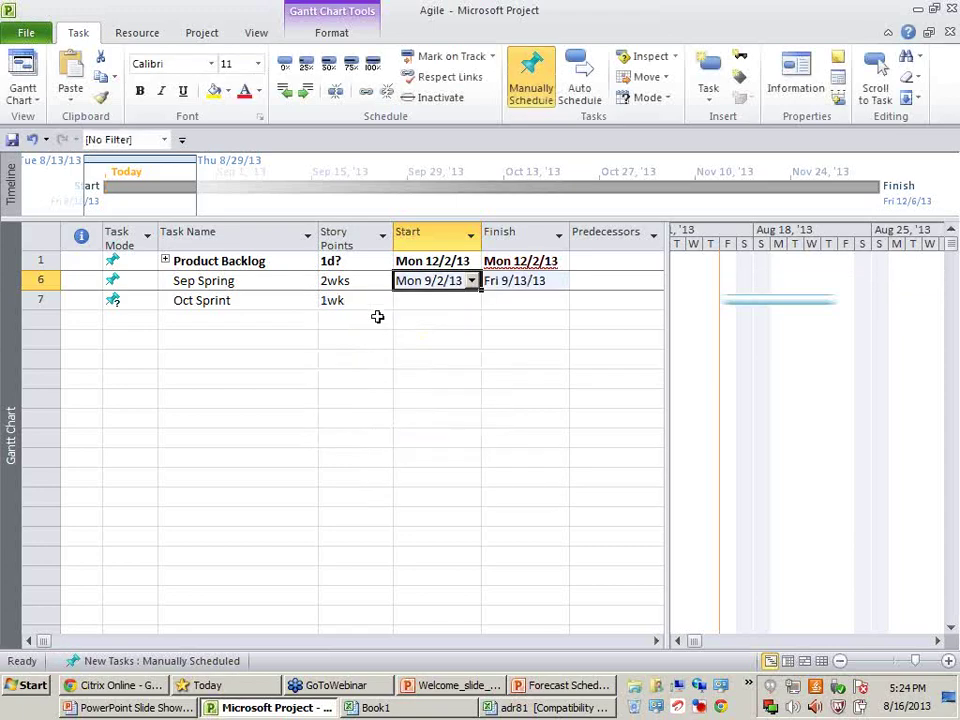
Step: Set the start date of Oct Sprint to Tue 10/1/13
click(274, 300)
click(440, 300)
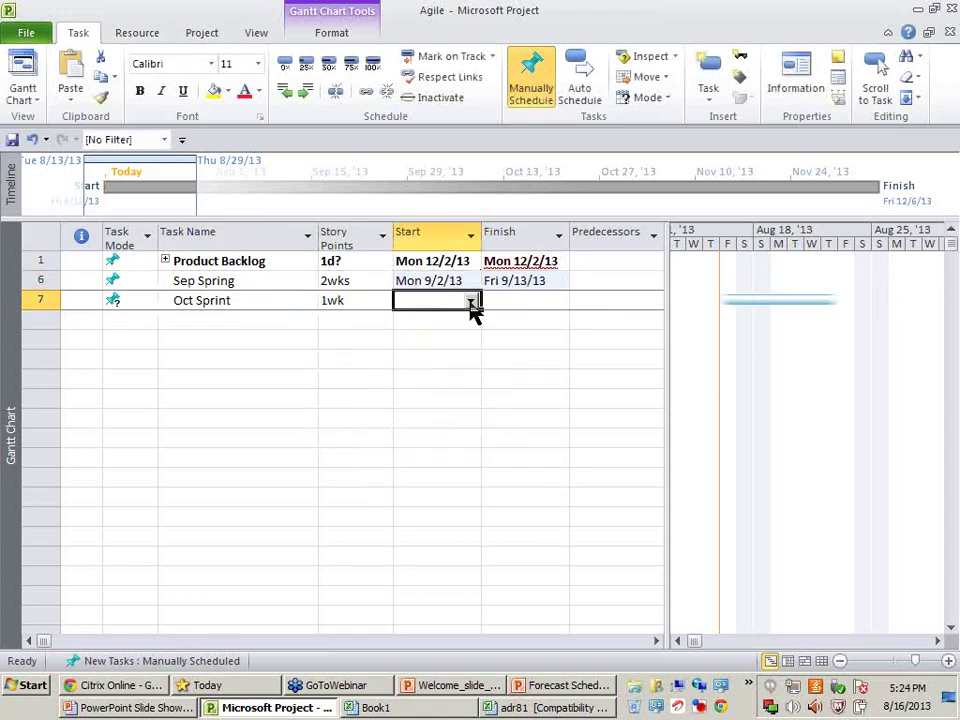
click(471, 301)
click(470, 321)
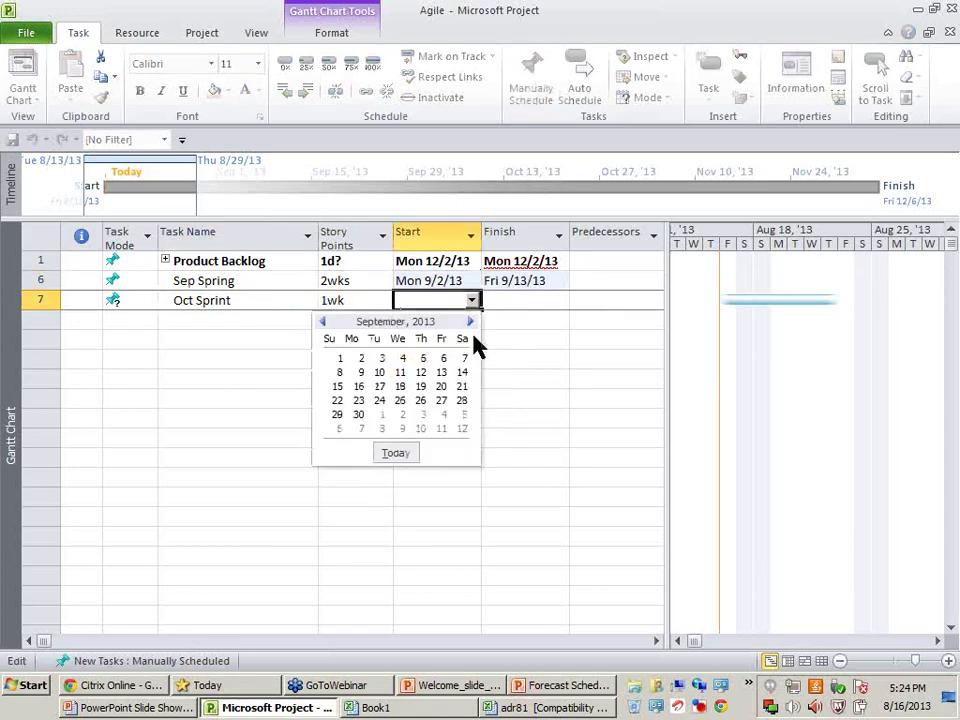
click(470, 321)
click(380, 362)
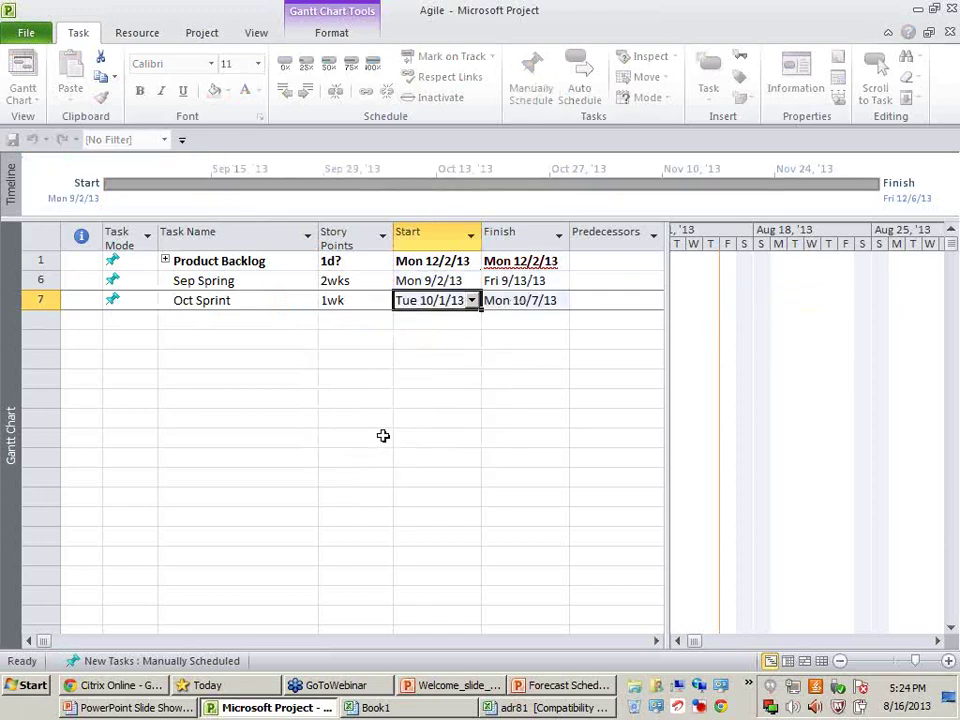
click(383, 454)
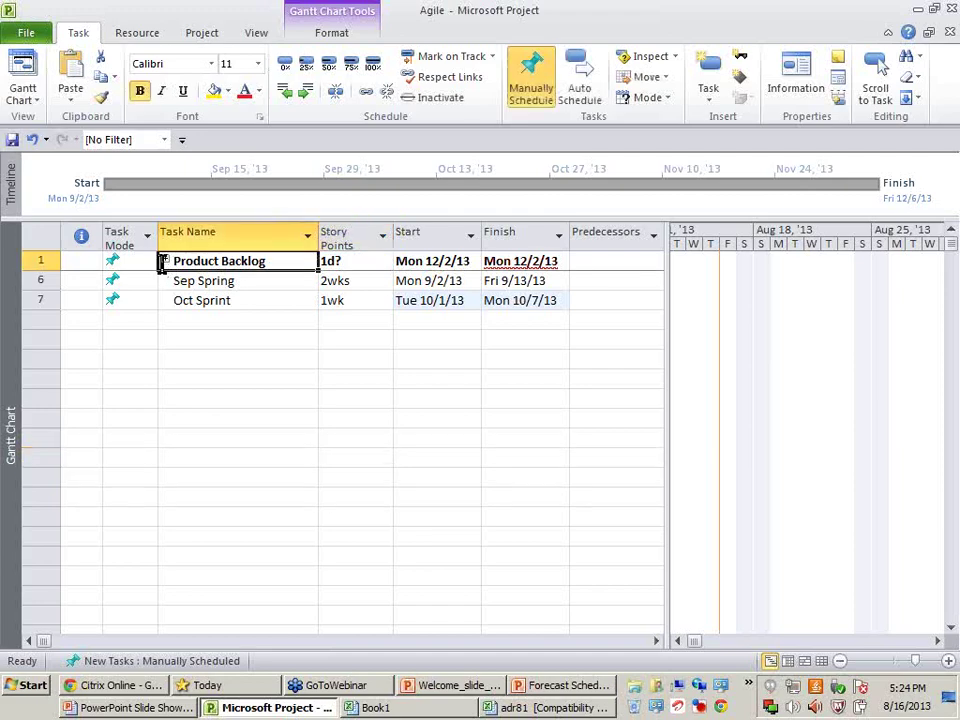
Step: Expand Product Backlog and move the Login feature task to the row directly below Sep Spring
click(166, 260)
click(240, 457)
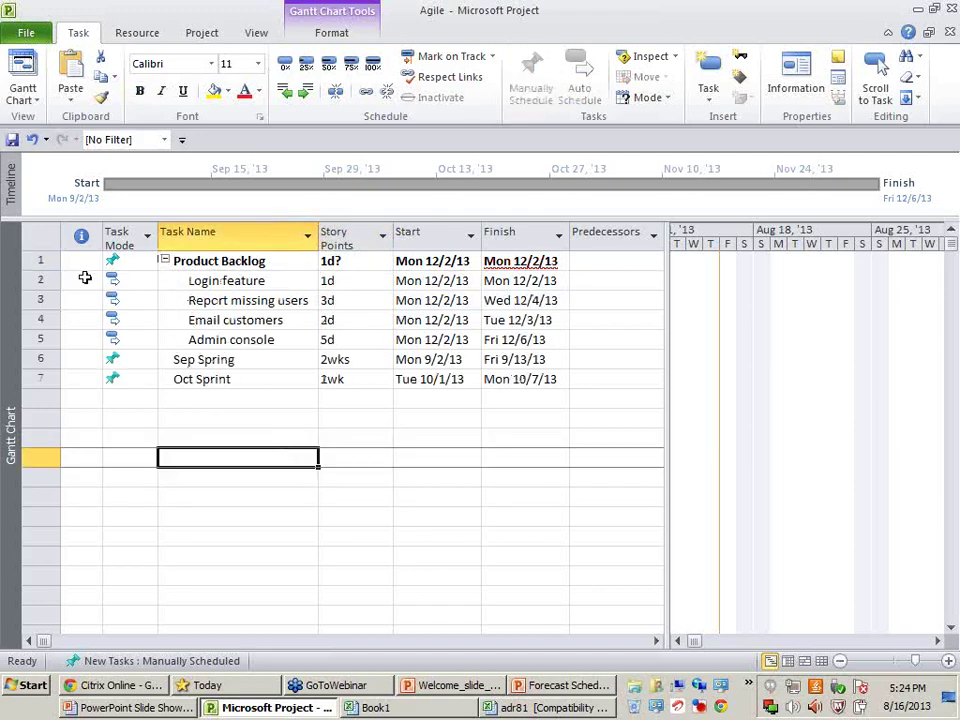
click(46, 281)
drag(48, 285, 62, 368)
click(175, 433)
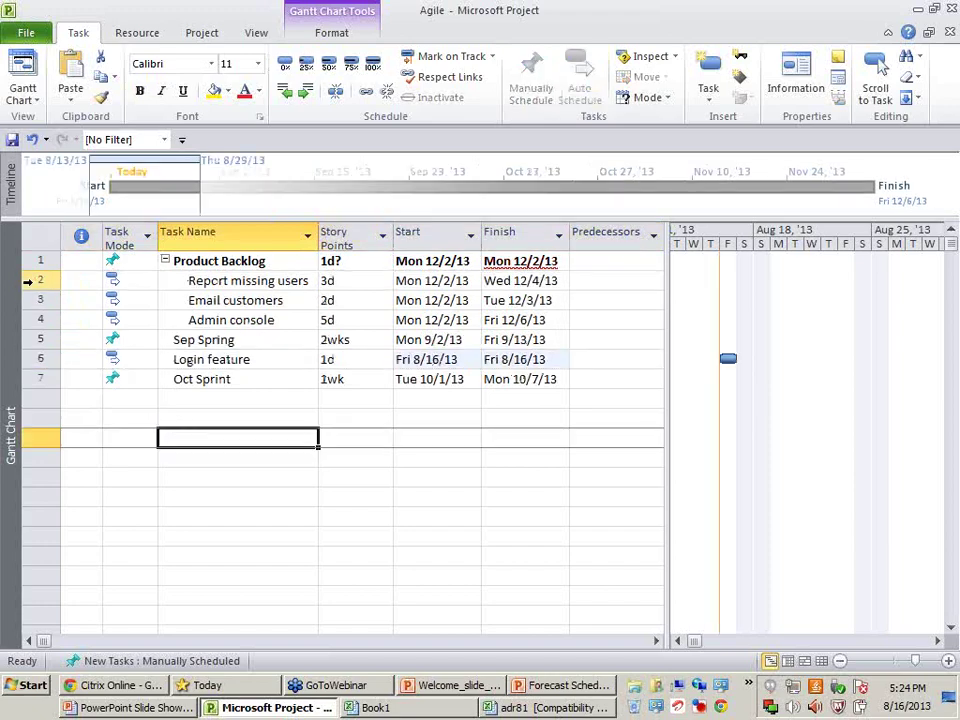
Step: Move the Report missing users task out of the Product Backlog to the row directly below Oct Sprint
drag(43, 281, 43, 340)
click(48, 283)
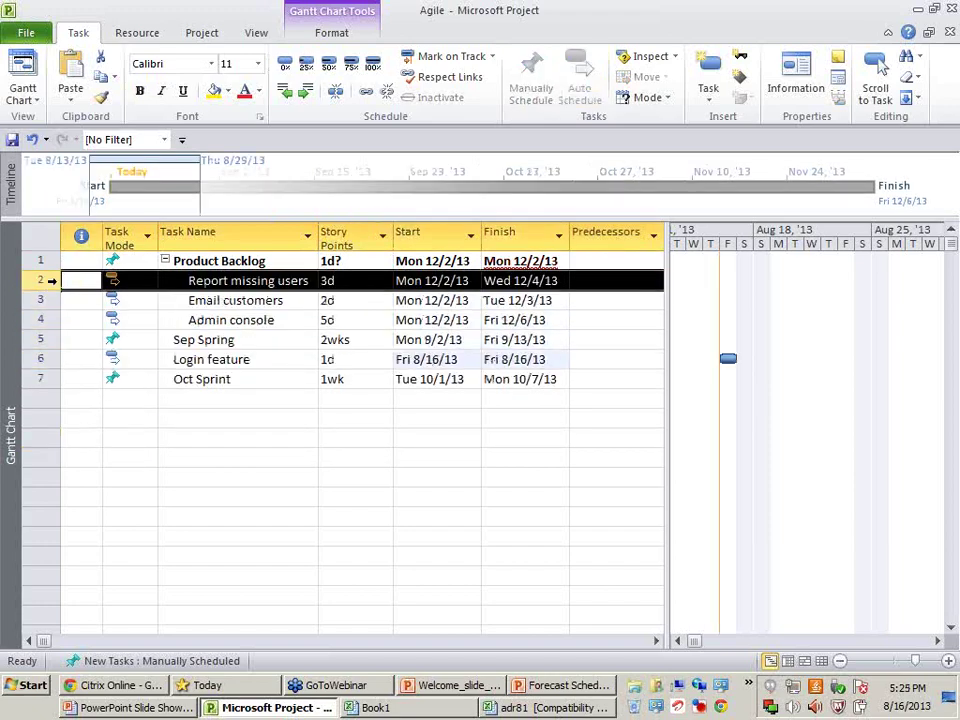
drag(48, 283, 72, 386)
click(189, 454)
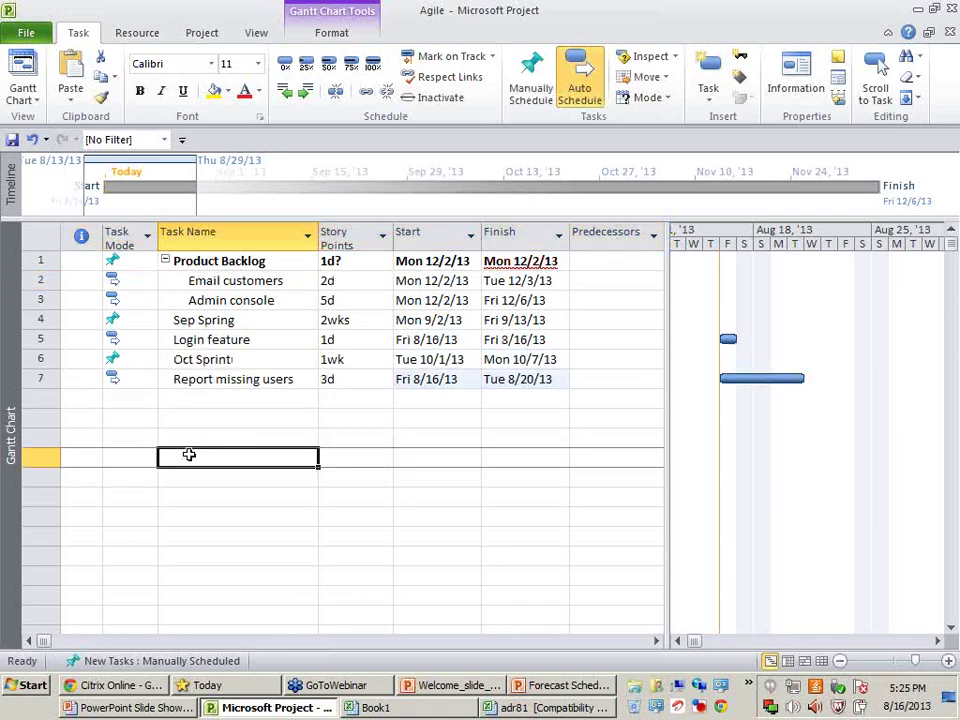
Step: Try to indent the Login feature and Report missing users tasks together
click(34, 339)
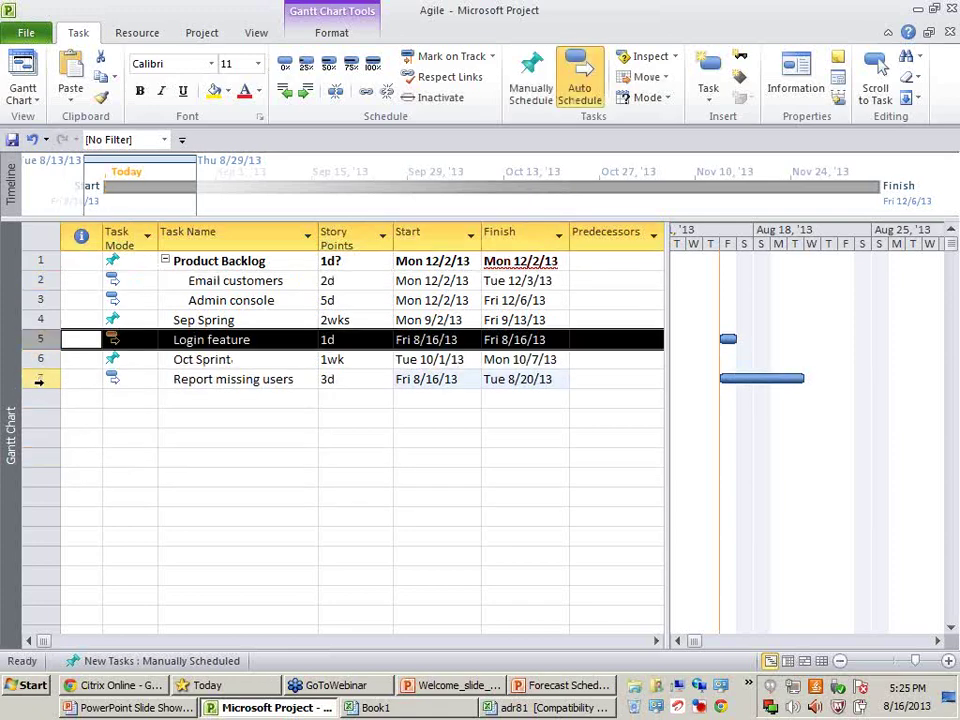
ctrl+click(40, 380)
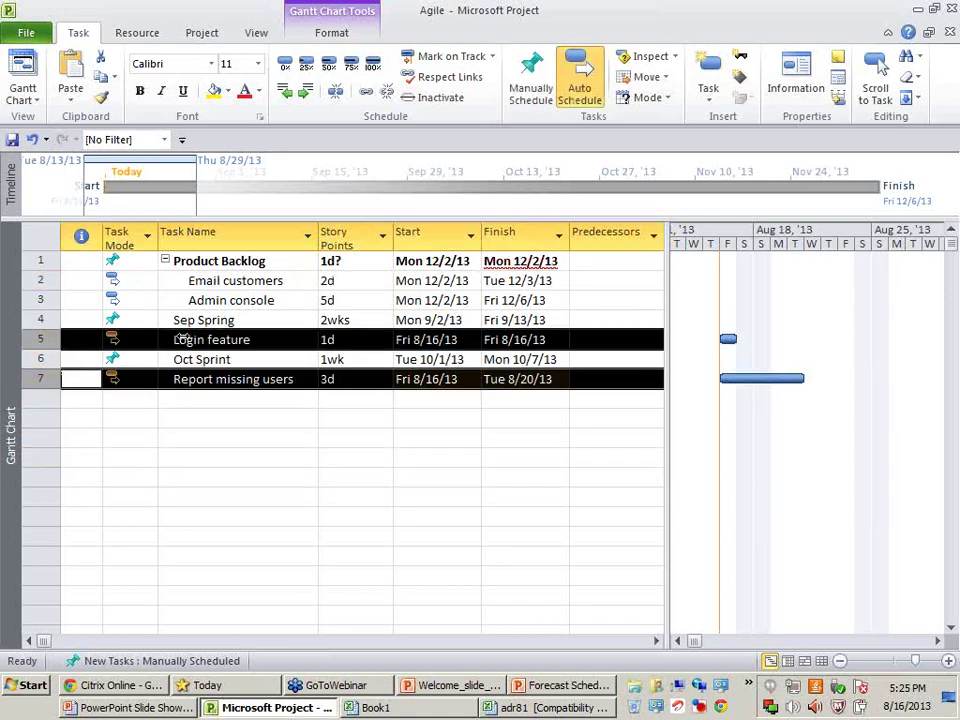
click(305, 92)
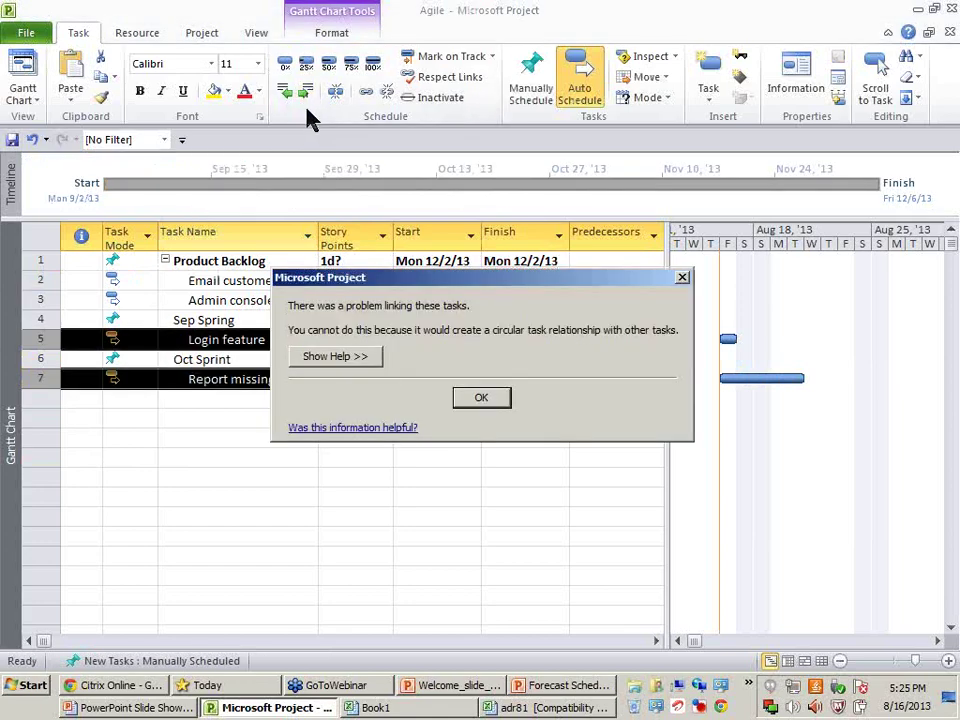
key(Return)
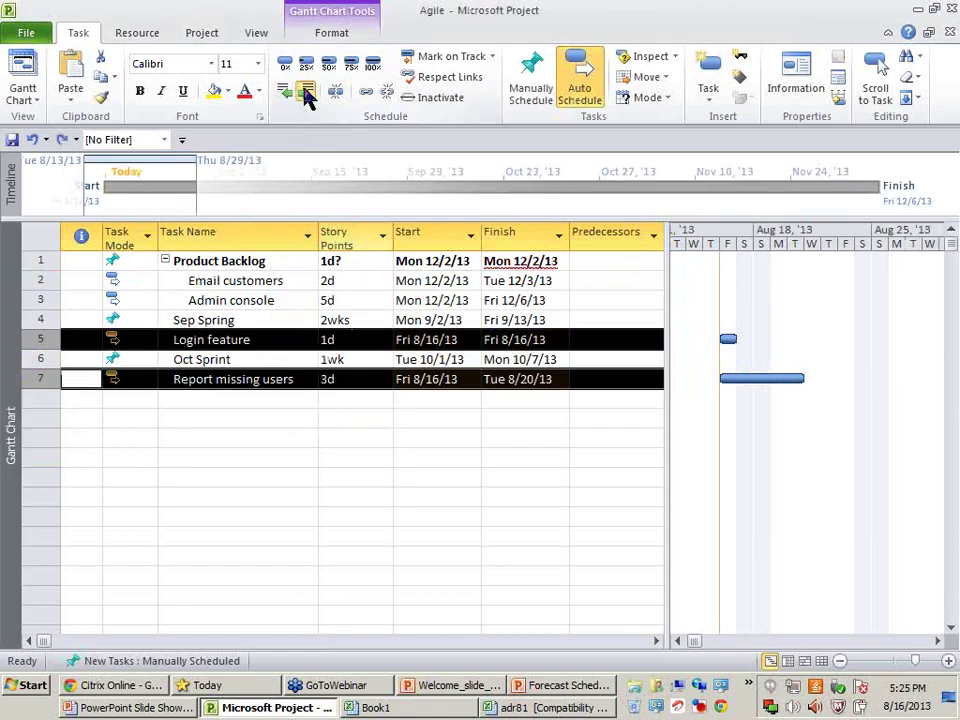
click(307, 92)
key(Return)
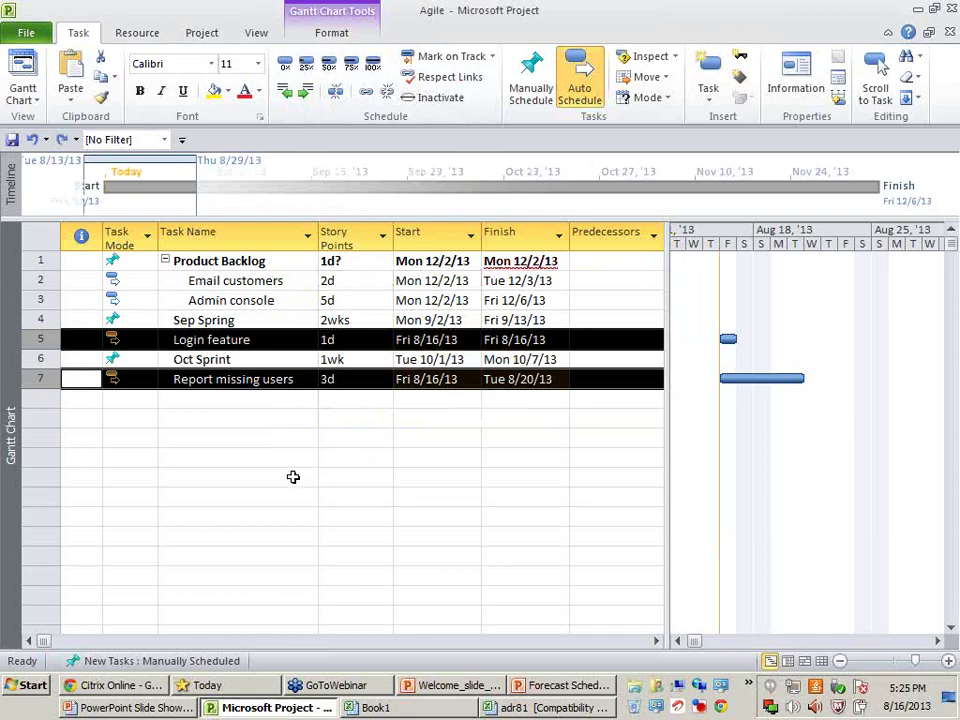
click(292, 477)
Step: Indent Login feature as a subtask of Sep Spring and Report missing users as a subtask of Oct Sprint
click(75, 339)
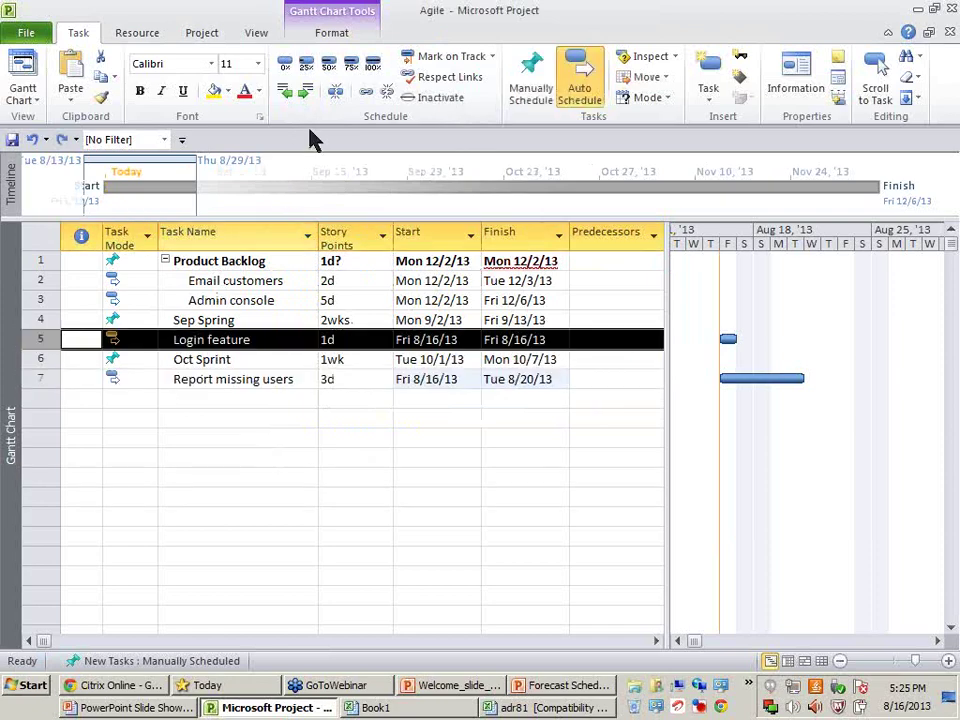
click(307, 92)
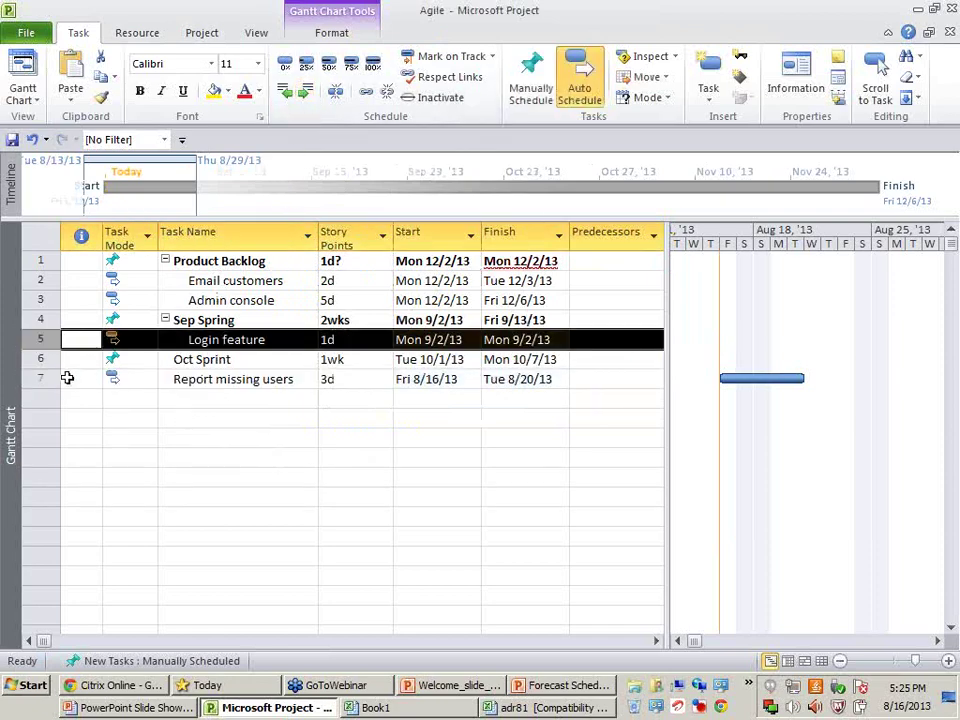
click(50, 377)
click(309, 92)
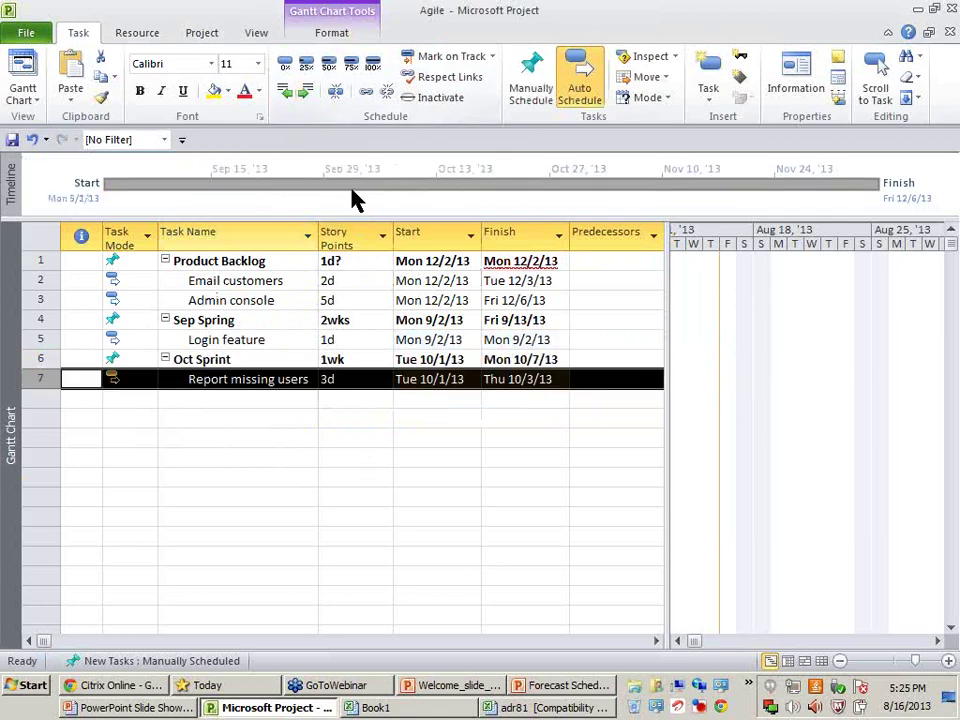
Step: Widen the Gantt chart area and adjust its timescale to examine the Sep Spring and Oct Sprint bars
click(410, 460)
click(840, 660)
click(840, 660)
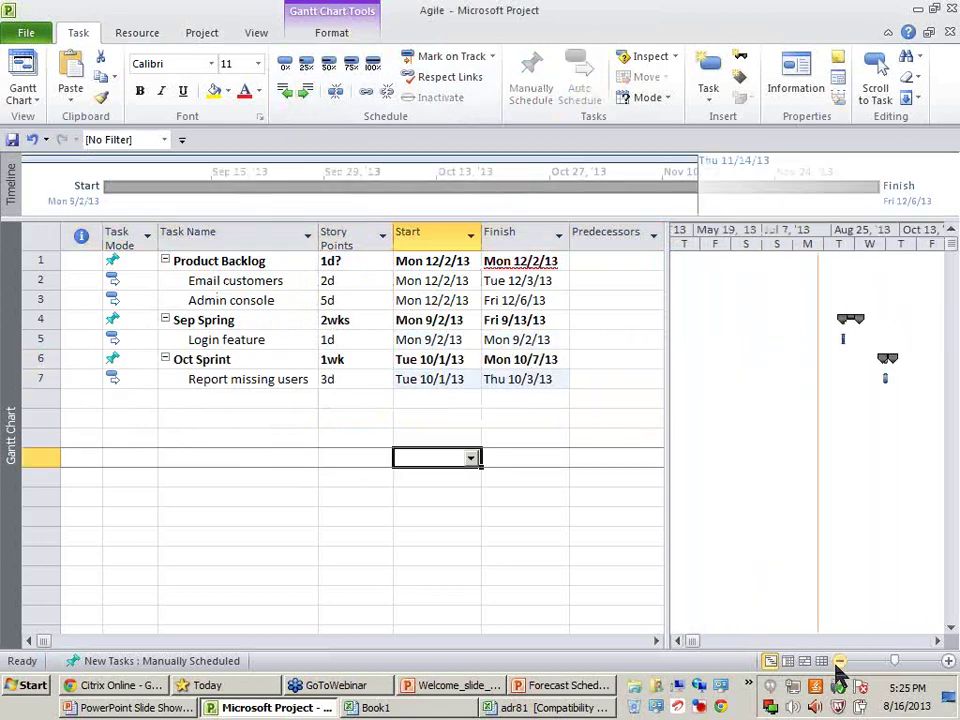
drag(666, 467, 611, 459)
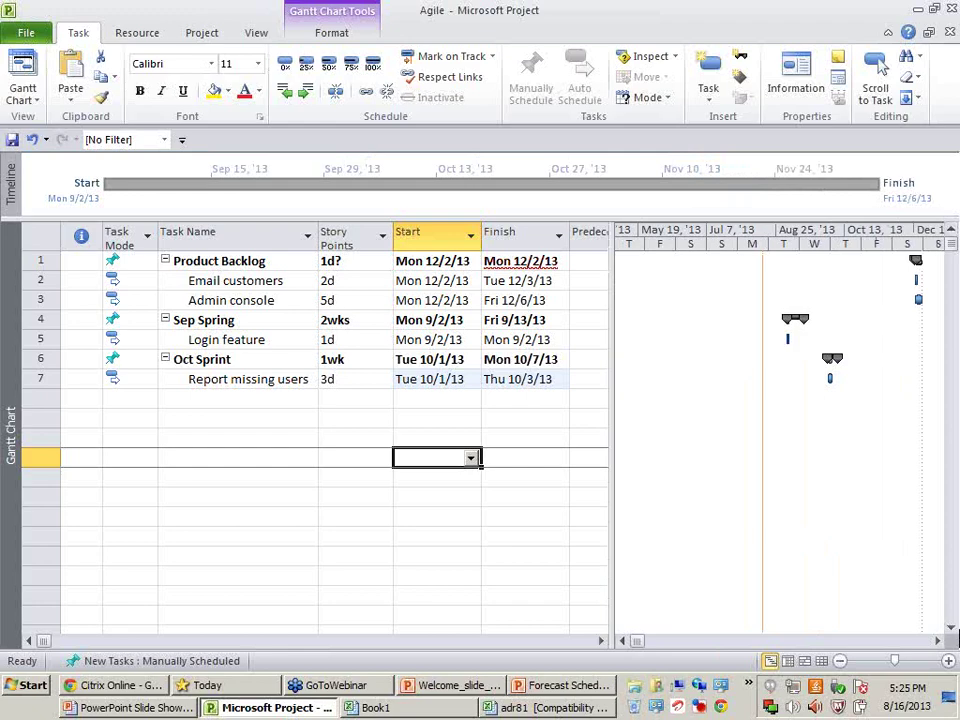
click(947, 661)
click(938, 641)
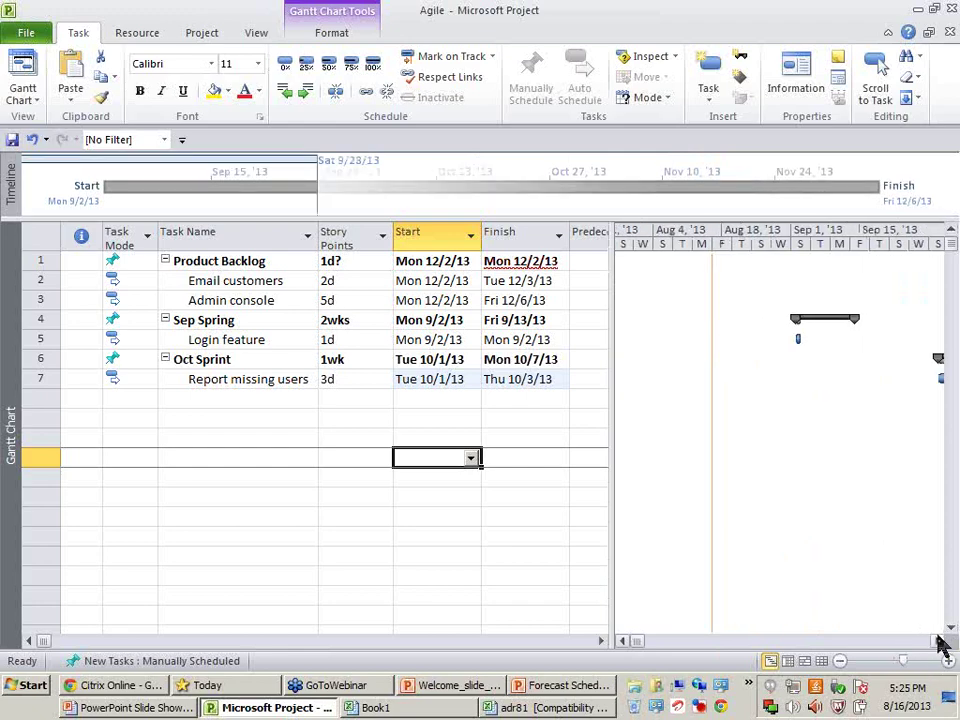
click(938, 641)
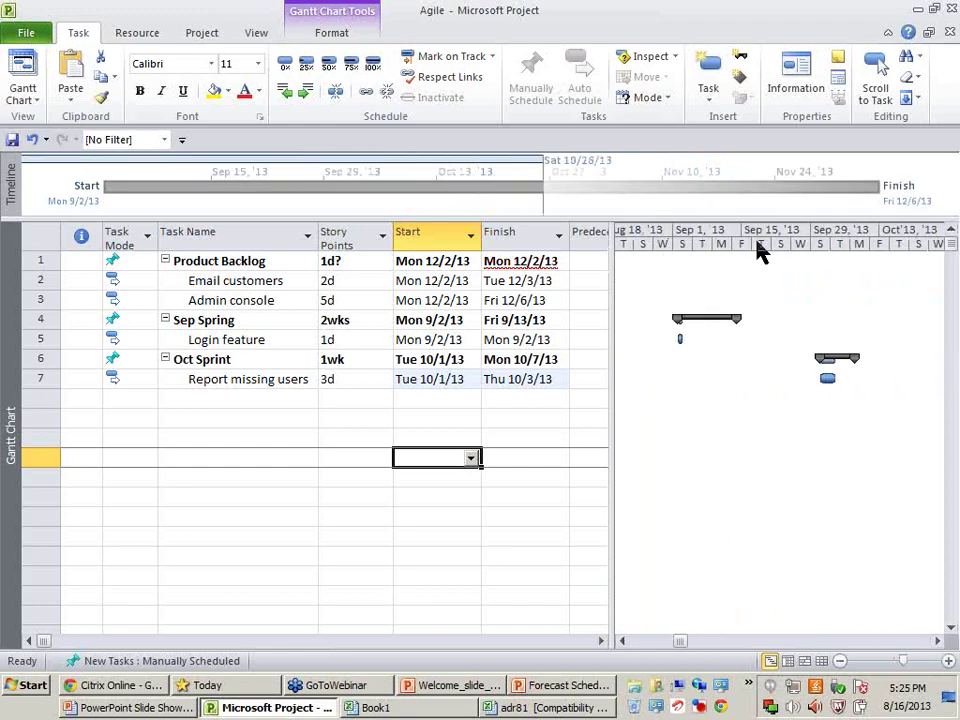
click(250, 340)
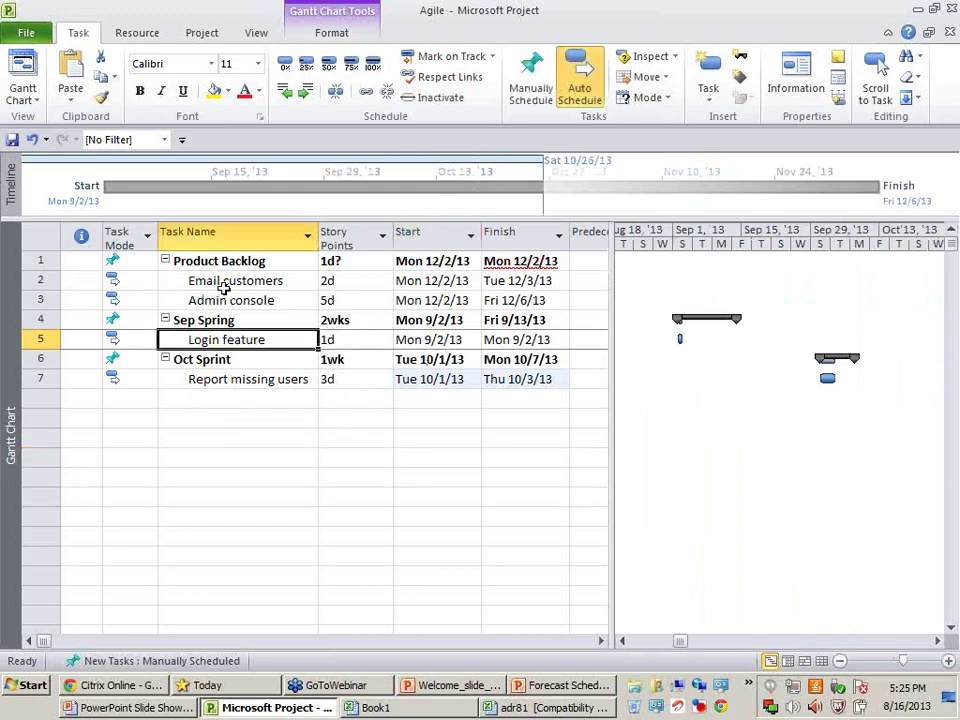
Step: Move the Email customers task from the Product Backlog into Sep Spring, directly below Login feature
click(52, 283)
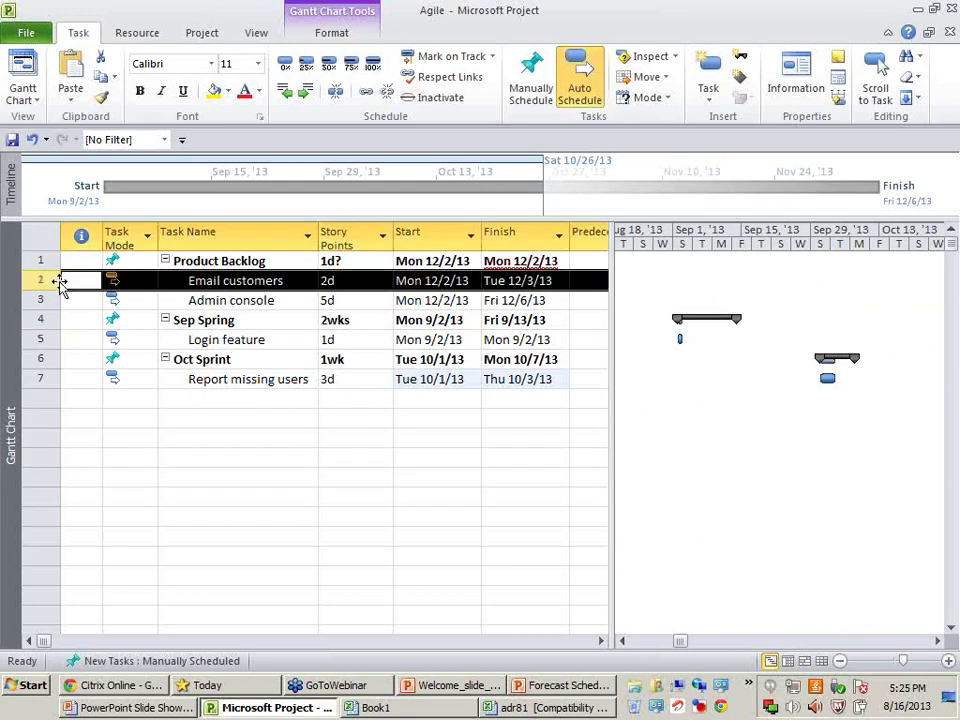
drag(47, 291, 58, 340)
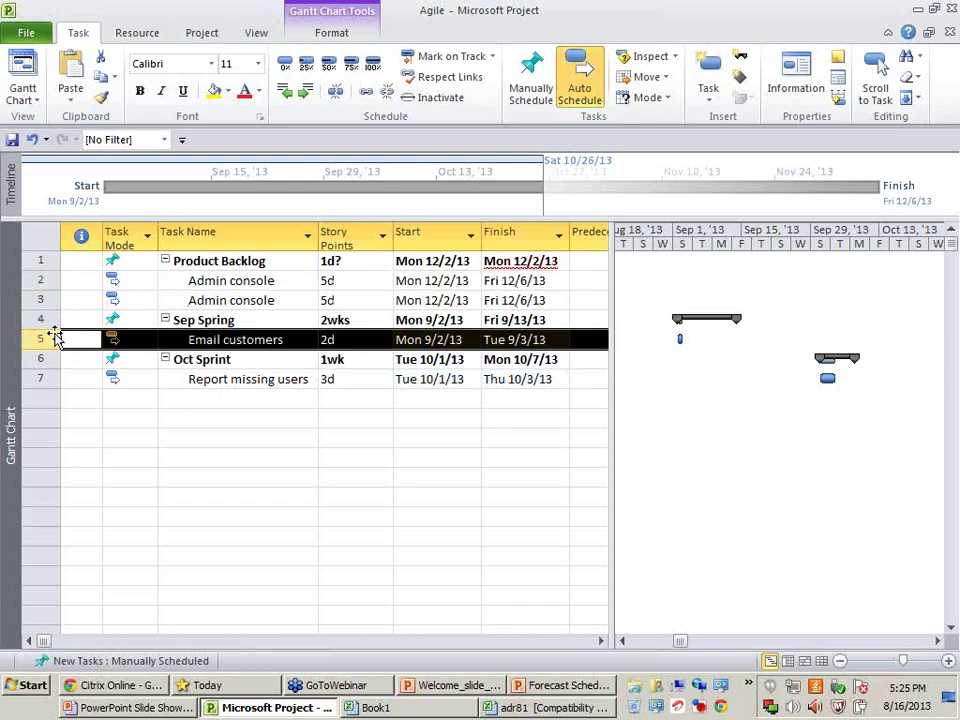
click(405, 339)
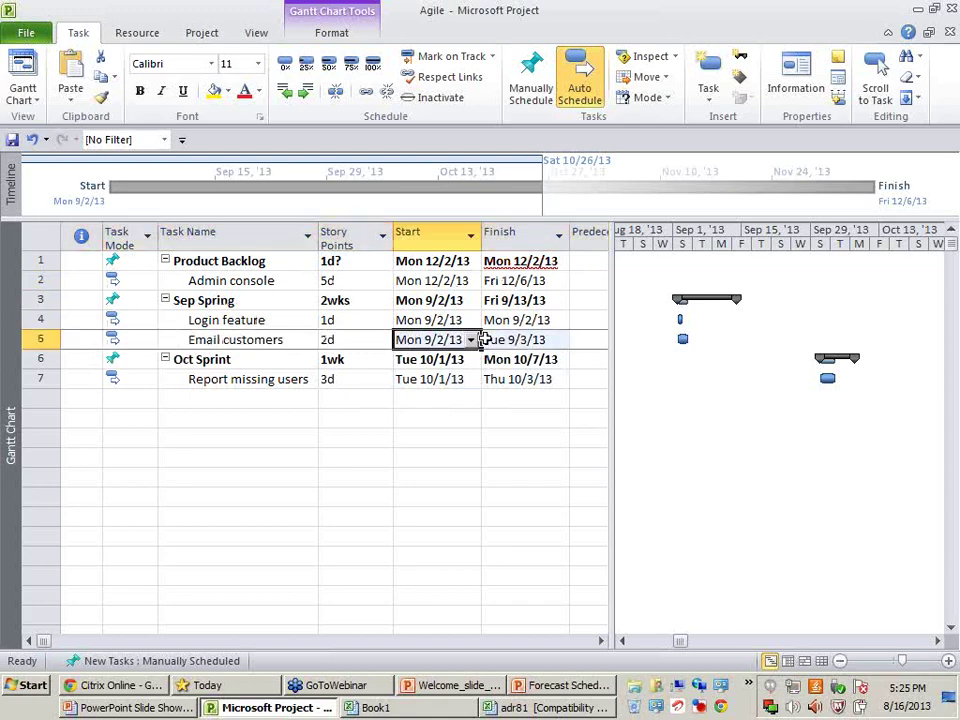
click(534, 340)
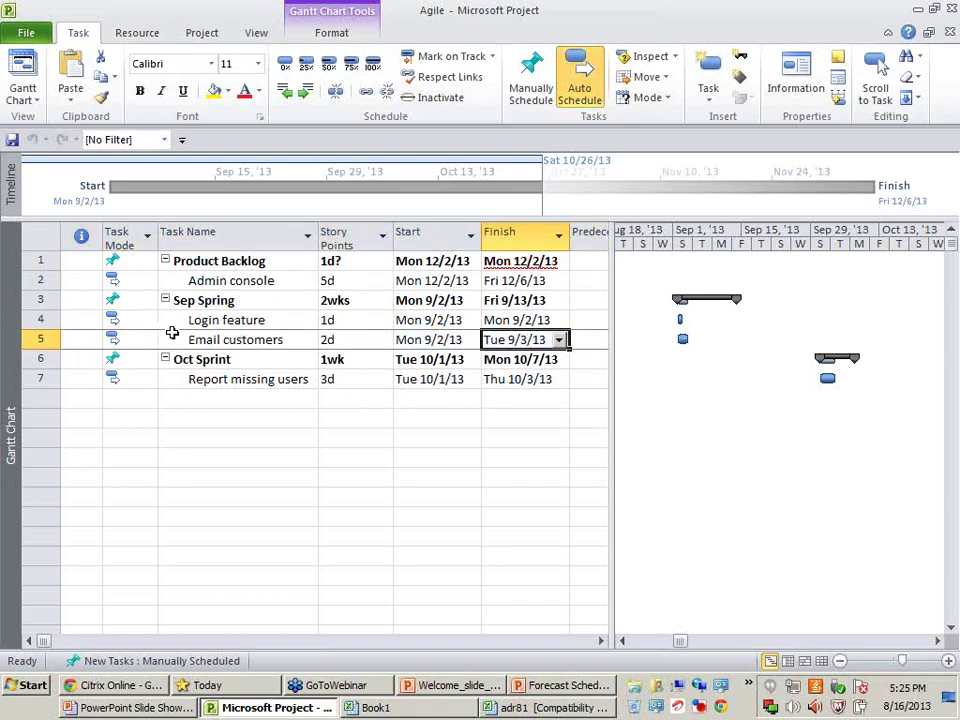
Step: Set the Story Points of the Email customers task to 10 days
click(262, 283)
click(36, 280)
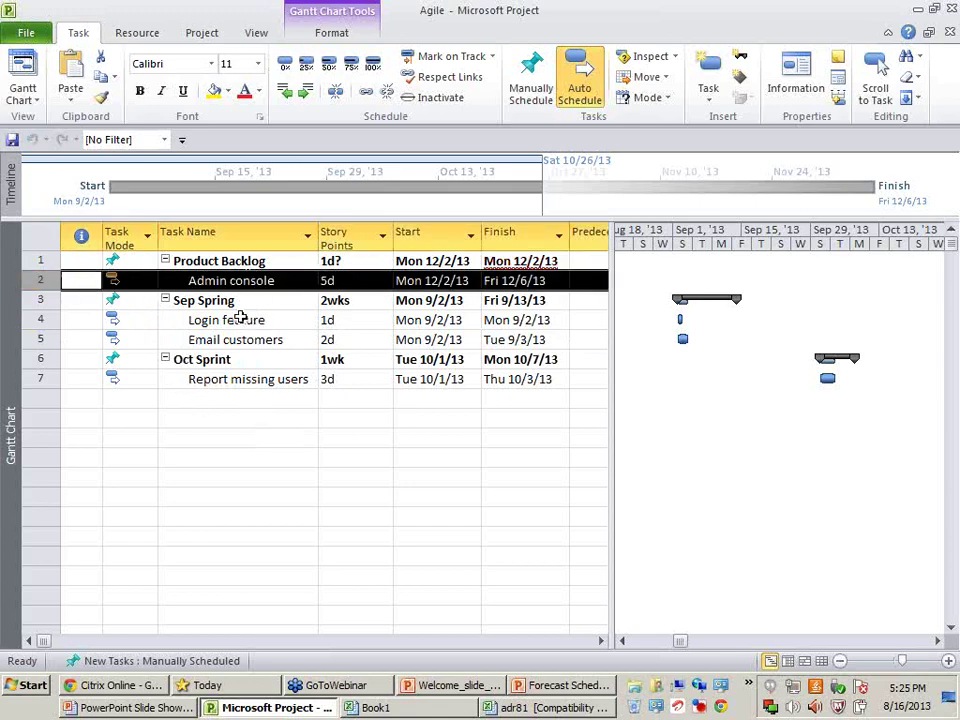
click(358, 338)
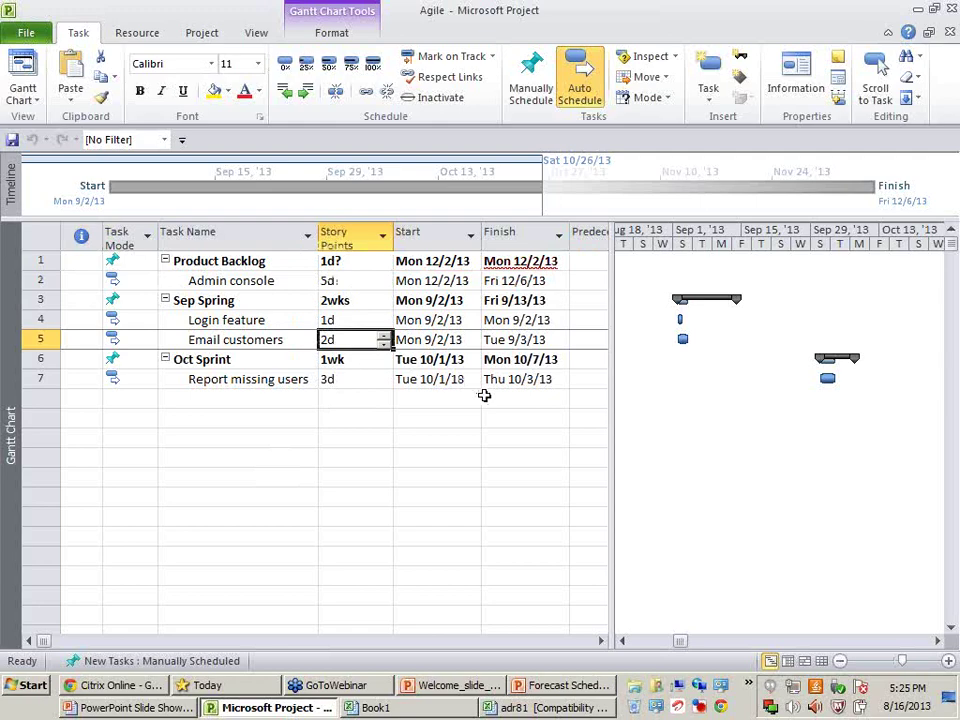
text(10)
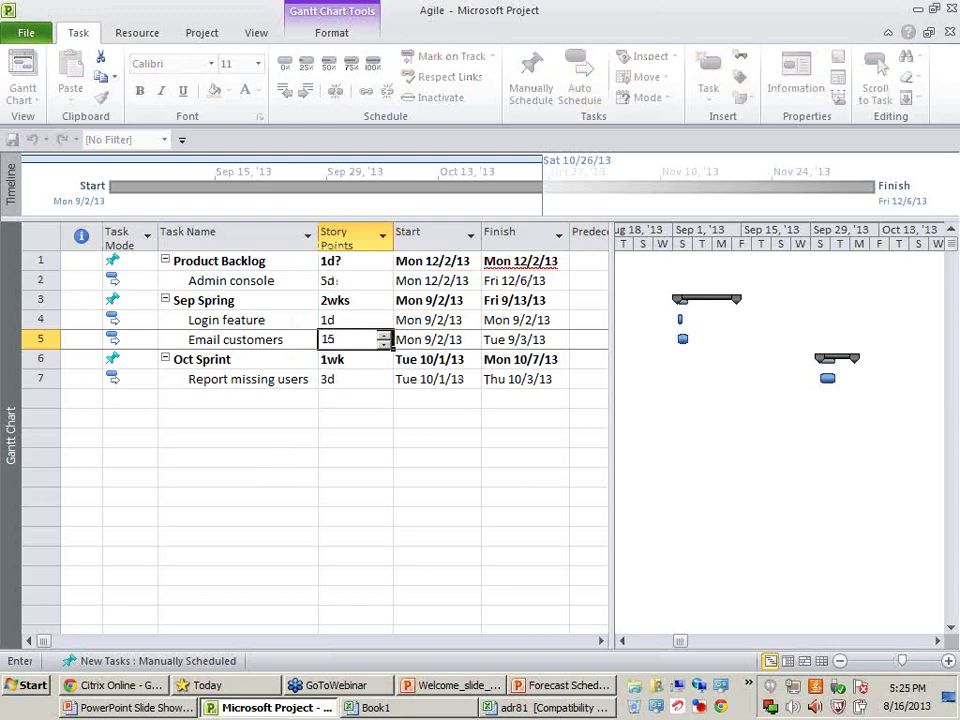
key(Return)
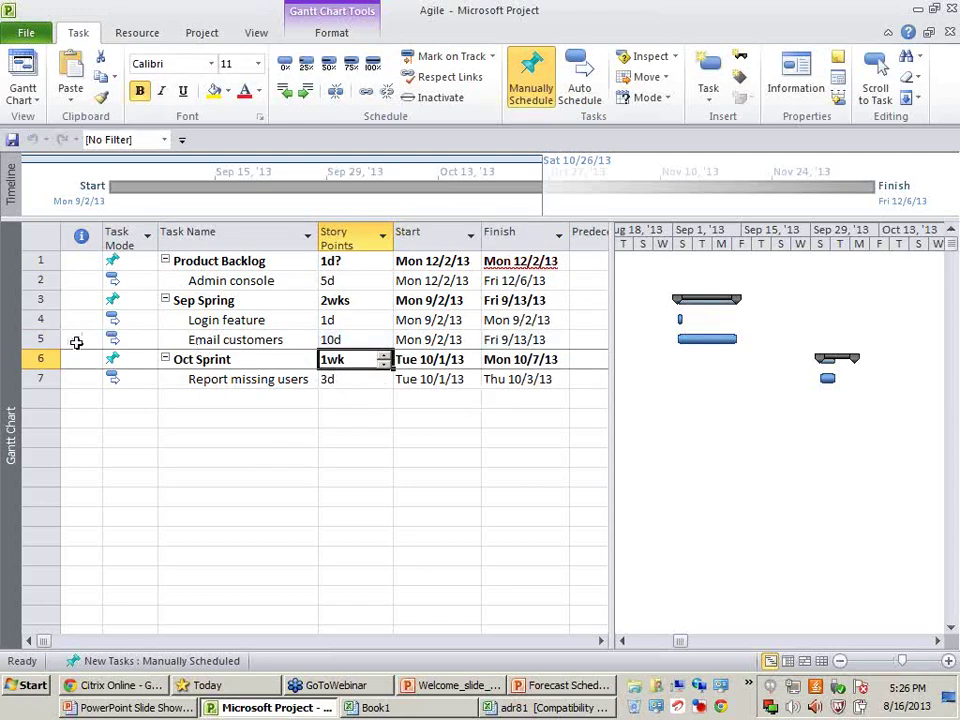
Step: Move Email customers into Oct Sprint below Report missing users and compare its finish date with the sprint's
click(38, 340)
drag(33, 343, 43, 378)
click(321, 462)
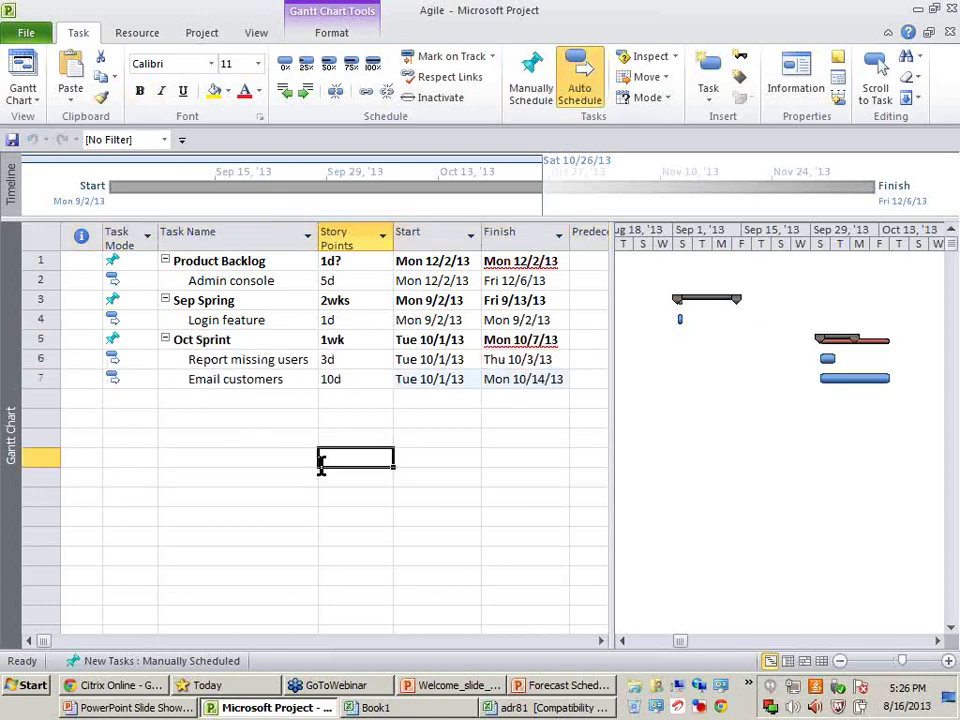
click(272, 379)
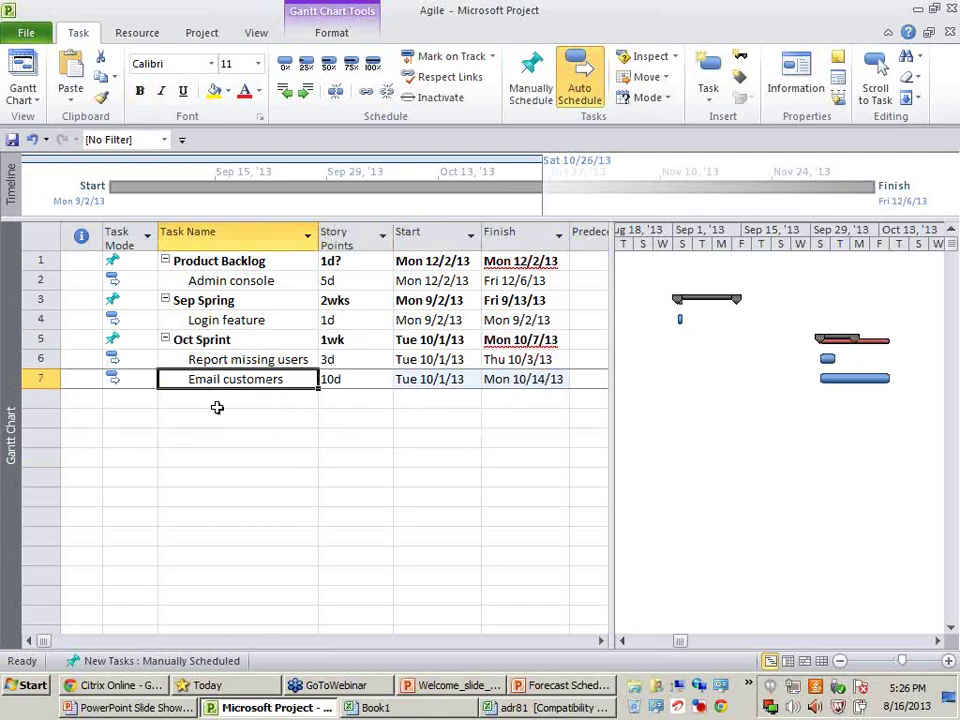
click(542, 379)
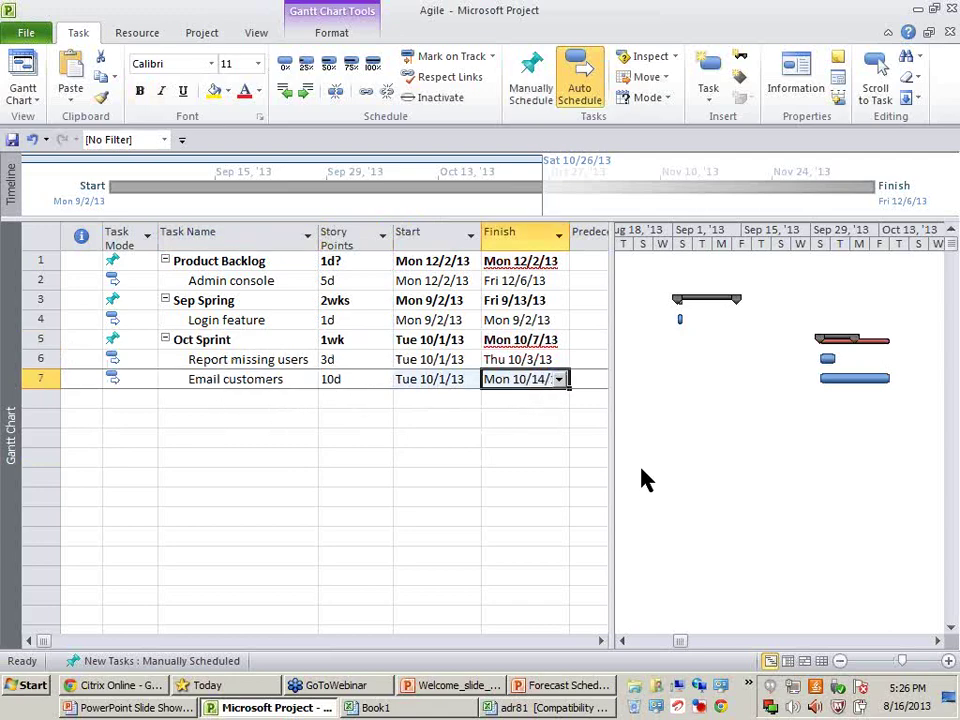
click(226, 340)
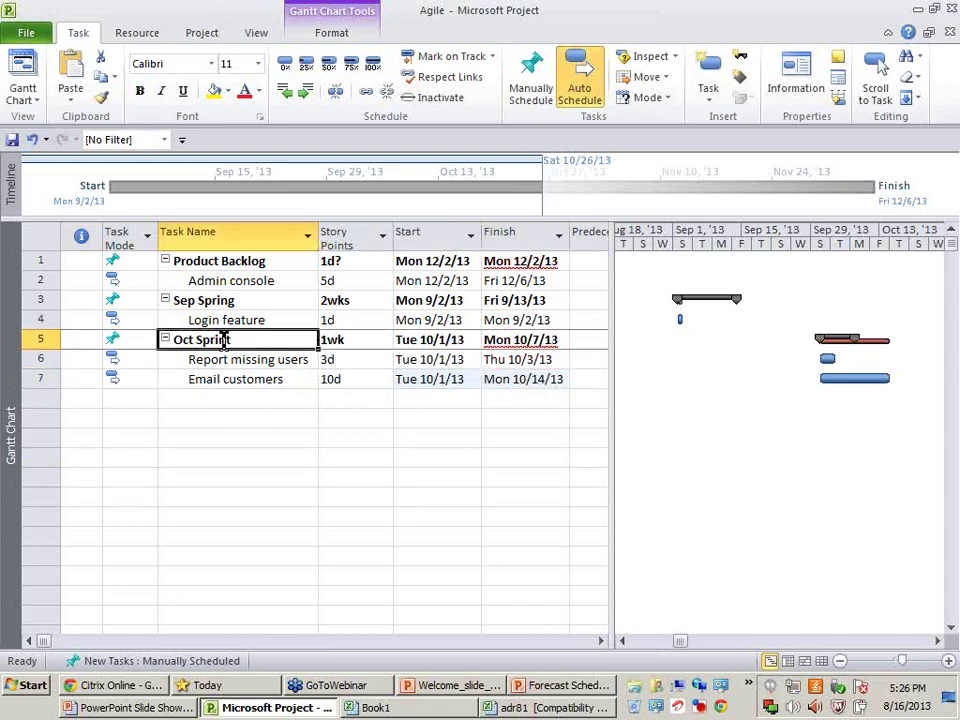
click(527, 340)
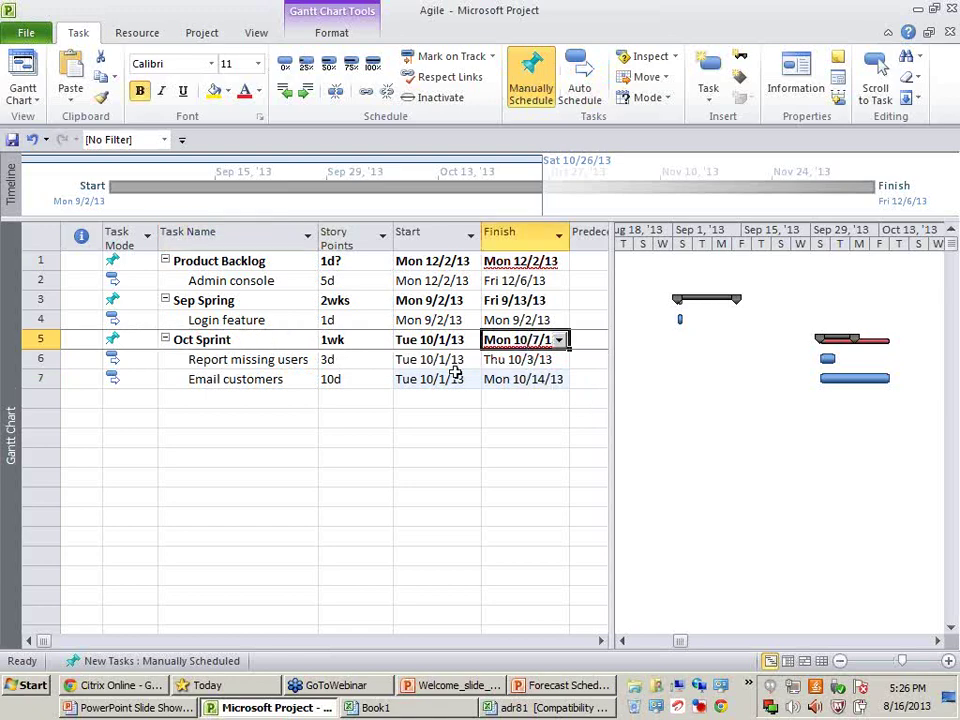